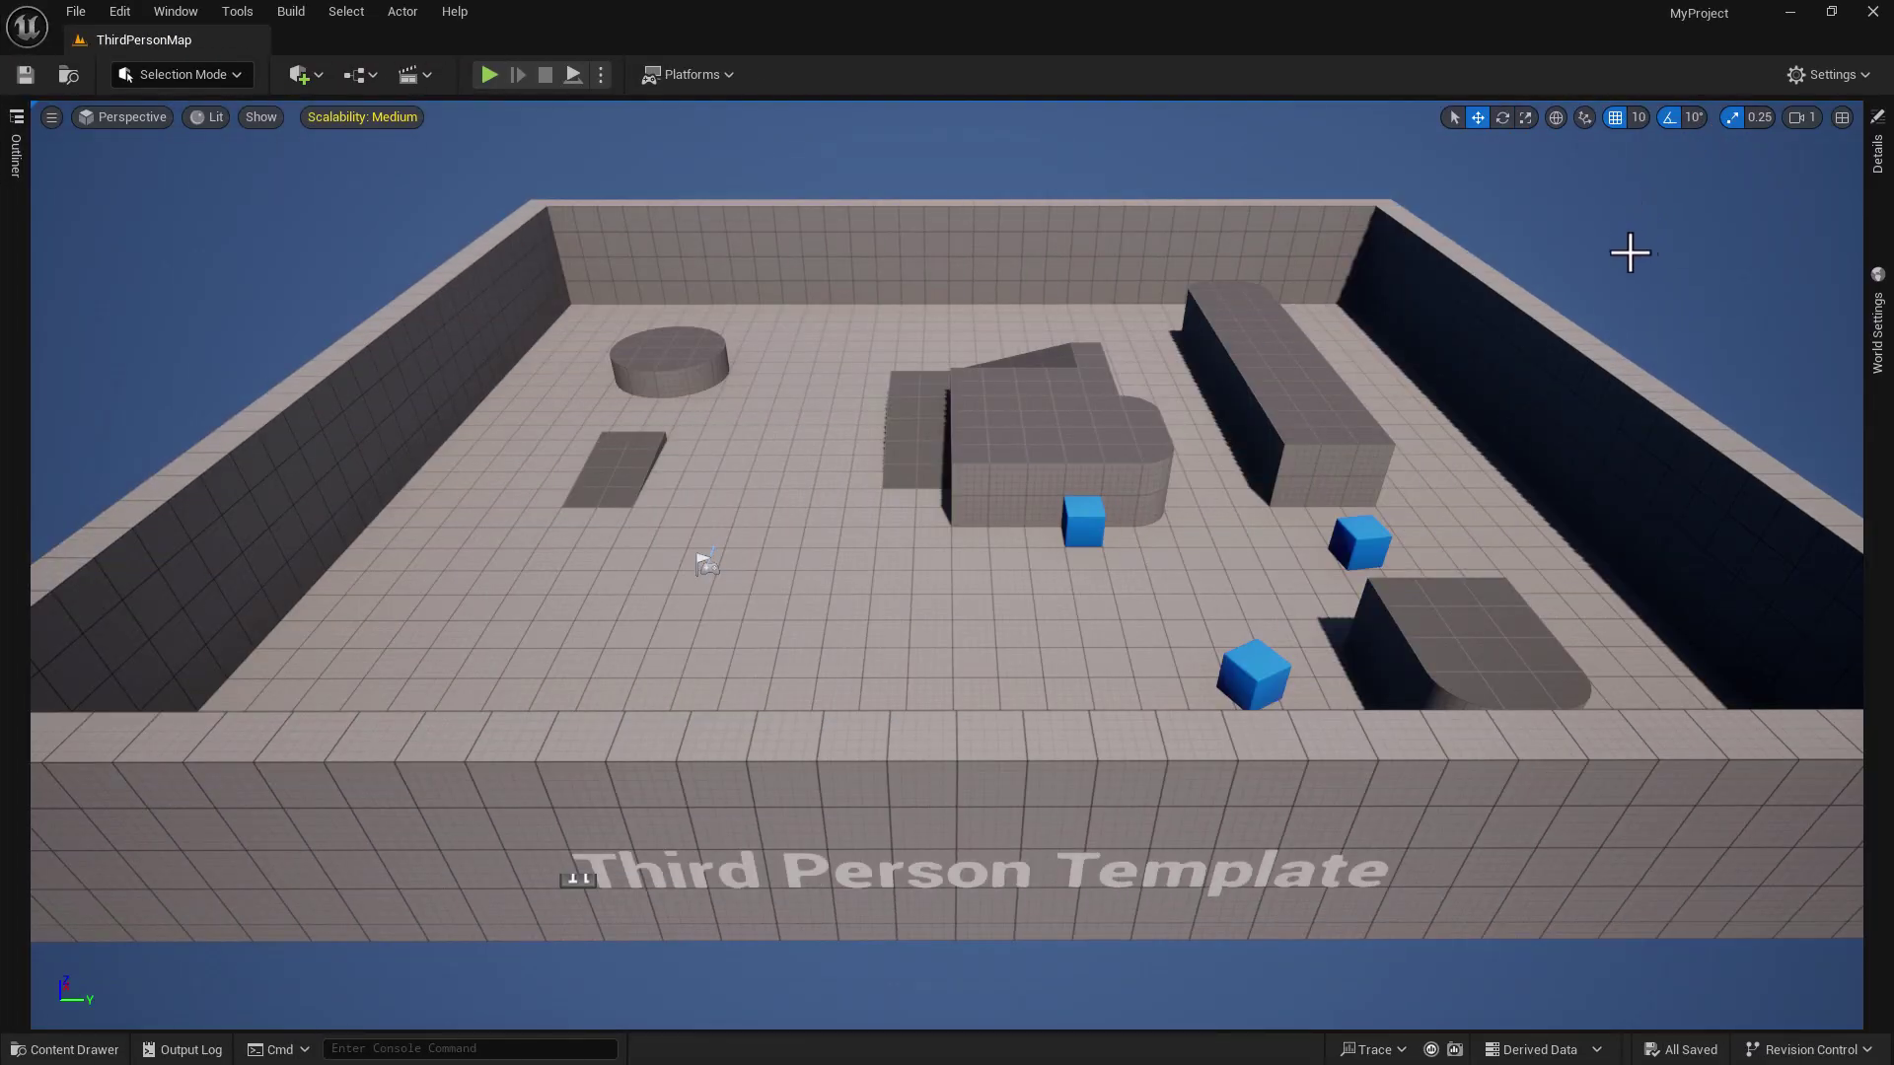
# - Set the editor preference for Asset Editor Open Location to Main Window and close the preferences
pyautogui.click(118, 13)
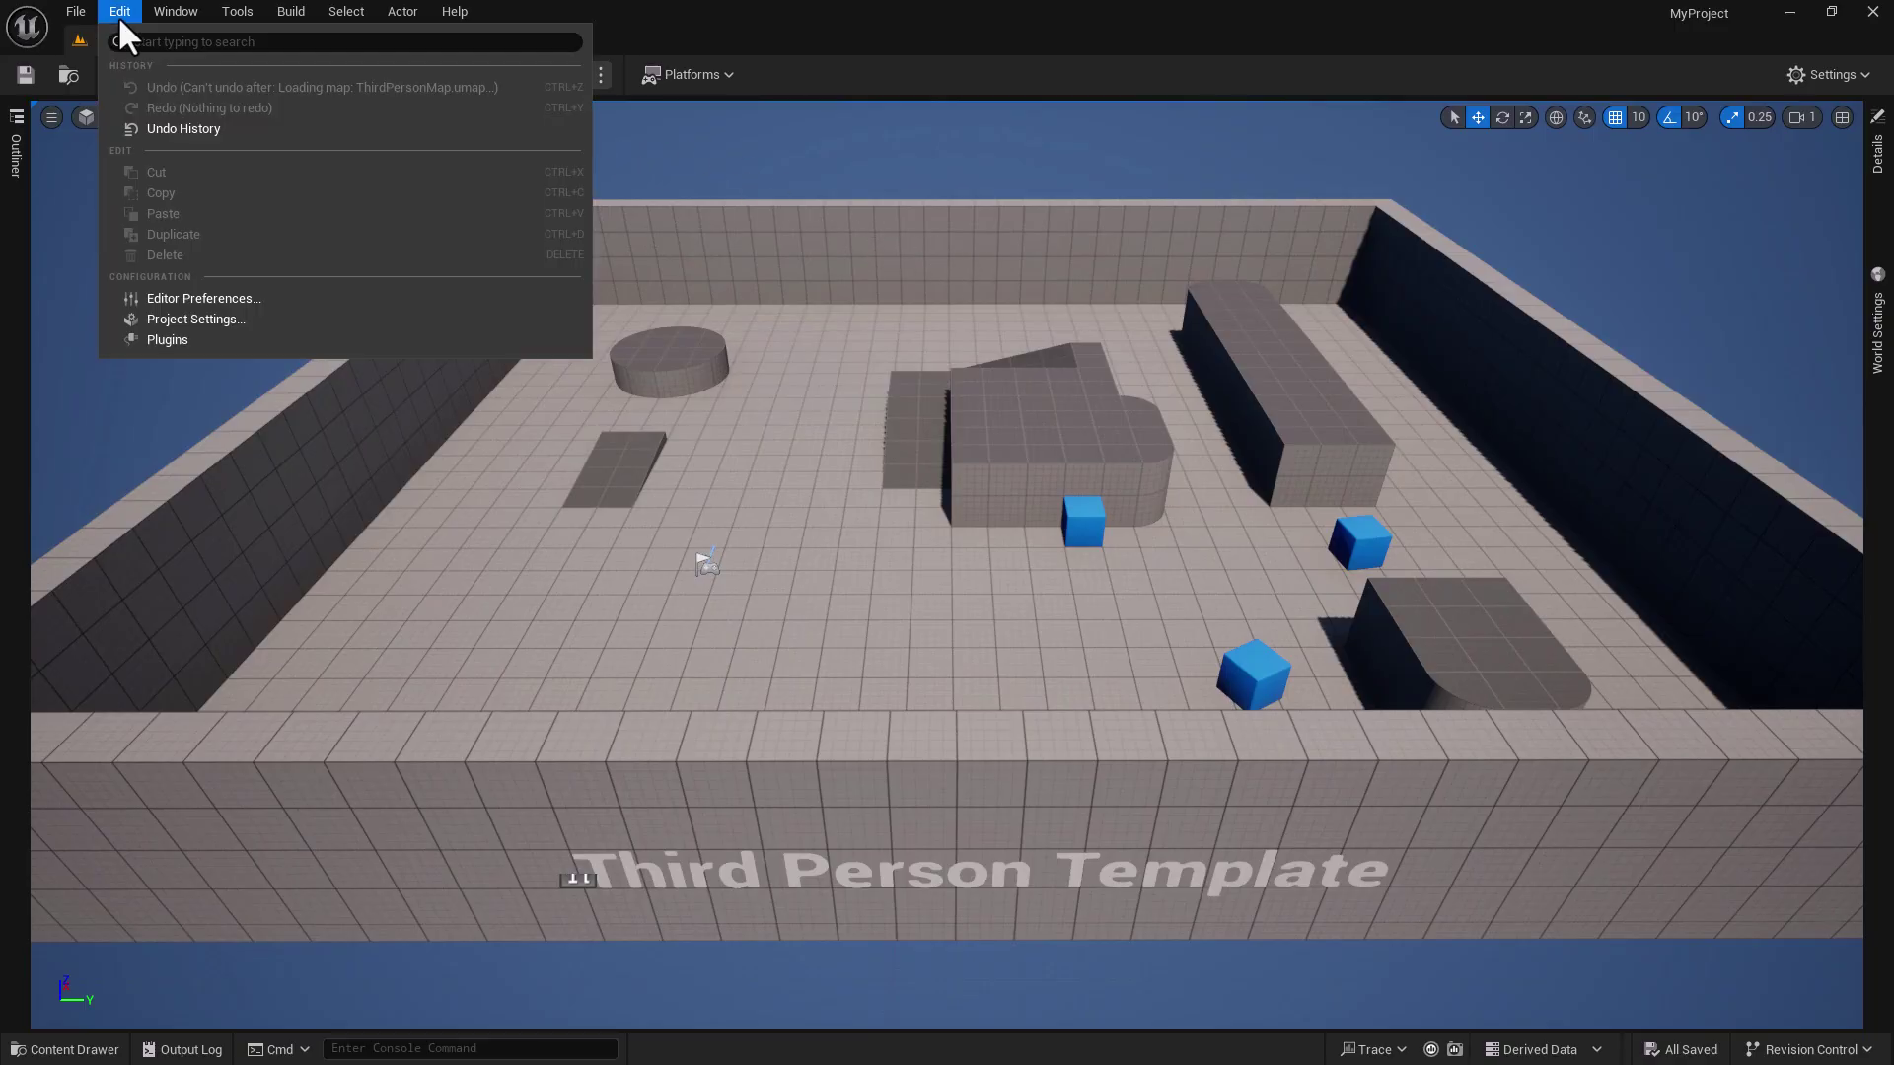
pyautogui.click(197, 299)
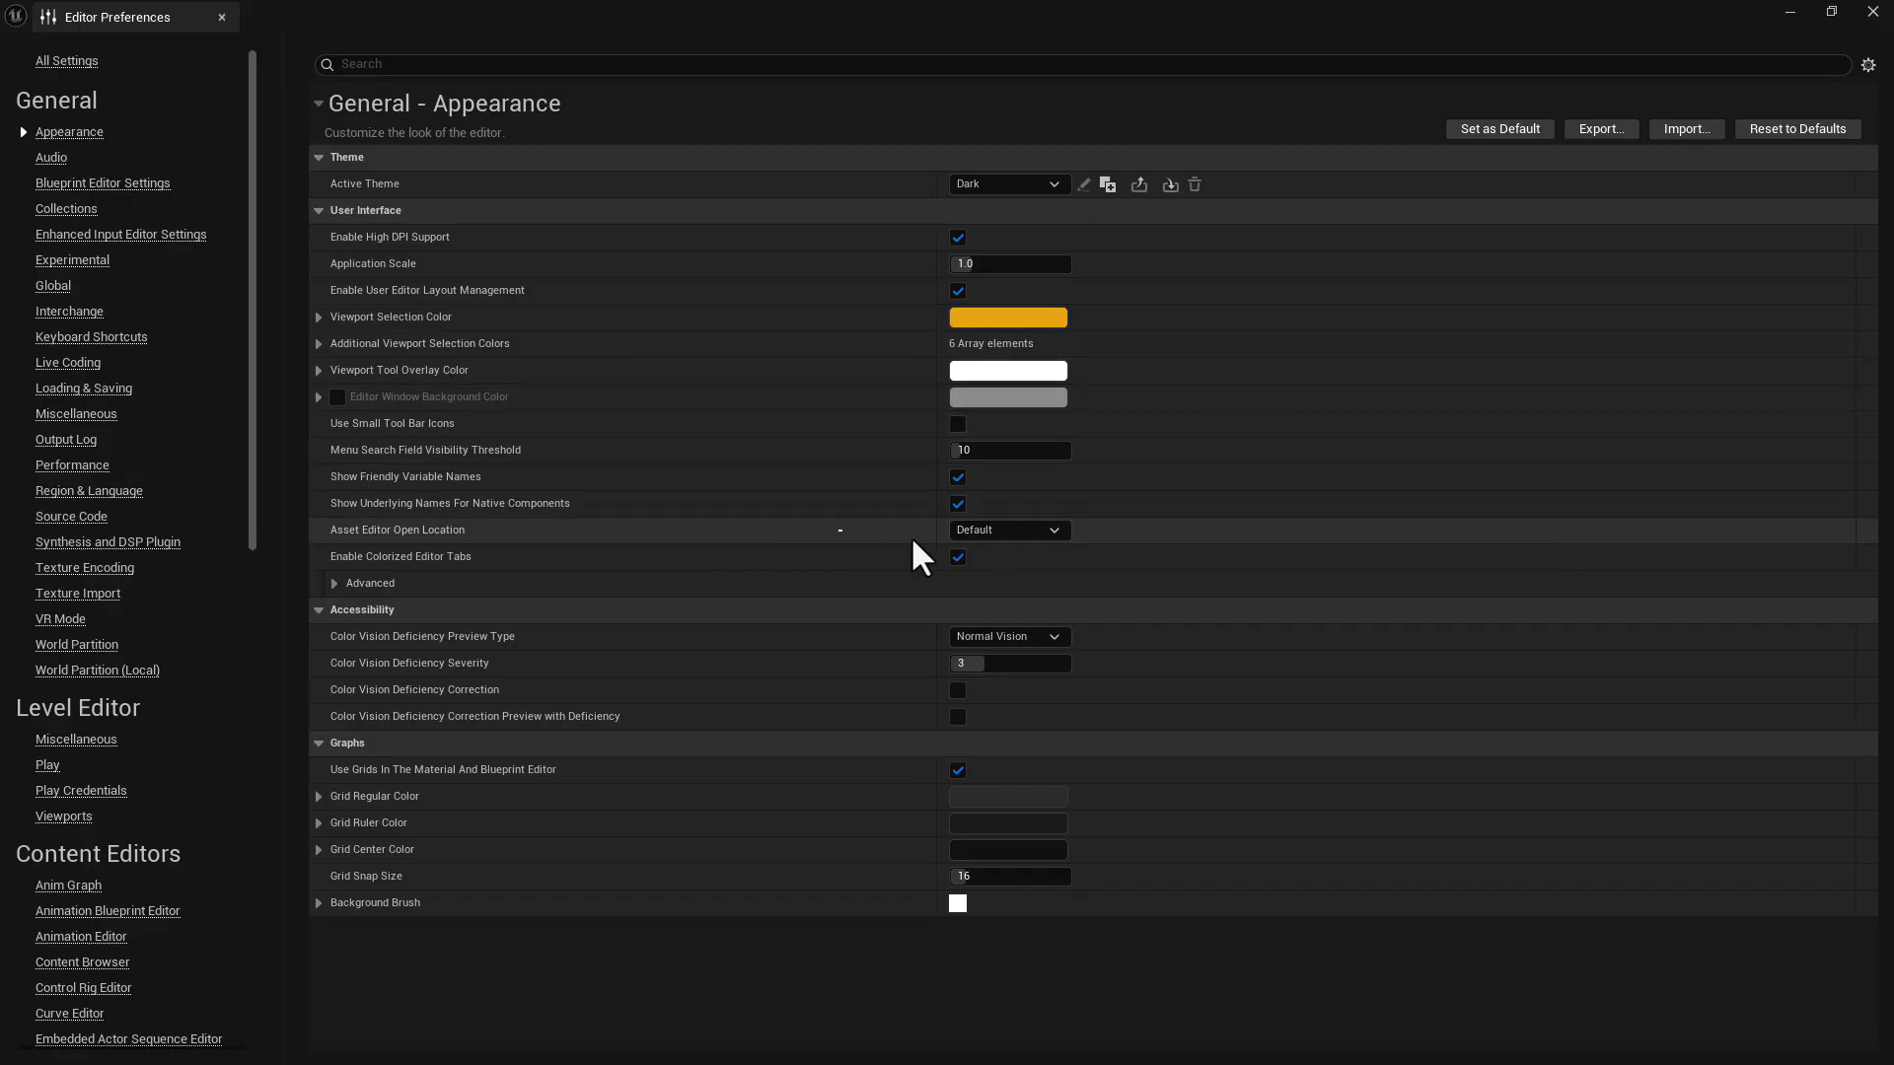
pyautogui.click(1000, 531)
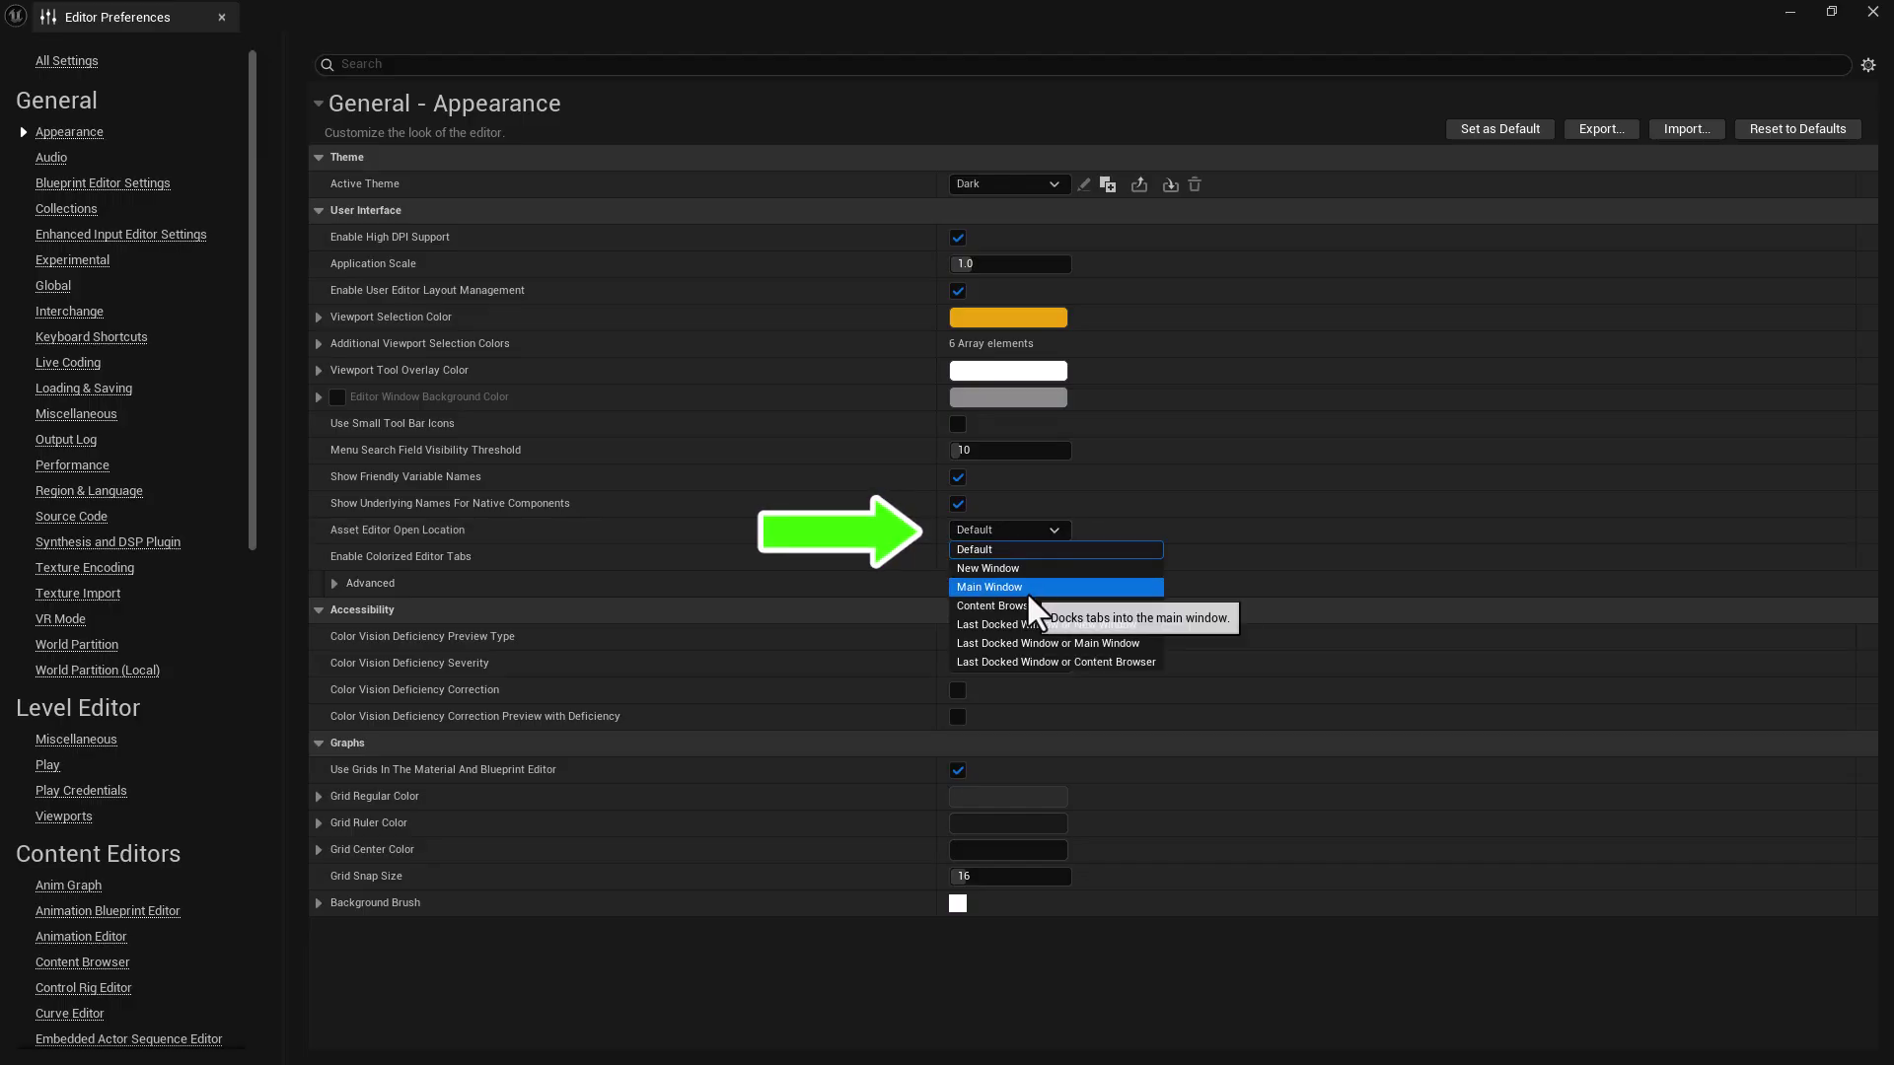
pyautogui.click(1026, 588)
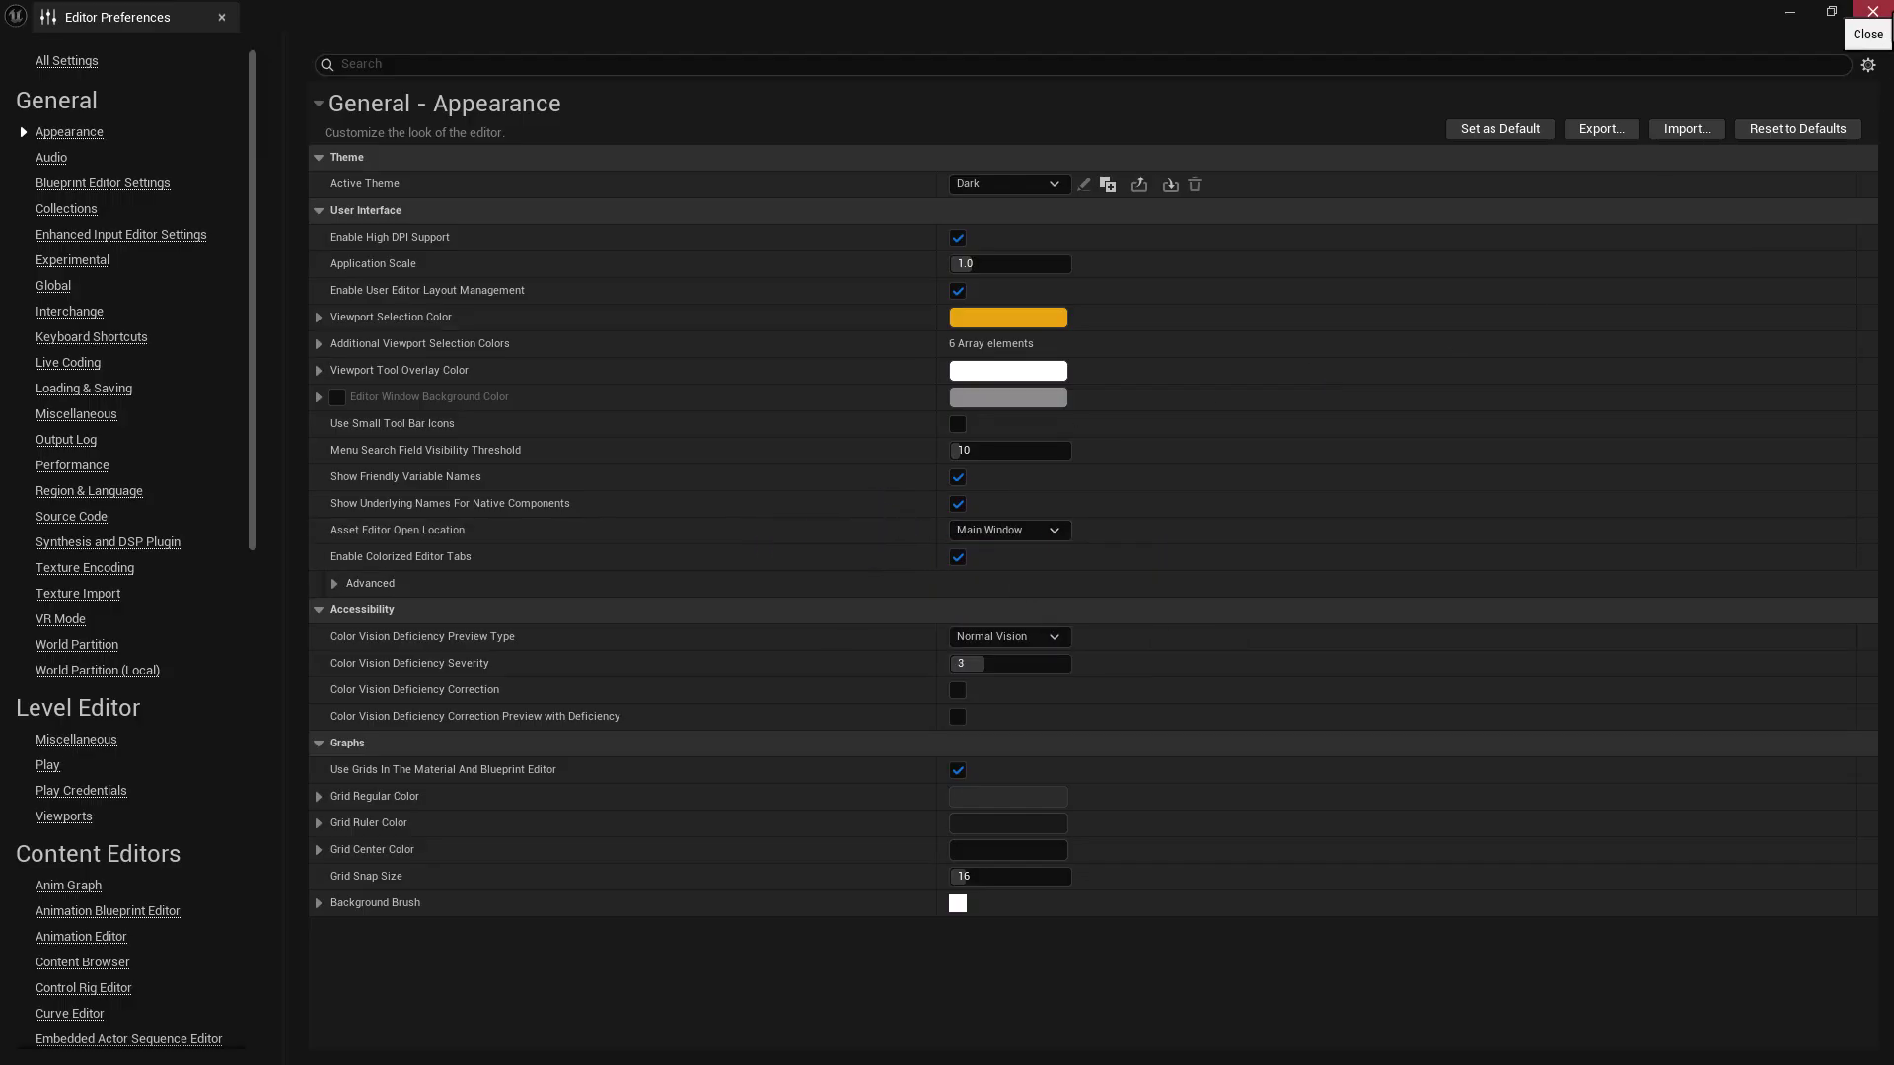
pyautogui.click(221, 17)
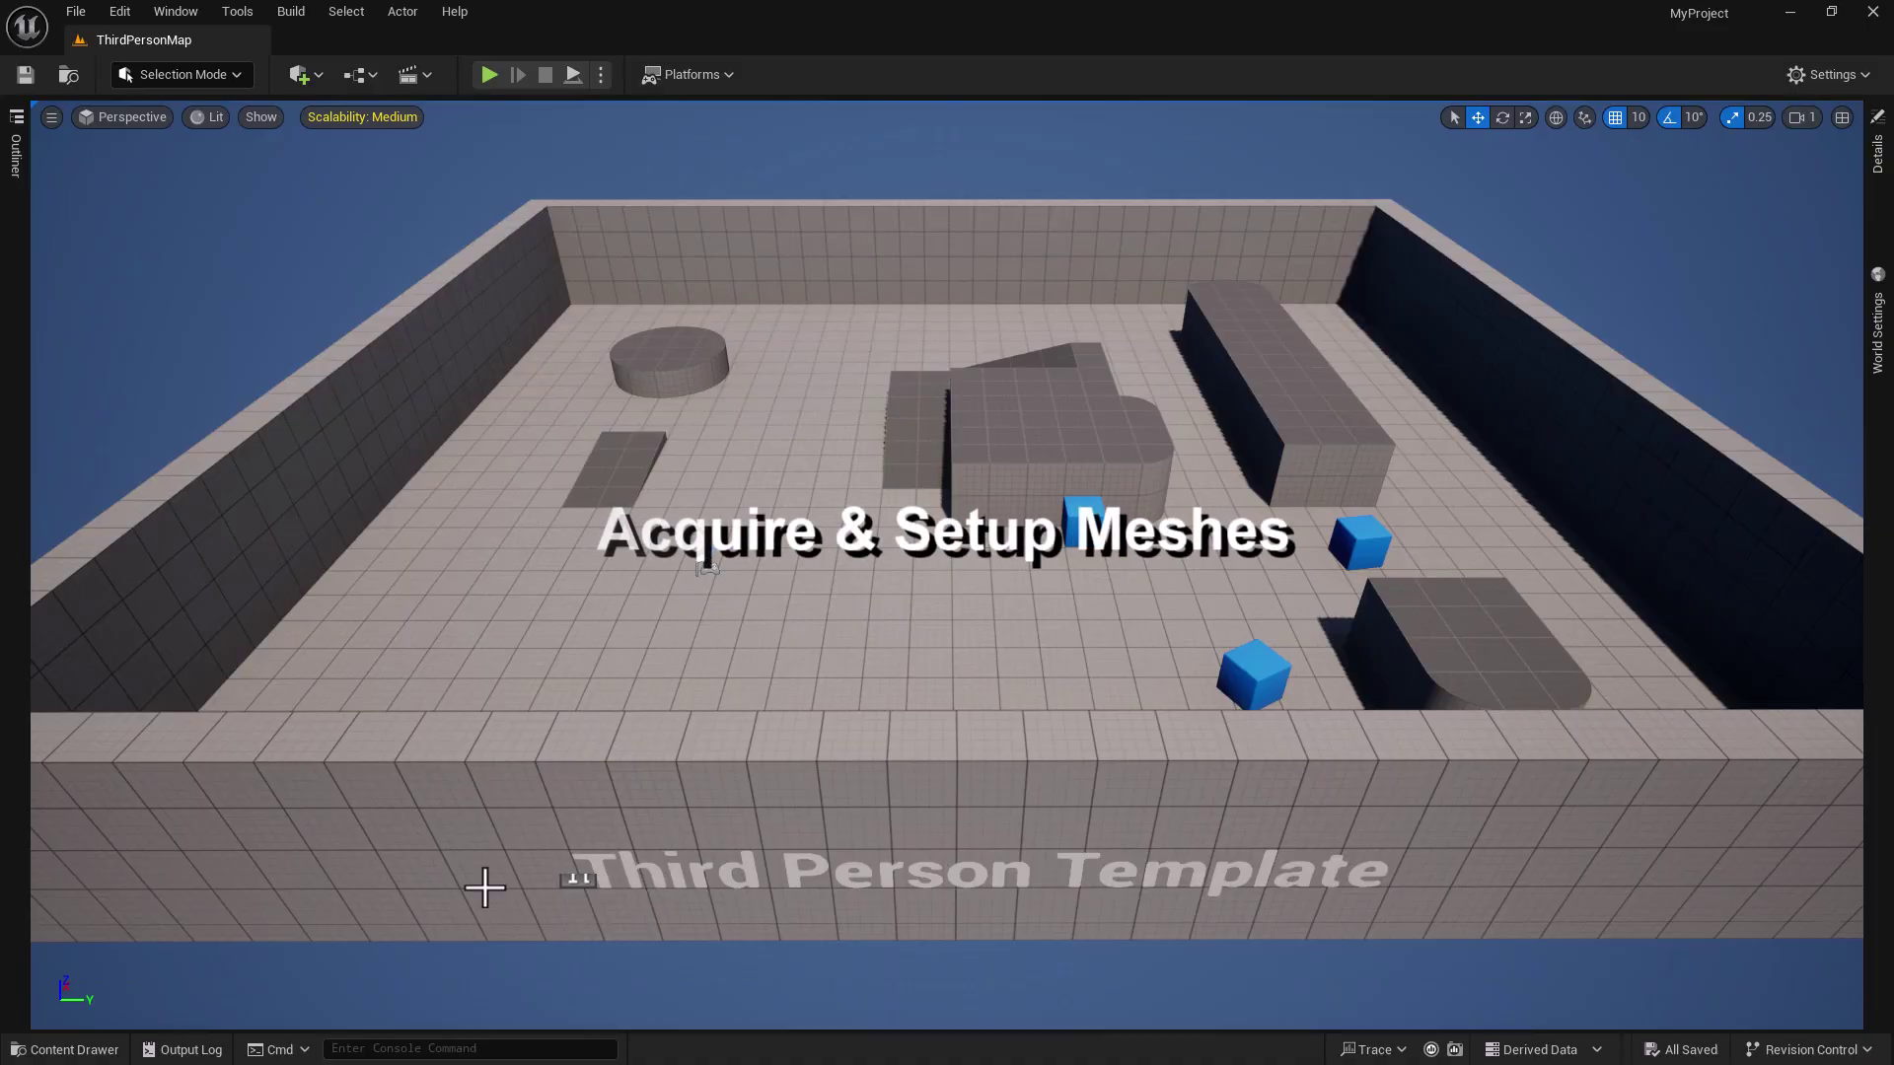
# - Open the Fab marketplace from the project content and search it for "african animals"
pyautogui.click(90, 1050)
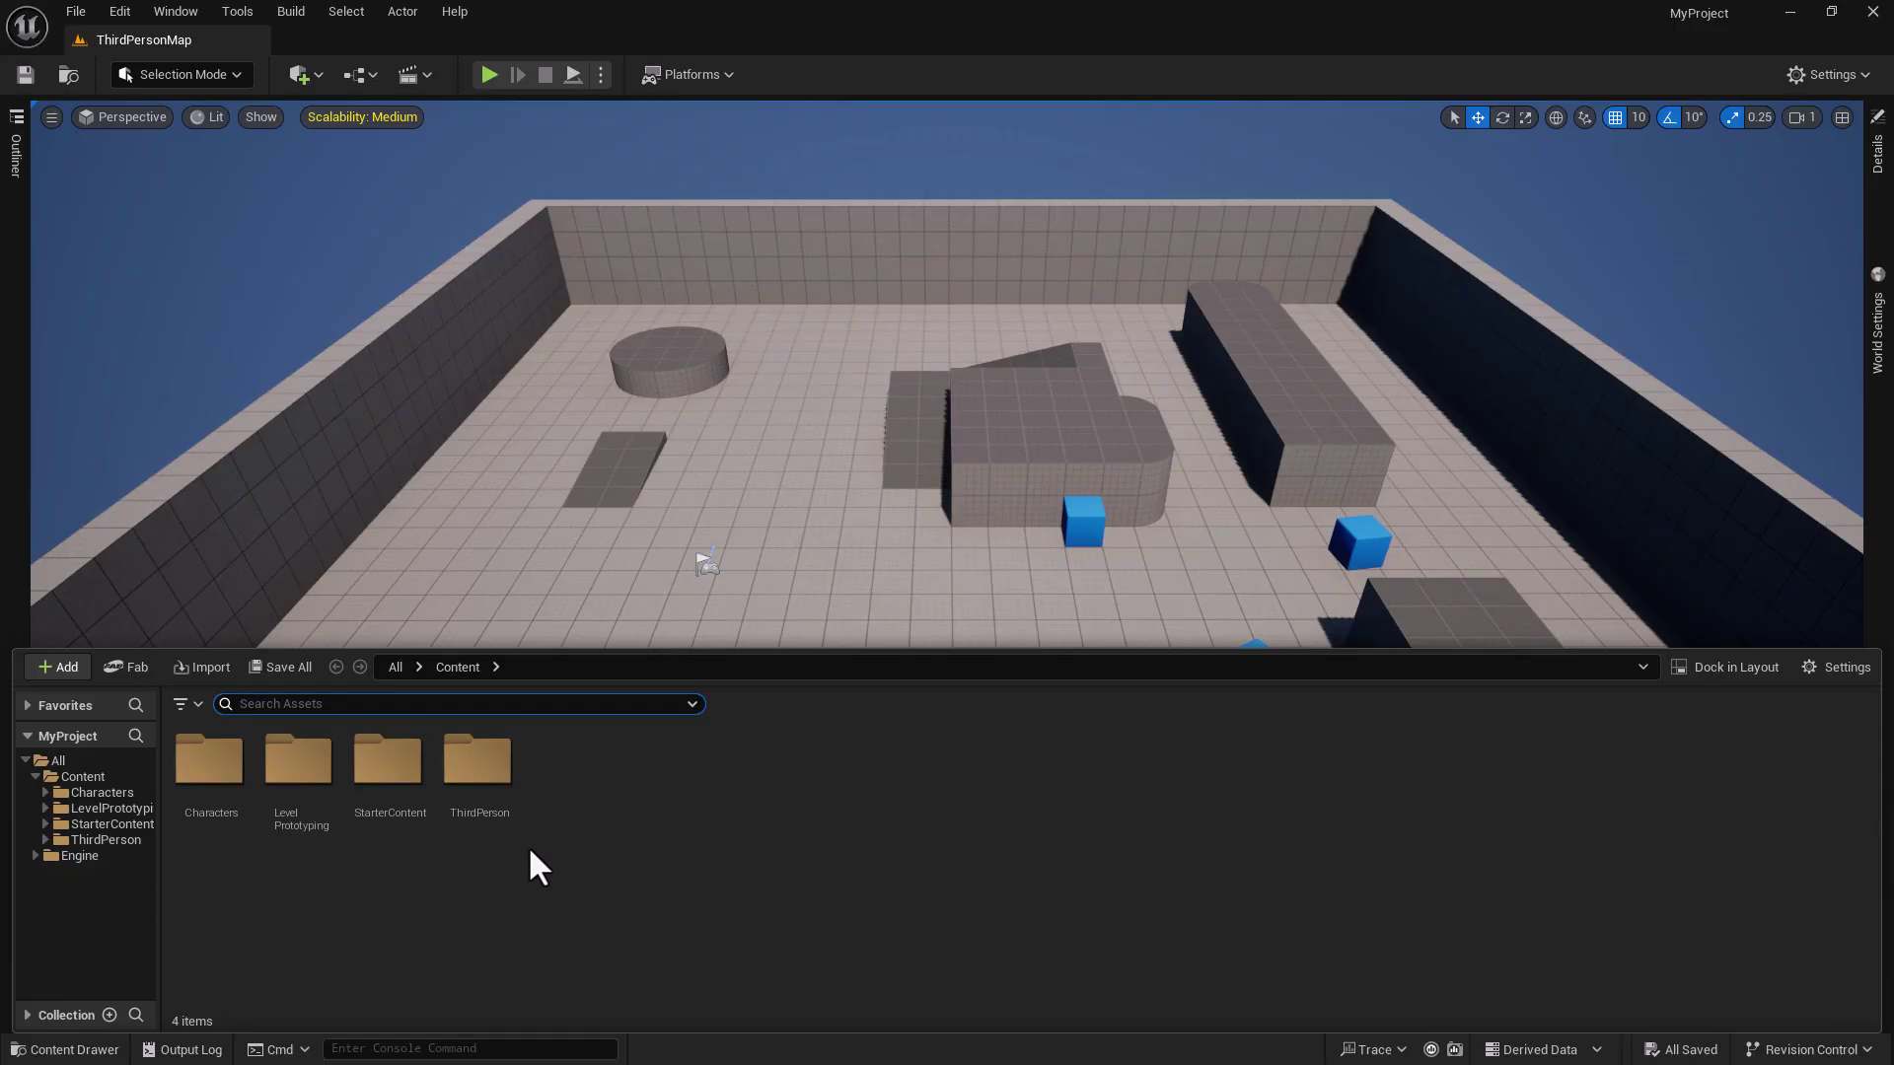
pyautogui.click(127, 667)
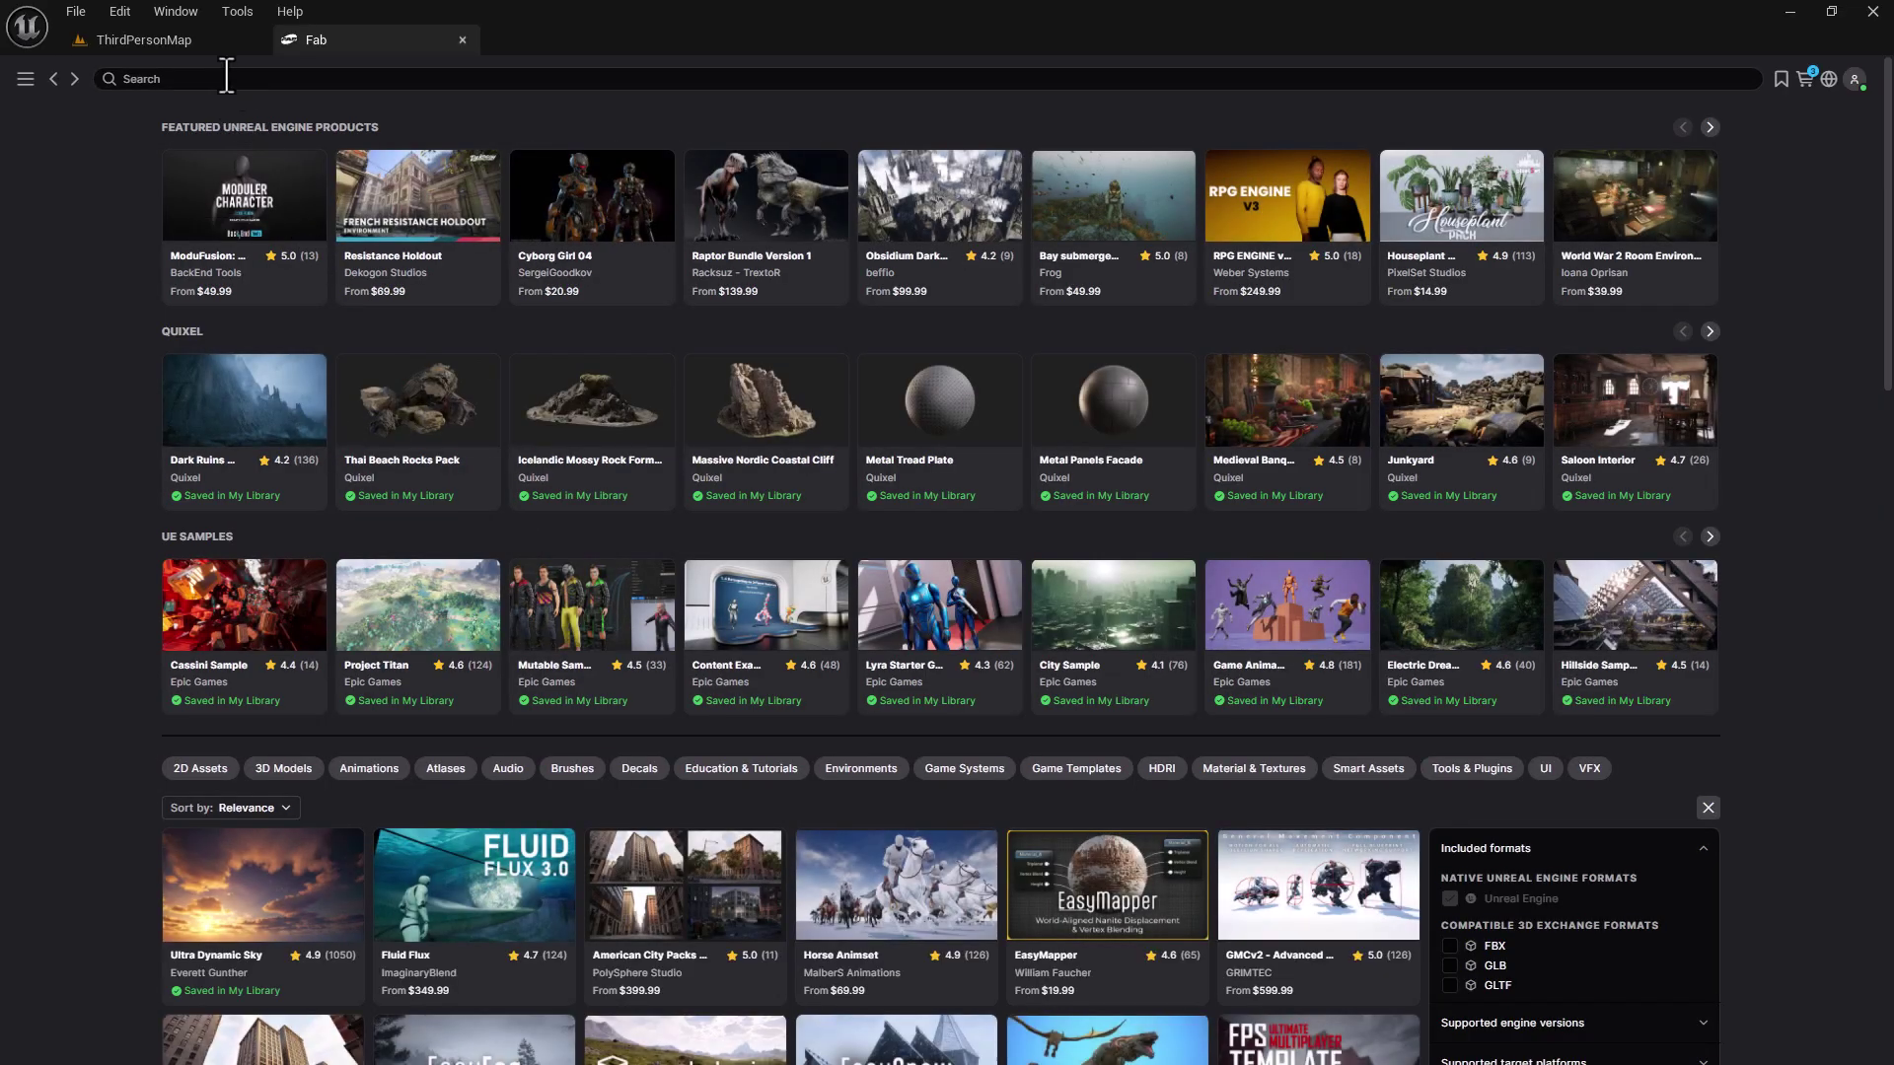
pyautogui.click(226, 78)
pyautogui.write('african anima')
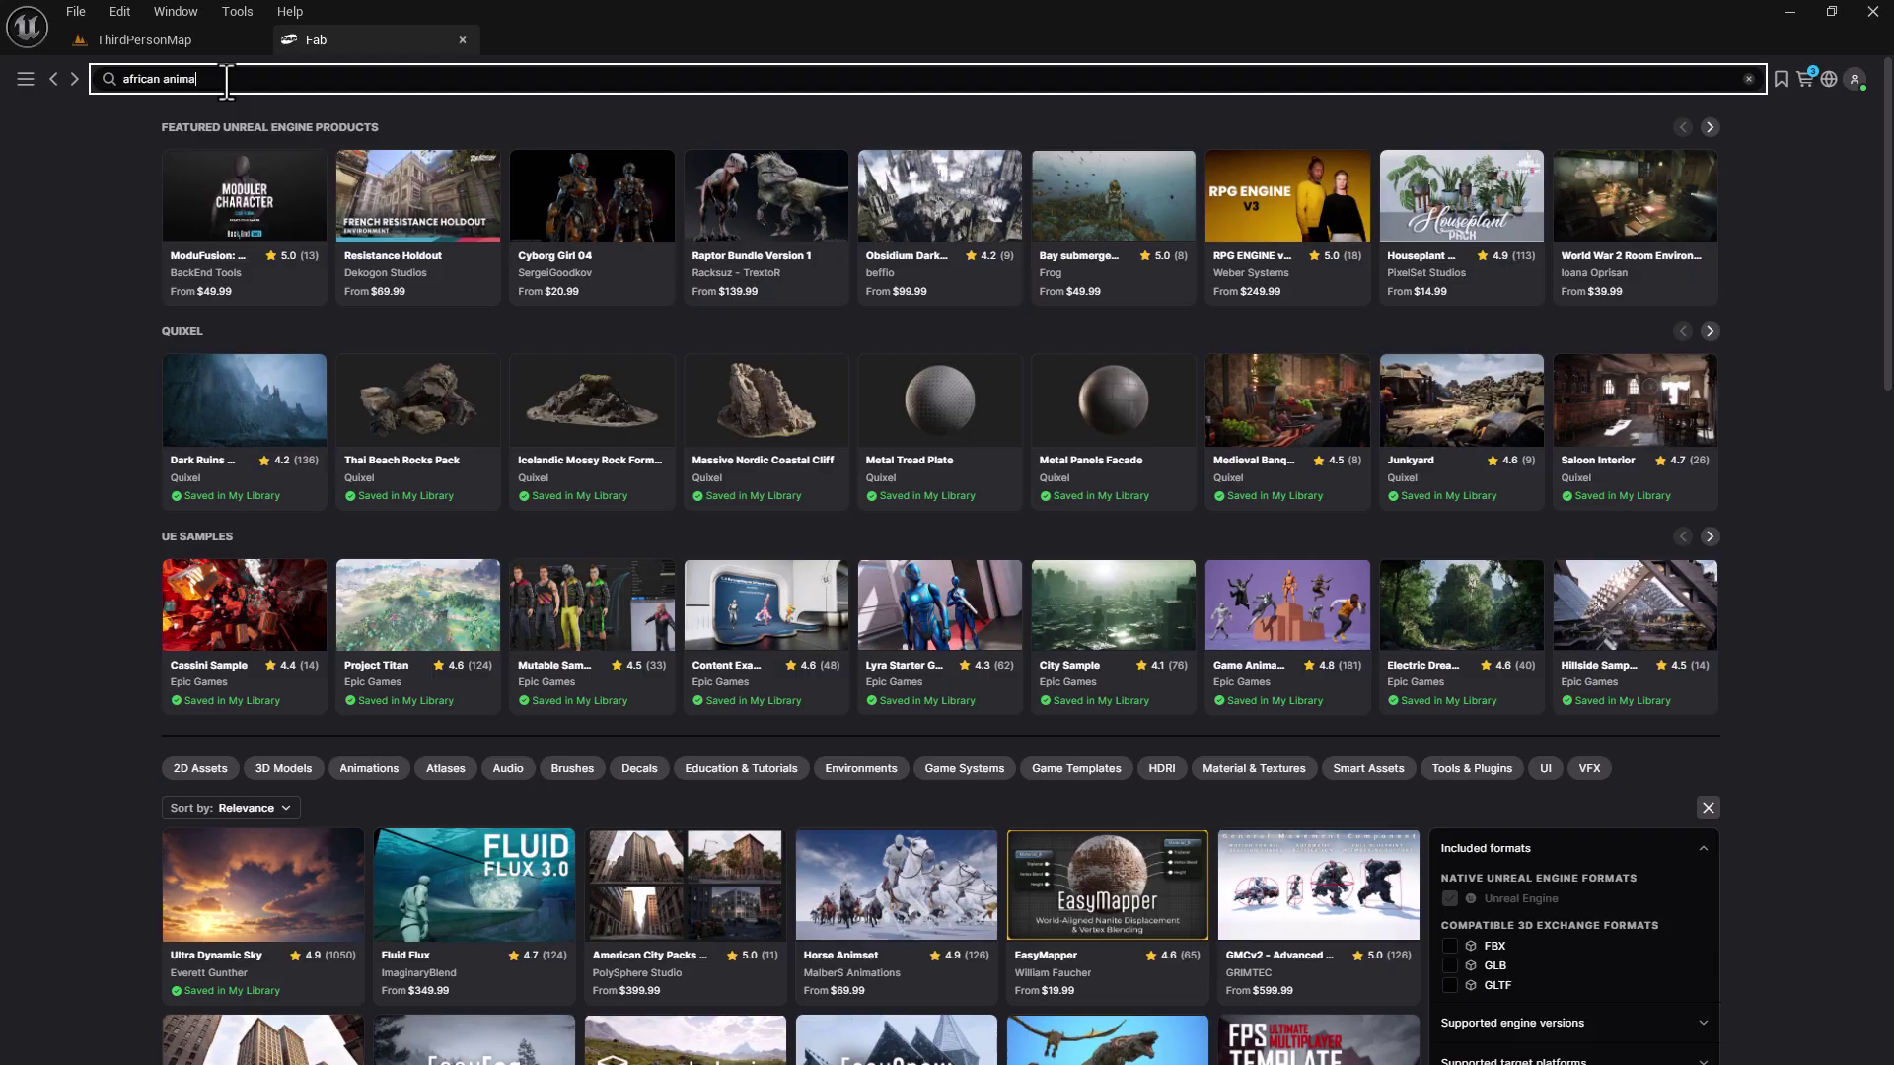
pyautogui.write('ls')
pyautogui.press('Return')
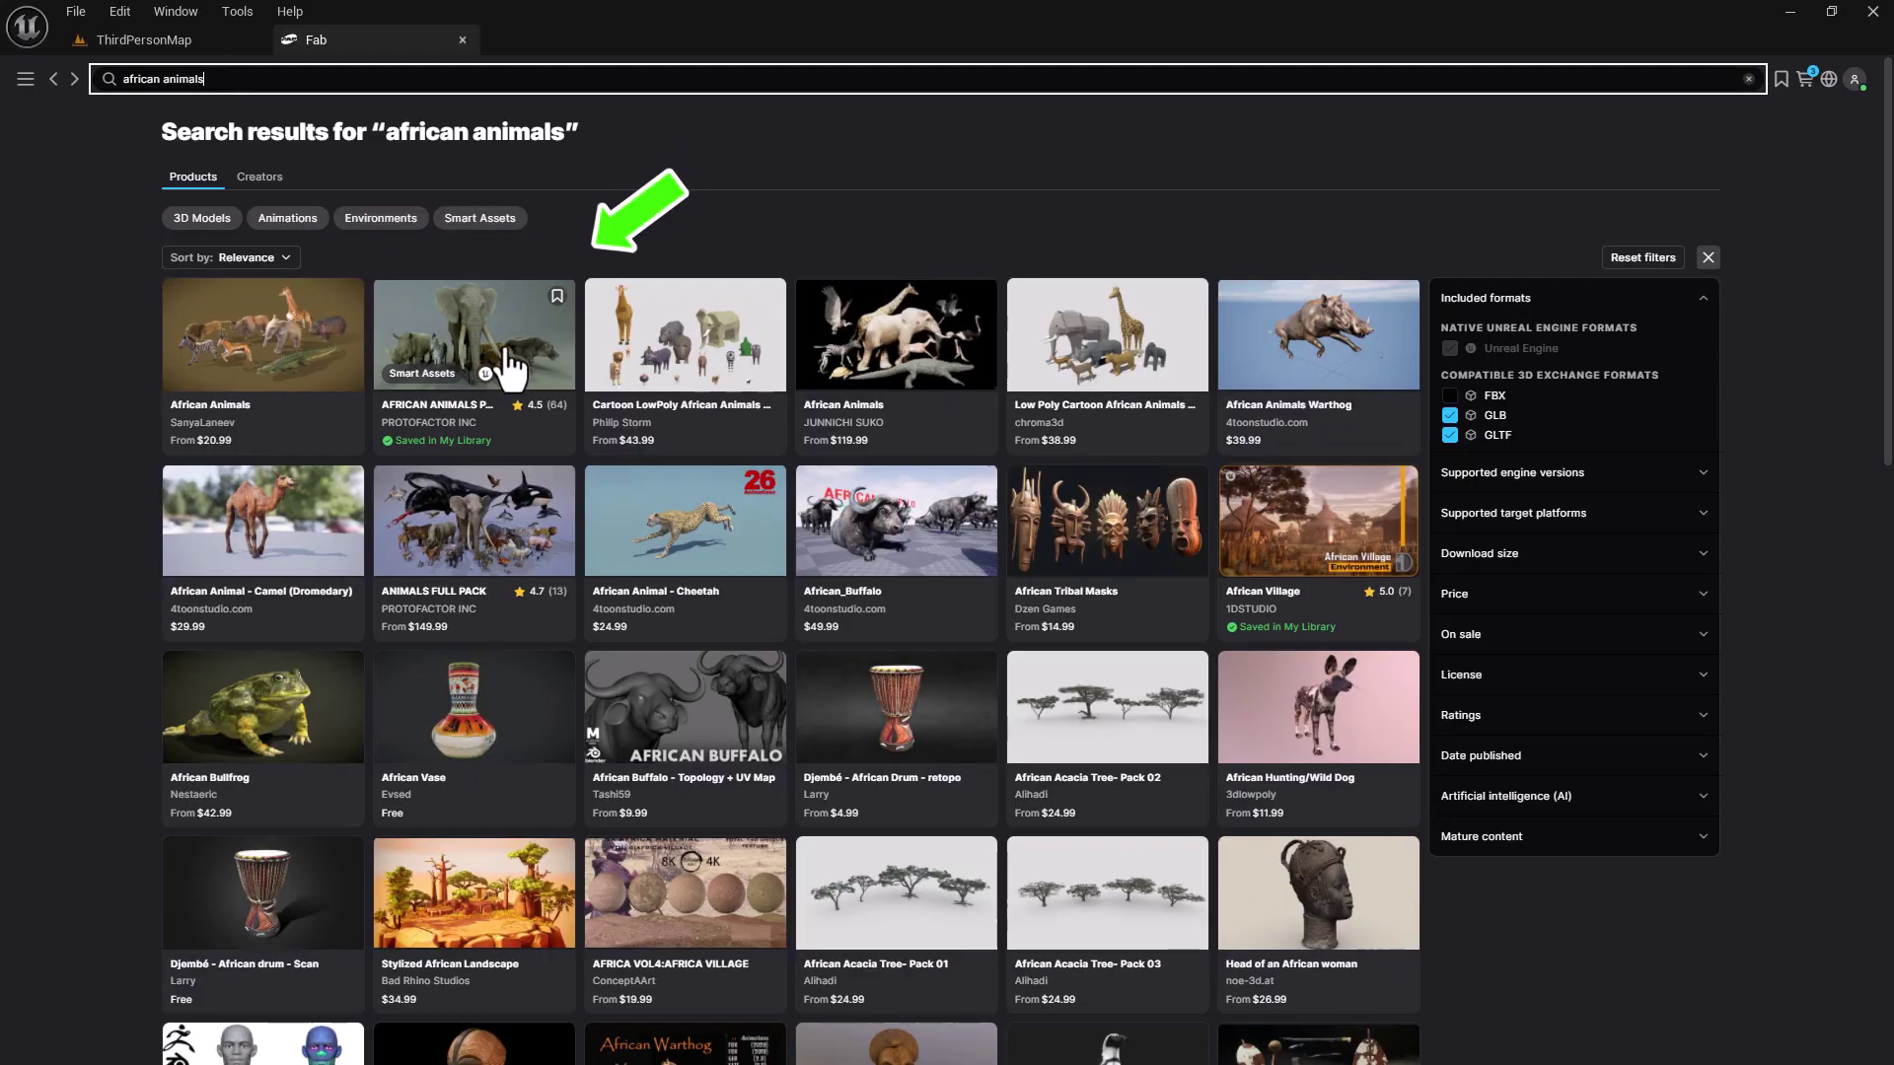
# - Add the AFRICAN ANIMALS PACK by Protofactor Inc to the project and close the content window that opens
pyautogui.click(508, 367)
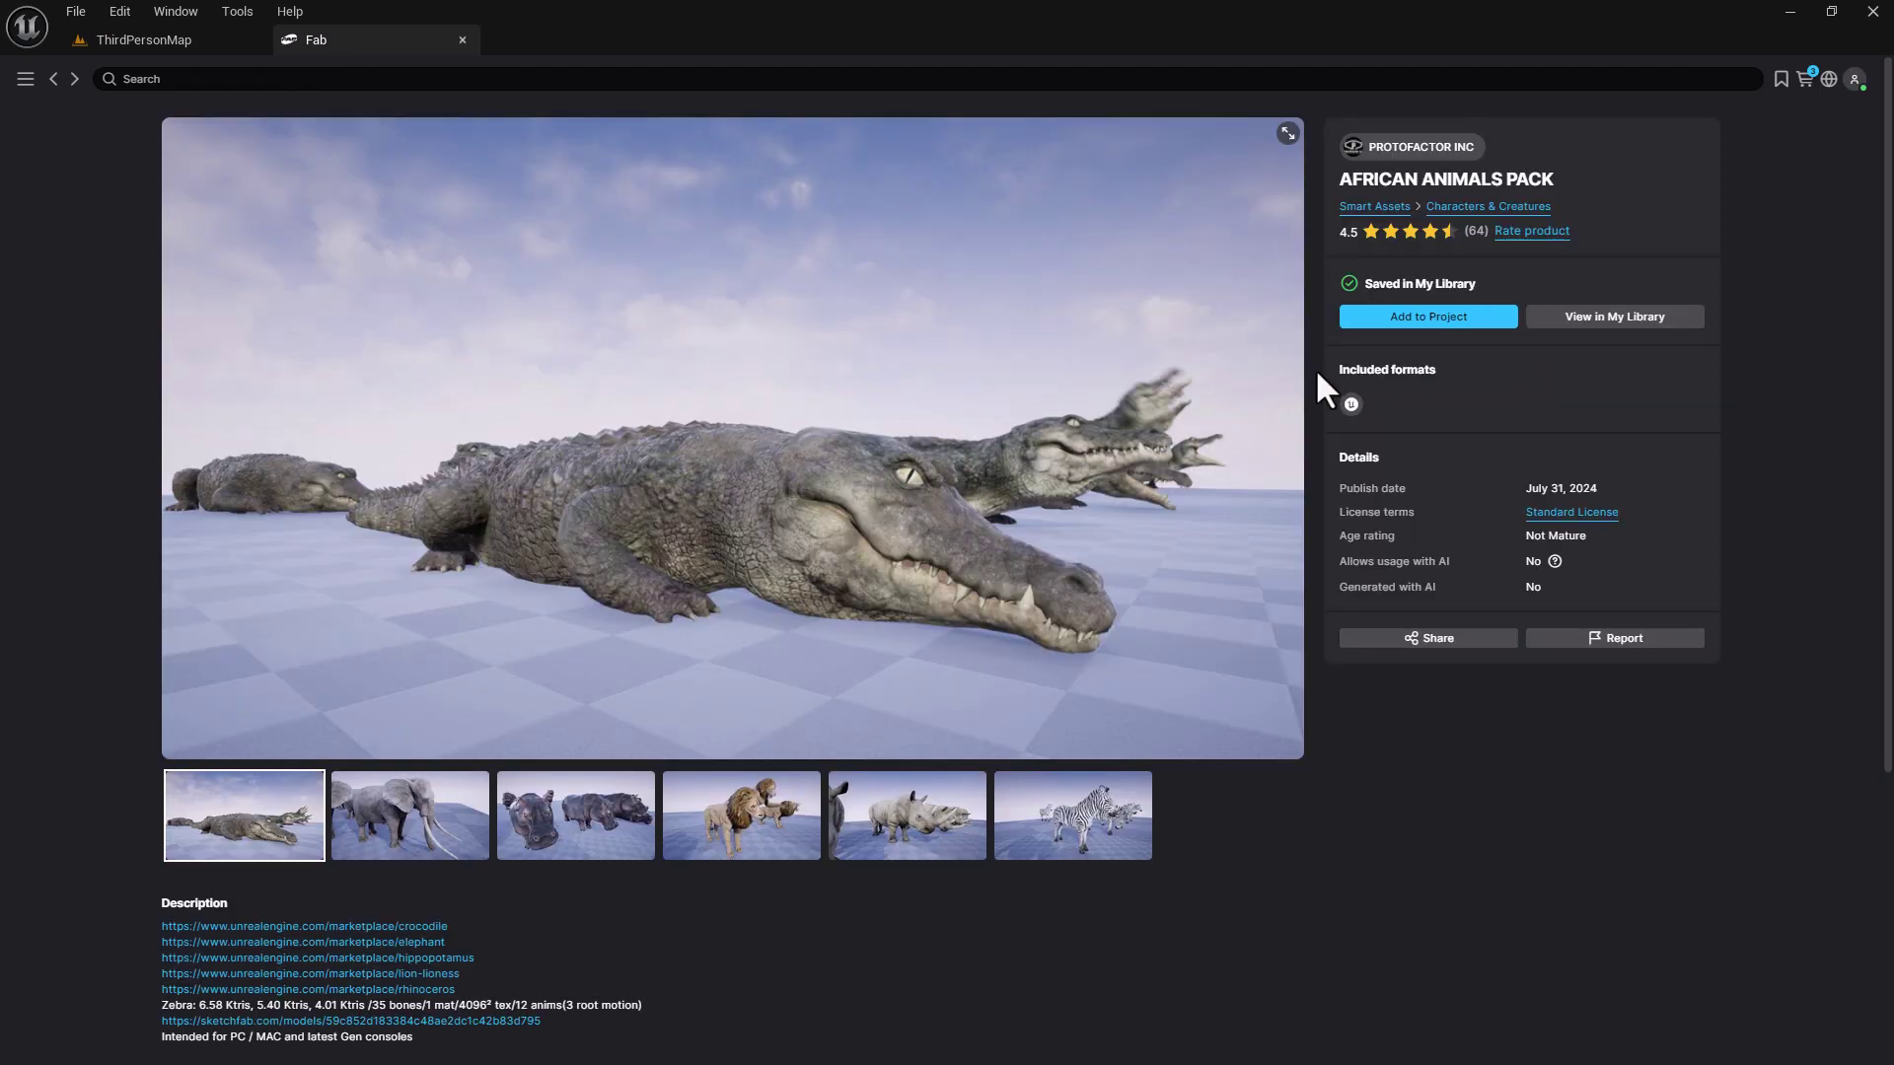
pyautogui.click(1438, 338)
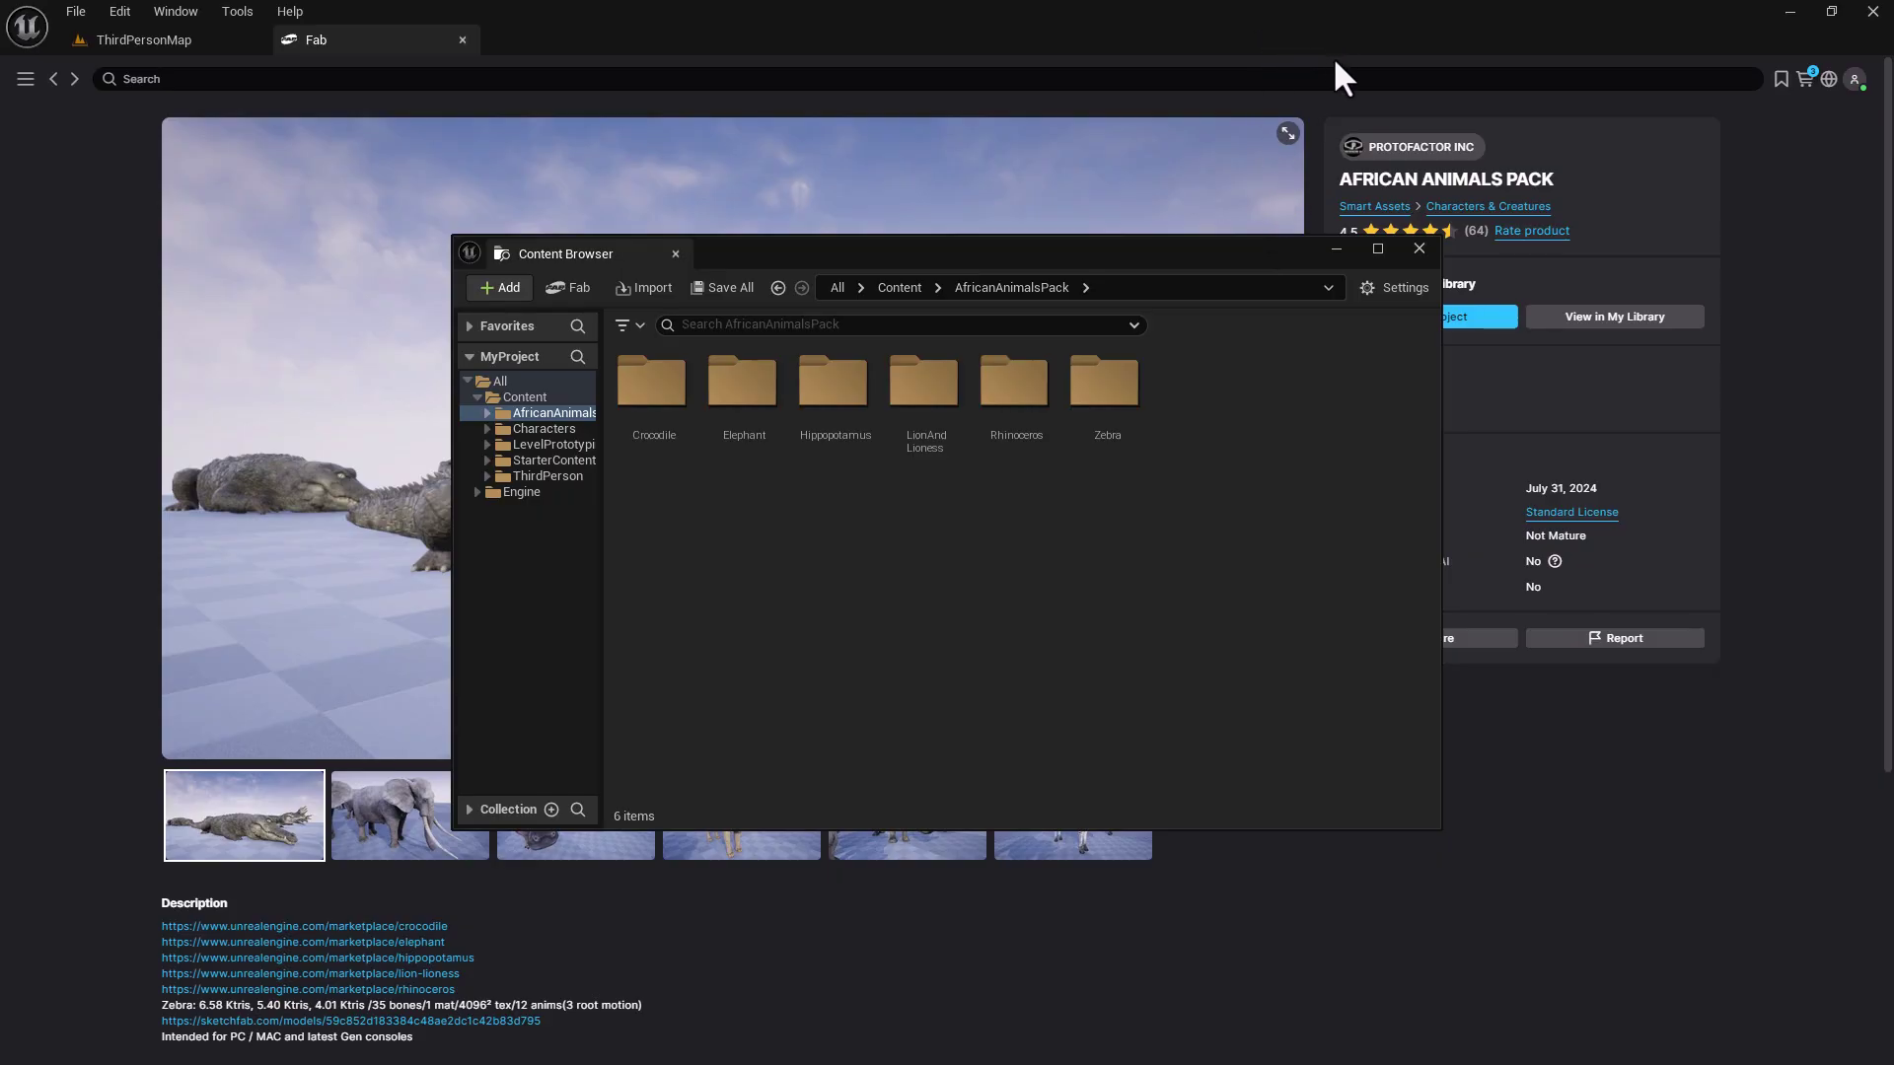
pyautogui.click(1418, 247)
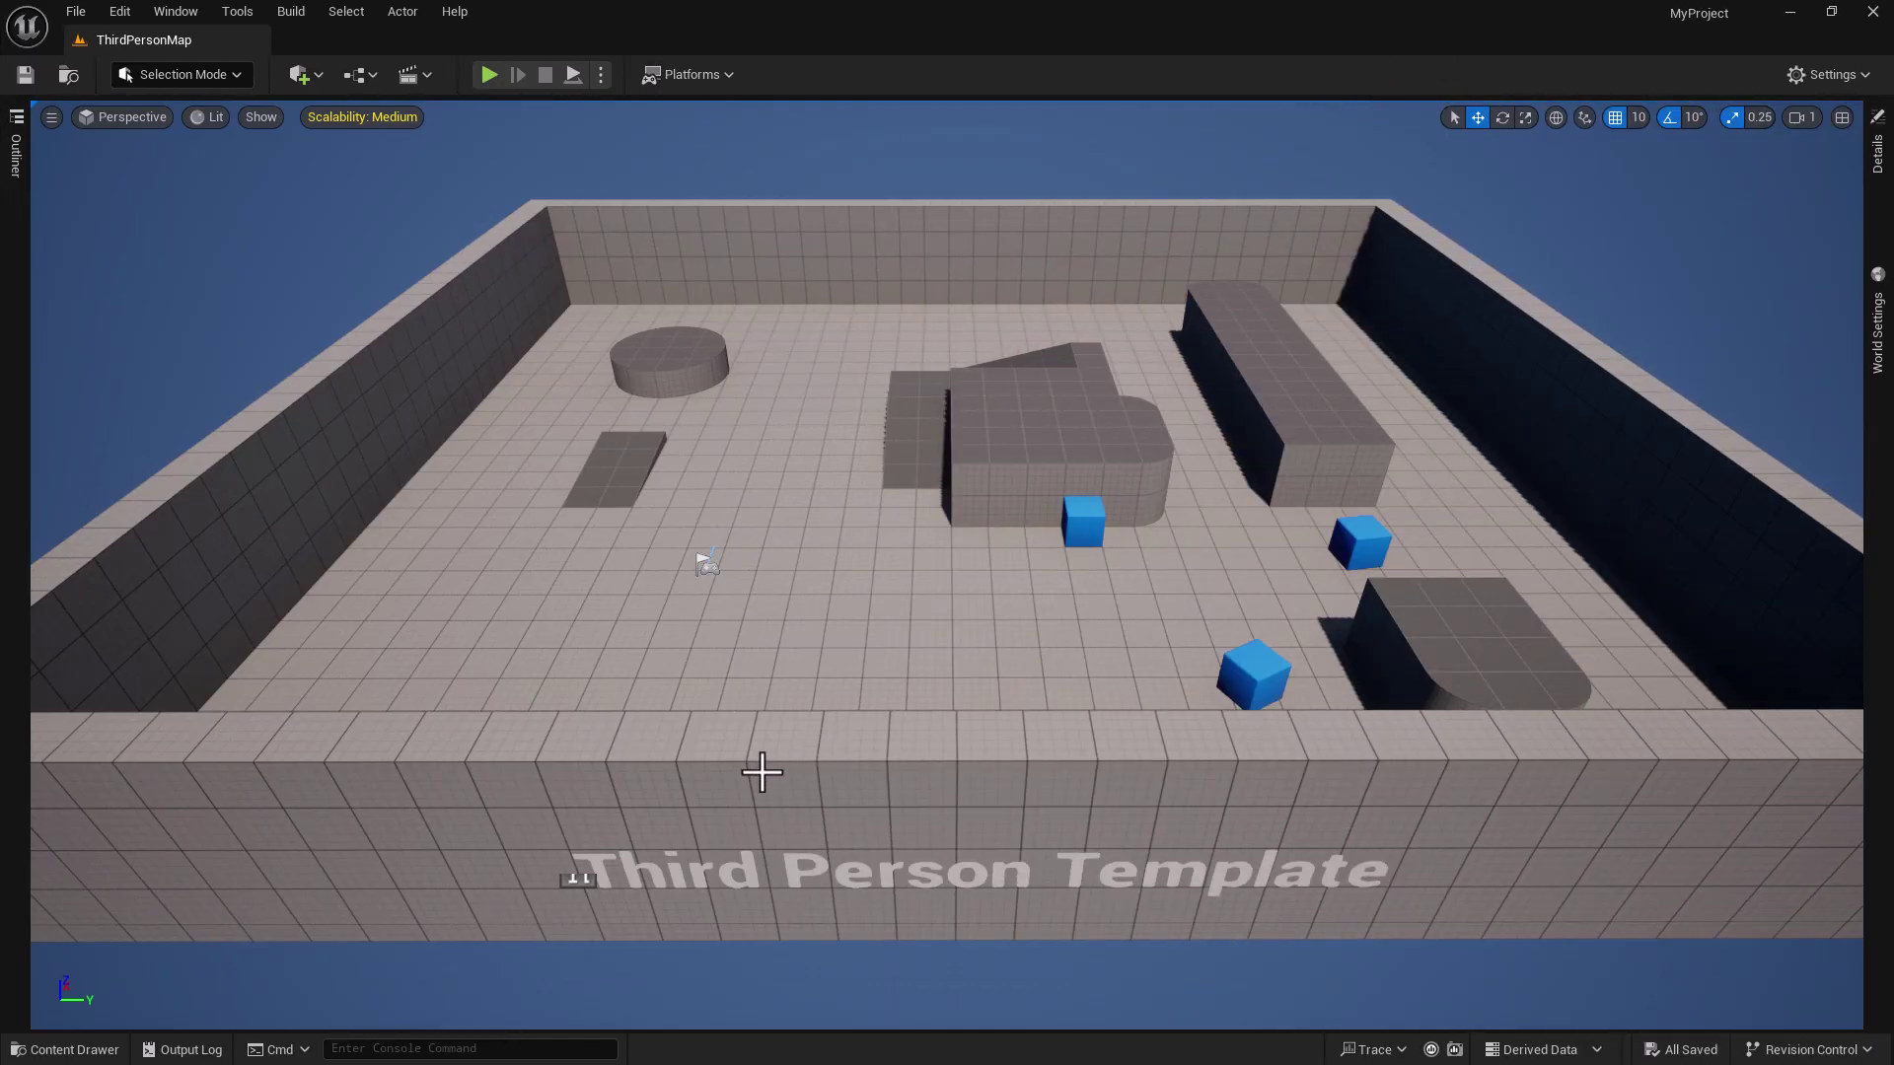
# - Open the Meshes folder of the Crocodile in AfricanAnimalsPack, with an empty floor area by the wall in view
pyautogui.moveTo(760, 575)
pyautogui.mouseDown(button='right')
pyautogui.moveTo(773, 456)
pyautogui.moveTo(758, 552)
pyautogui.mouseUp(button='right')
pyautogui.press('w')
pyautogui.moveTo(745, 627); pyautogui.dragTo(756, 604, button='right')
pyautogui.moveTo(786, 731)
pyautogui.mouseDown(button='right')
pyautogui.moveTo(750, 708)
pyautogui.moveTo(770, 721)
pyautogui.mouseUp(button='right')
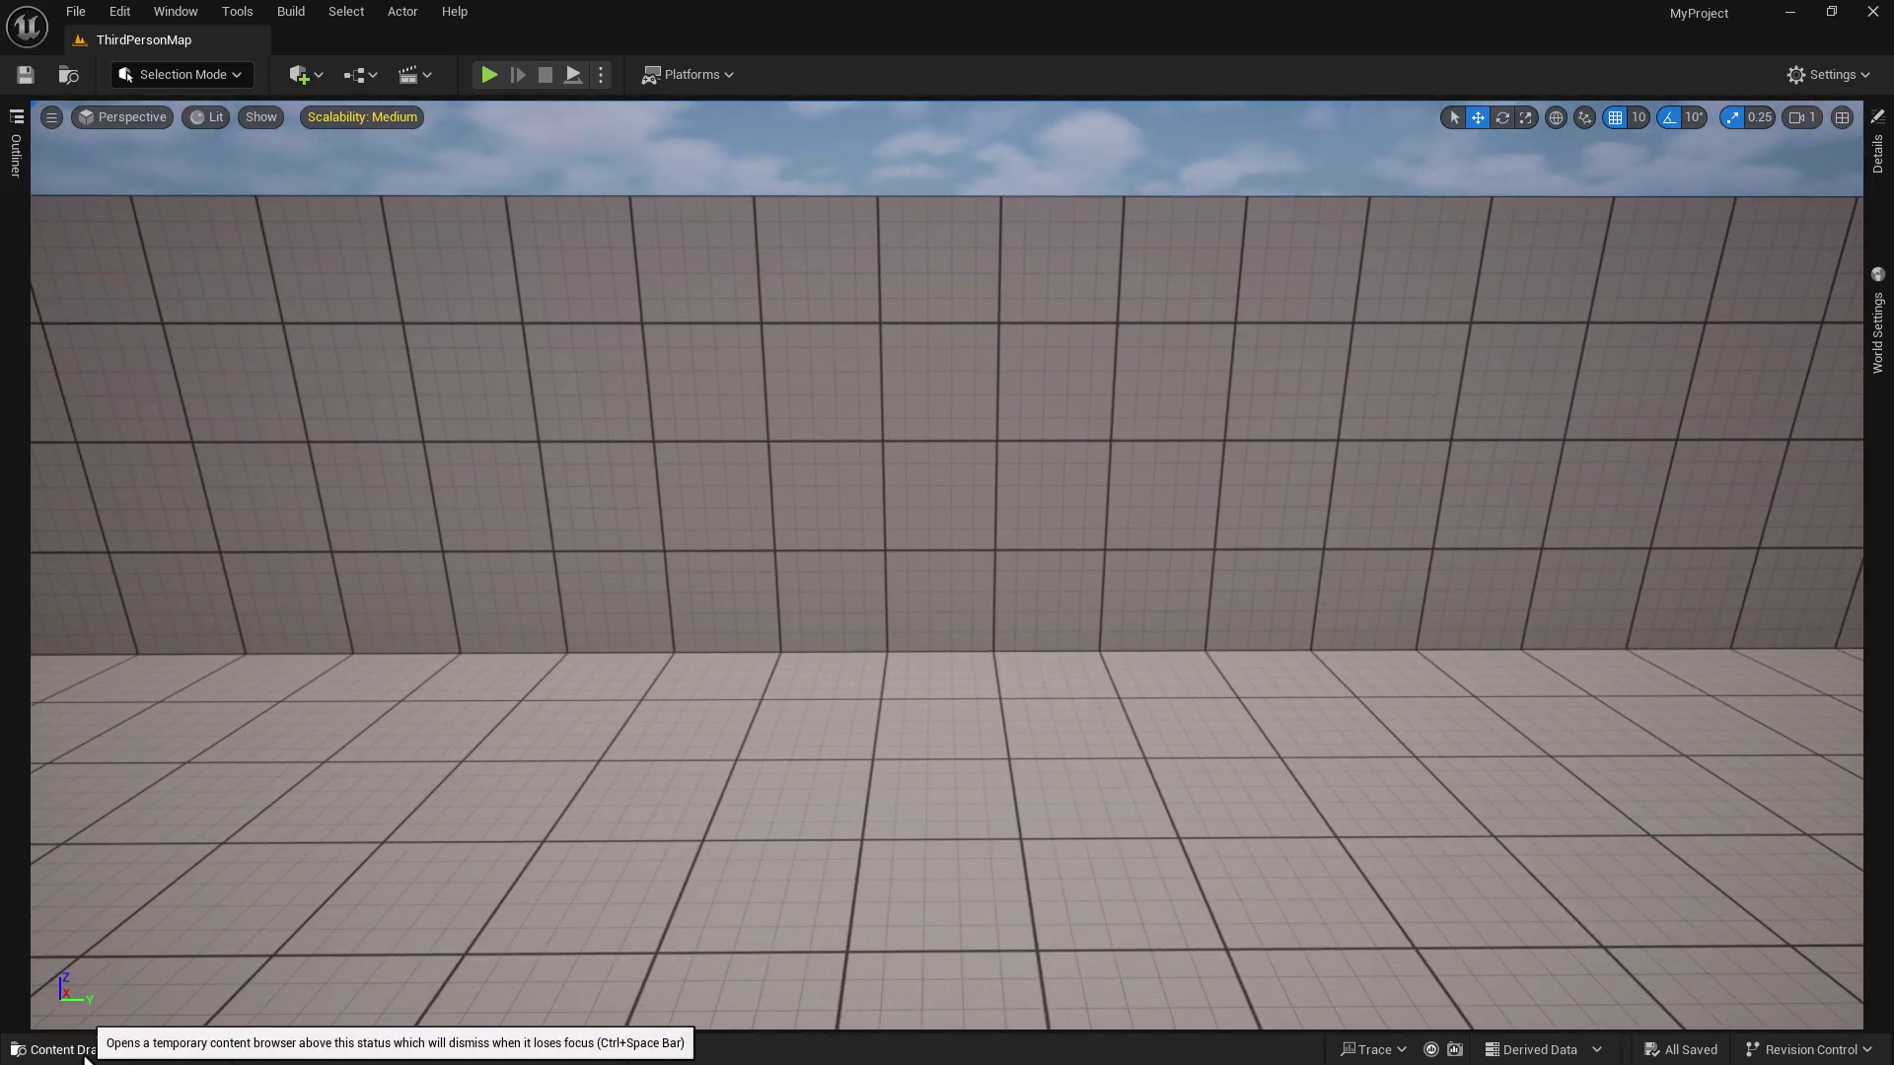
pyautogui.click(114, 1057)
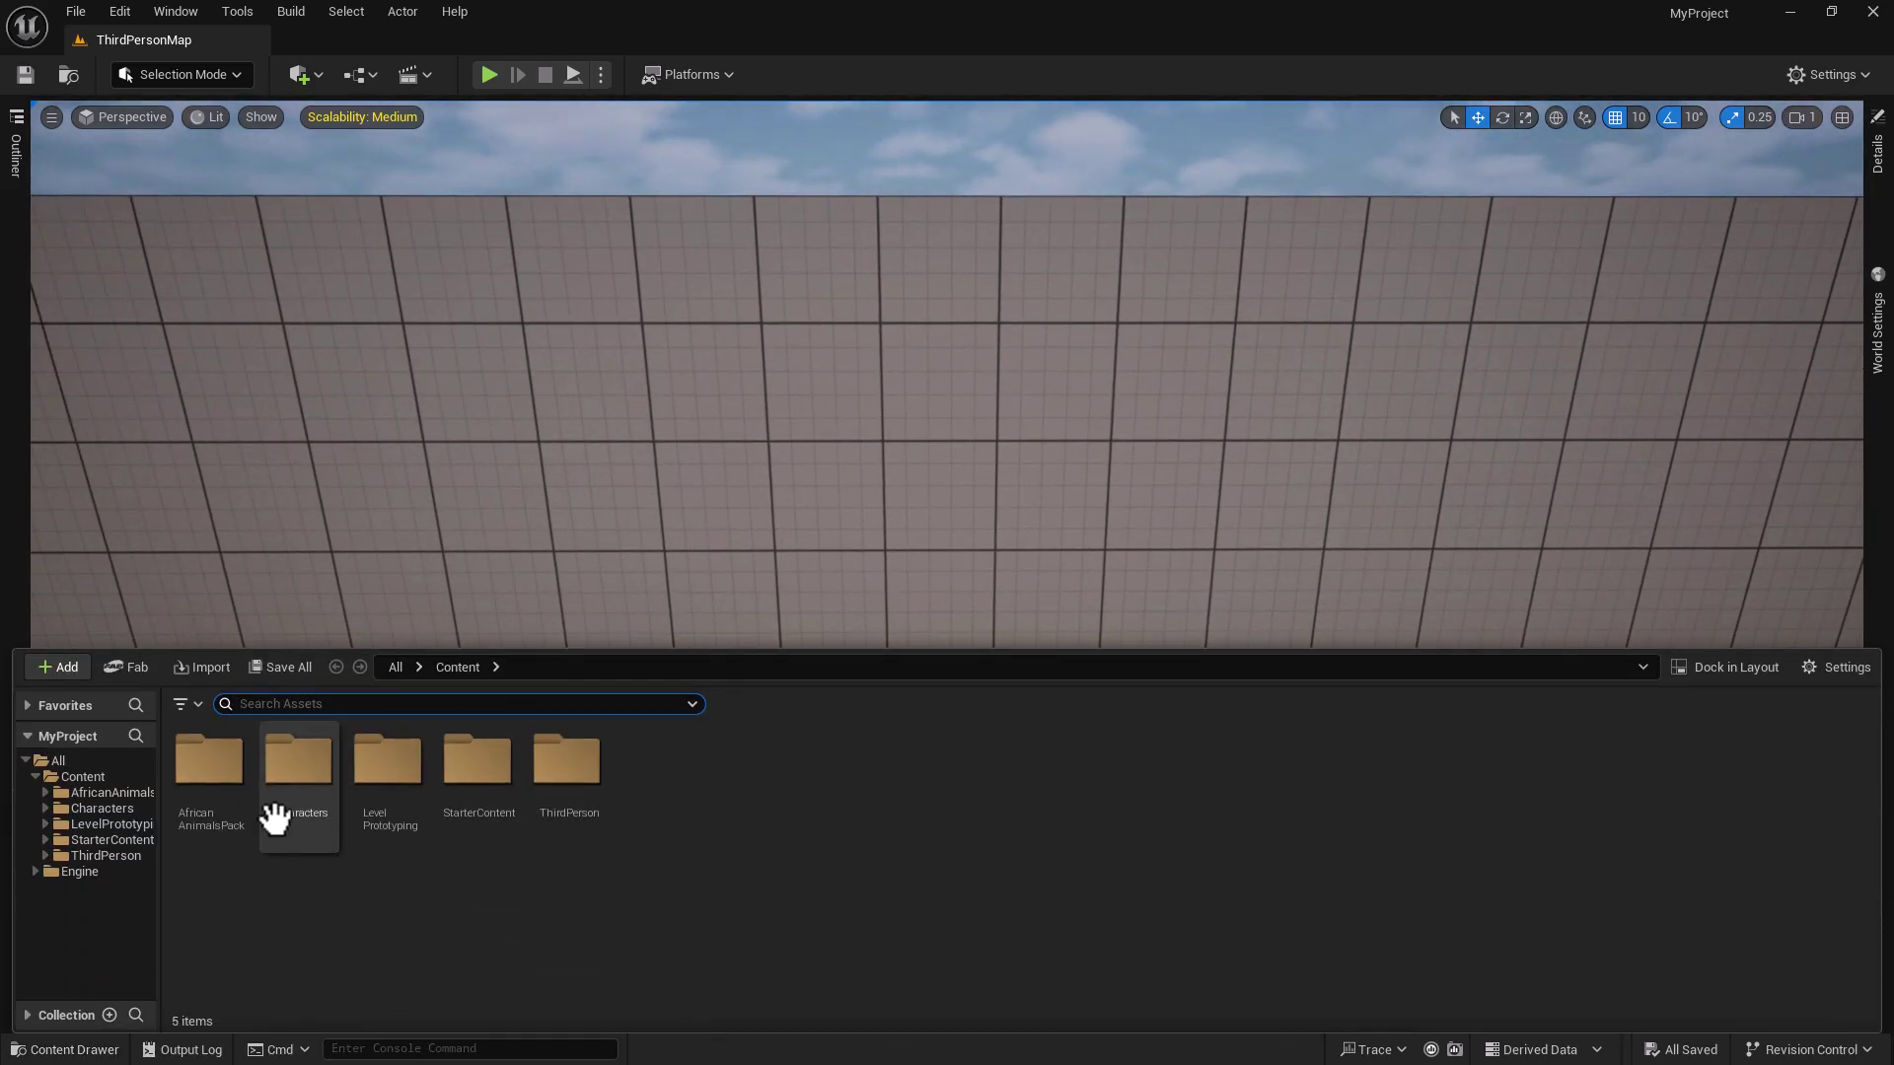
pyautogui.doubleClick(219, 771)
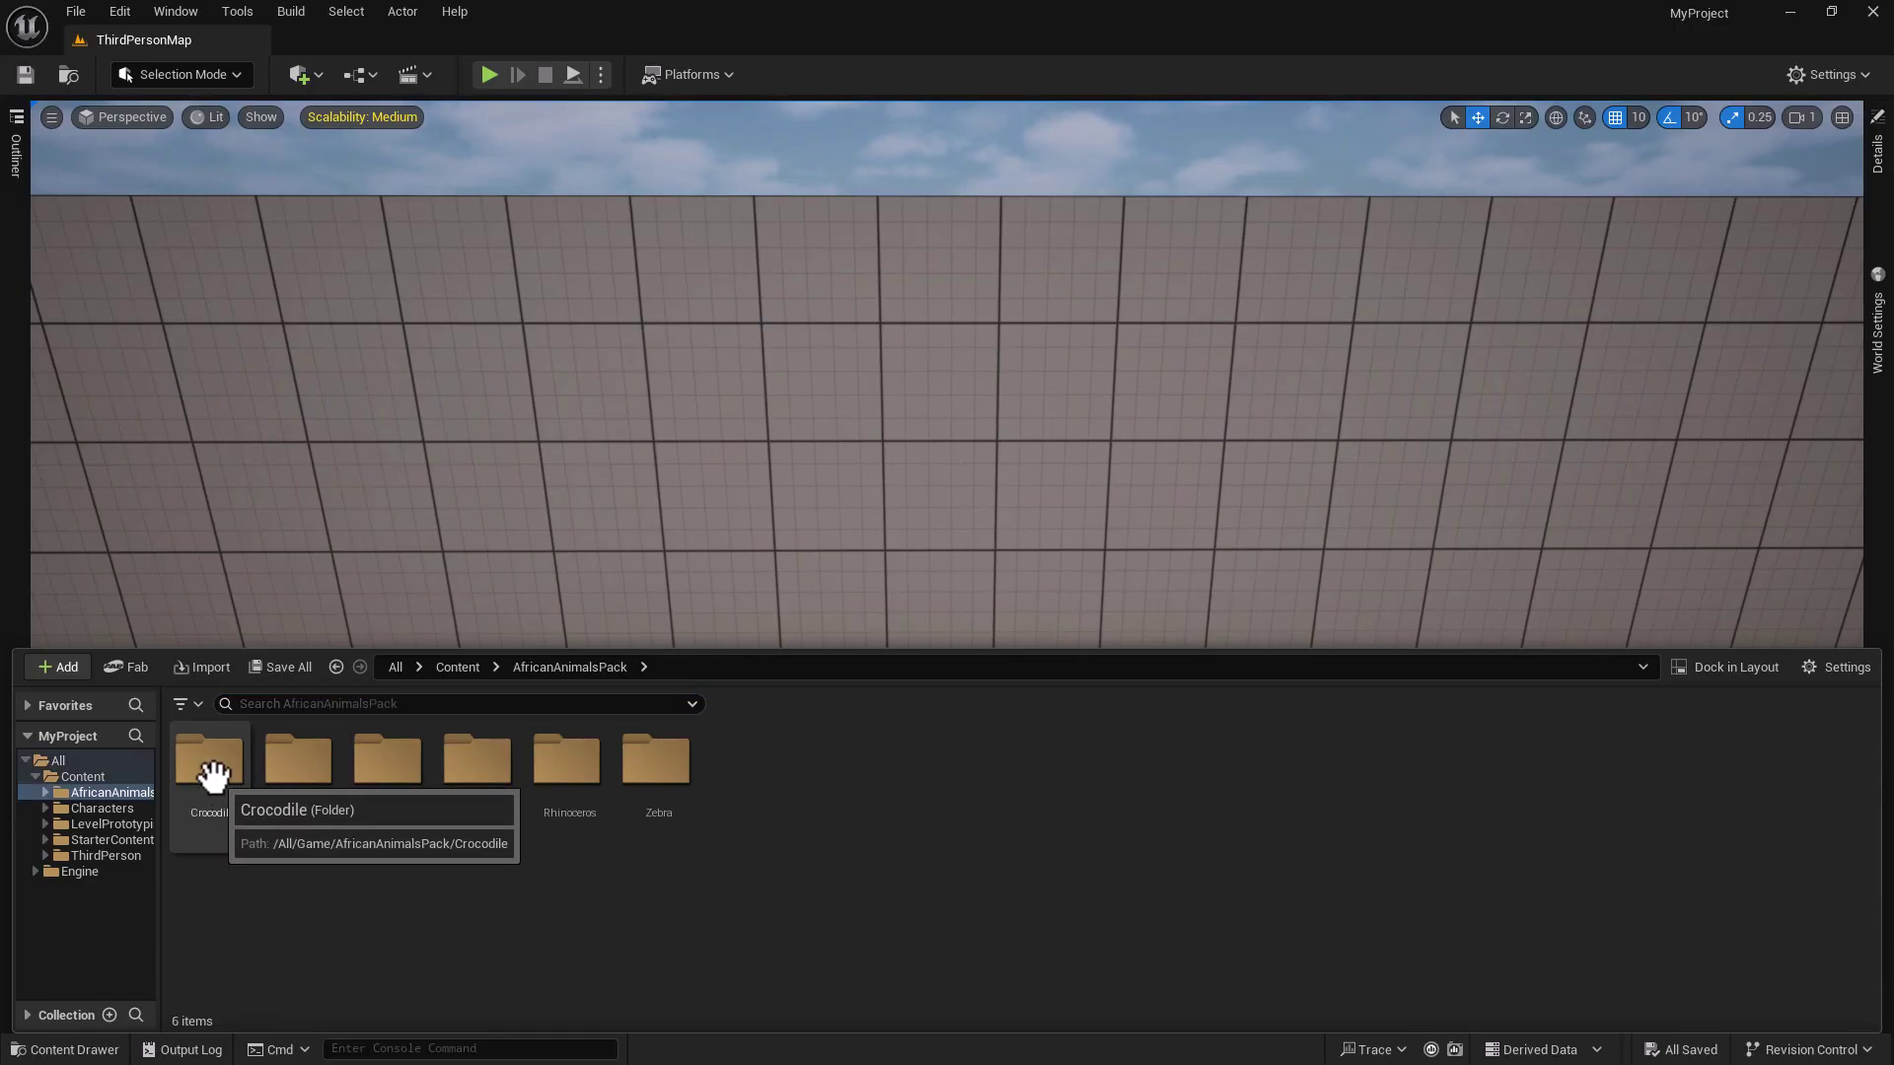
pyautogui.doubleClick(211, 773)
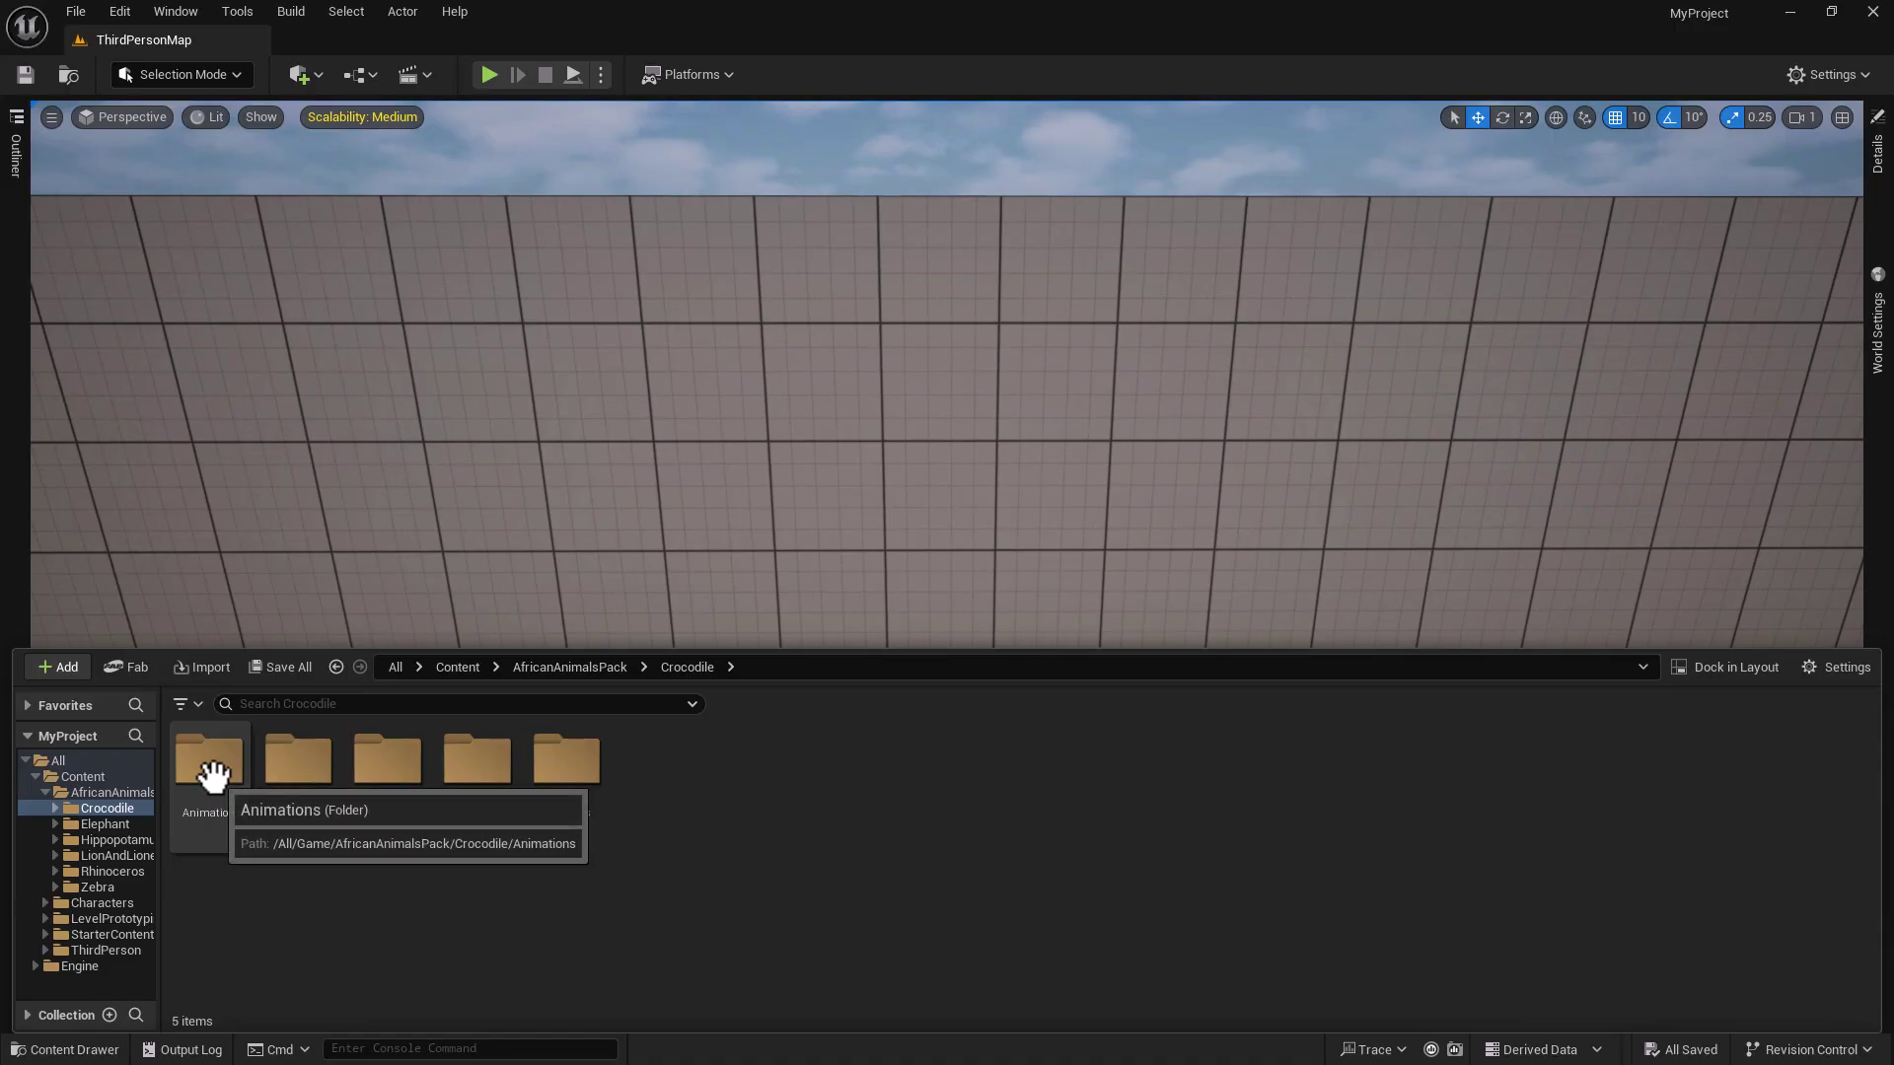
pyautogui.click(479, 782)
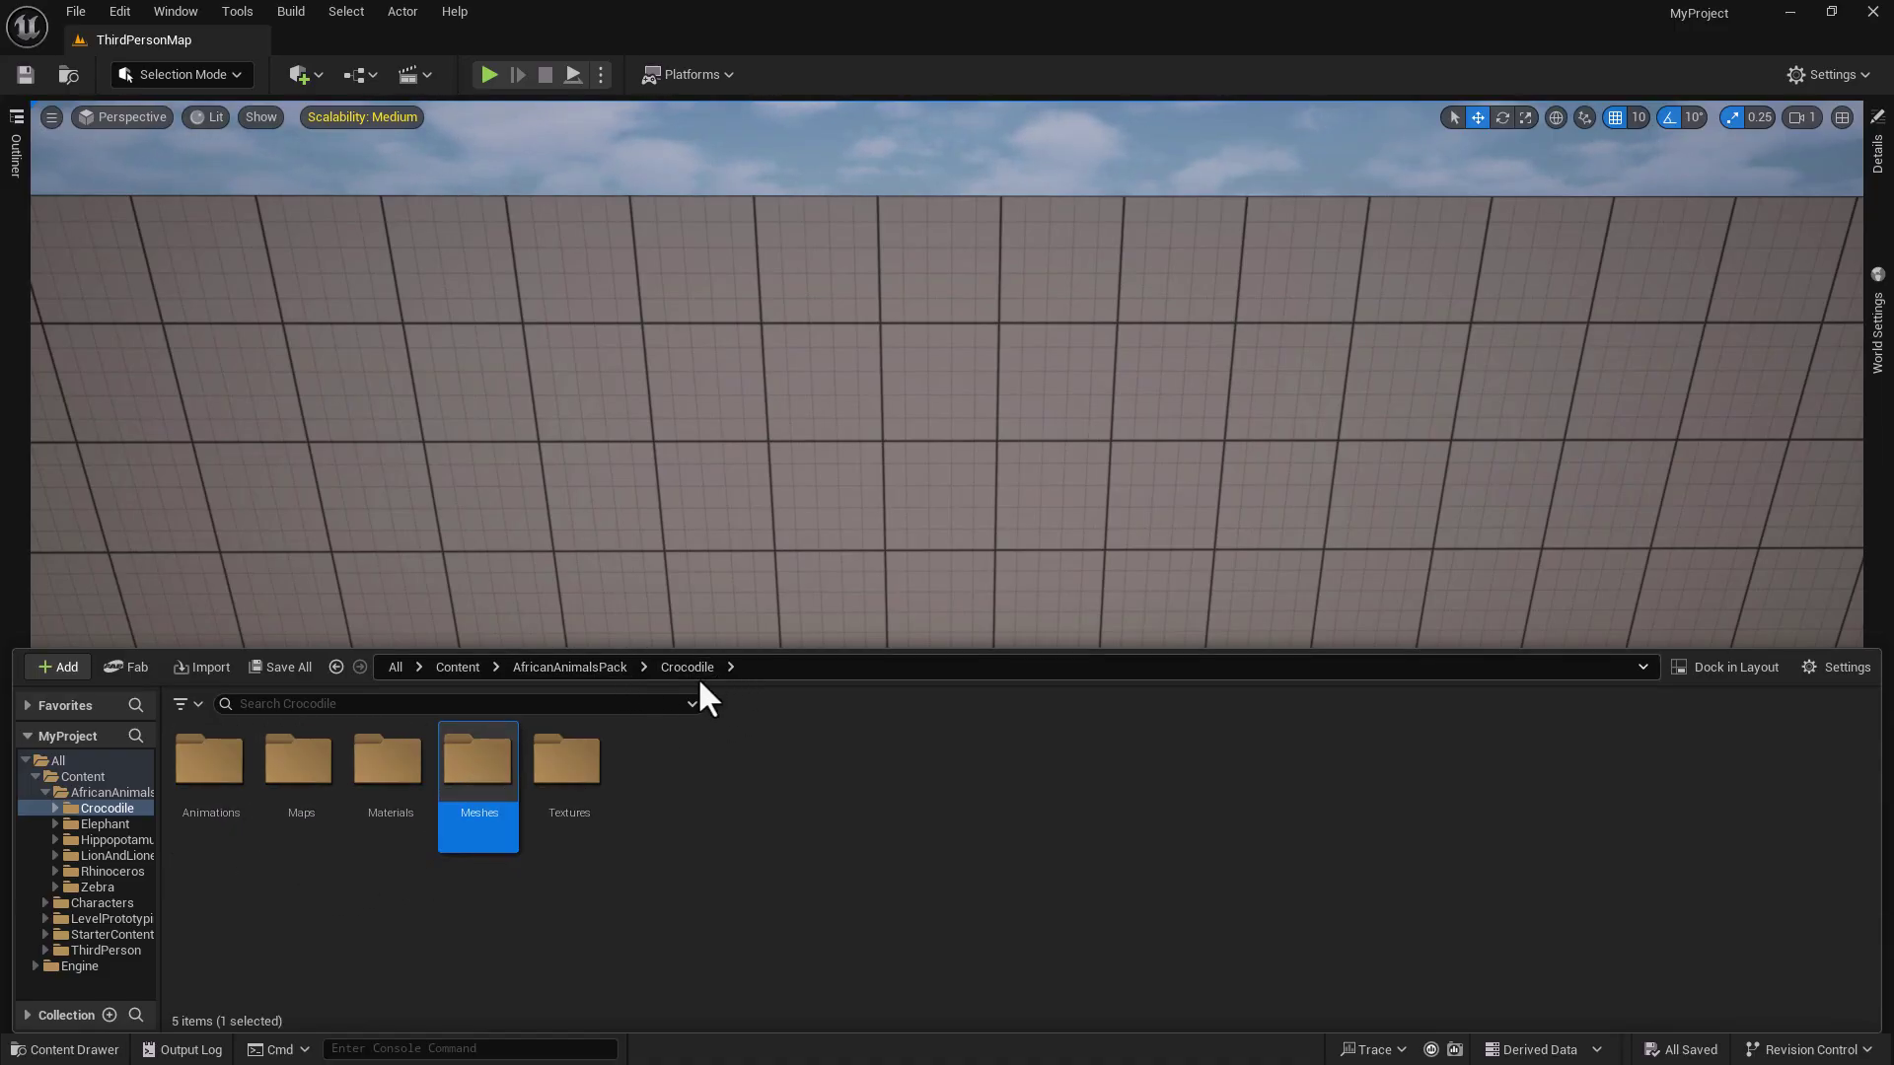
pyautogui.doubleClick(476, 765)
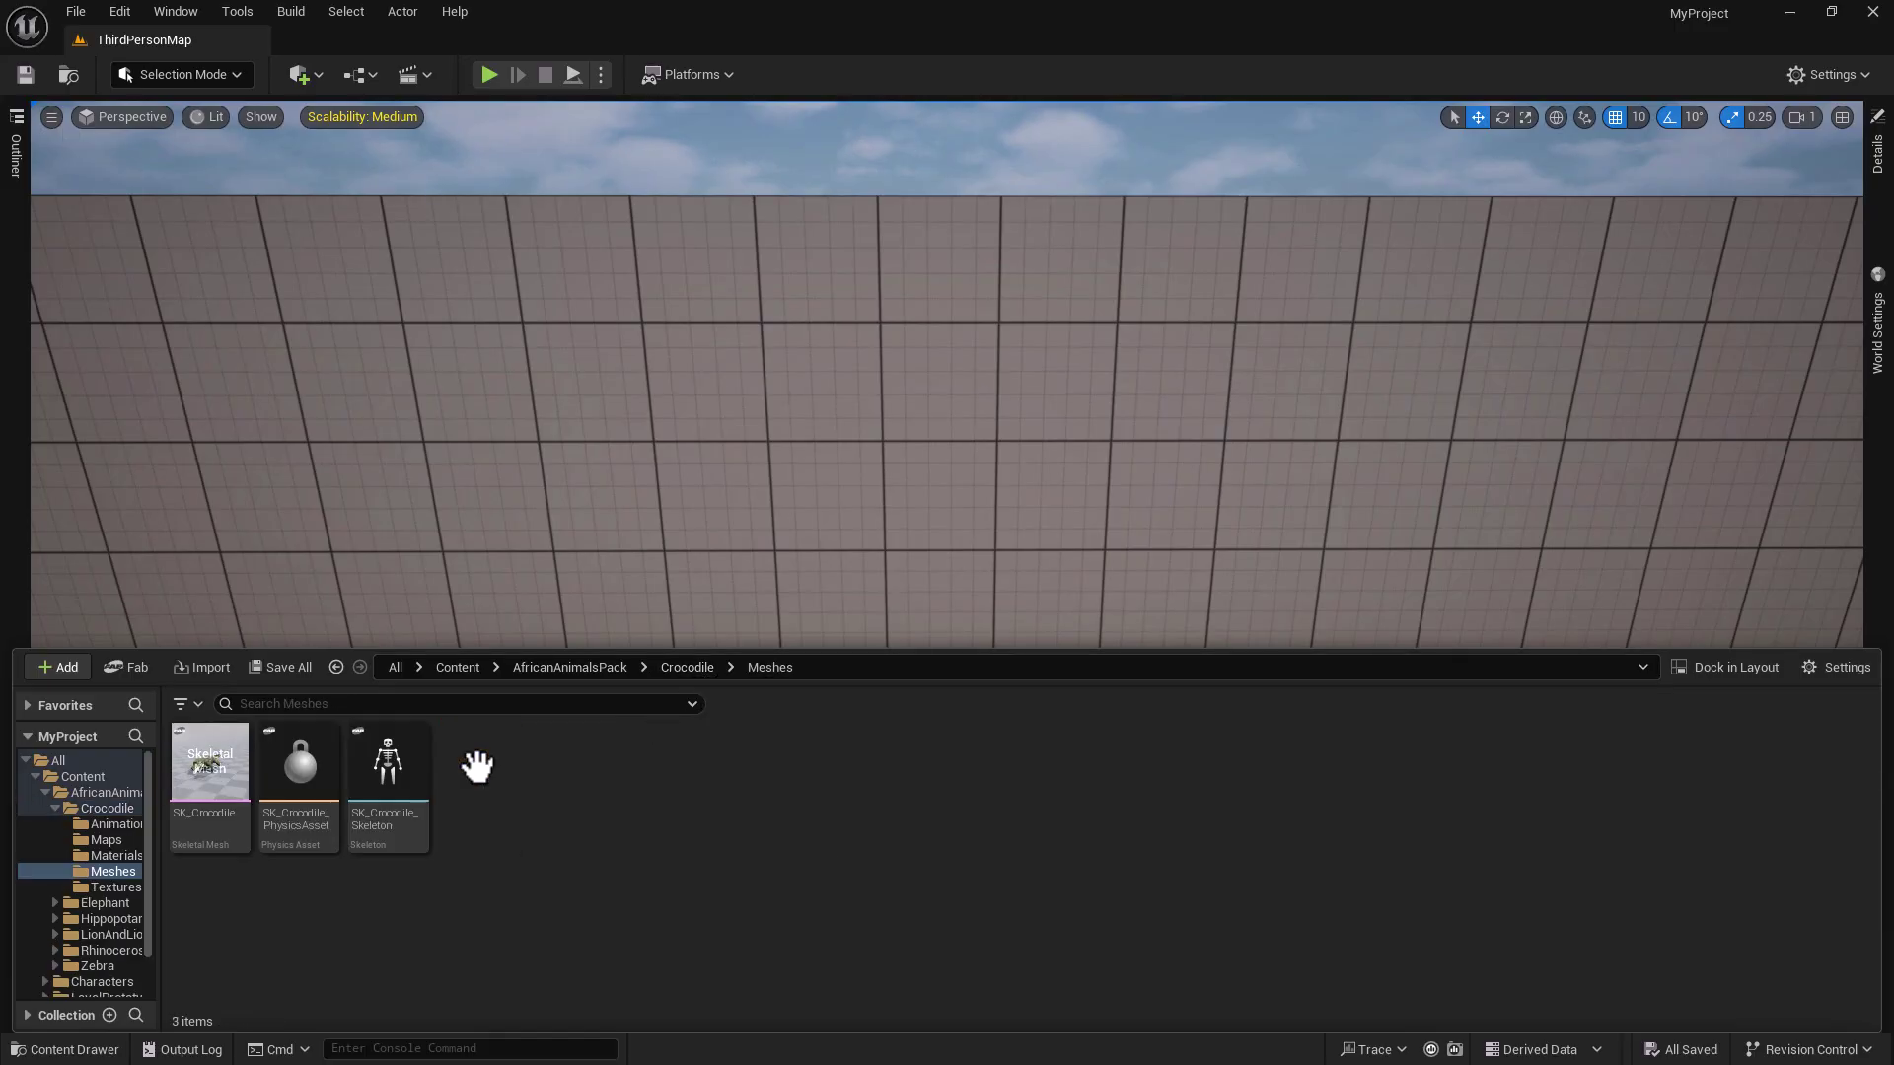
# - Duplicate the SK_Crocodile skeletal mesh, keep the suggested name, and save the copy
pyautogui.click(202, 774)
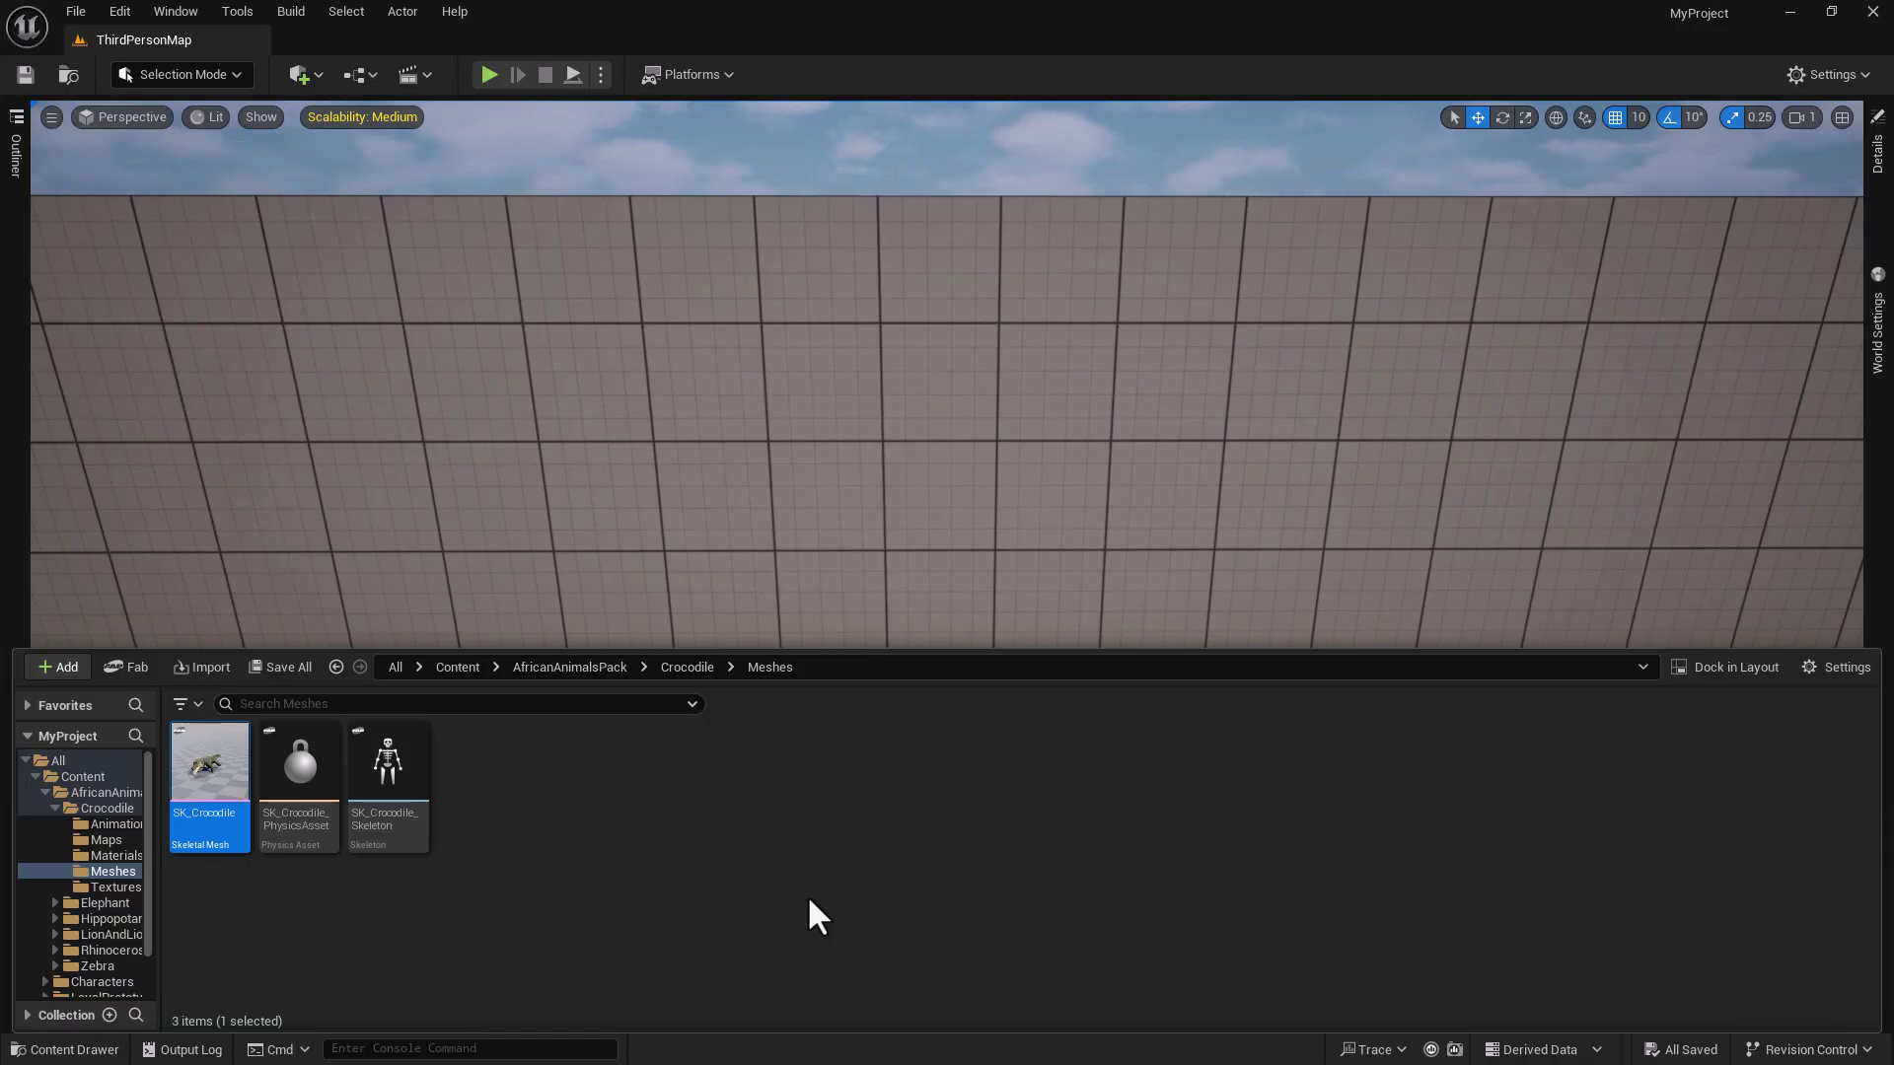
pyautogui.hotkey('ctrl', 'd')
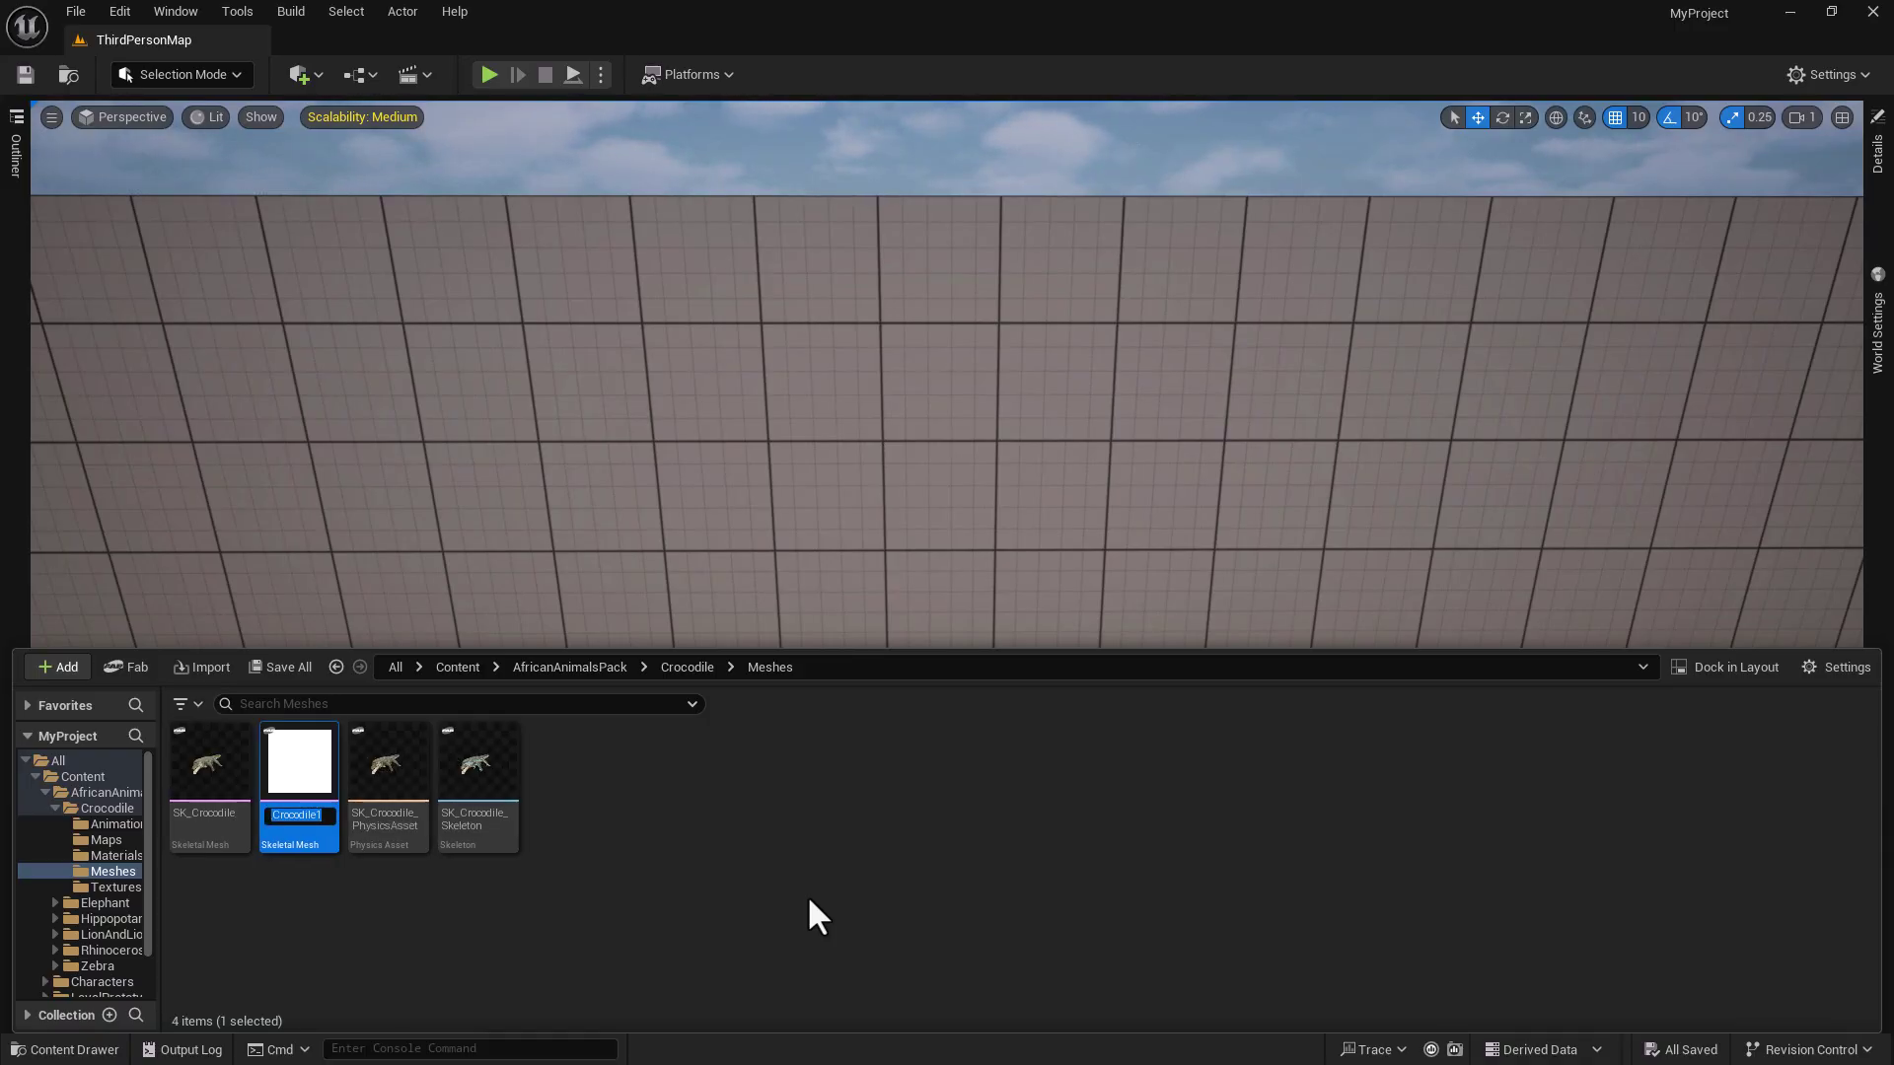
pyautogui.press('Return')
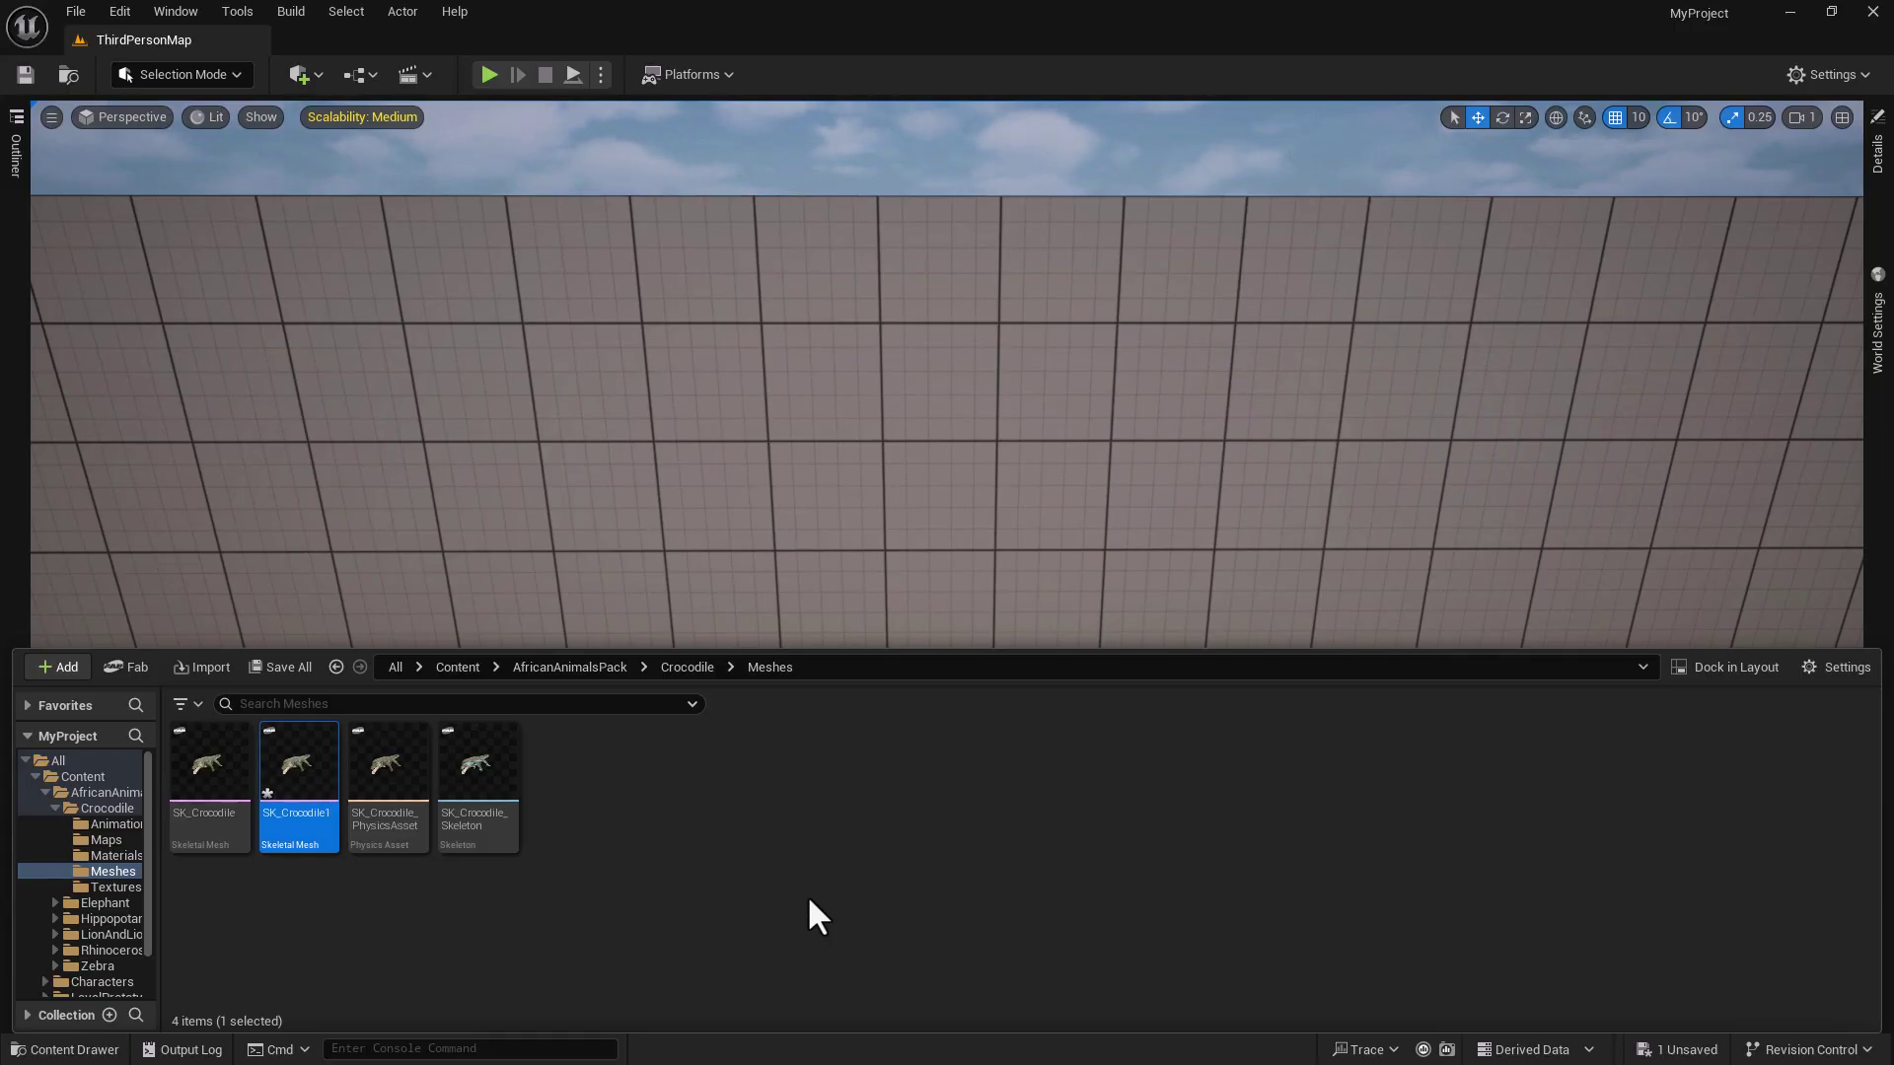
pyautogui.hotkey('ctrl', 's')
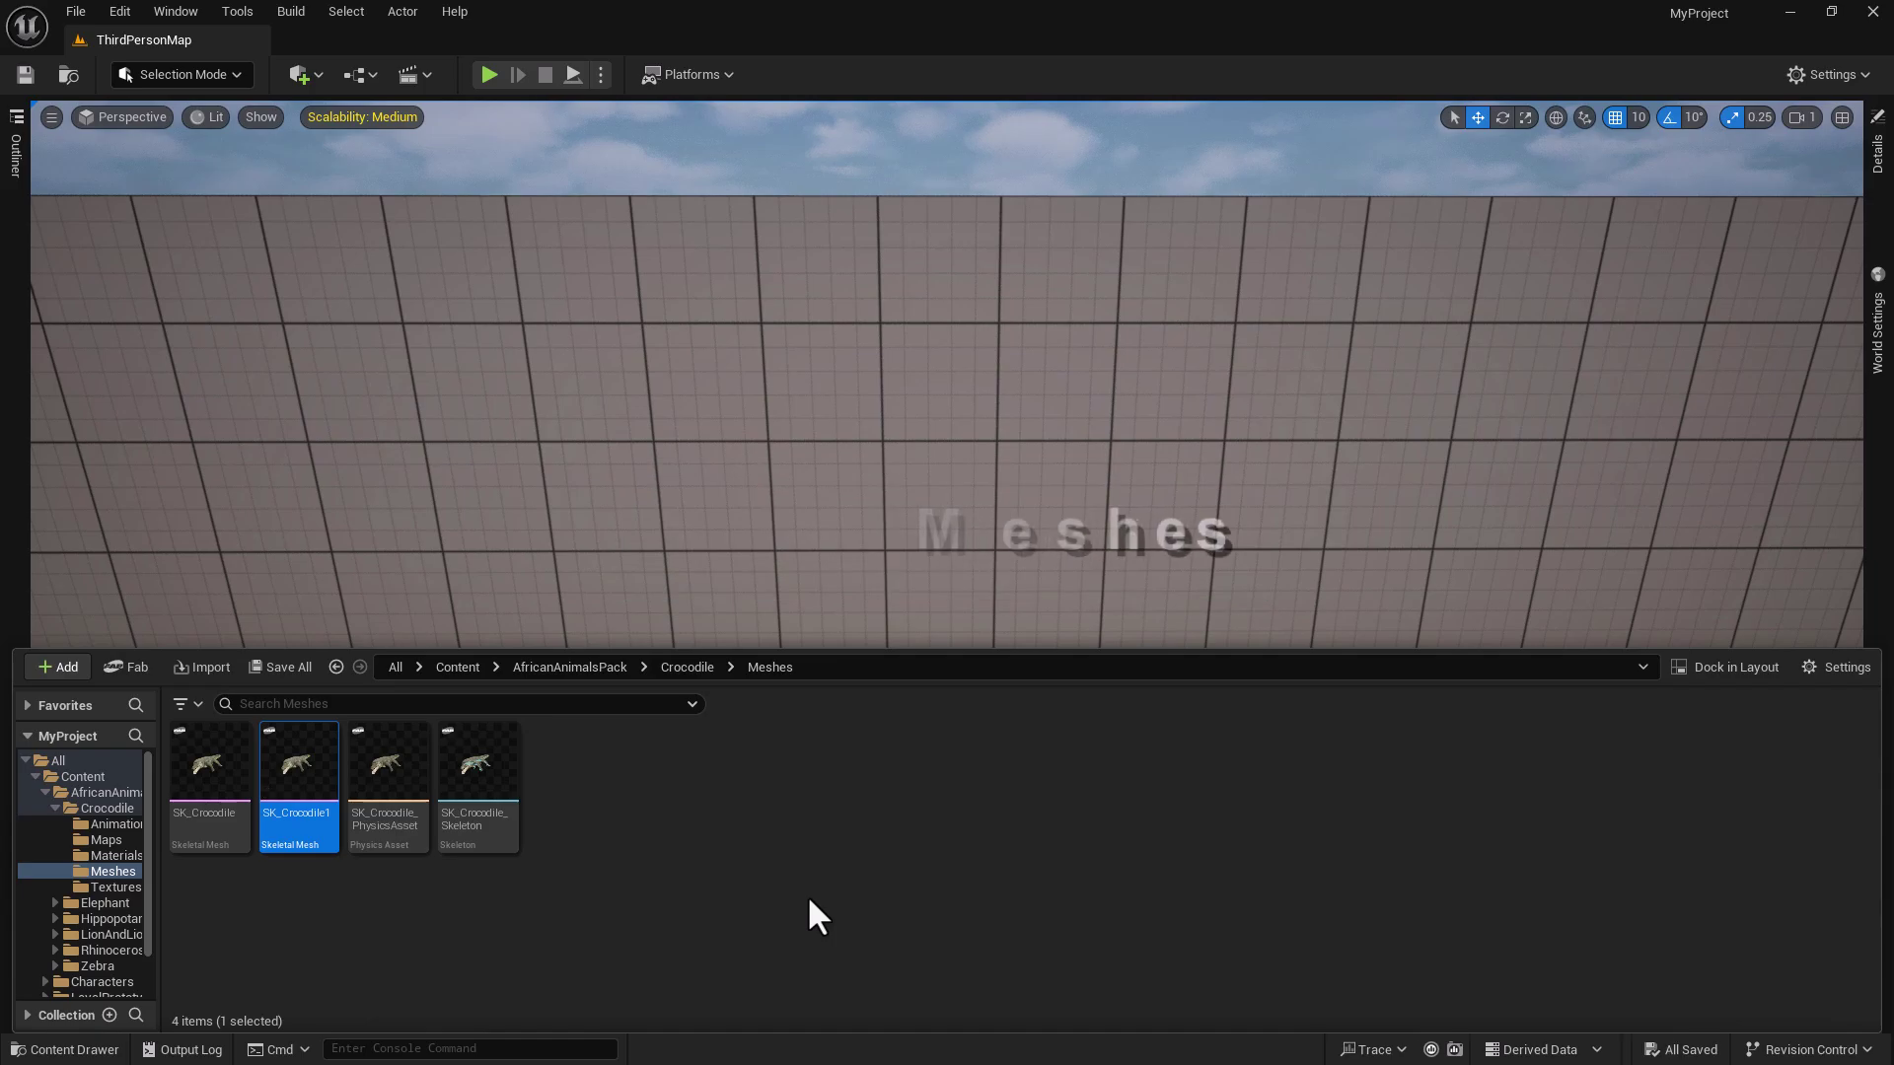
# - Make a static mesh from the duplicated crocodile skeletal mesh, saving it as CrocStaticMesh in the Content folder
pyautogui.moveTo(202, 771)
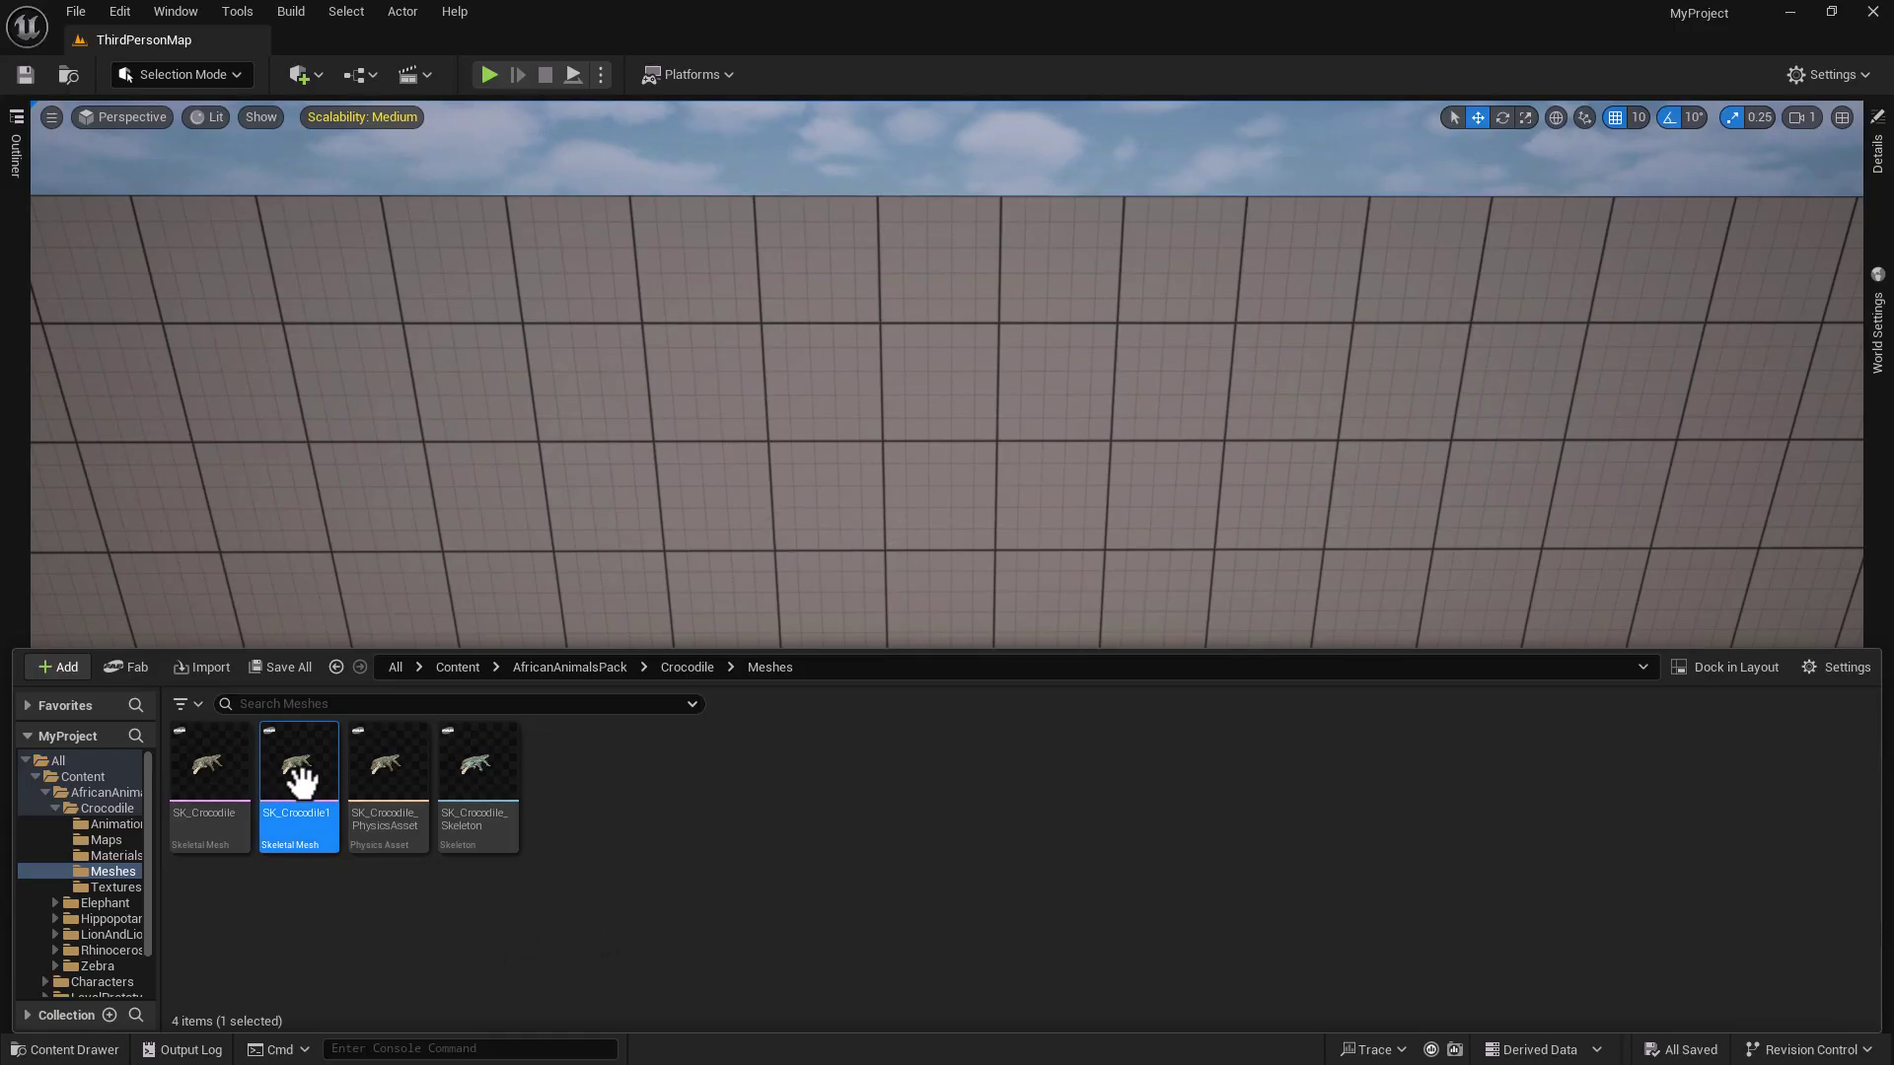
pyautogui.moveTo(299, 779)
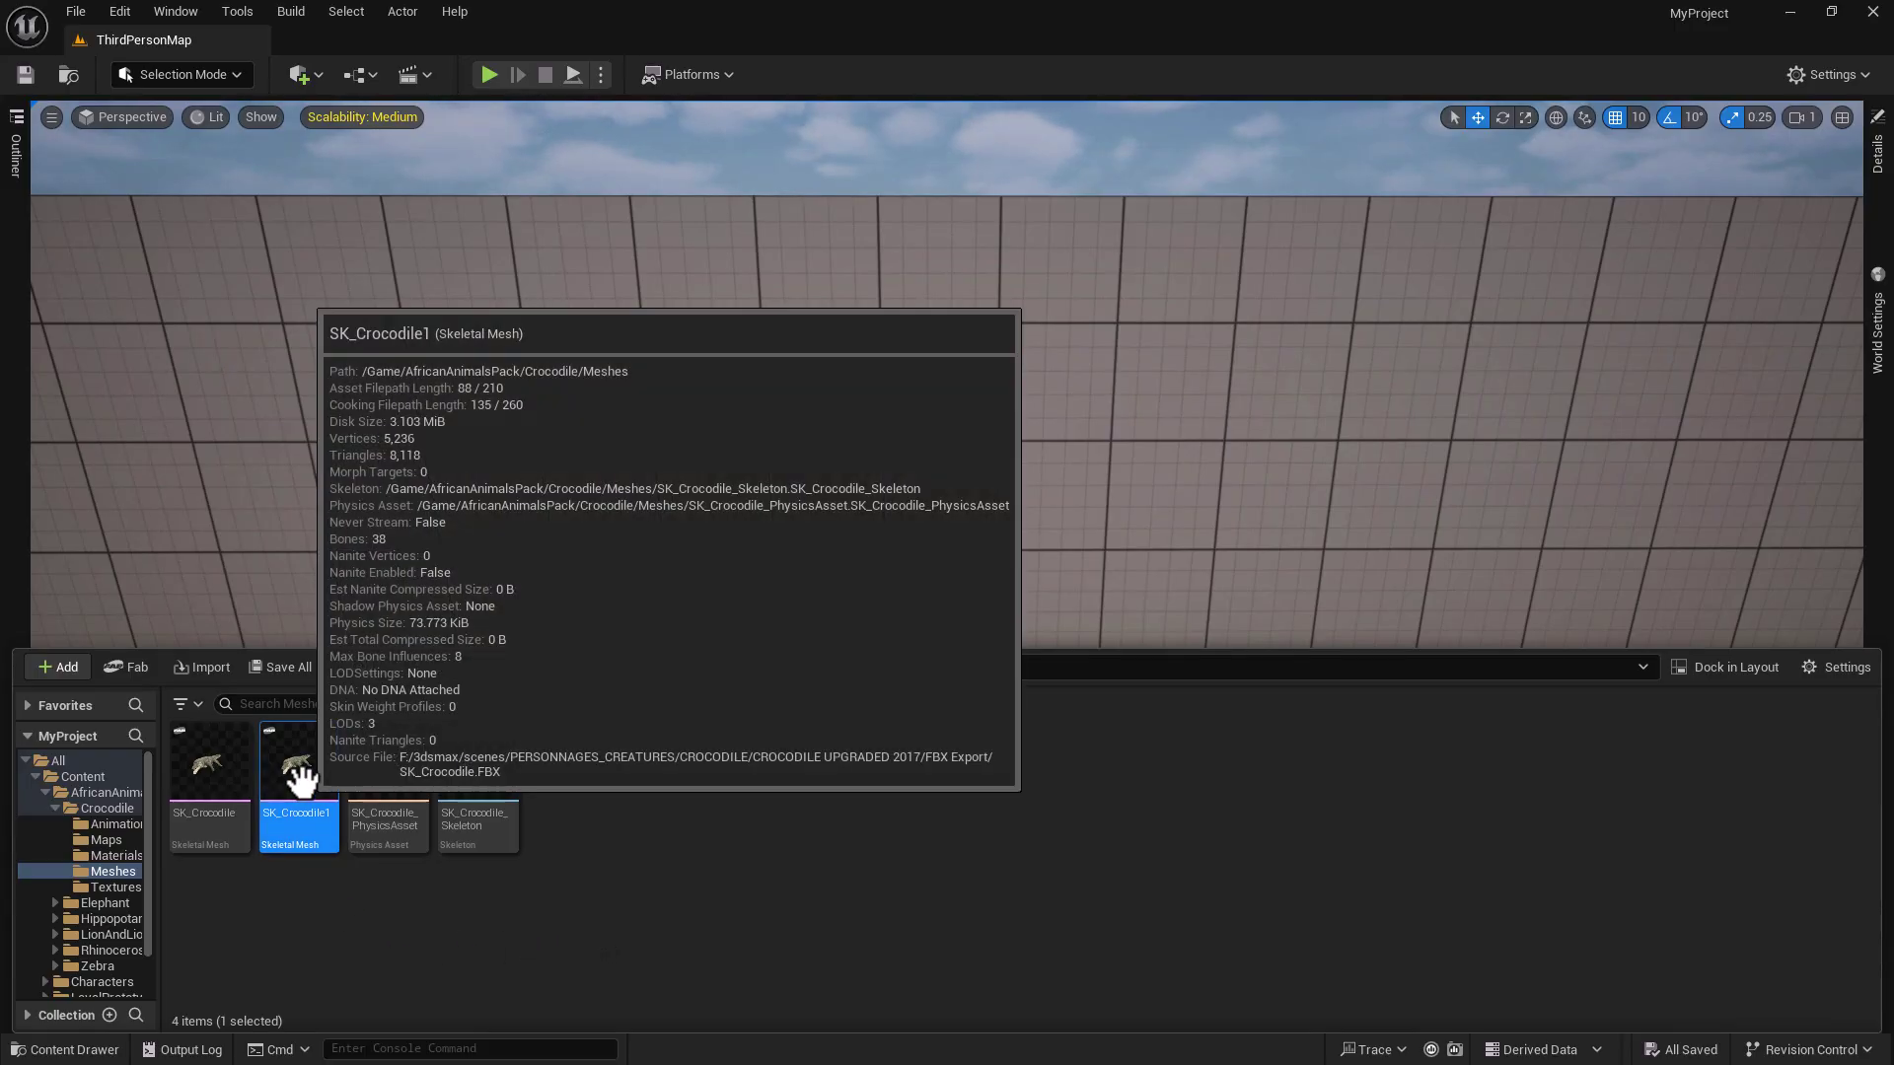
pyautogui.doubleClick(298, 779)
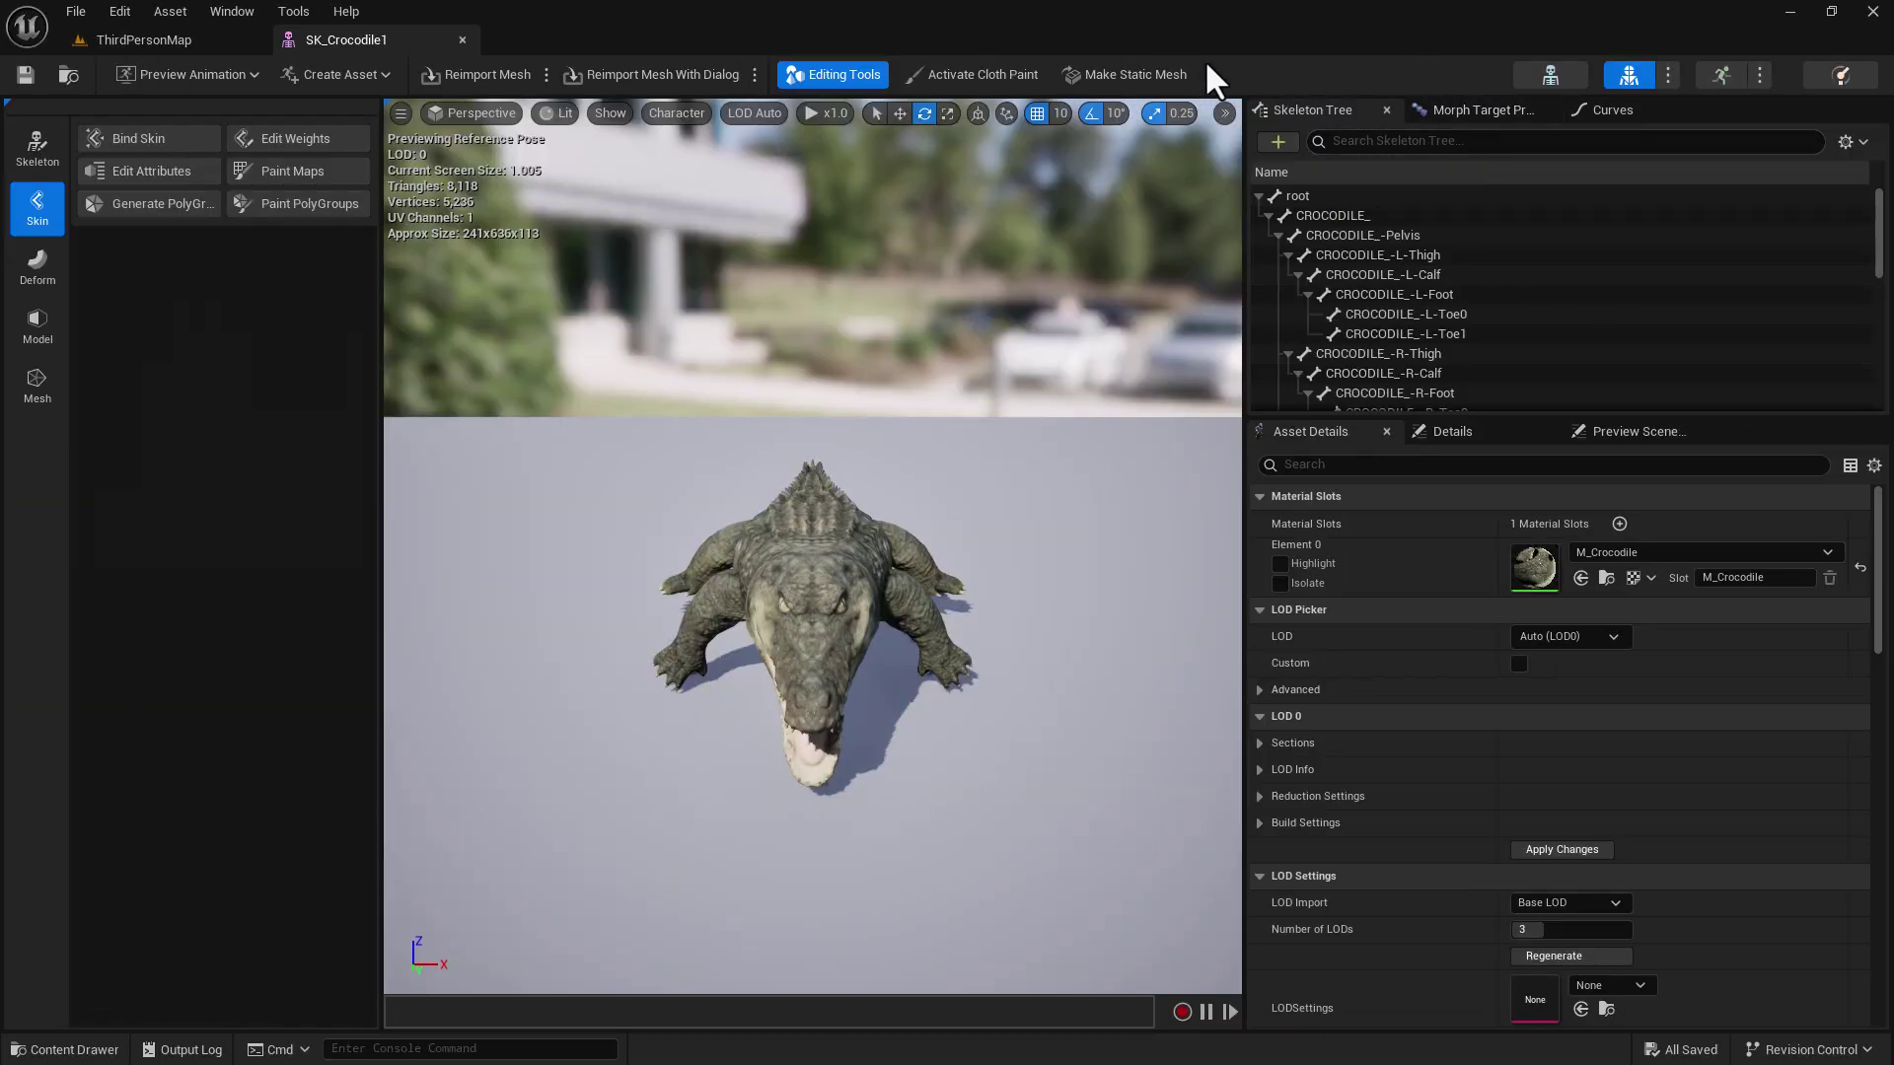
pyautogui.click(1133, 83)
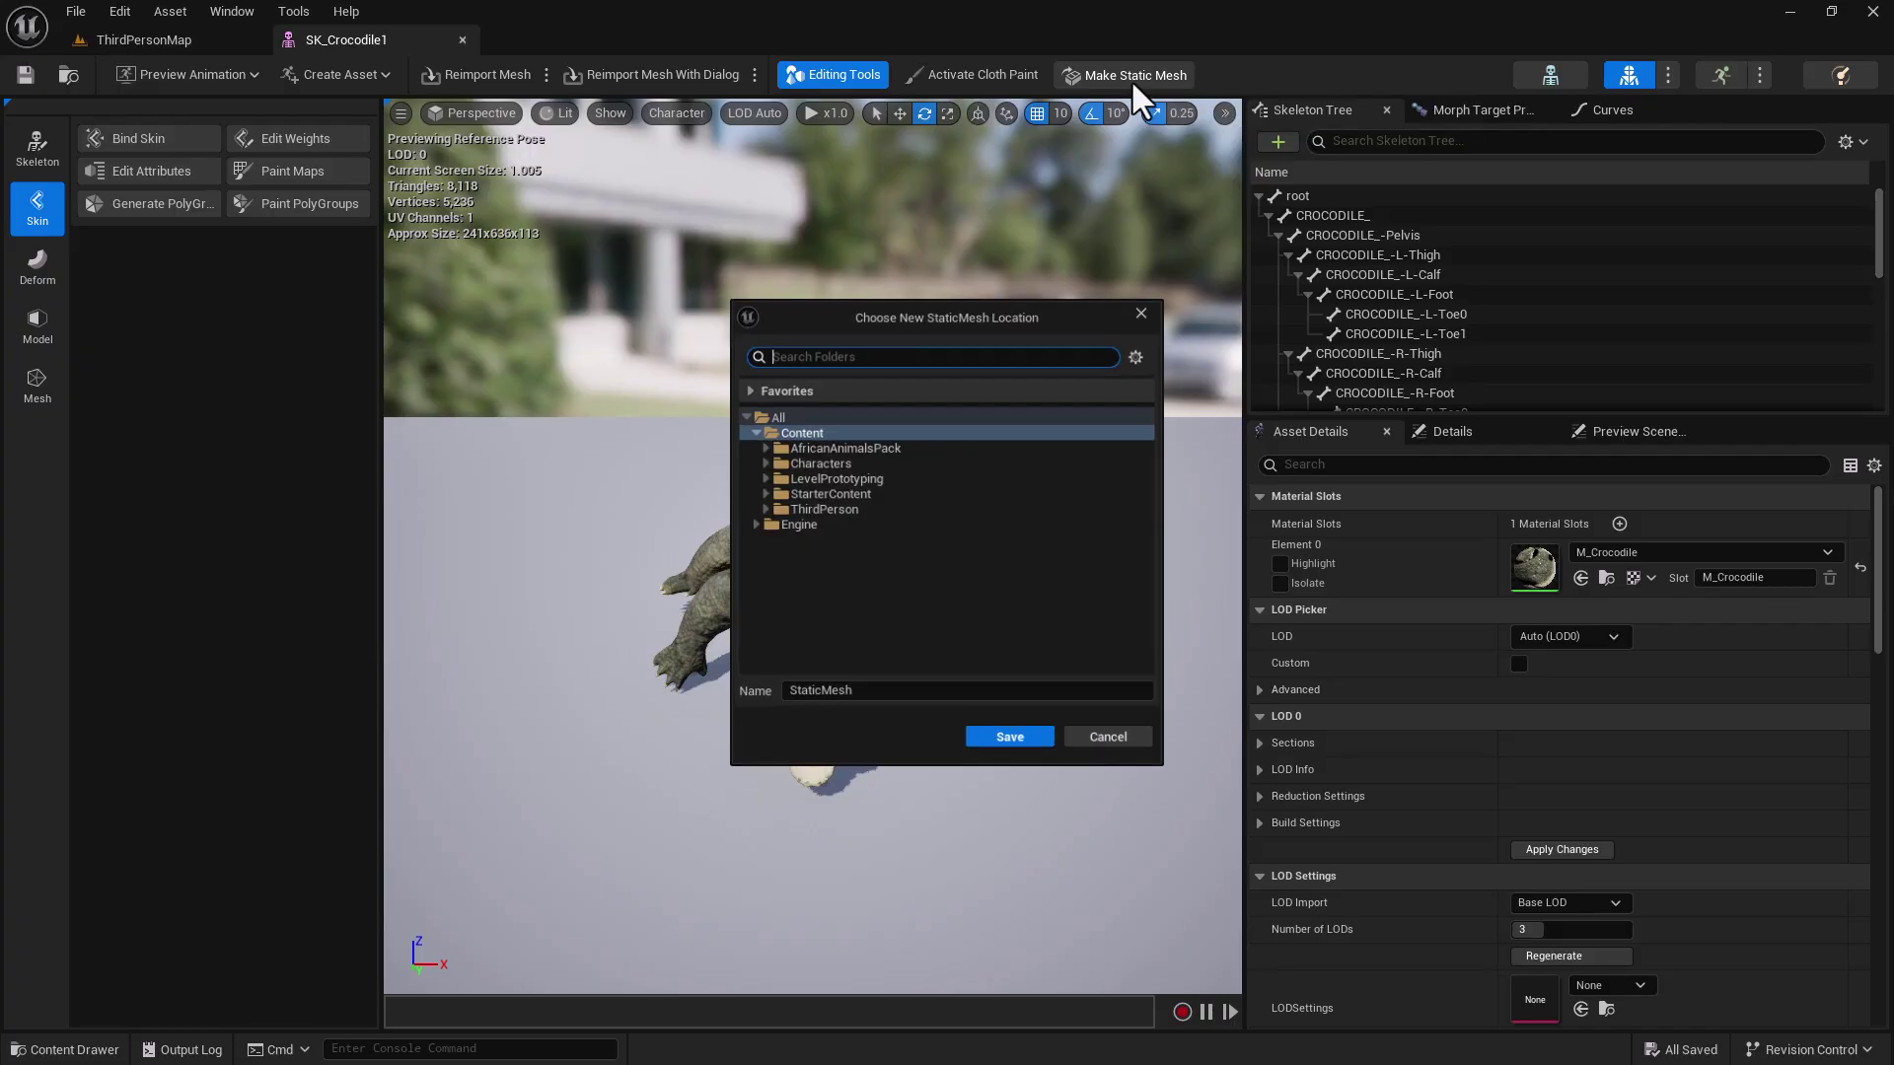
pyautogui.click(786, 703)
pyautogui.write('Croc')
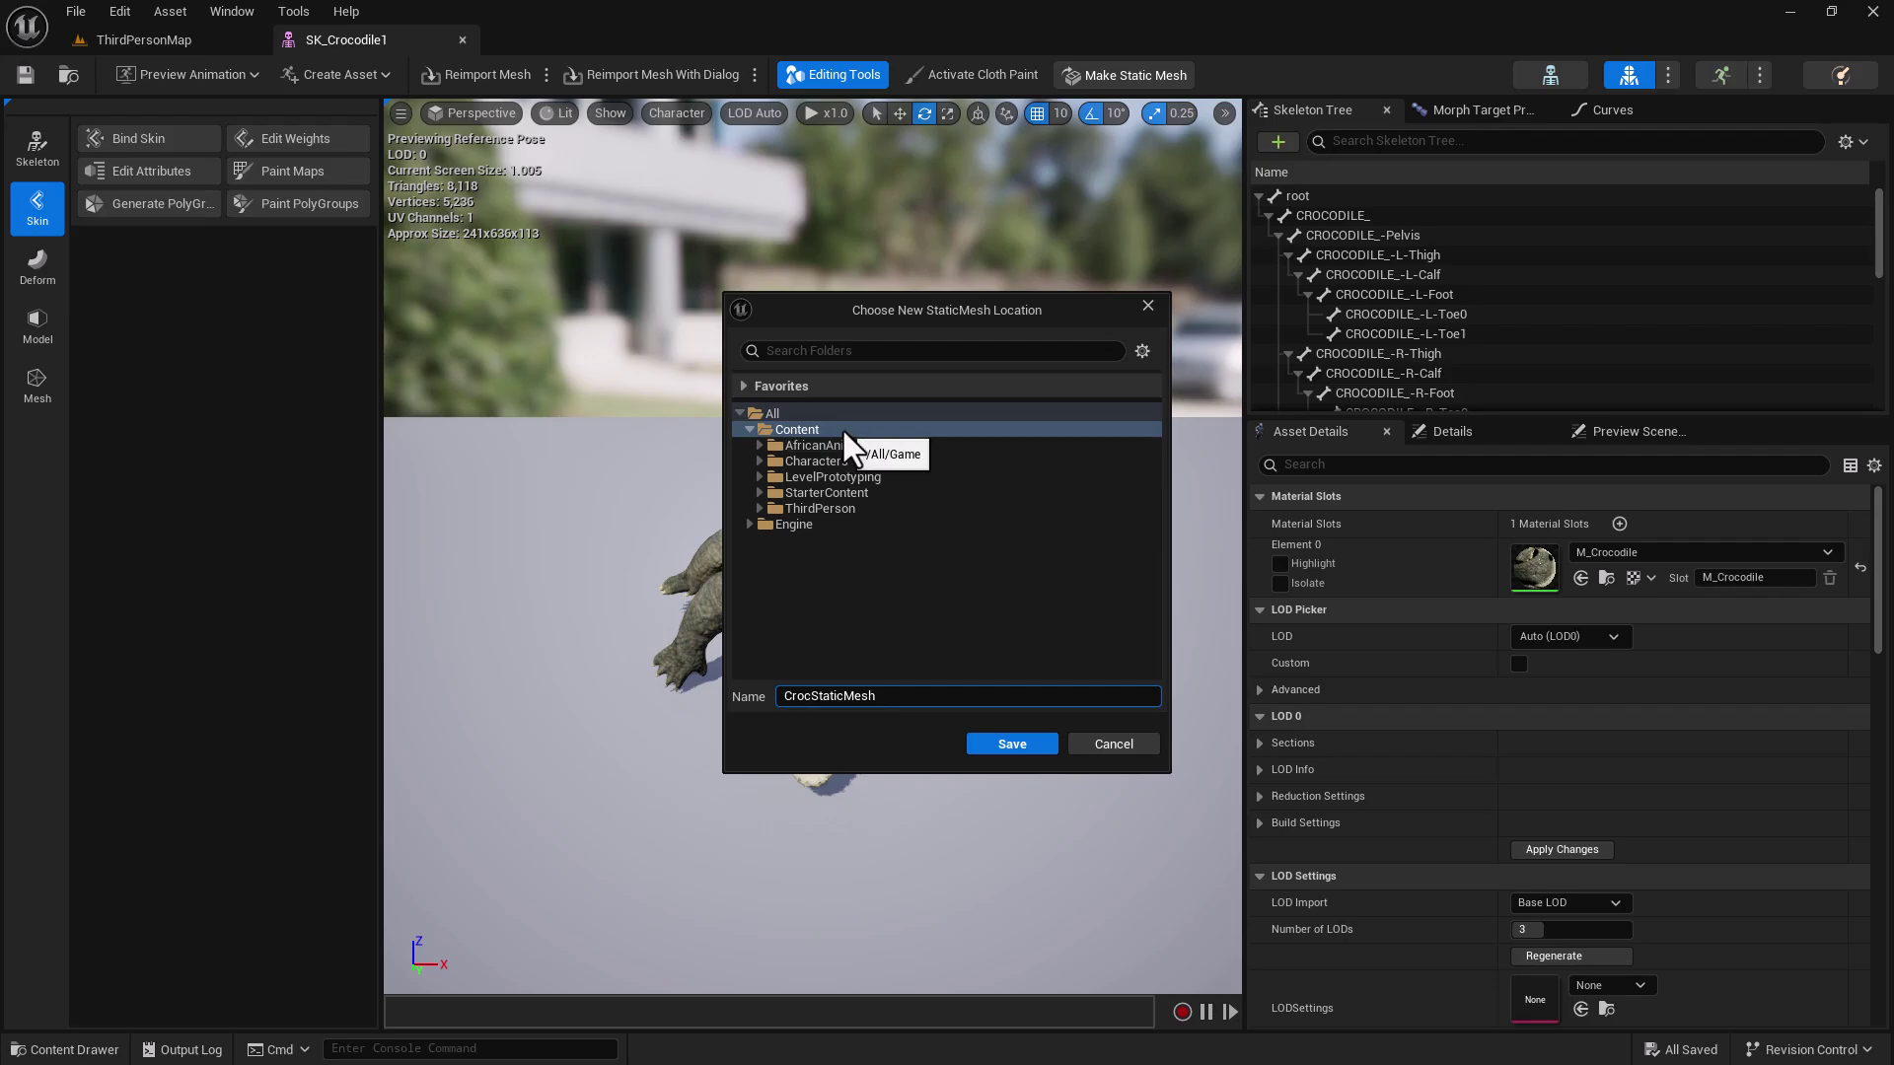
pyautogui.click(1012, 744)
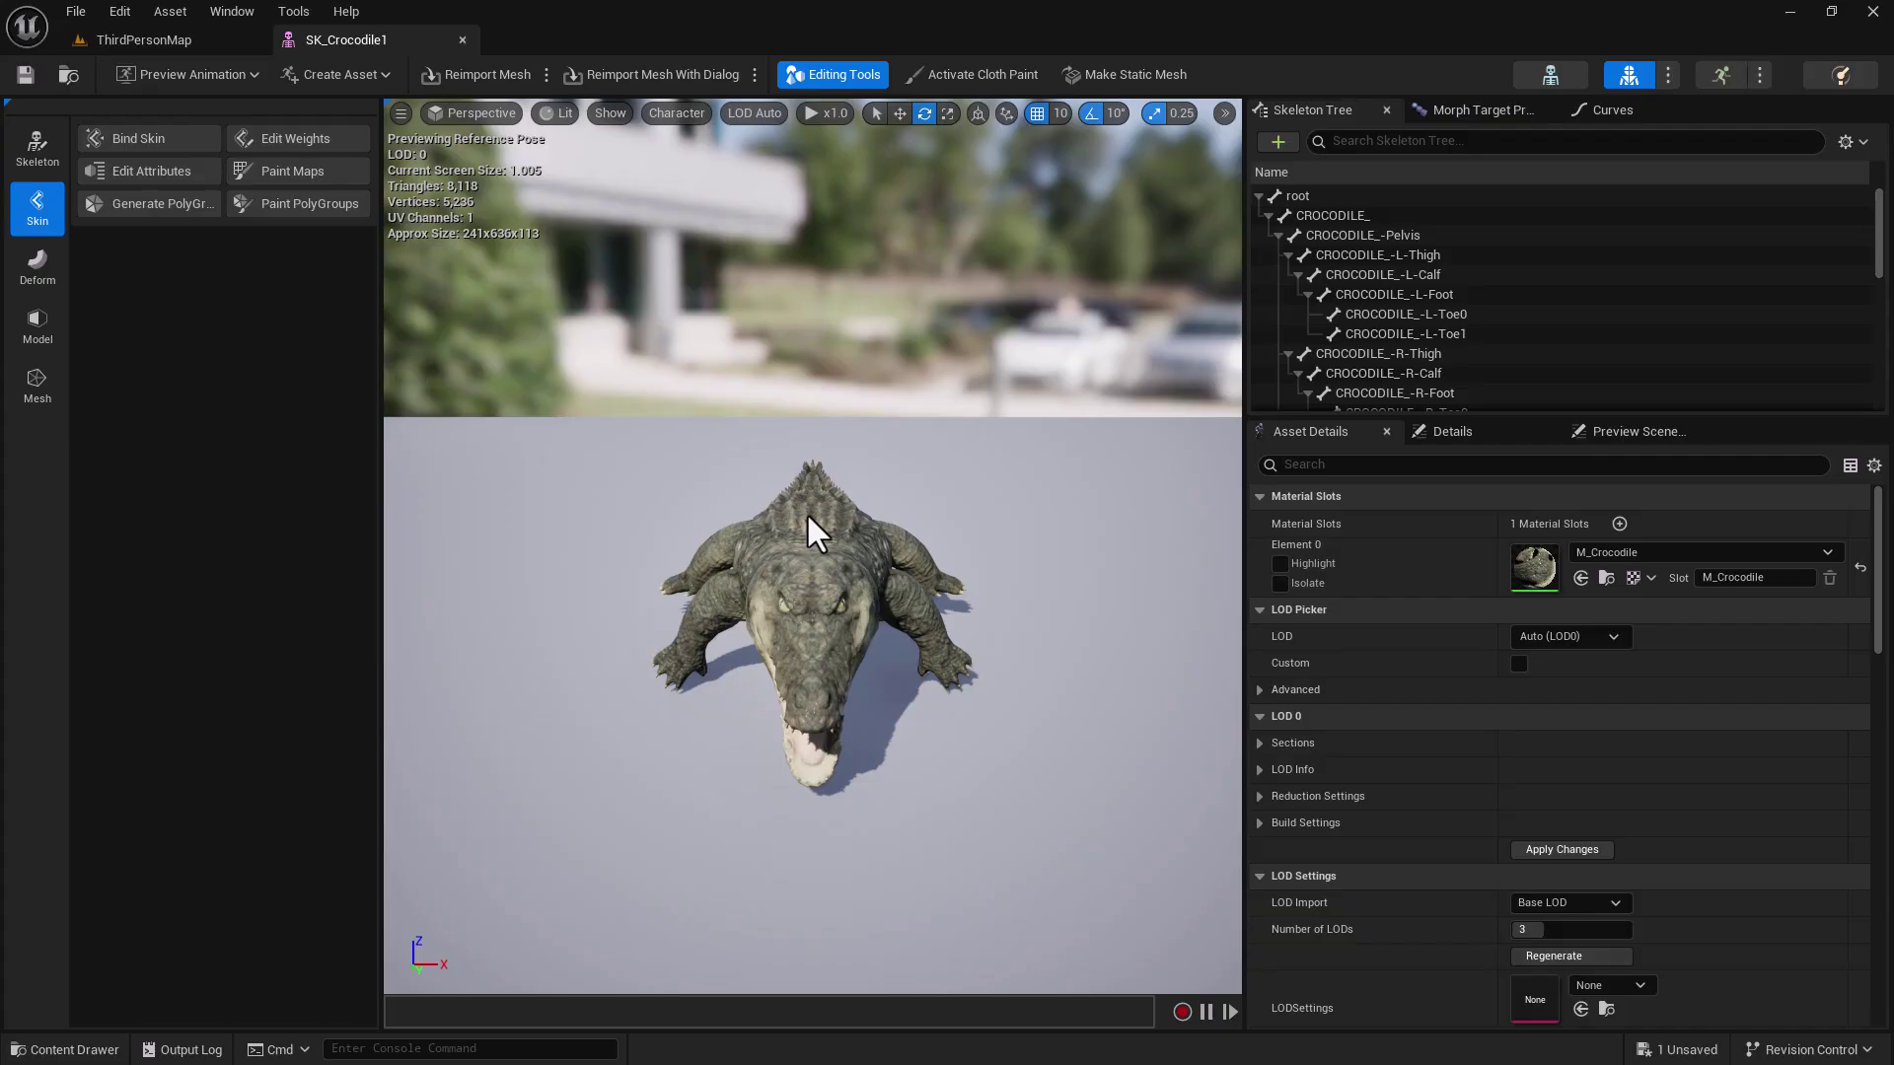
# - Close the duplicated crocodile's mesh editor, accepting the level-of-detail changes, and save the mesh
pyautogui.click(742, 517)
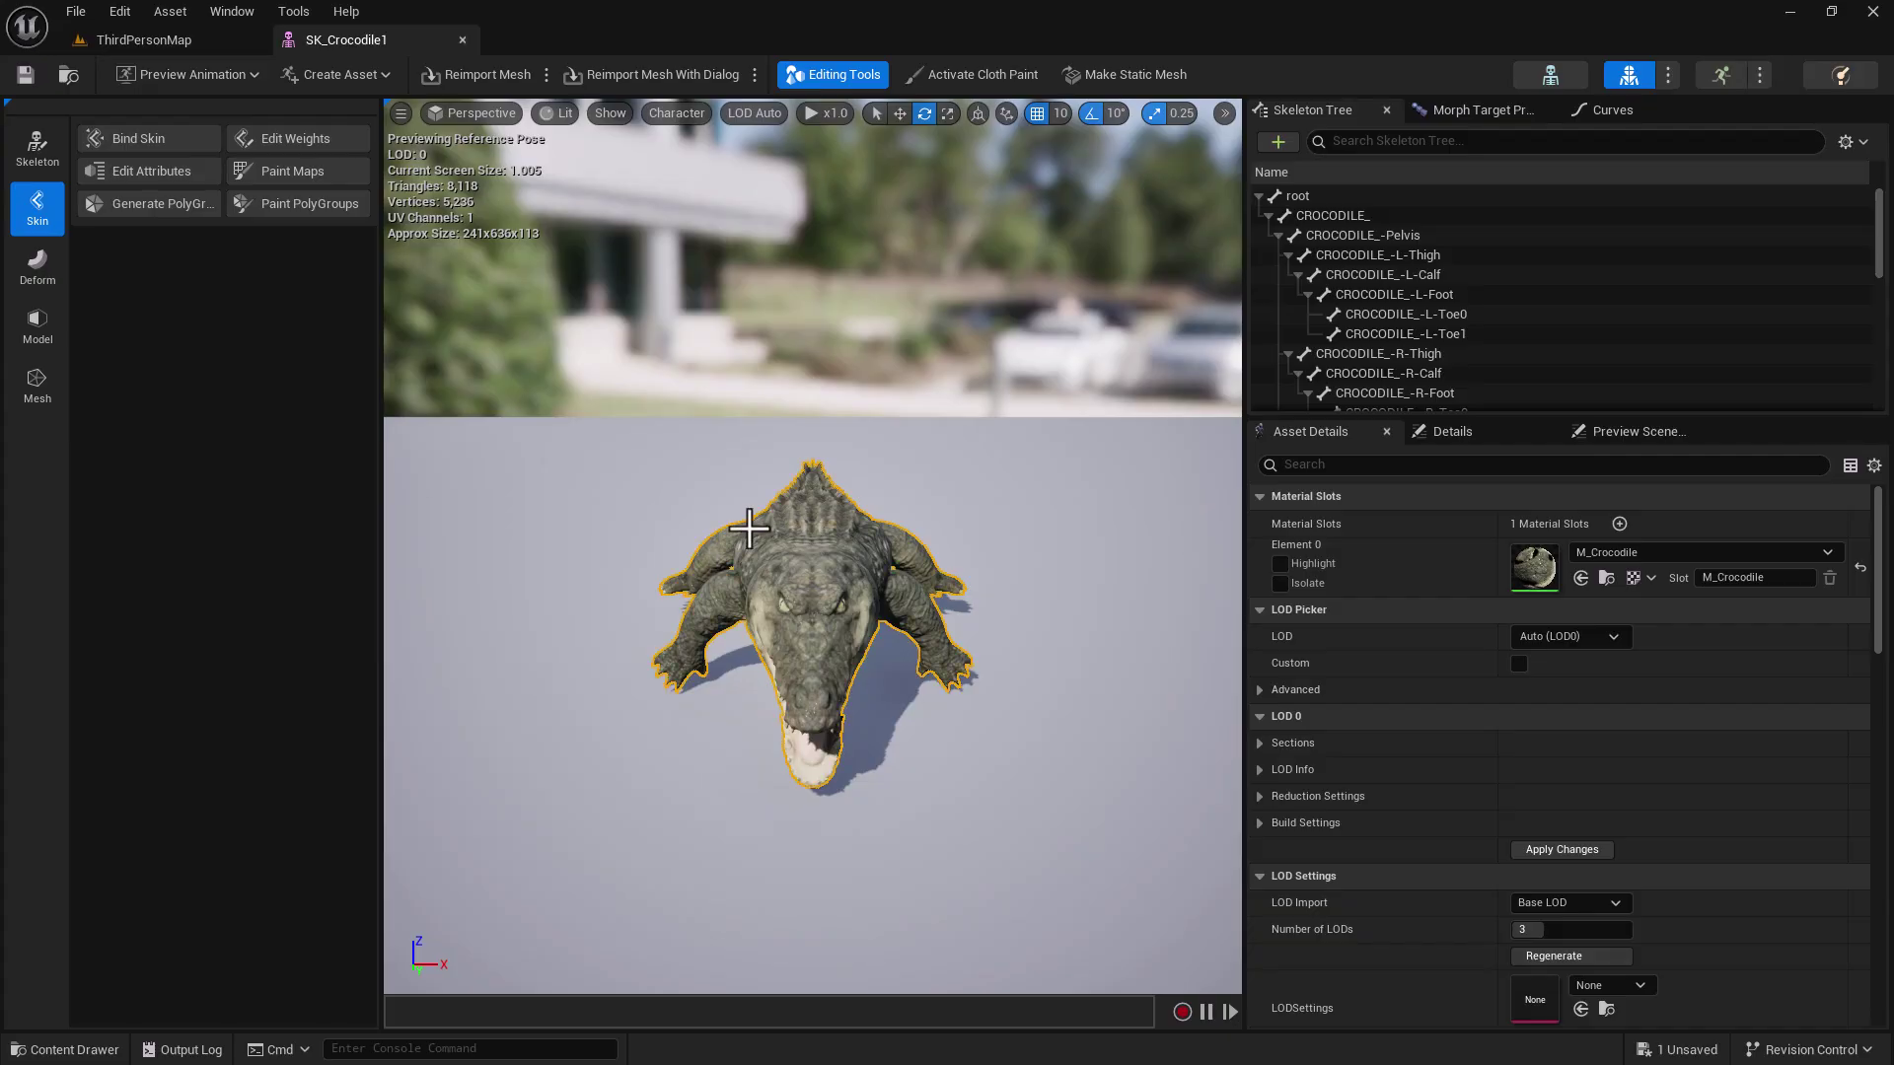
pyautogui.hotkey('ctrl', 's')
pyautogui.click(461, 39)
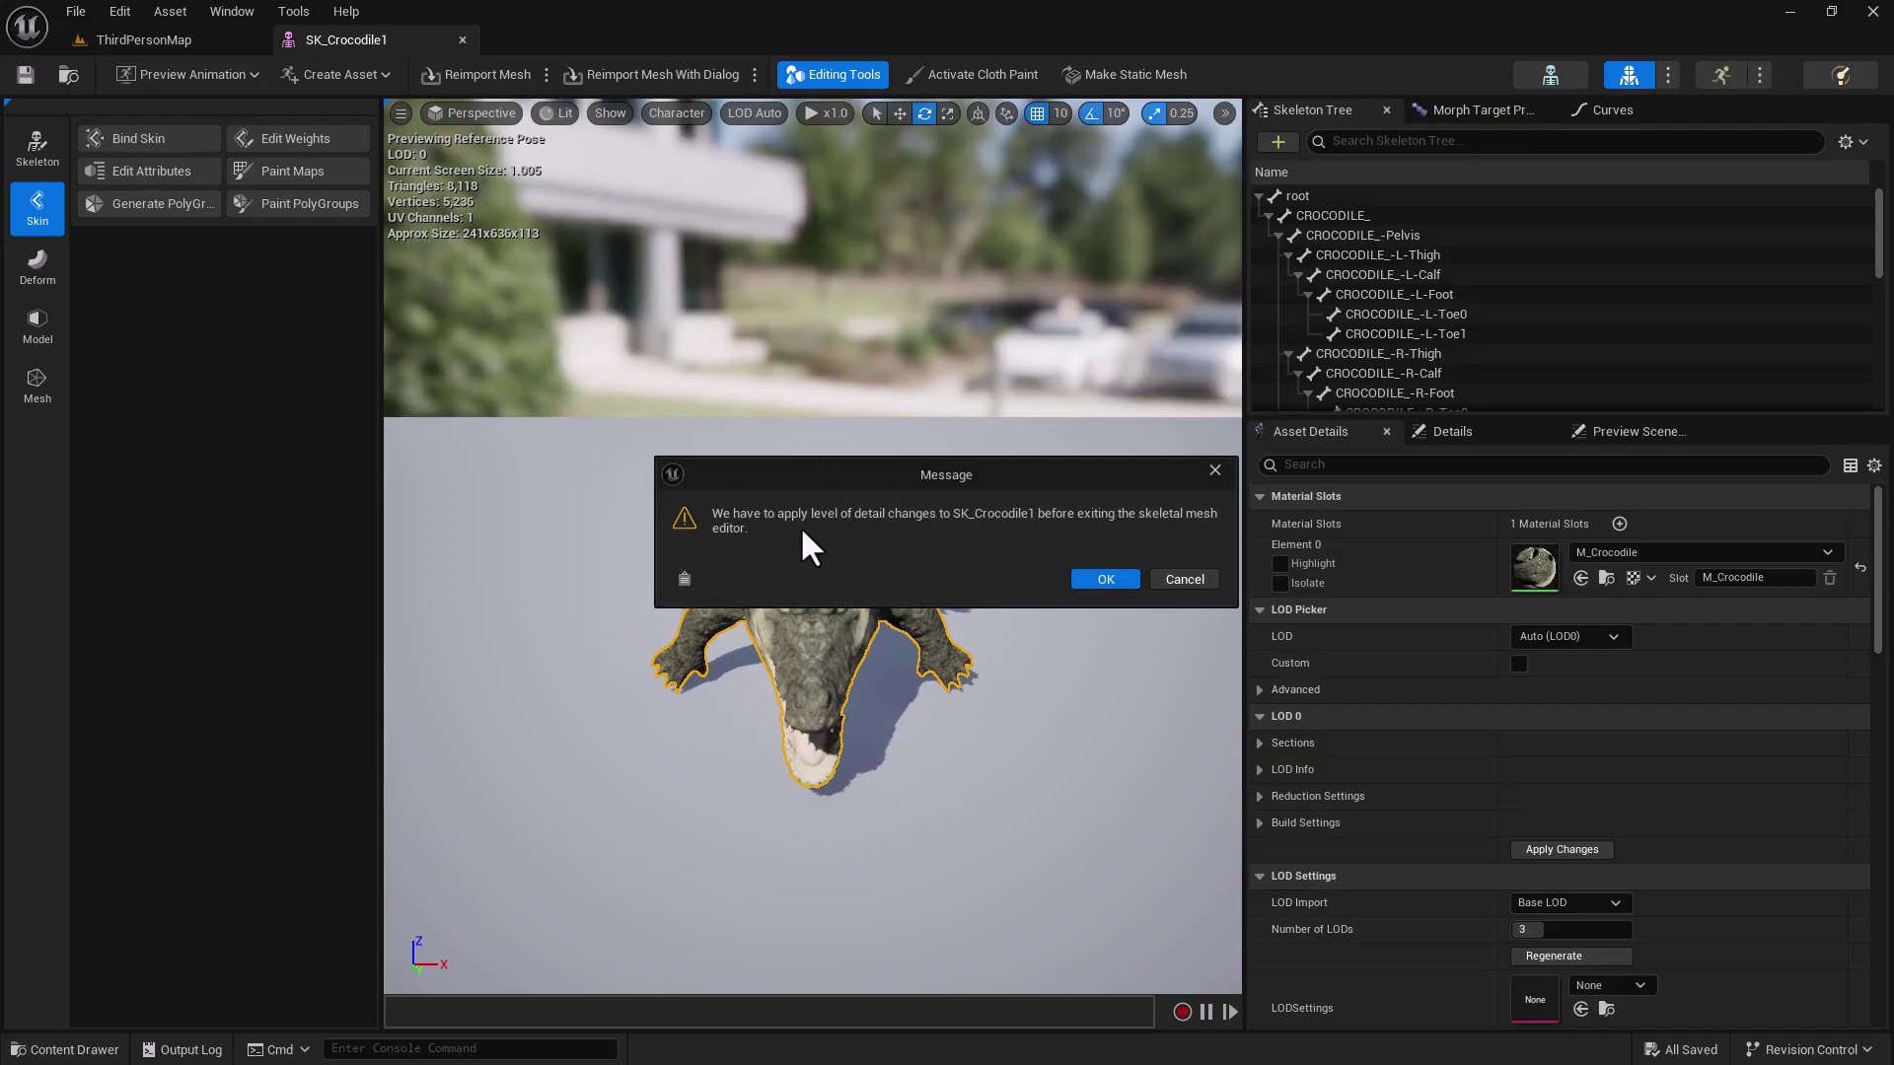
pyautogui.click(1102, 580)
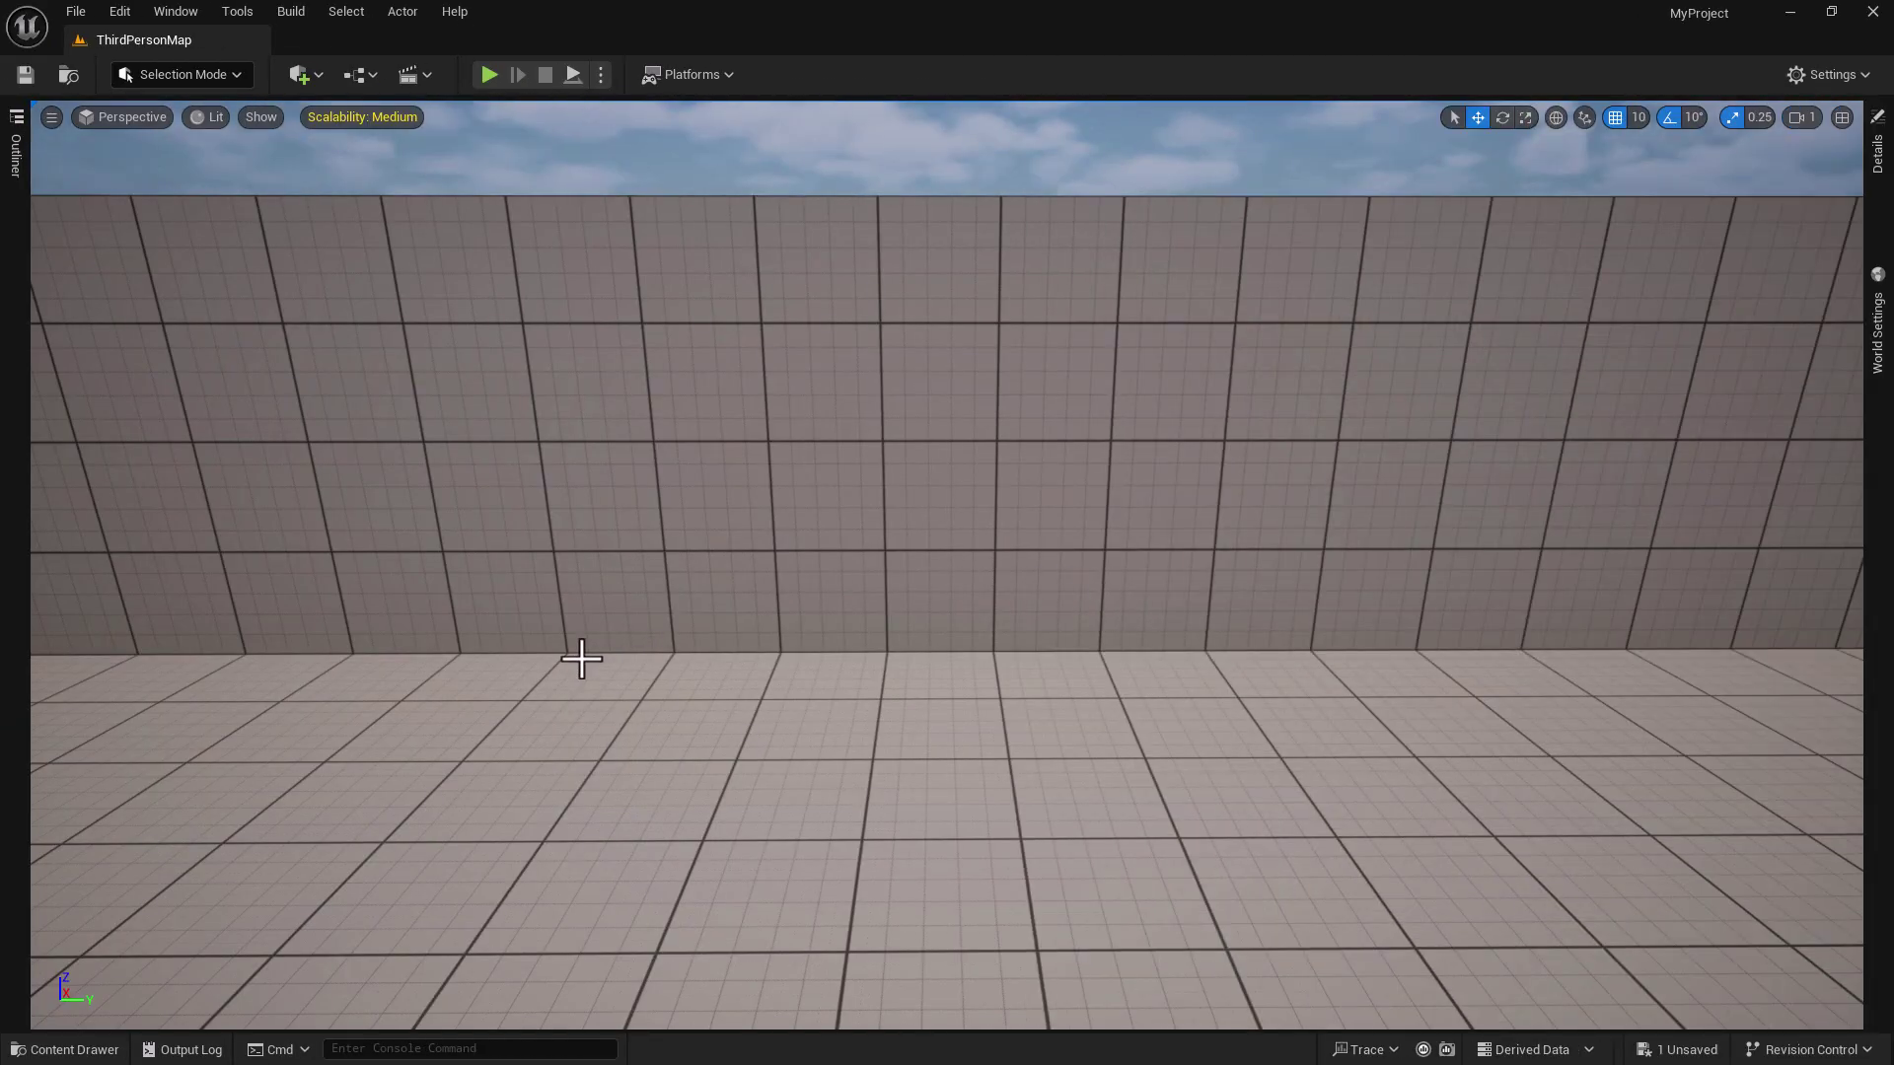
pyautogui.click(102, 1053)
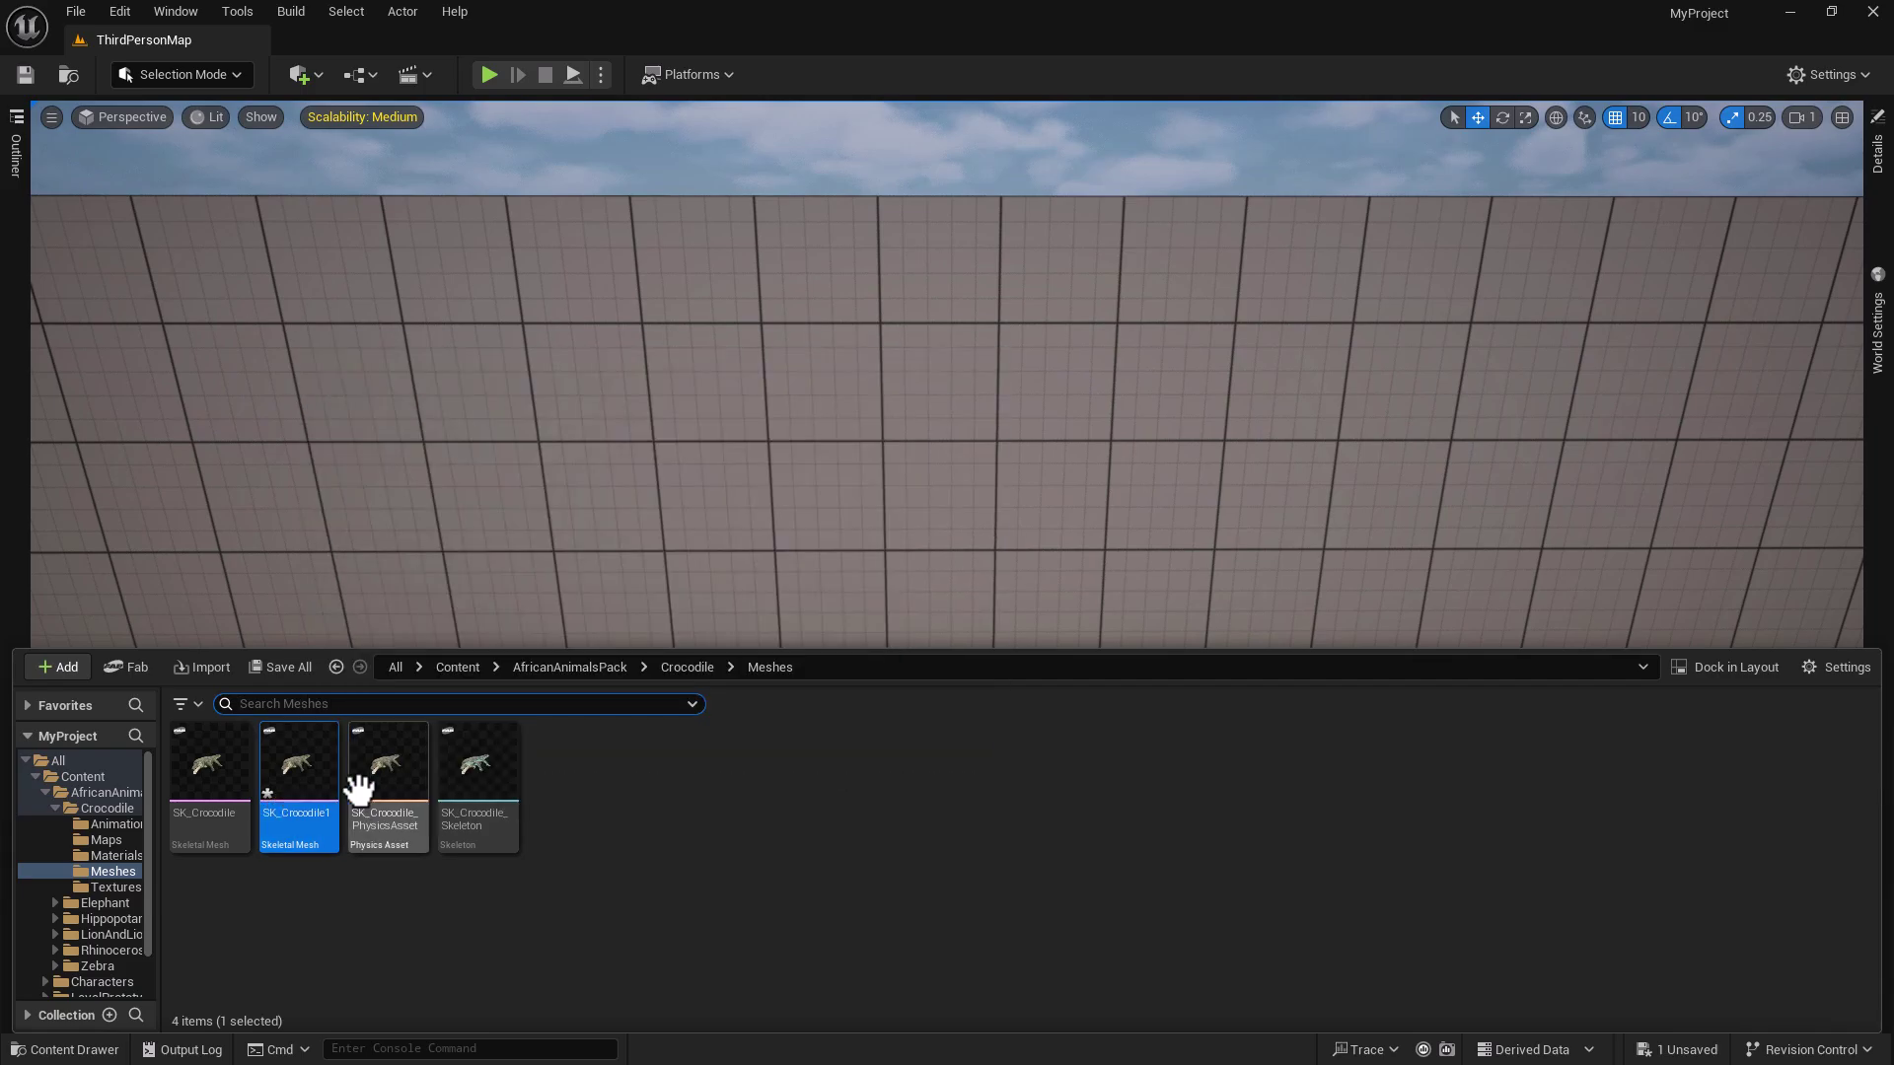
pyautogui.hotkey('ctrl', 's')
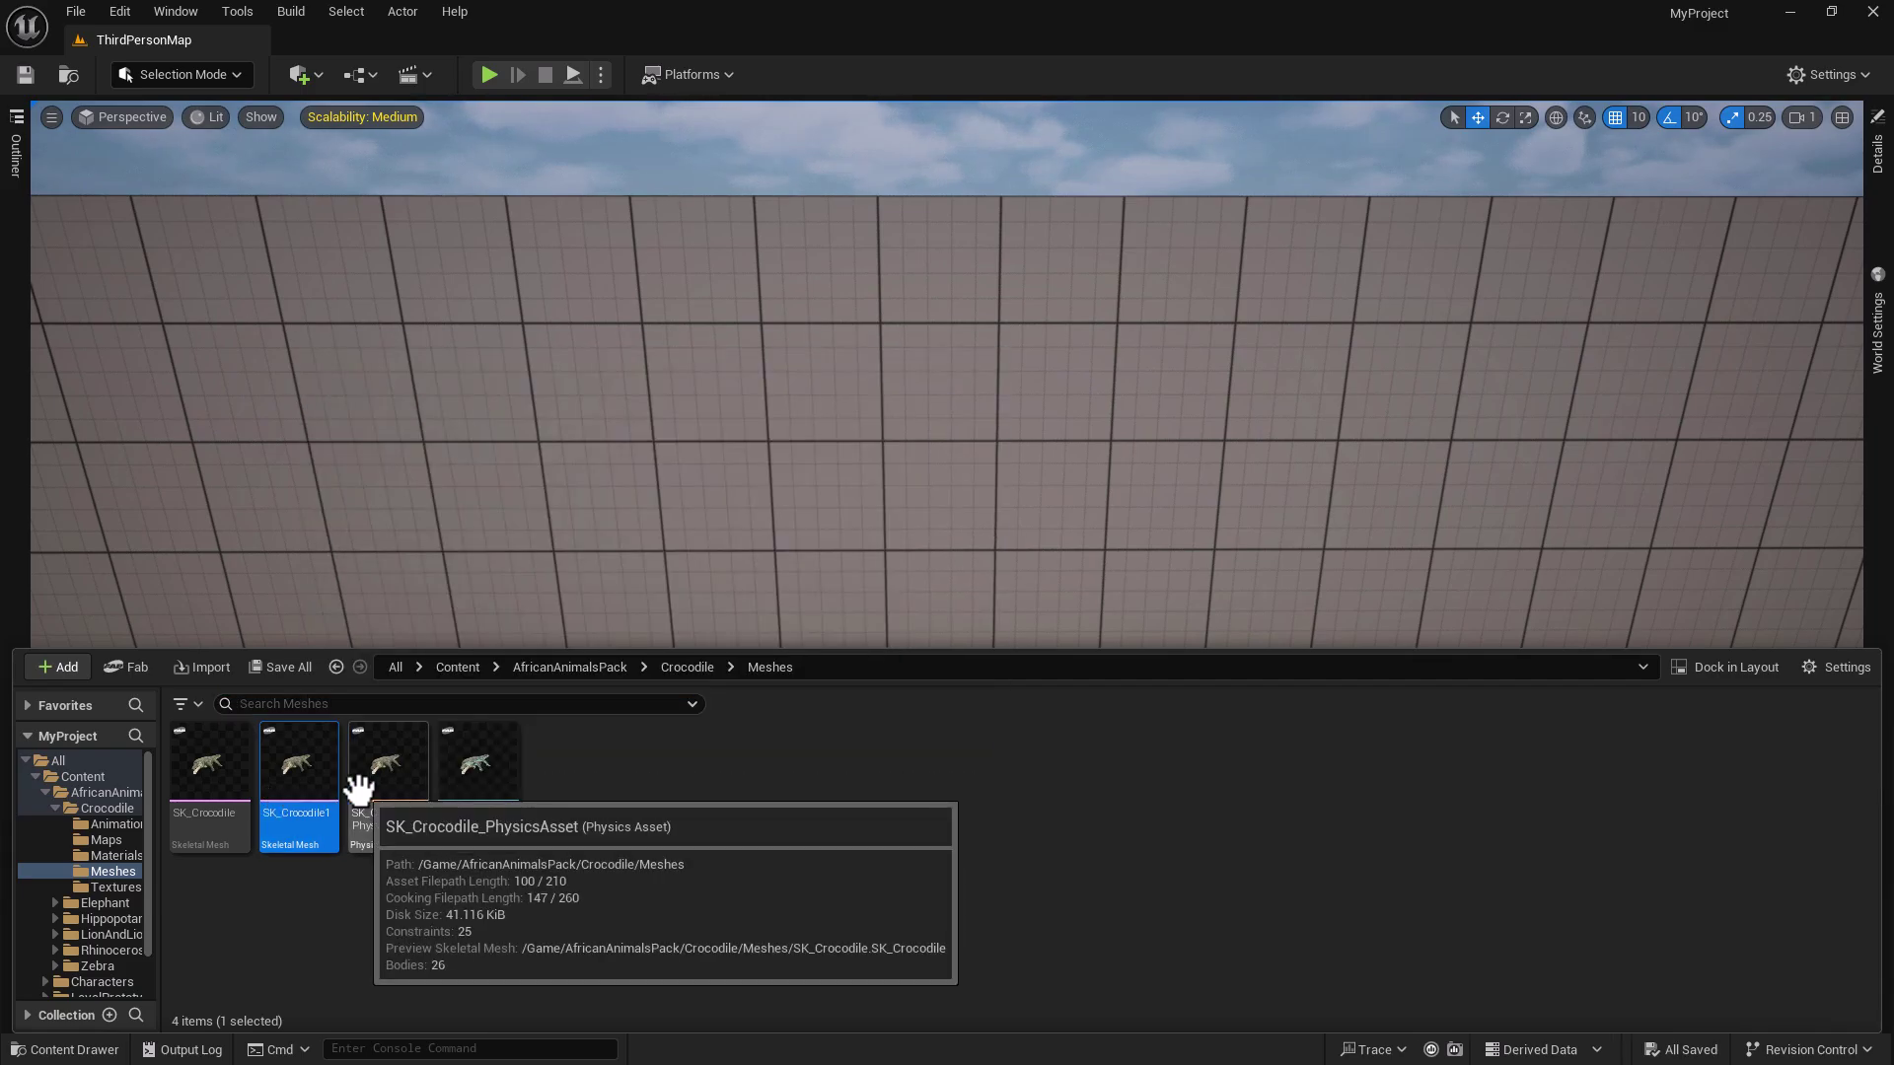
# - Open the Mannequins Meshes folder under Characters, with the floor in front of the wall in view
pyautogui.click(455, 668)
pyautogui.doubleClick(296, 768)
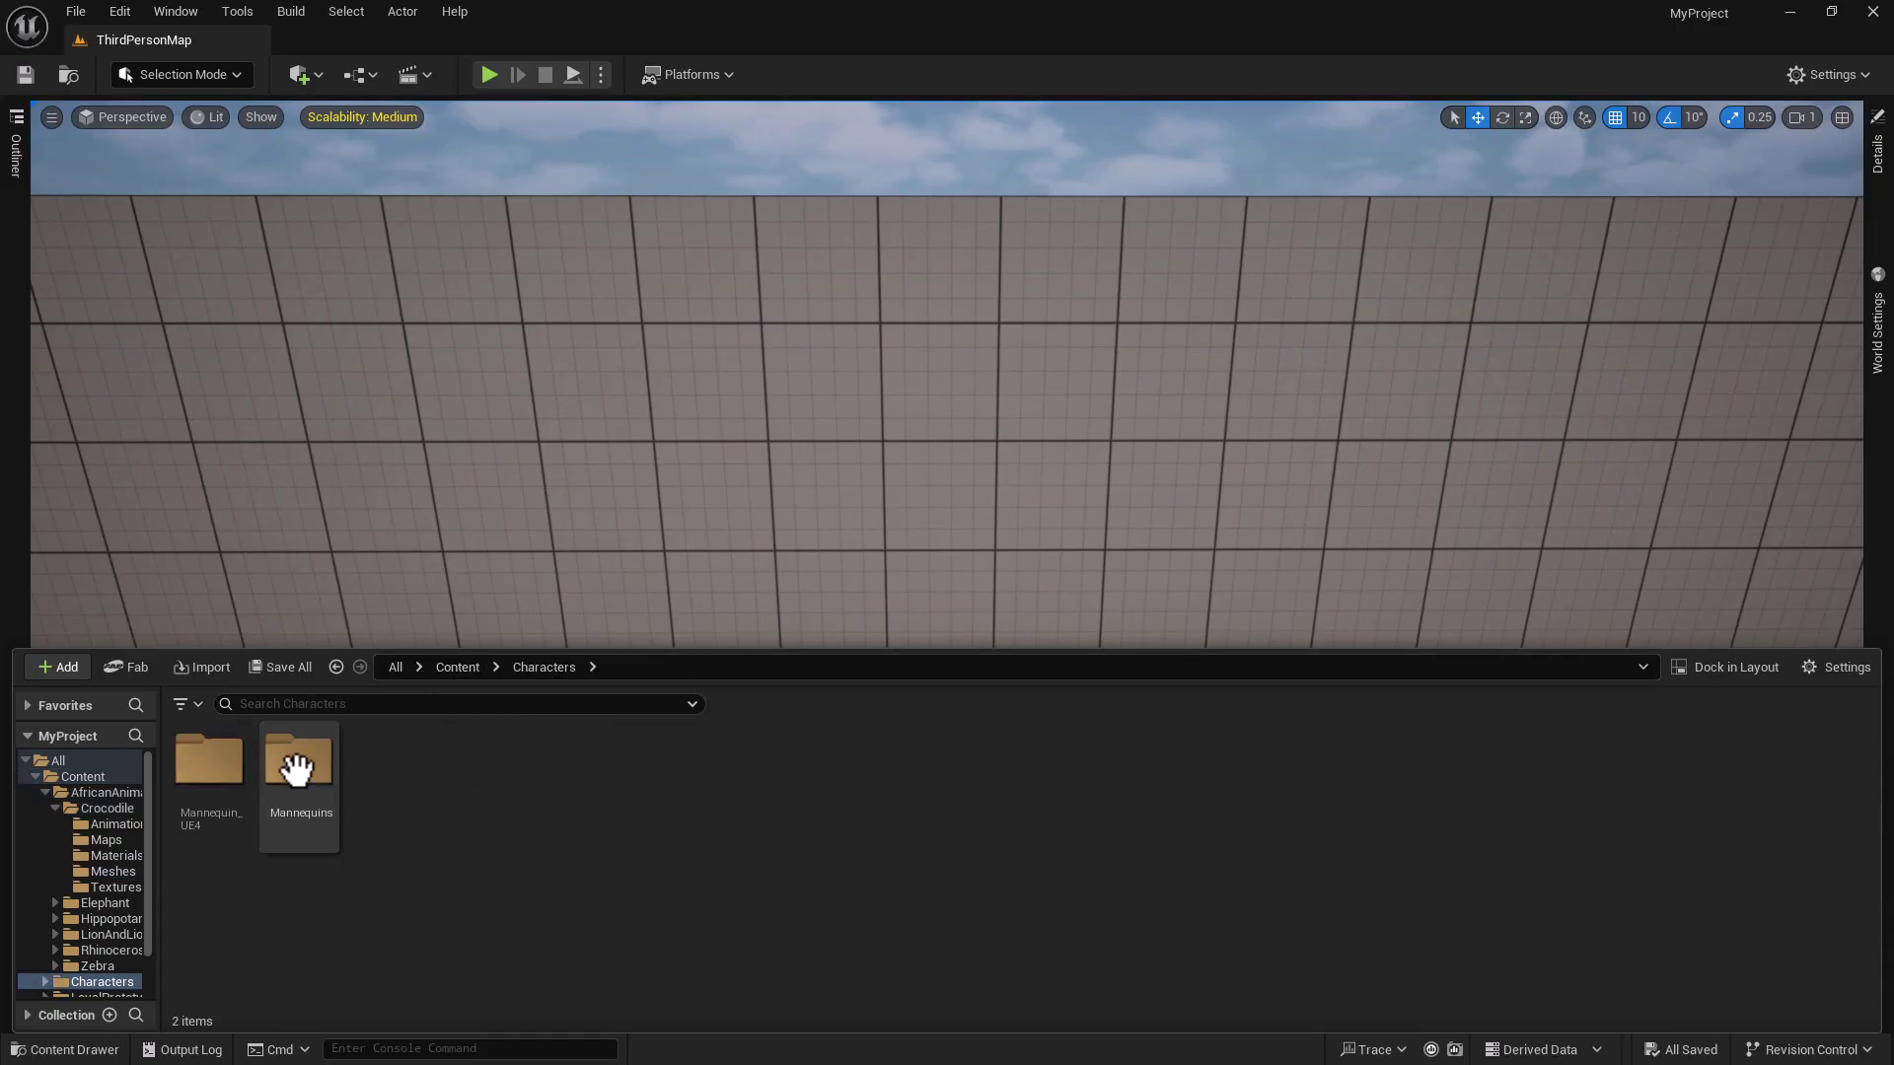
pyautogui.click(308, 777)
pyautogui.doubleClick(307, 777)
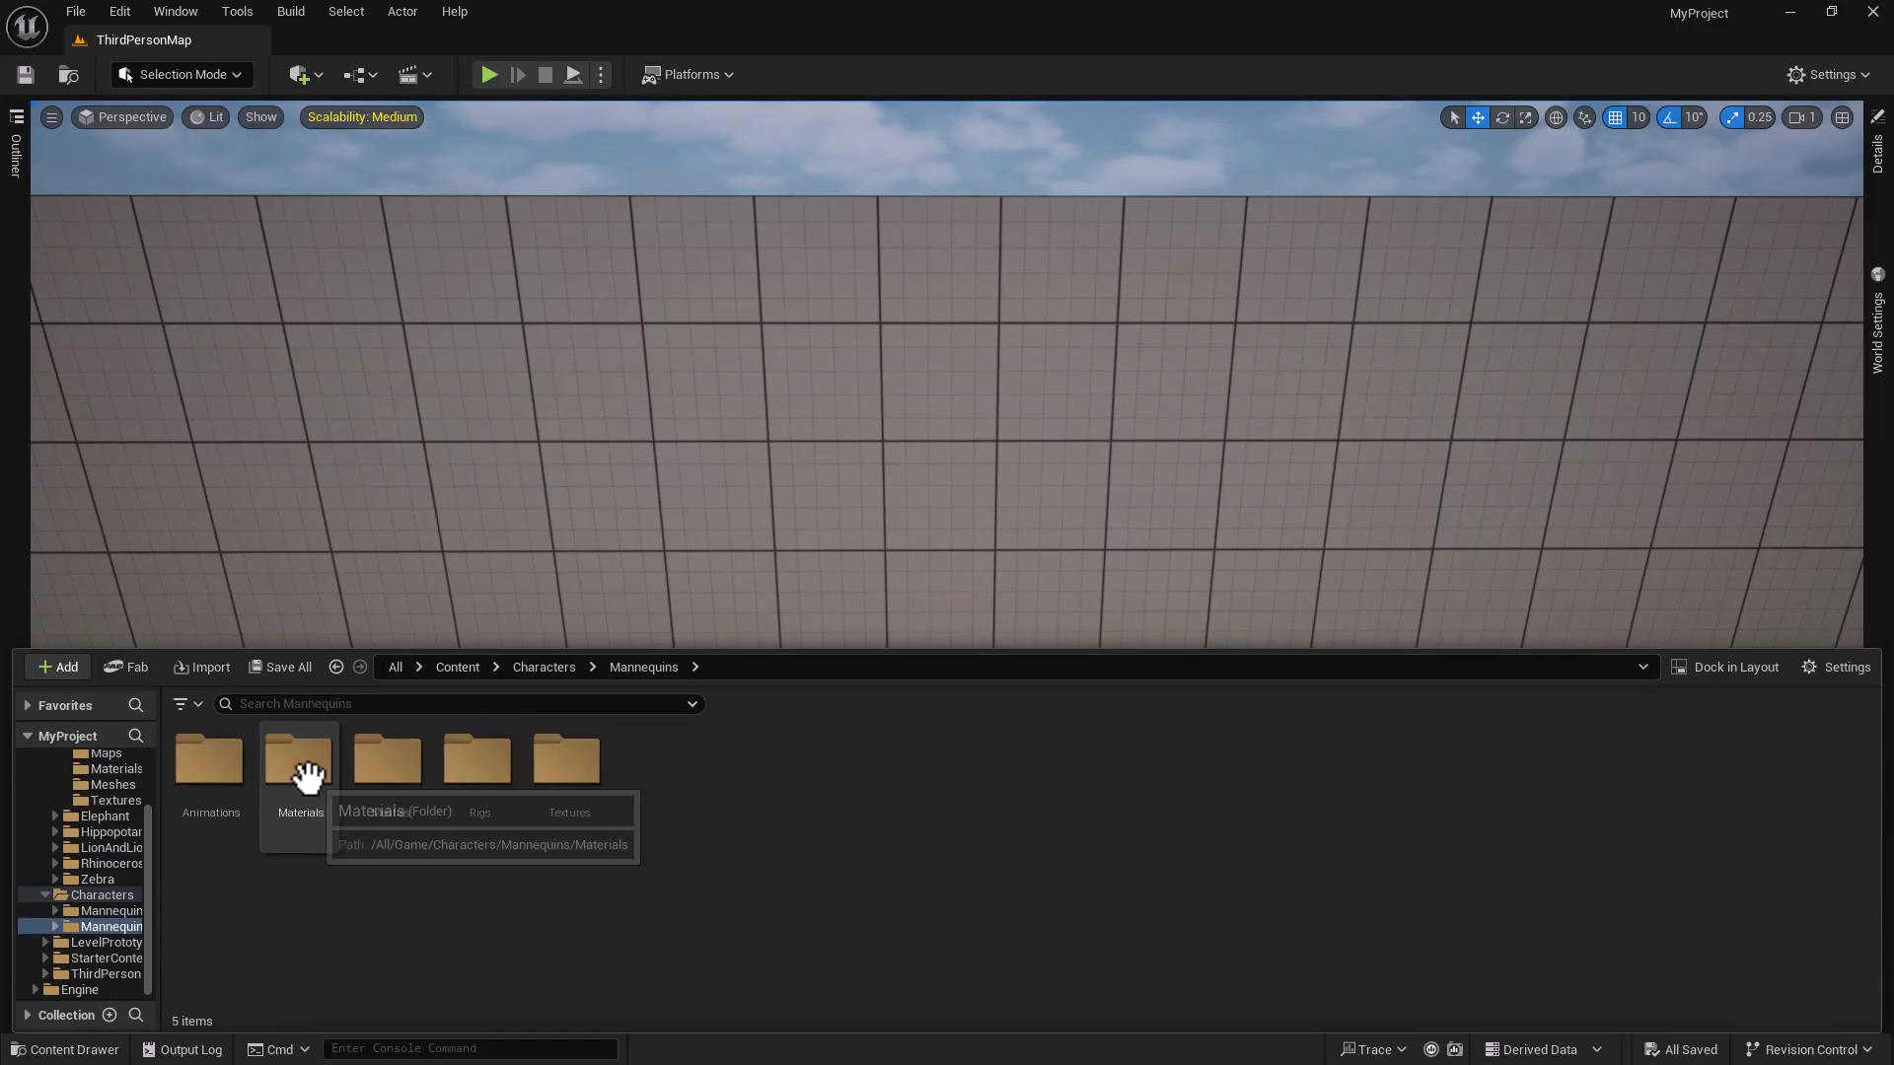
pyautogui.doubleClick(391, 781)
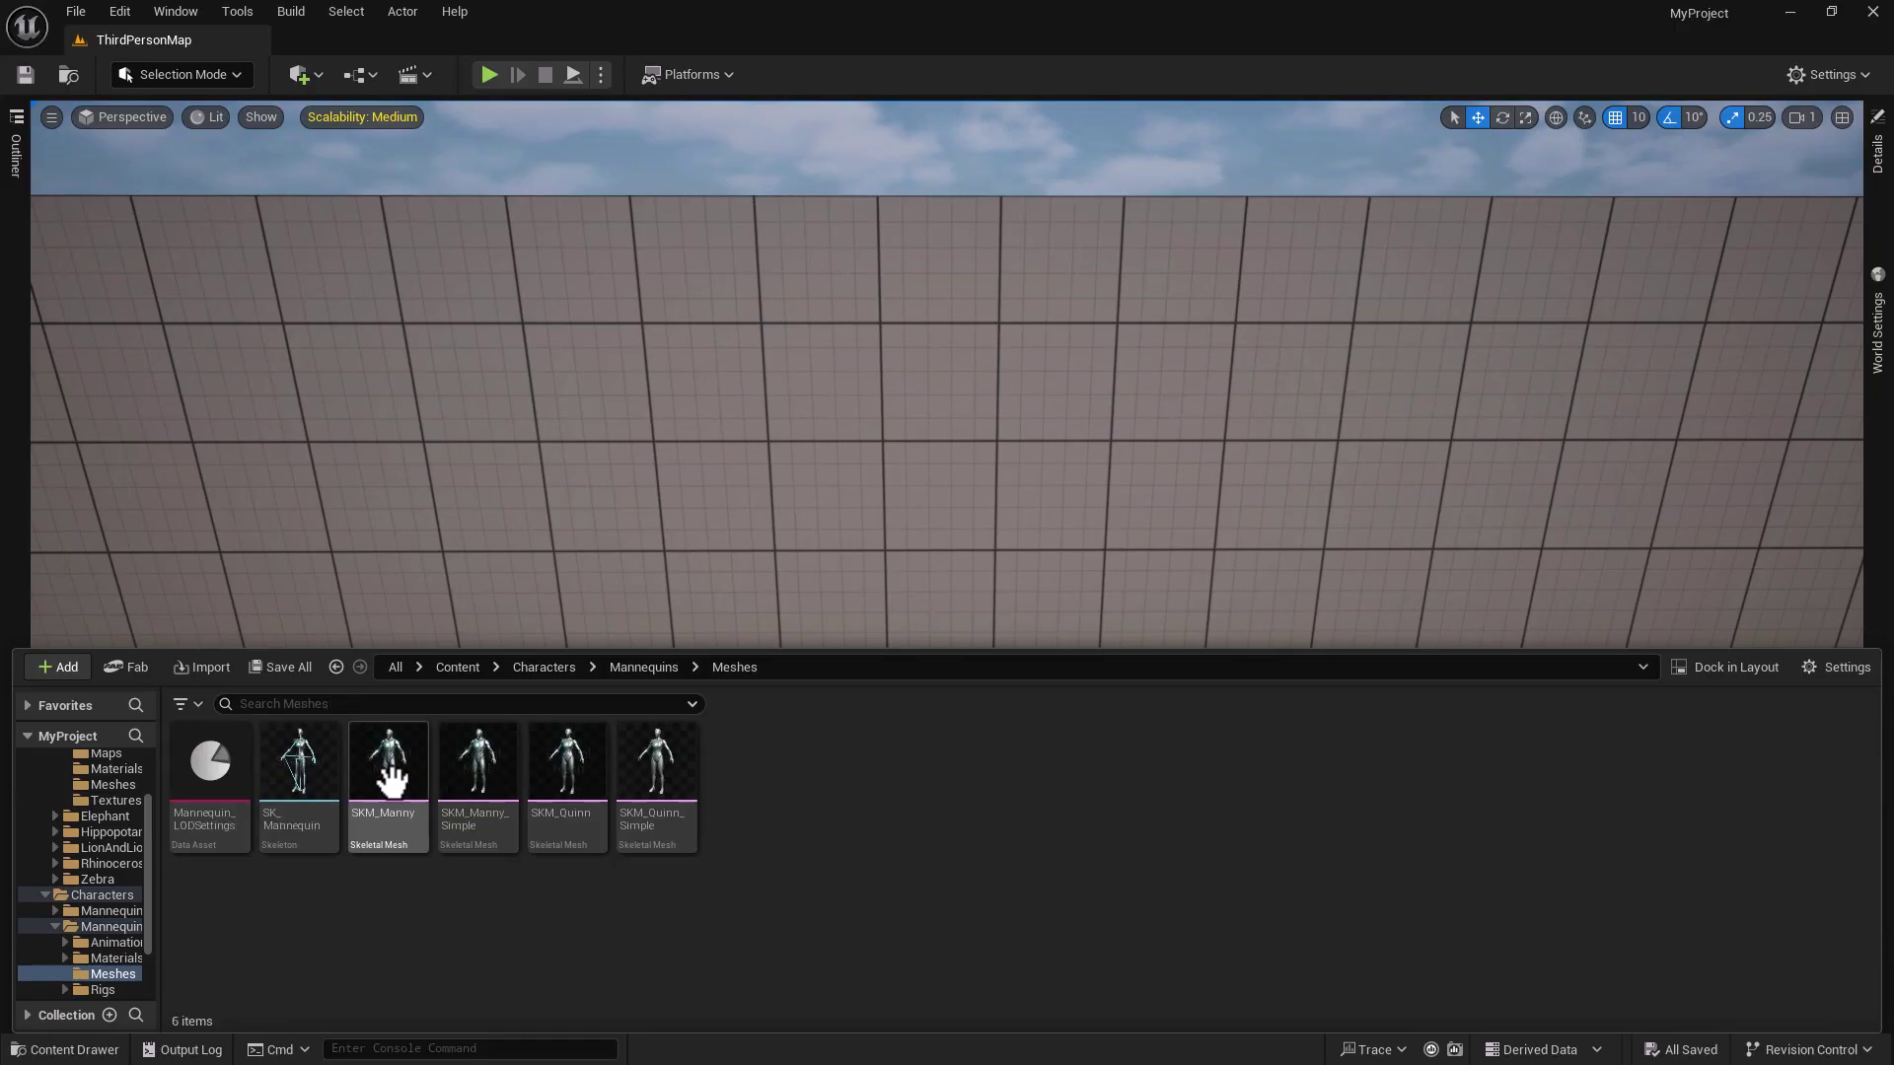
pyautogui.click(744, 555)
pyautogui.moveTo(744, 555)
pyautogui.mouseDown(button='right')
pyautogui.moveTo(746, 604)
pyautogui.moveTo(744, 558)
pyautogui.mouseUp(button='right')
pyautogui.press('s')
pyautogui.click(110, 1059)
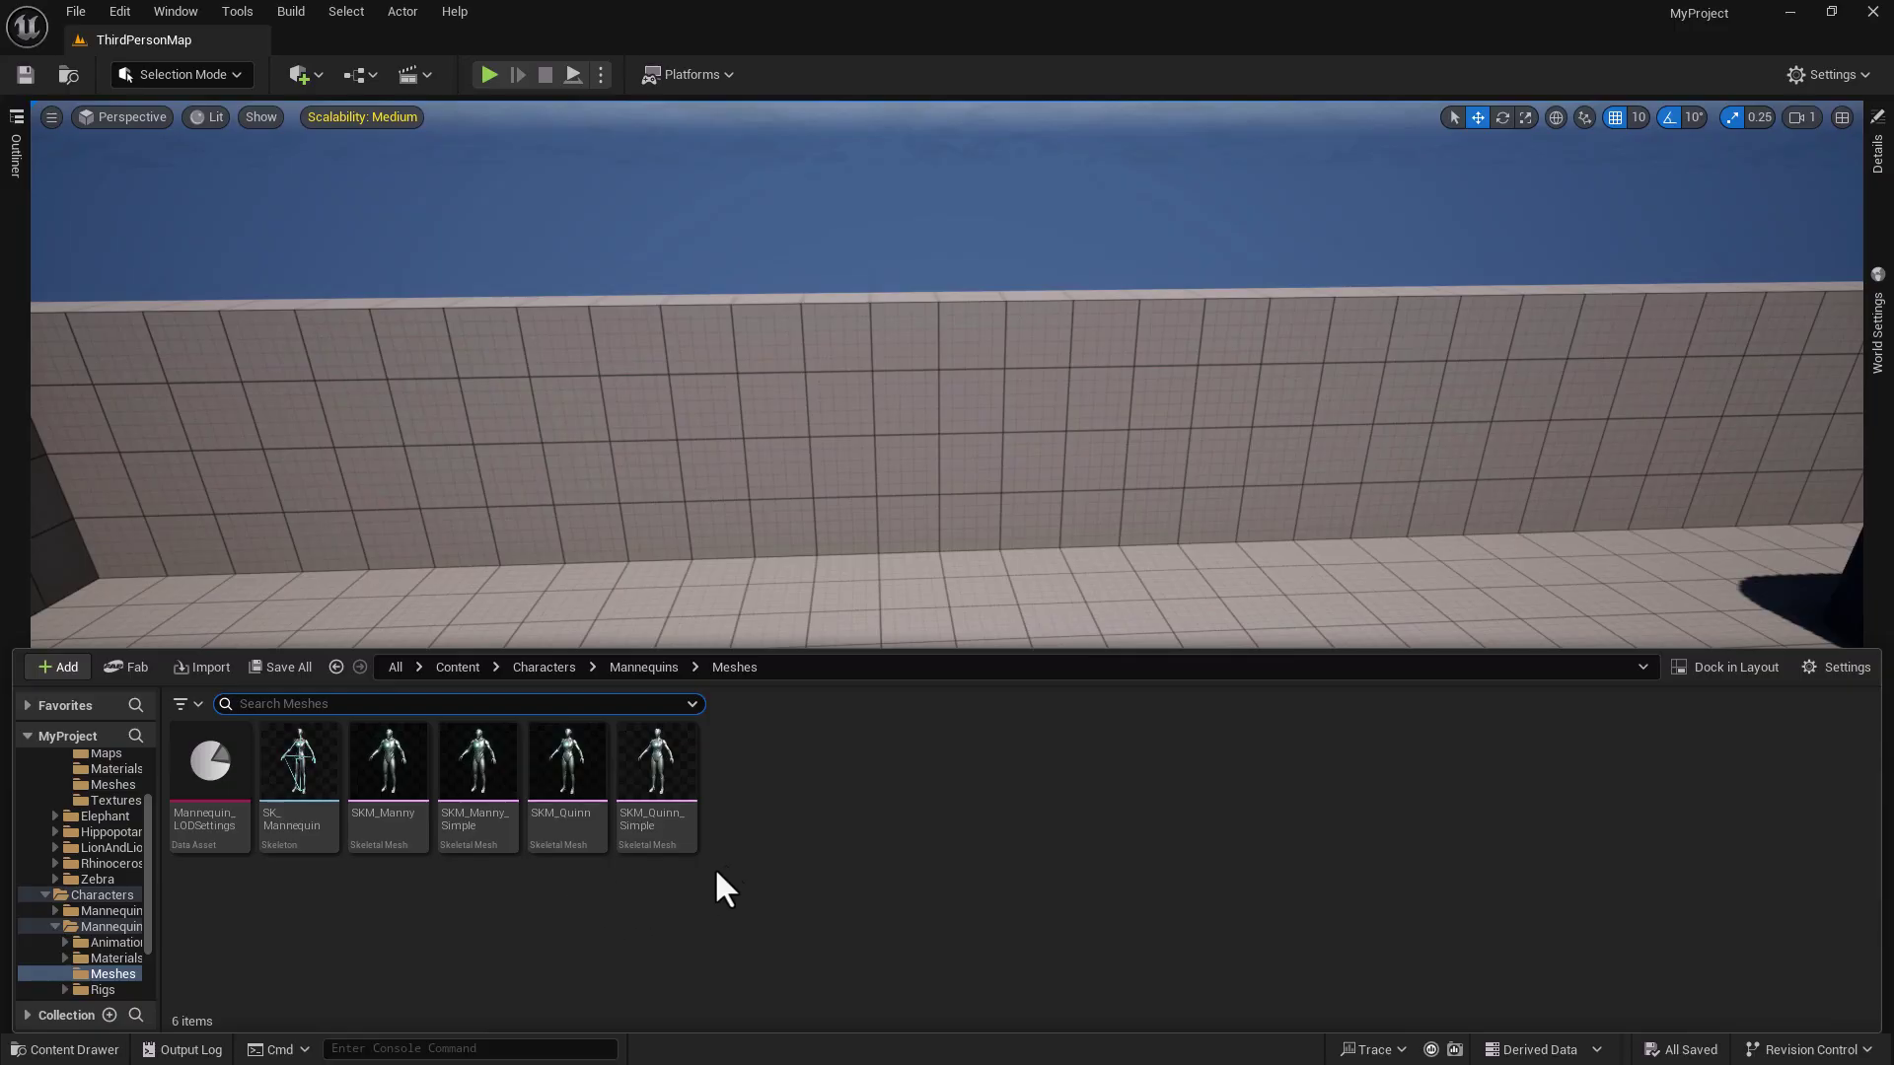
# - Duplicate the SKM_Quinn_Simple skeletal mesh, keep the suggested name, and save the copy
pyautogui.click(671, 809)
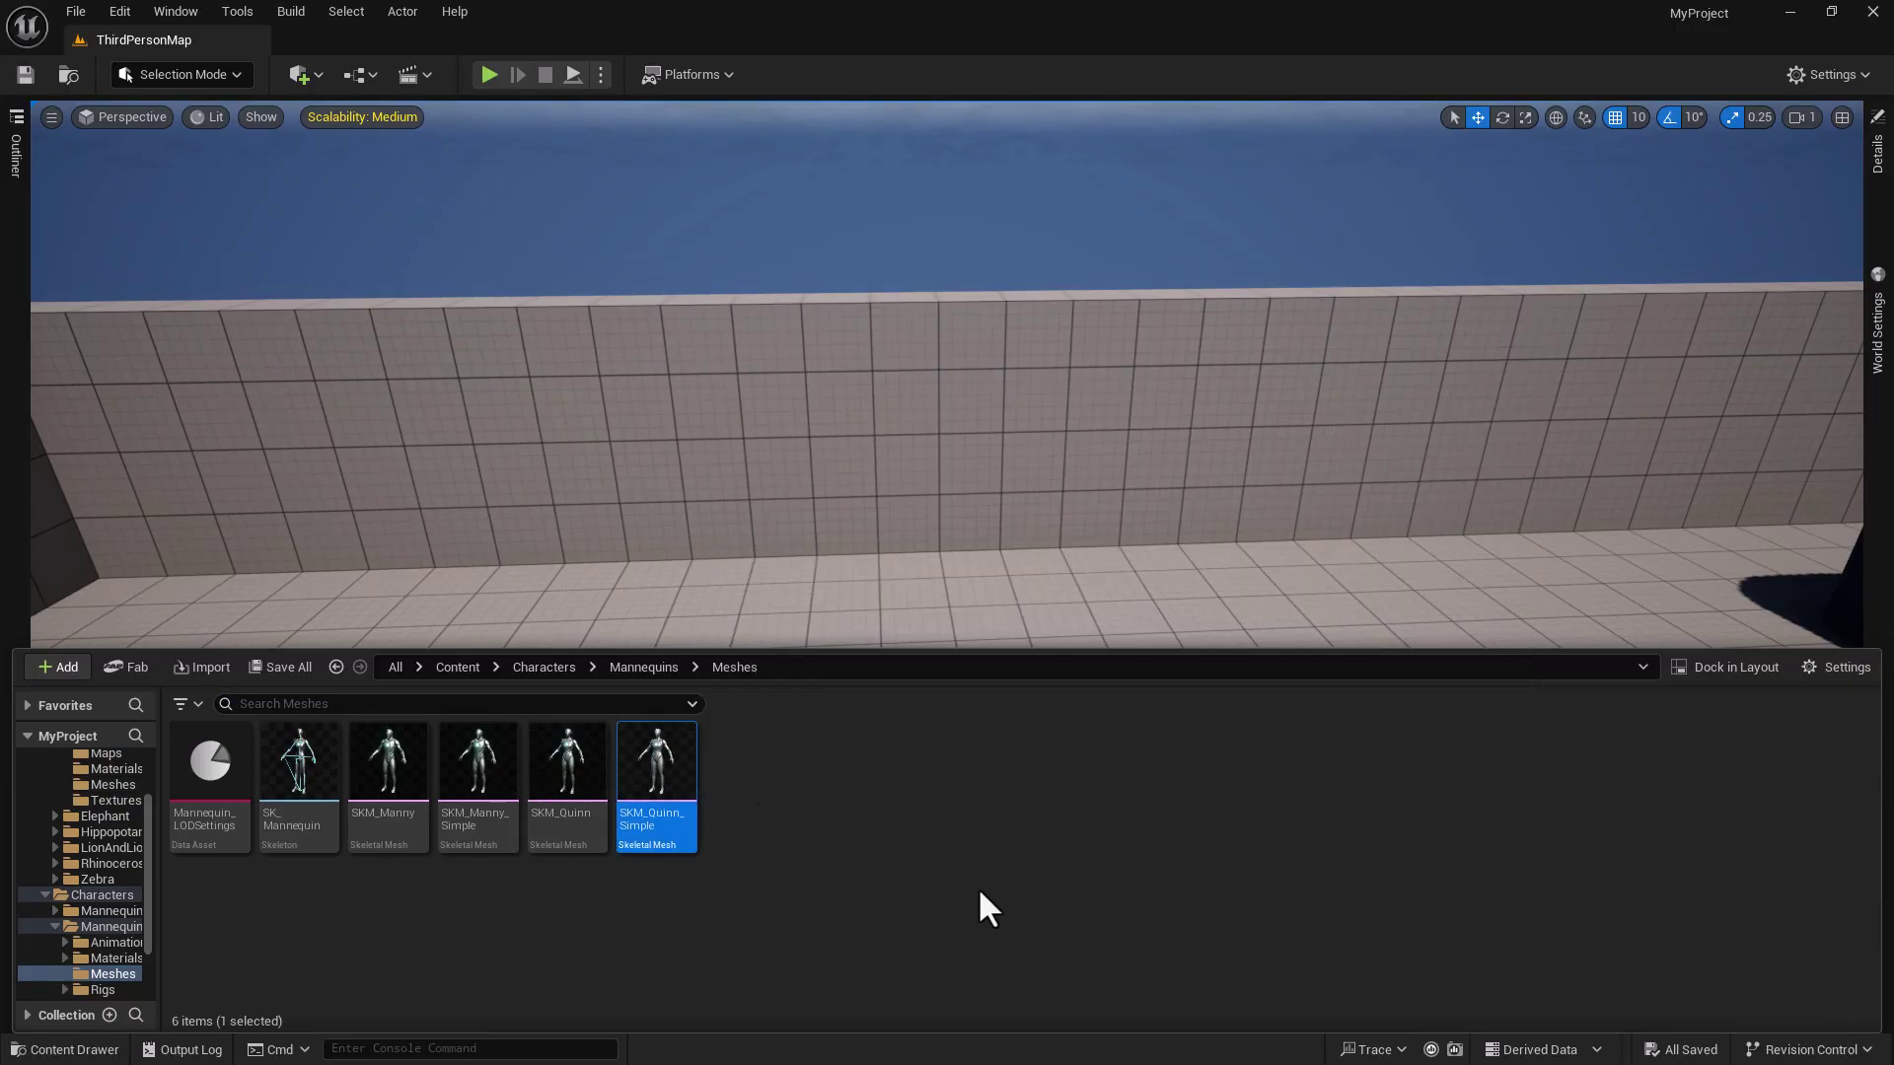
pyautogui.hotkey('ctrl', 'd')
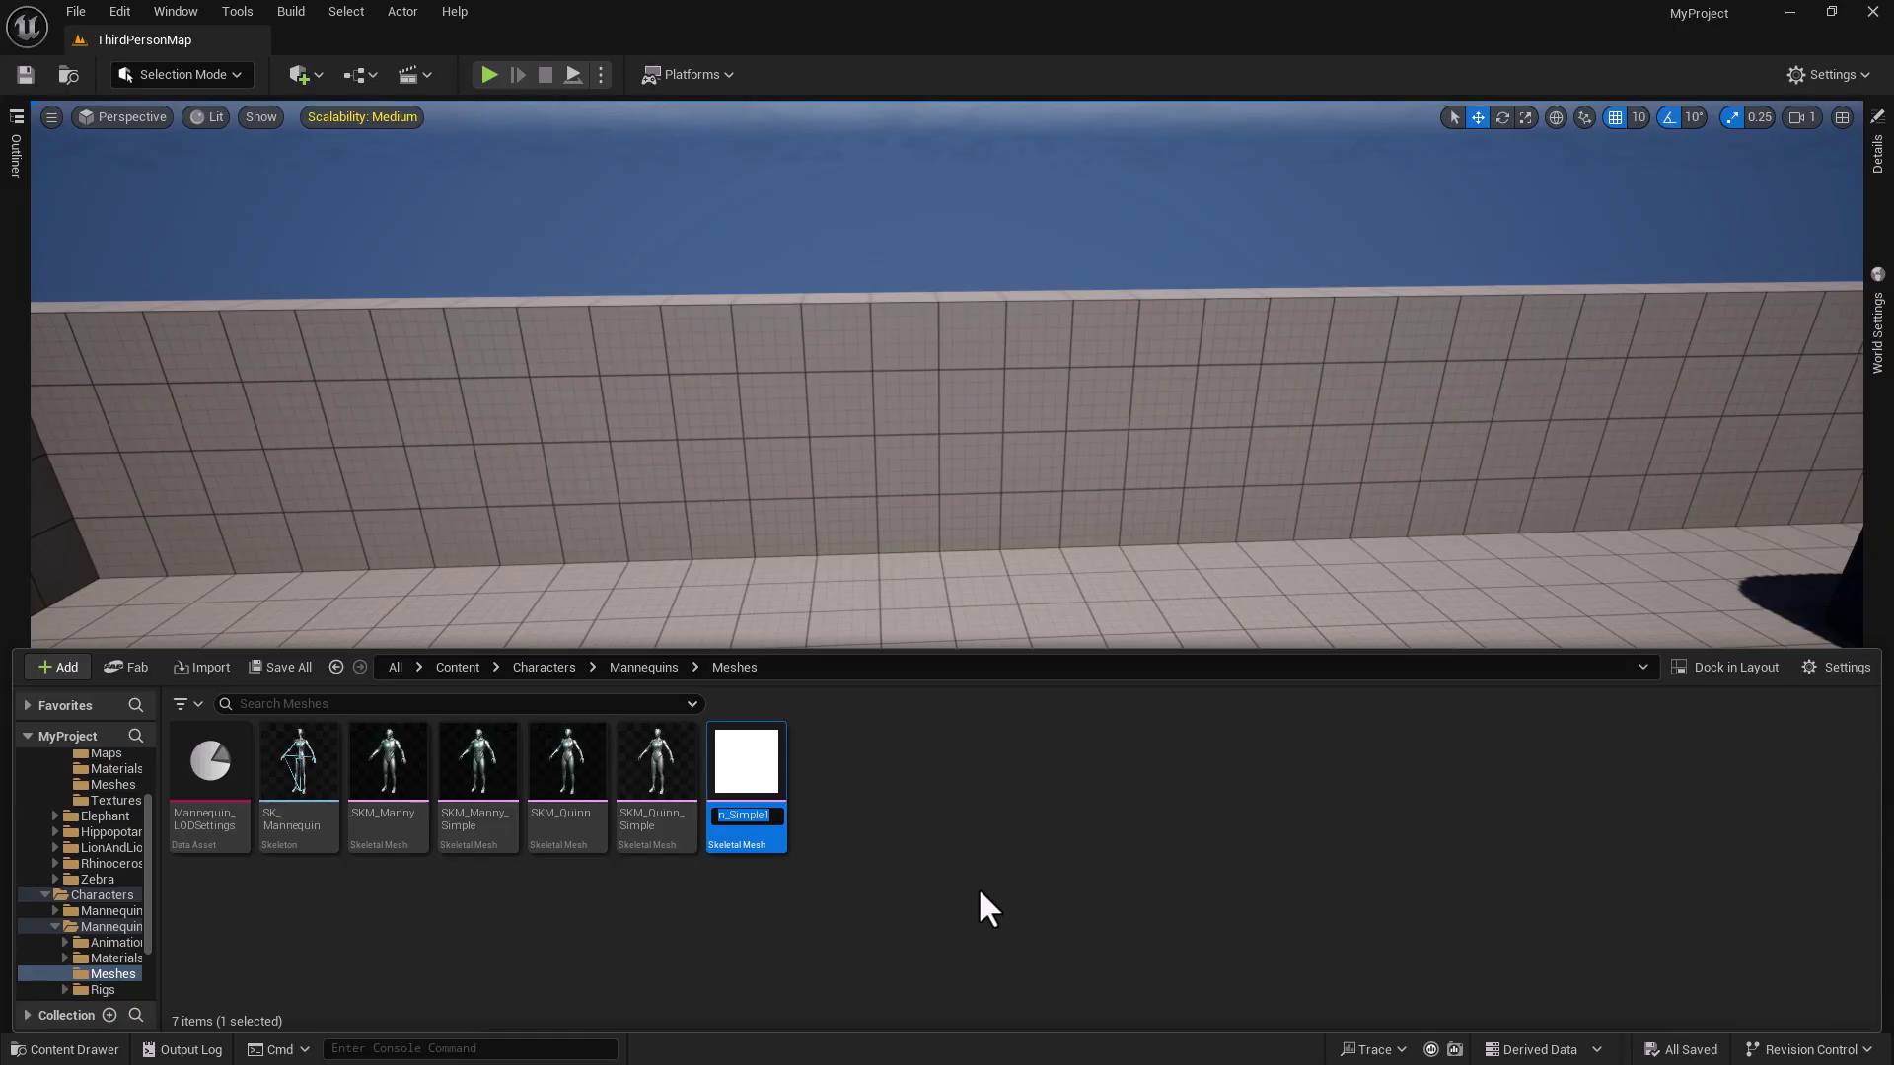
pyautogui.press('Return')
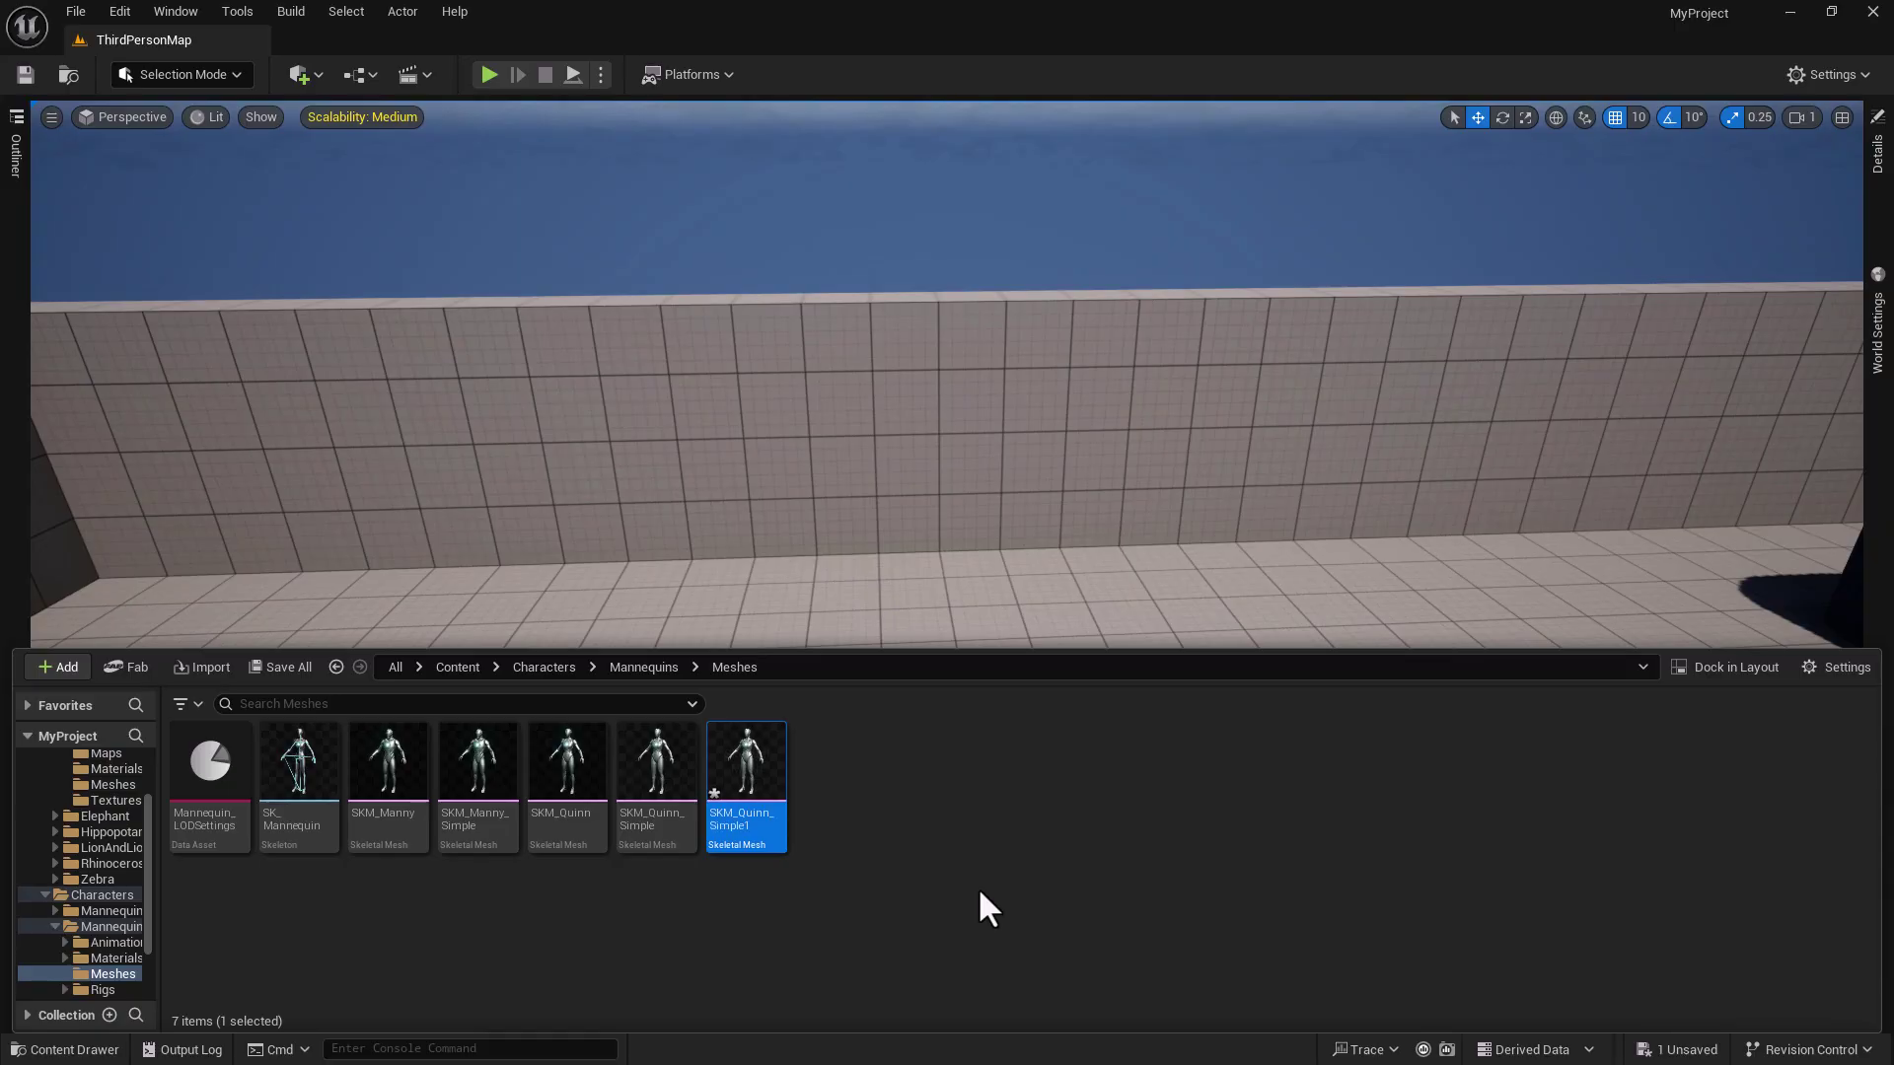
pyautogui.hotkey('ctrl', 's')
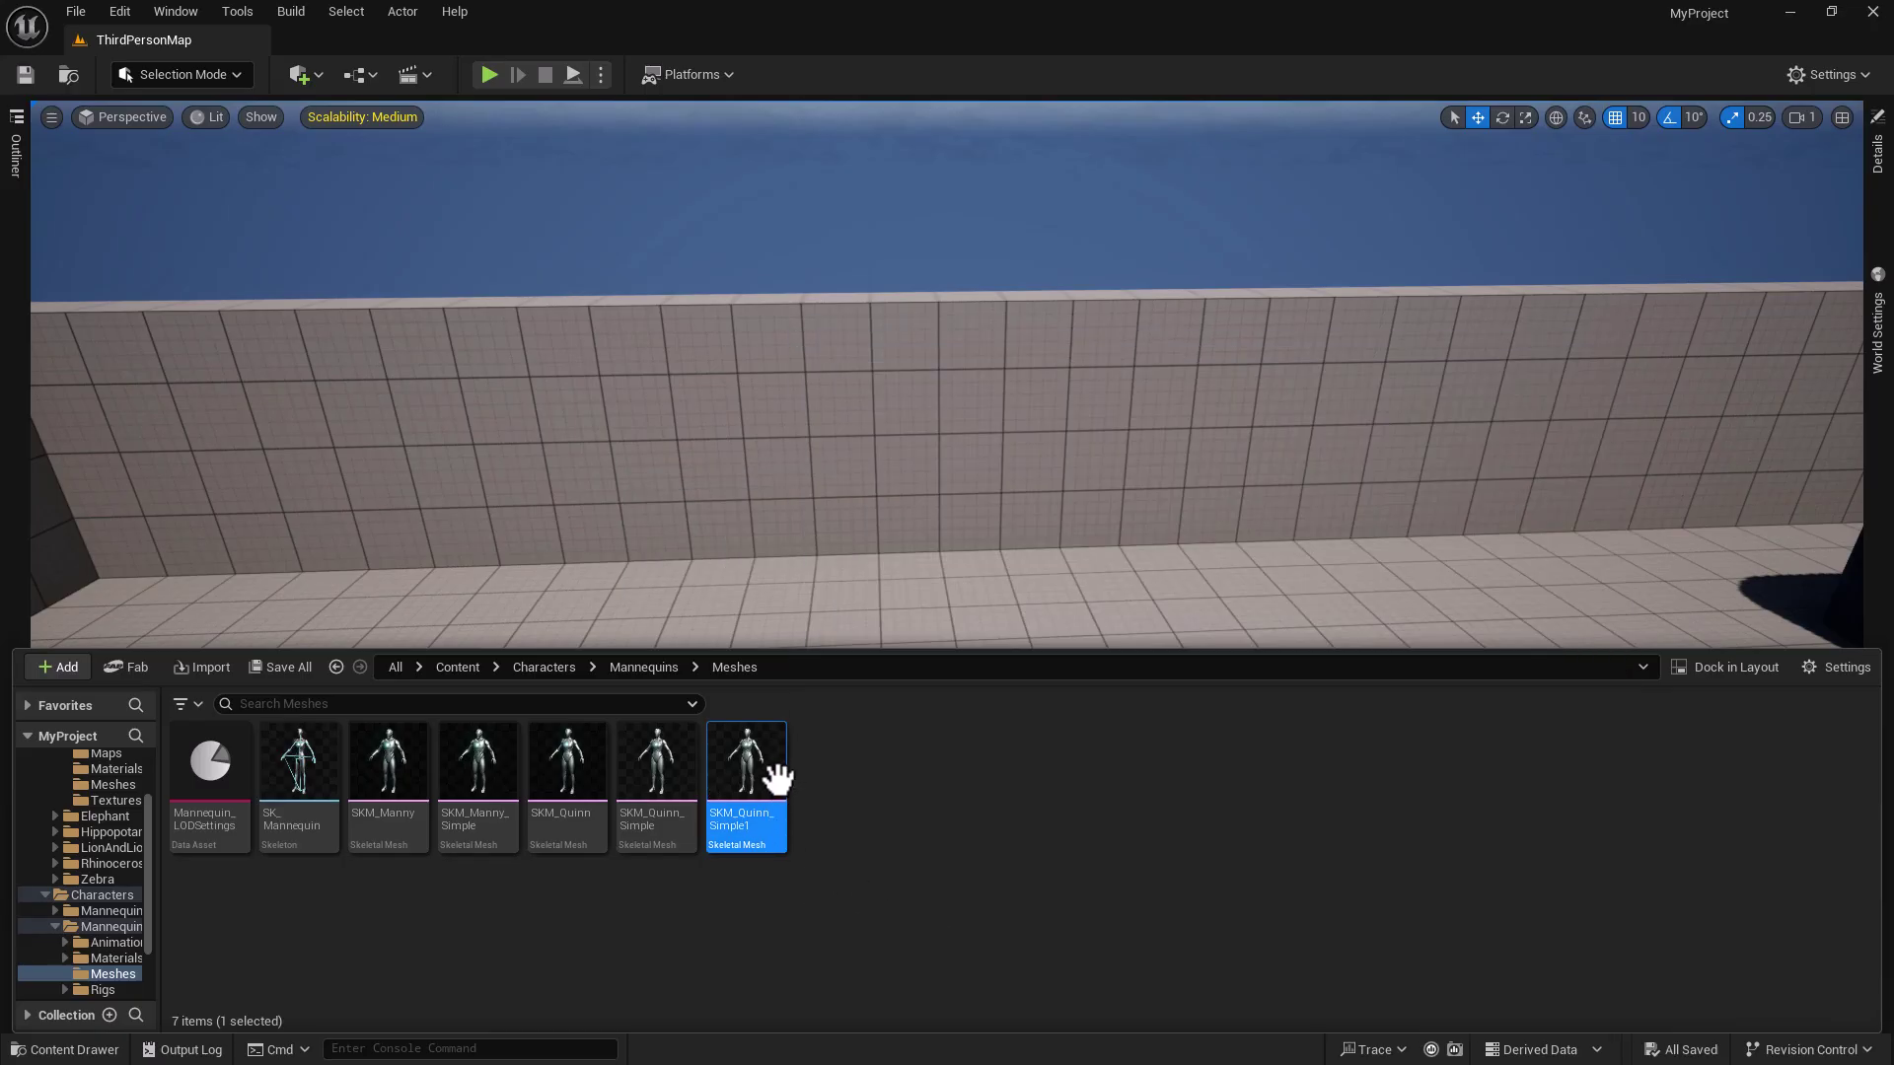
# - Make a static mesh from the duplicated Quinn skeletal mesh, saving it as QnyStaticMesh in the Content folder
pyautogui.doubleClick(747, 779)
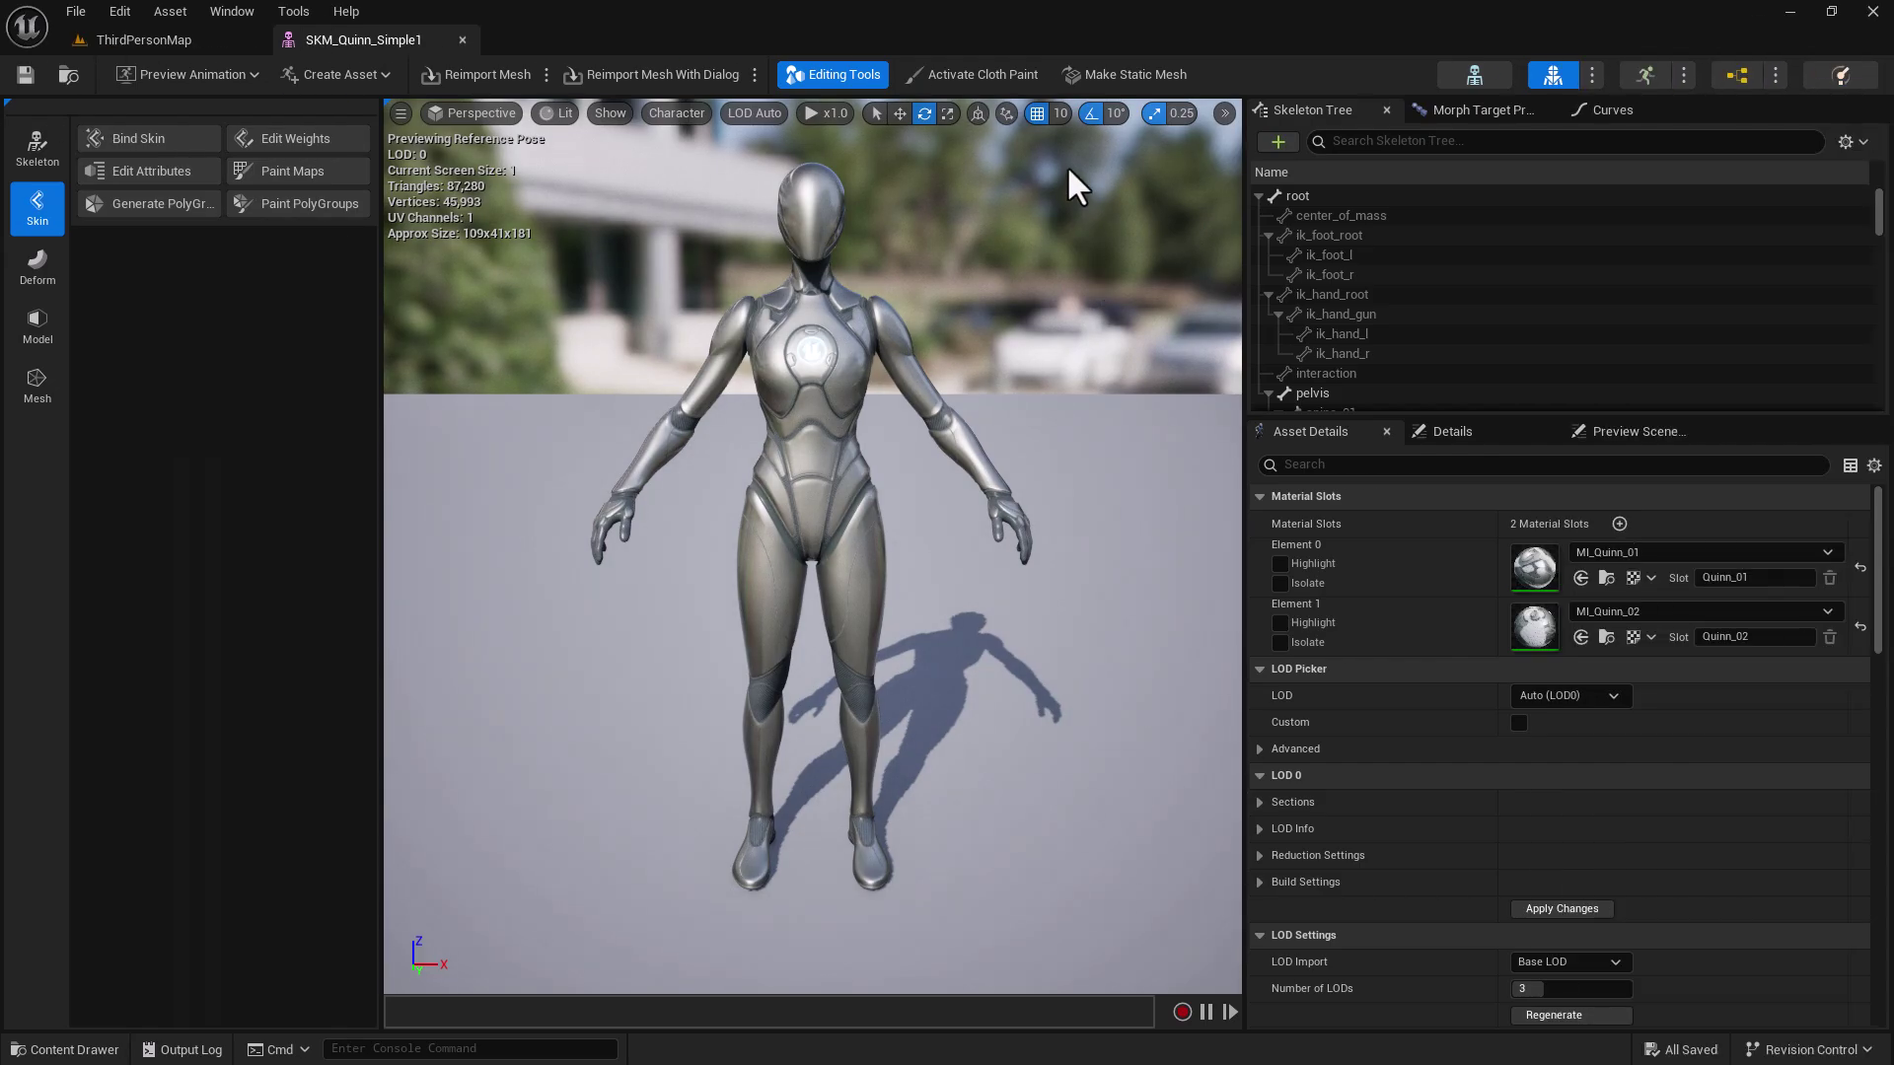
pyautogui.click(1134, 68)
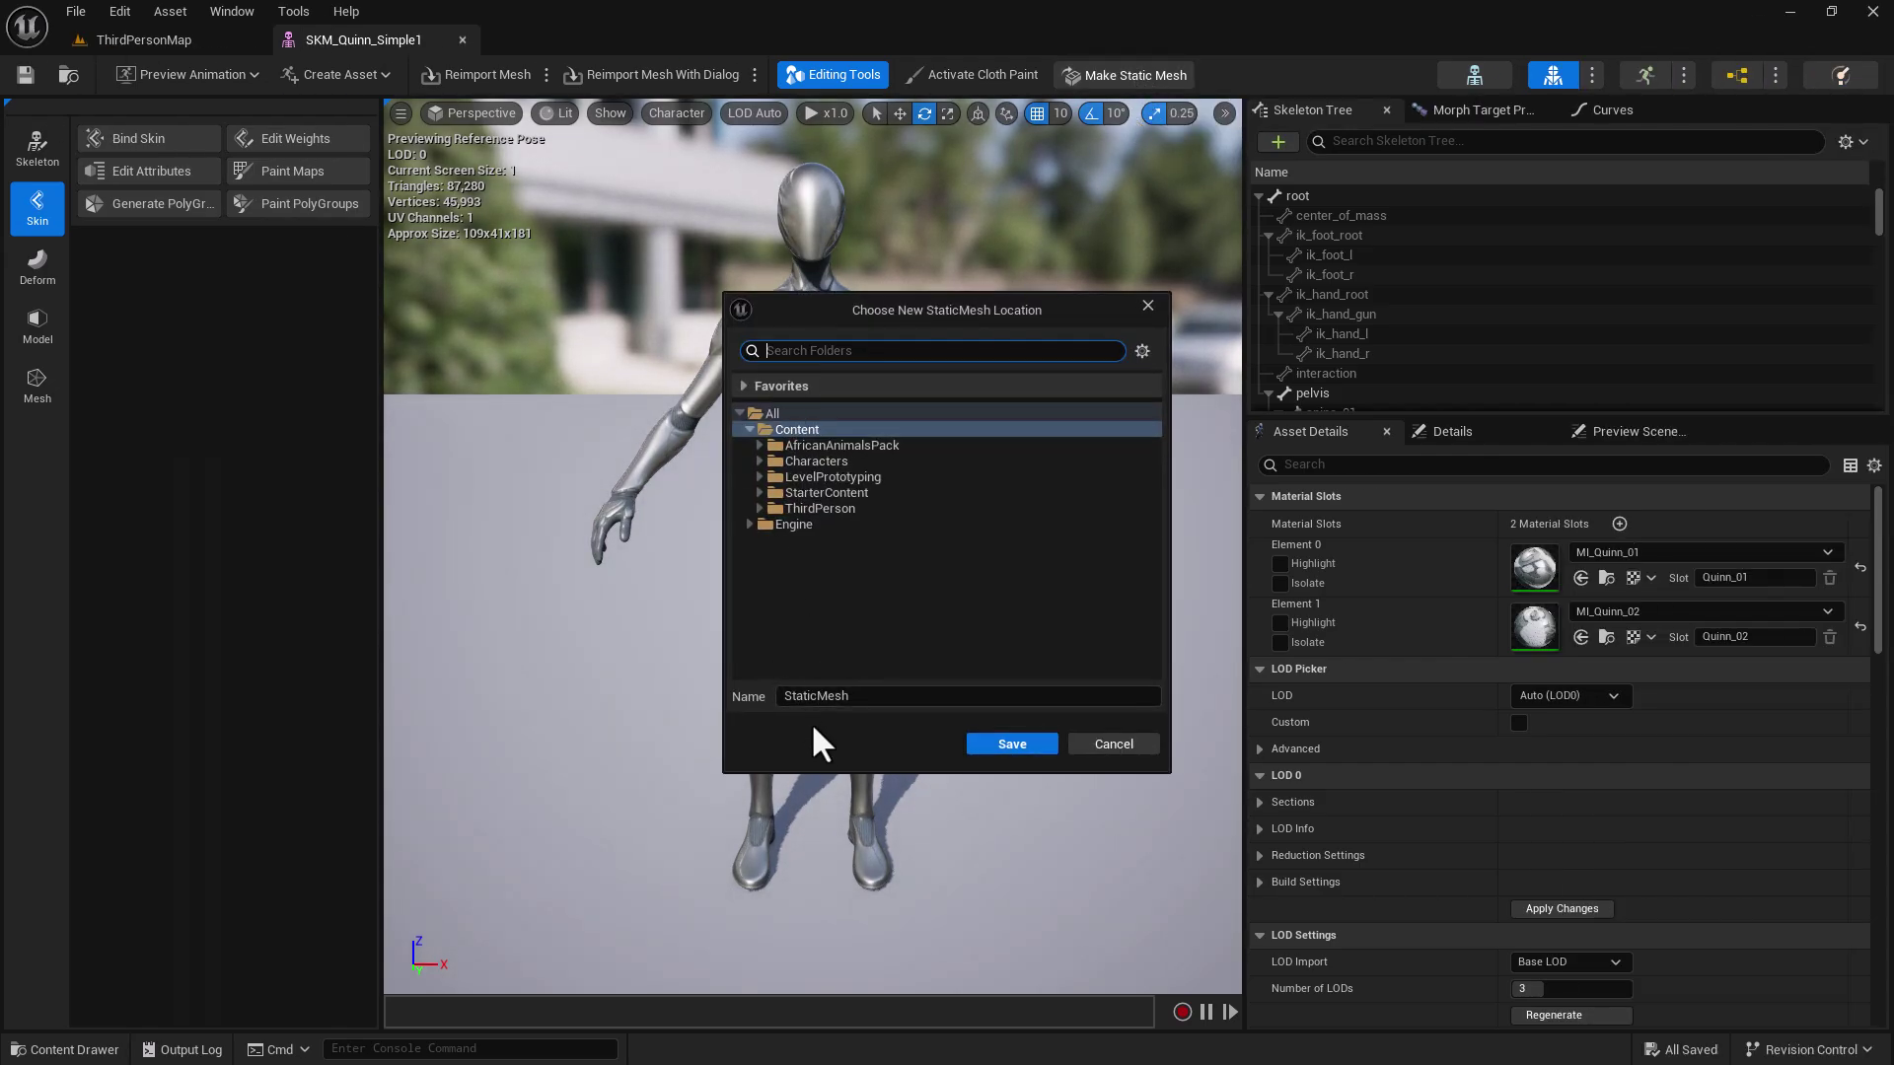
pyautogui.click(789, 696)
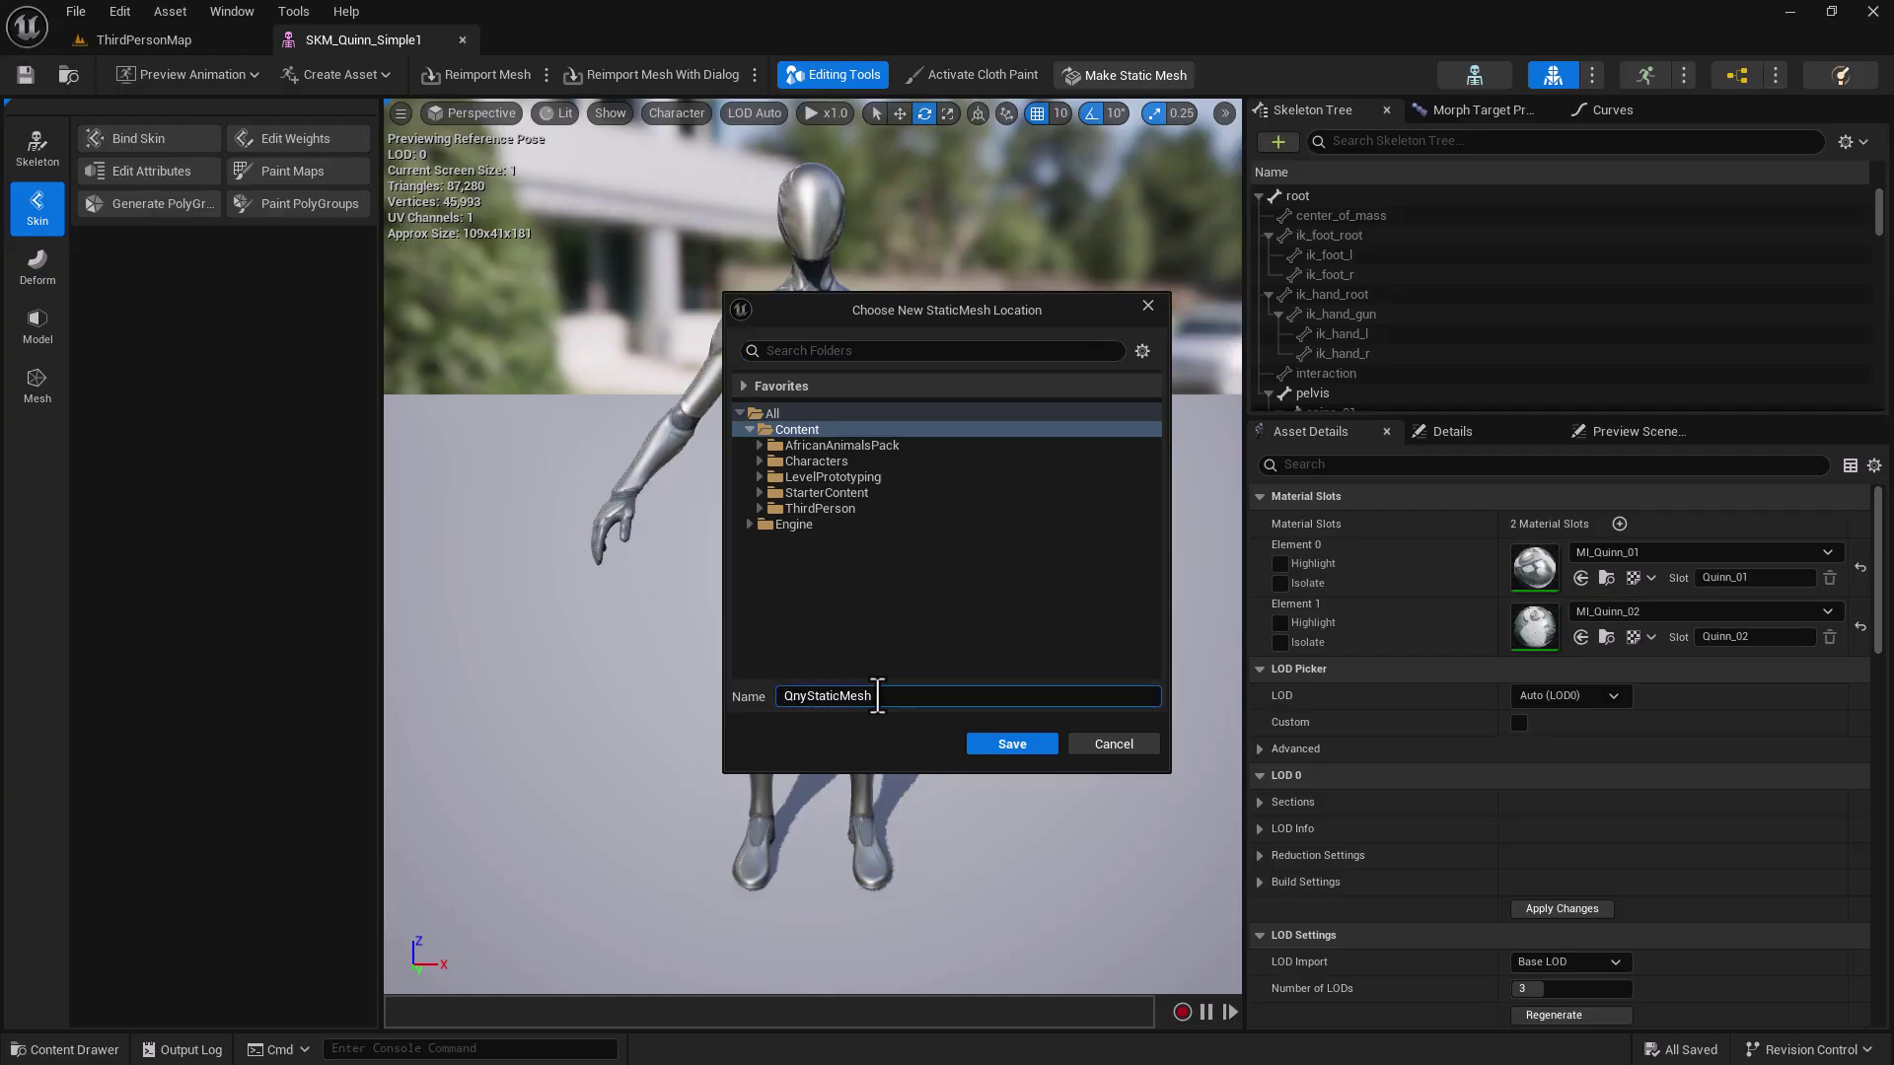
pyautogui.click(1010, 743)
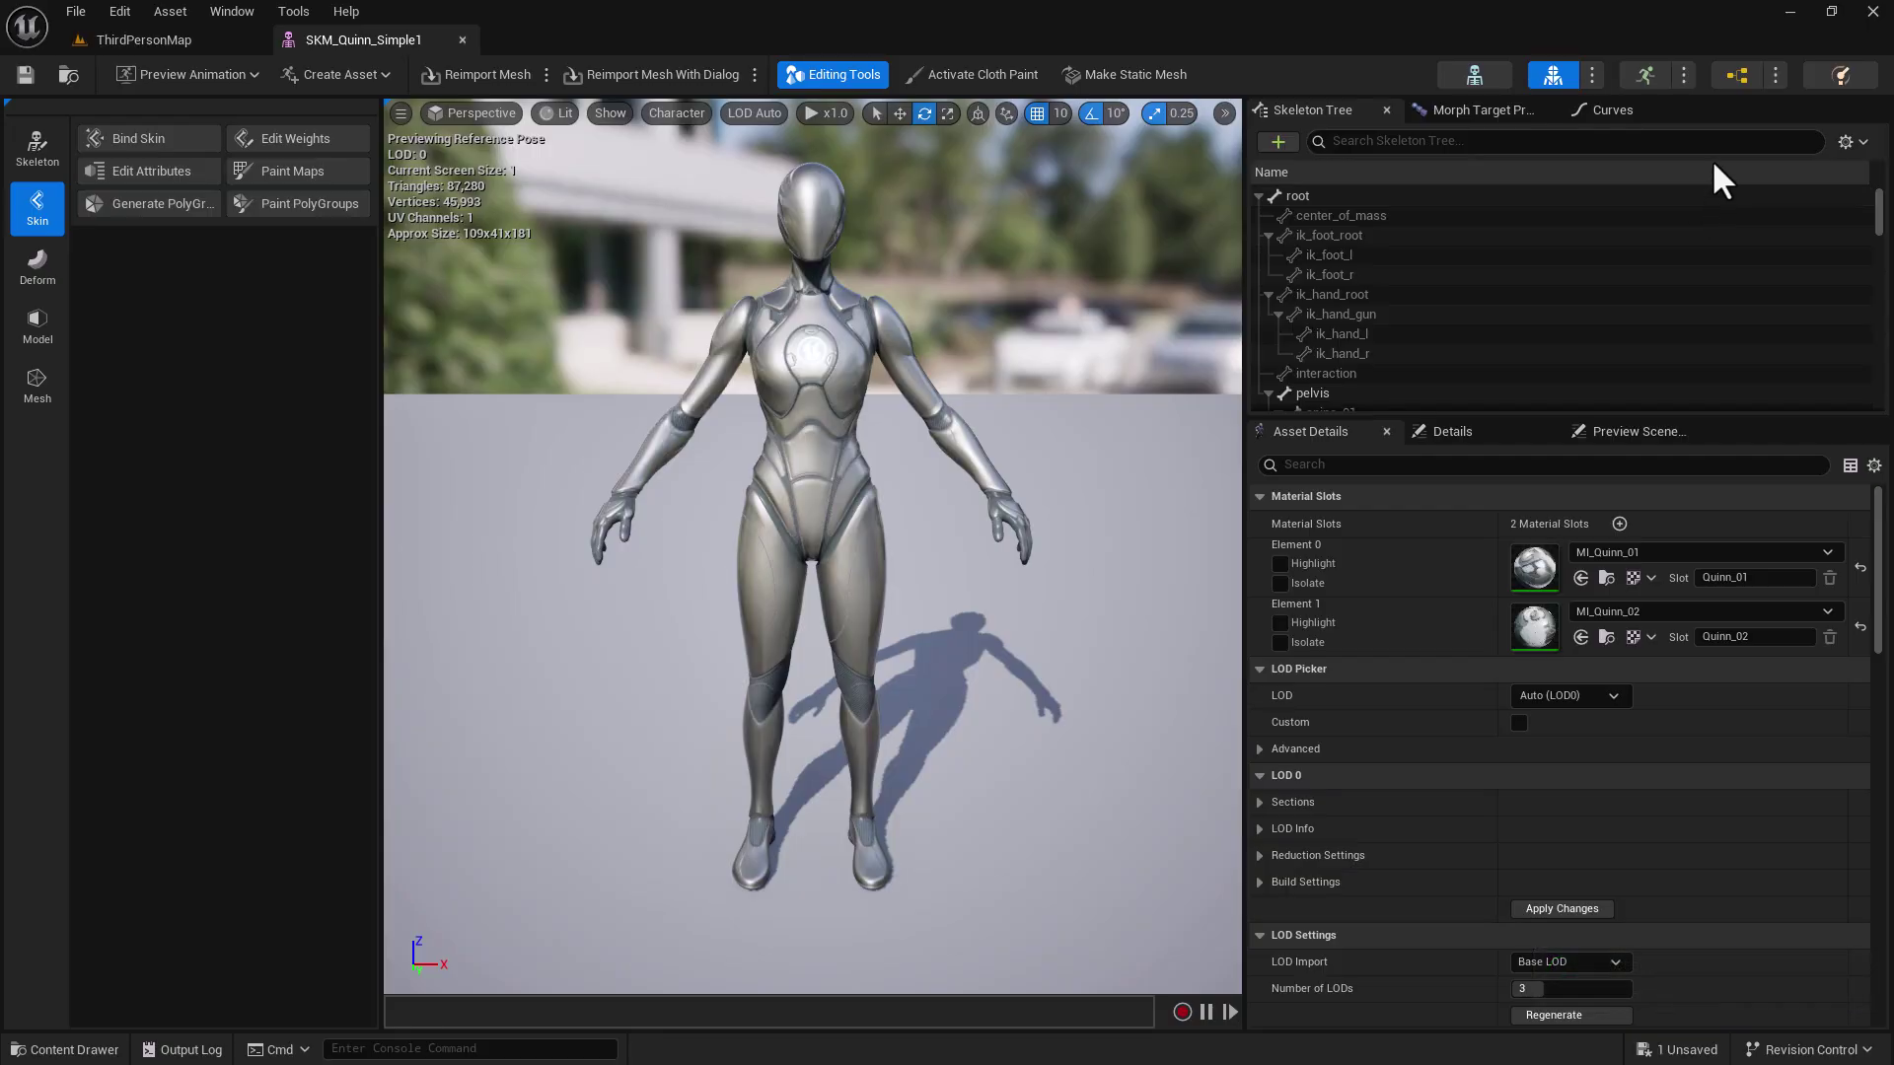
# - Save the duplicated Quinn mesh and close its editor, accepting the level-of-detail changes
pyautogui.click(25, 74)
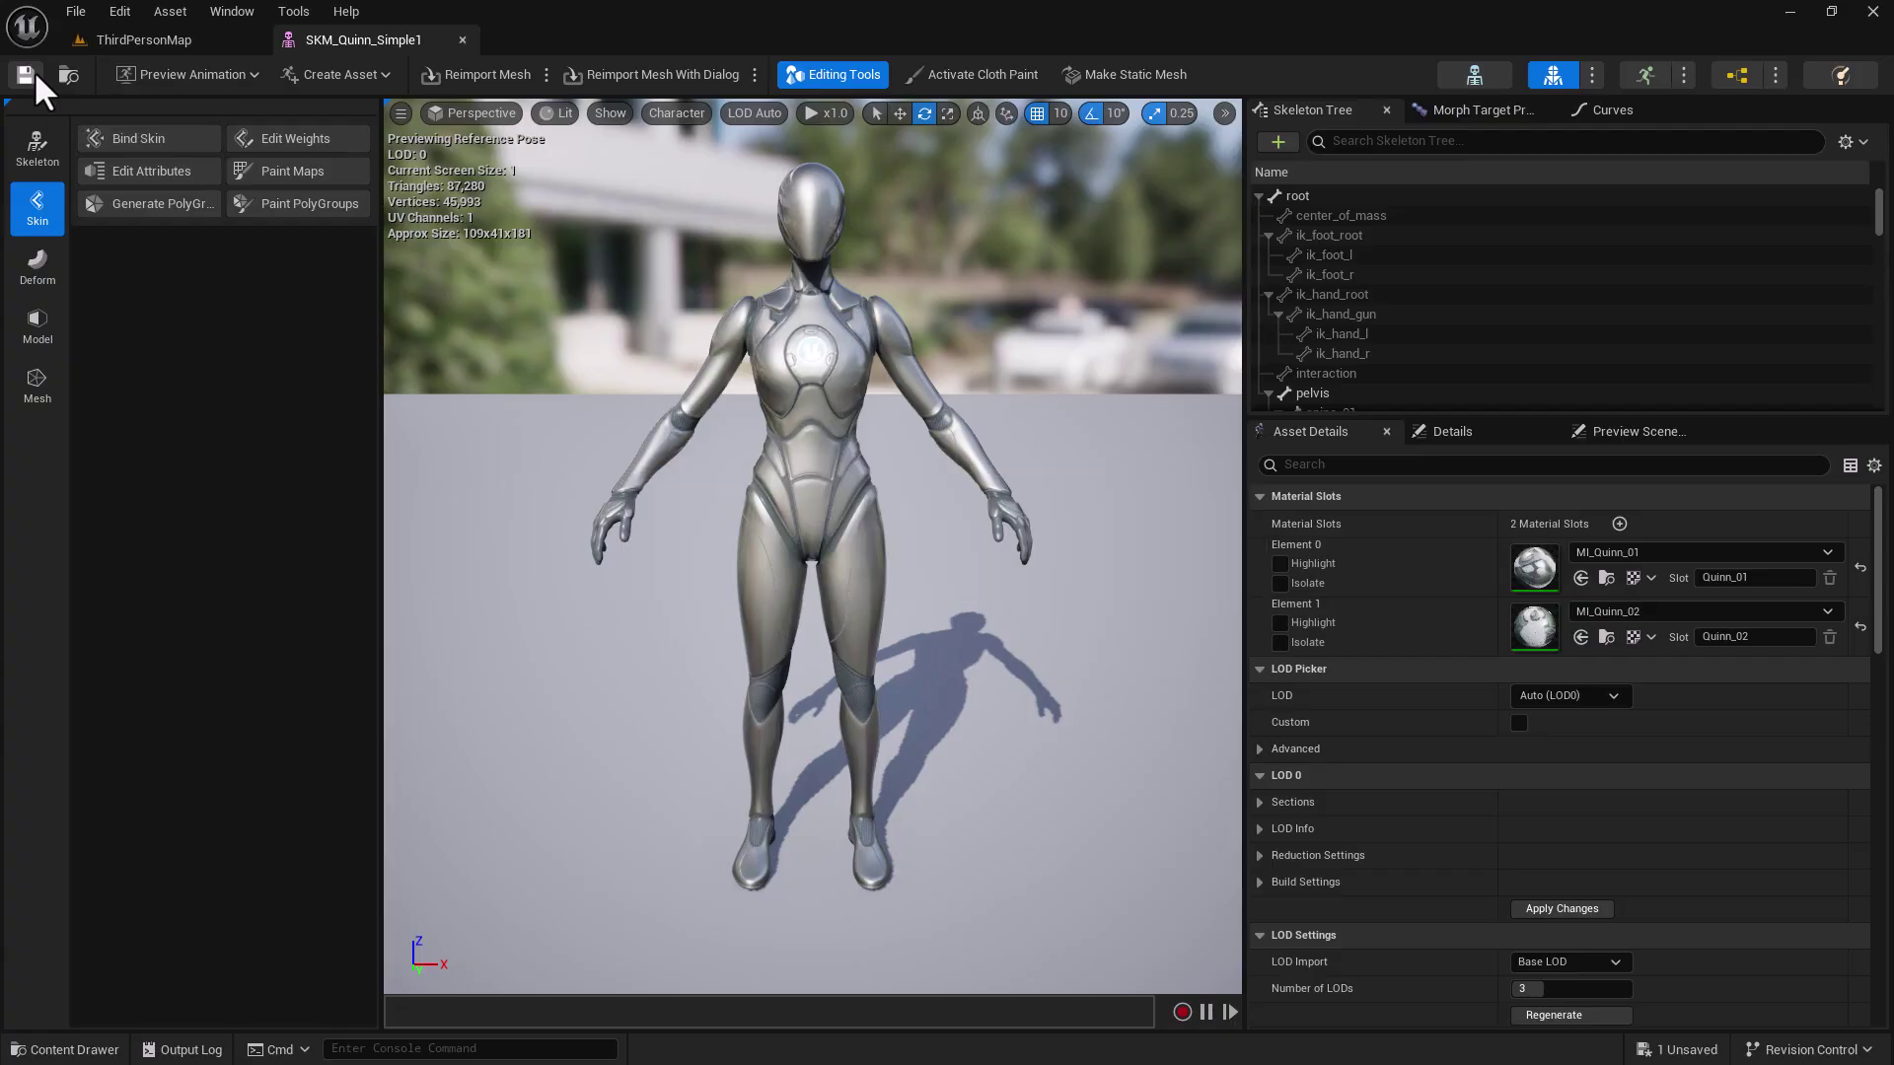
pyautogui.click(460, 39)
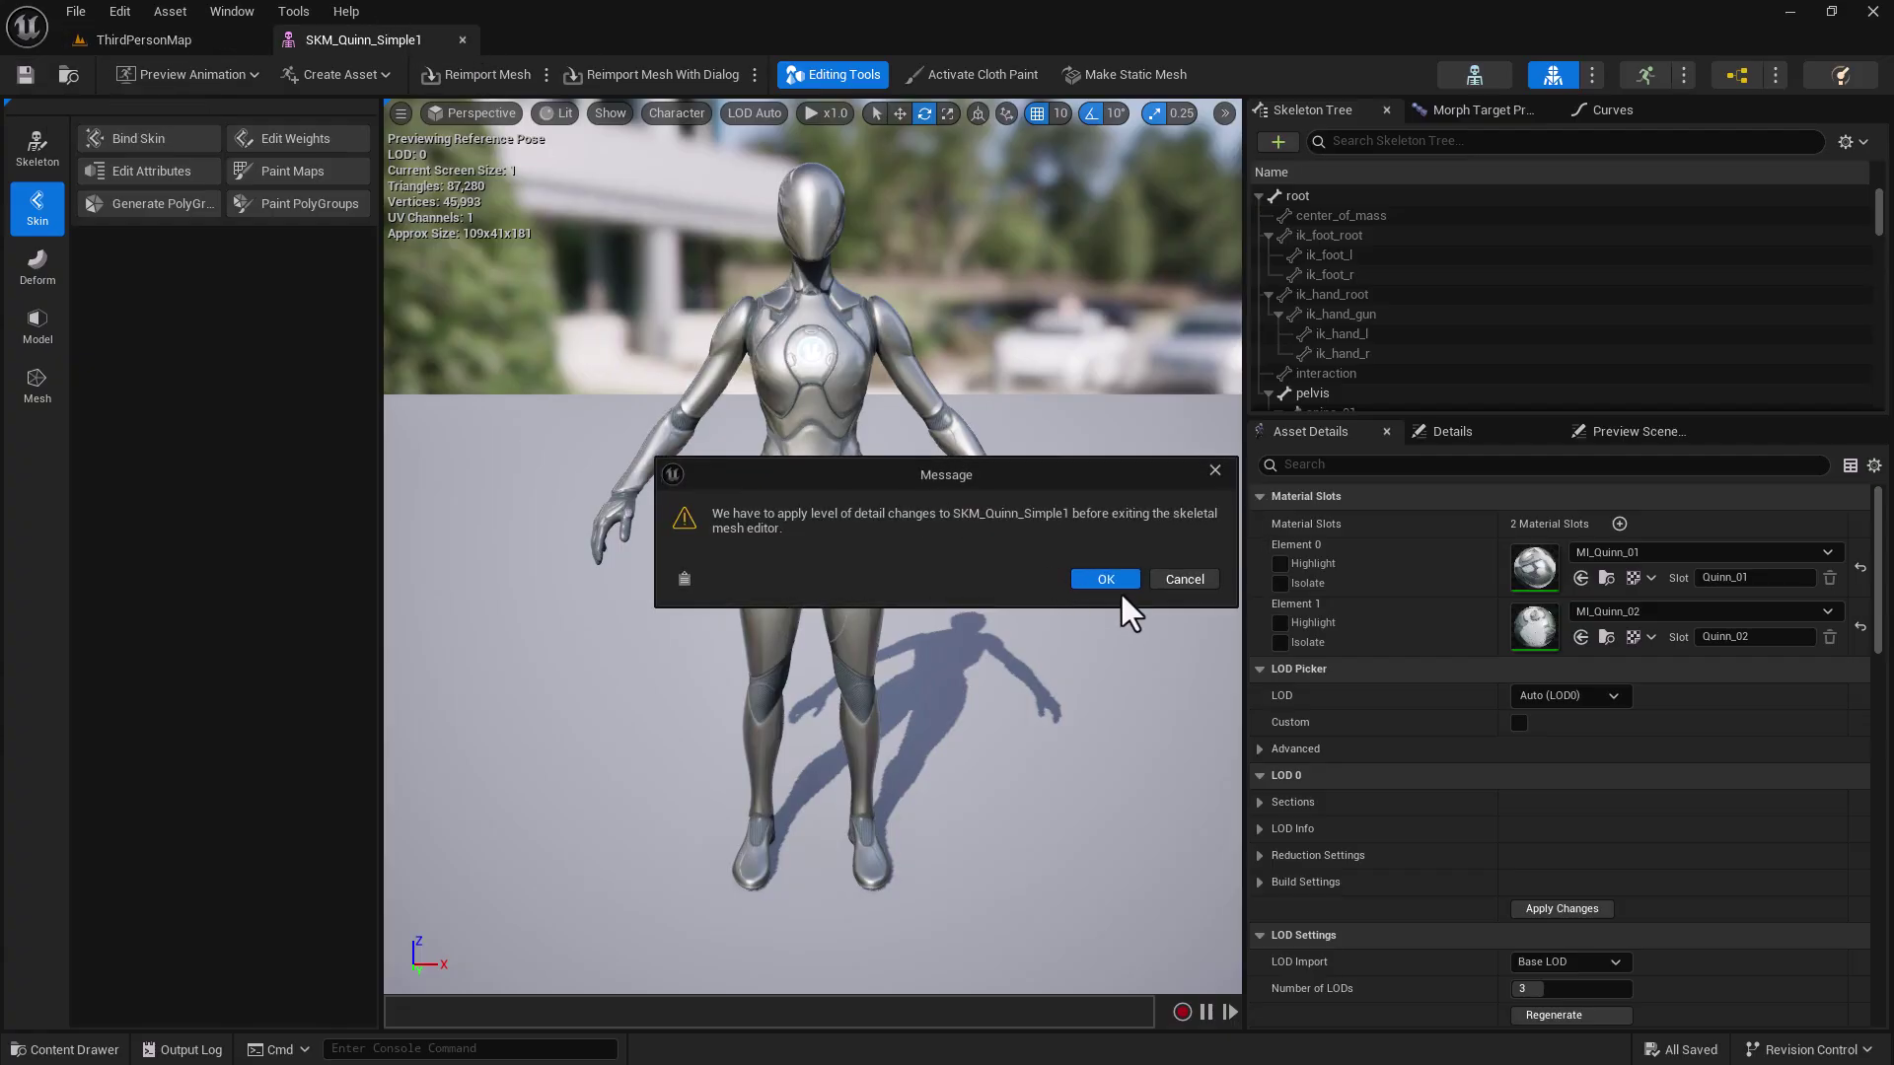
pyautogui.click(1105, 579)
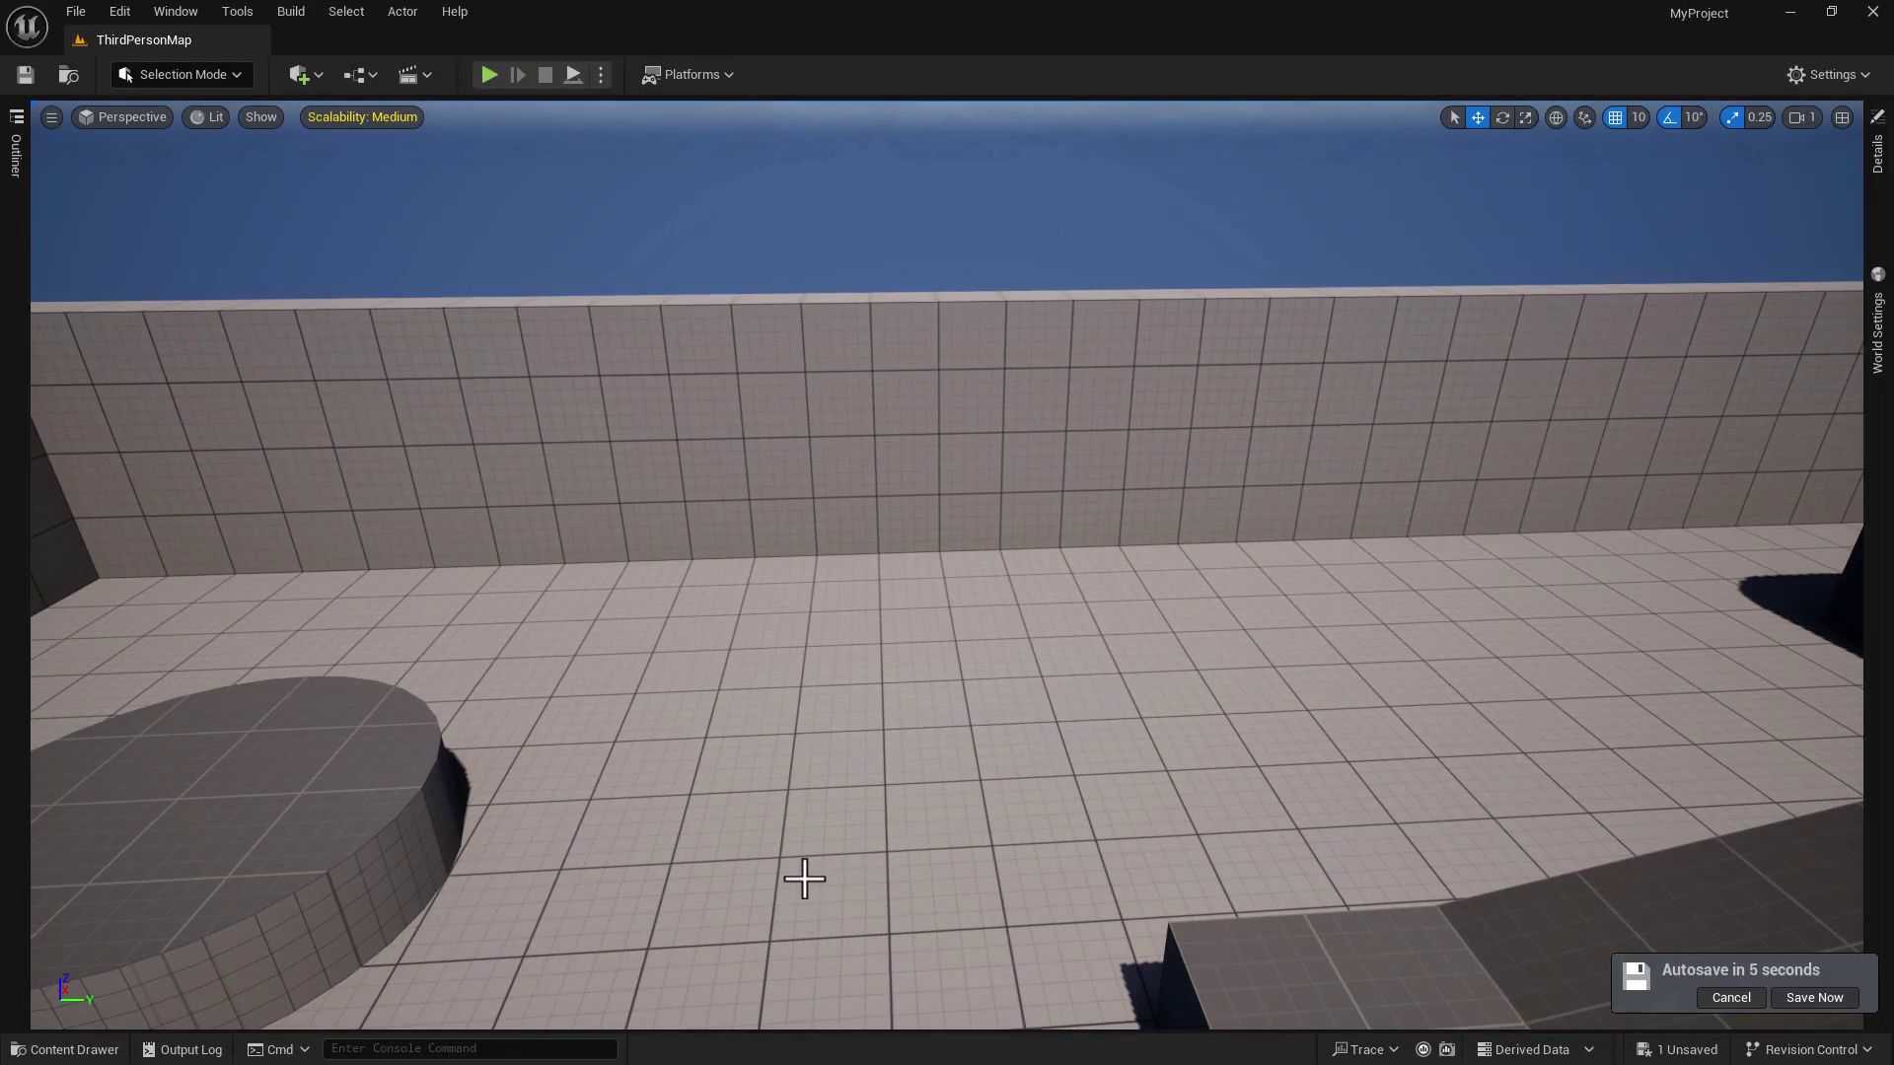
# - Place CrocStaticMesh and QnyStaticMesh from the Content folder on the level floor and rotate the crocodile to face away from the wall
pyautogui.click(86, 1049)
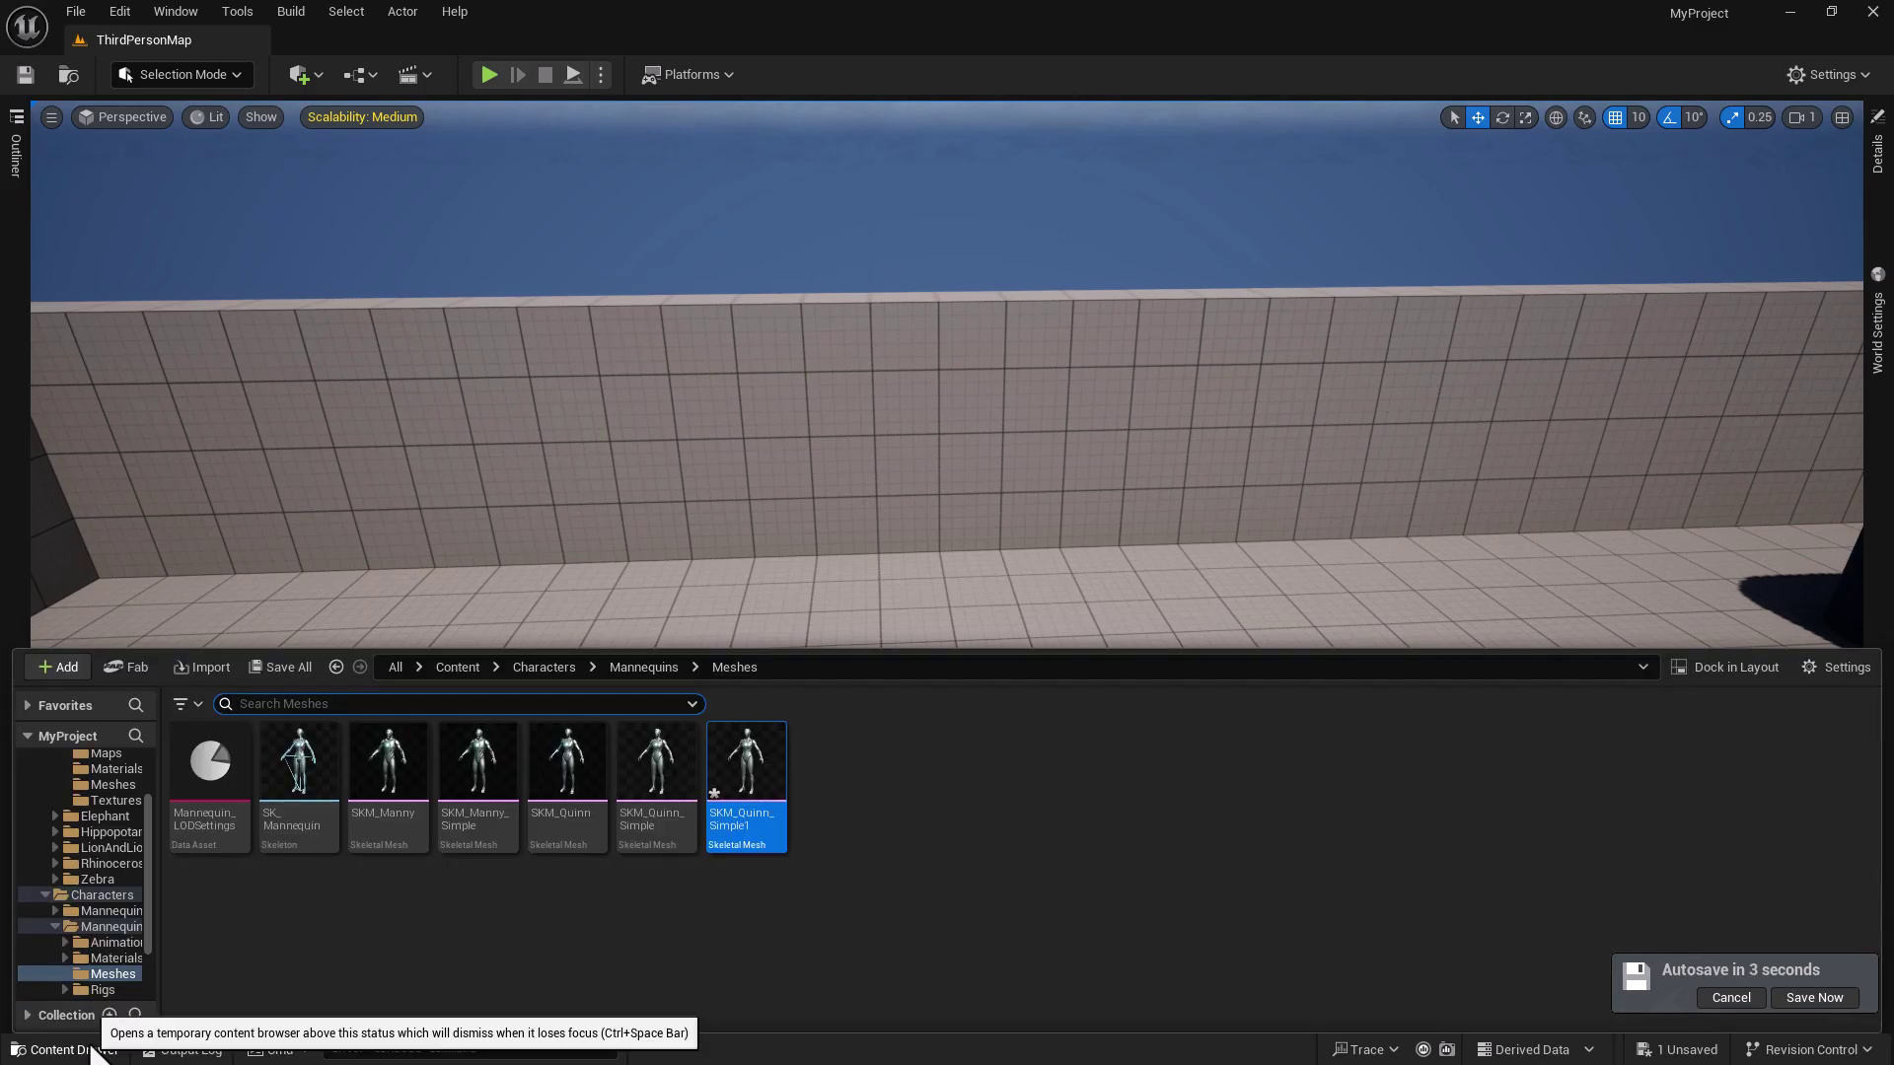
pyautogui.click(457, 668)
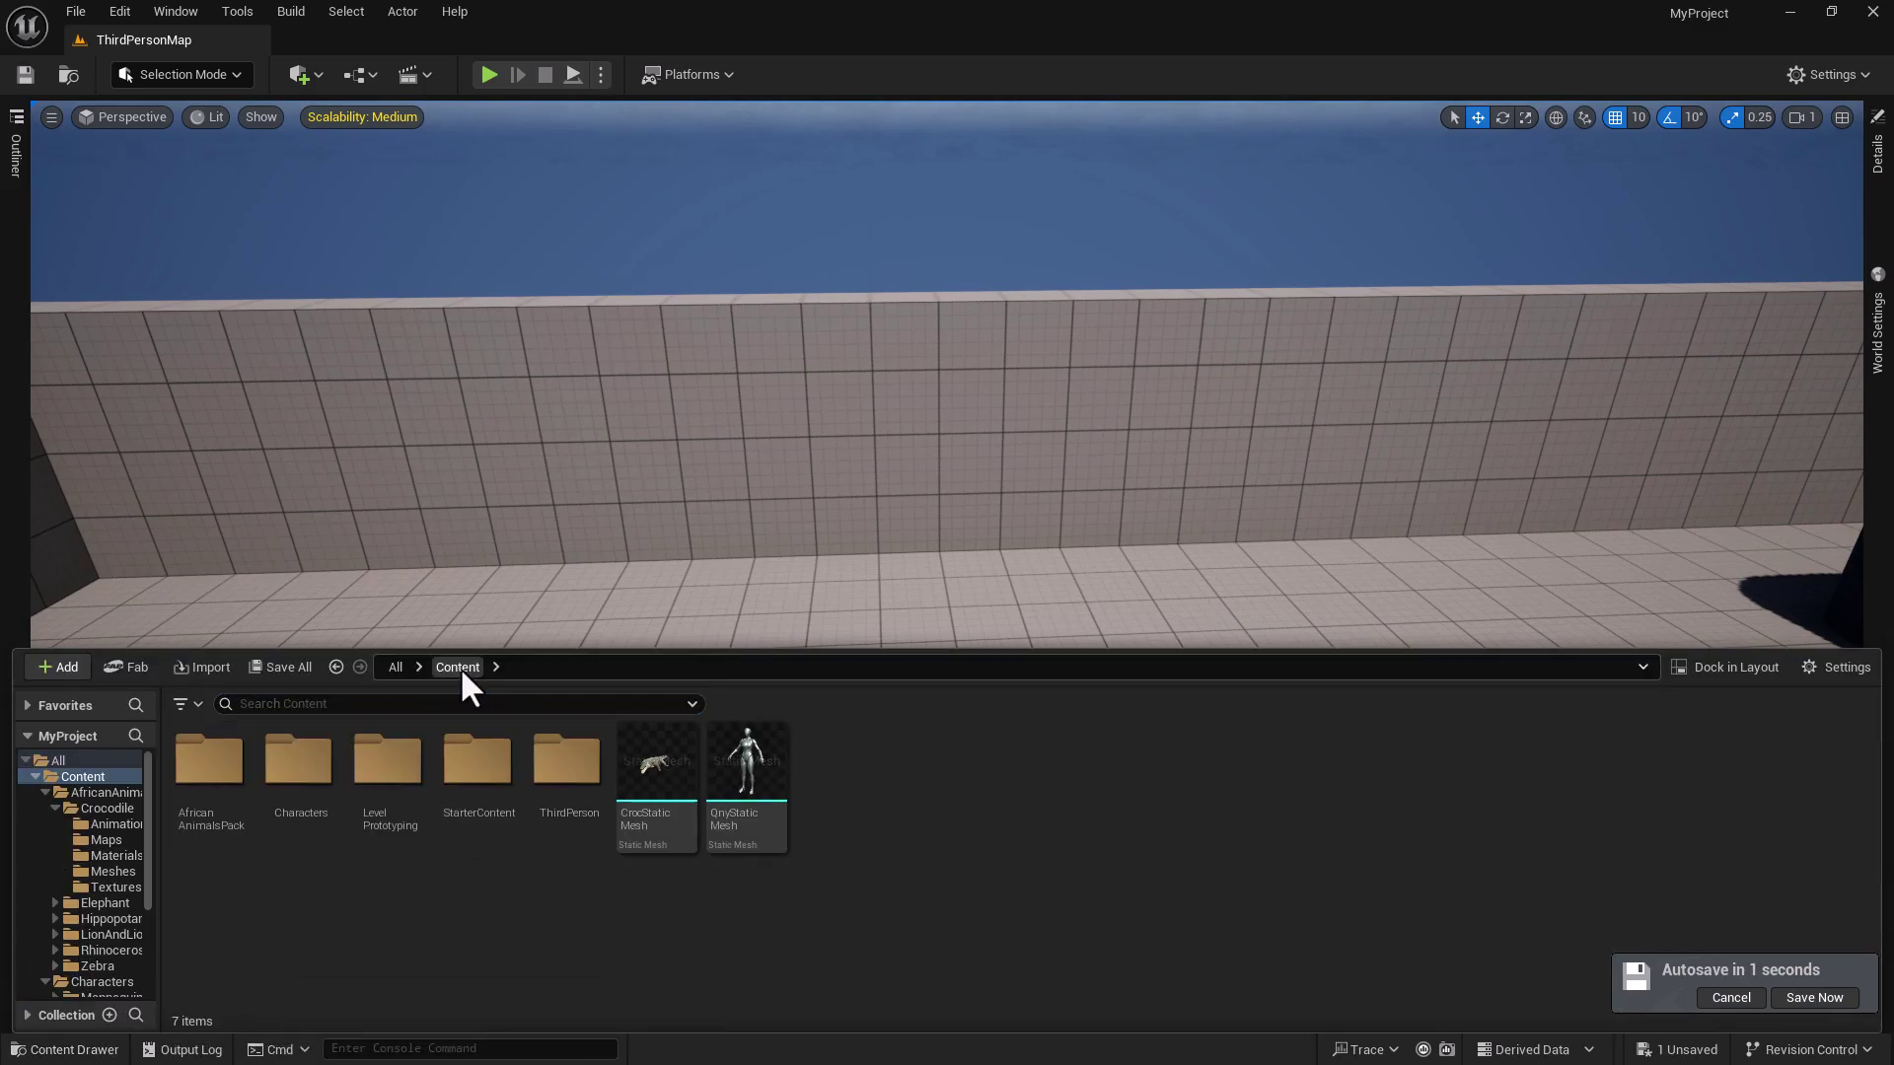
pyautogui.click(691, 789)
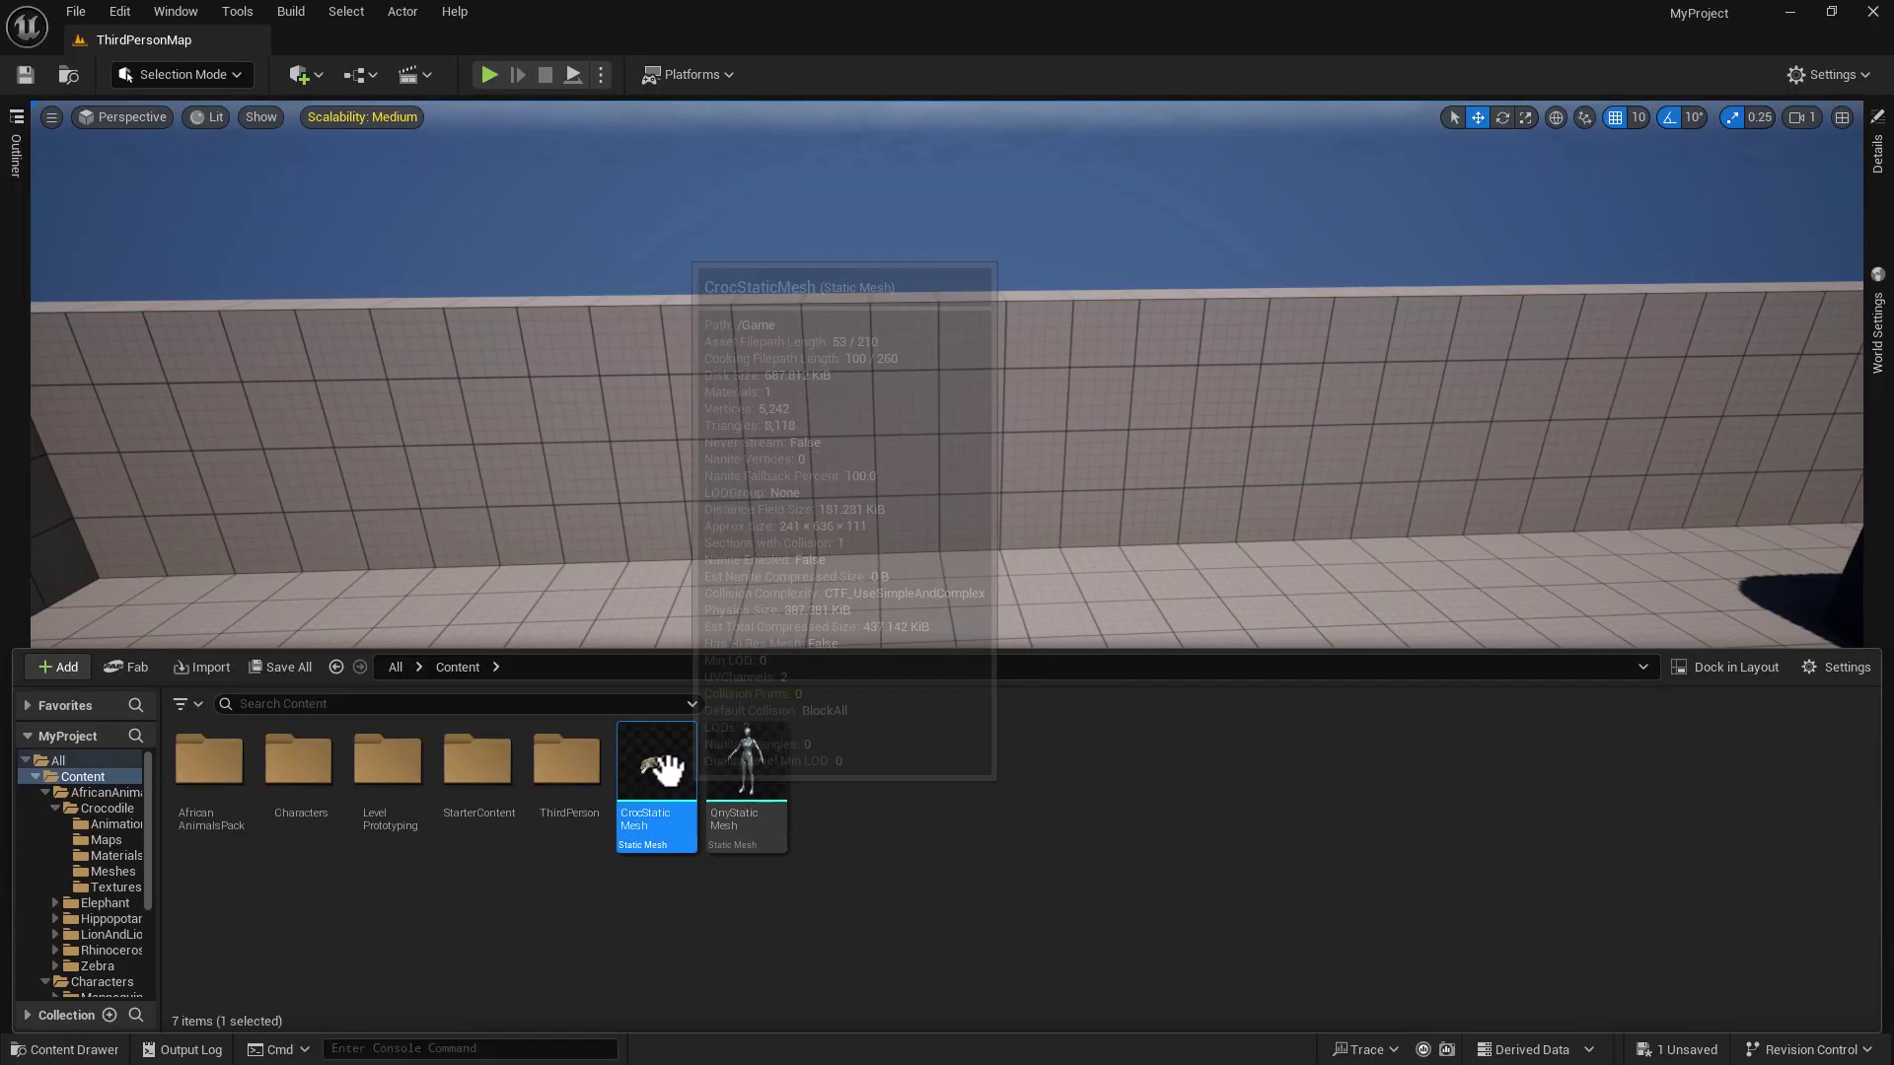
pyautogui.keyDown('ctrl'); pyautogui.click(744, 769); pyautogui.keyUp('ctrl')
pyautogui.moveTo(735, 804); pyautogui.dragTo(872, 706)
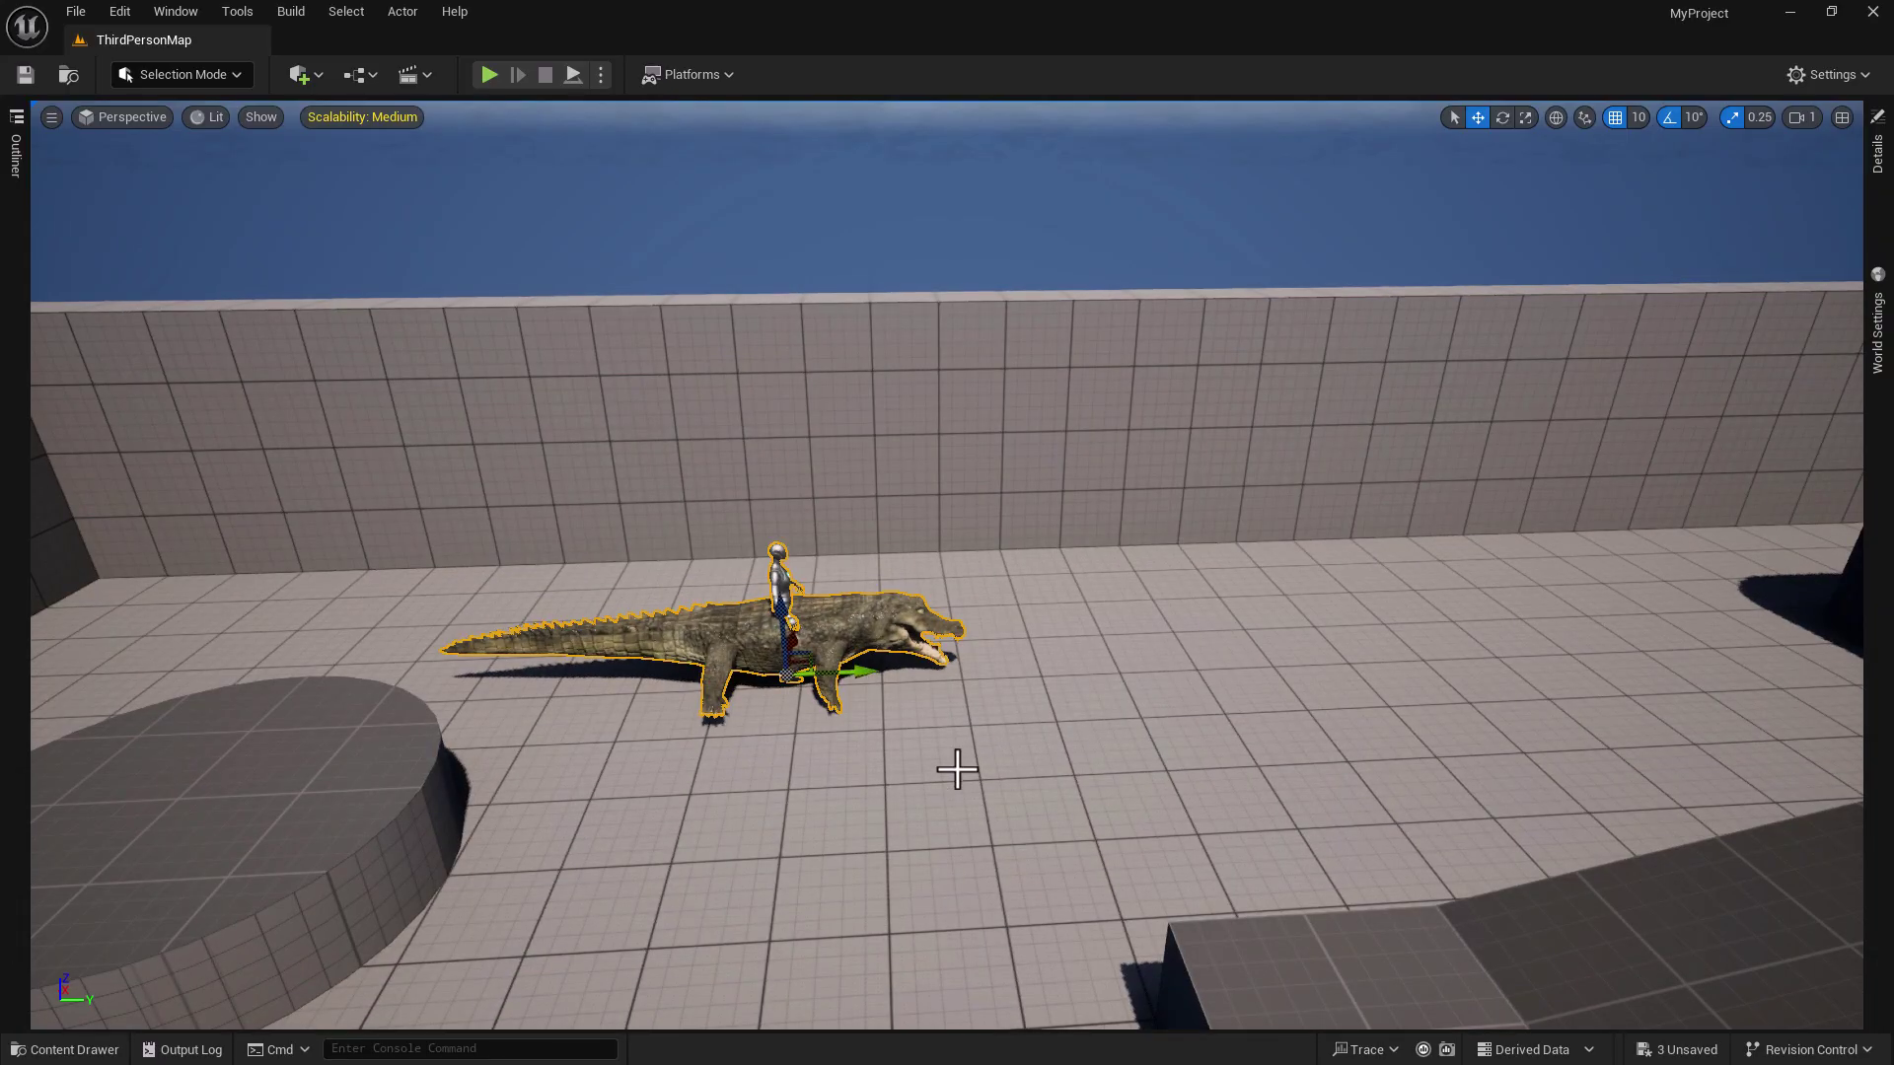
pyautogui.press('e')
pyautogui.moveTo(879, 710)
pyautogui.mouseDown()
pyautogui.moveTo(901, 669)
pyautogui.moveTo(911, 695)
pyautogui.mouseUp()
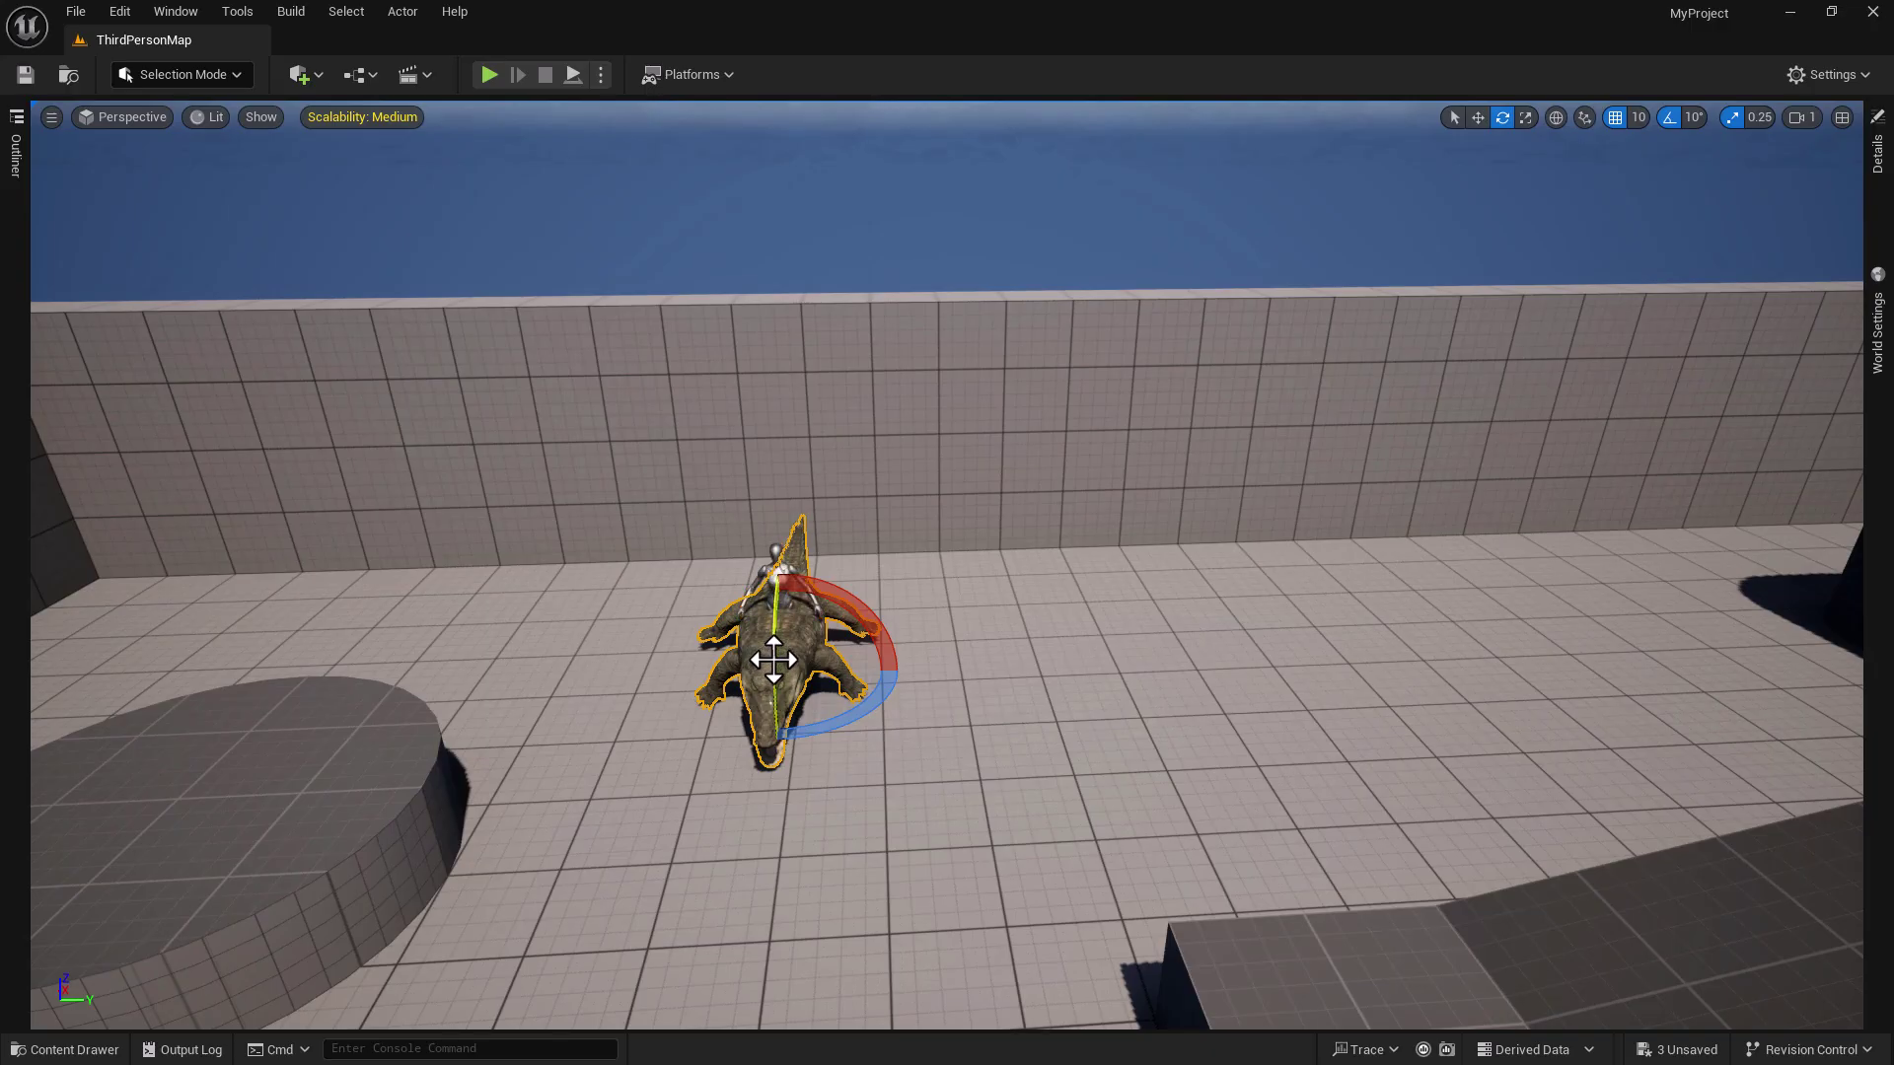
# - Move the crocodile sideways clear of the mannequin and raise it into the air above the floor
pyautogui.moveTo(856, 674); pyautogui.dragTo(1030, 687)
pyautogui.moveTo(1132, 697); pyautogui.dragTo(943, 735, button='right')
pyautogui.moveTo(1222, 684); pyautogui.dragTo(1114, 694, button='right')
pyautogui.moveTo(1064, 619); pyautogui.dragTo(846, 634)
pyautogui.moveTo(779, 565); pyautogui.dragTo(820, 227)
pyautogui.moveTo(795, 516); pyautogui.dragTo(797, 602, button='right')
pyautogui.moveTo(838, 683); pyautogui.dragTo(837, 679, button='right')
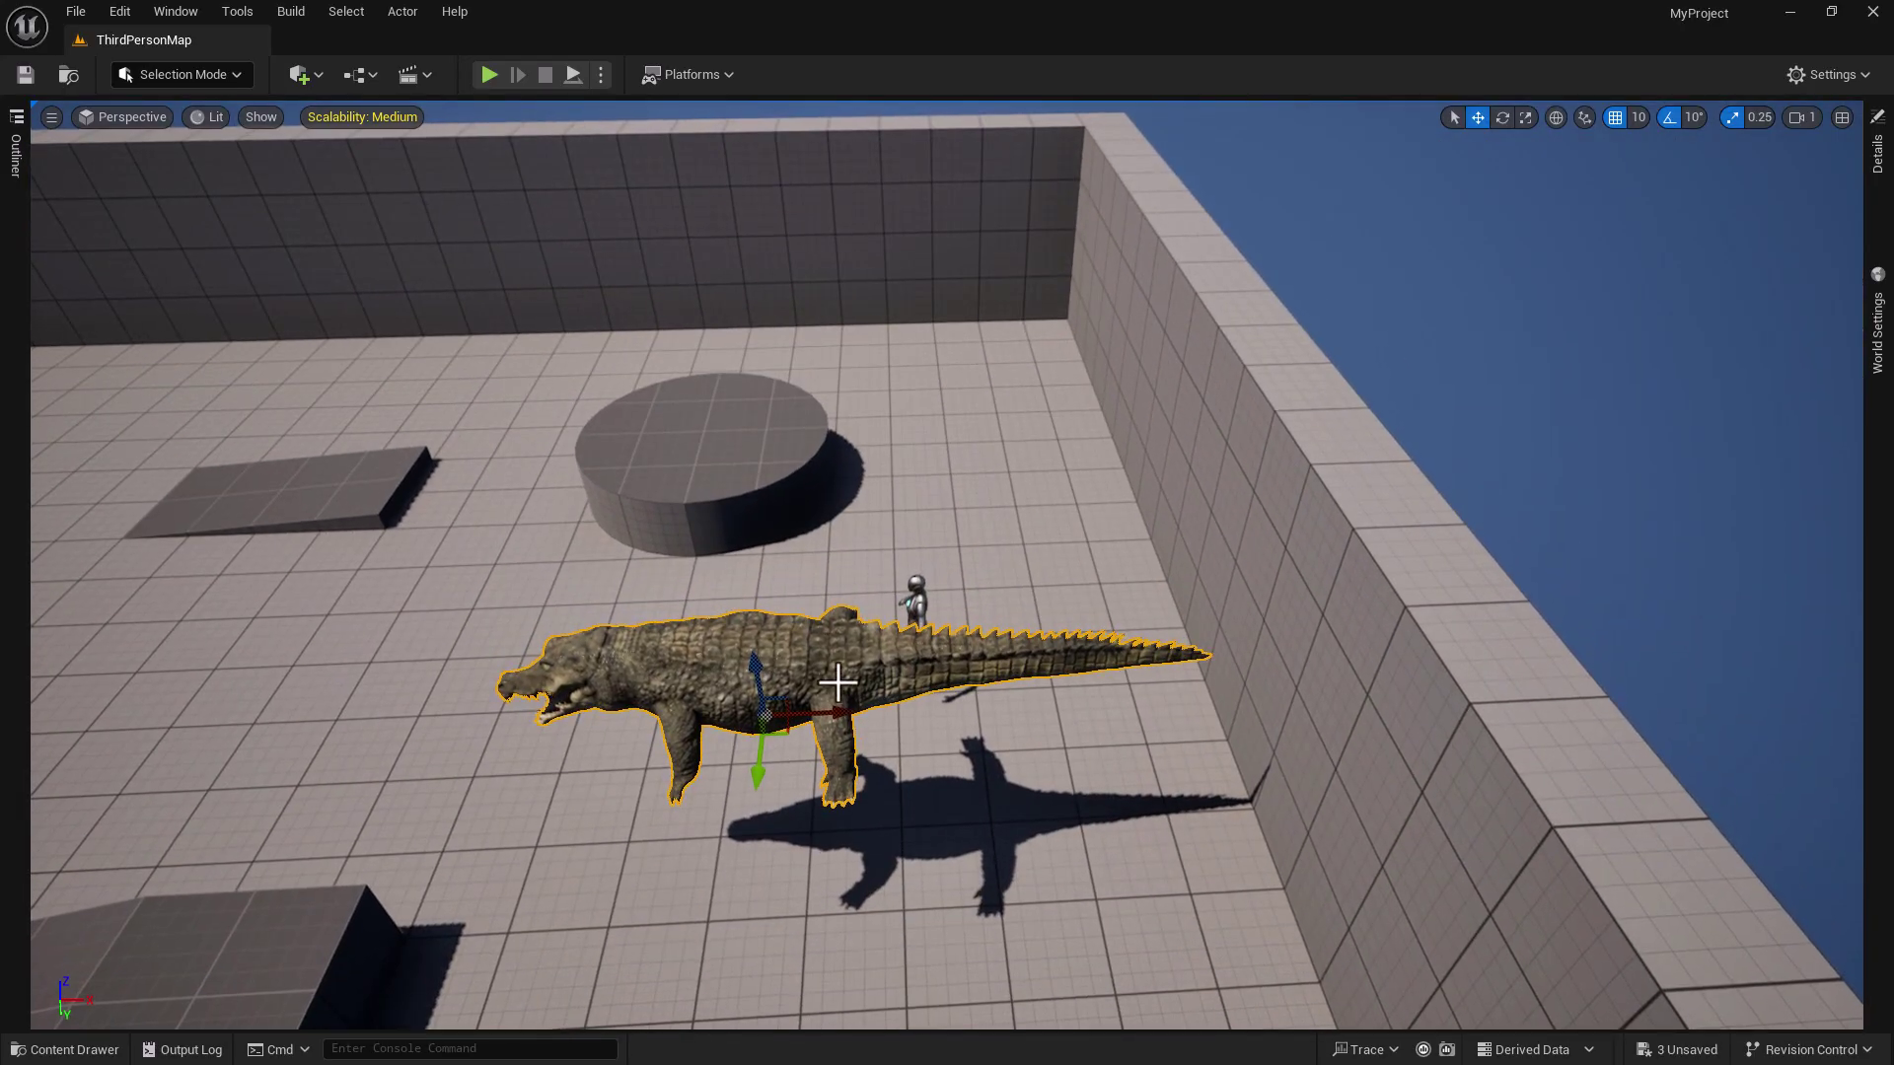
pyautogui.moveTo(760, 675); pyautogui.dragTo(765, 537)
pyautogui.moveTo(736, 711); pyautogui.dragTo(1118, 647, button='right')
pyautogui.scroll(-3, 1083, 612)
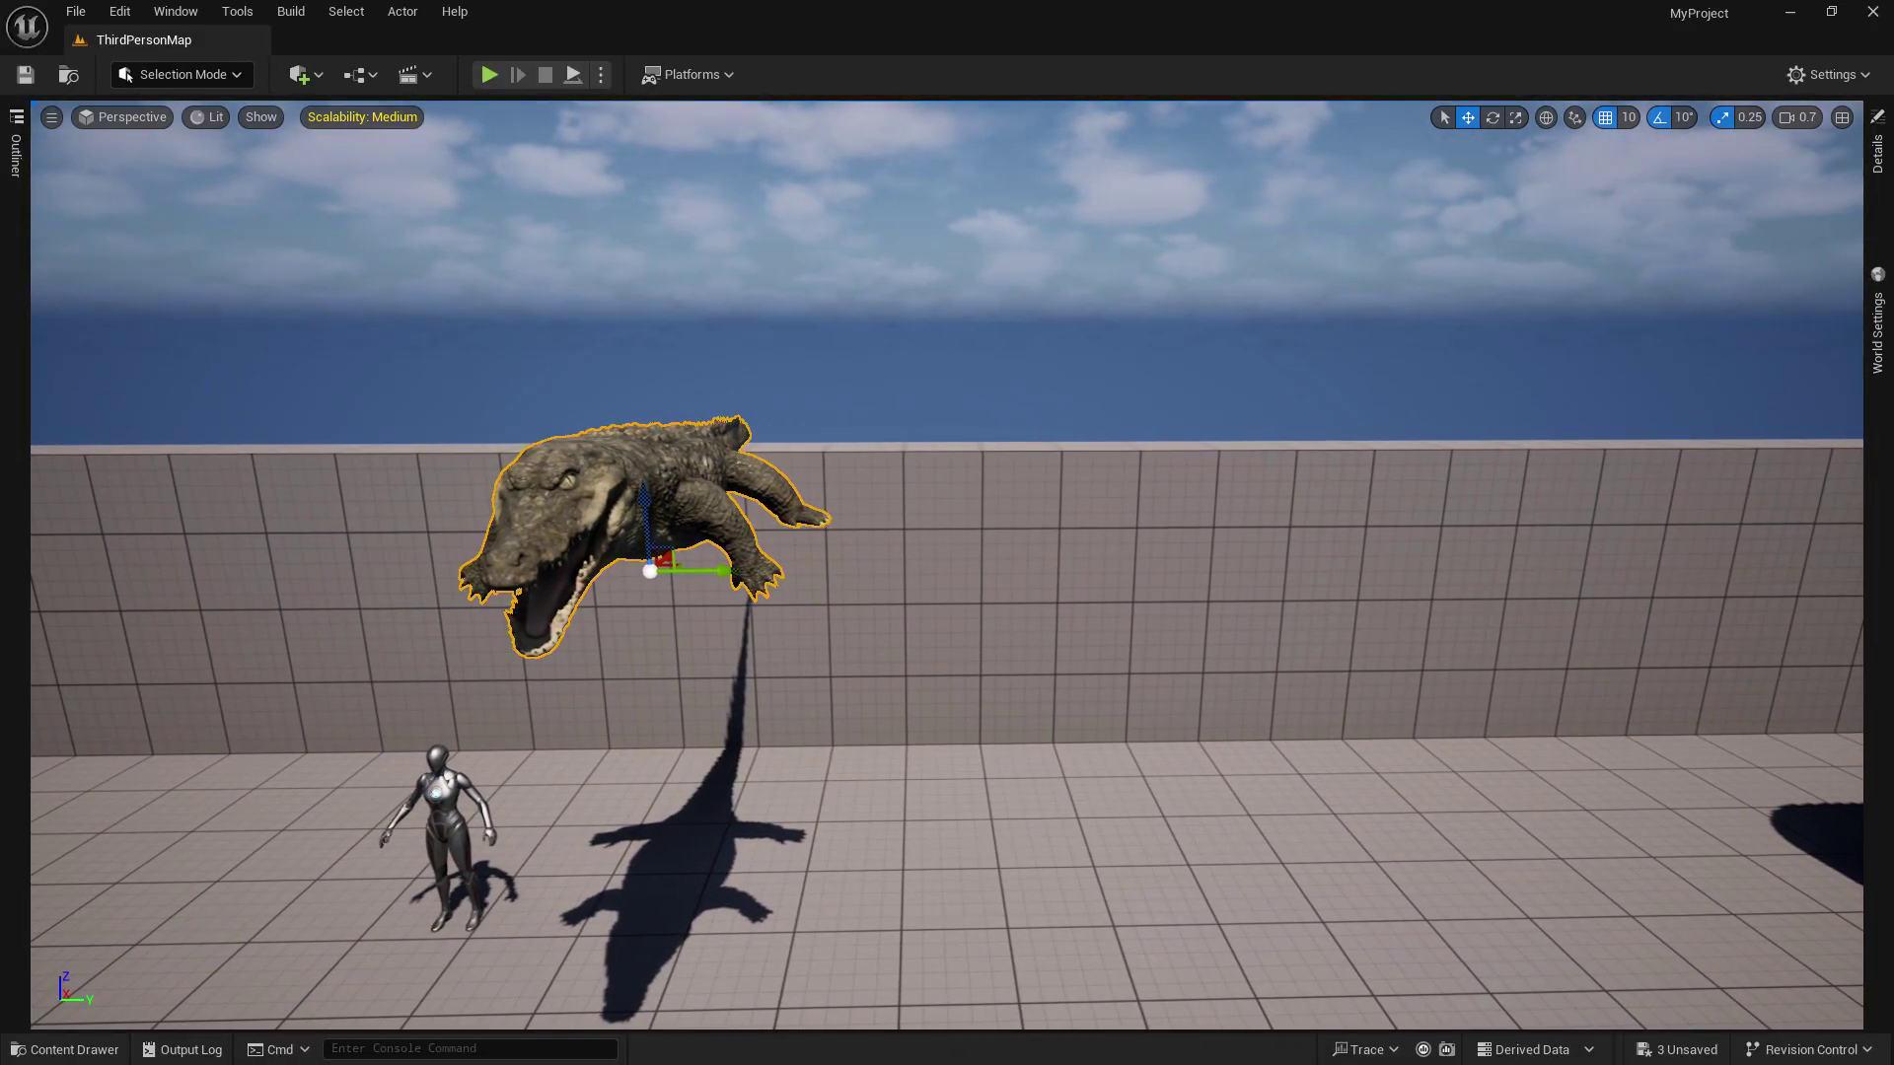
# - Add a Cube shape to the level beside the raised crocodile
pyautogui.click(312, 77)
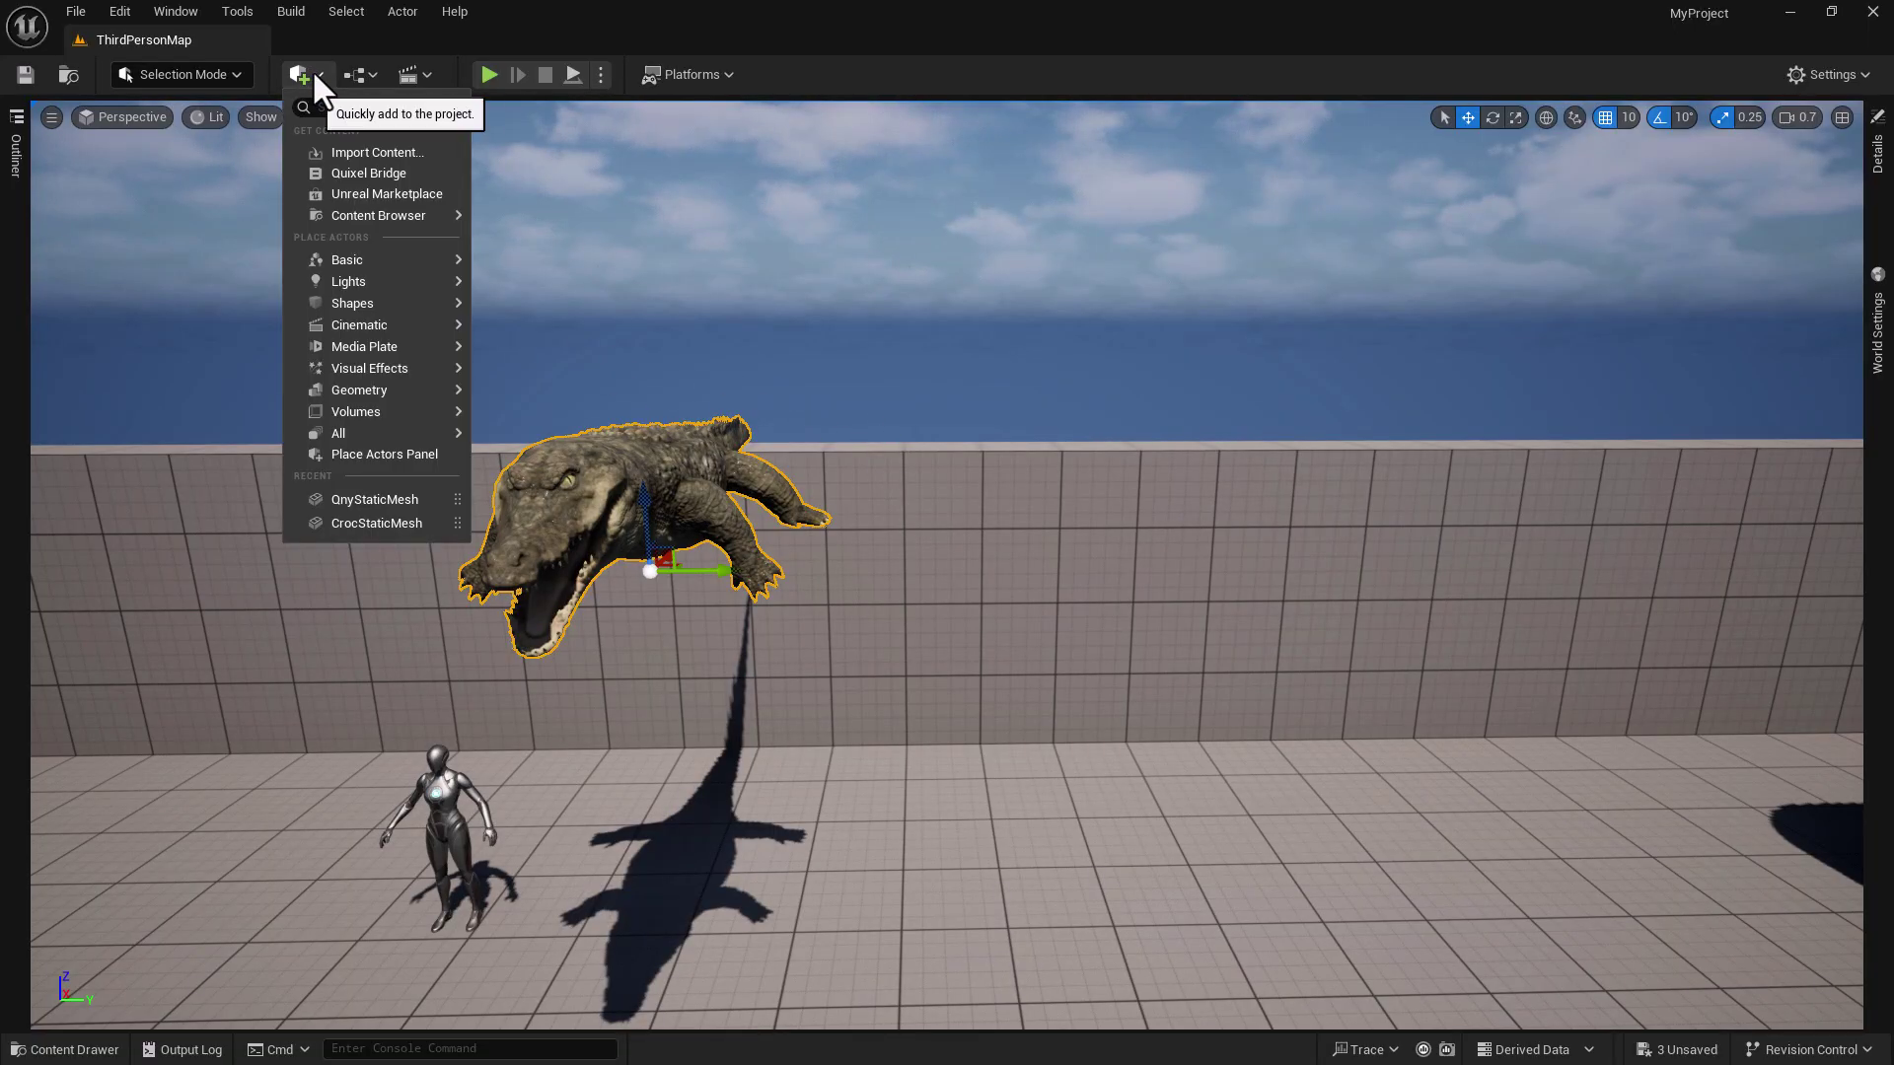
pyautogui.moveTo(365, 306)
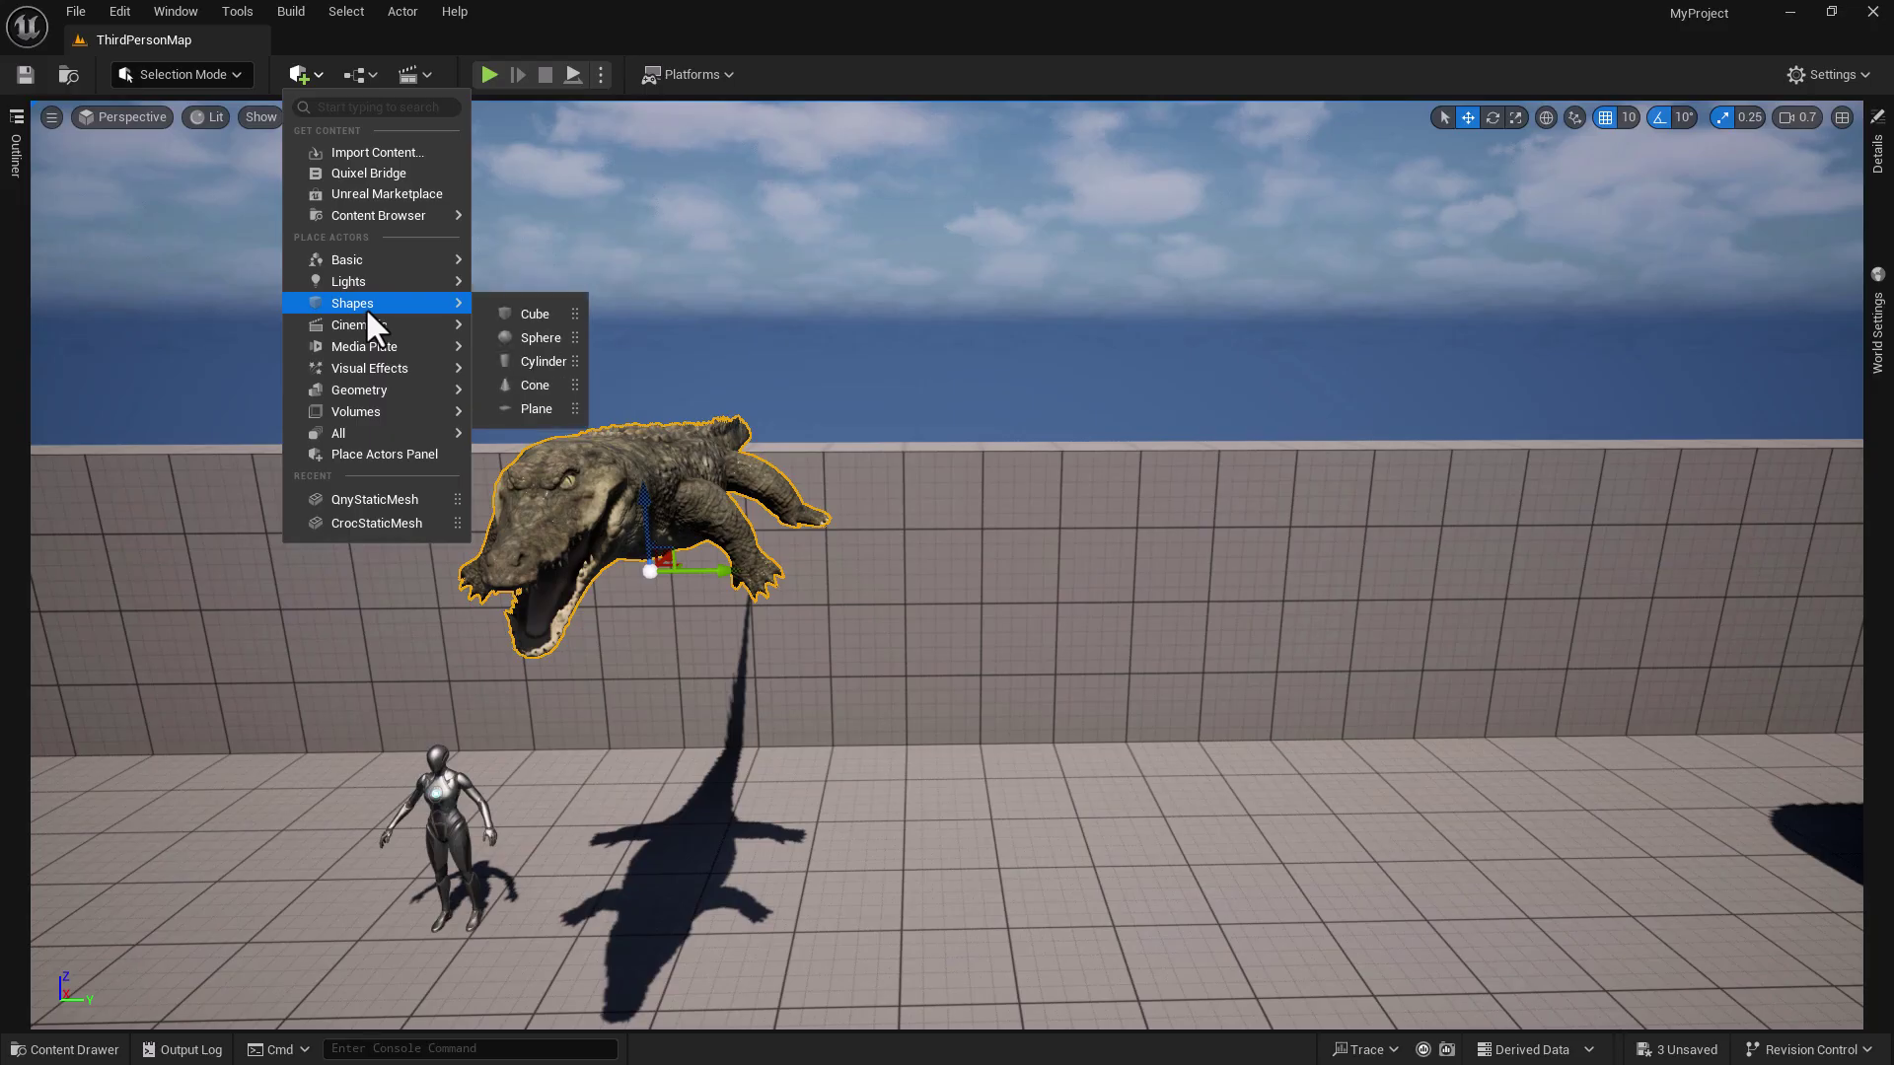
pyautogui.moveTo(520, 313); pyautogui.dragTo(788, 531)
pyautogui.press('d')
pyautogui.moveTo(869, 571); pyautogui.dragTo(770, 568, button='right')
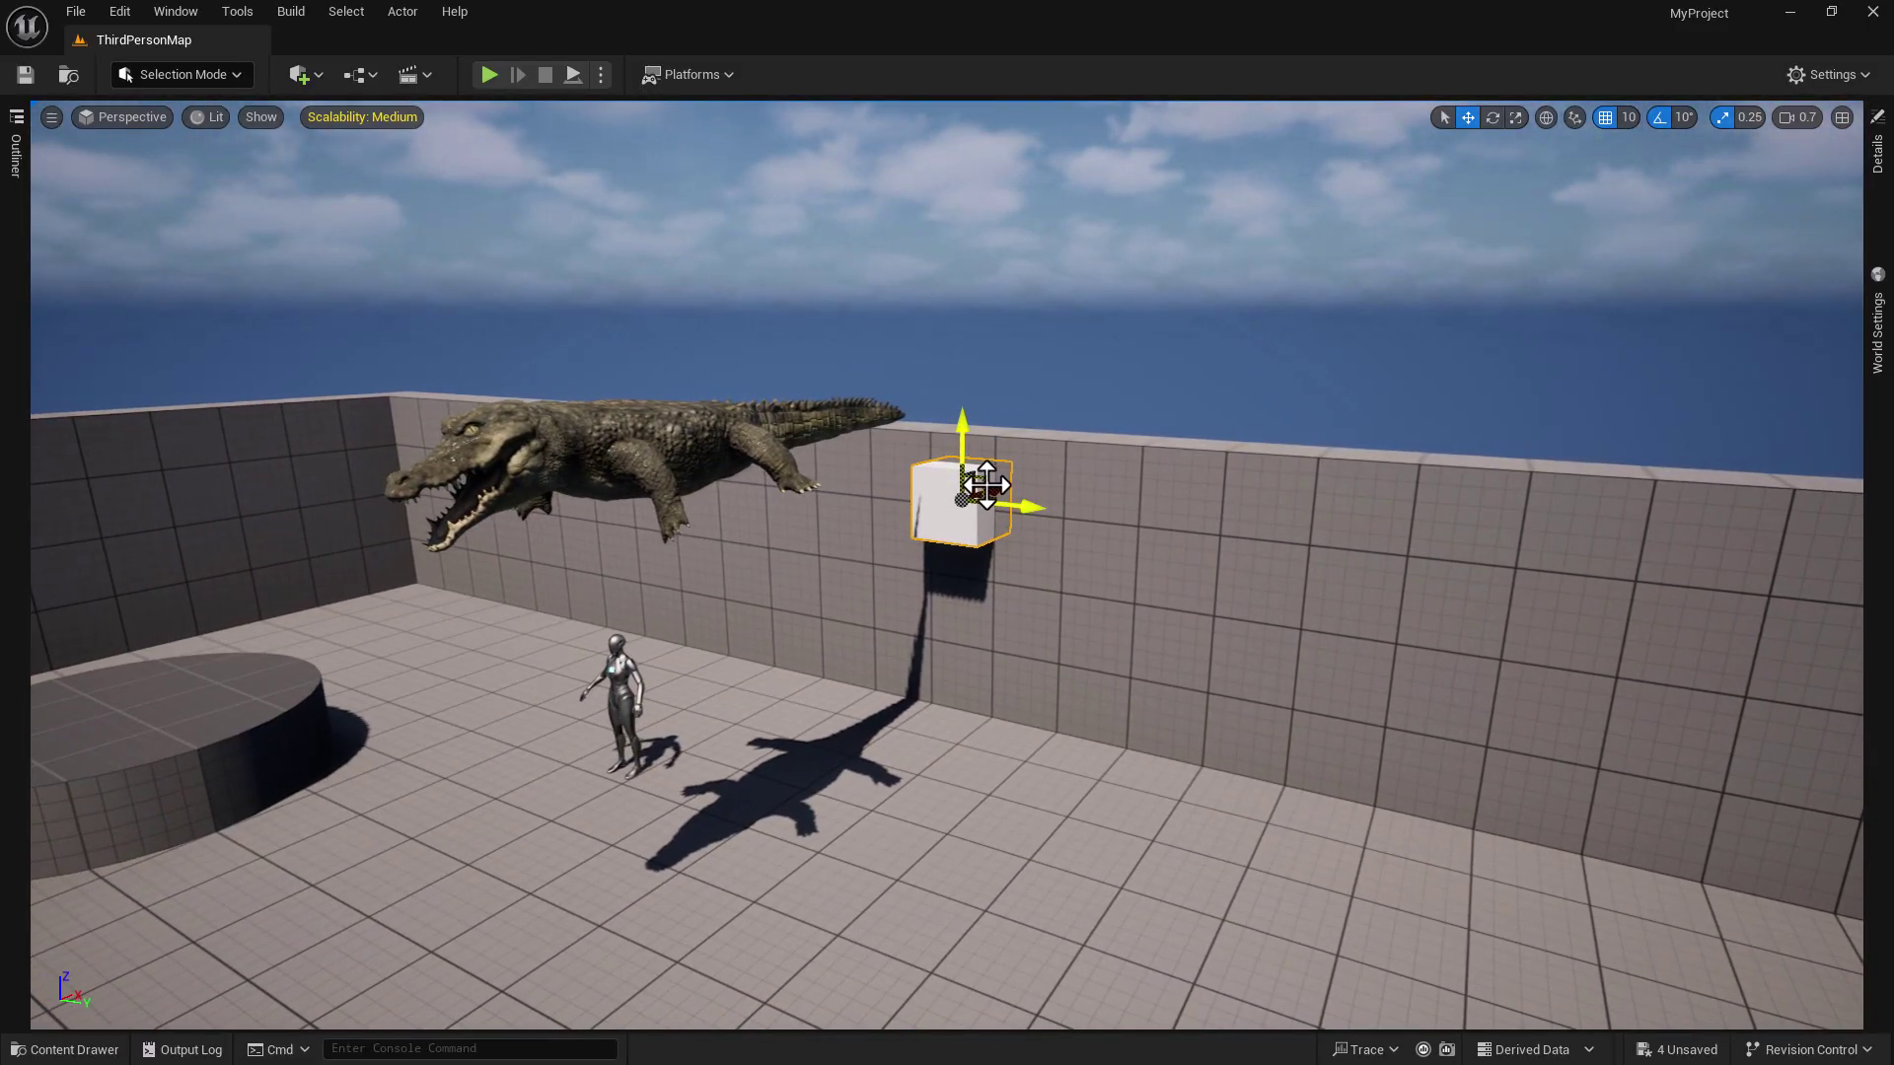
# - Move the cube into the front of the crocodile's body and centre it across the body's width
pyautogui.moveTo(999, 490); pyautogui.dragTo(739, 582)
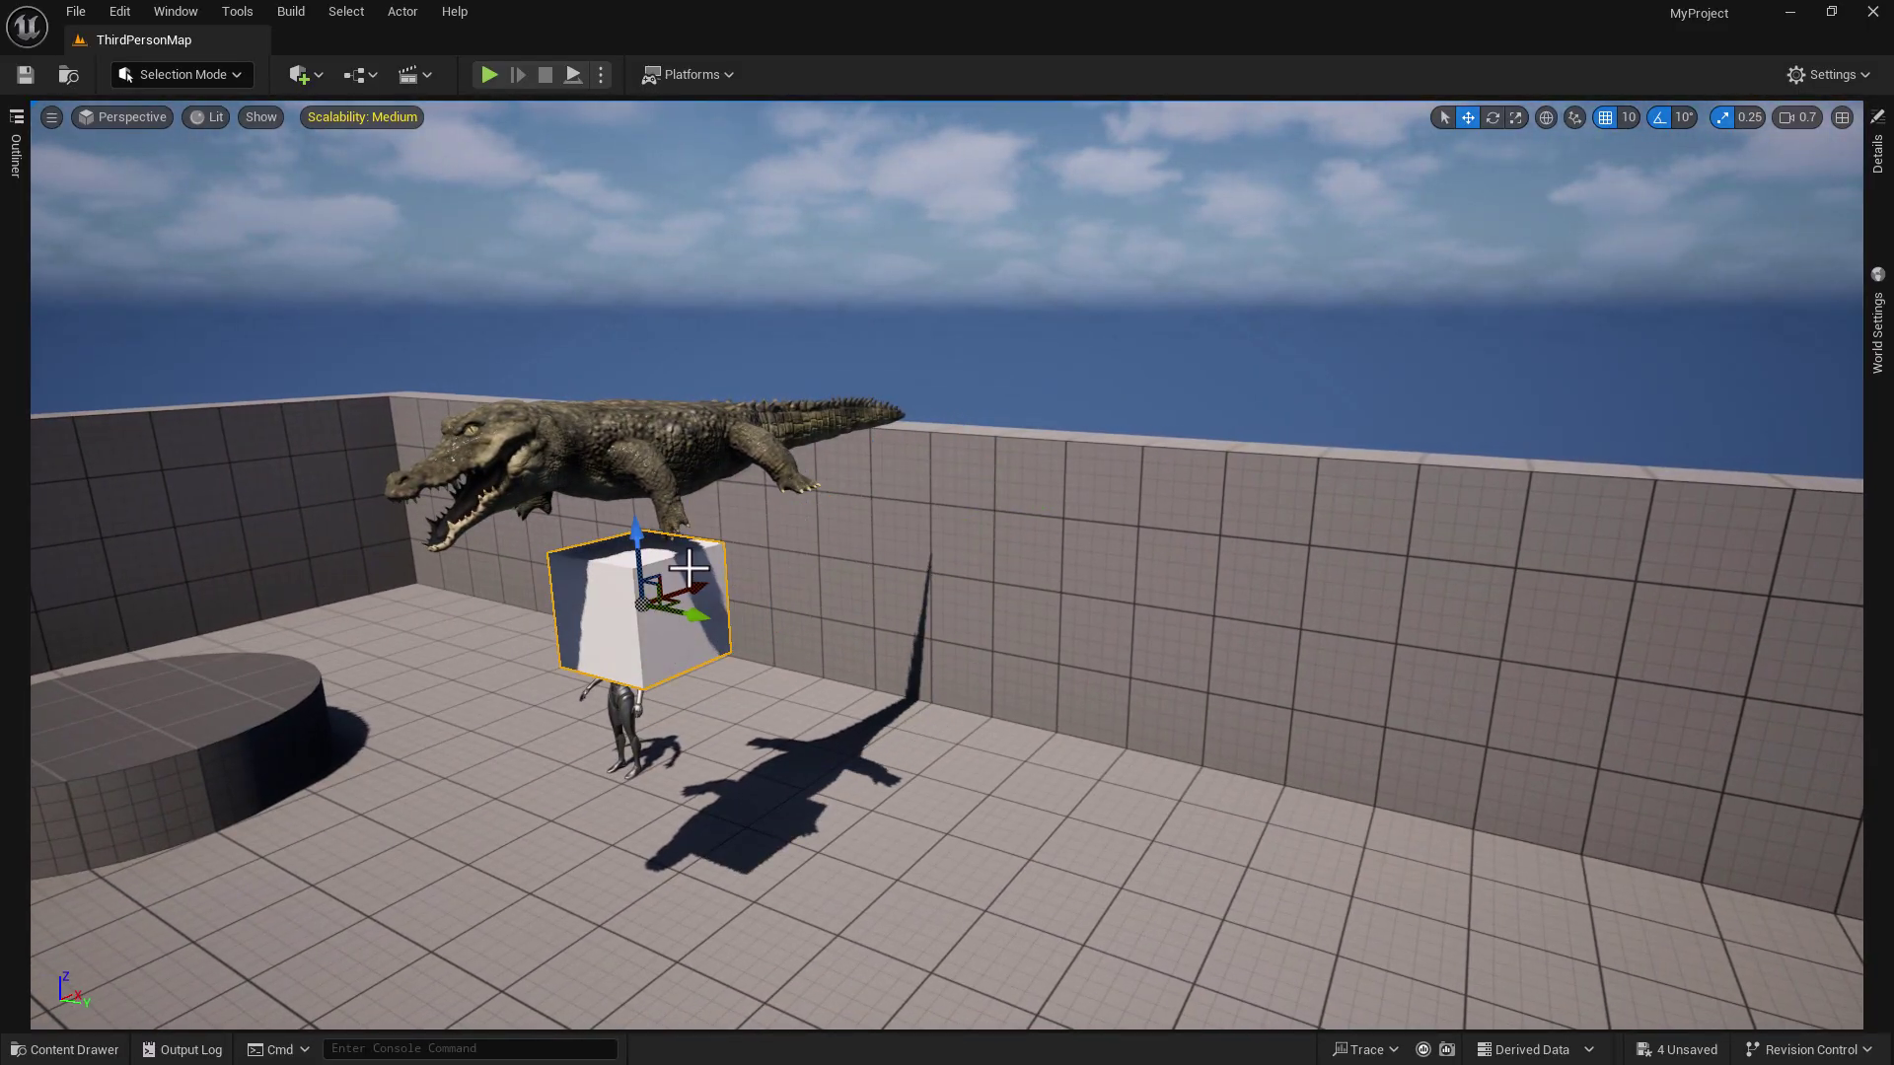
pyautogui.moveTo(637, 552); pyautogui.dragTo(626, 407)
pyautogui.moveTo(642, 562); pyautogui.dragTo(837, 465, button='right')
pyautogui.press('a')
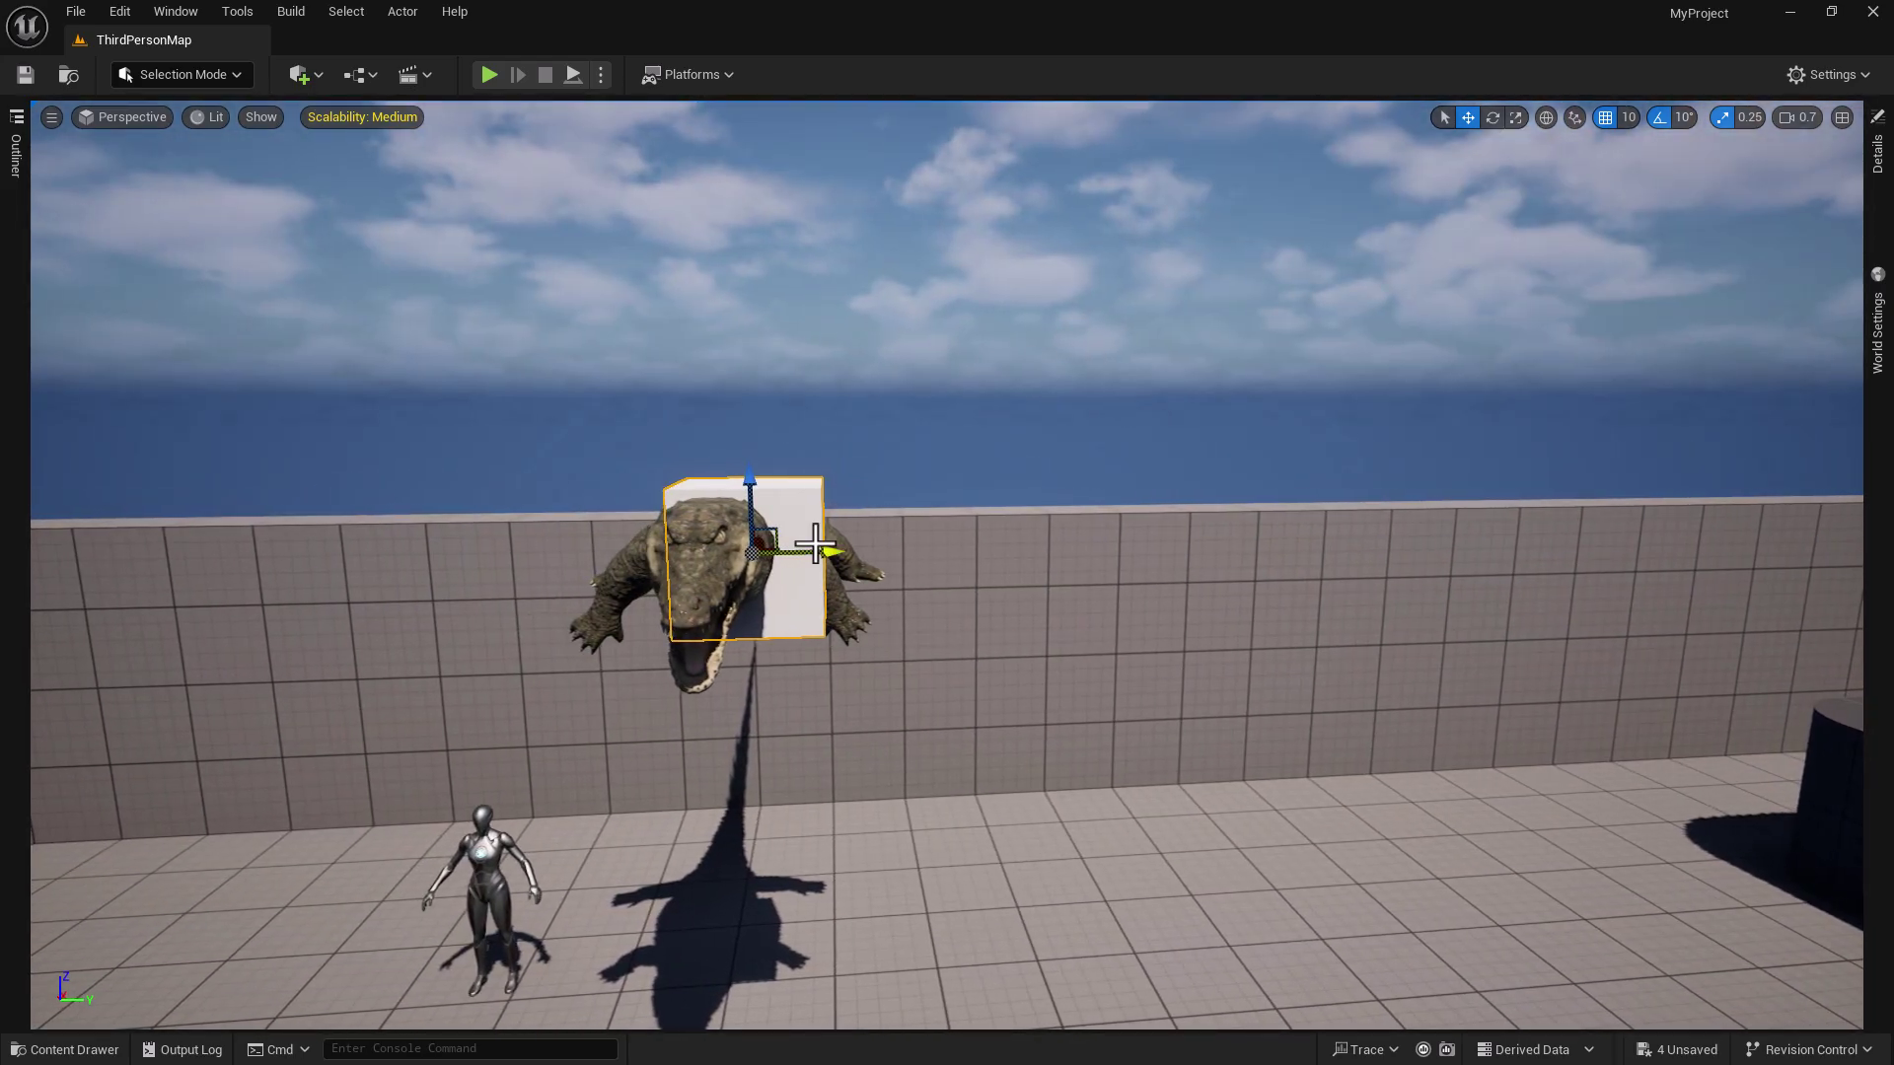
pyautogui.moveTo(817, 549); pyautogui.dragTo(779, 552)
pyautogui.moveTo(791, 584); pyautogui.dragTo(740, 684, button='right')
pyautogui.press('w')
pyautogui.press('d')
pyautogui.press('e')
pyautogui.press('a')
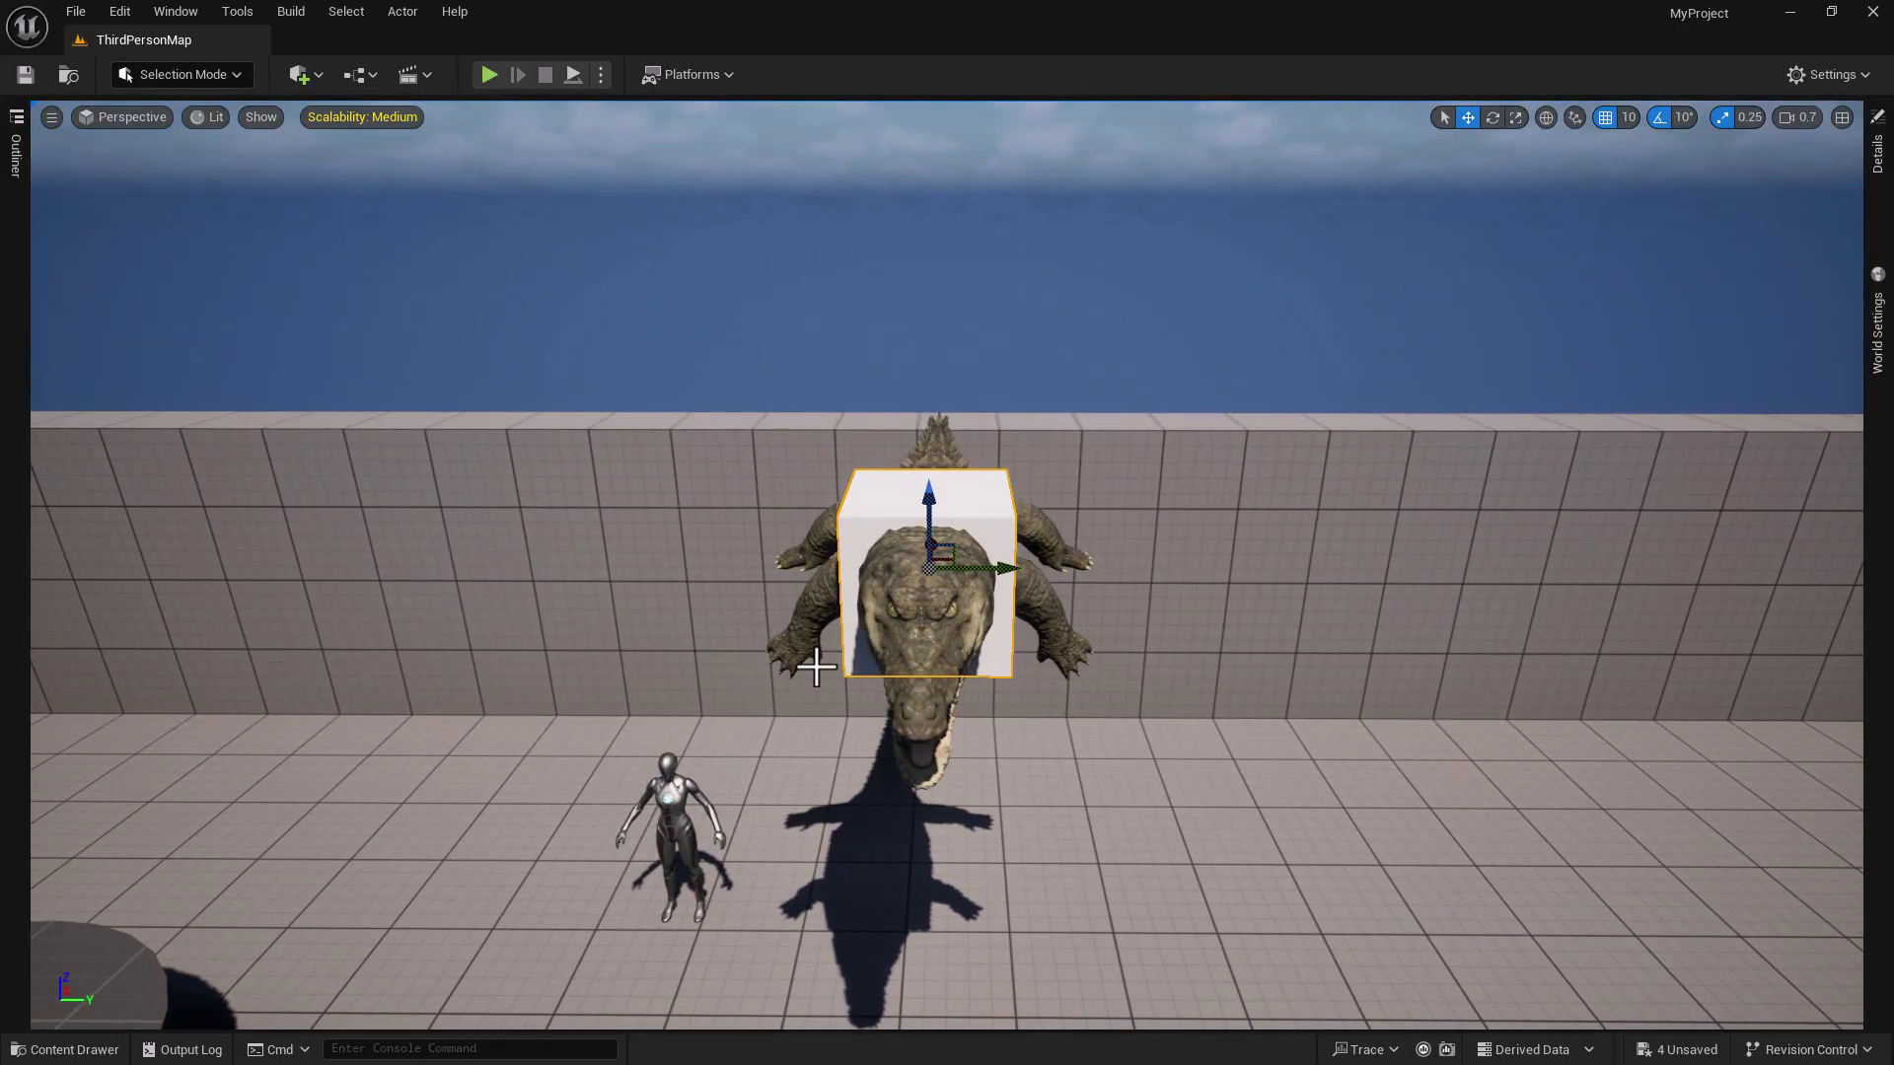
# - Scale the cube along the crocodile's length into a long box that encloses its head and most of its tail
pyautogui.press('r')
pyautogui.press('d')
pyautogui.moveTo(1205, 687); pyautogui.dragTo(850, 655, button='right')
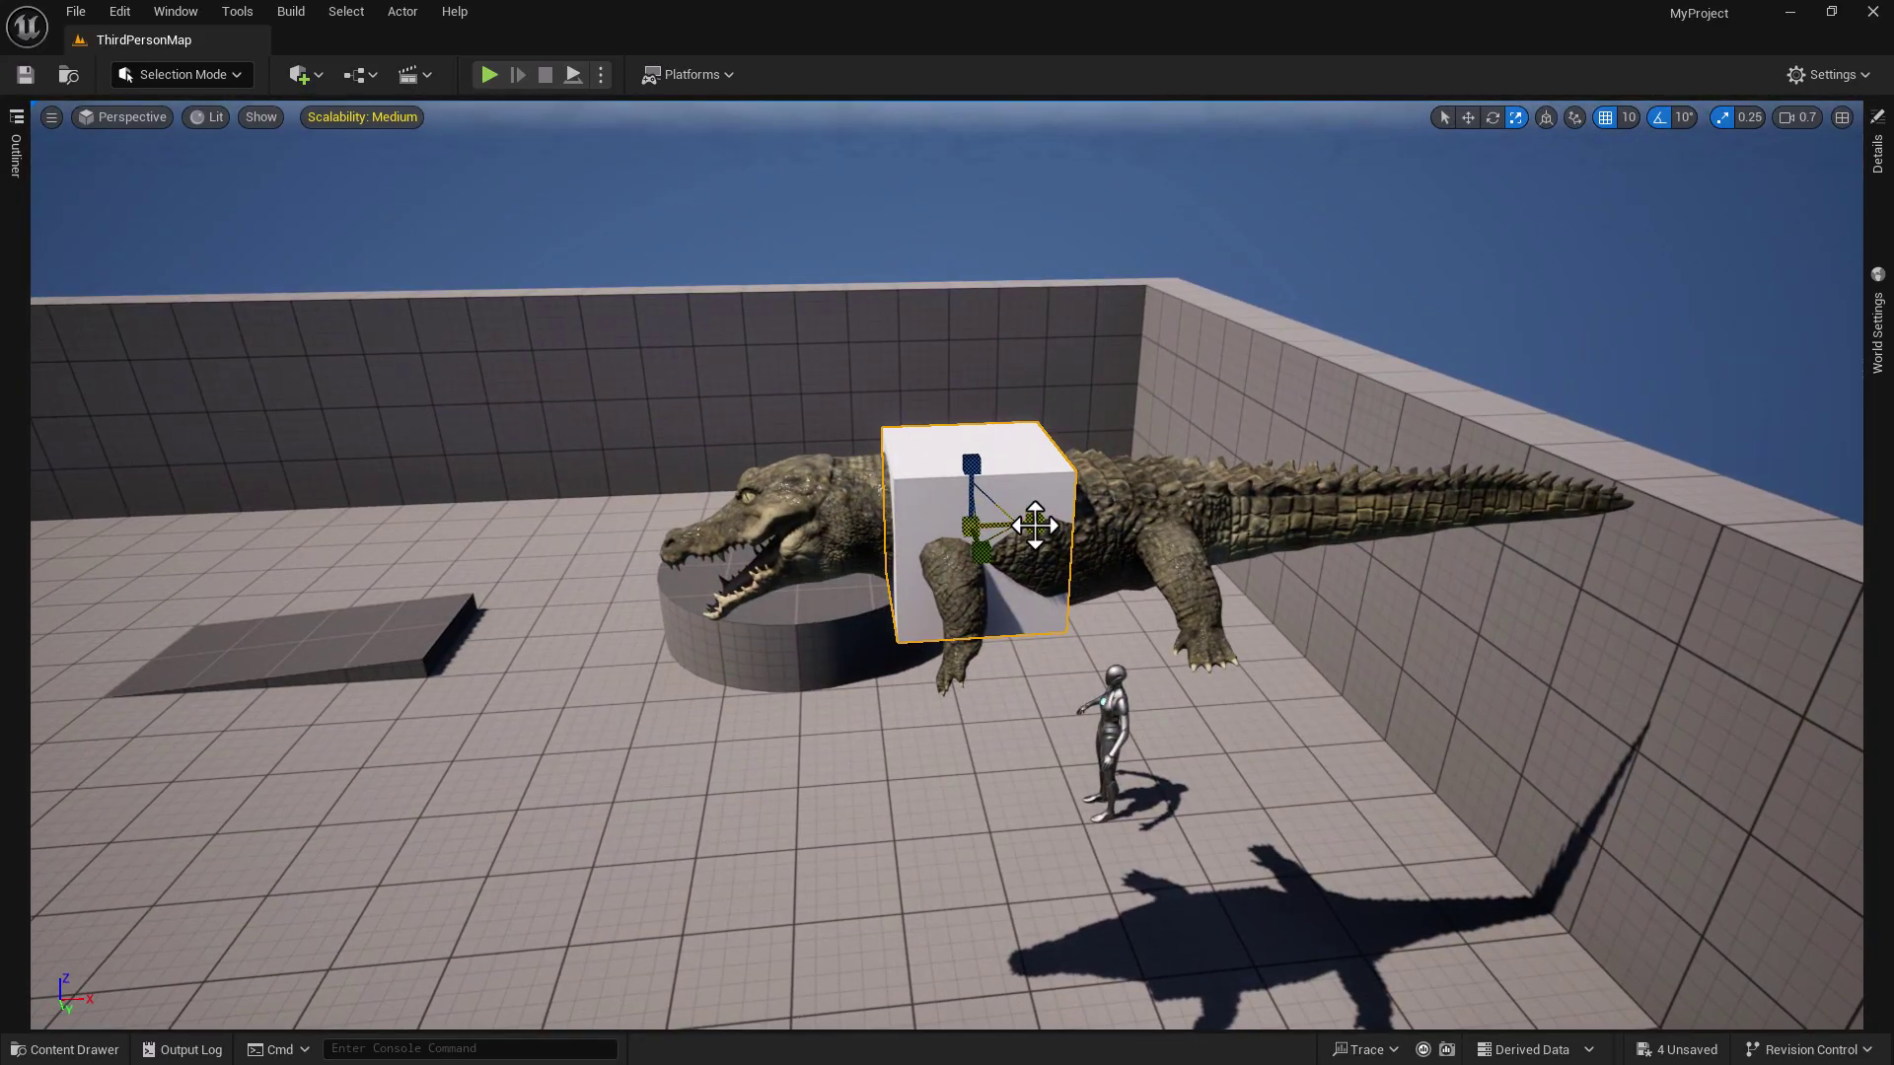
pyautogui.moveTo(1036, 524); pyautogui.dragTo(1183, 514)
pyautogui.moveTo(892, 555); pyautogui.dragTo(862, 581)
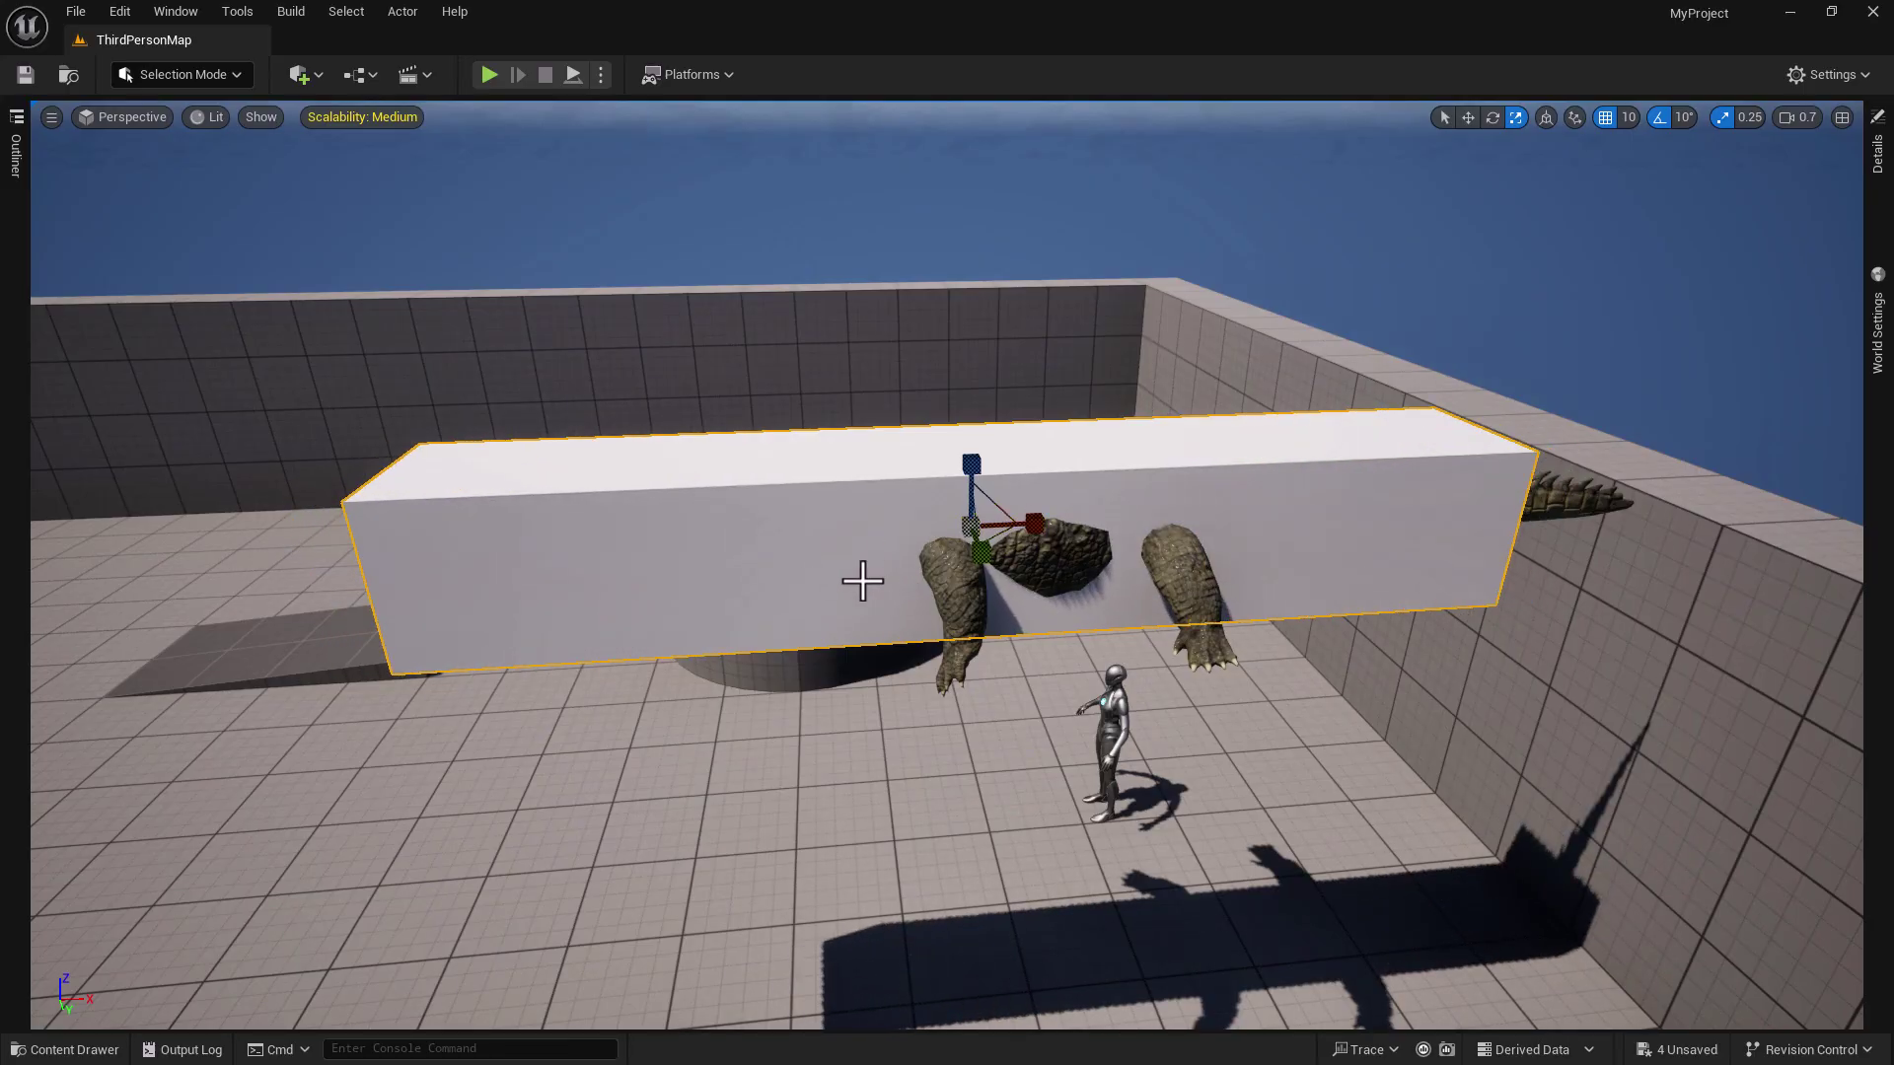
# - Move the crocodile forward lengthwise so its head and tail both lie inside the long box
pyautogui.click(952, 577)
pyautogui.press('w')
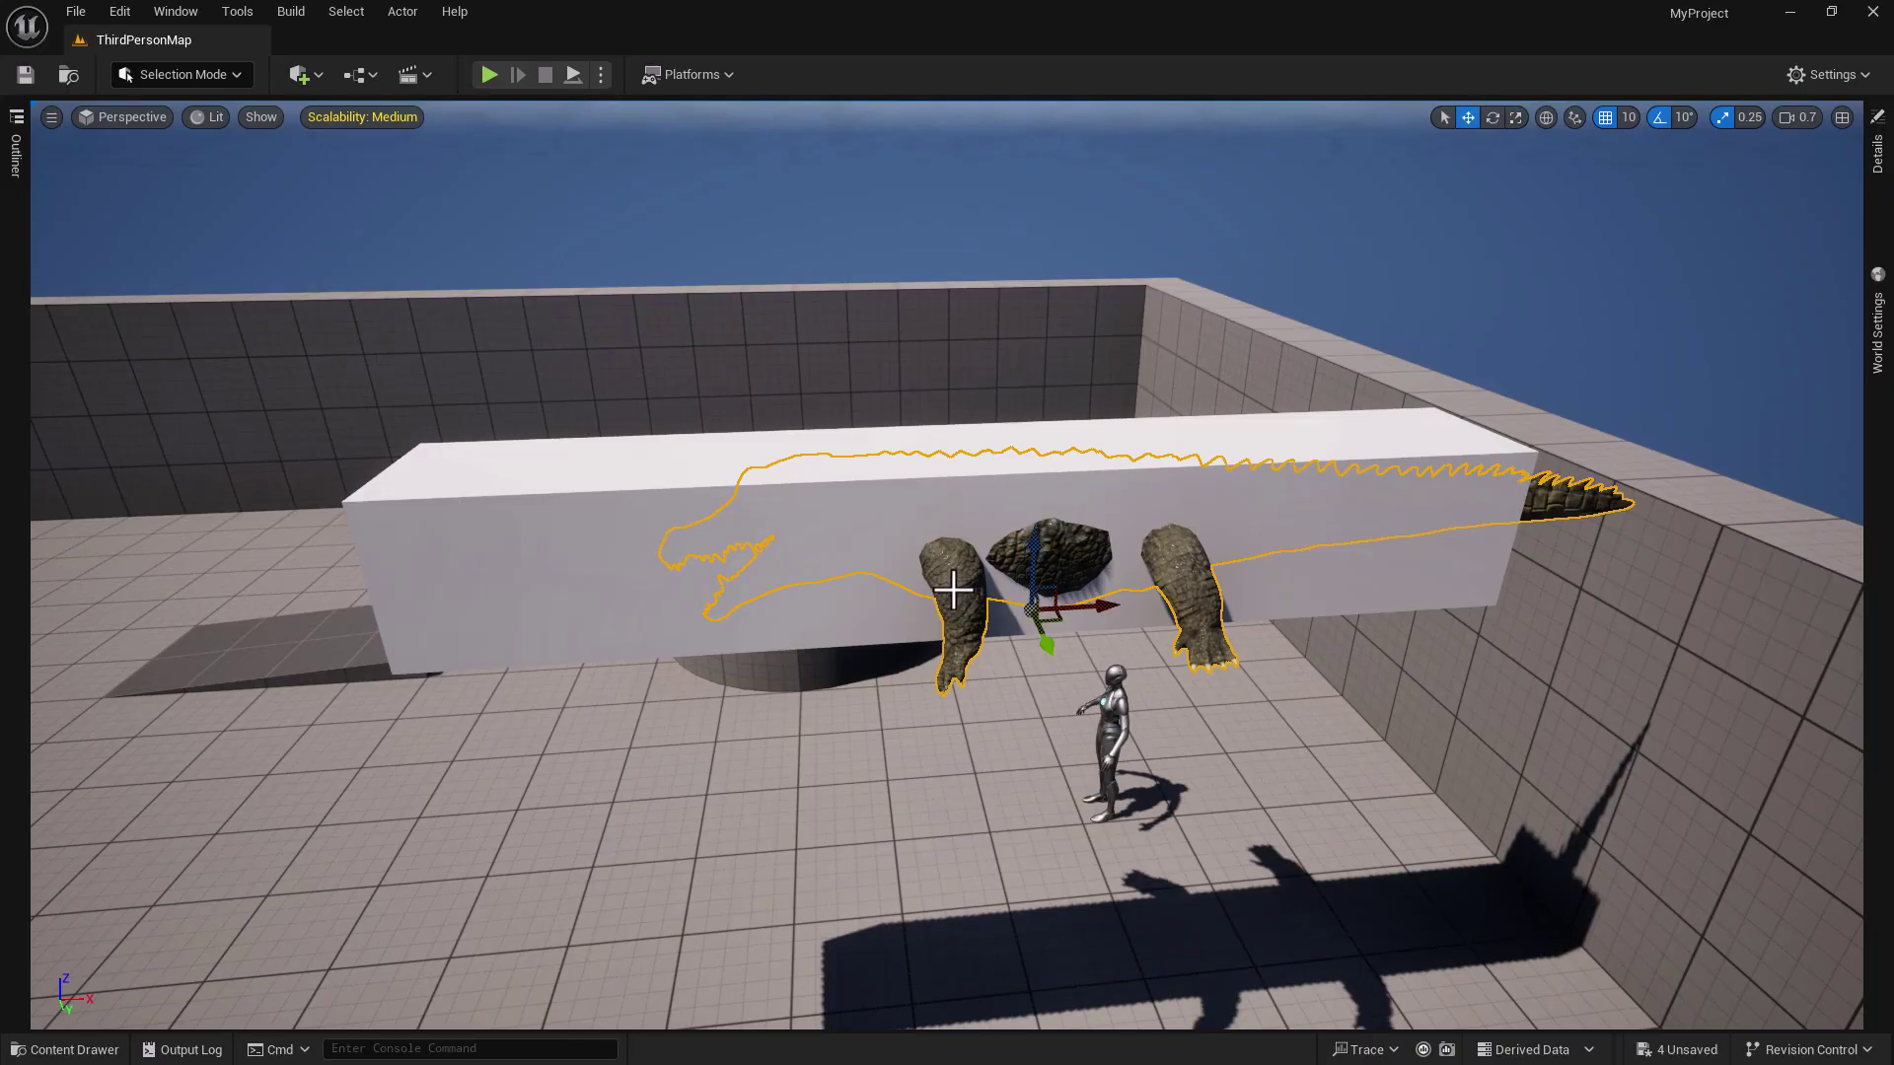
pyautogui.moveTo(1048, 601); pyautogui.dragTo(904, 606)
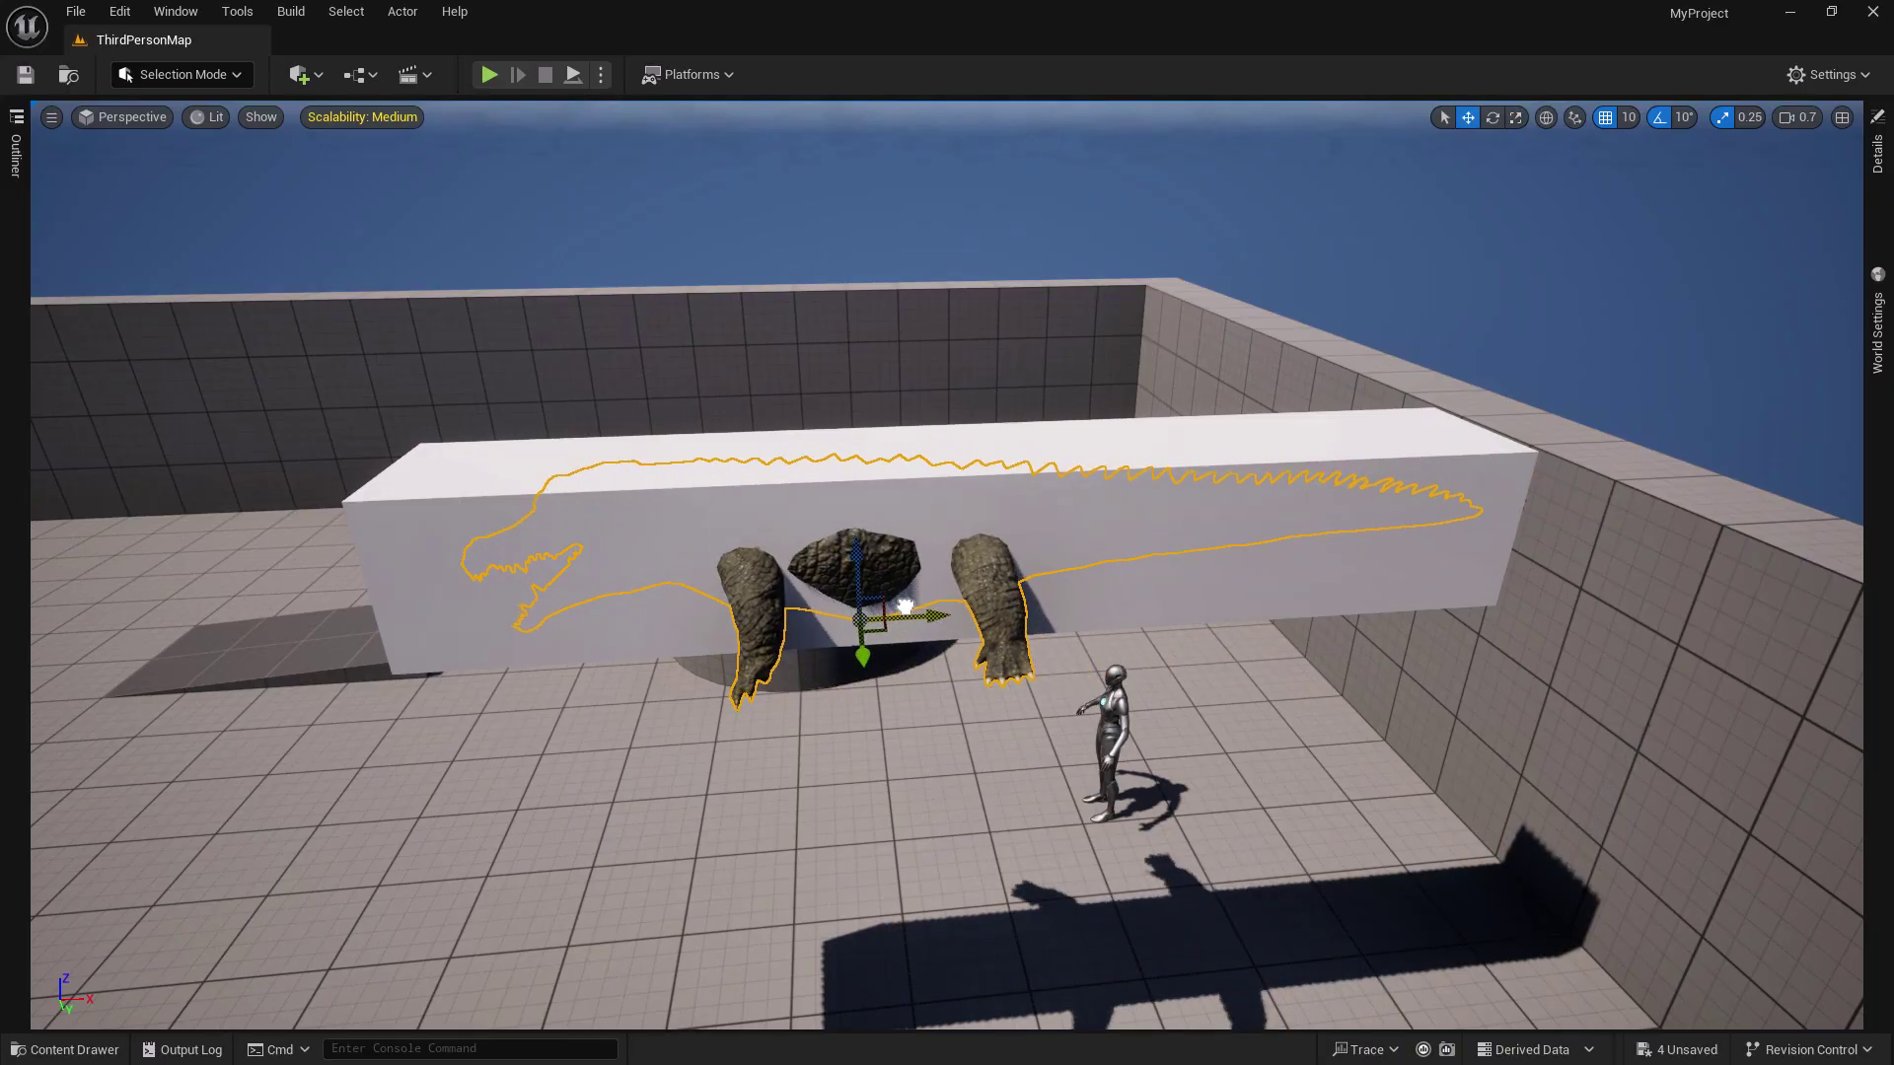
# - Scale the box sideways so it is wide enough to cover the crocodile's legs
pyautogui.press('a')
pyautogui.moveTo(823, 639); pyautogui.dragTo(846, 639, button='right')
pyautogui.click(856, 646)
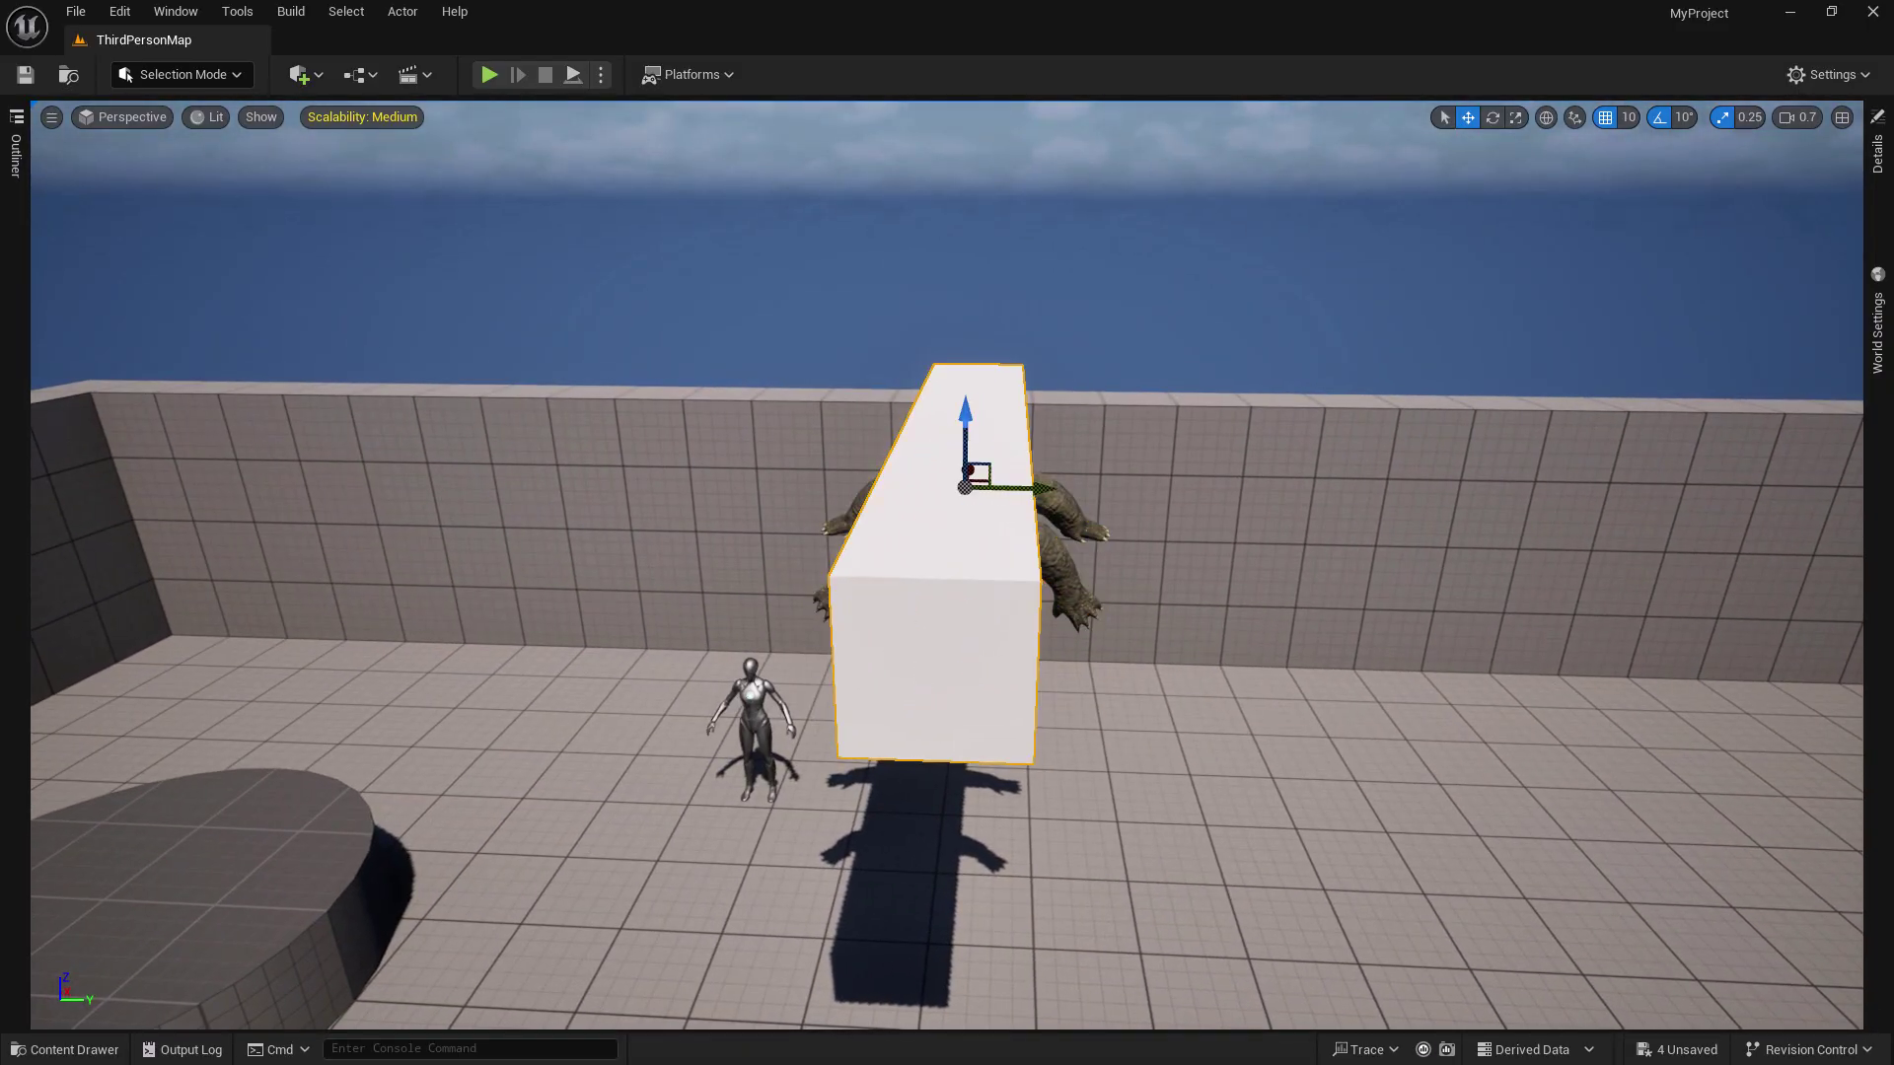
pyautogui.press('r')
pyautogui.moveTo(1028, 485); pyautogui.dragTo(1144, 487)
pyautogui.moveTo(1046, 505); pyautogui.dragTo(710, 432, button='right')
pyautogui.press('d')
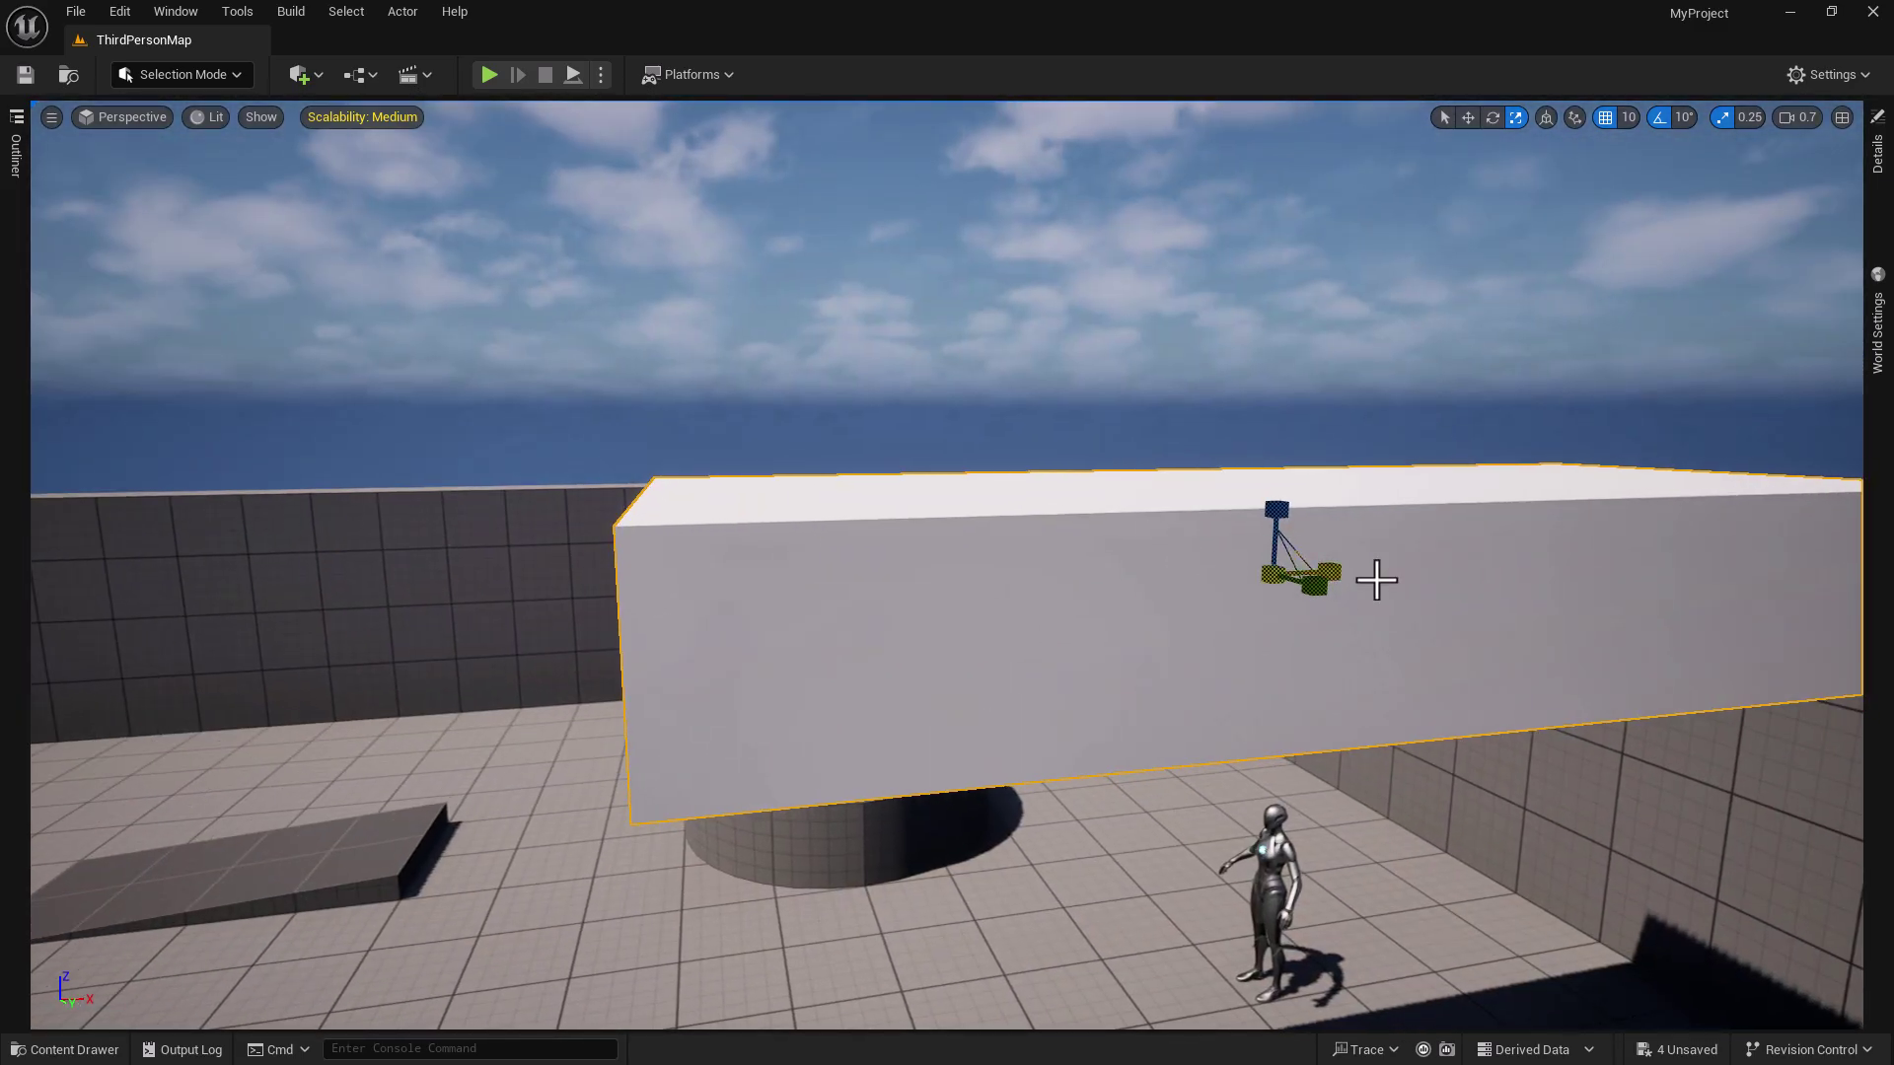
# - Resize the box horizontally so the crocodile's head protrudes from its front face, and inspect the fit from the front
pyautogui.moveTo(1327, 572); pyautogui.dragTo(1527, 560)
pyautogui.press('w')
pyautogui.moveTo(1528, 560); pyautogui.dragTo(1617, 591, button='right')
pyautogui.press('a')
pyautogui.press('w')
pyautogui.press('s')
pyautogui.press('d')
pyautogui.moveTo(1745, 705); pyautogui.dragTo(1382, 753, button='right')
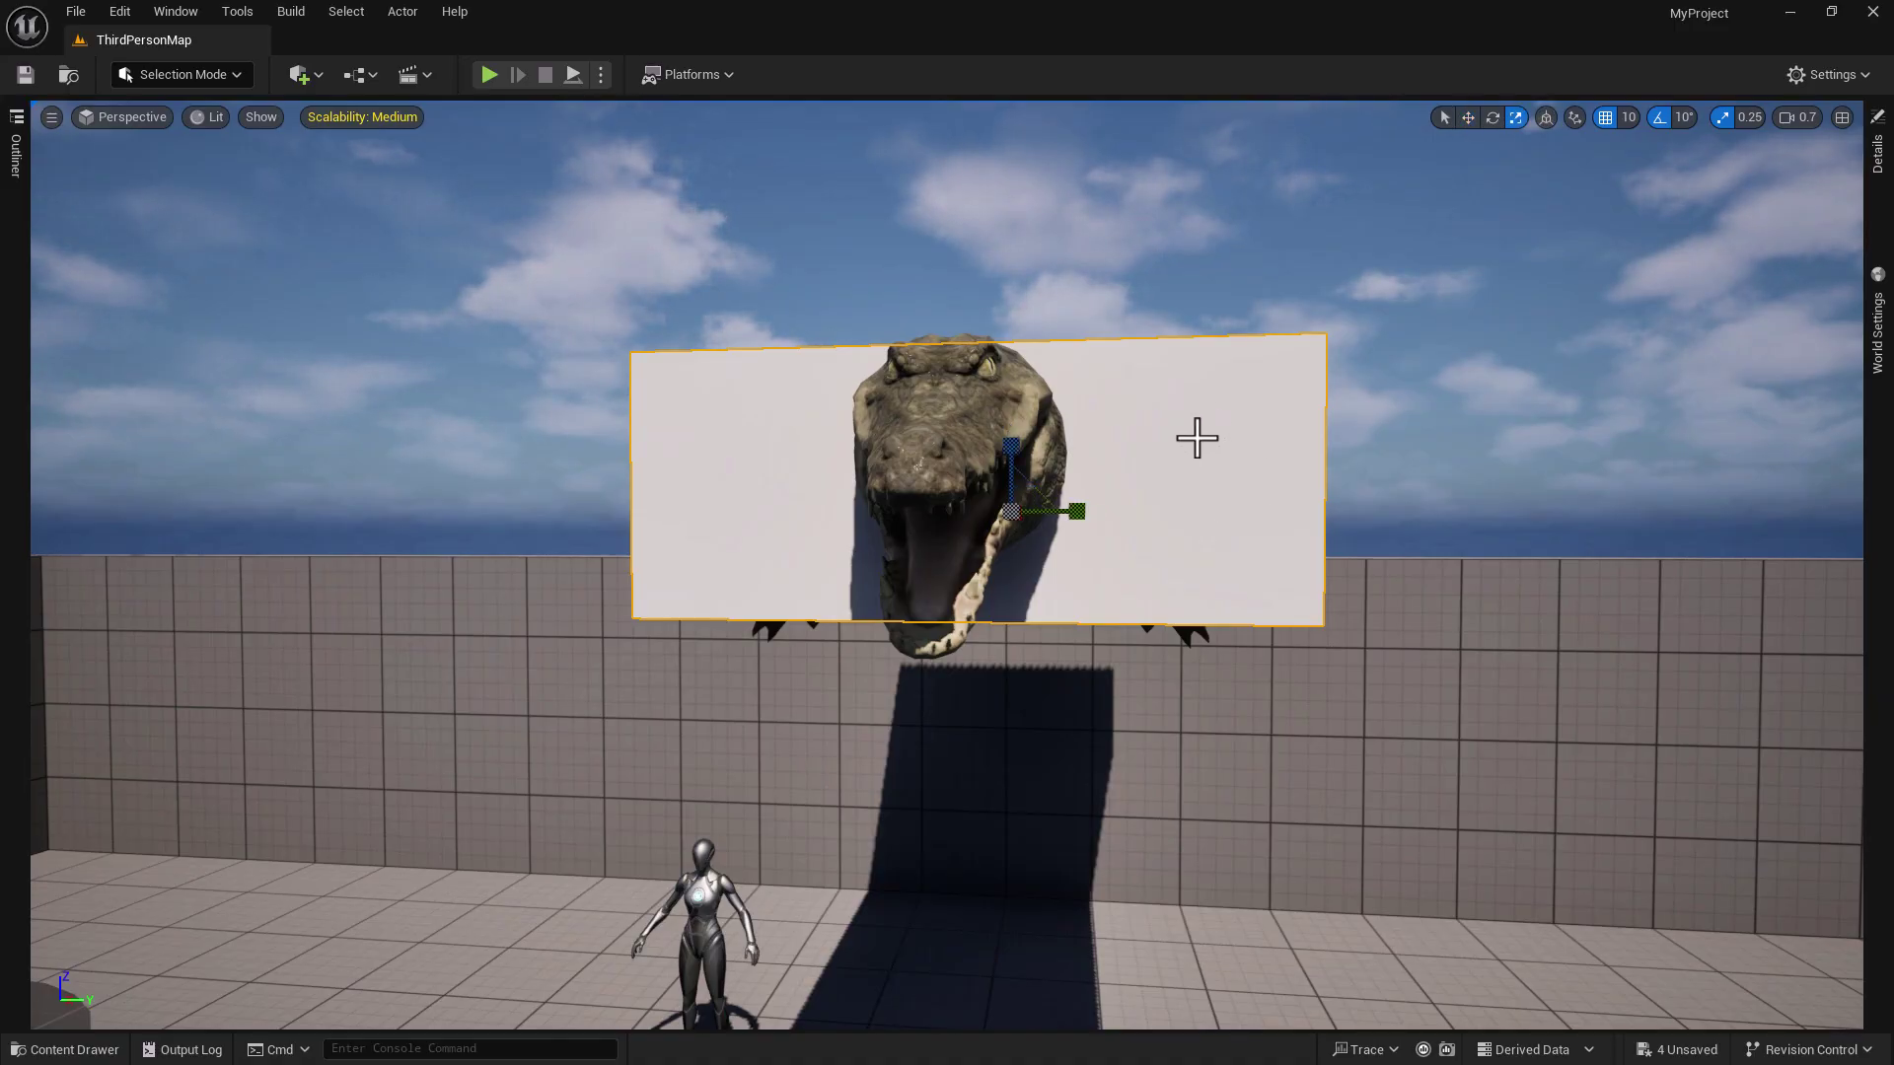
# - Scale the crocodile's box vertically to a height scale of 2.0 so it fully encloses the legs
pyautogui.moveTo(1009, 446); pyautogui.dragTo(1009, 373)
pyautogui.moveTo(1097, 680)
pyautogui.mouseDown(button='right')
pyautogui.moveTo(1166, 704)
pyautogui.moveTo(1098, 691)
pyautogui.mouseUp(button='right')
pyautogui.moveTo(913, 745); pyautogui.dragTo(938, 731, button='right')
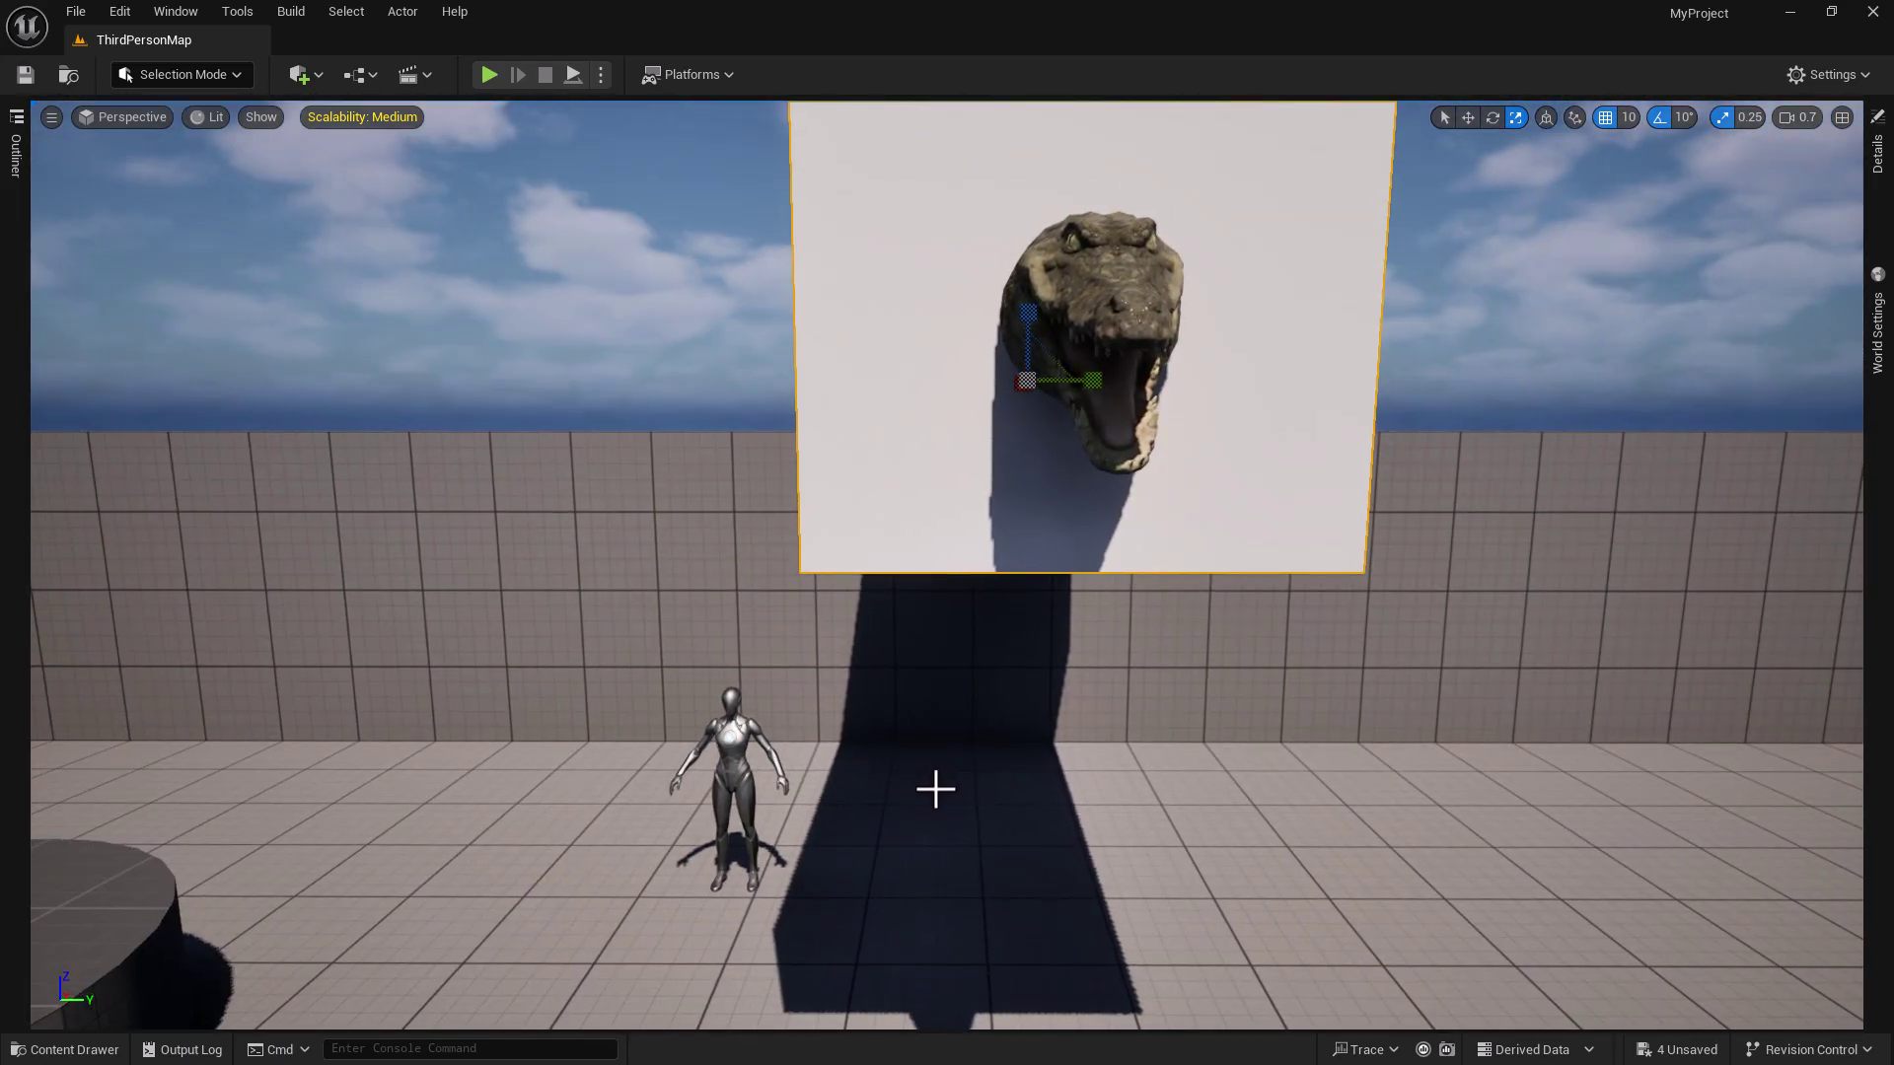
# - Move the mannequin sideways, away from the crocodile's box
pyautogui.moveTo(866, 782); pyautogui.dragTo(884, 722, button='right')
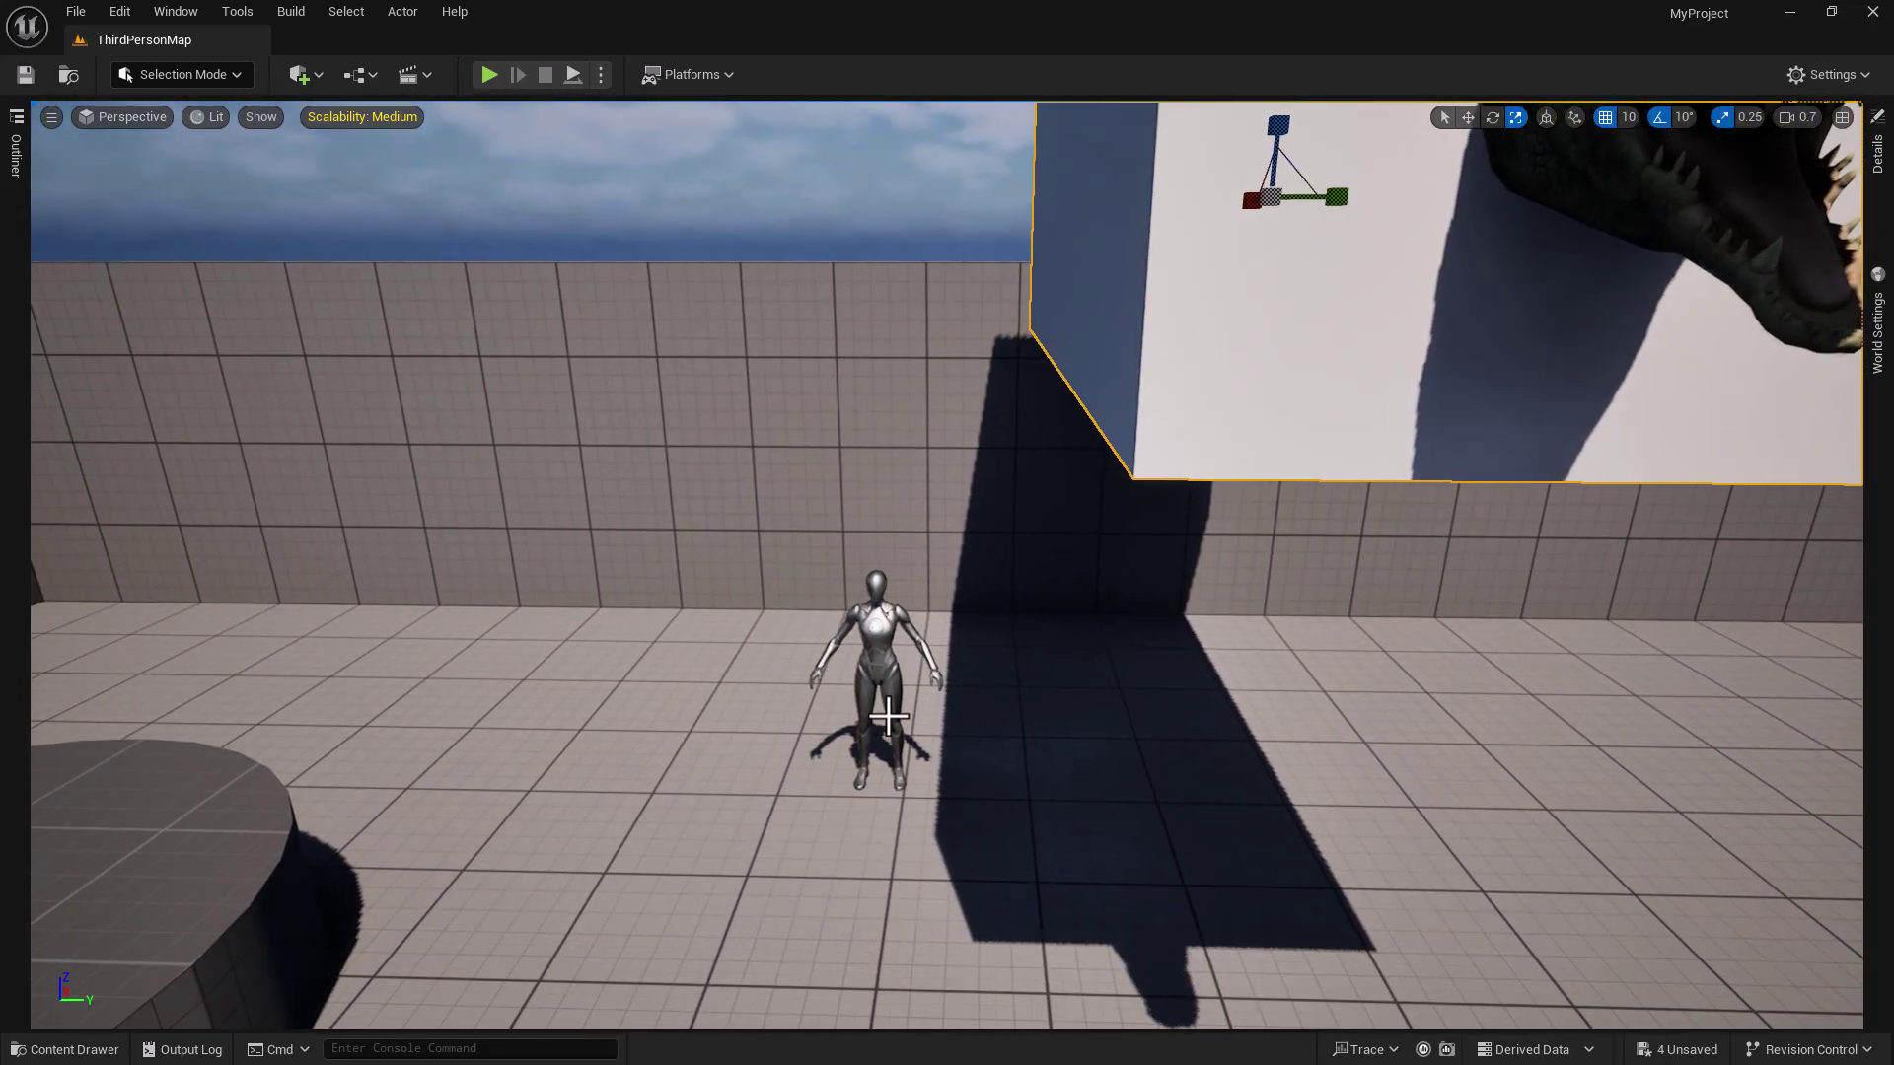
pyautogui.click(870, 646)
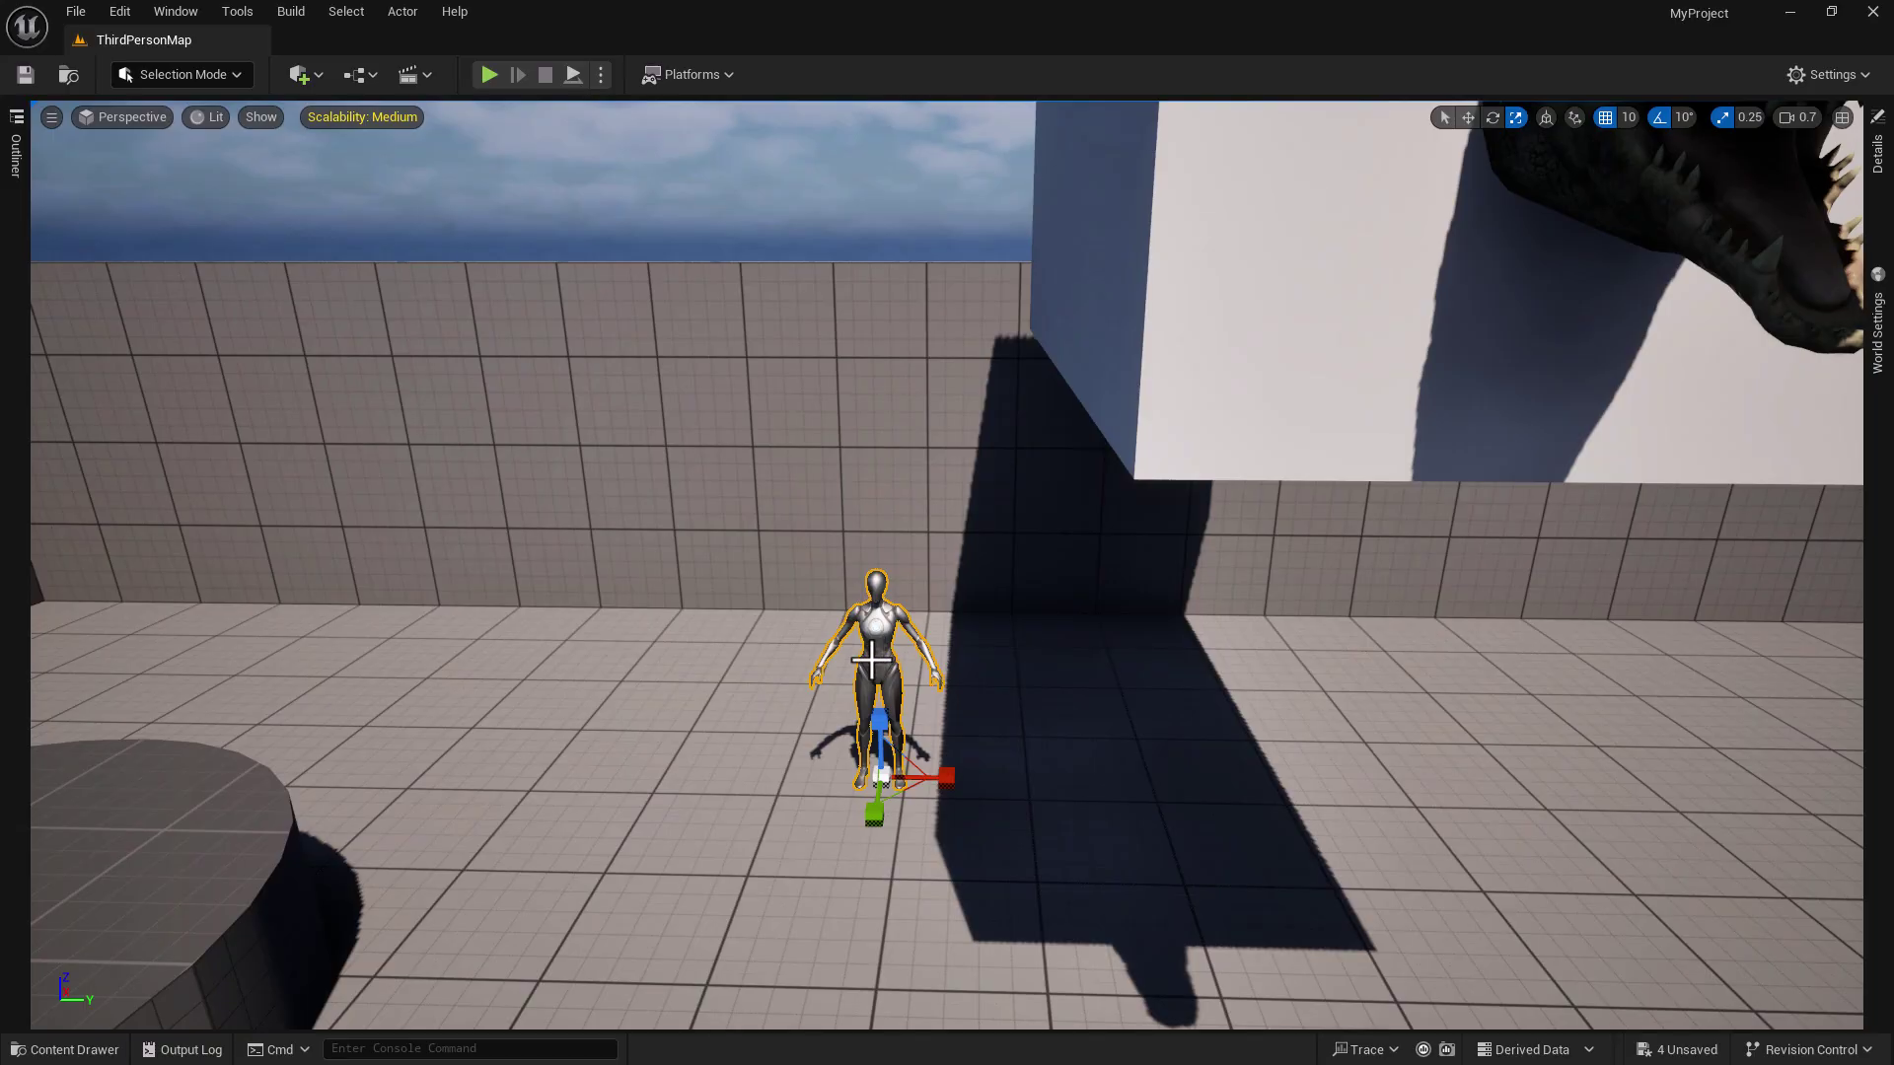
pyautogui.press('w')
pyautogui.moveTo(934, 777); pyautogui.dragTo(753, 775)
pyautogui.moveTo(858, 784); pyautogui.dragTo(834, 769, button='right')
# - Duplicate the mannequin and place the copy beside it on the side away from the crocodile's box
pyautogui.press('s')
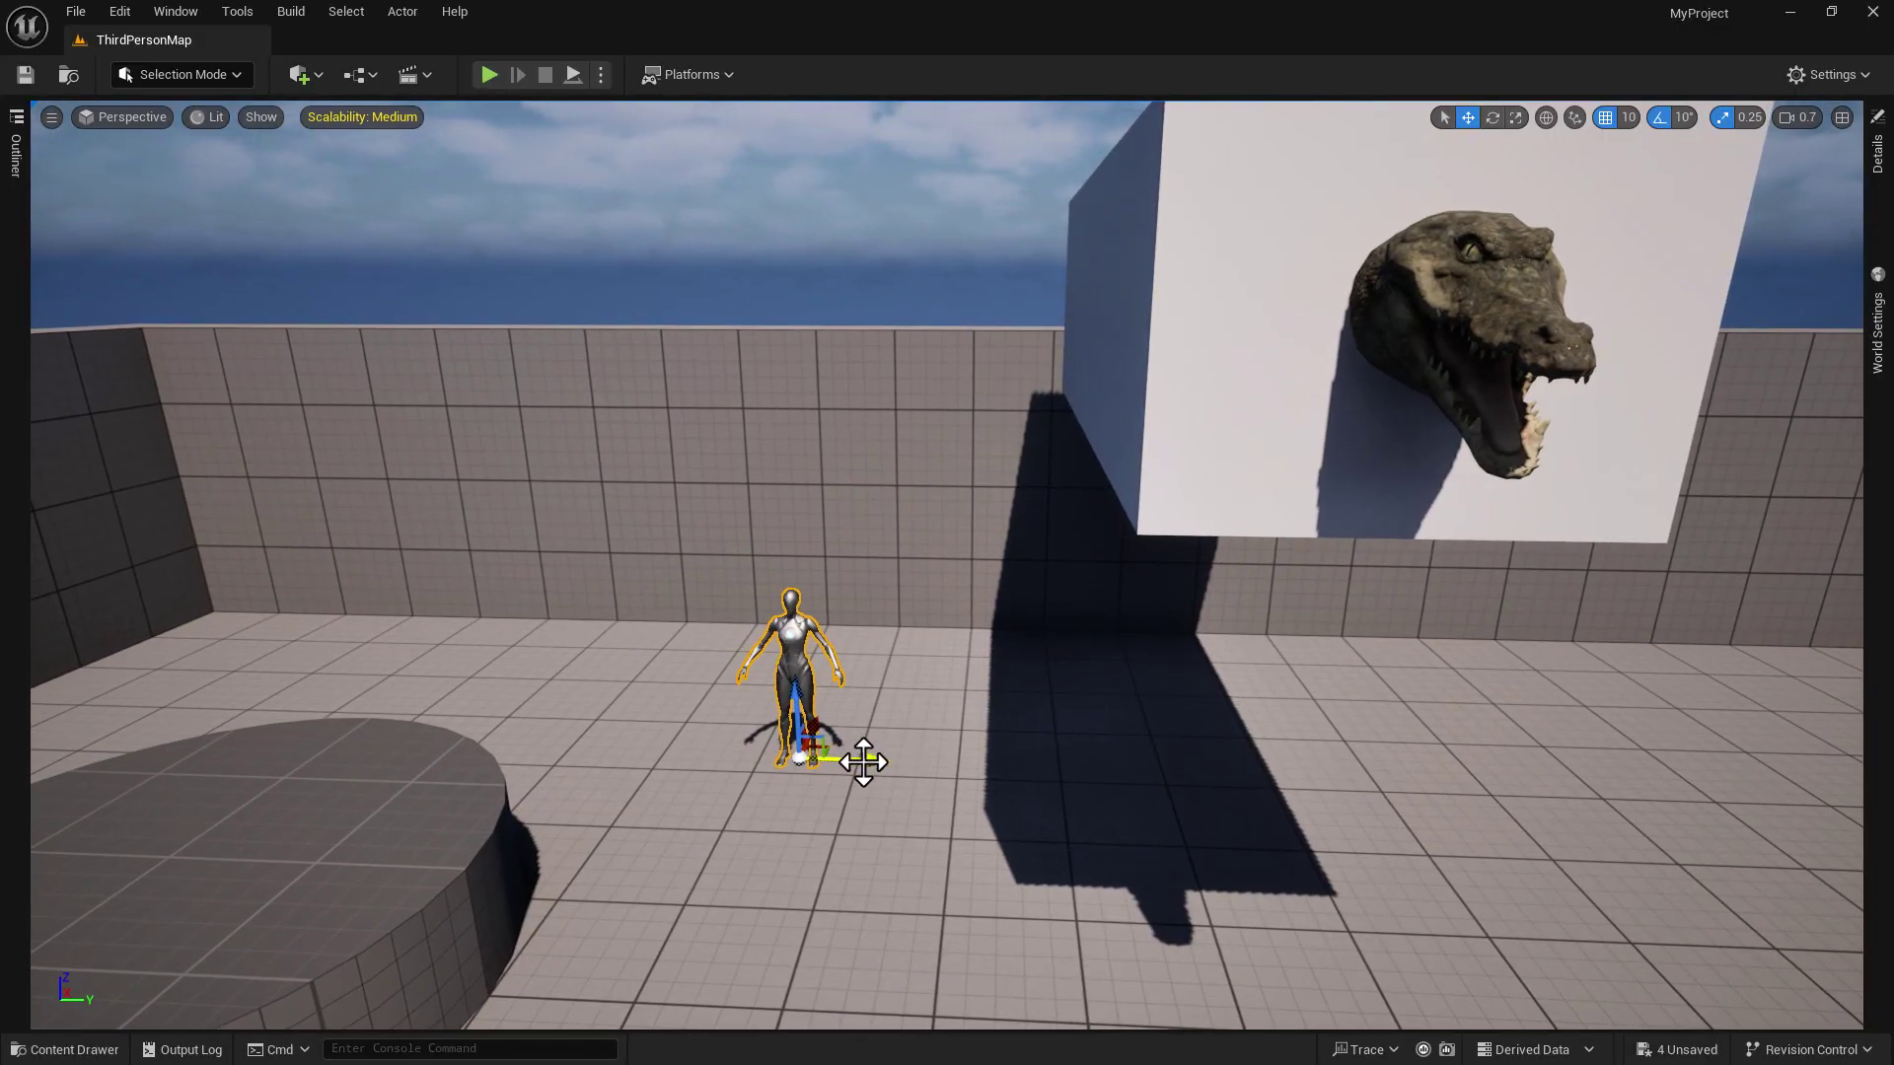
pyautogui.moveTo(866, 769)
pyautogui.keyDown('alt'); pyautogui.mouseDown()
pyautogui.moveTo(789, 769)
pyautogui.moveTo(869, 771)
pyautogui.mouseUp(); pyautogui.keyUp('alt')
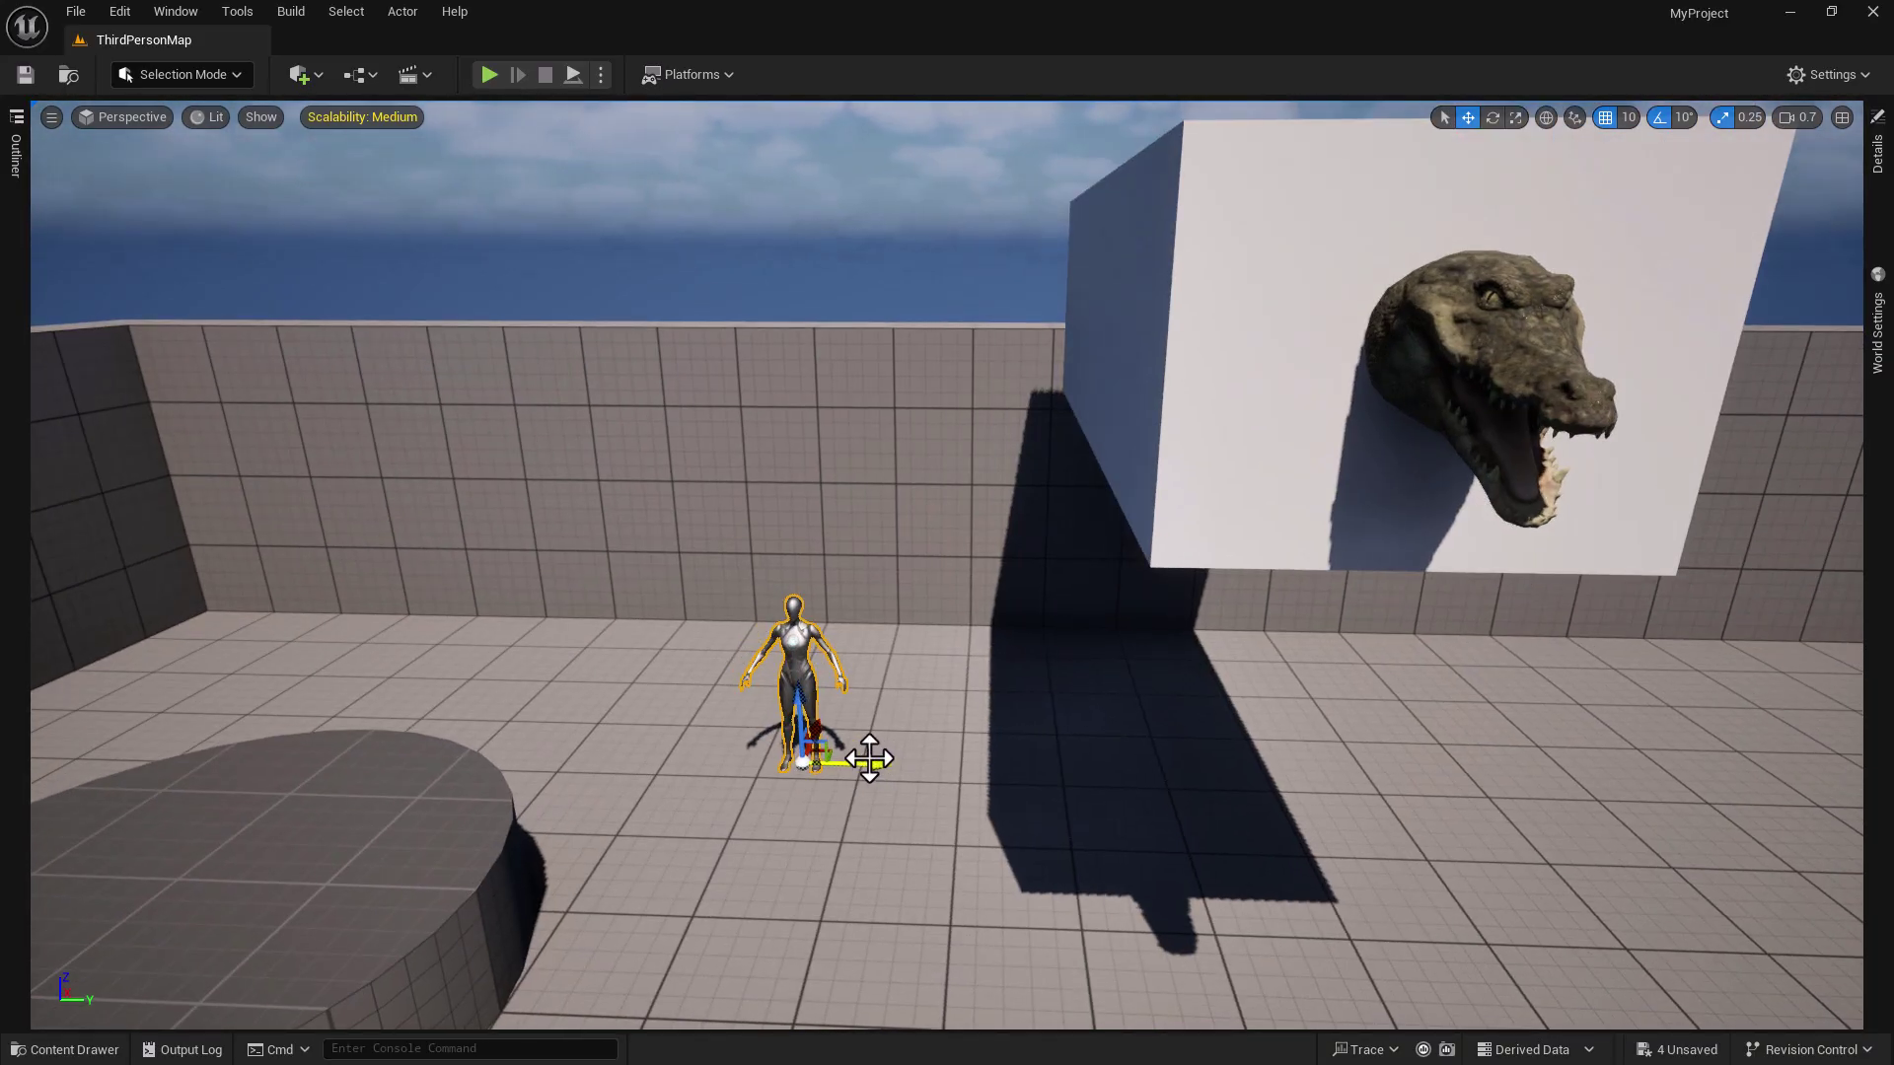
pyautogui.keyDown('alt'); pyautogui.moveTo(865, 763); pyautogui.dragTo(694, 757); pyautogui.keyUp('alt')
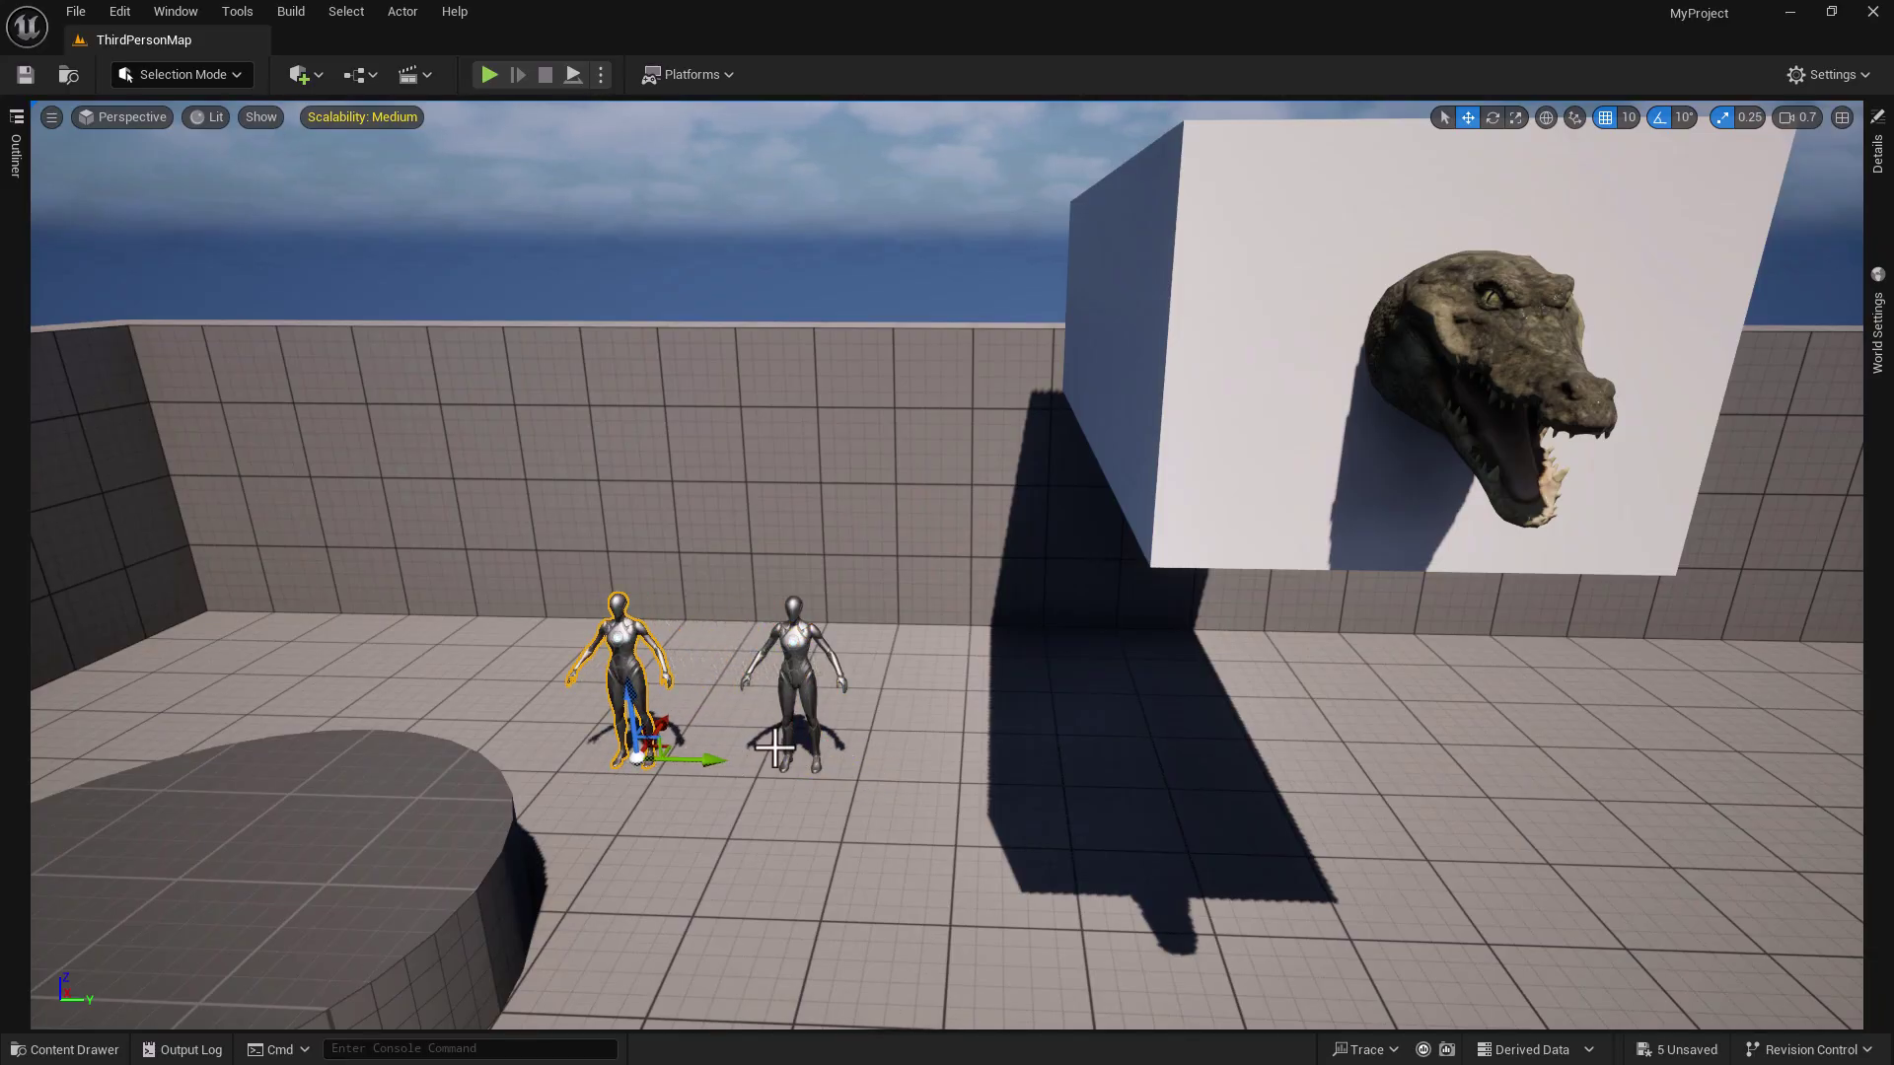
# - Select both mannequins and raise them together well above the floor
pyautogui.keyDown('ctrl'); pyautogui.click(794, 656); pyautogui.keyUp('ctrl')
pyautogui.moveTo(804, 724); pyautogui.dragTo(797, 454)
pyautogui.moveTo(797, 454); pyautogui.dragTo(814, 425, button='right')
pyautogui.press('a')
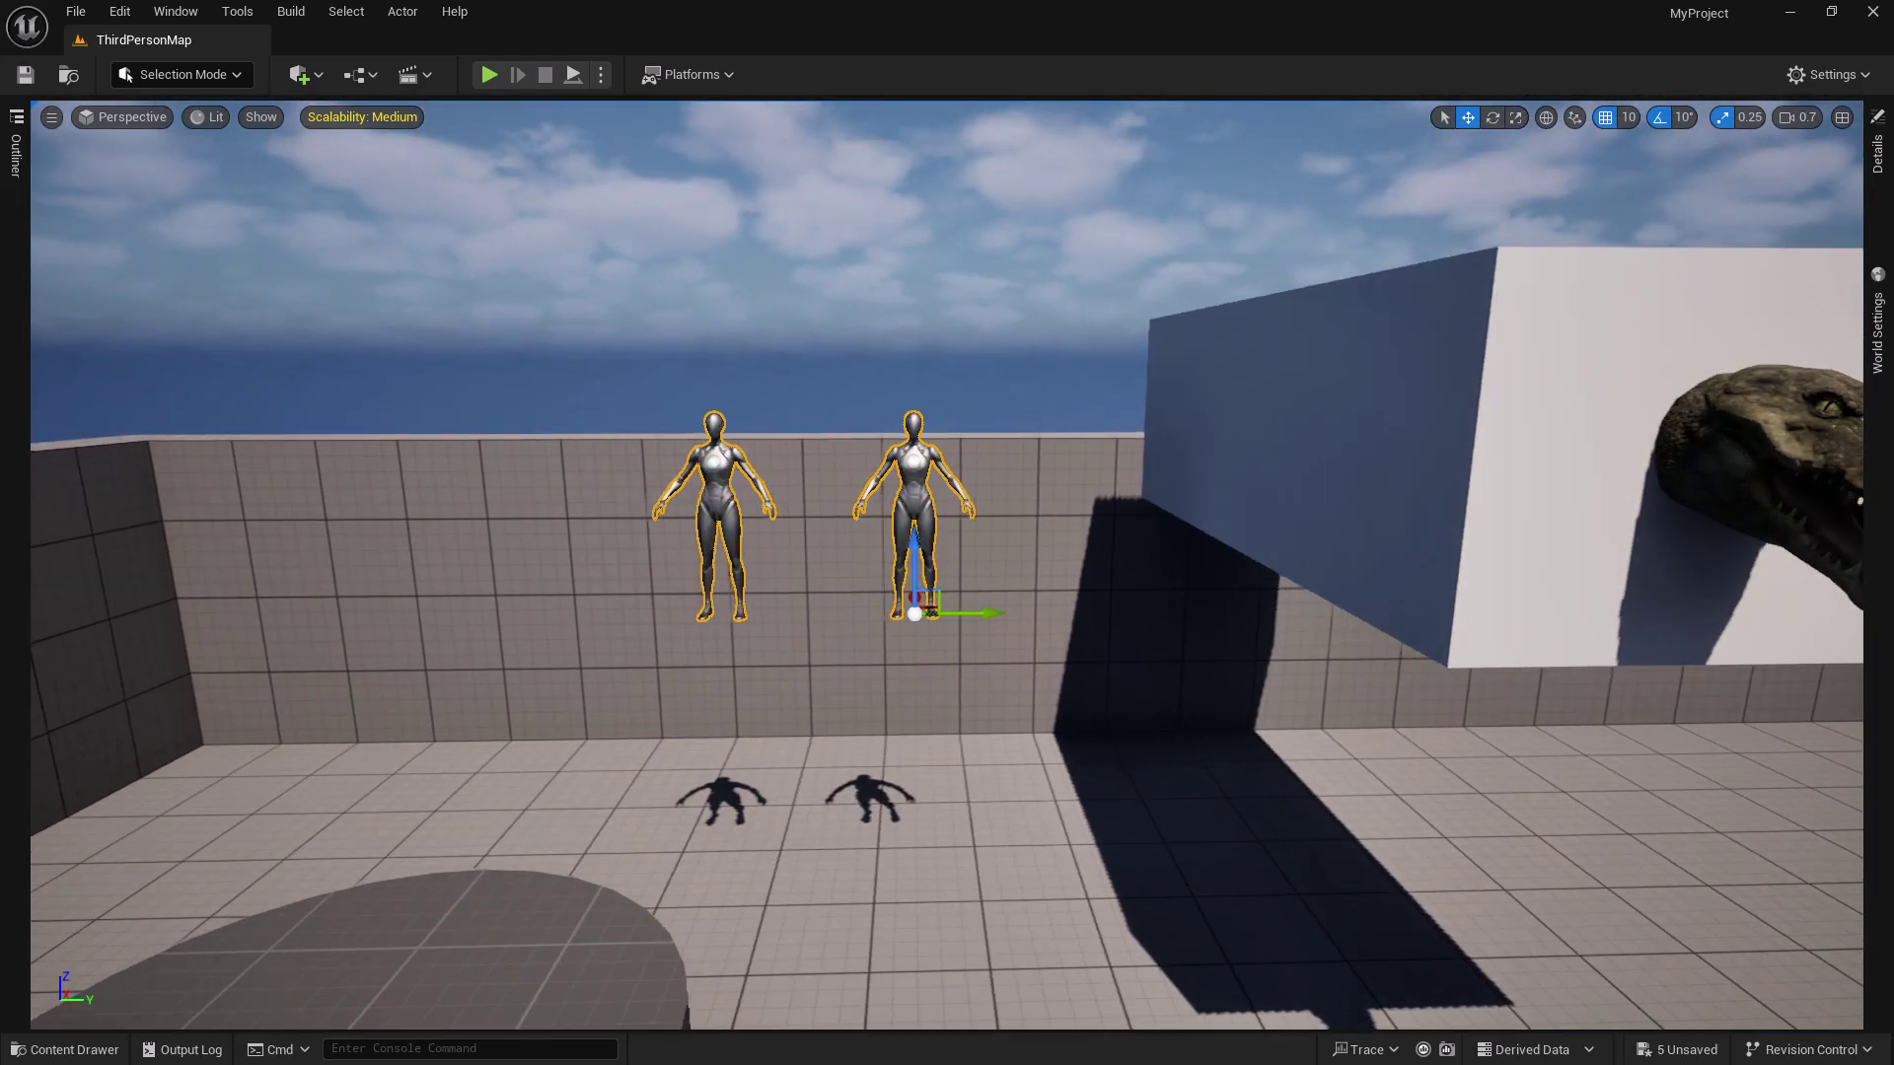
# - Move the copied mannequin farther from the original to leave room for a separate box around each
pyautogui.moveTo(691, 624); pyautogui.dragTo(710, 613, button='right')
pyautogui.click(528, 545)
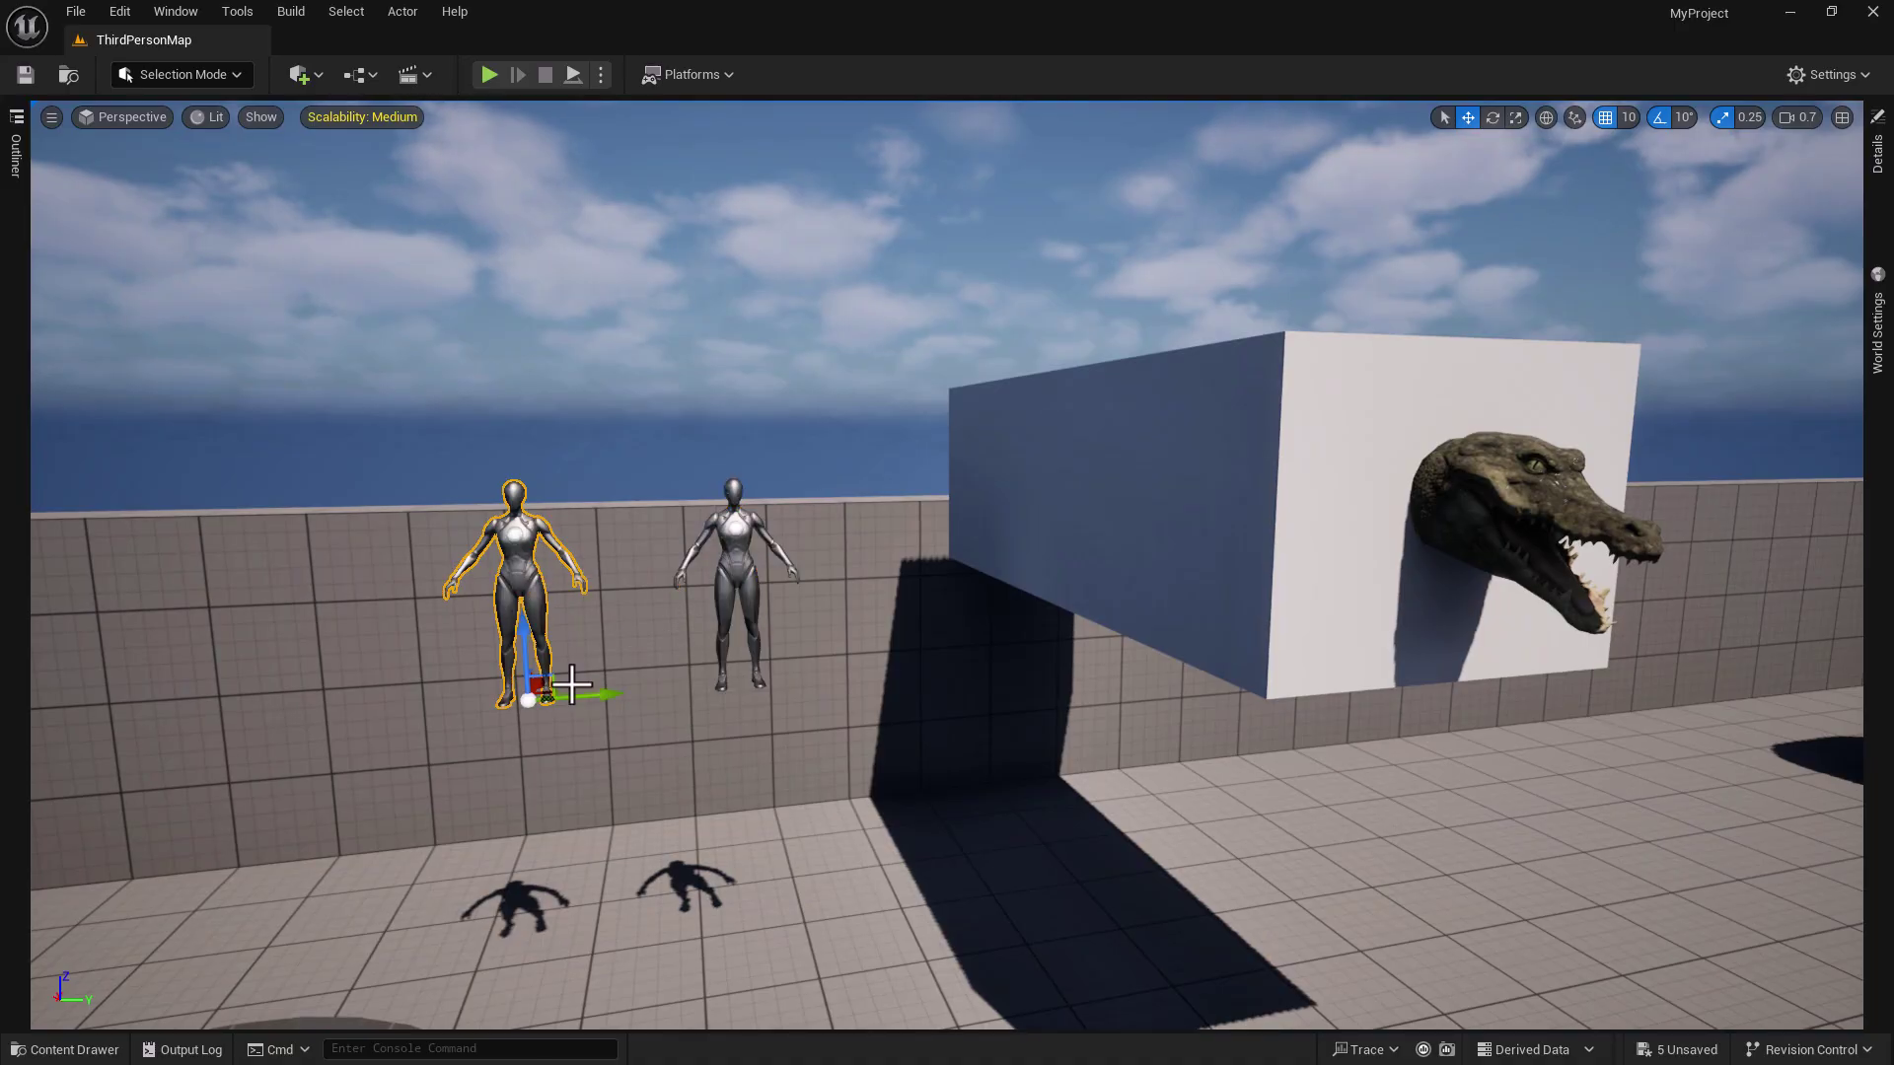
pyautogui.moveTo(592, 702); pyautogui.dragTo(482, 702)
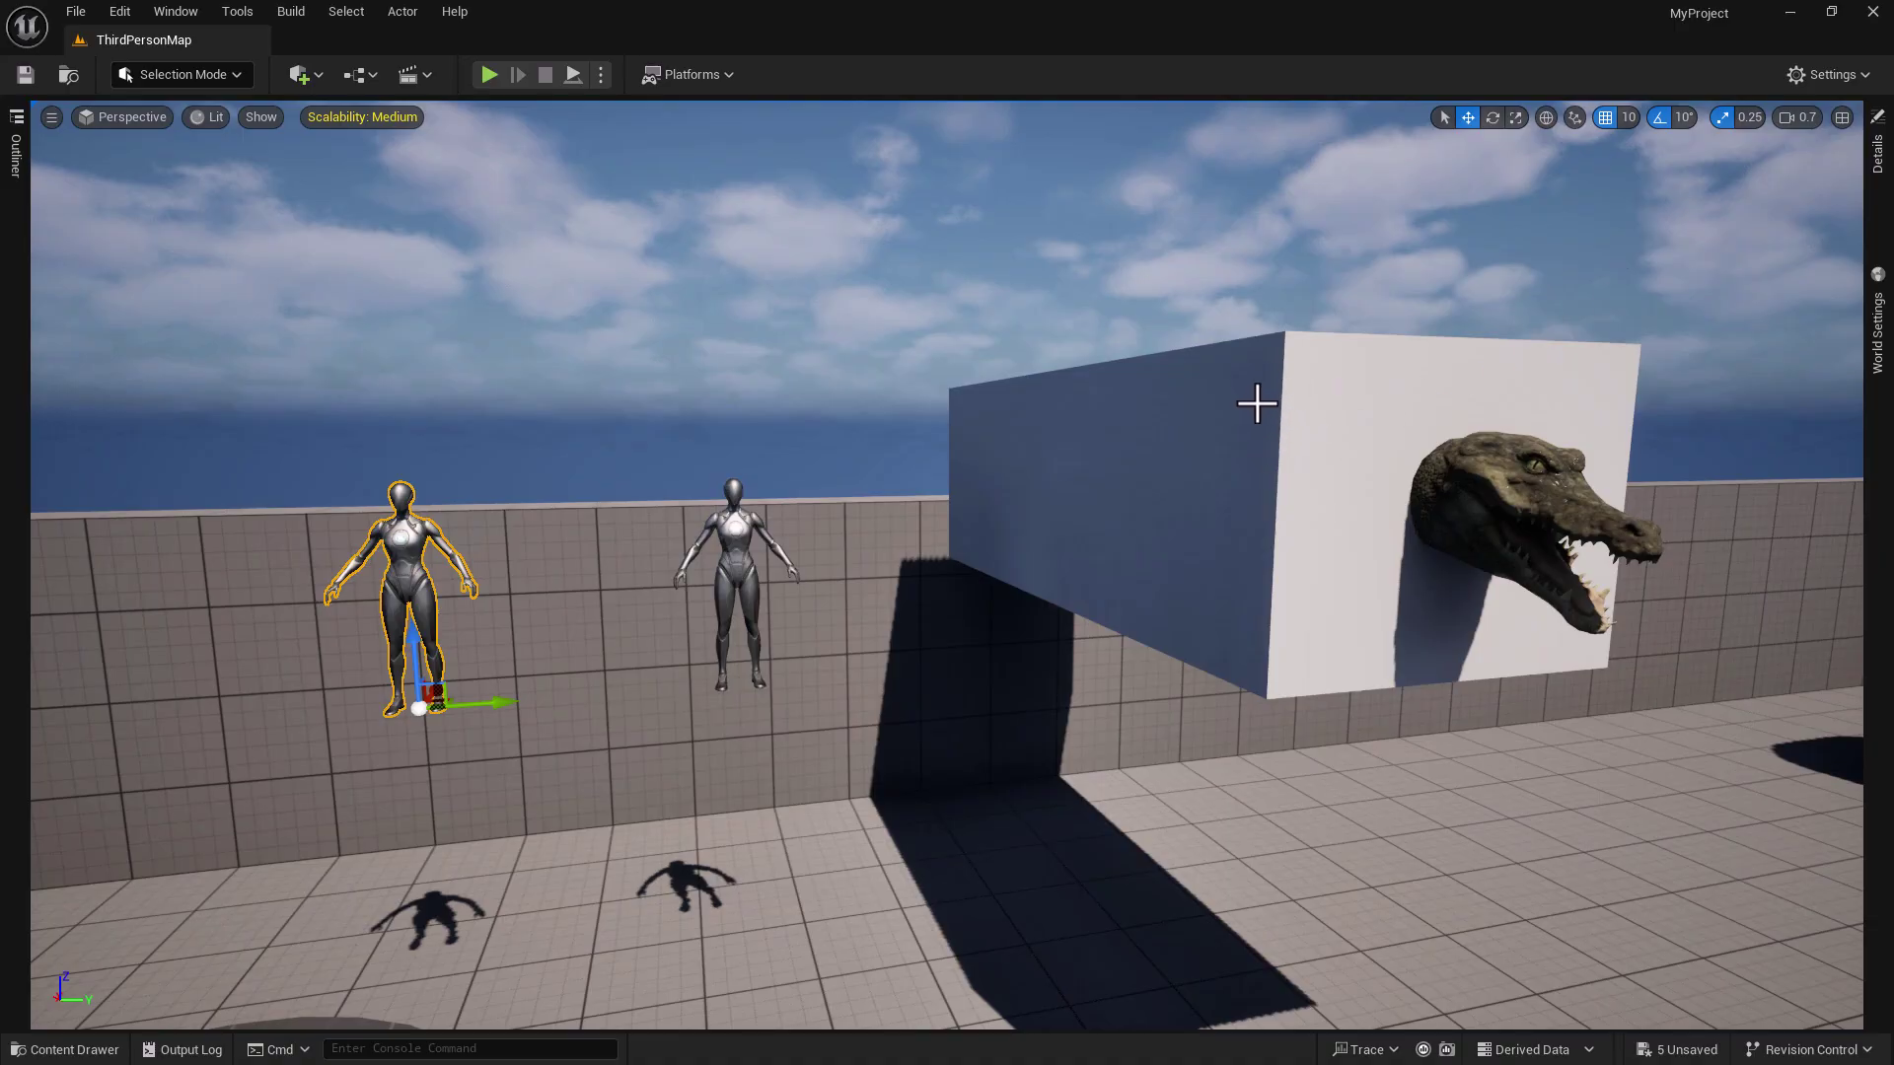
pyautogui.moveTo(899, 611)
pyautogui.mouseDown(button='right')
pyautogui.moveTo(801, 676)
pyautogui.moveTo(864, 621)
pyautogui.moveTo(845, 633)
pyautogui.moveTo(848, 597)
pyautogui.moveTo(897, 615)
pyautogui.mouseUp(button='right')
pyautogui.press('w')
pyautogui.press('a')
pyautogui.press('w')
pyautogui.press('s')
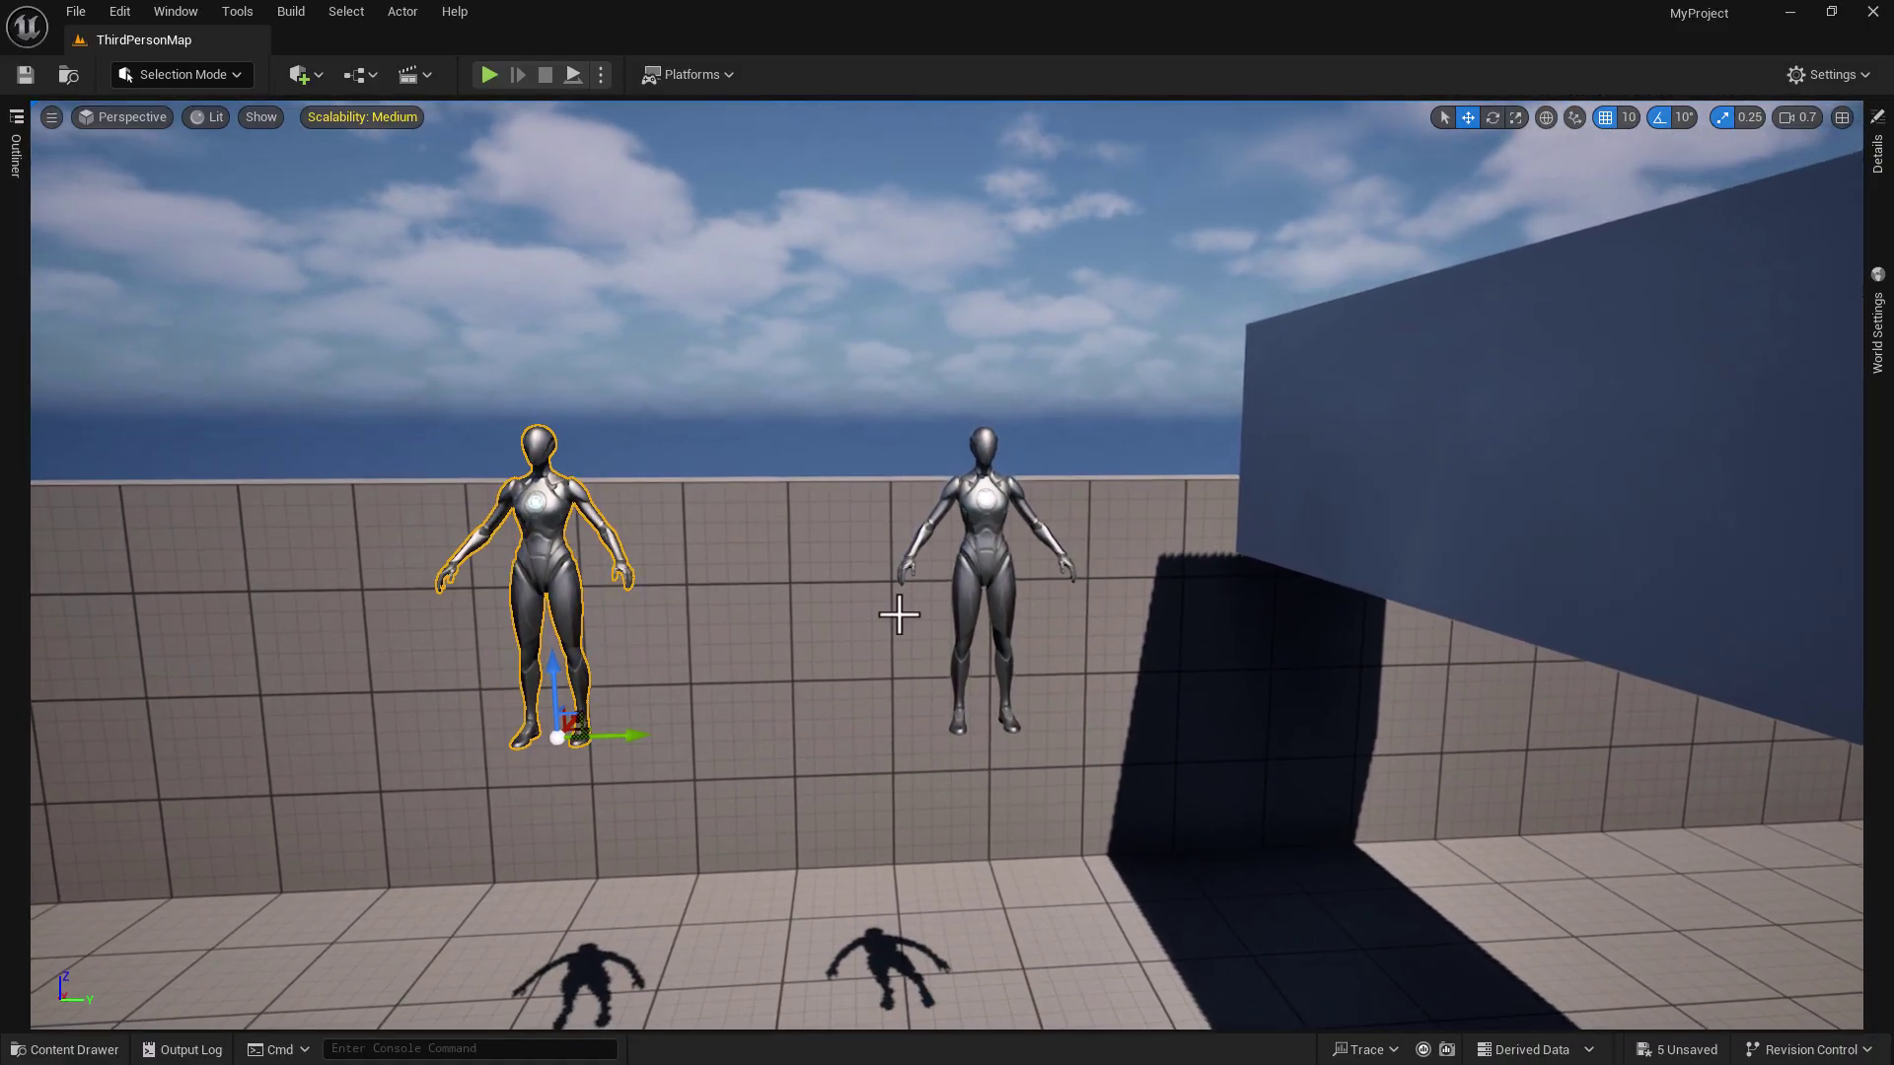
# - Add a Cube shape to the level between the two raised mannequins
pyautogui.click(319, 77)
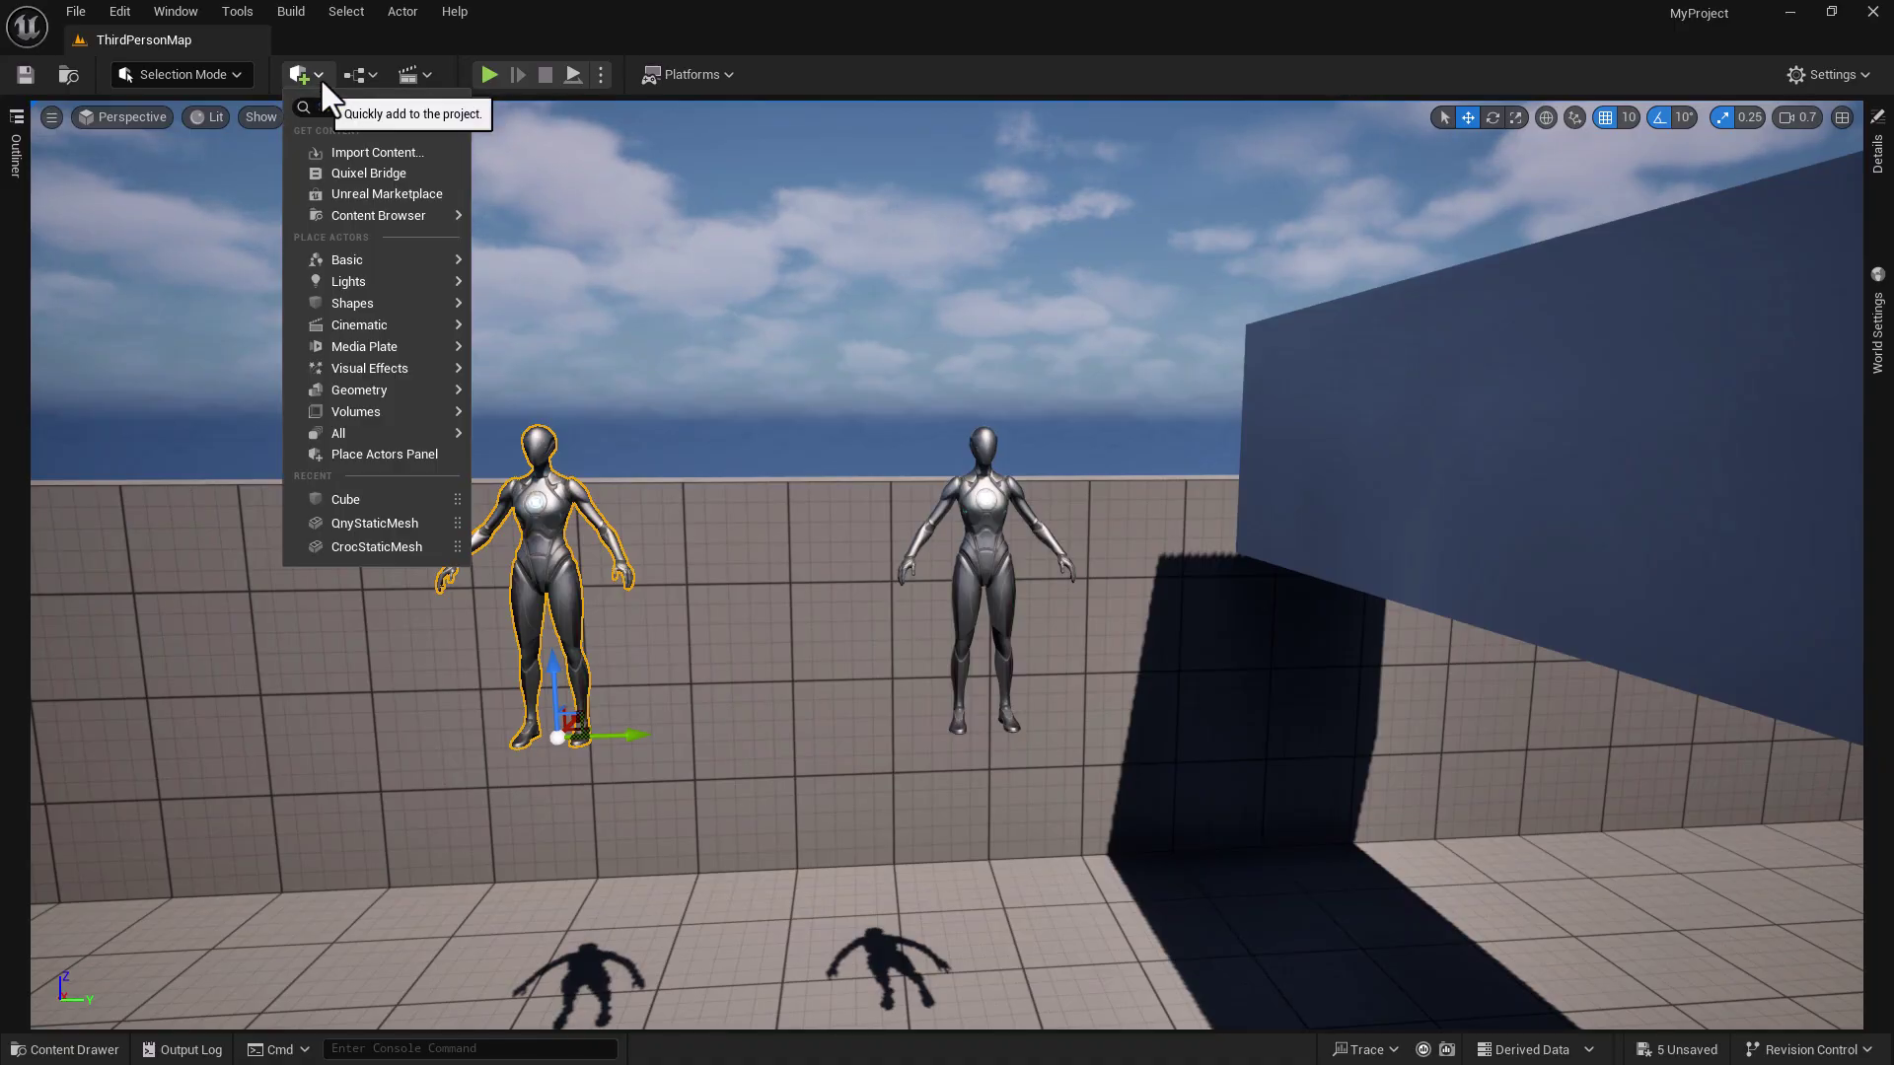
pyautogui.moveTo(365, 282)
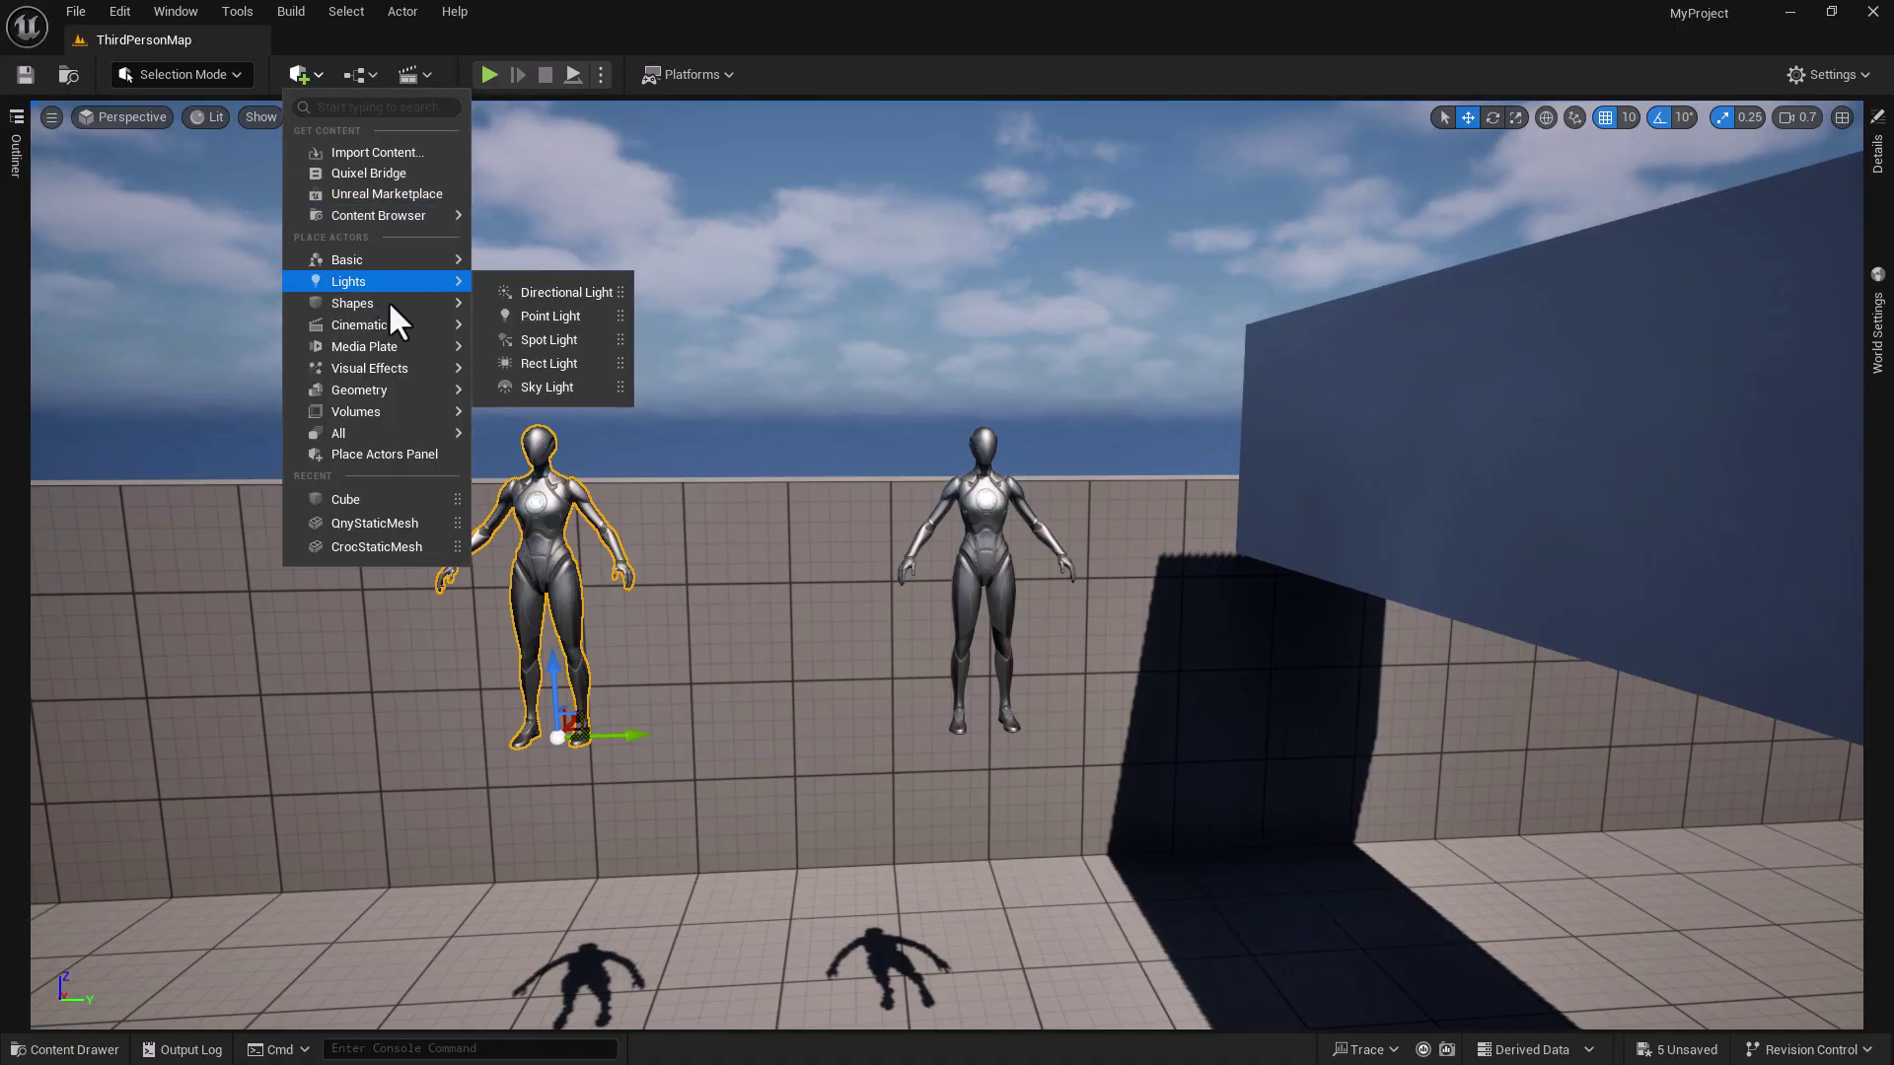
pyautogui.moveTo(526, 309); pyautogui.dragTo(769, 779)
pyautogui.moveTo(809, 765)
pyautogui.mouseDown(button='right')
pyautogui.moveTo(866, 776)
pyautogui.moveTo(823, 797)
pyautogui.moveTo(809, 767)
pyautogui.mouseUp(button='right')
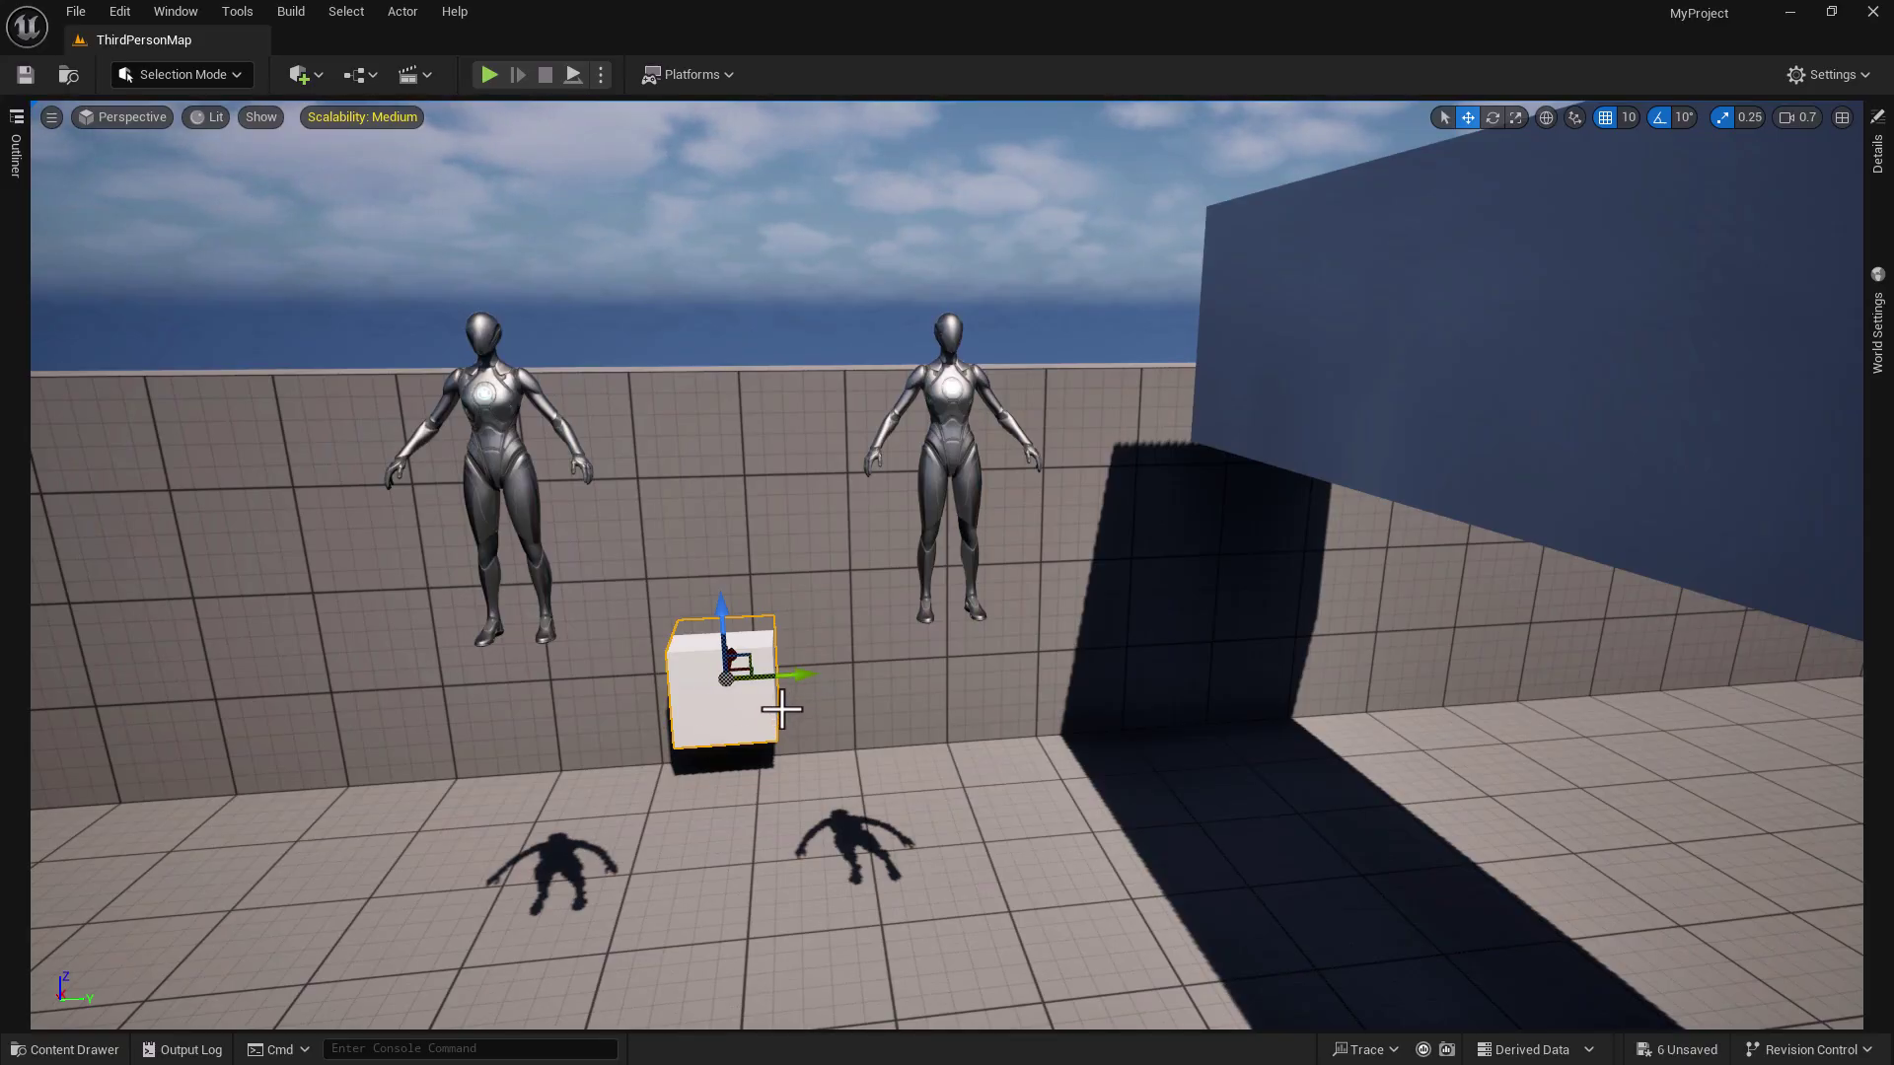
# - Scale the cube to 1.25 × 1.5 × 2.0 around the original mannequin with its head protruding, and duplicate the box around the copied mannequin
pyautogui.press('a')
pyautogui.moveTo(738, 718); pyautogui.dragTo(738, 717, button='right')
pyautogui.moveTo(511, 715); pyautogui.dragTo(512, 715)
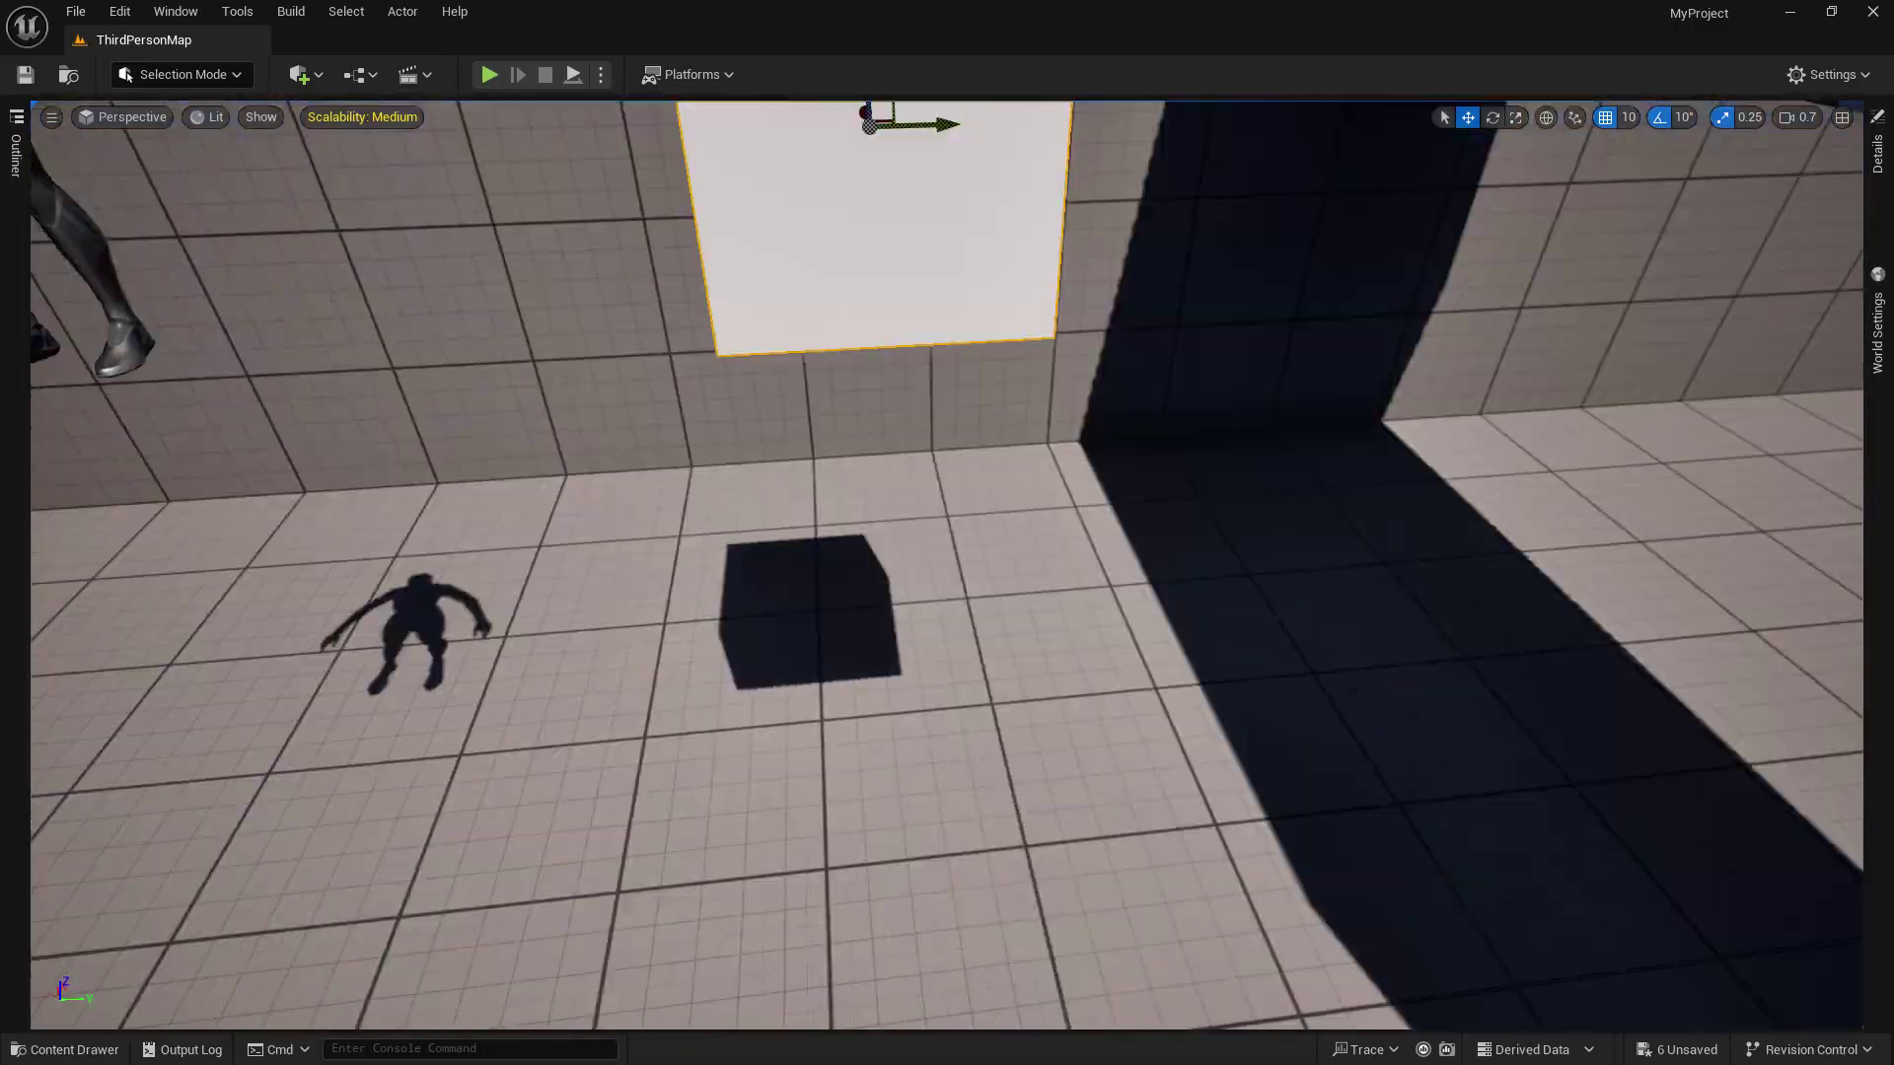
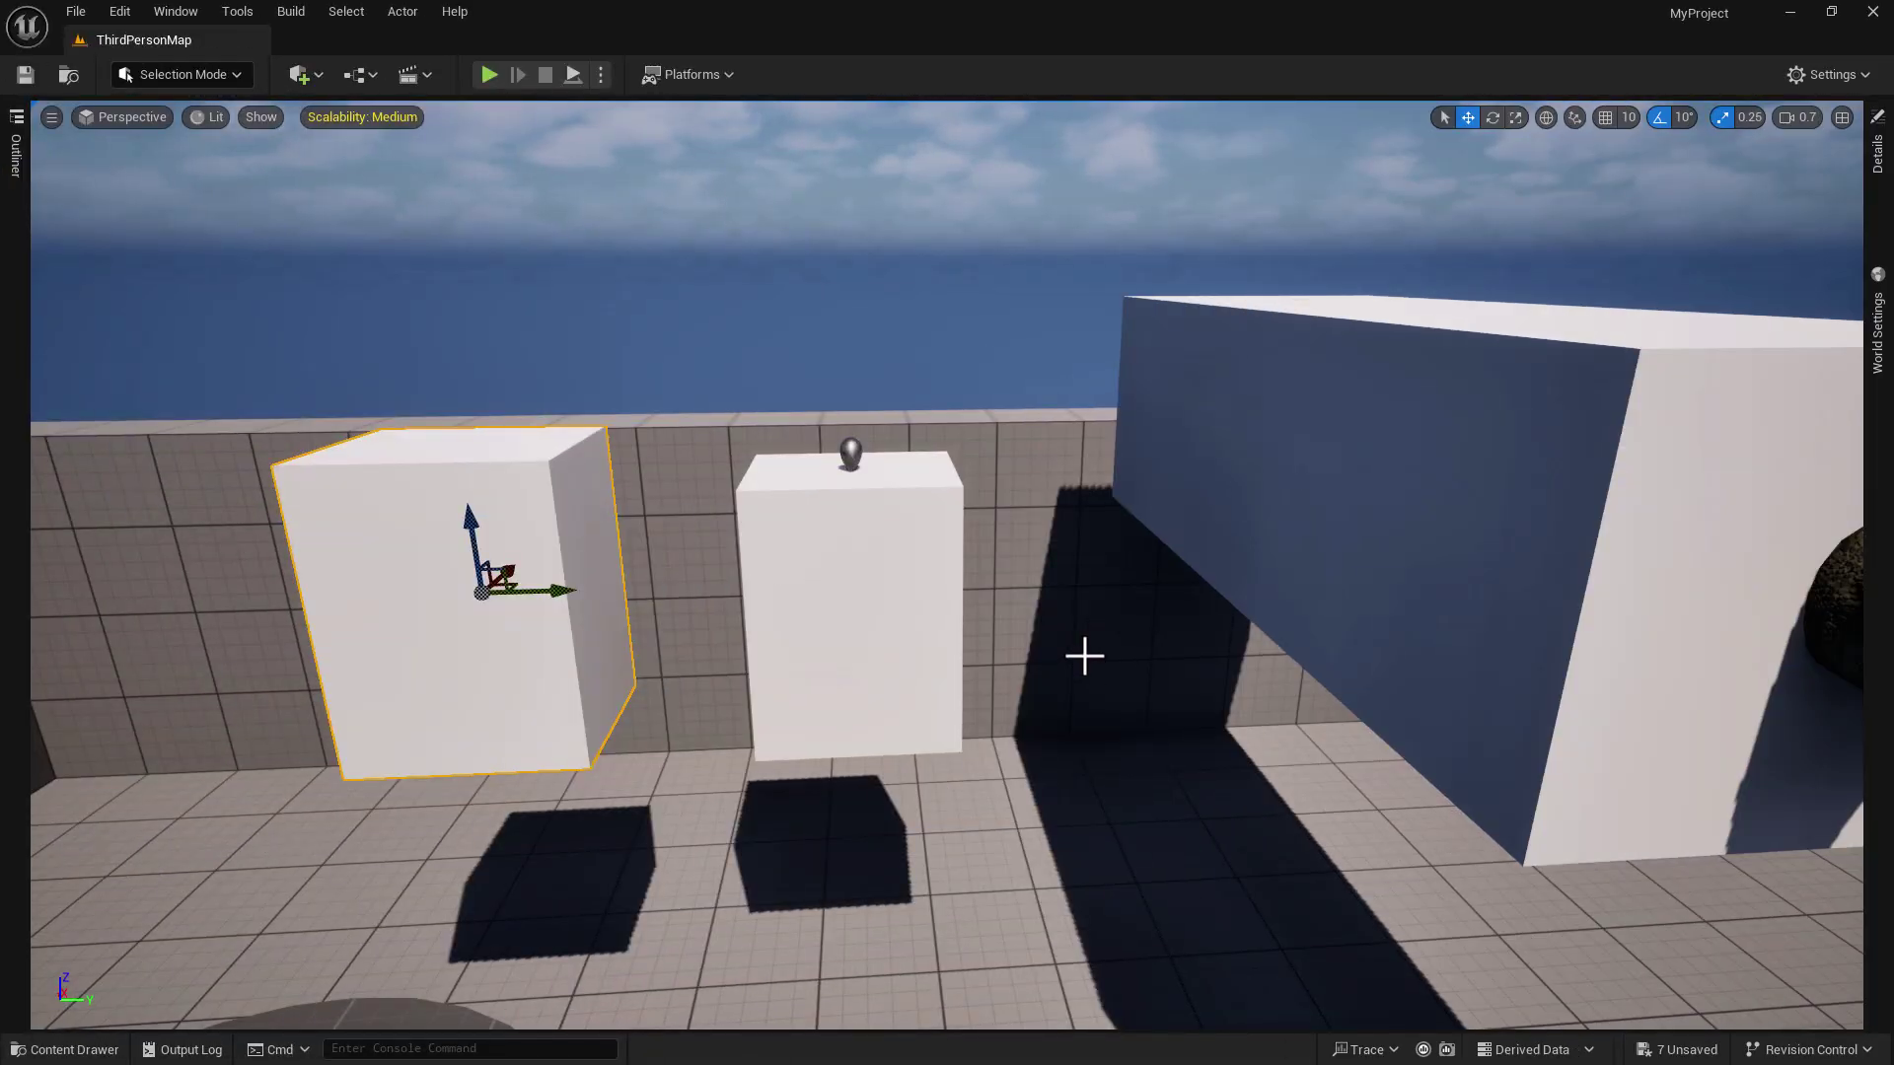
# - Switch the editor to Modeling mode and show its Model tools
pyautogui.moveTo(1079, 658); pyautogui.dragTo(1026, 663, button='right')
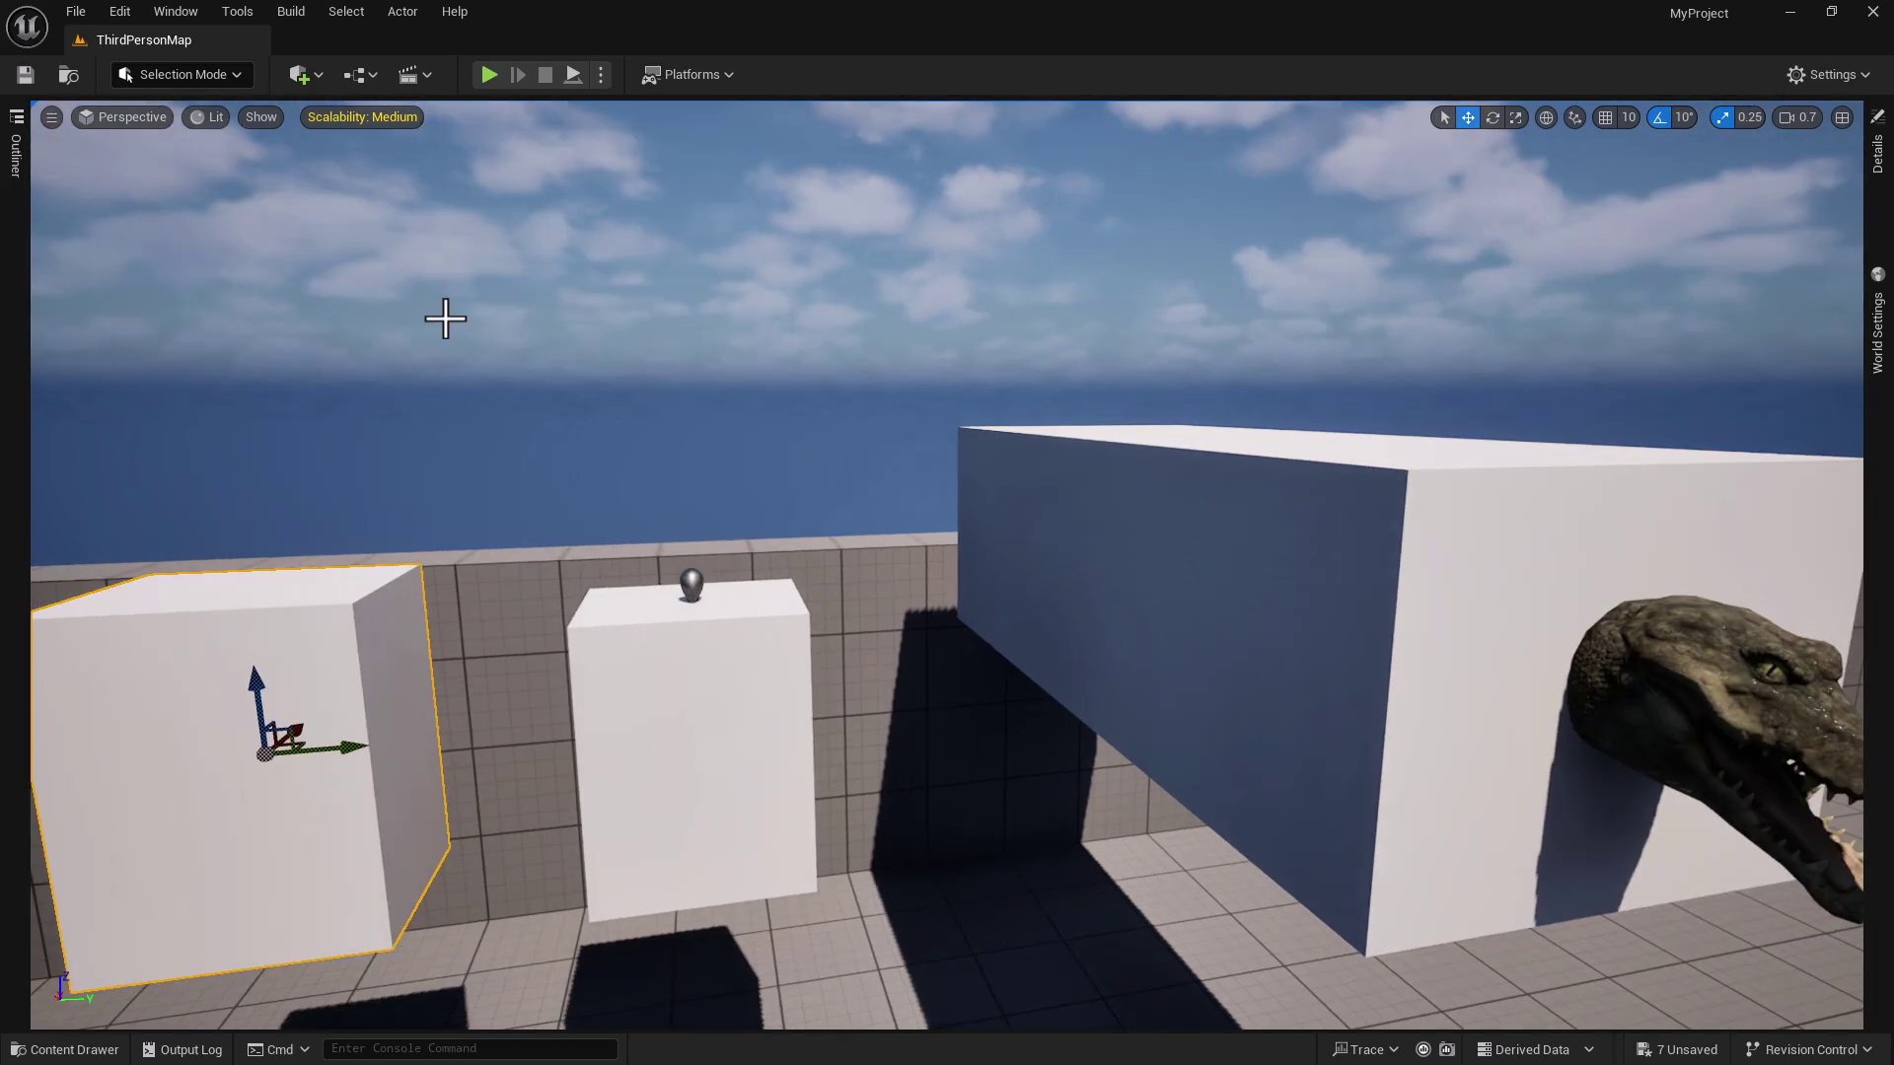
pyautogui.rightClick(22, 158)
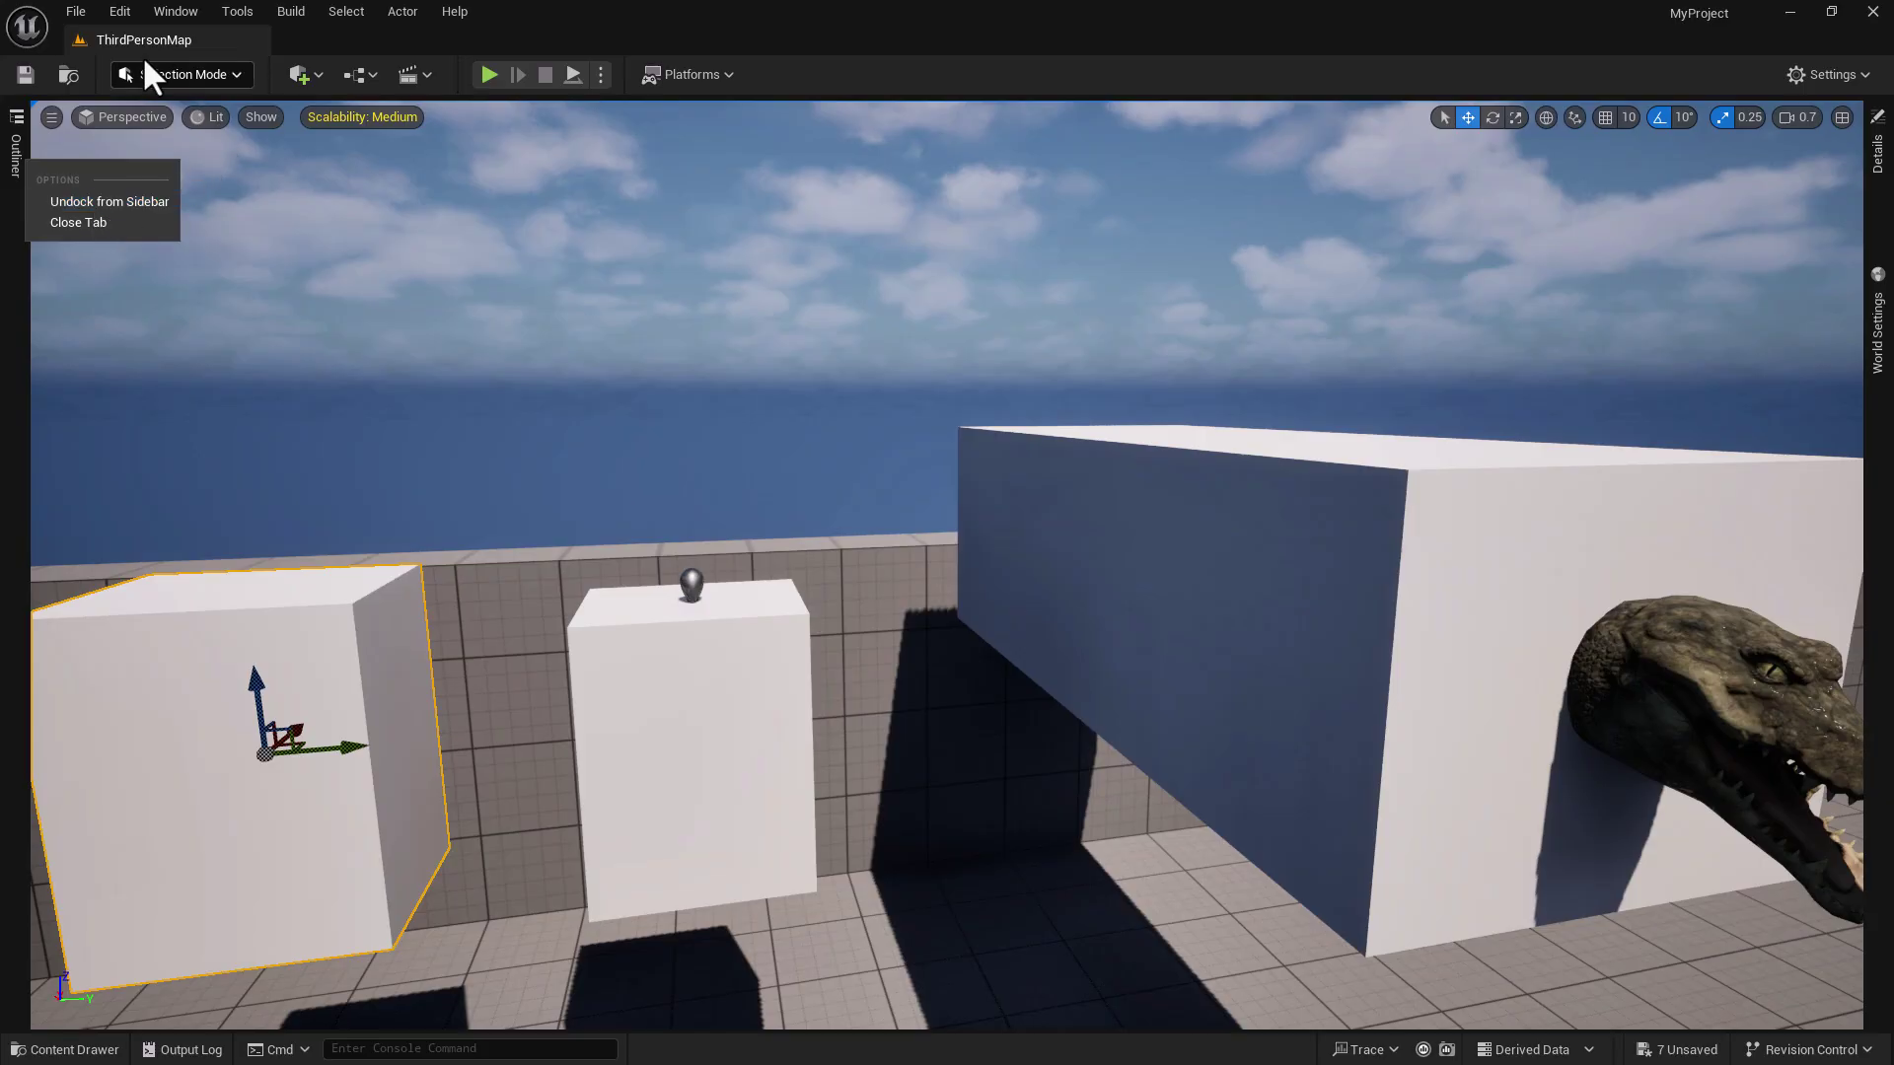
pyautogui.click(203, 74)
pyautogui.click(203, 77)
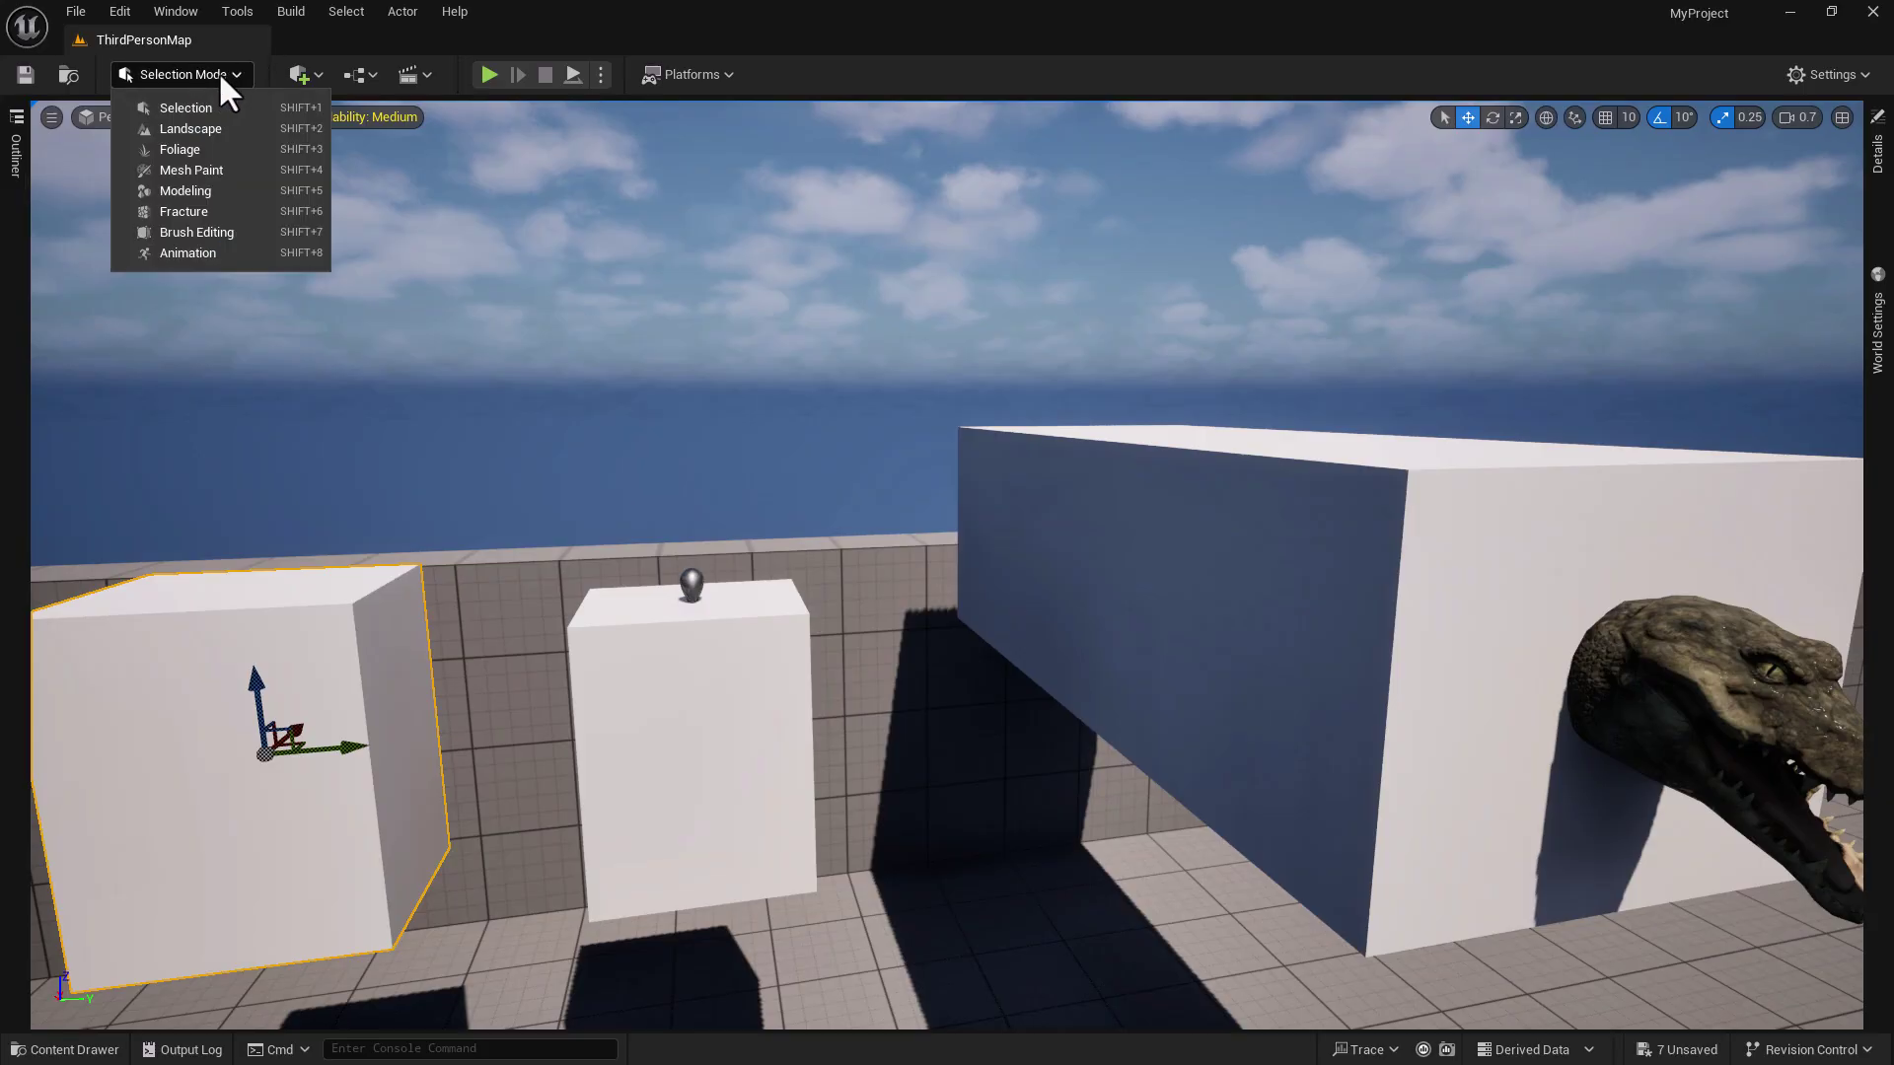
pyautogui.click(215, 189)
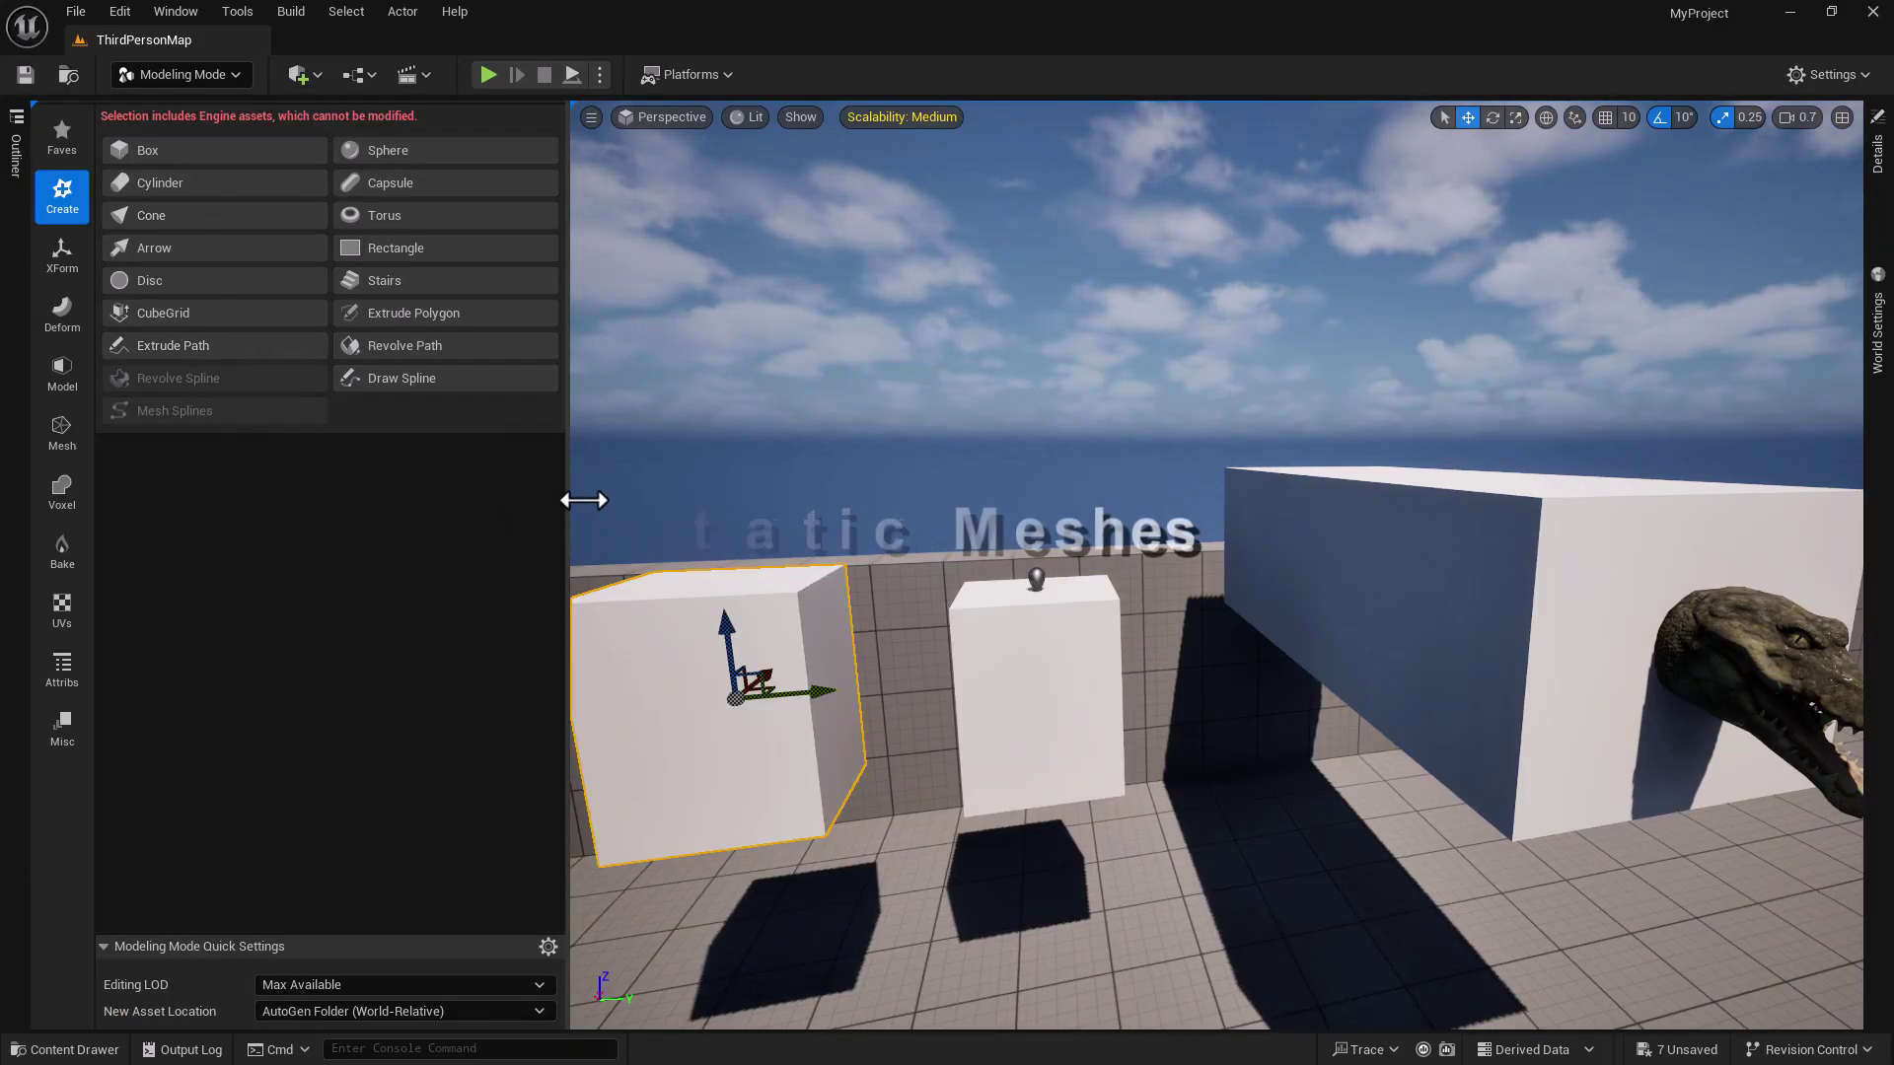
pyautogui.click(67, 370)
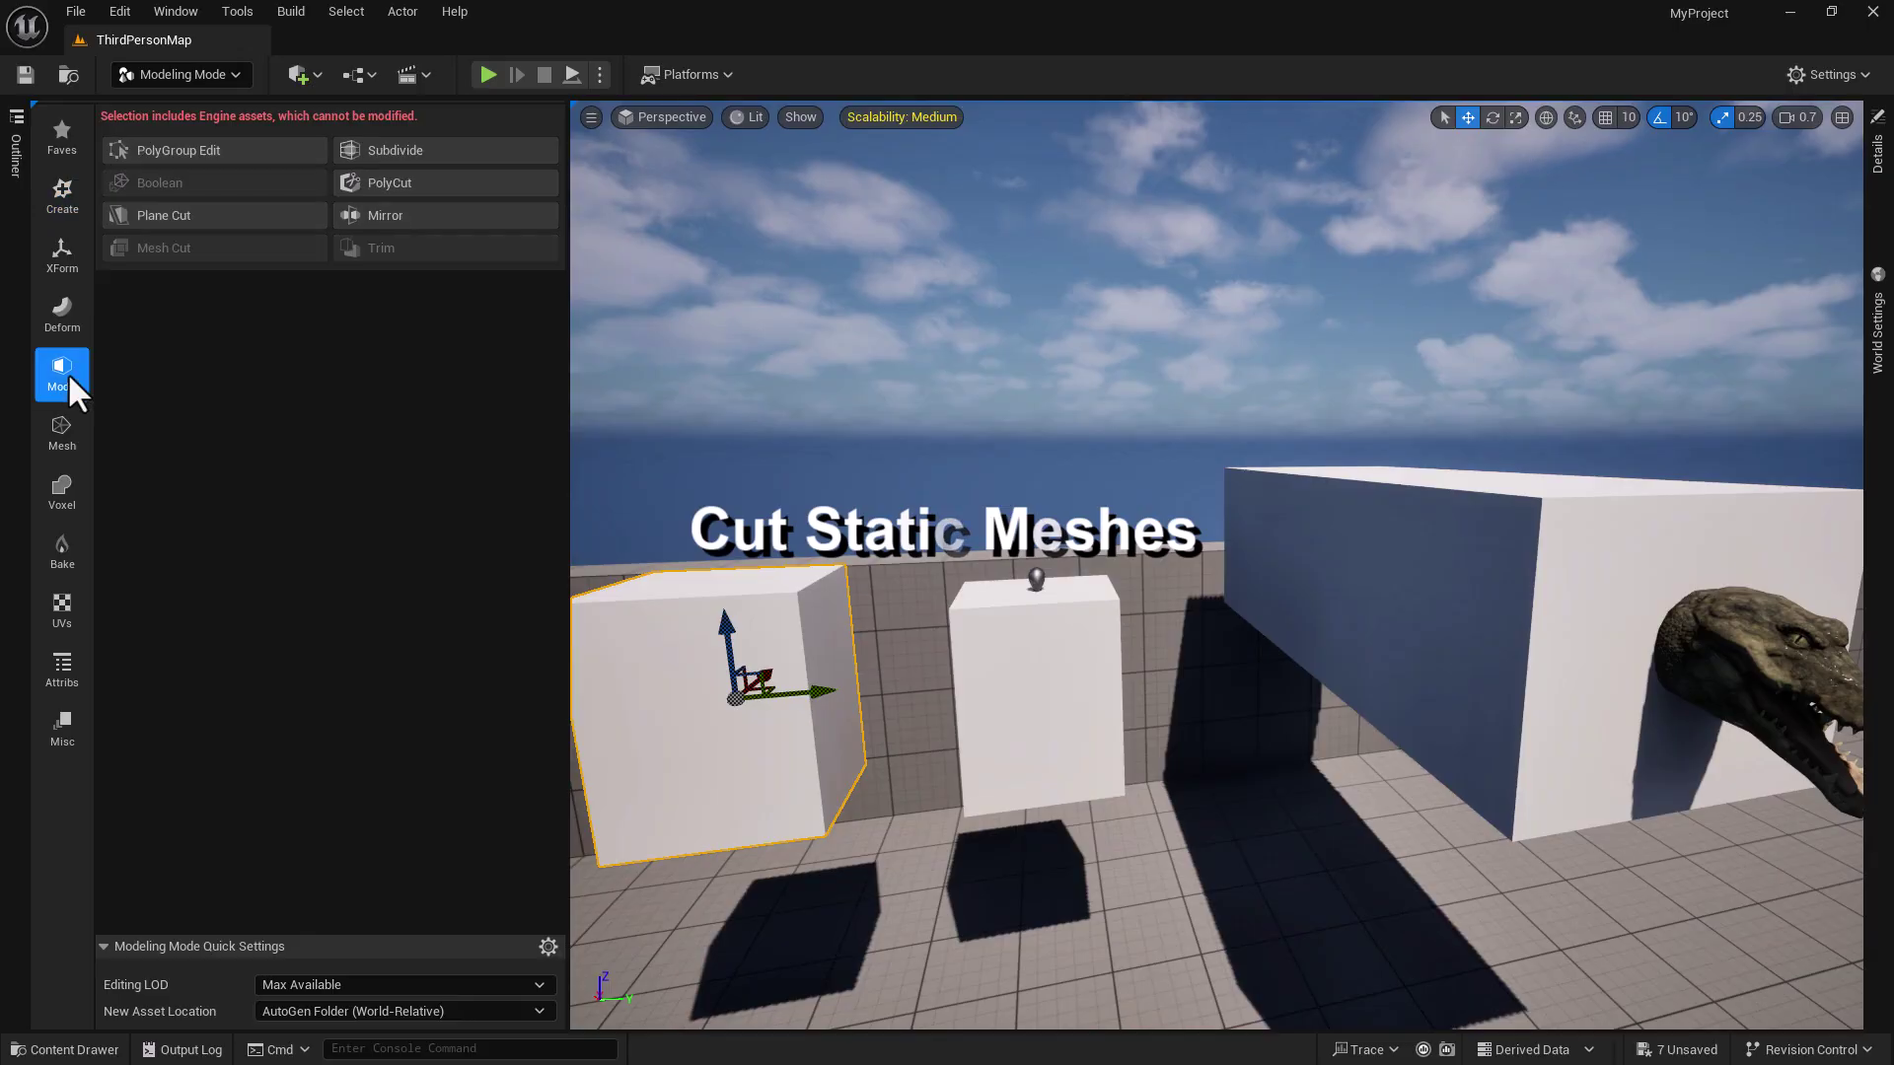
# - Cut the crocodile down to its protruding head with a Boolean Difference A - B, selecting the crocodile first and its box second
pyautogui.press('d')
pyautogui.moveTo(1216, 565); pyautogui.dragTo(1264, 575, button='right')
pyautogui.press('w')
pyautogui.press('d')
pyautogui.moveTo(808, 484); pyautogui.dragTo(808, 484, button='right')
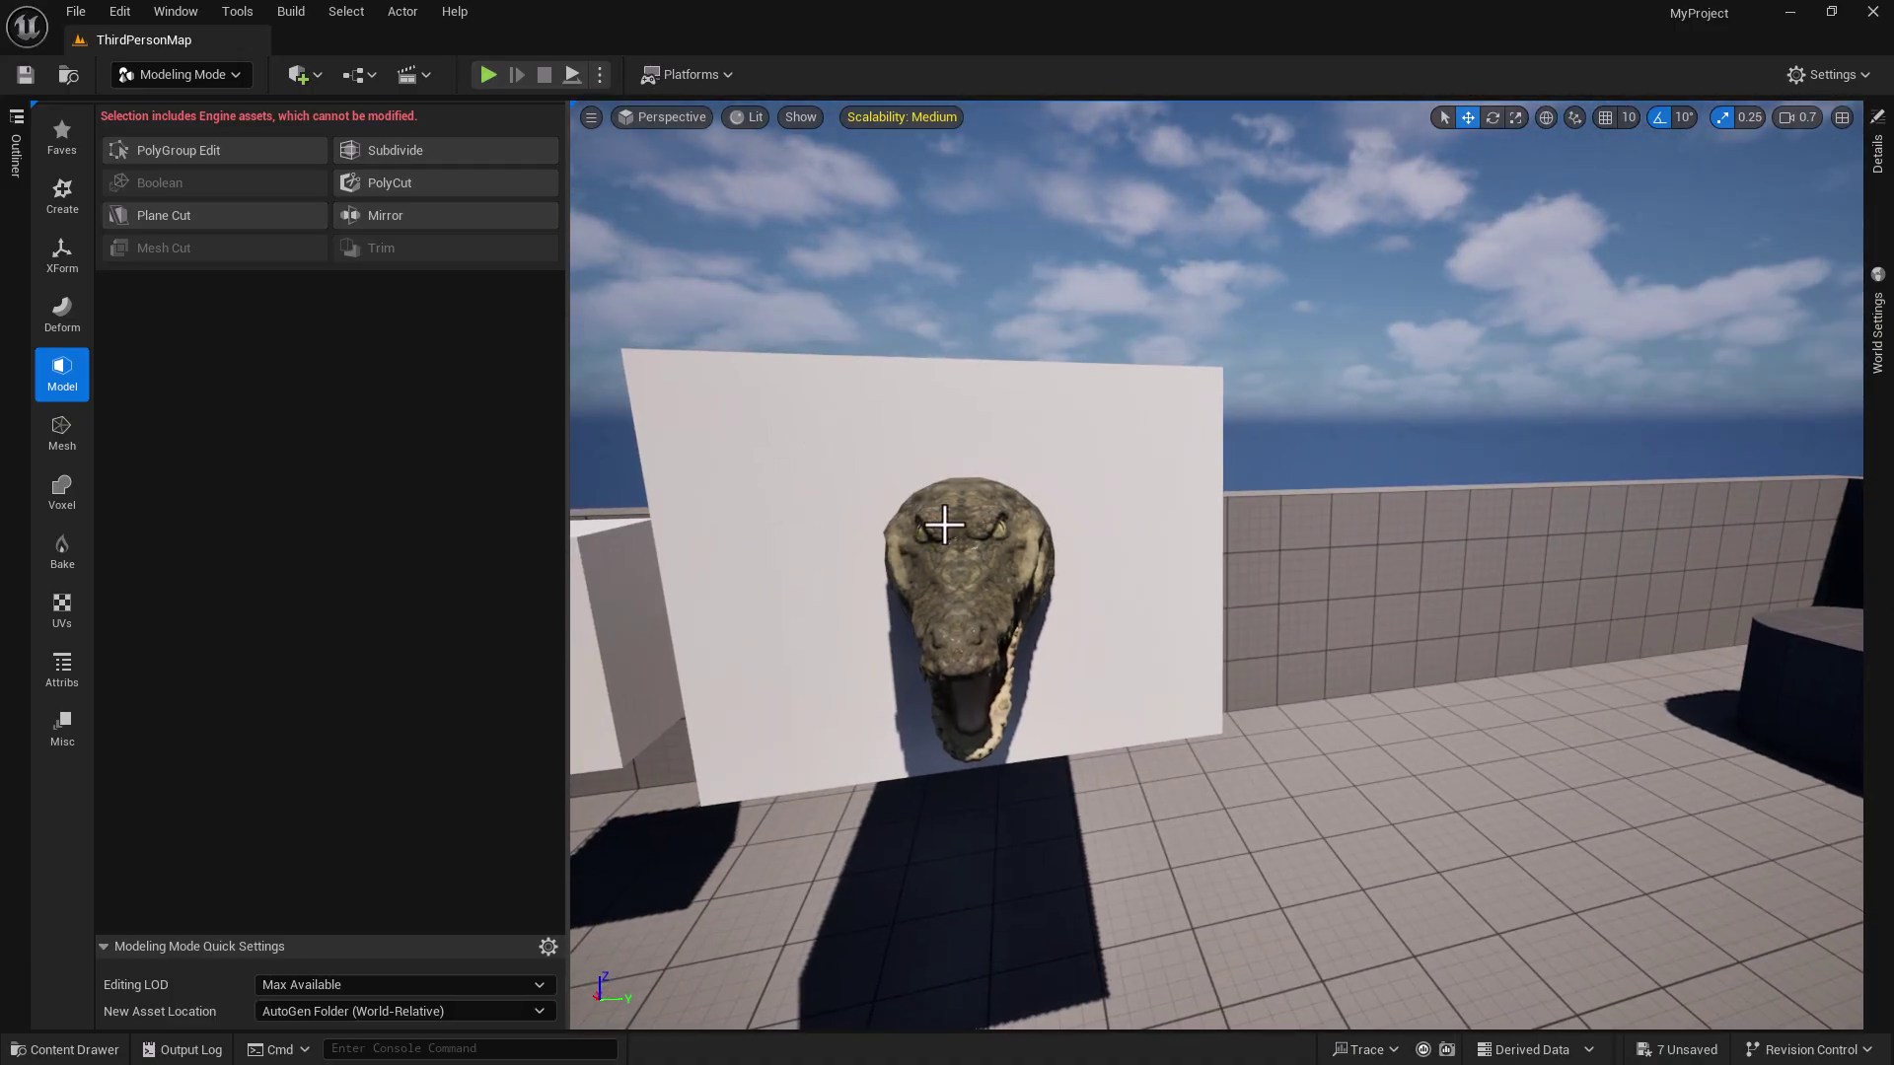
pyautogui.click(990, 582)
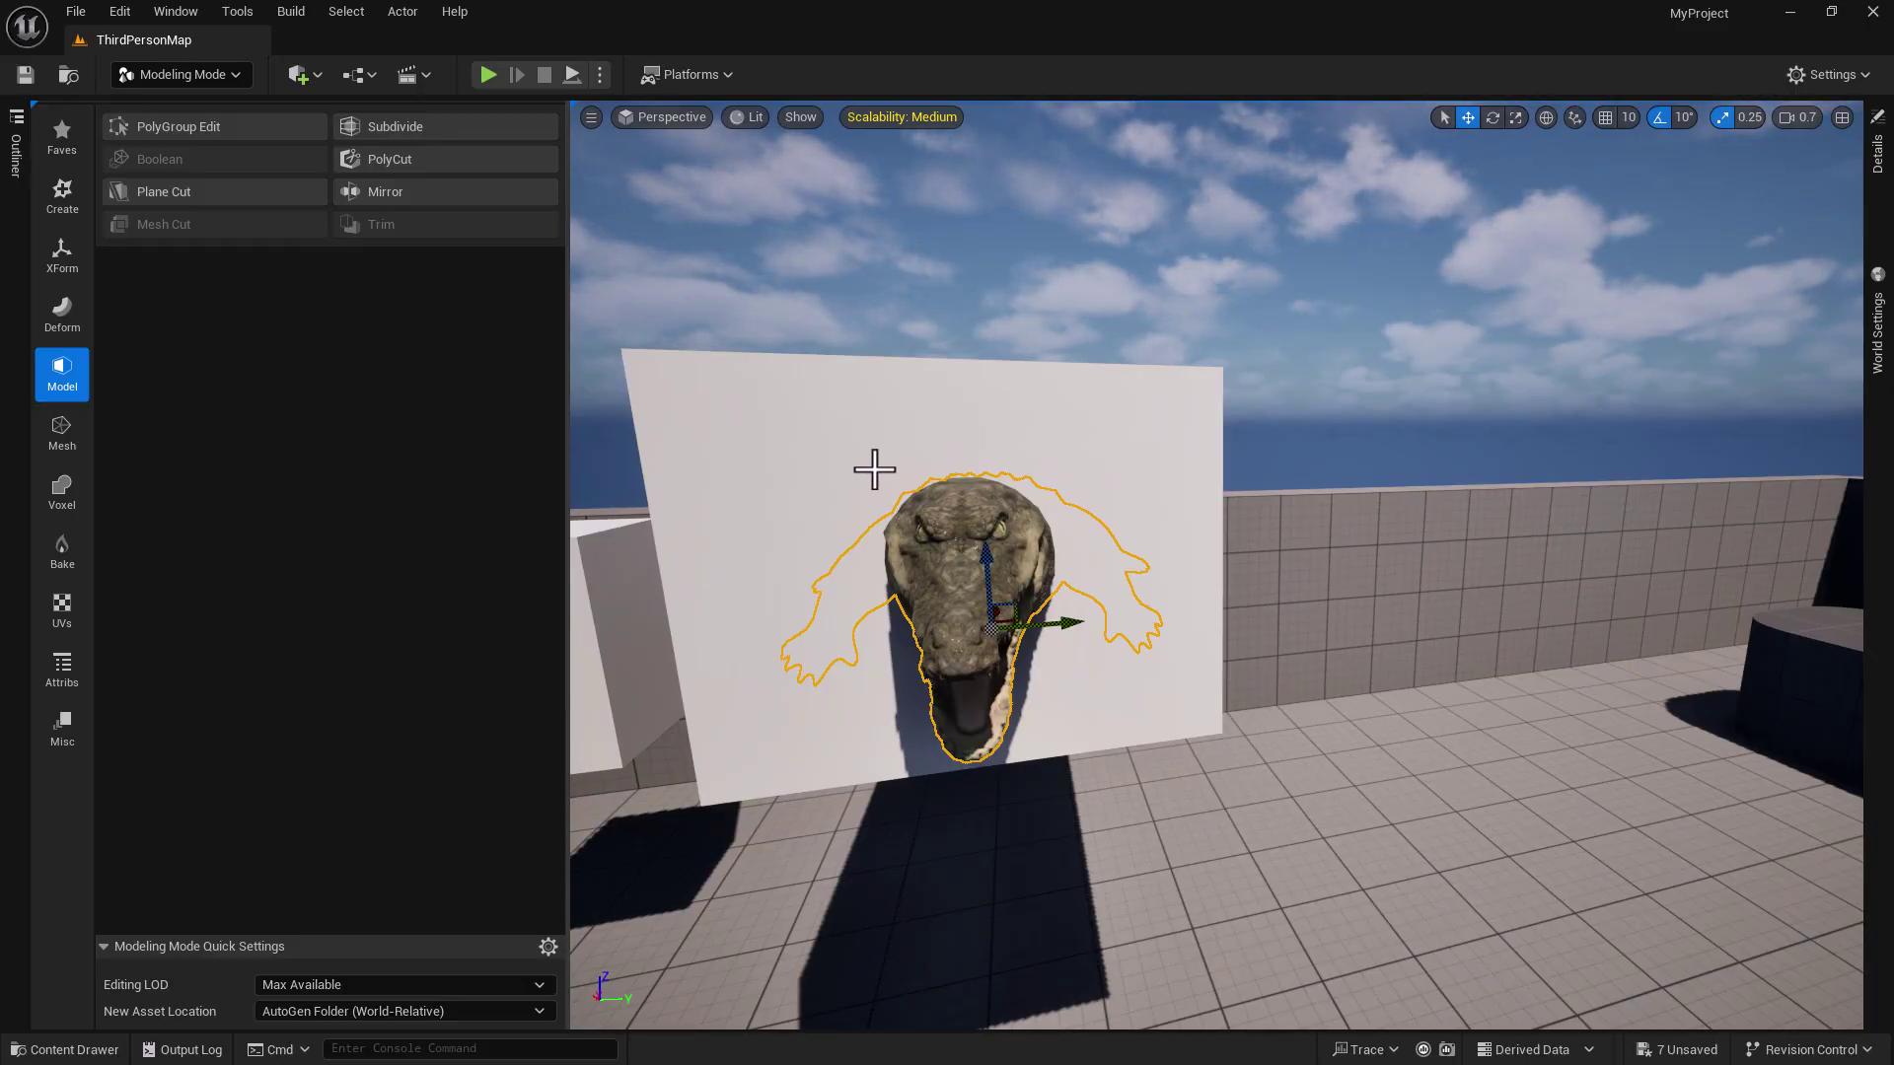
pyautogui.click(816, 453)
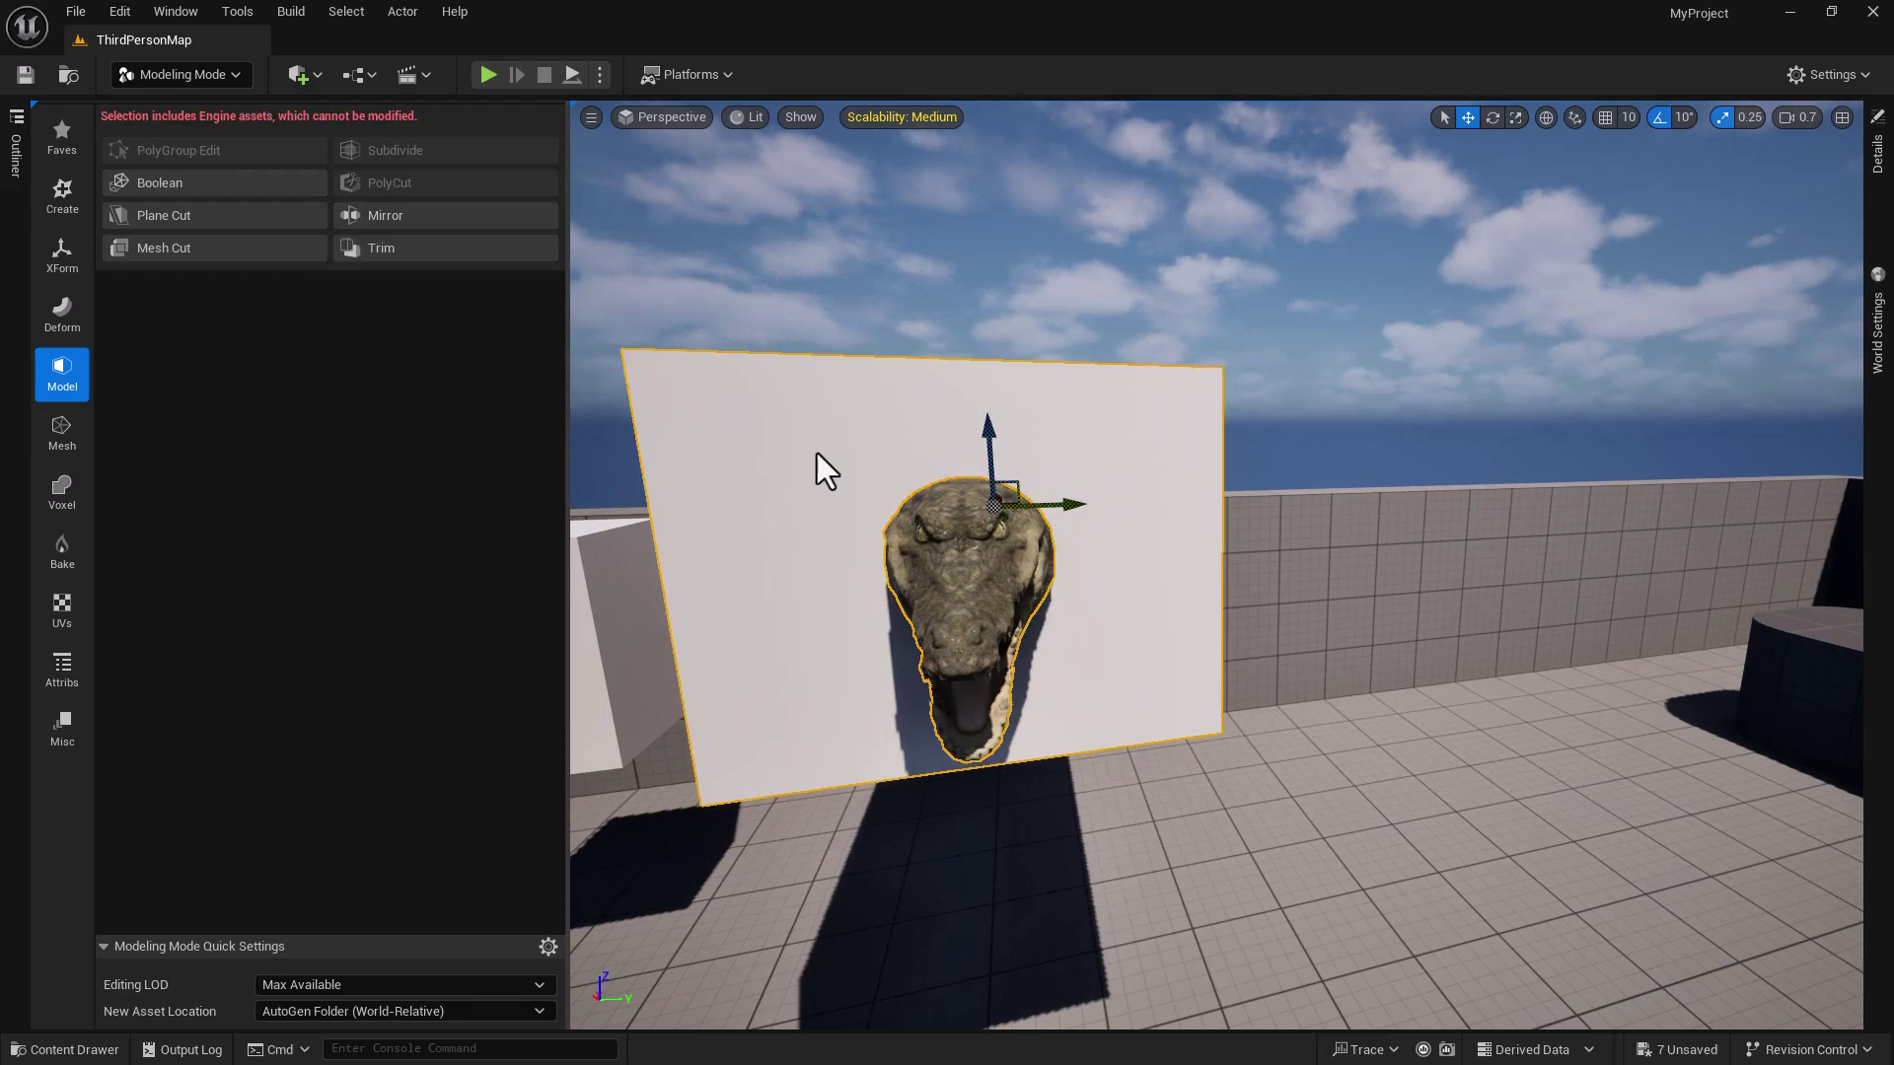
pyautogui.click(149, 180)
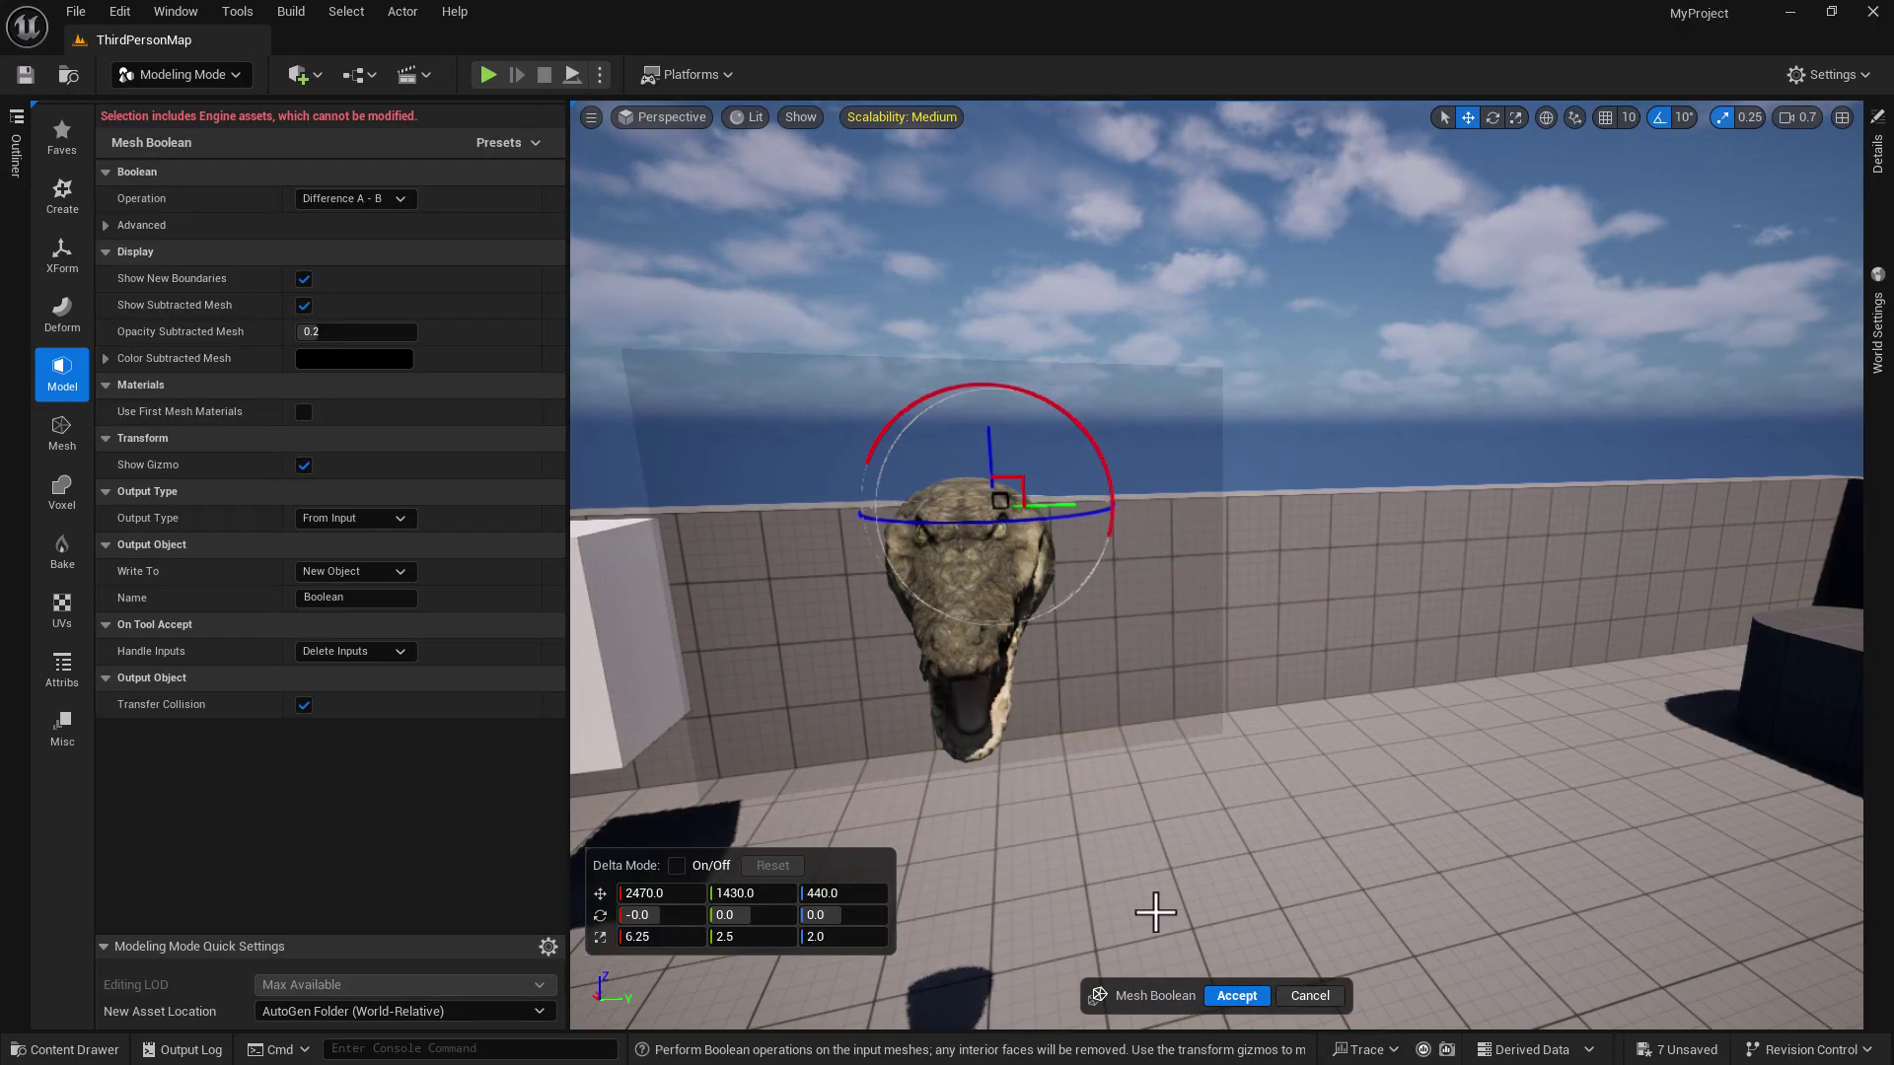
pyautogui.click(1250, 997)
# - Examine the cut crocodile head from other angles, ending at the mannequin whose head protrudes from its box
pyautogui.press('d')
pyautogui.moveTo(1195, 902); pyautogui.dragTo(818, 874, button='right')
pyautogui.press('d')
pyautogui.press('a')
pyautogui.press('d')
pyautogui.press('w')
pyautogui.press('a')
pyautogui.press('w')
pyautogui.moveTo(1075, 562); pyautogui.dragTo(1089, 596, button='right')
pyautogui.press('s')
pyautogui.press('e')
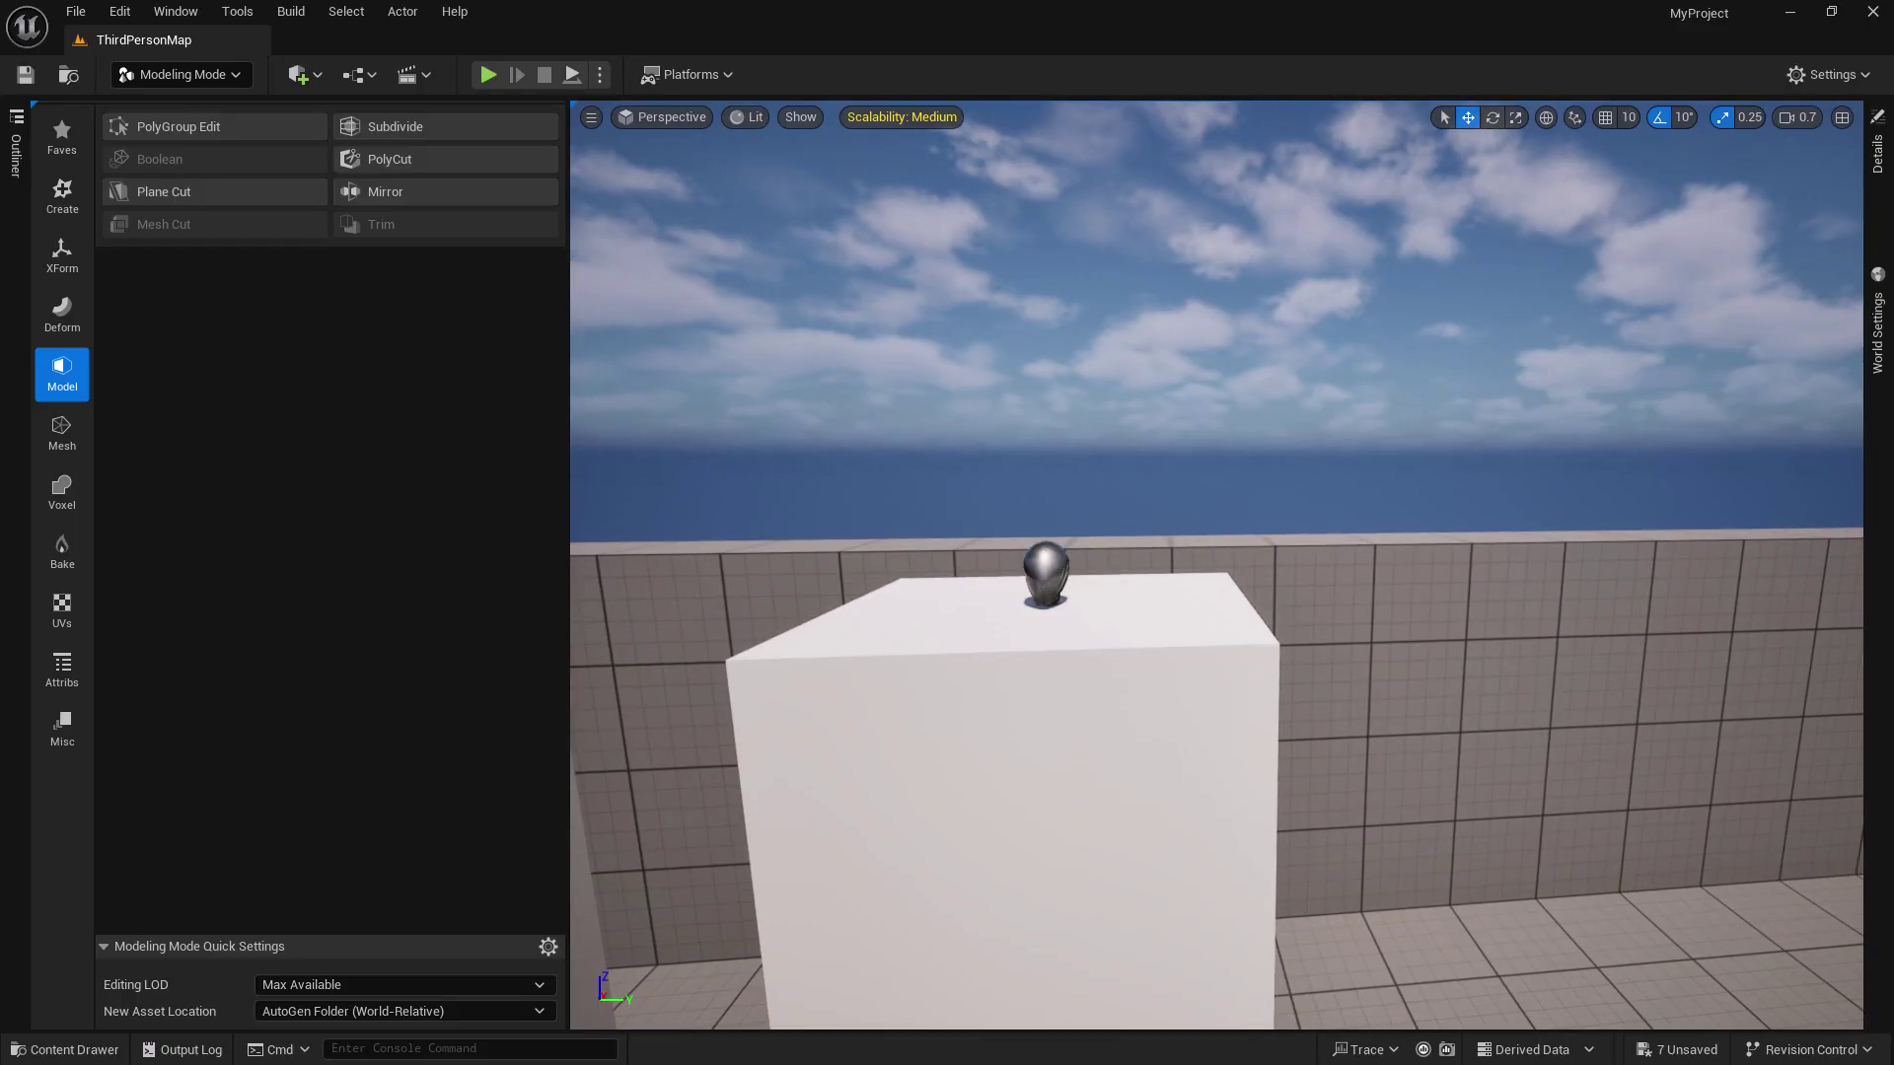
# - Cut this mannequin down to its head with a Boolean Difference A - B, selecting the mannequin first and its box second
pyautogui.click(1044, 570)
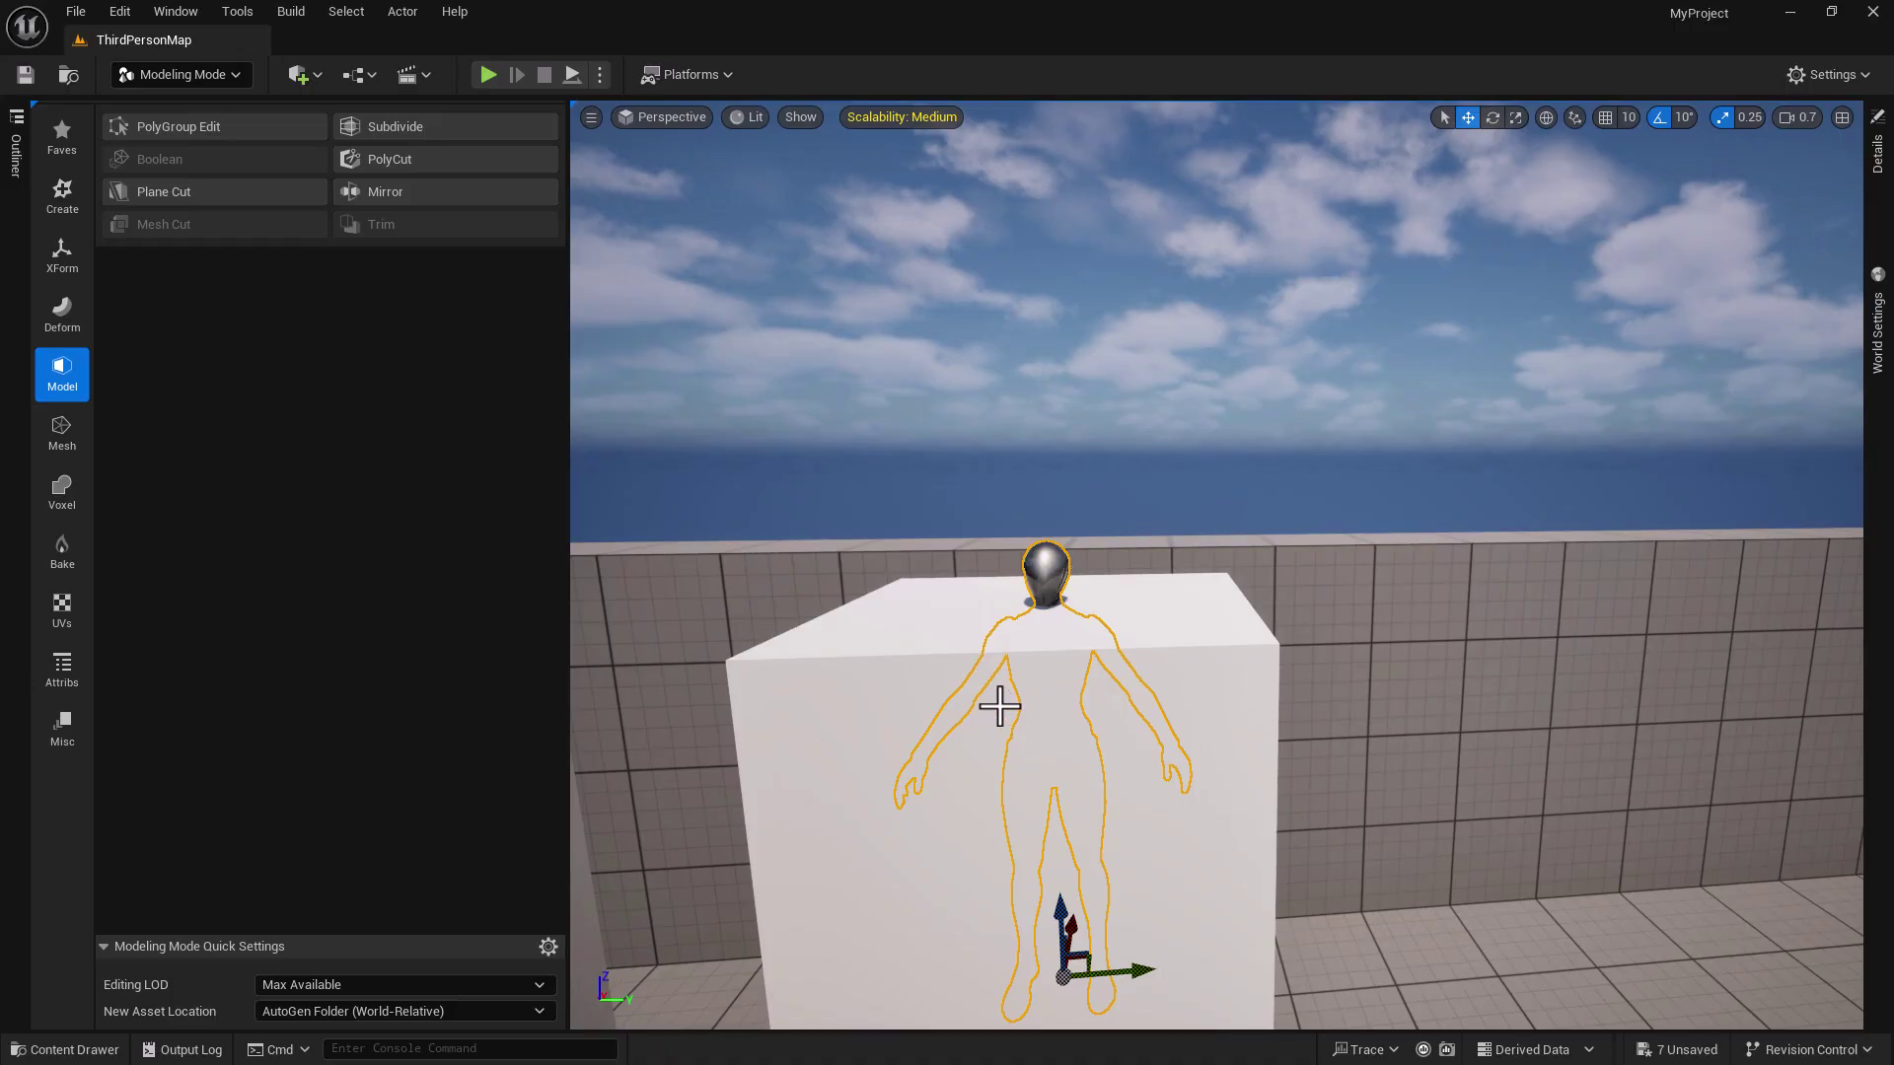
pyautogui.moveTo(855, 711); pyautogui.dragTo(861, 711, button='right')
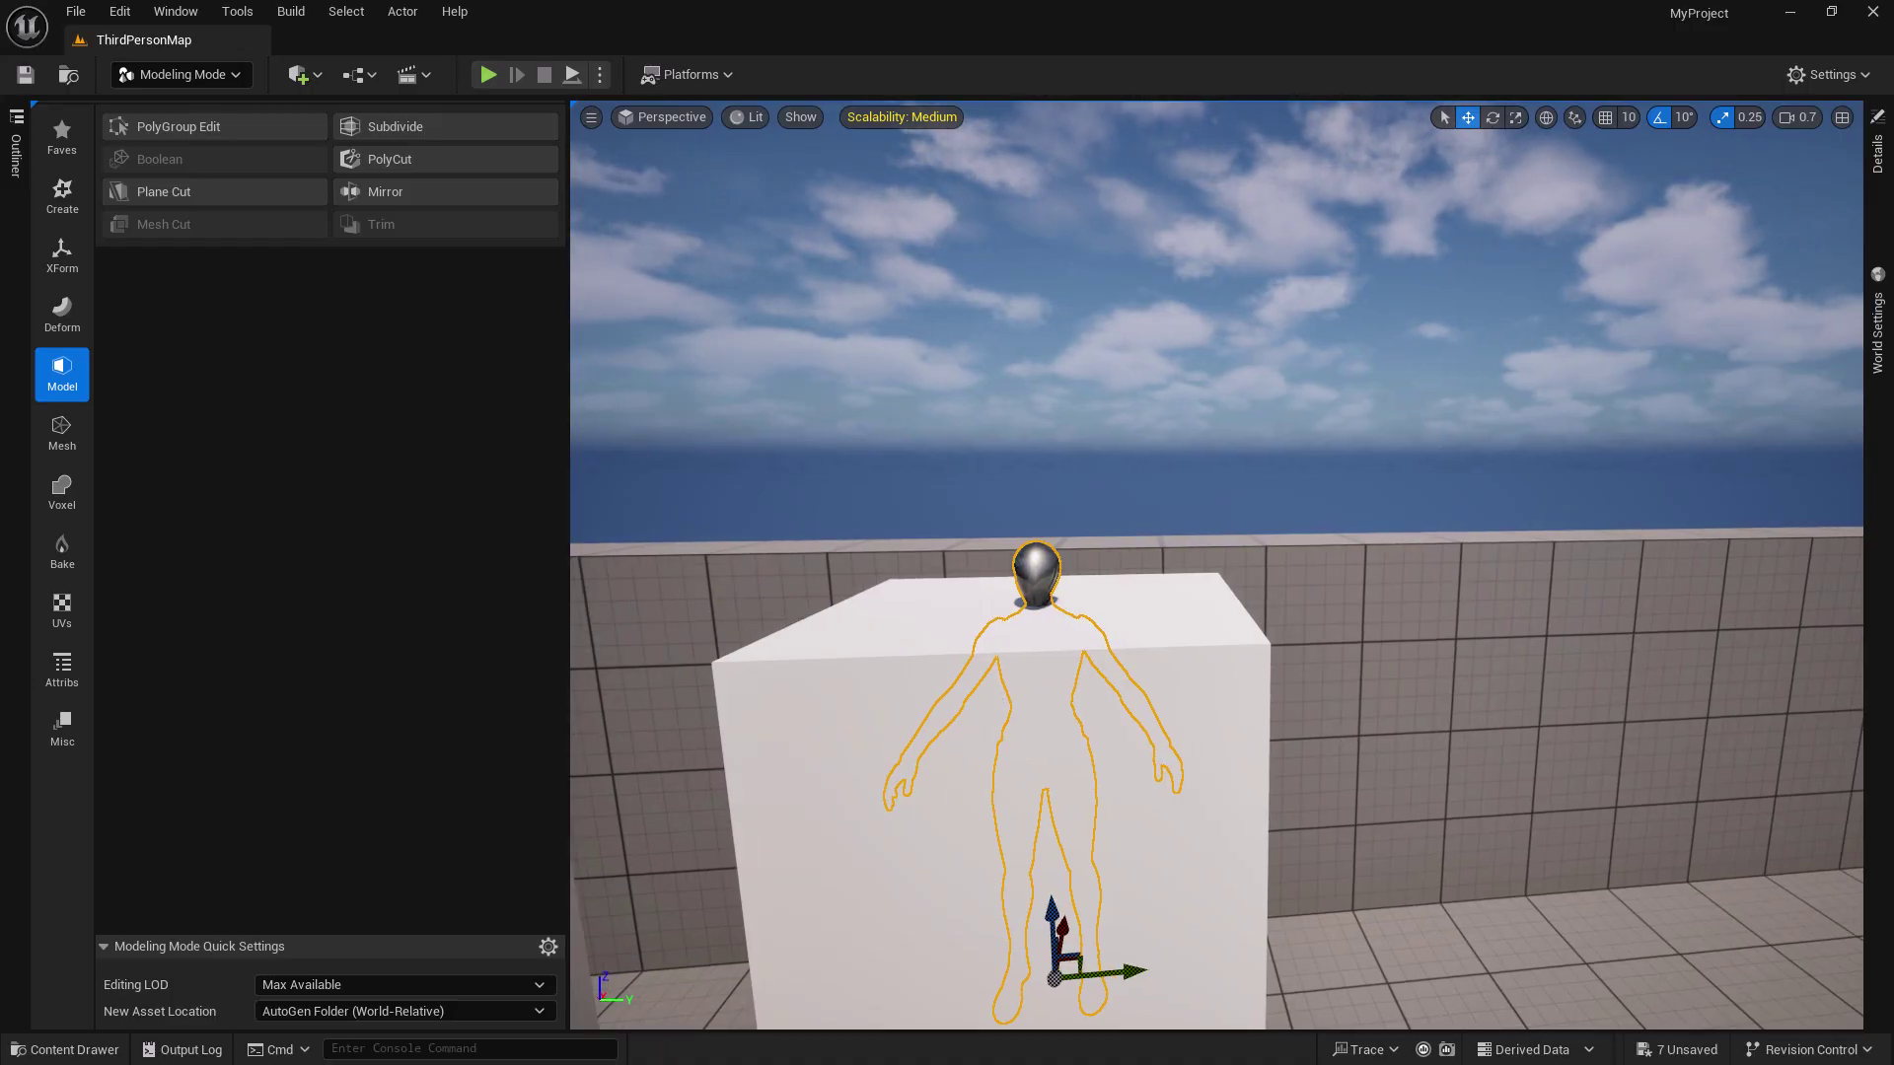
pyautogui.click(867, 712)
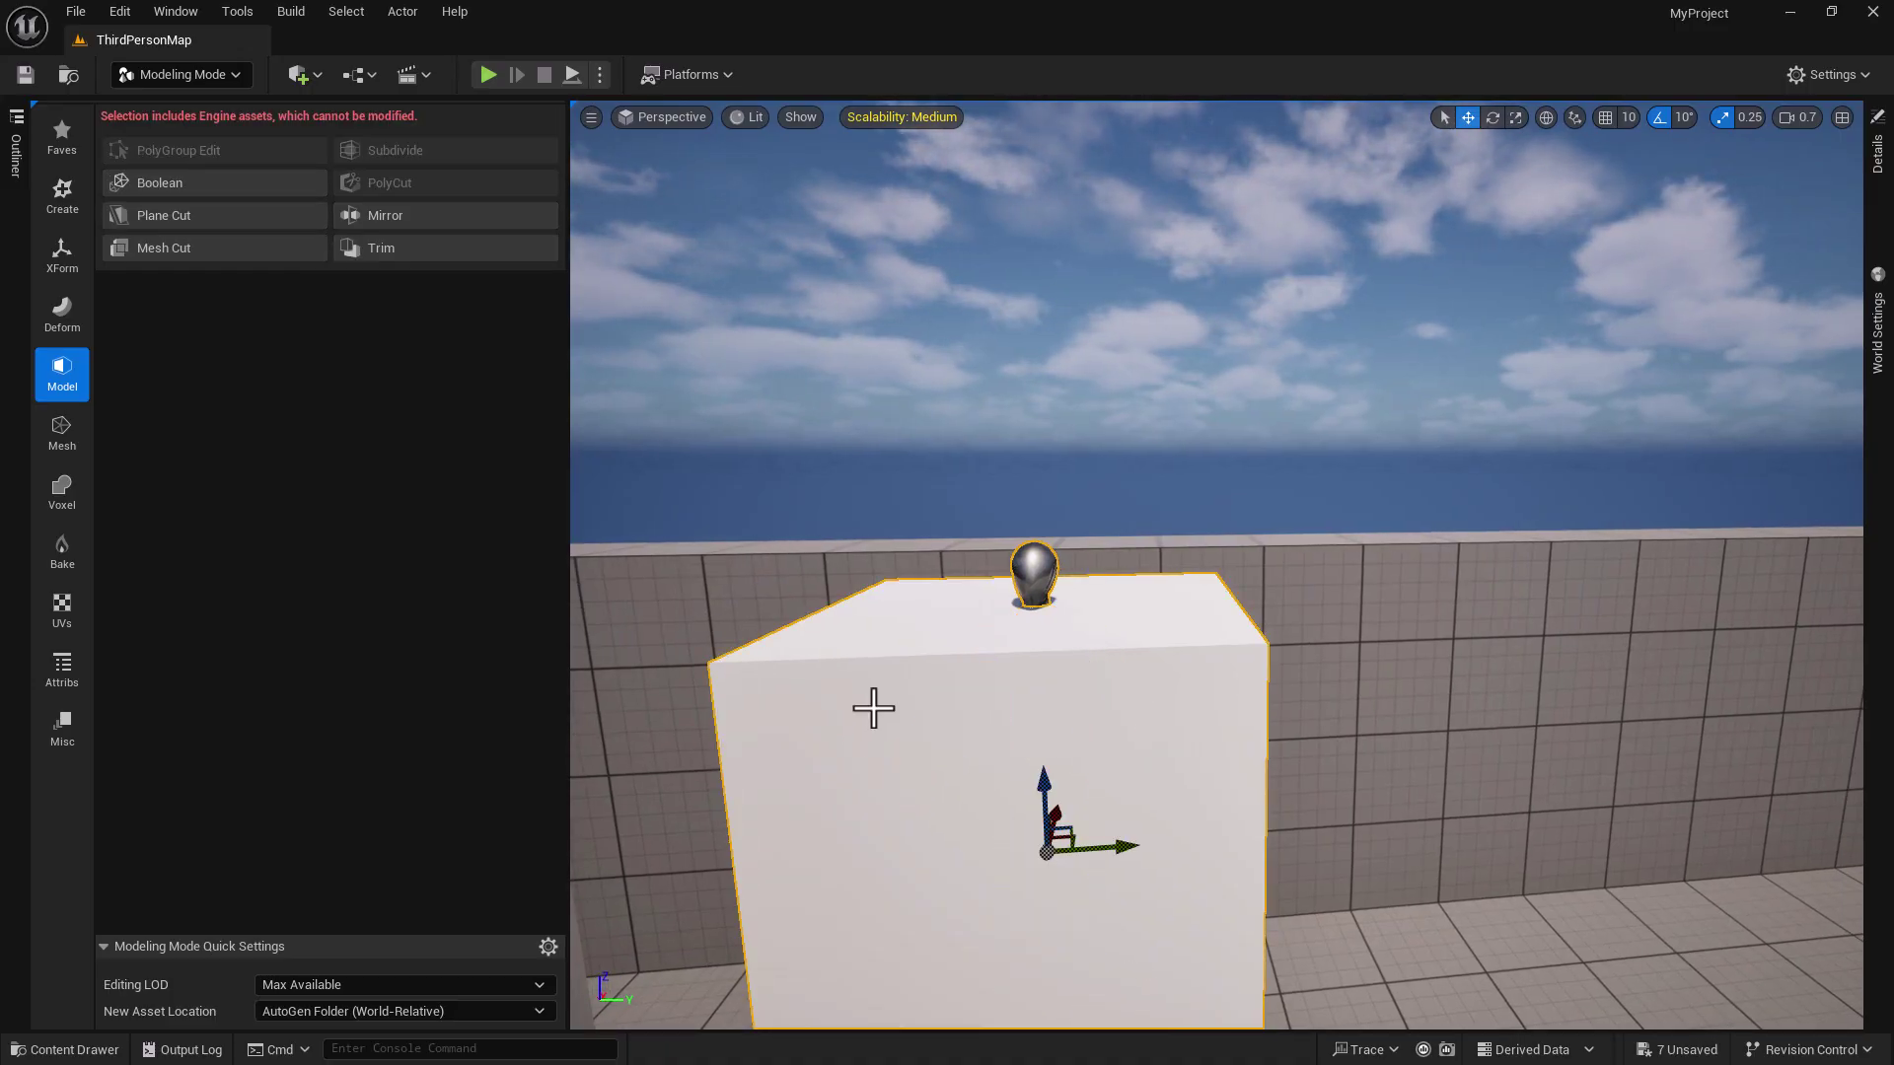
pyautogui.click(203, 181)
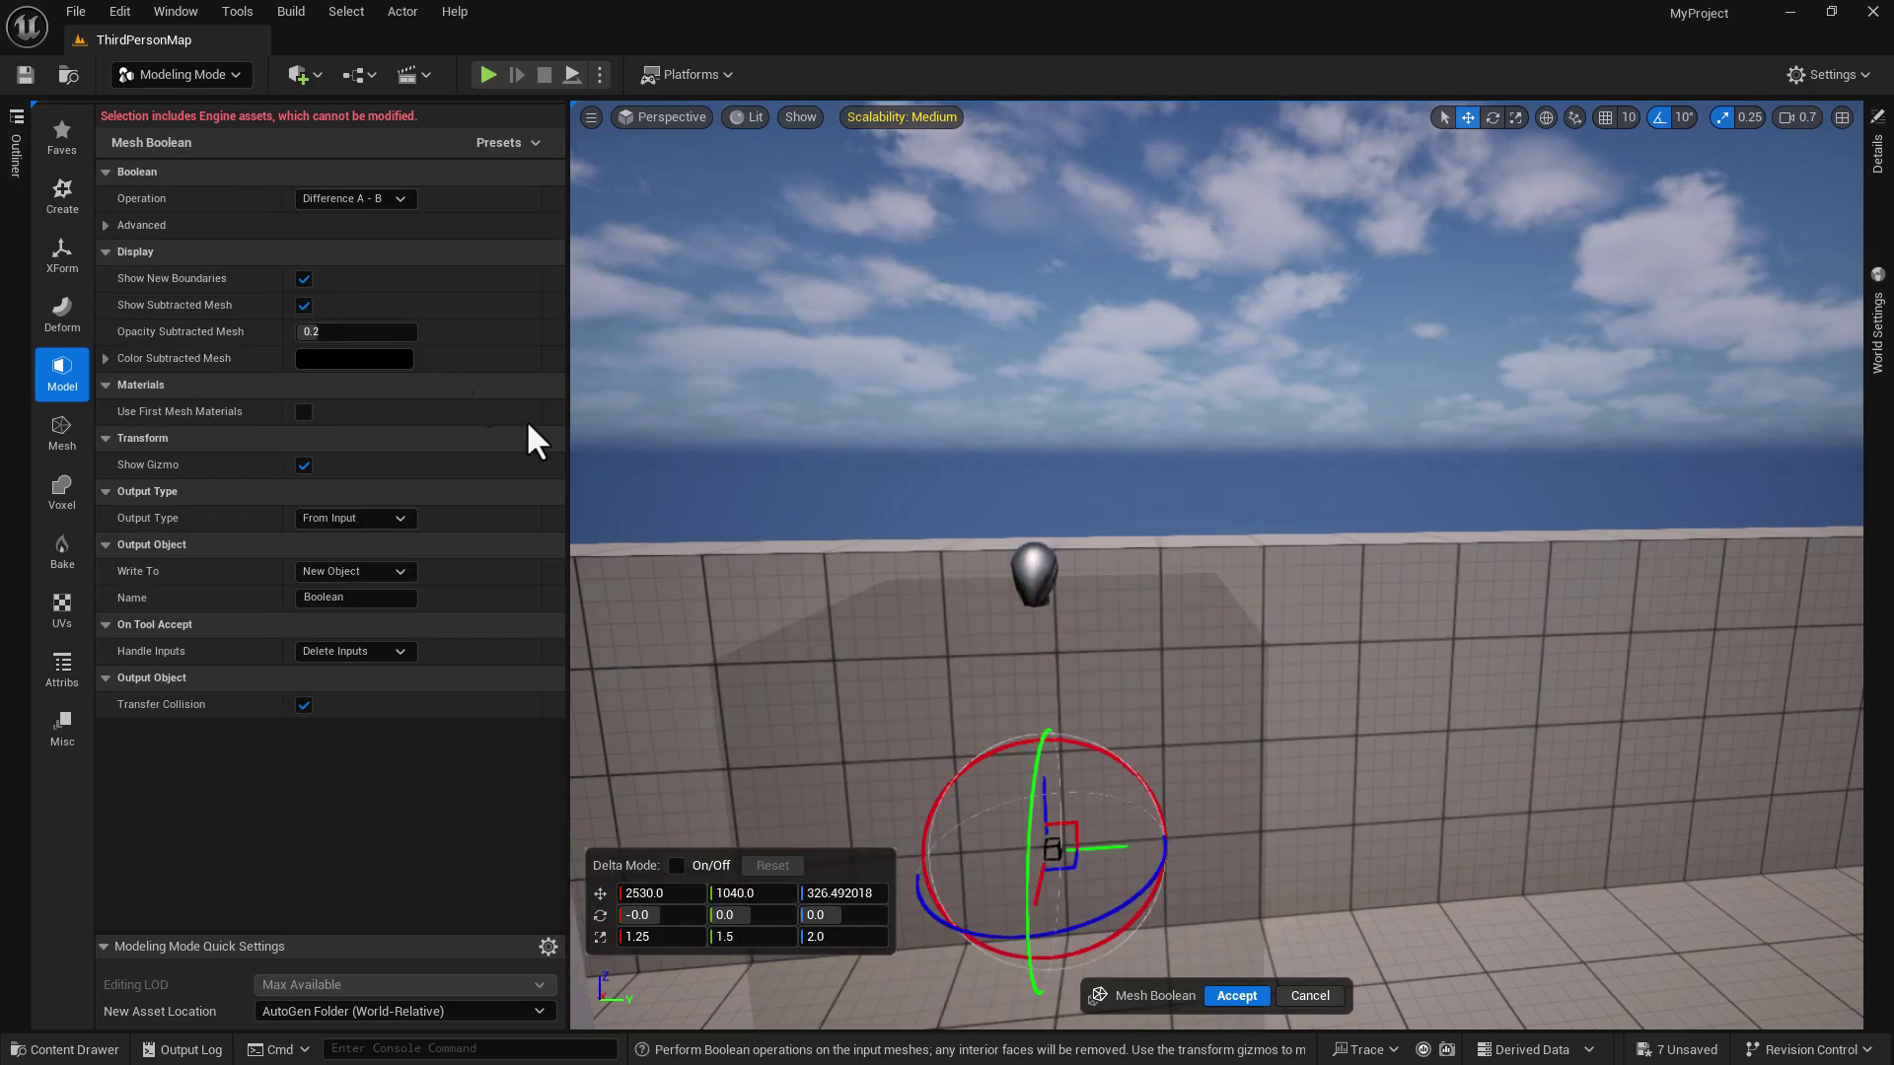
pyautogui.click(1237, 997)
# - Carve the other mannequin's shape out of its box with a Boolean Difference A - B, selecting the box first, and save the level
pyautogui.moveTo(1189, 794); pyautogui.dragTo(715, 862, button='right')
pyautogui.press('d')
pyautogui.press('s')
pyautogui.moveTo(853, 981); pyautogui.dragTo(922, 981, button='right')
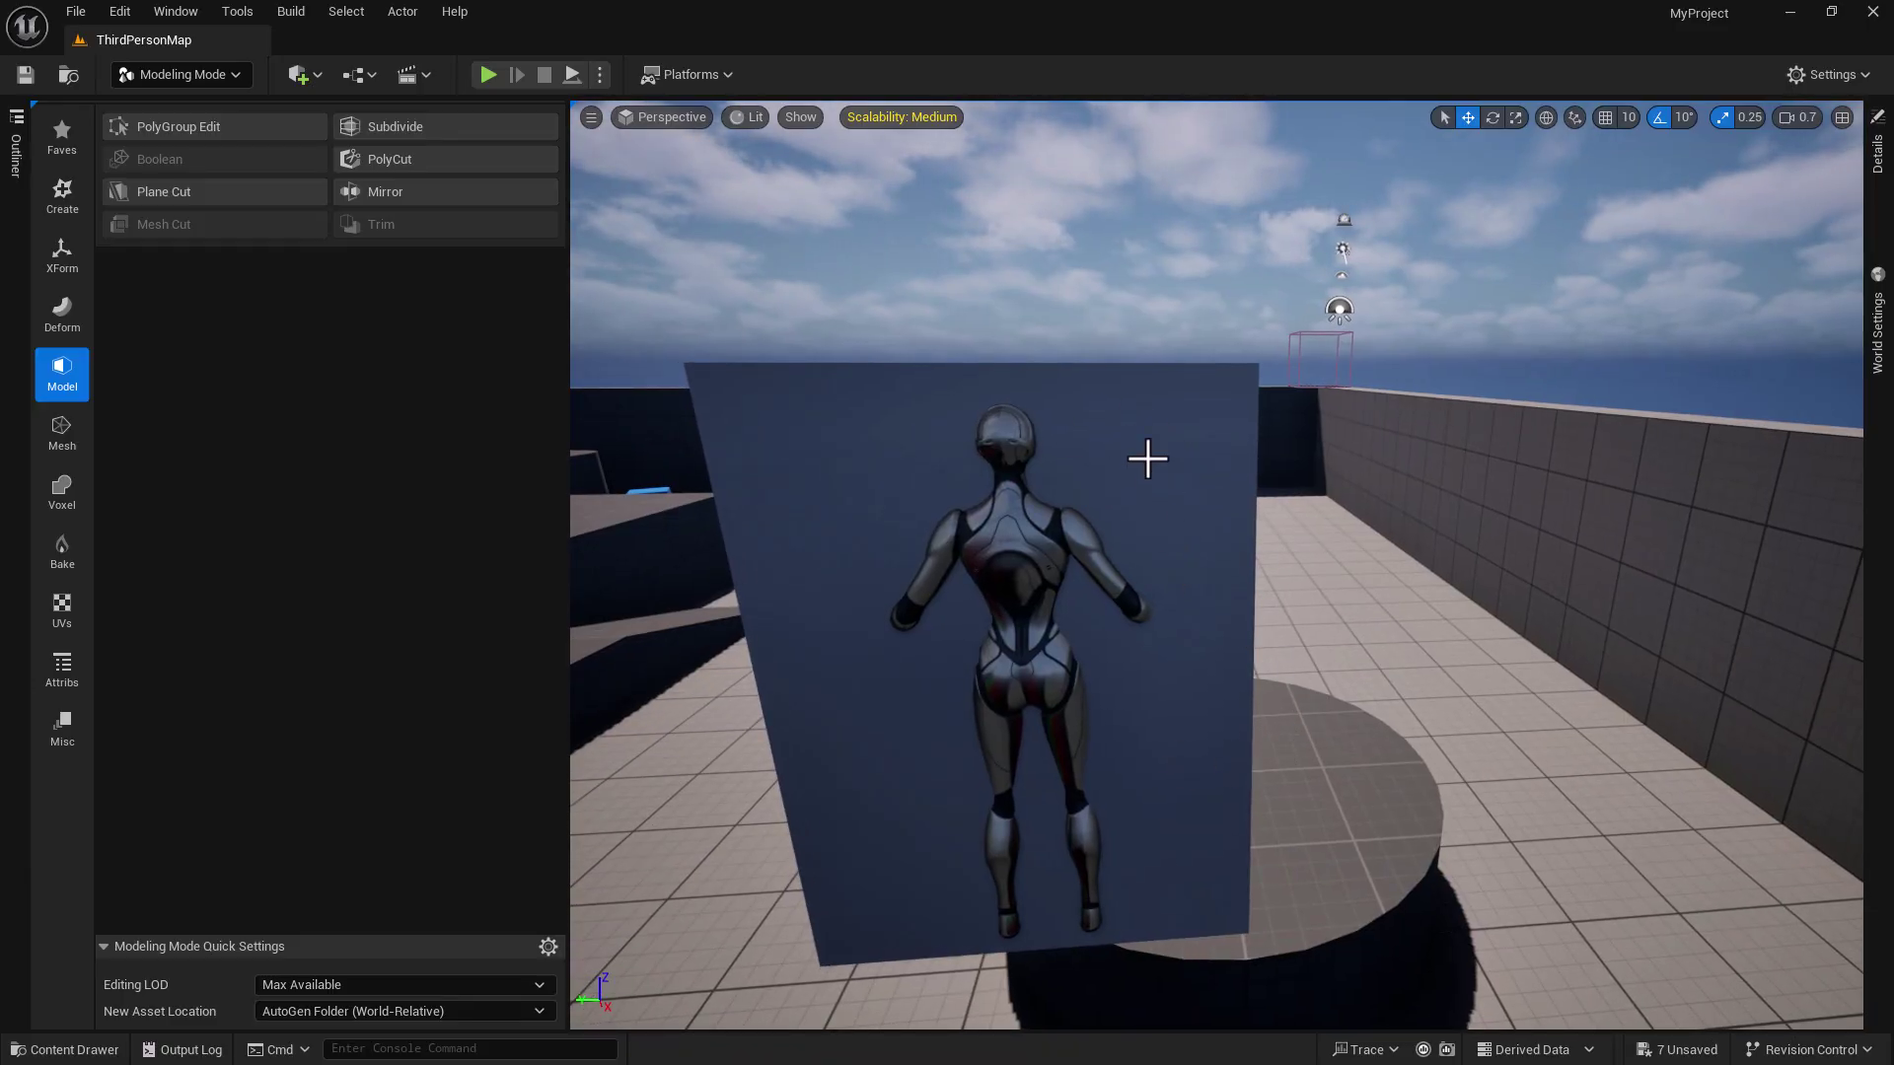
pyautogui.click(1147, 459)
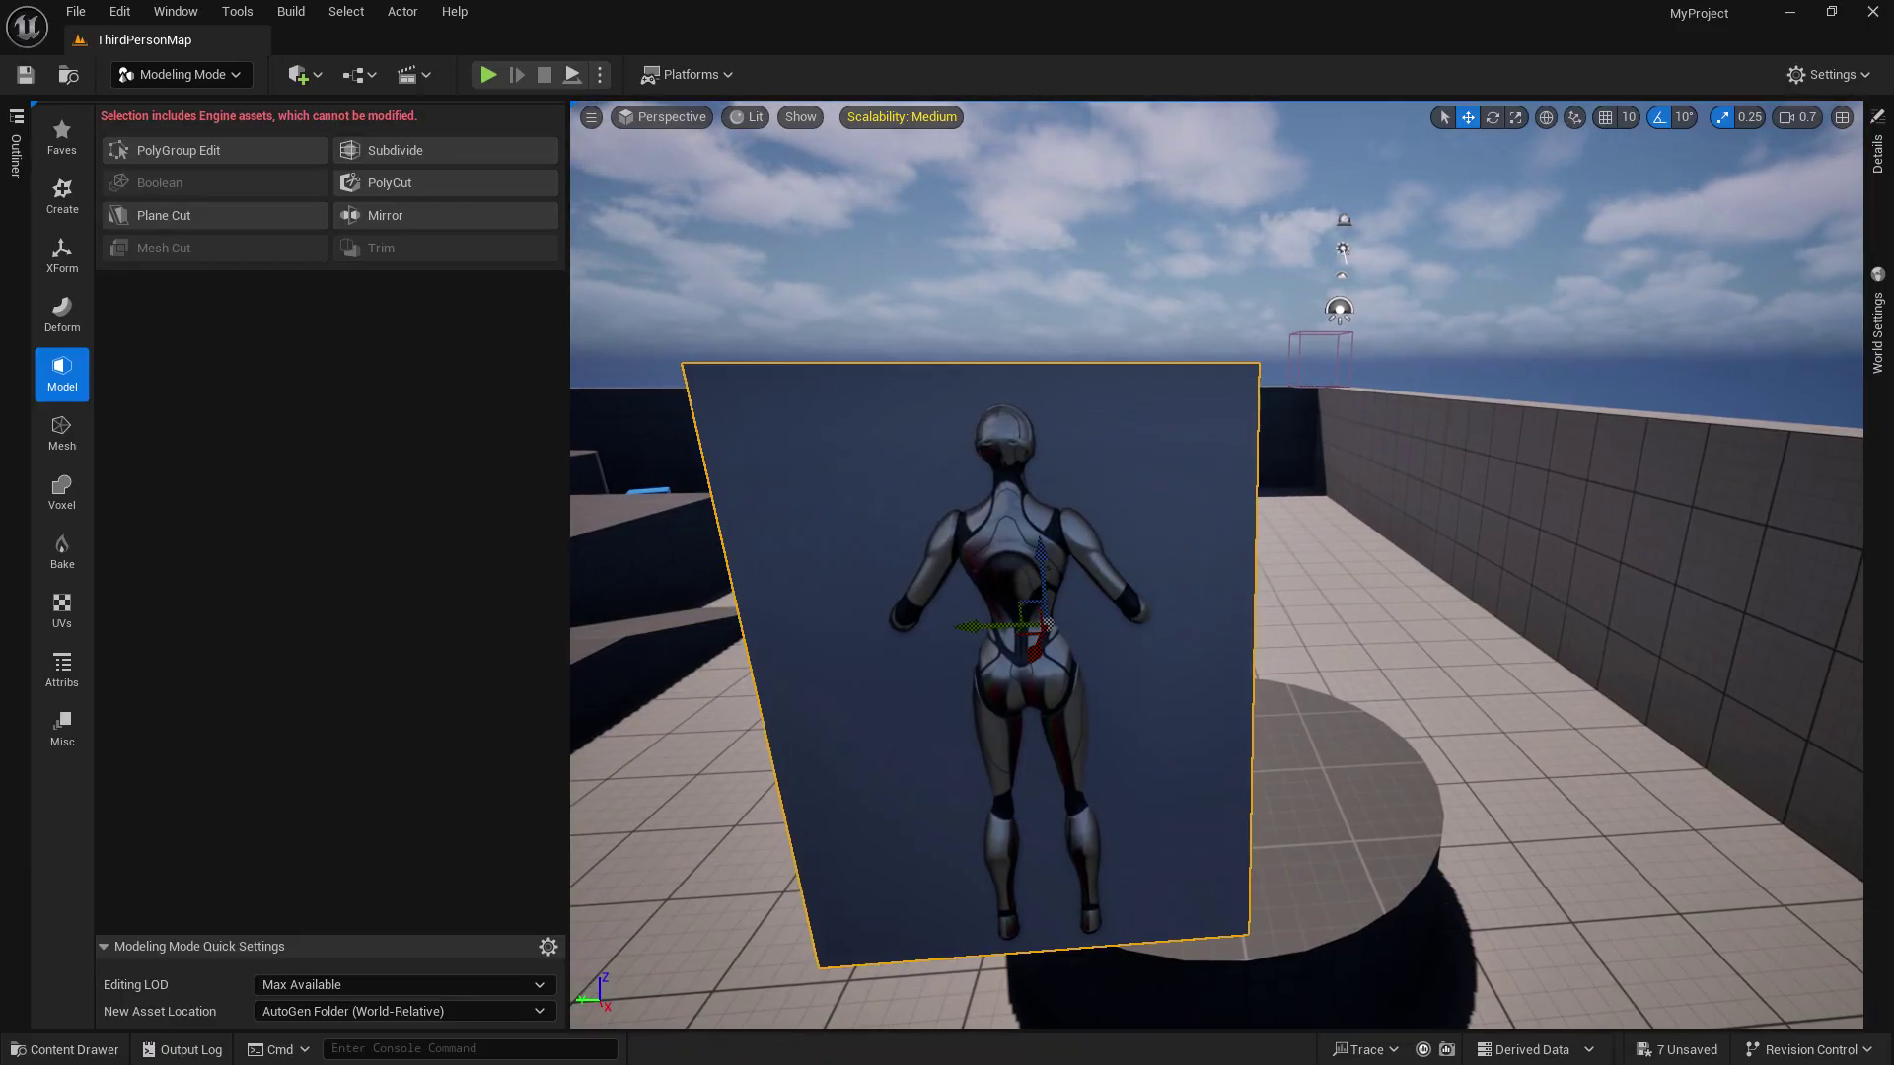
pyautogui.keyDown('ctrl'); pyautogui.click(1012, 530); pyautogui.keyUp('ctrl')
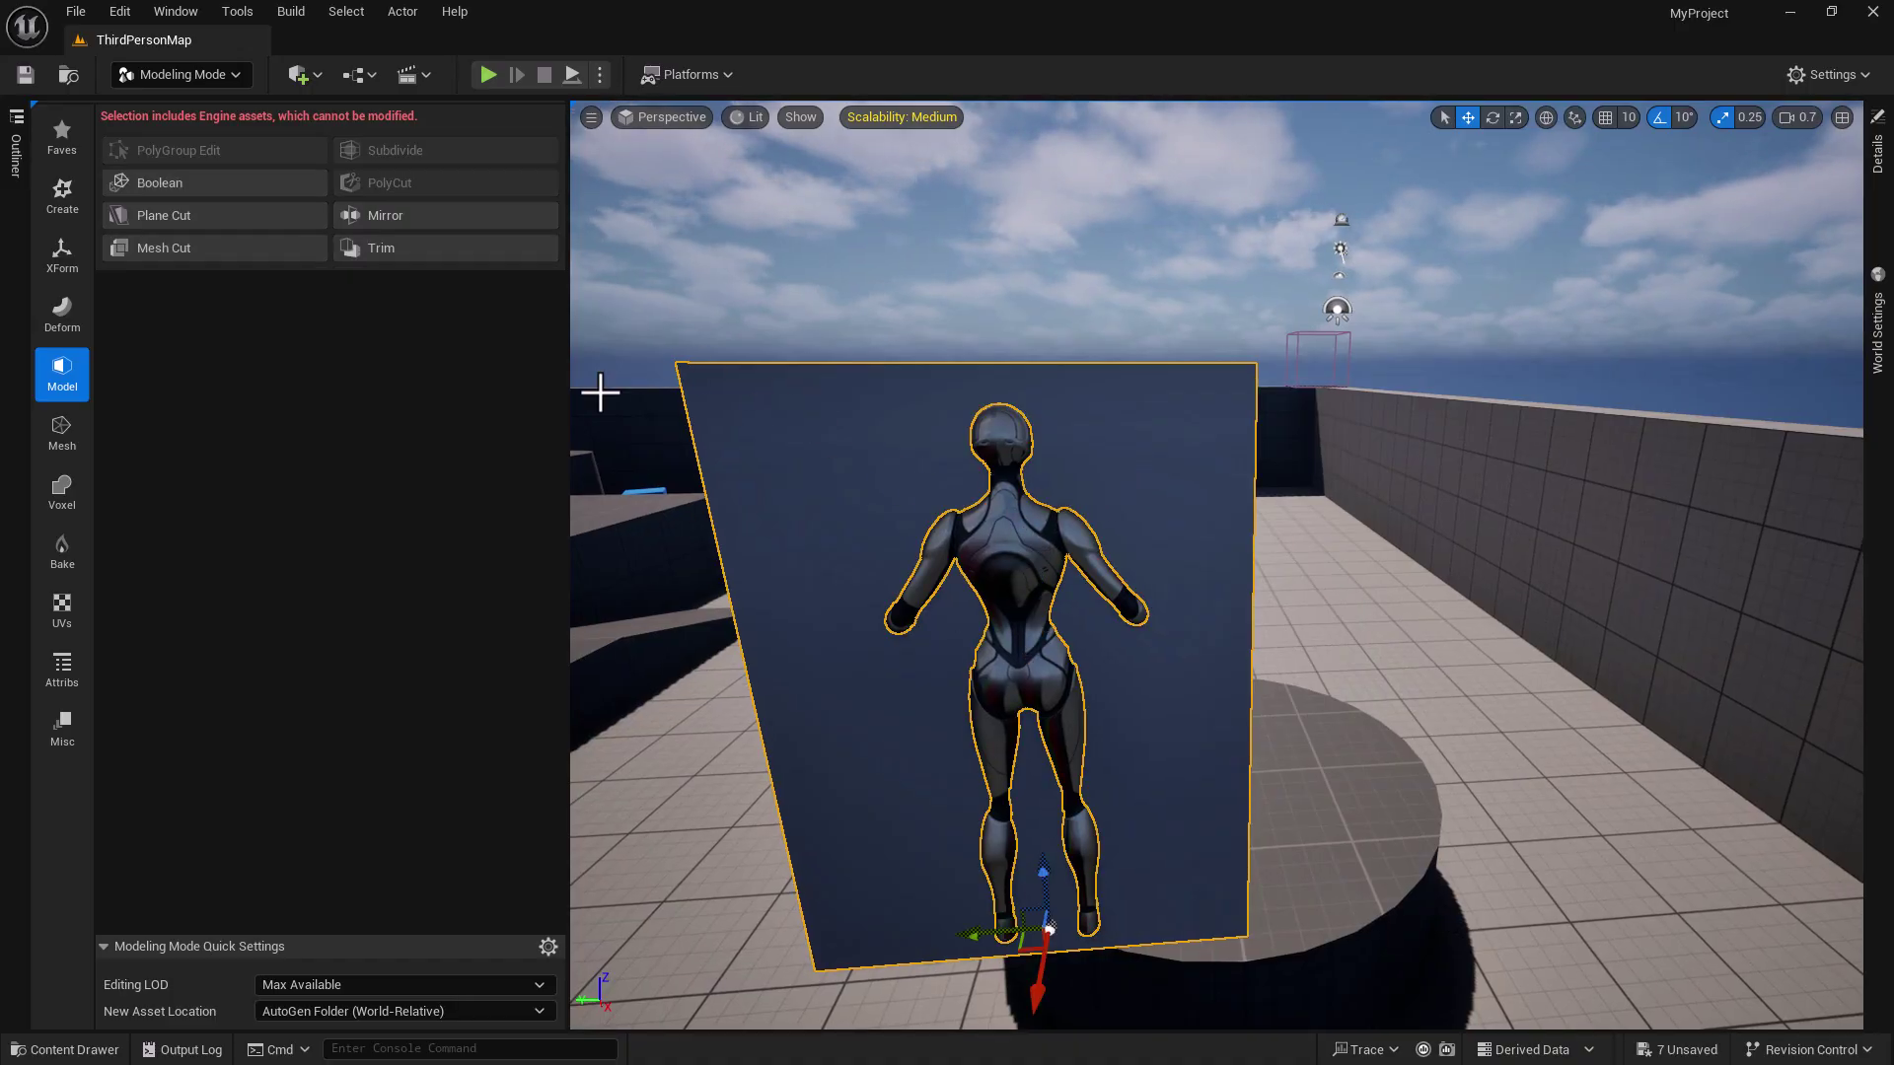
pyautogui.click(195, 185)
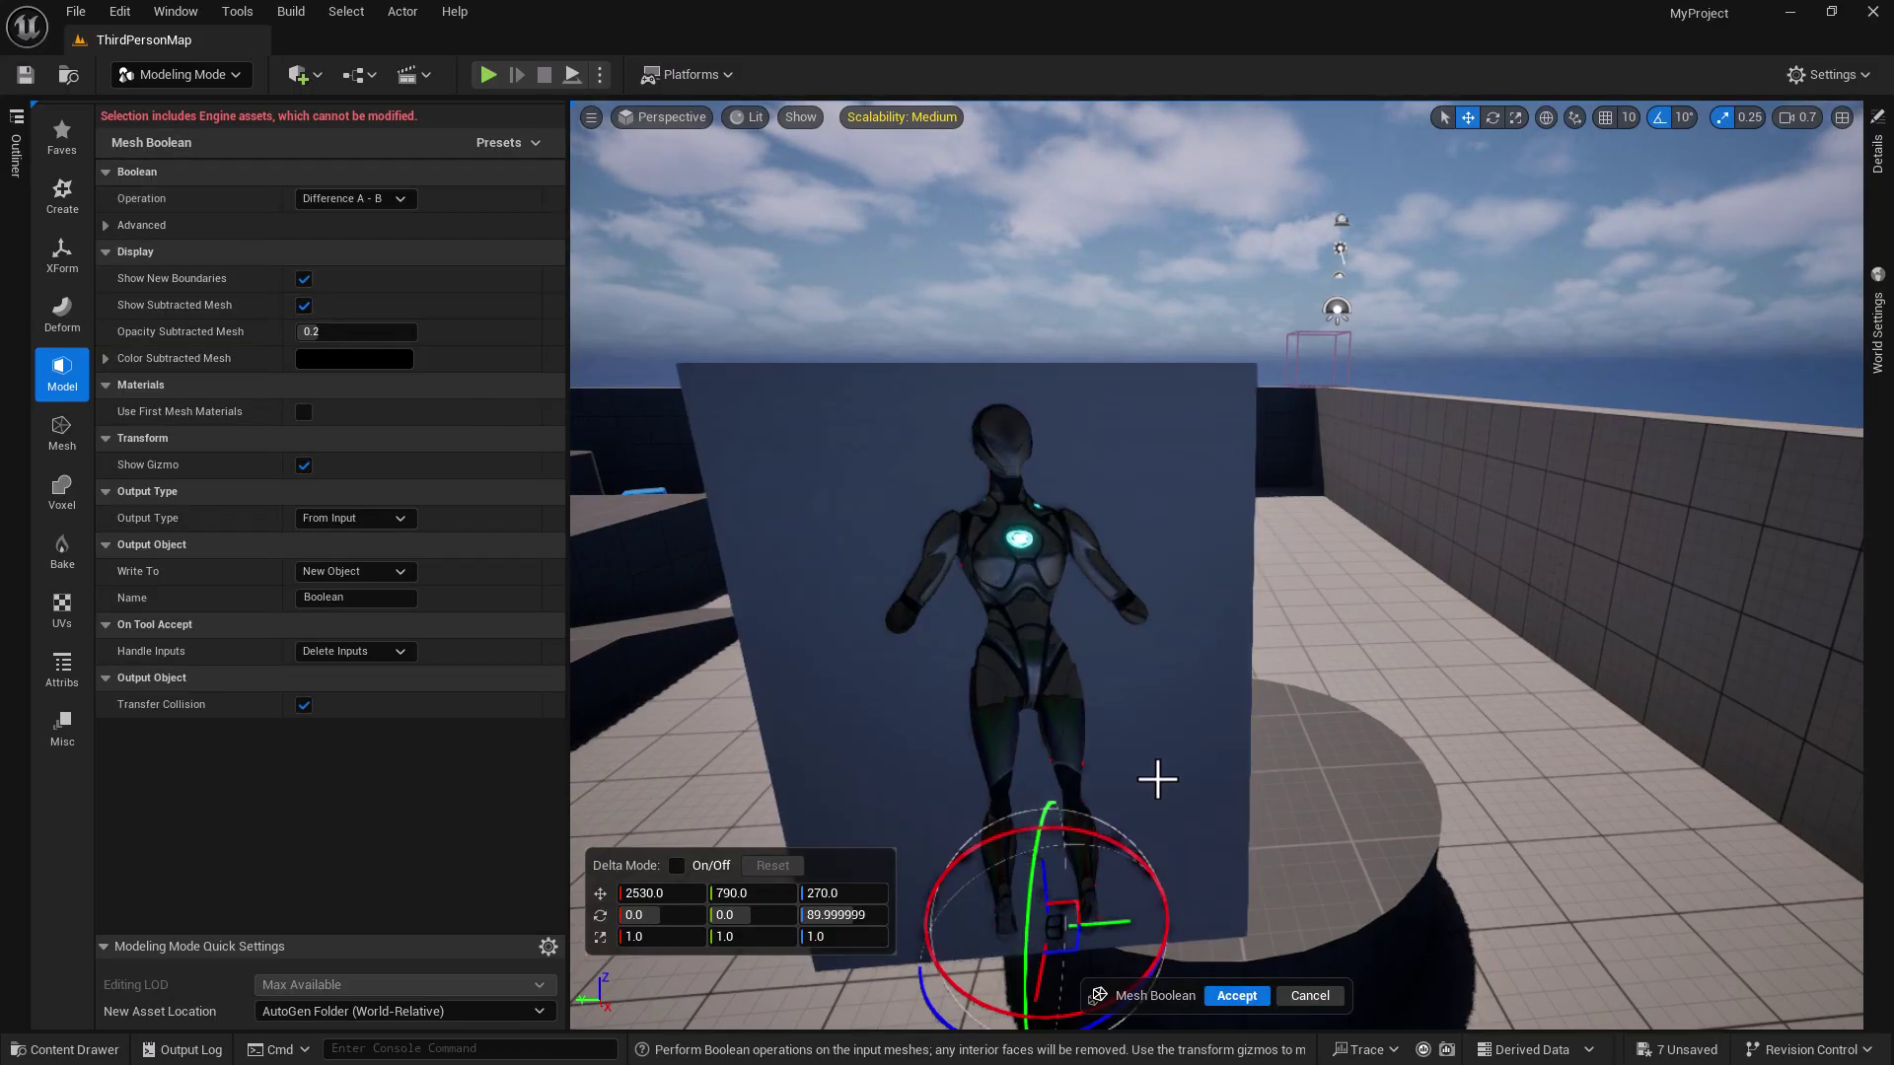
pyautogui.click(1236, 996)
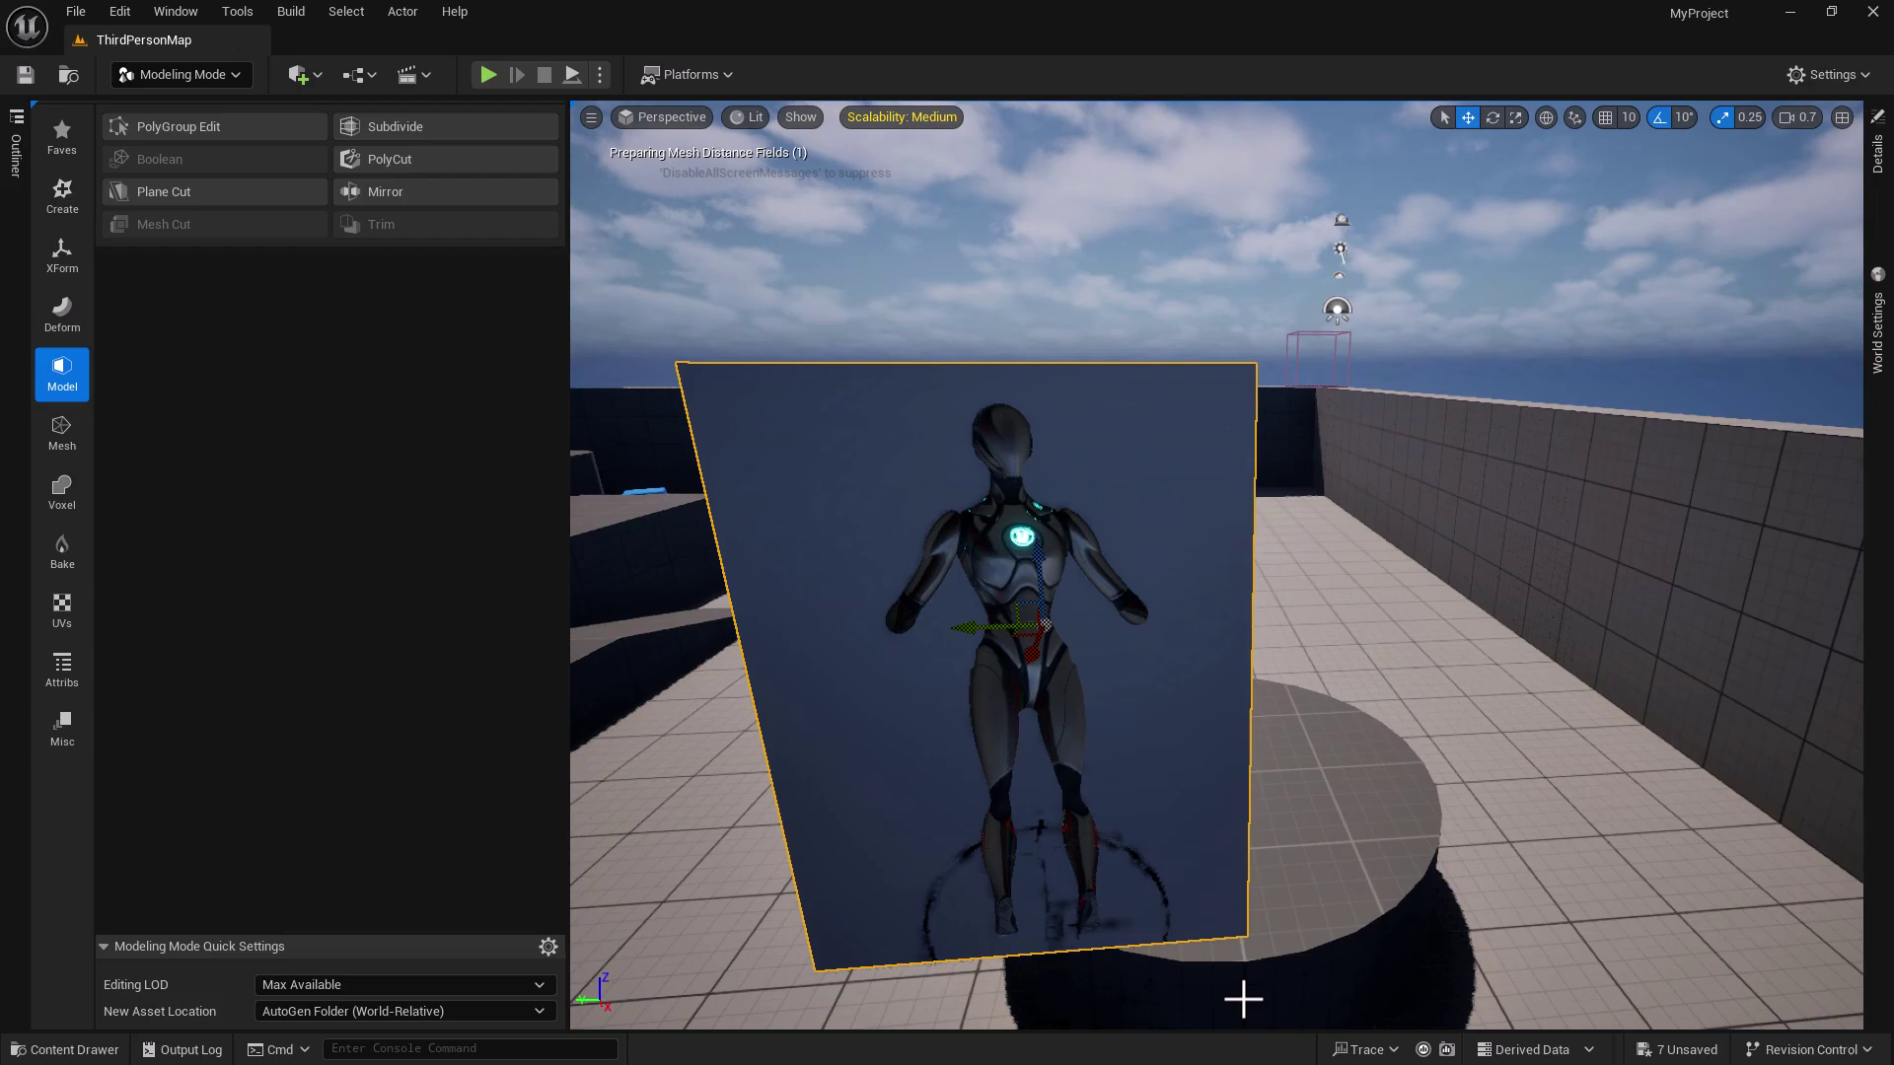
pyautogui.click(26, 74)
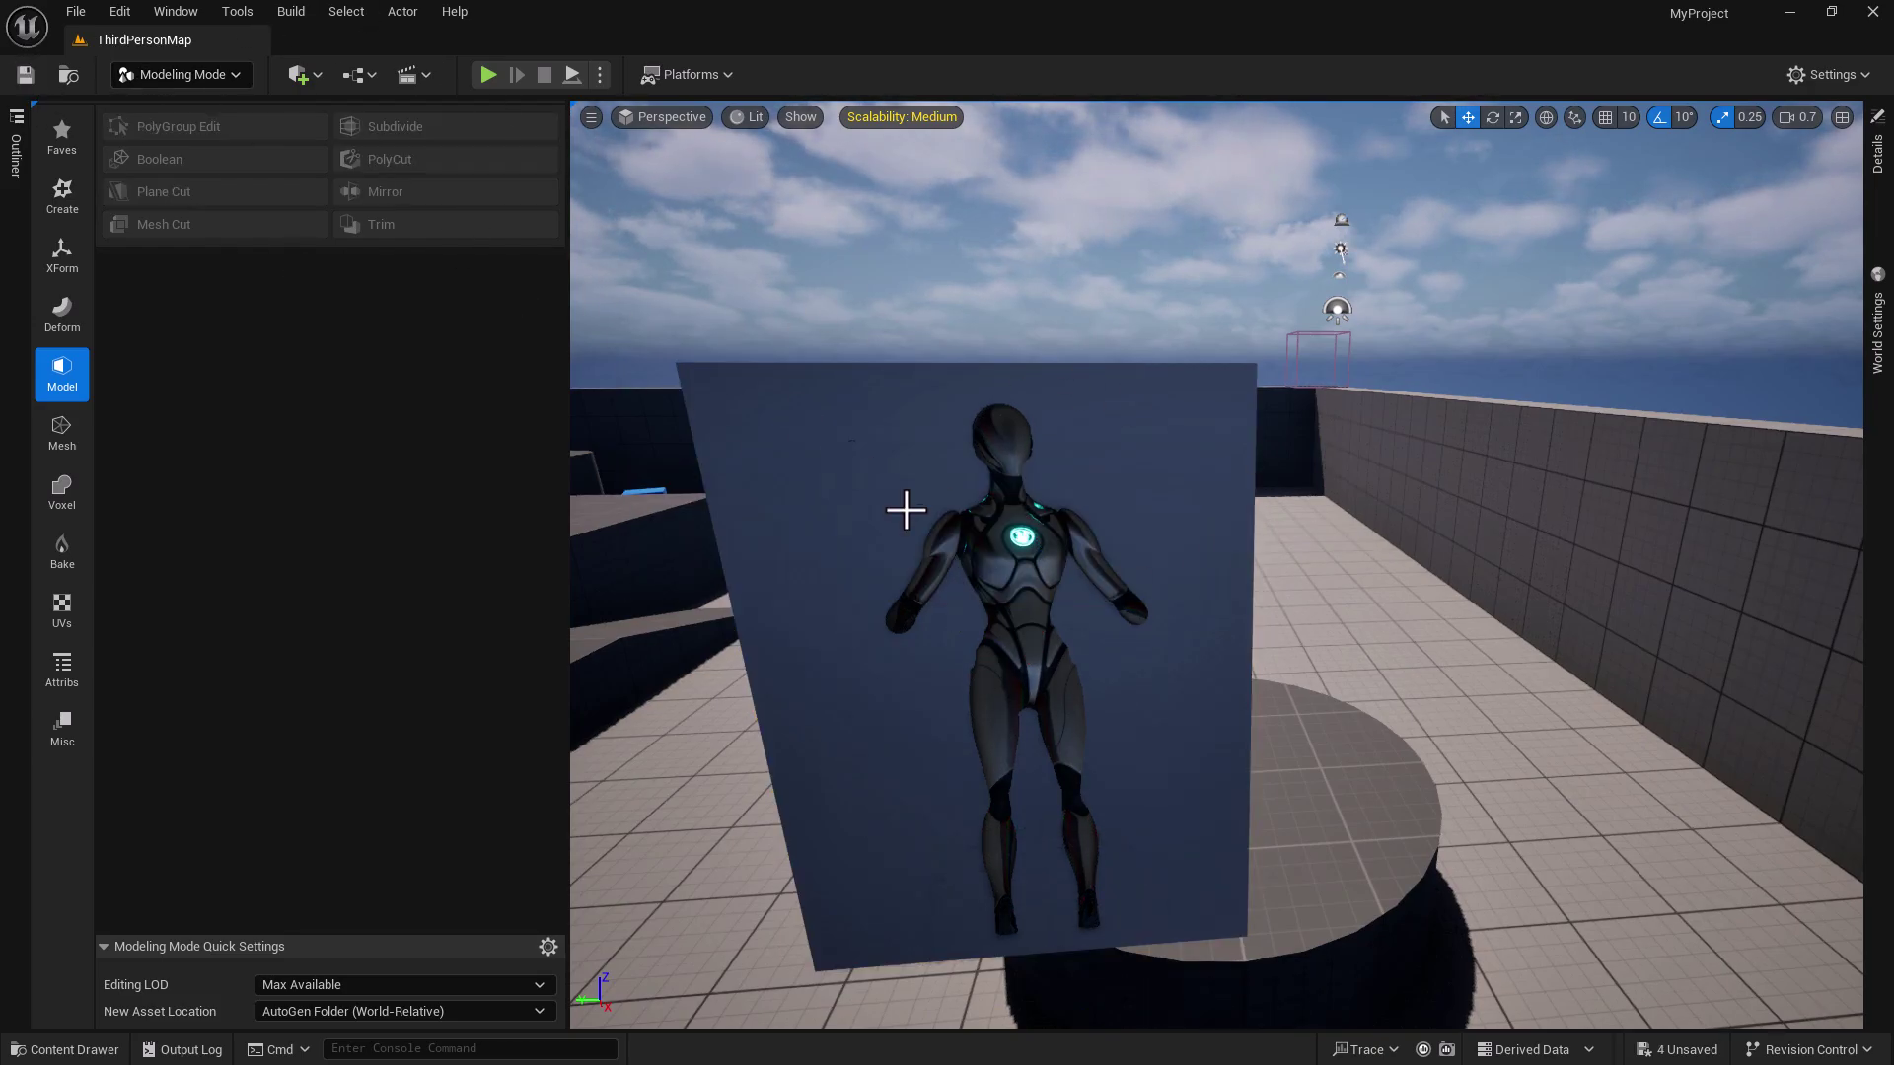
# - Save all unsaved assets and examine the mannequin-shaped cavity carved into the box
pyautogui.hotkey('ctrl', 'shift', 's')
pyautogui.moveTo(1083, 661); pyautogui.dragTo(1165, 590, button='right')
pyautogui.press('w')
pyautogui.press('s')
pyautogui.press('a')
pyautogui.press('d')
pyautogui.press('d')
pyautogui.press('w')
pyautogui.press('a')
pyautogui.press('s')
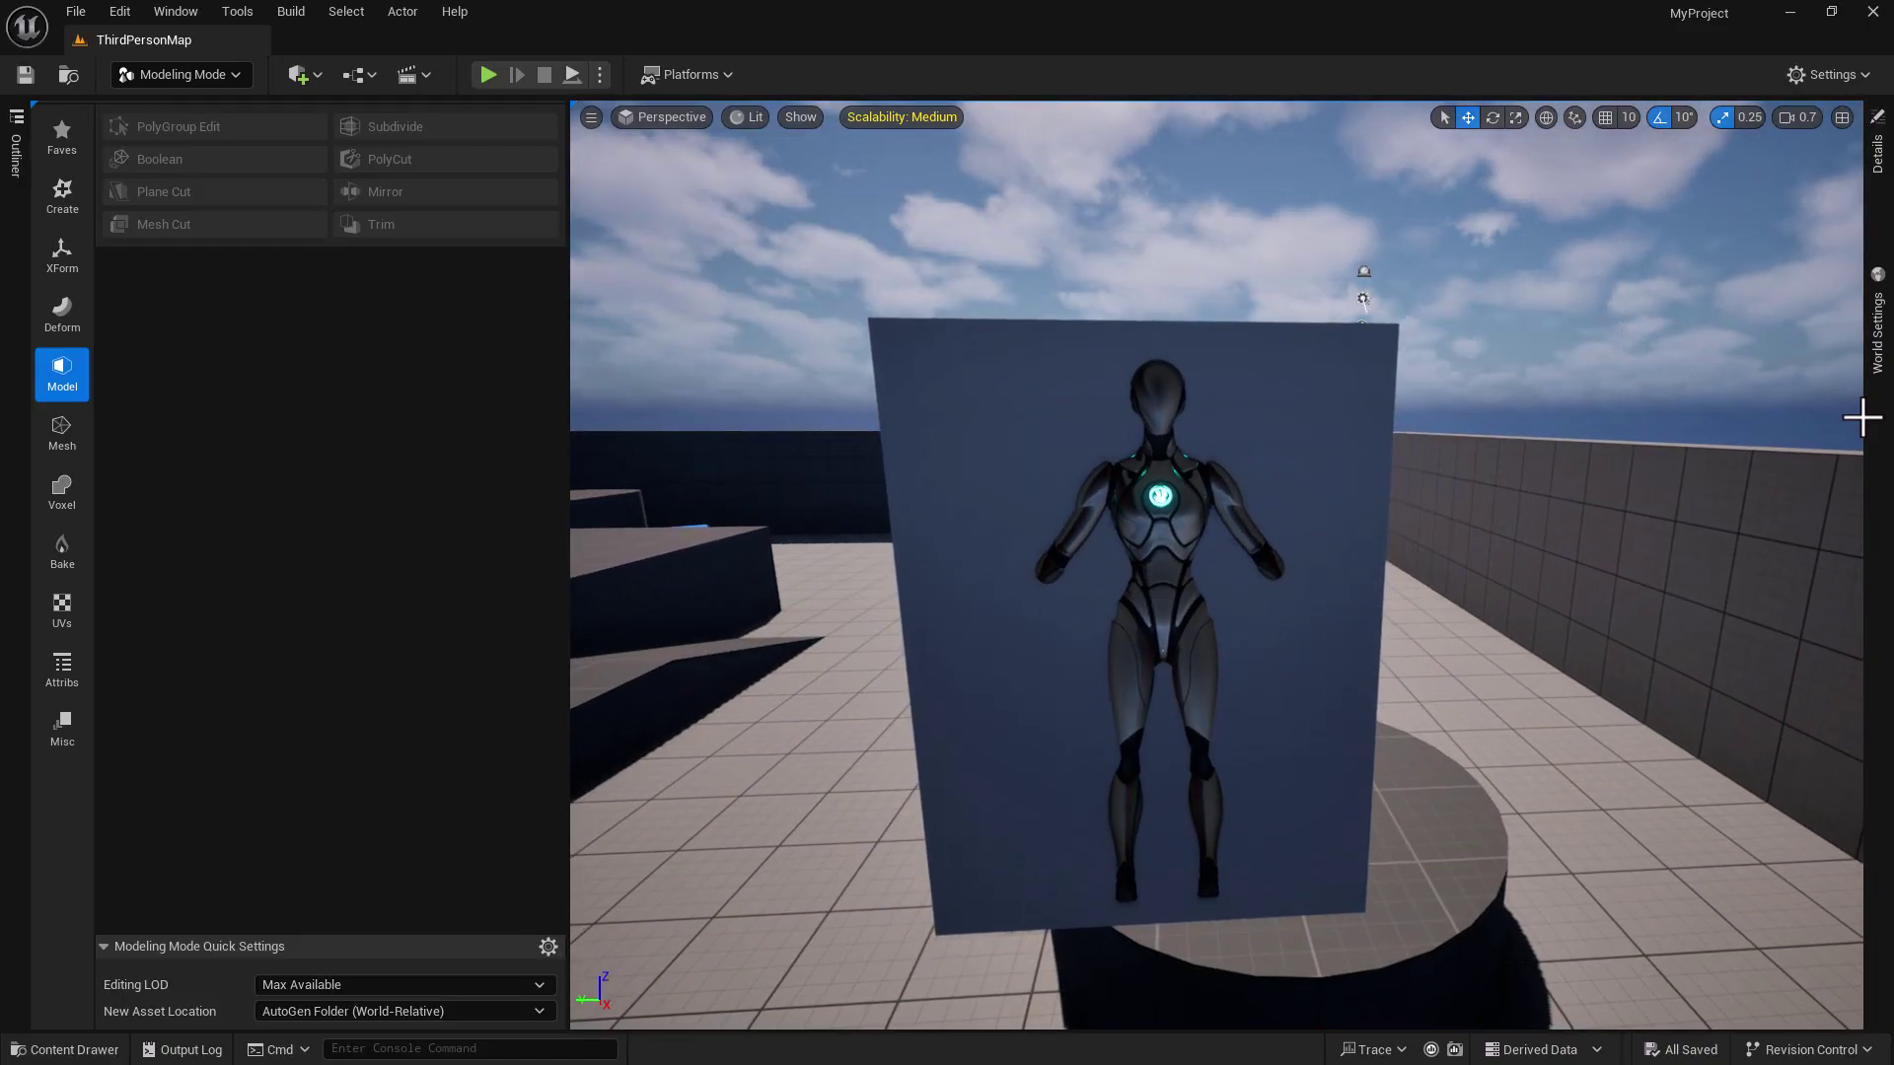
# - Assign BasicShapeMaterial to material Elements 1 and 2 of the carved box, replacing the mannequin materials inside the cavity
pyautogui.click(1879, 163)
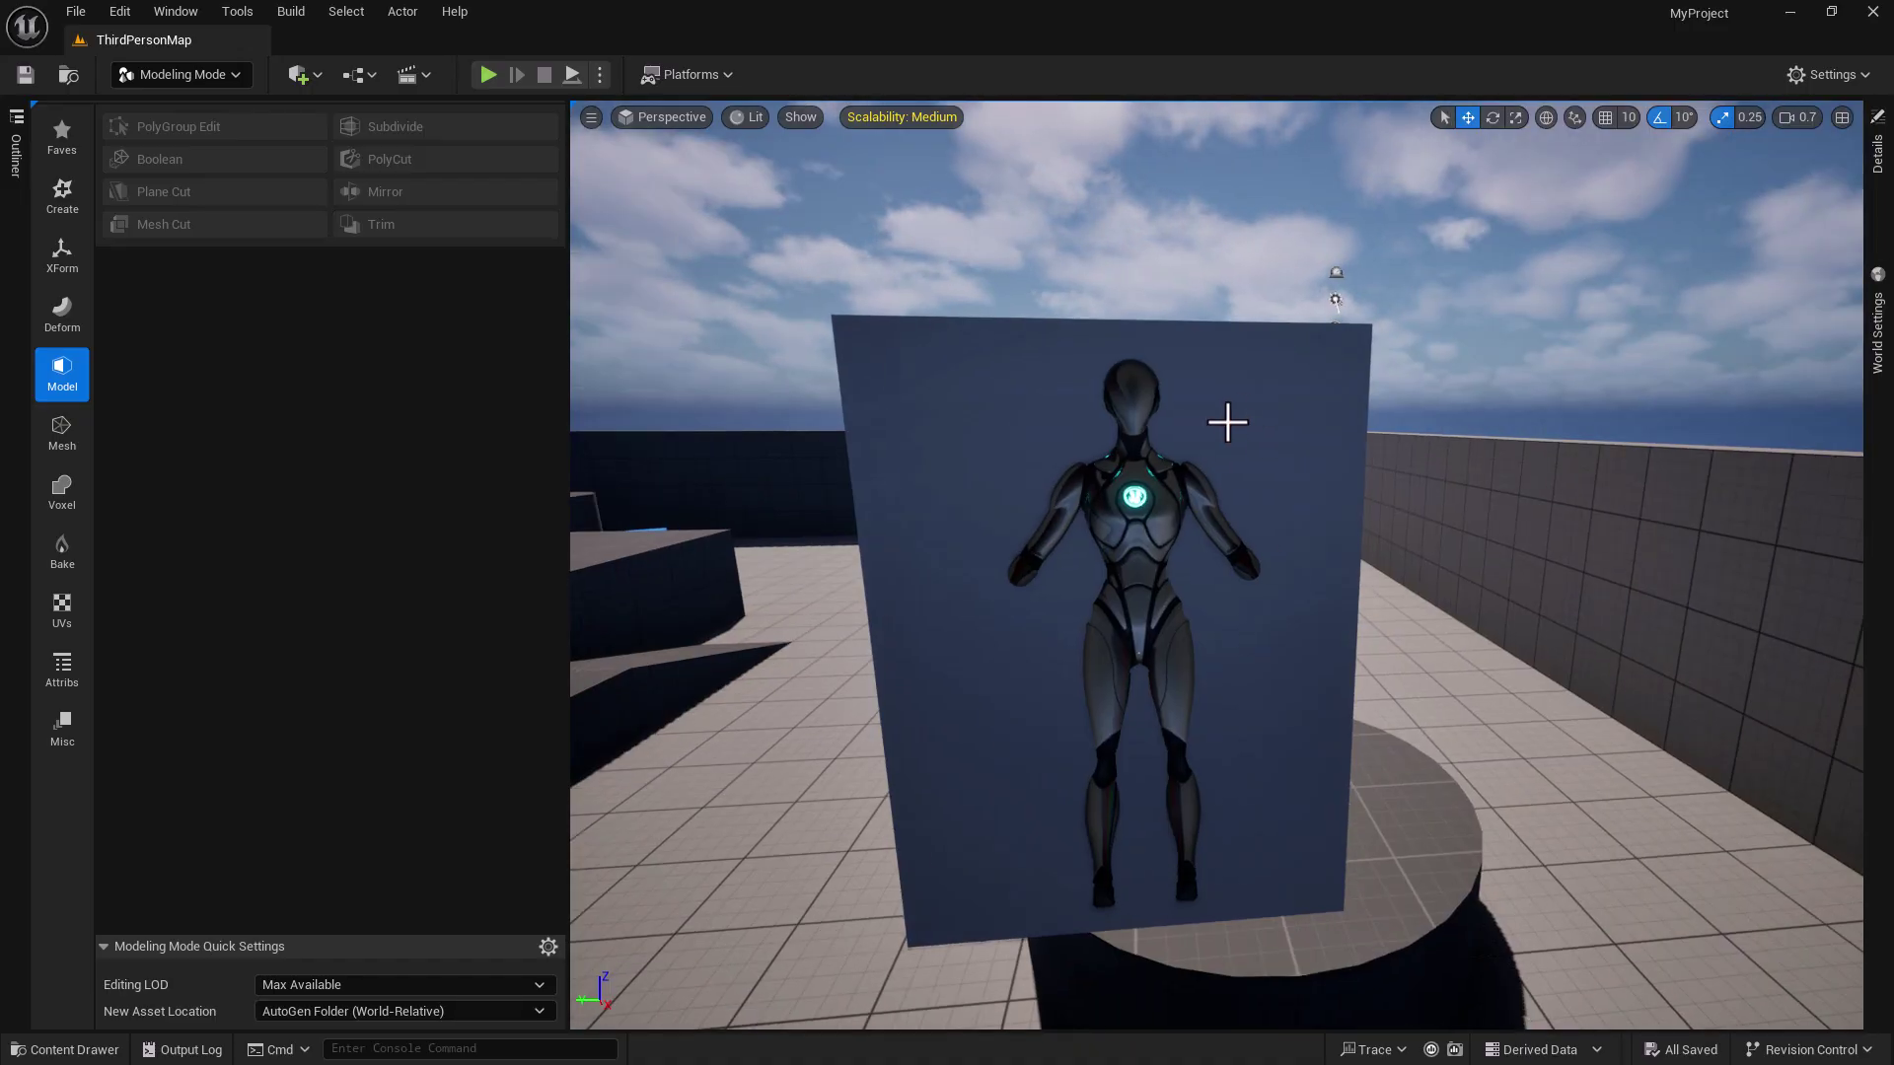
pyautogui.click(1208, 420)
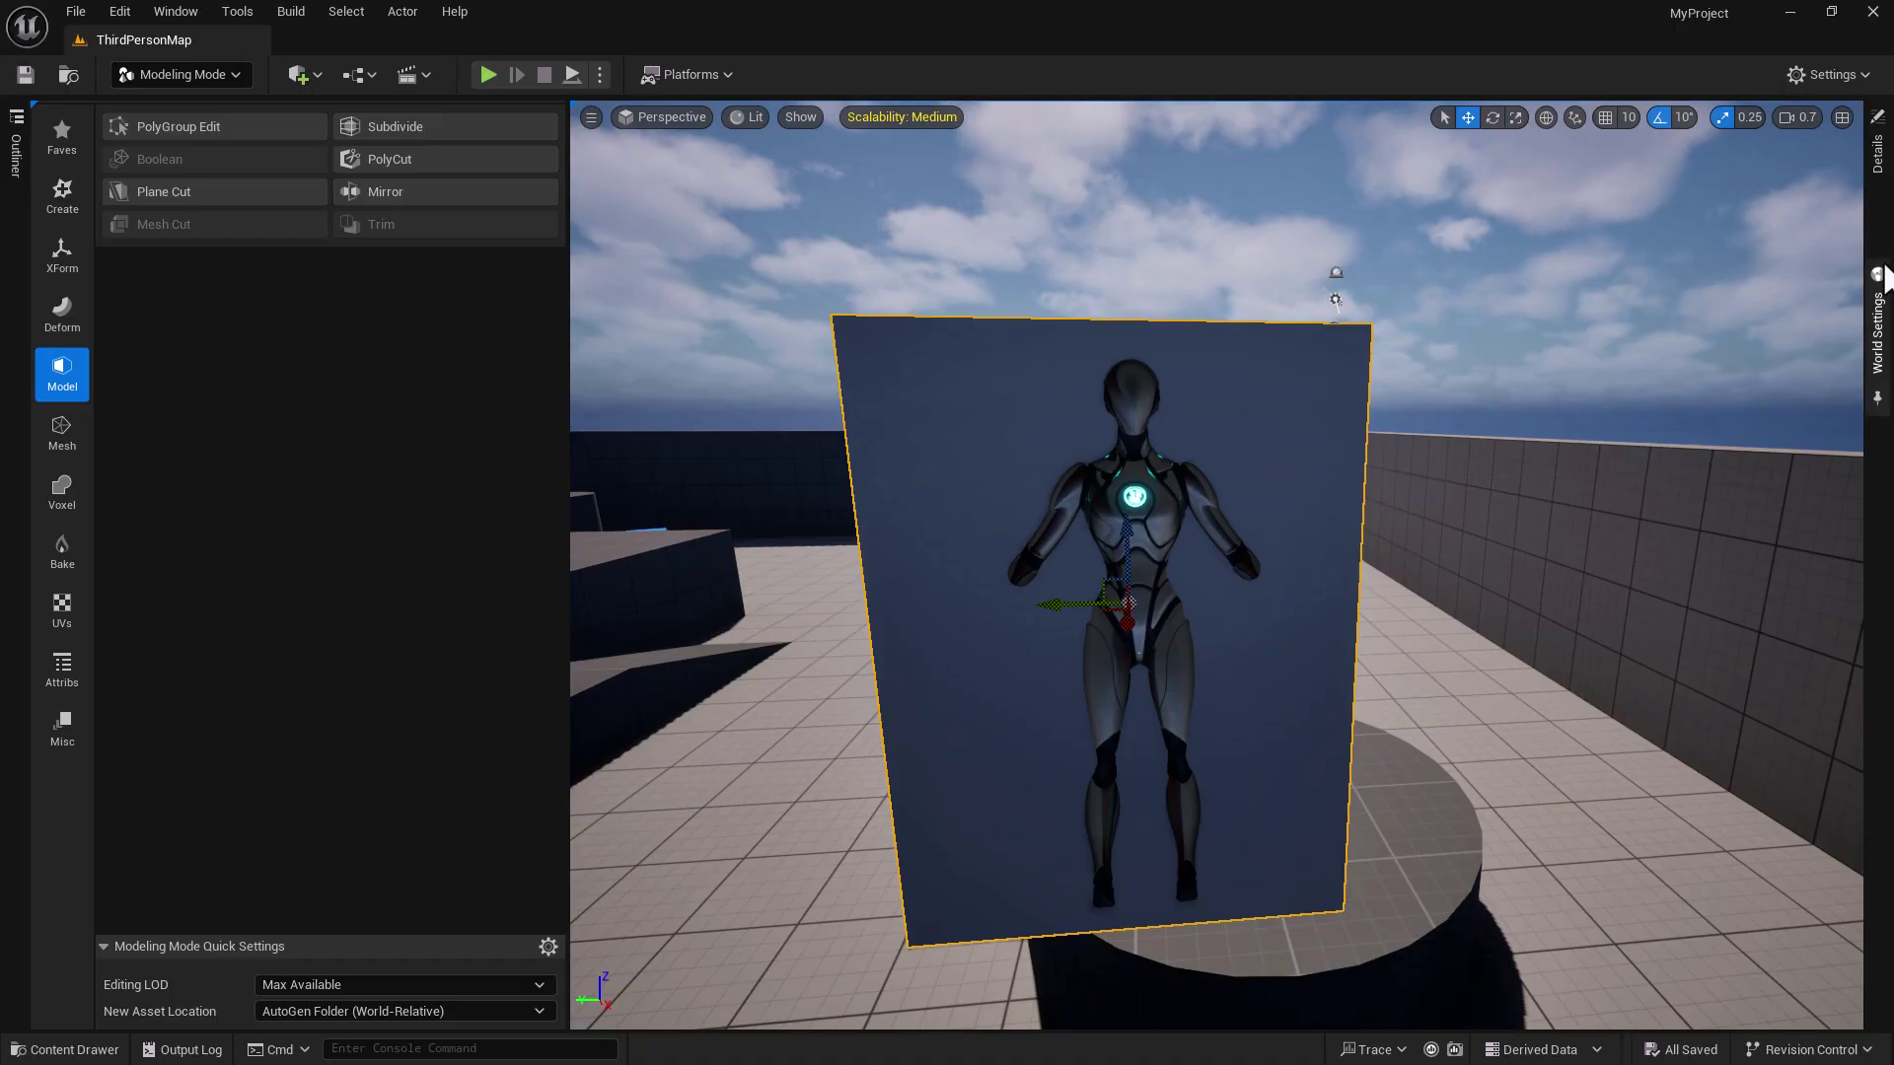
pyautogui.click(1879, 172)
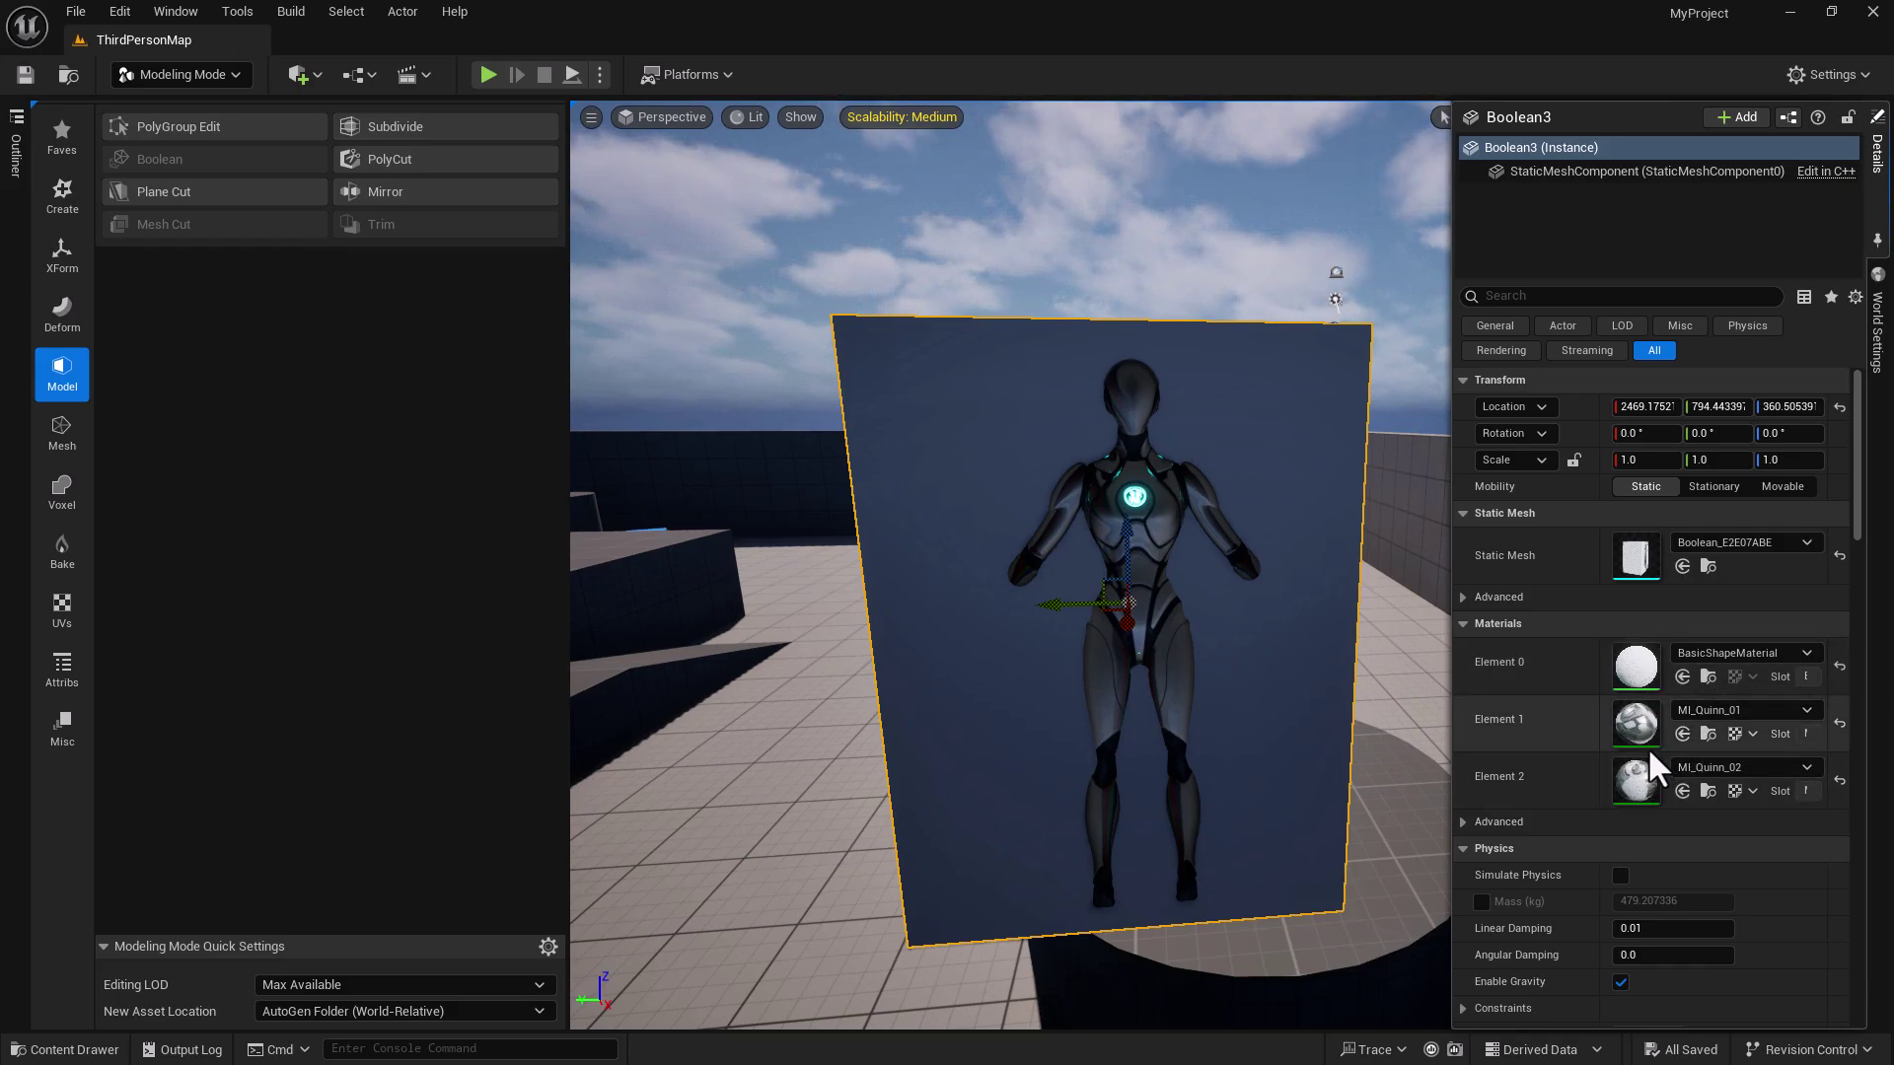
pyautogui.click(1705, 679)
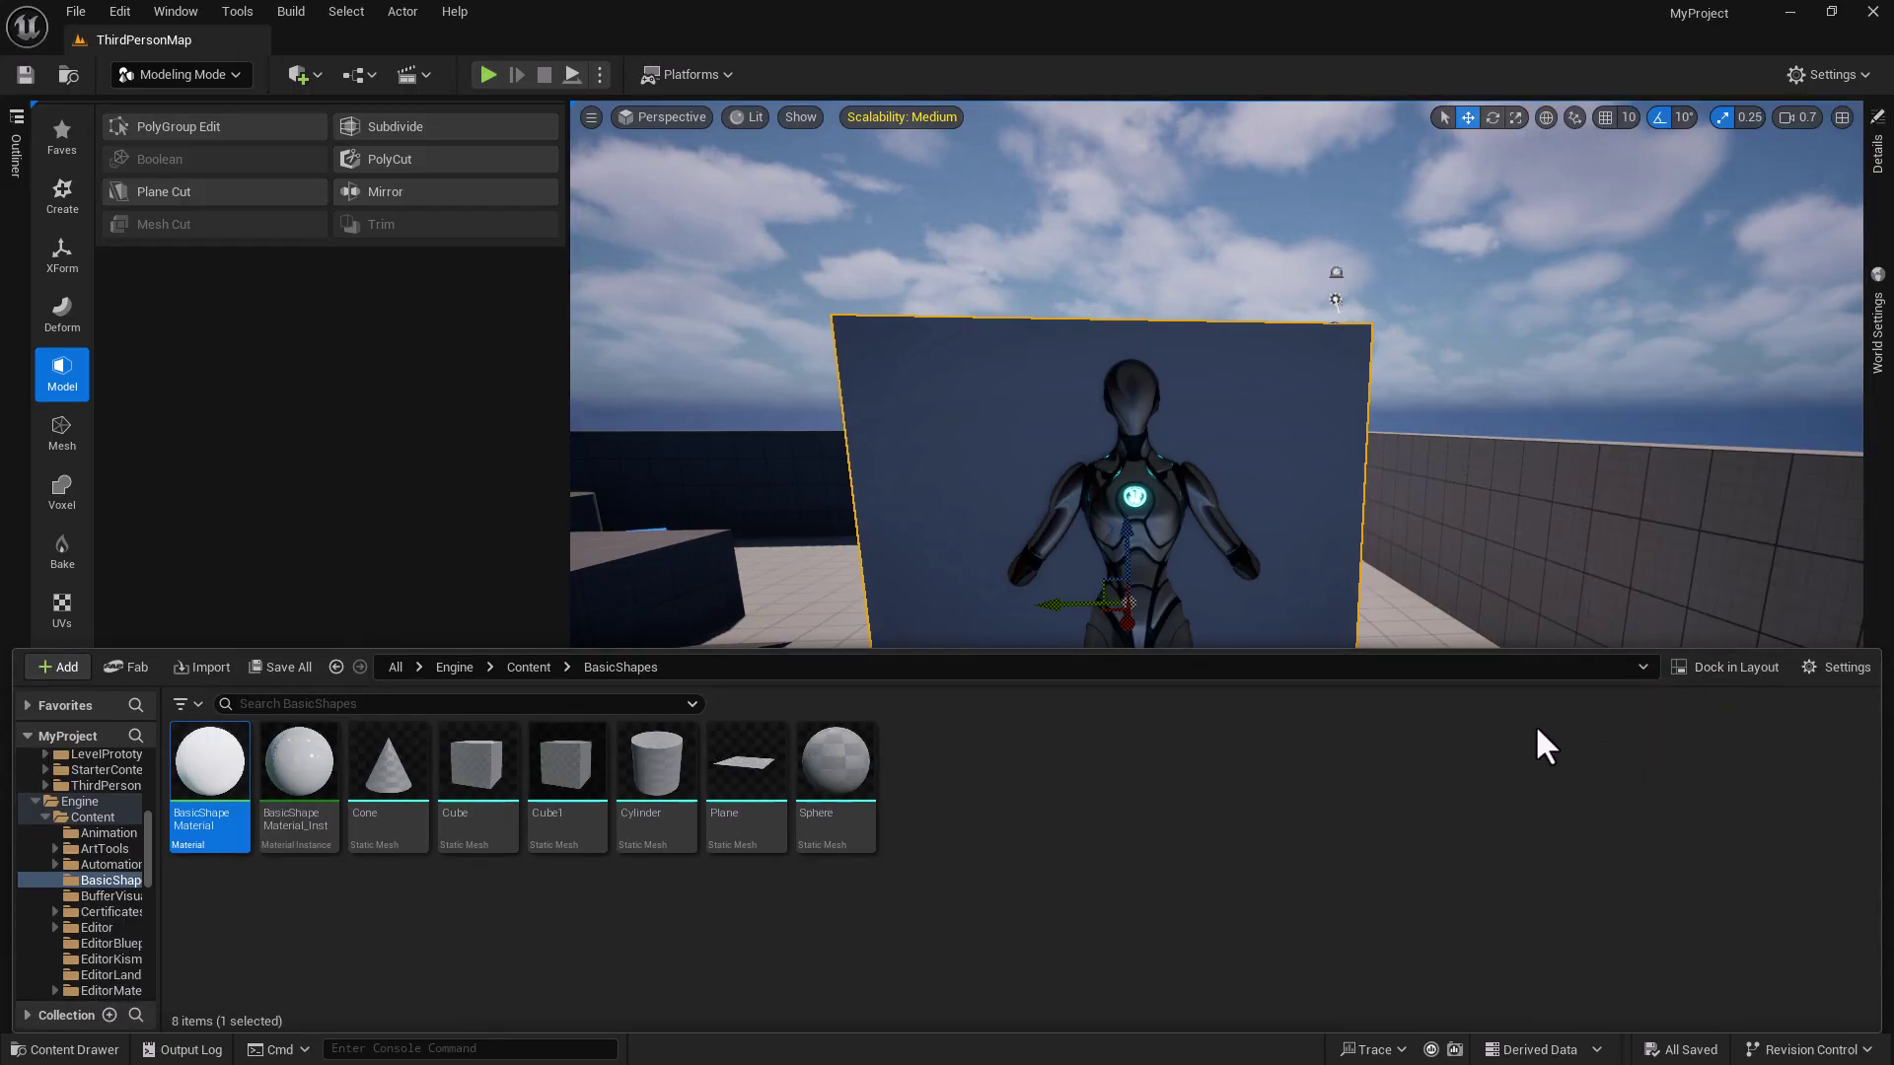
pyautogui.click(60, 1050)
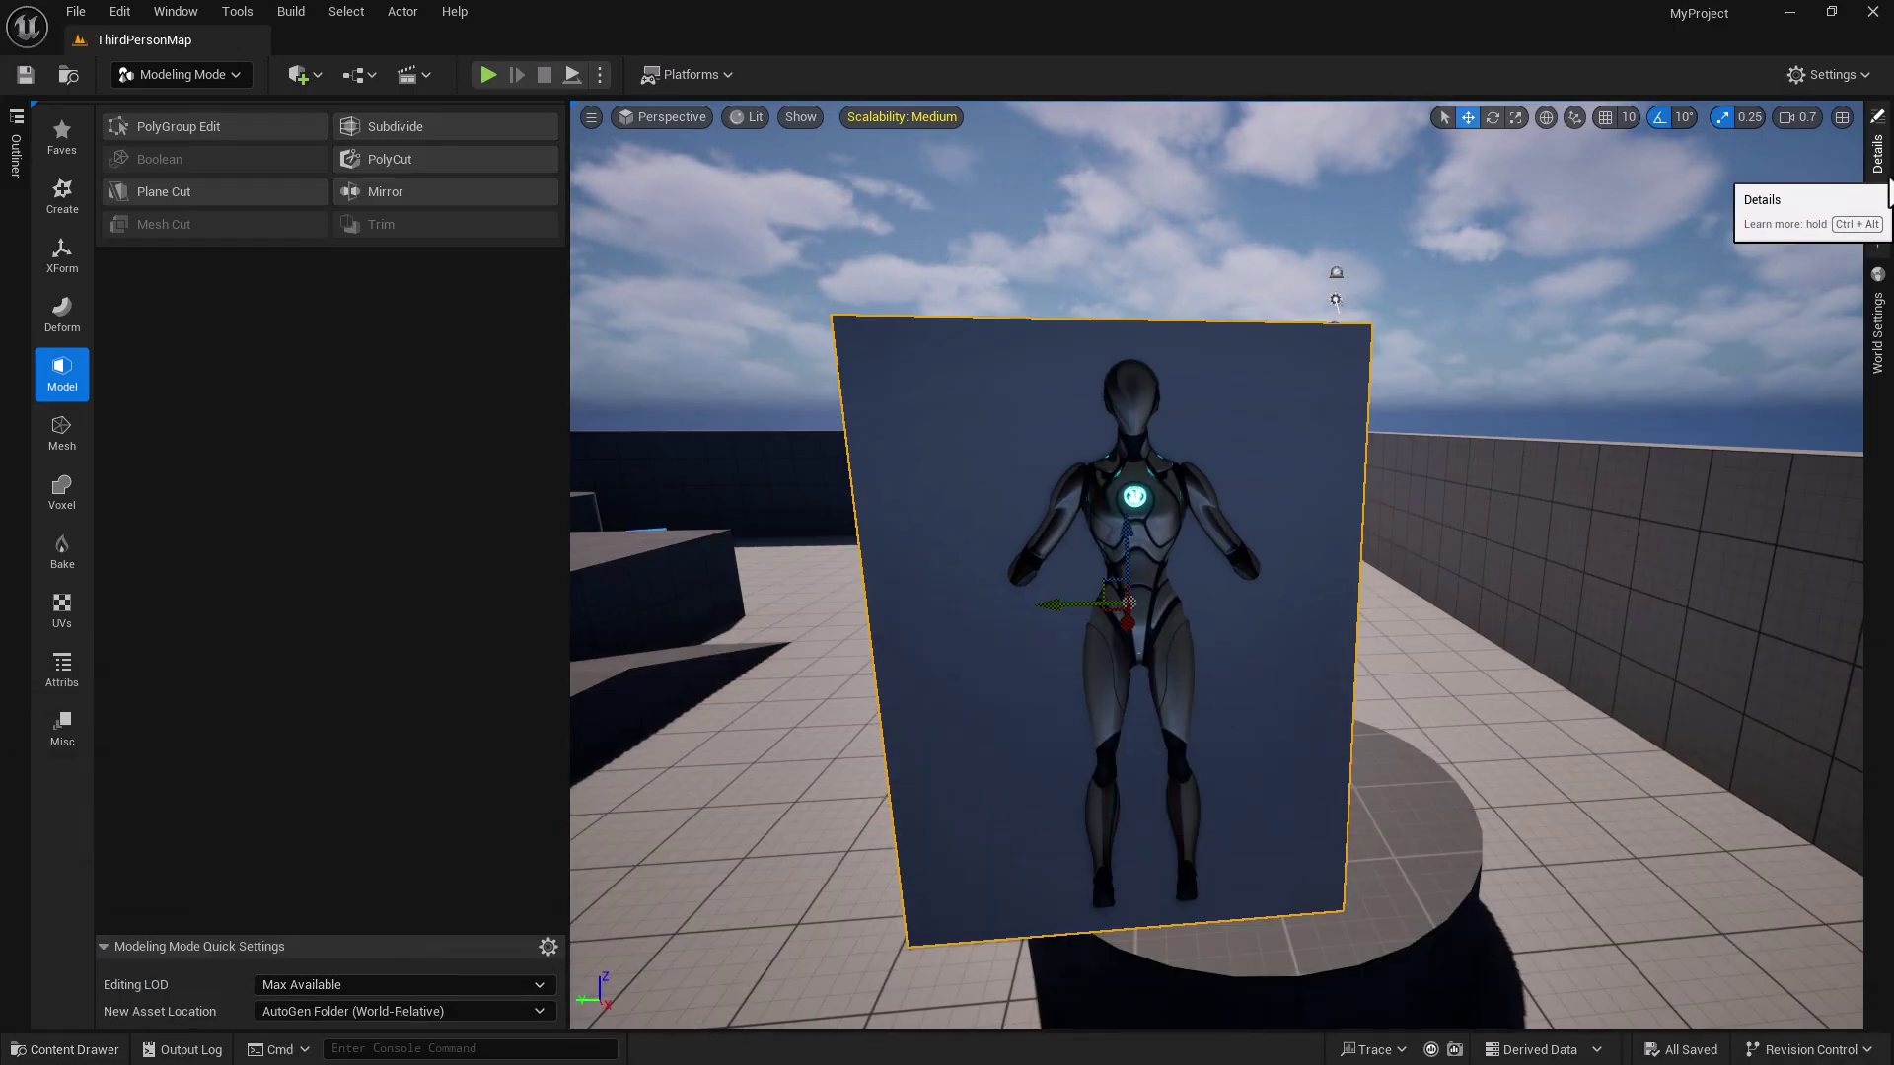
pyautogui.click(1877, 148)
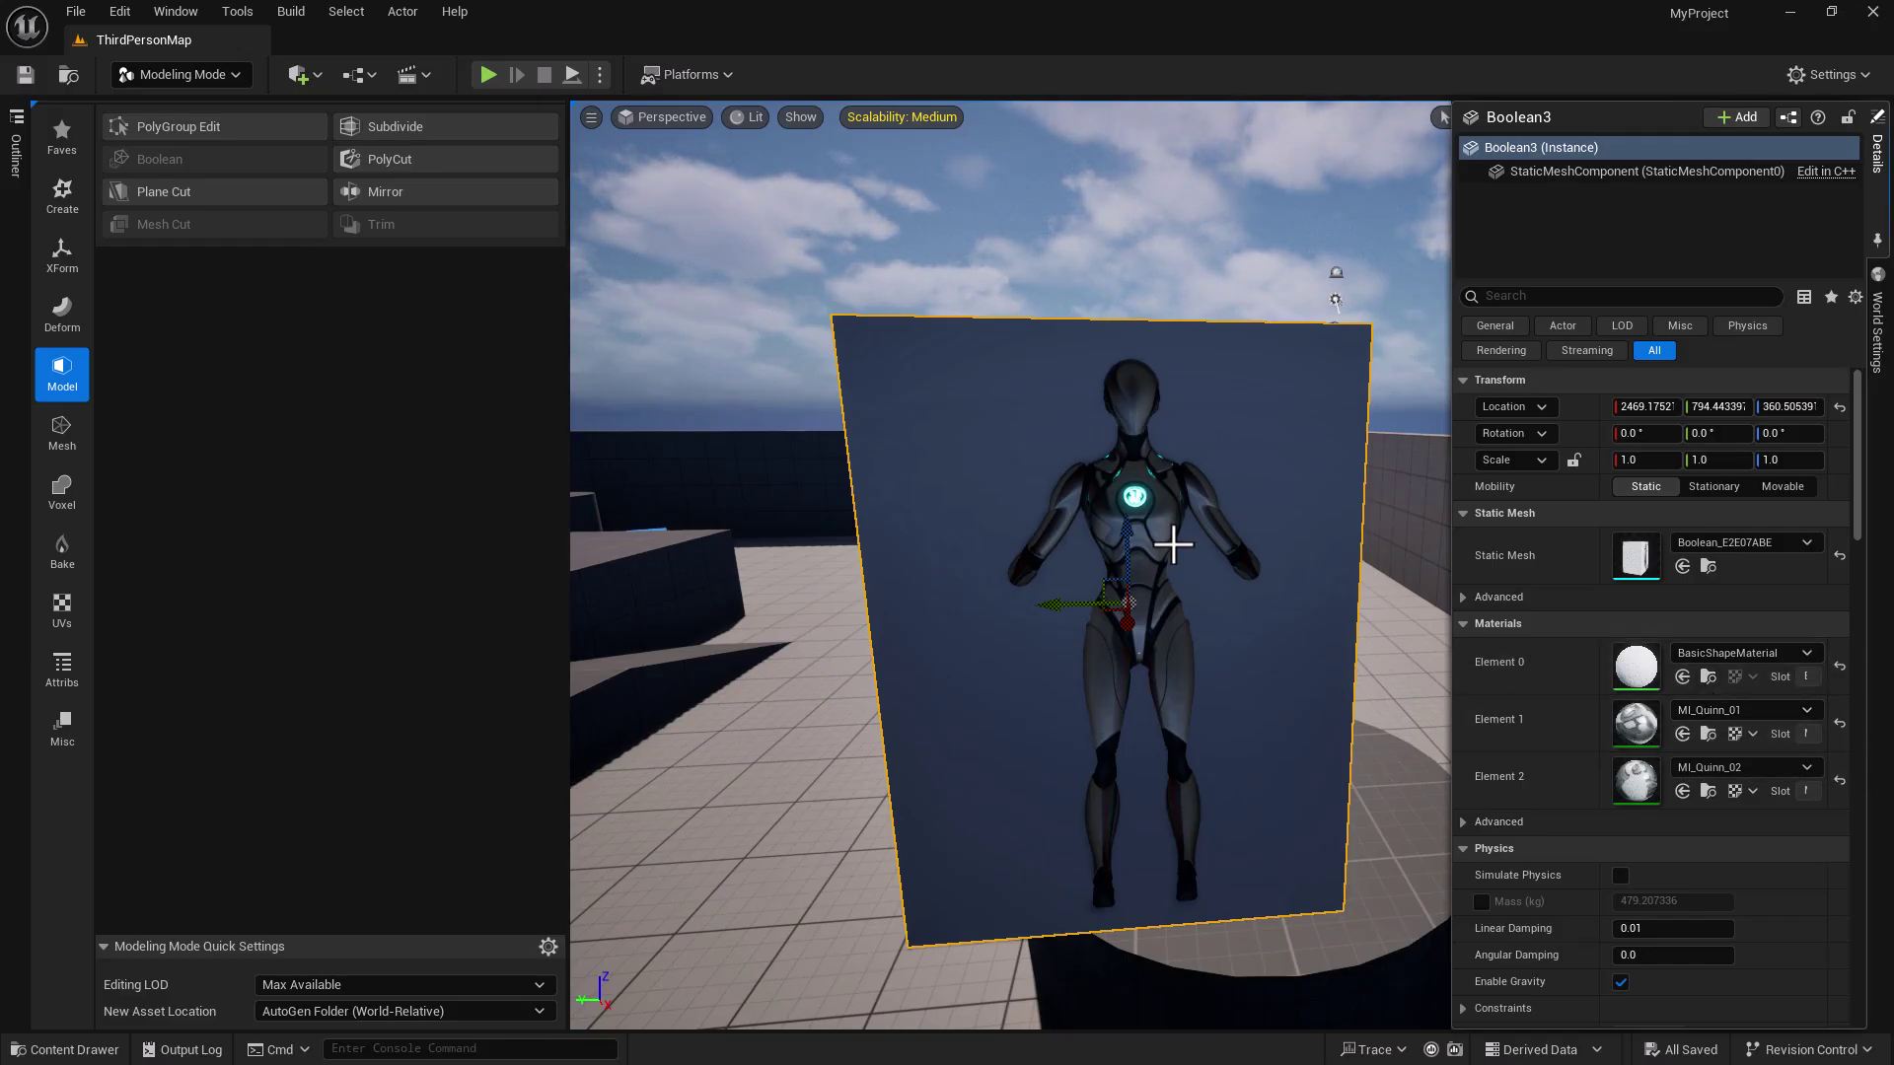
pyautogui.click(1682, 734)
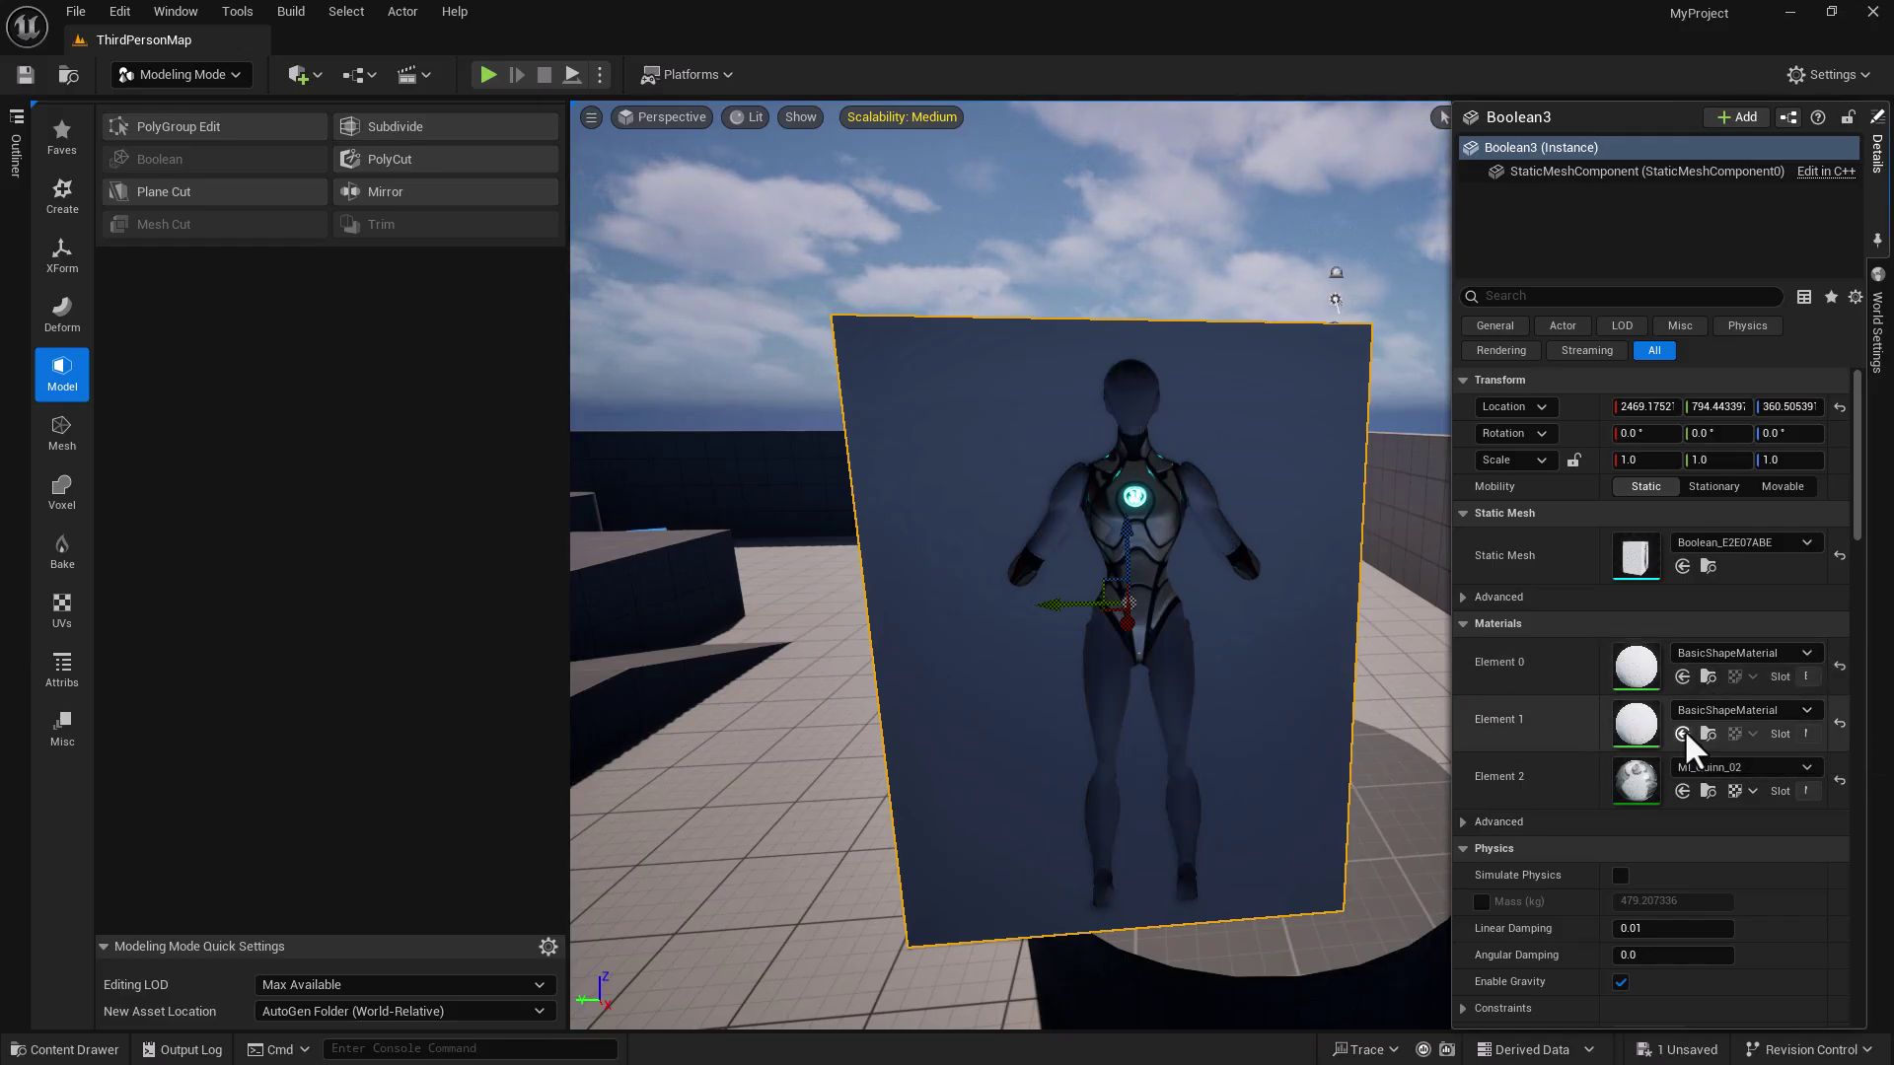
pyautogui.click(1682, 790)
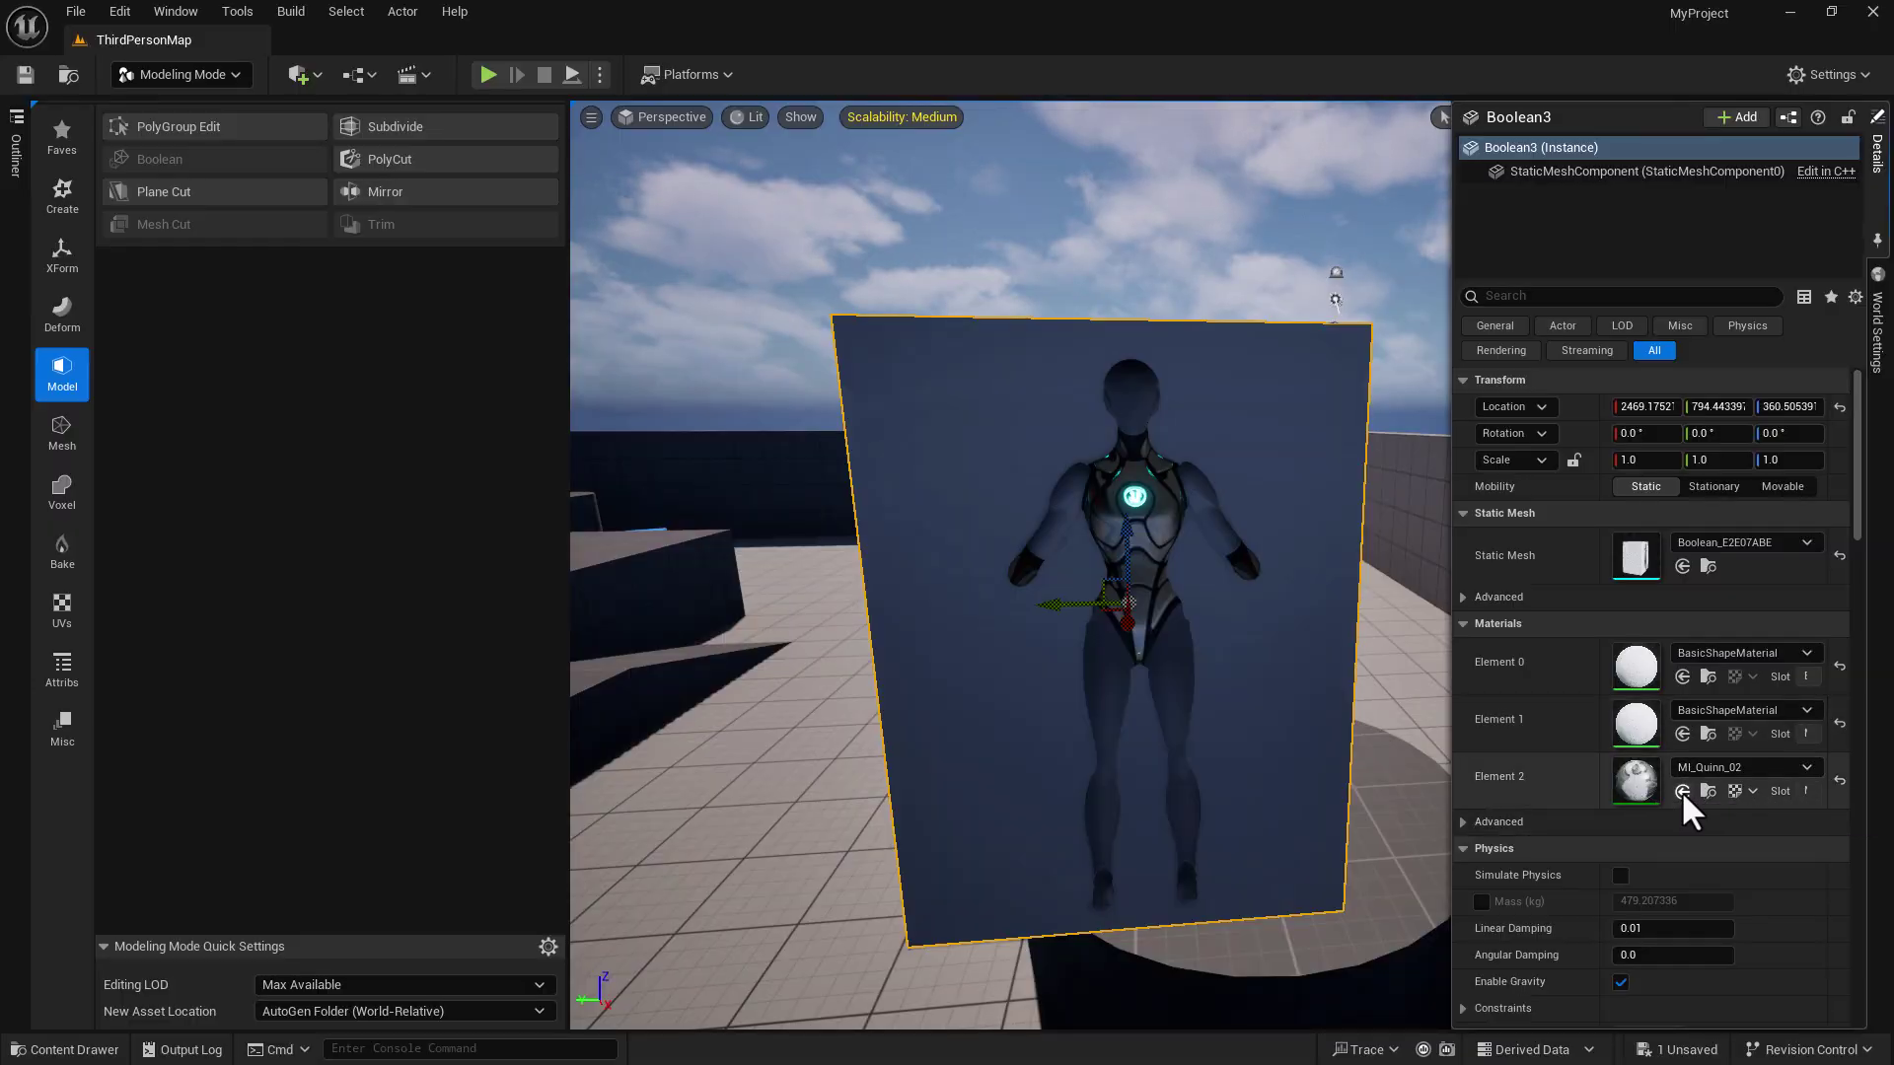
# - Select the cut crocodile head and switch the editor from Modeling to Selection mode
pyautogui.press('s')
pyautogui.moveTo(1060, 722); pyautogui.dragTo(466, 696, button='right')
pyautogui.press('w')
pyautogui.press('a')
pyautogui.press('w')
pyautogui.press('d')
pyautogui.press('s')
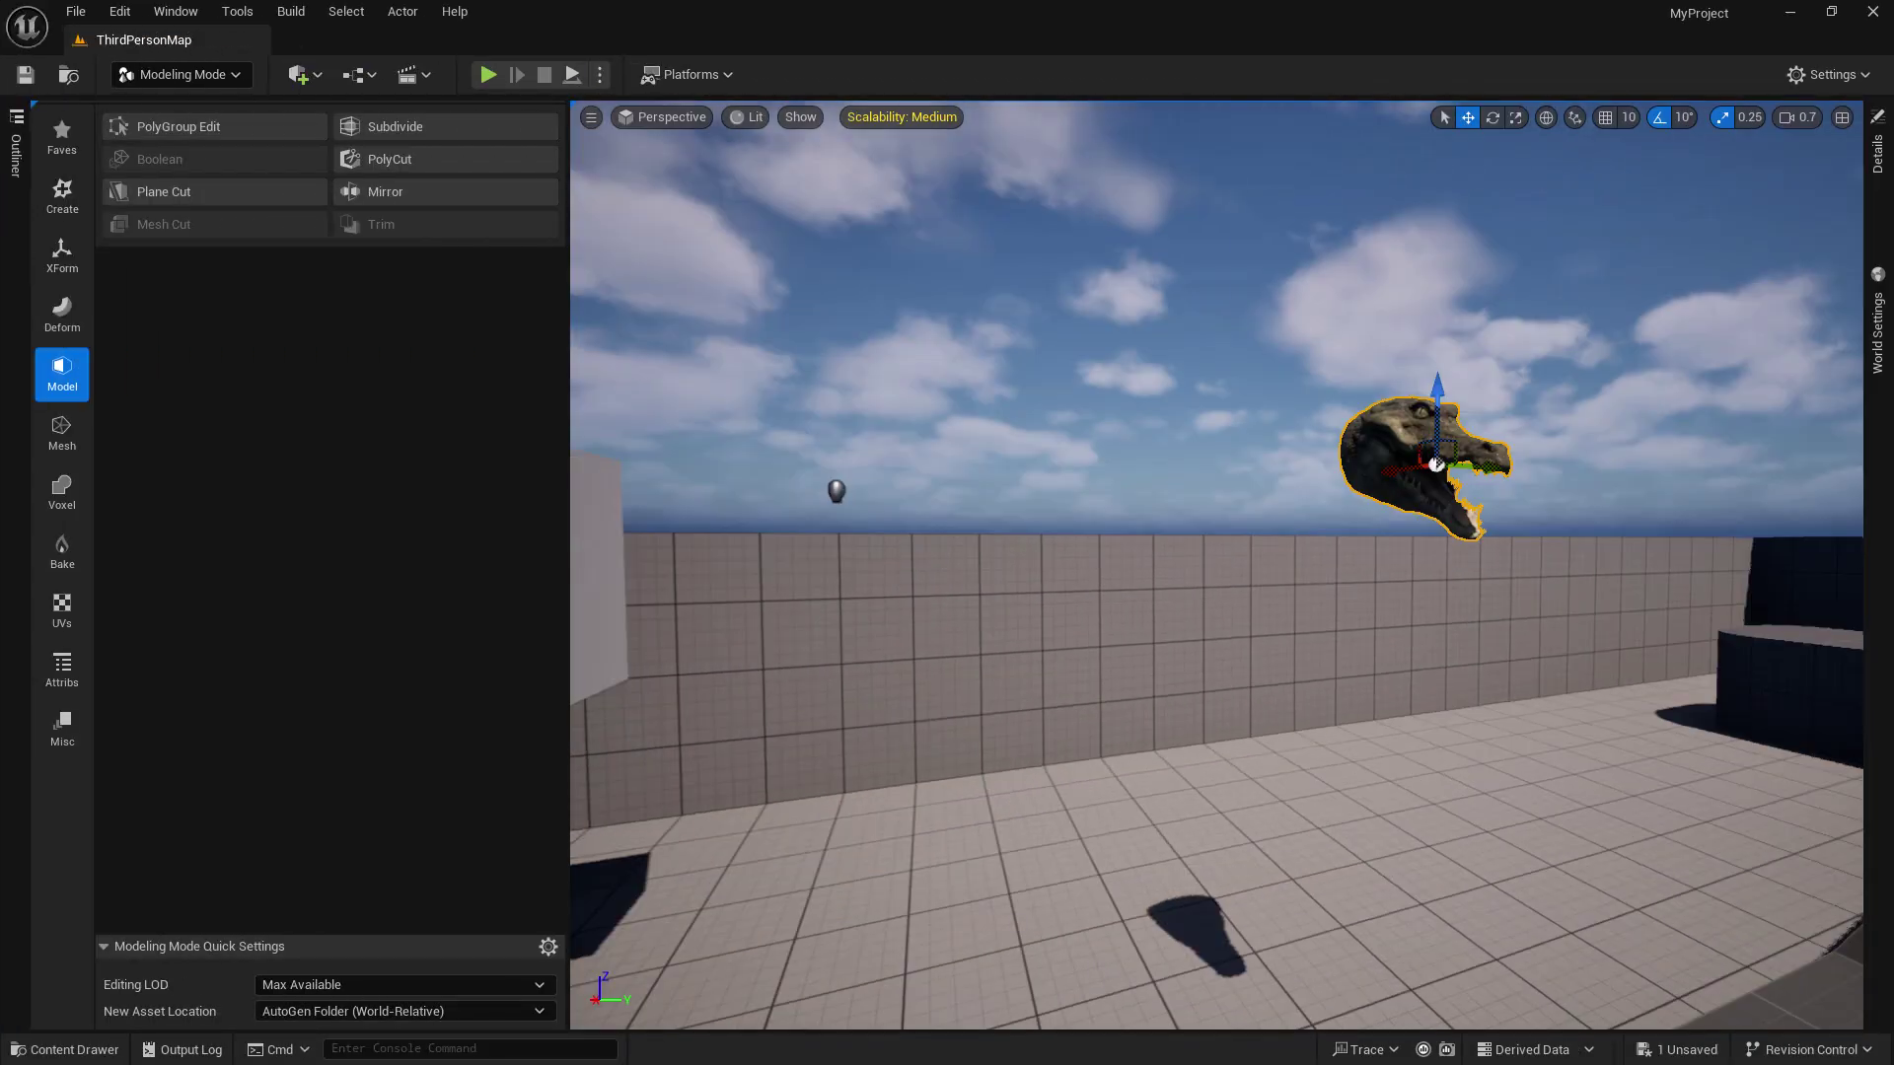
pyautogui.moveTo(1090, 371); pyautogui.dragTo(1107, 539, button='right')
pyautogui.scroll(2, 1090, 370)
pyautogui.click(172, 74)
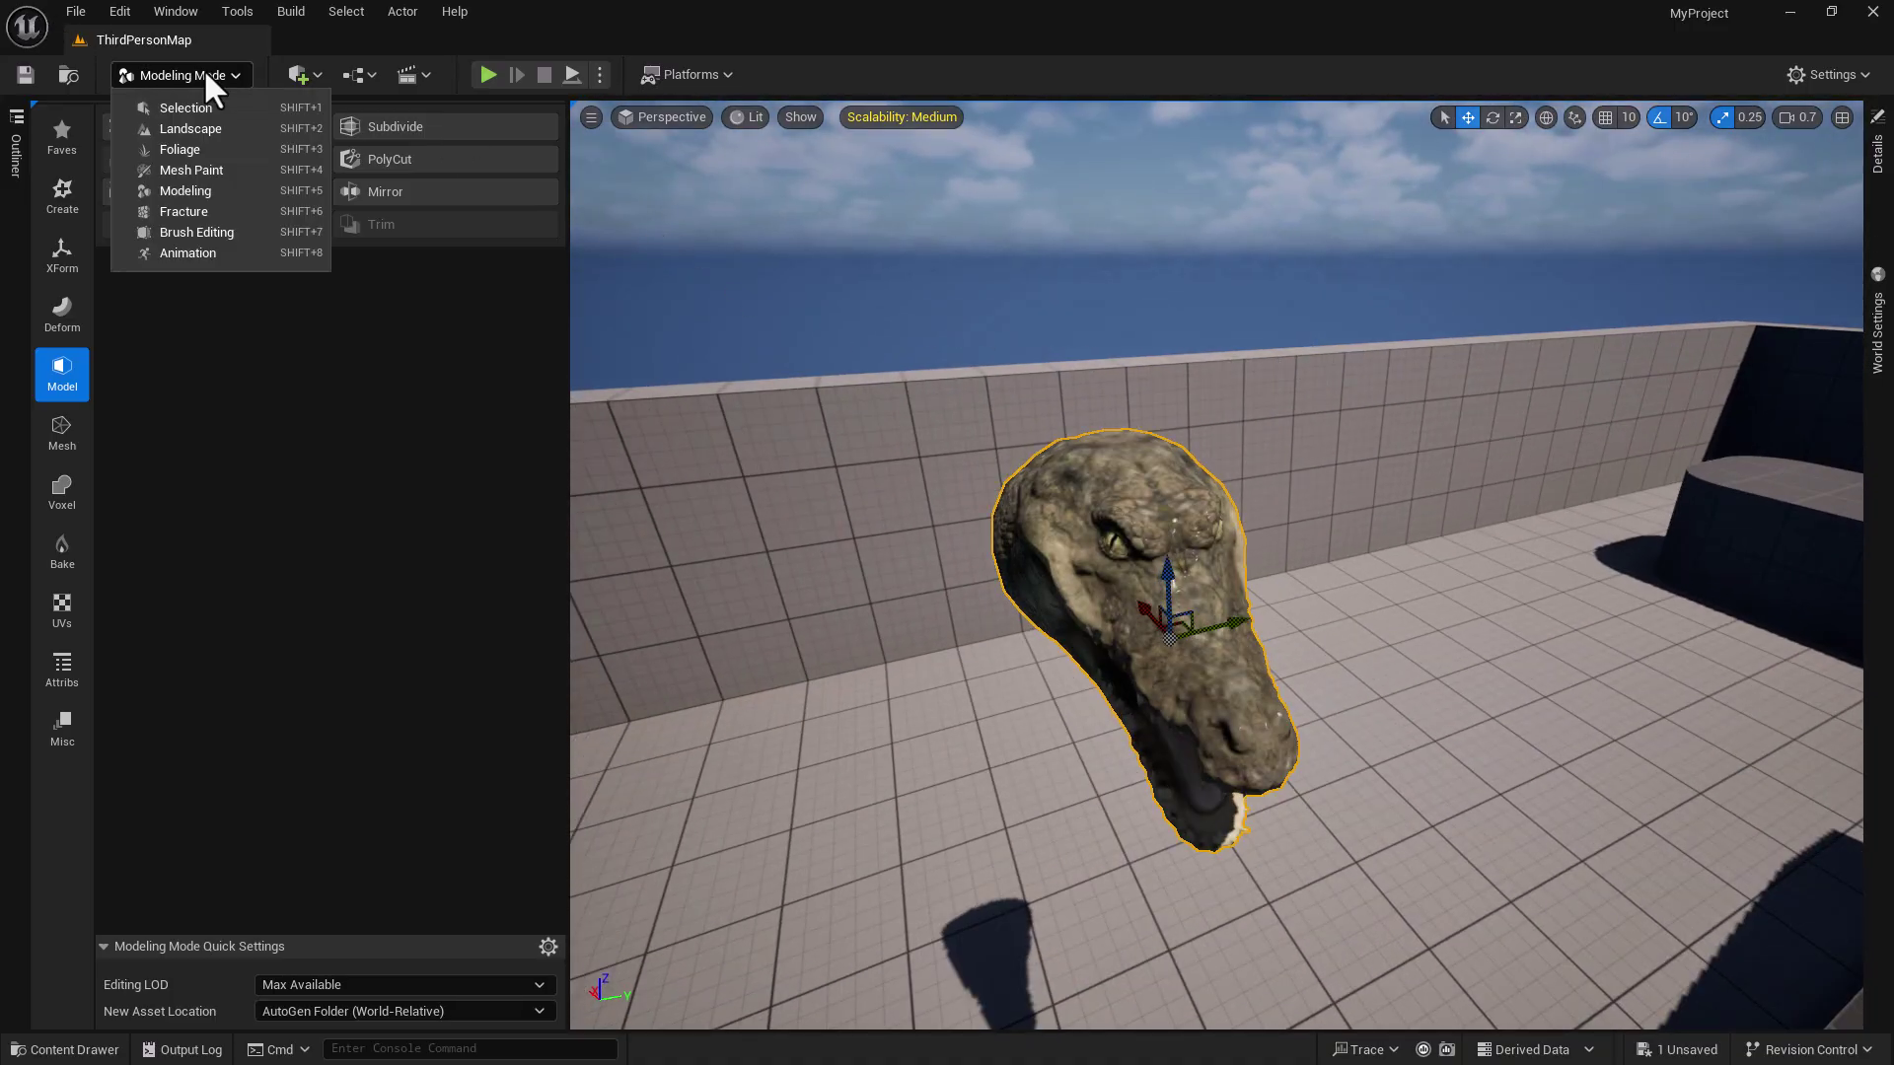
pyautogui.click(209, 107)
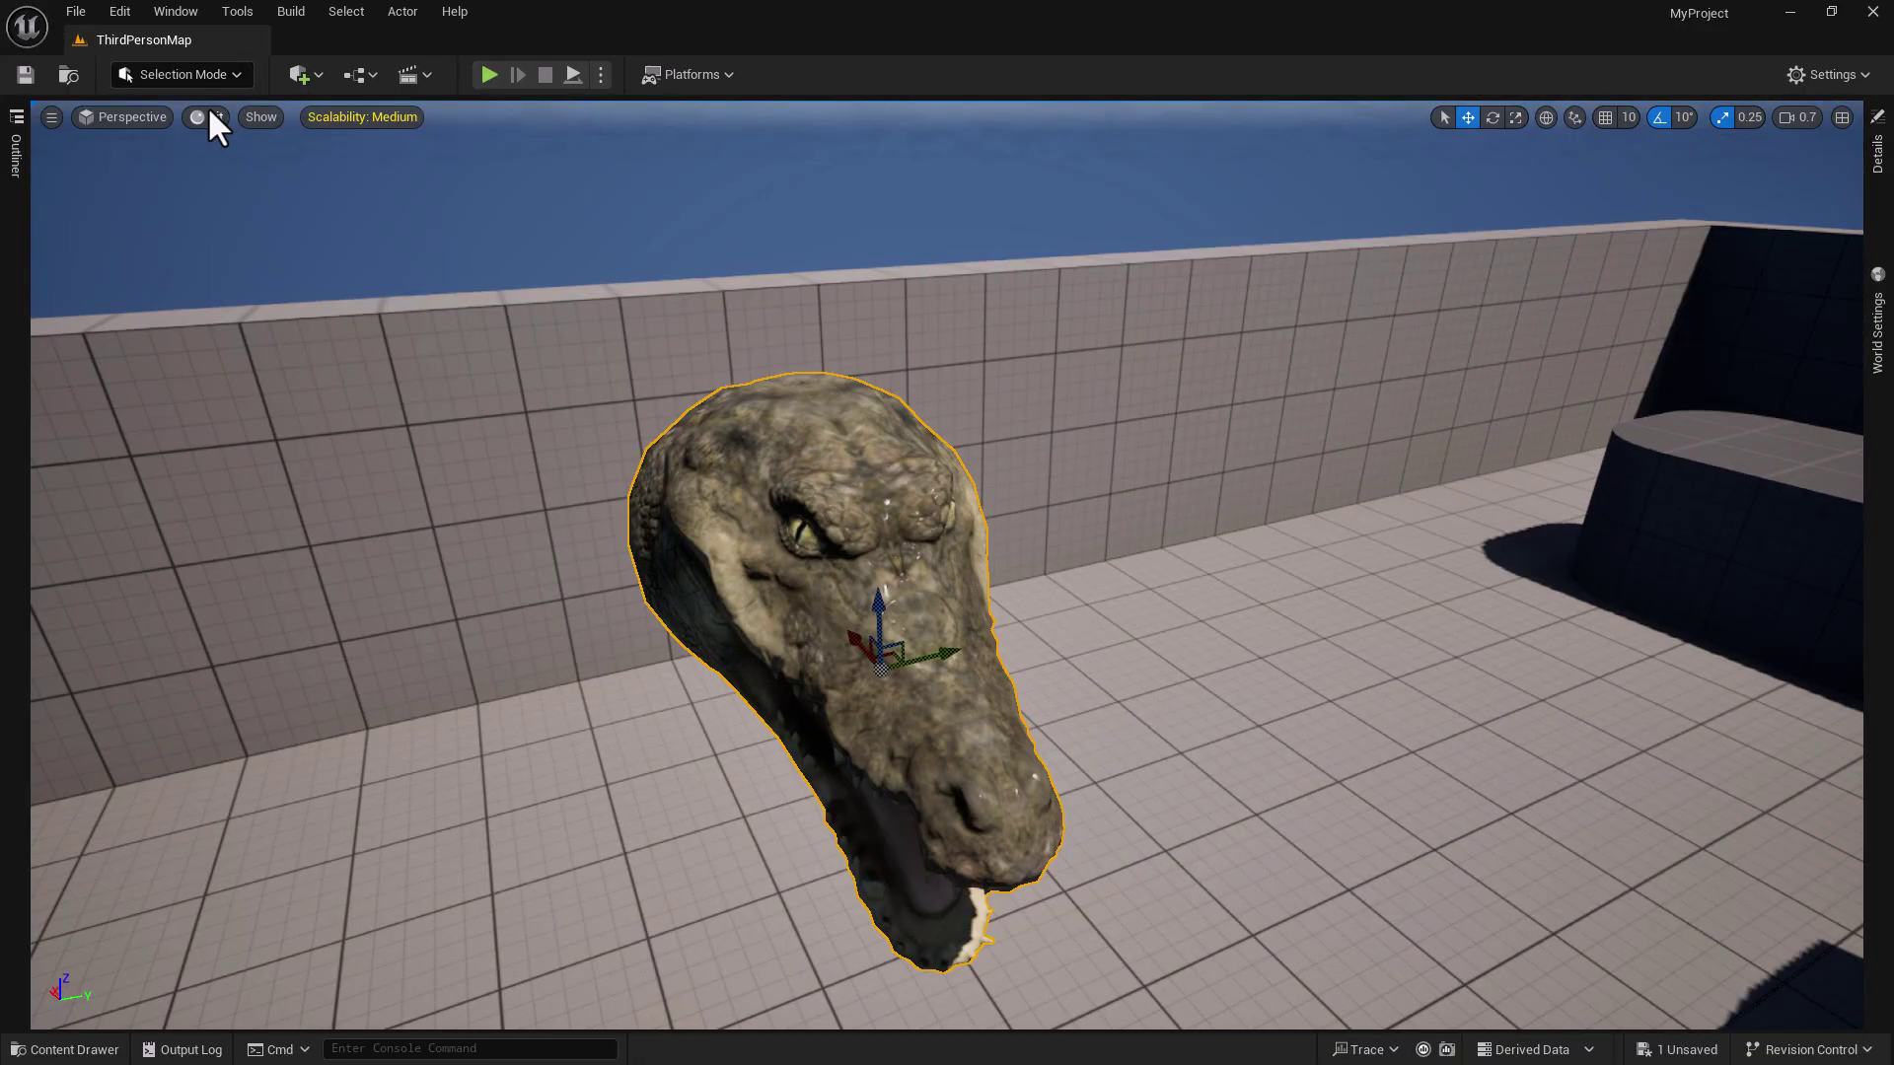
# - Turn the crocodile head into a static mesh asset named CrocHead in the Content folder using Merge Actors with the Merge method
pyautogui.moveTo(753, 499); pyautogui.dragTo(631, 493, button='right')
pyautogui.moveTo(754, 447)
pyautogui.mouseDown(button='right')
pyautogui.moveTo(680, 414)
pyautogui.moveTo(917, 523)
pyautogui.moveTo(754, 447)
pyautogui.mouseUp(button='right')
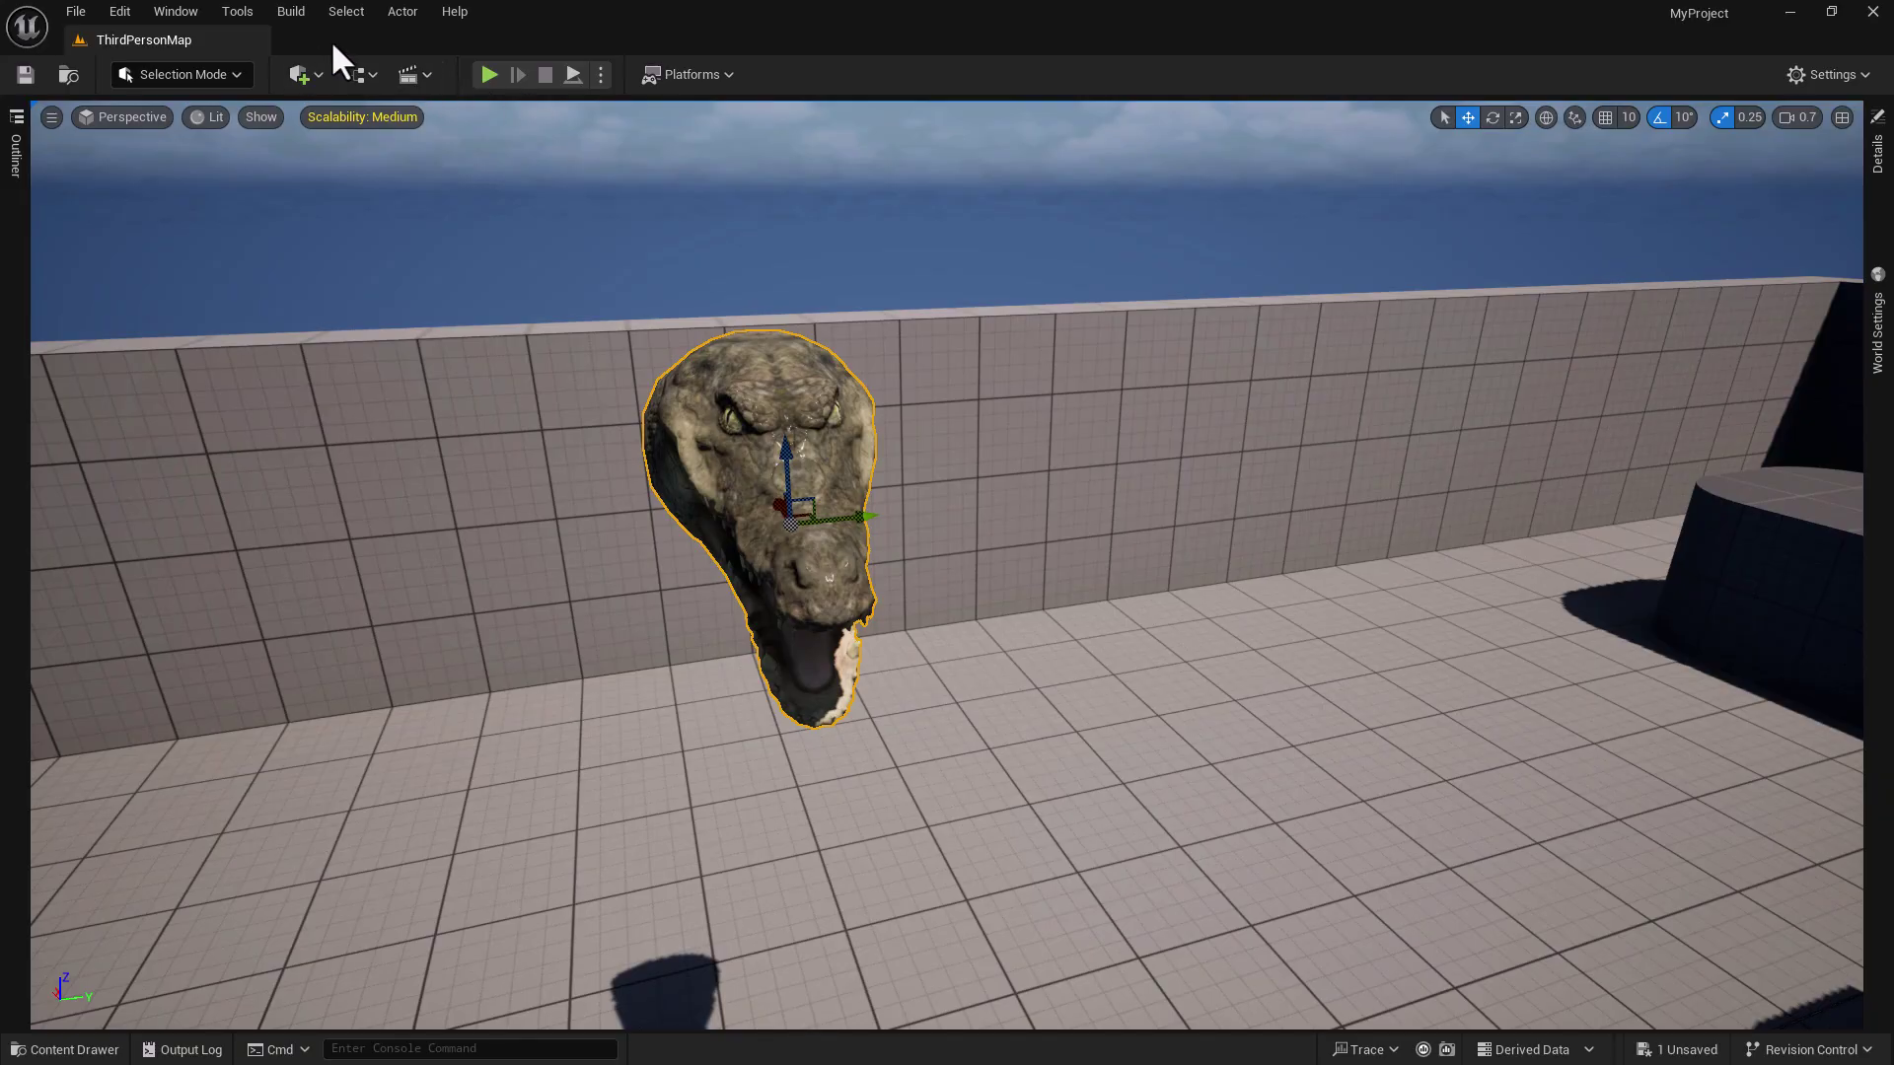
pyautogui.click(240, 11)
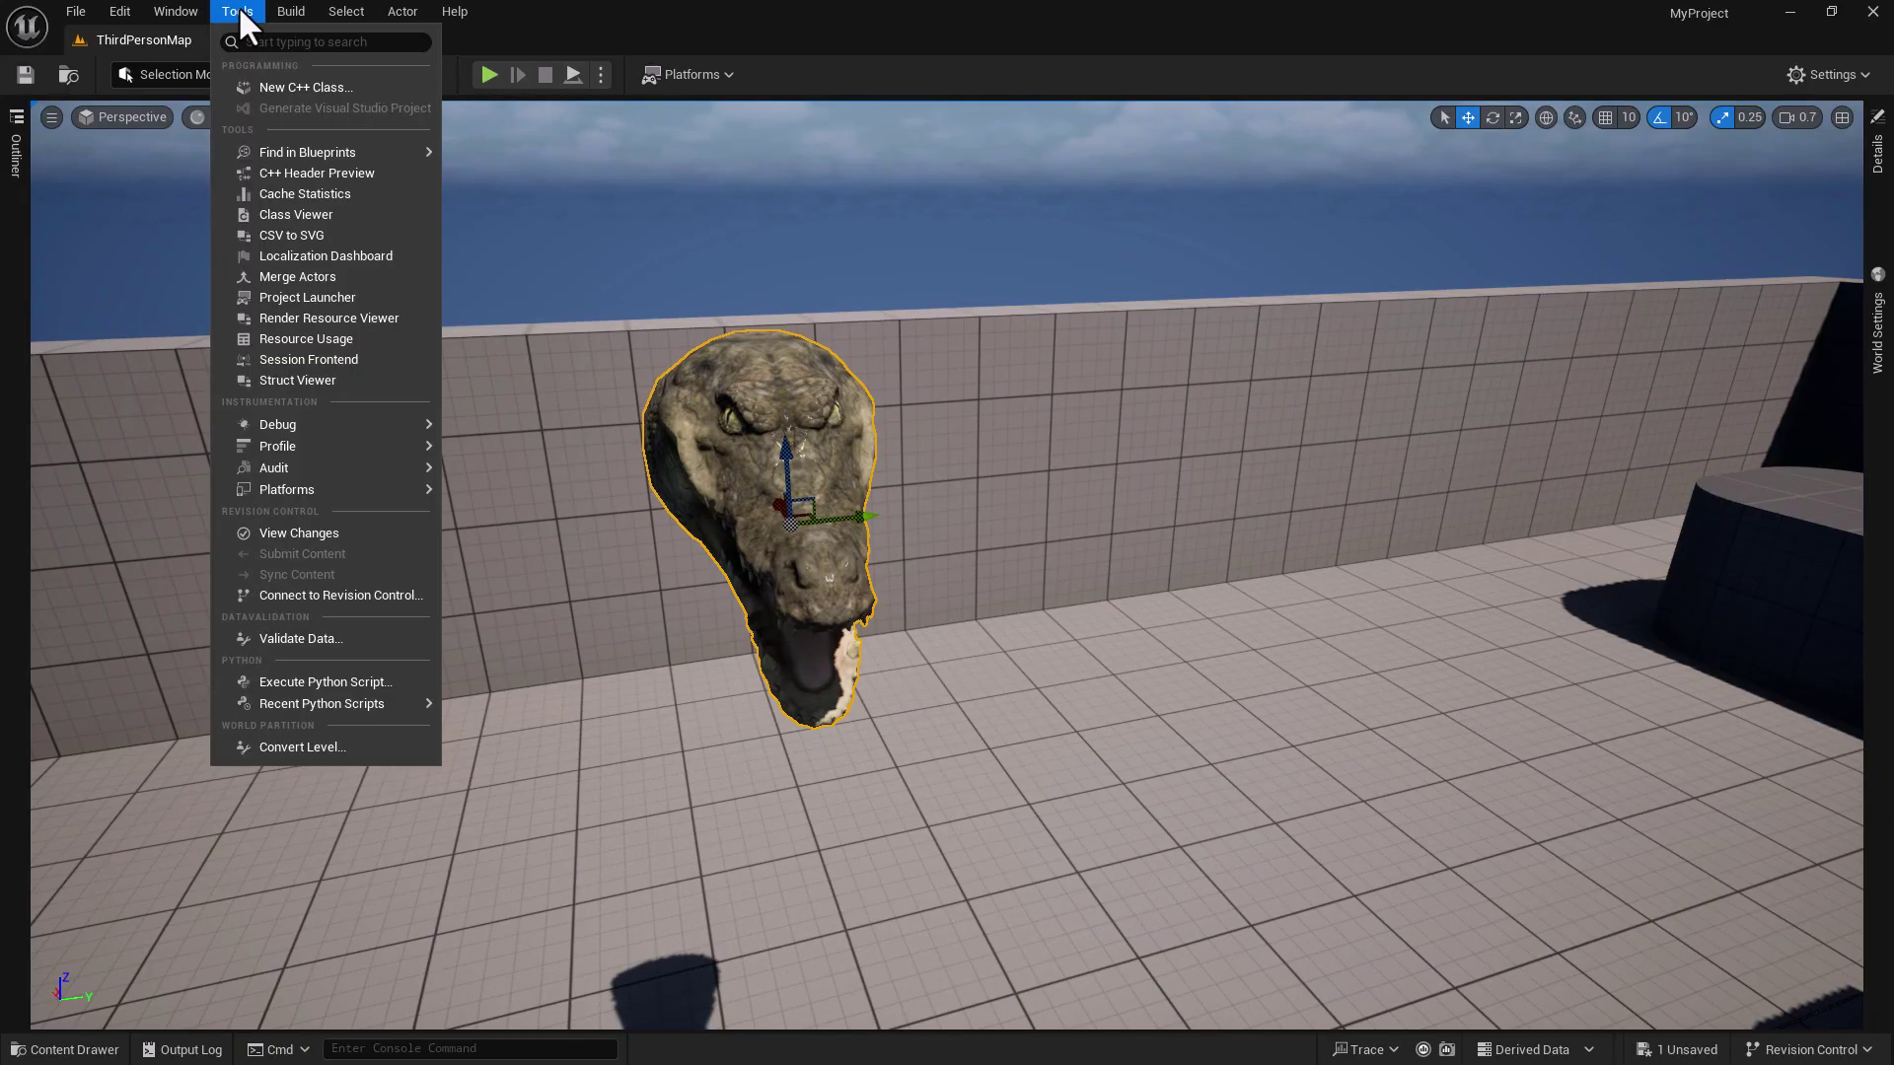
pyautogui.click(298, 279)
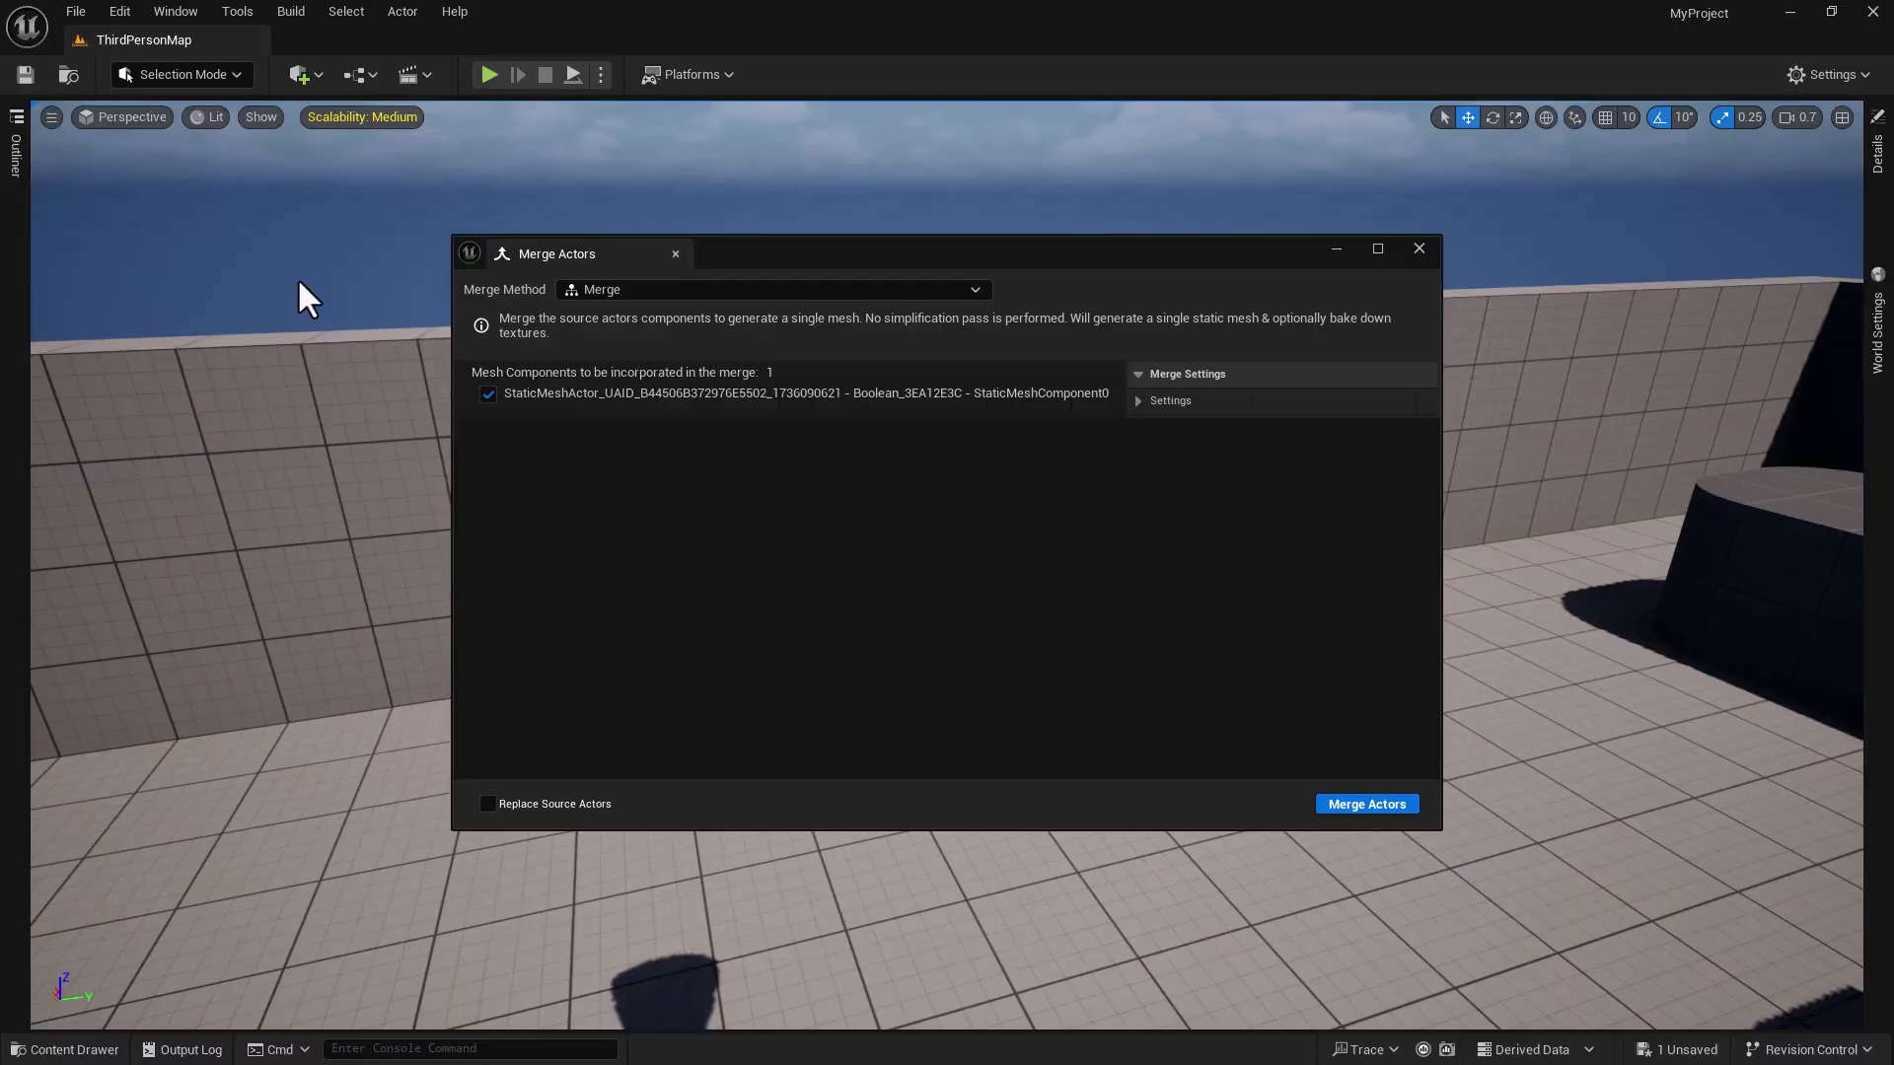
pyautogui.click(1397, 803)
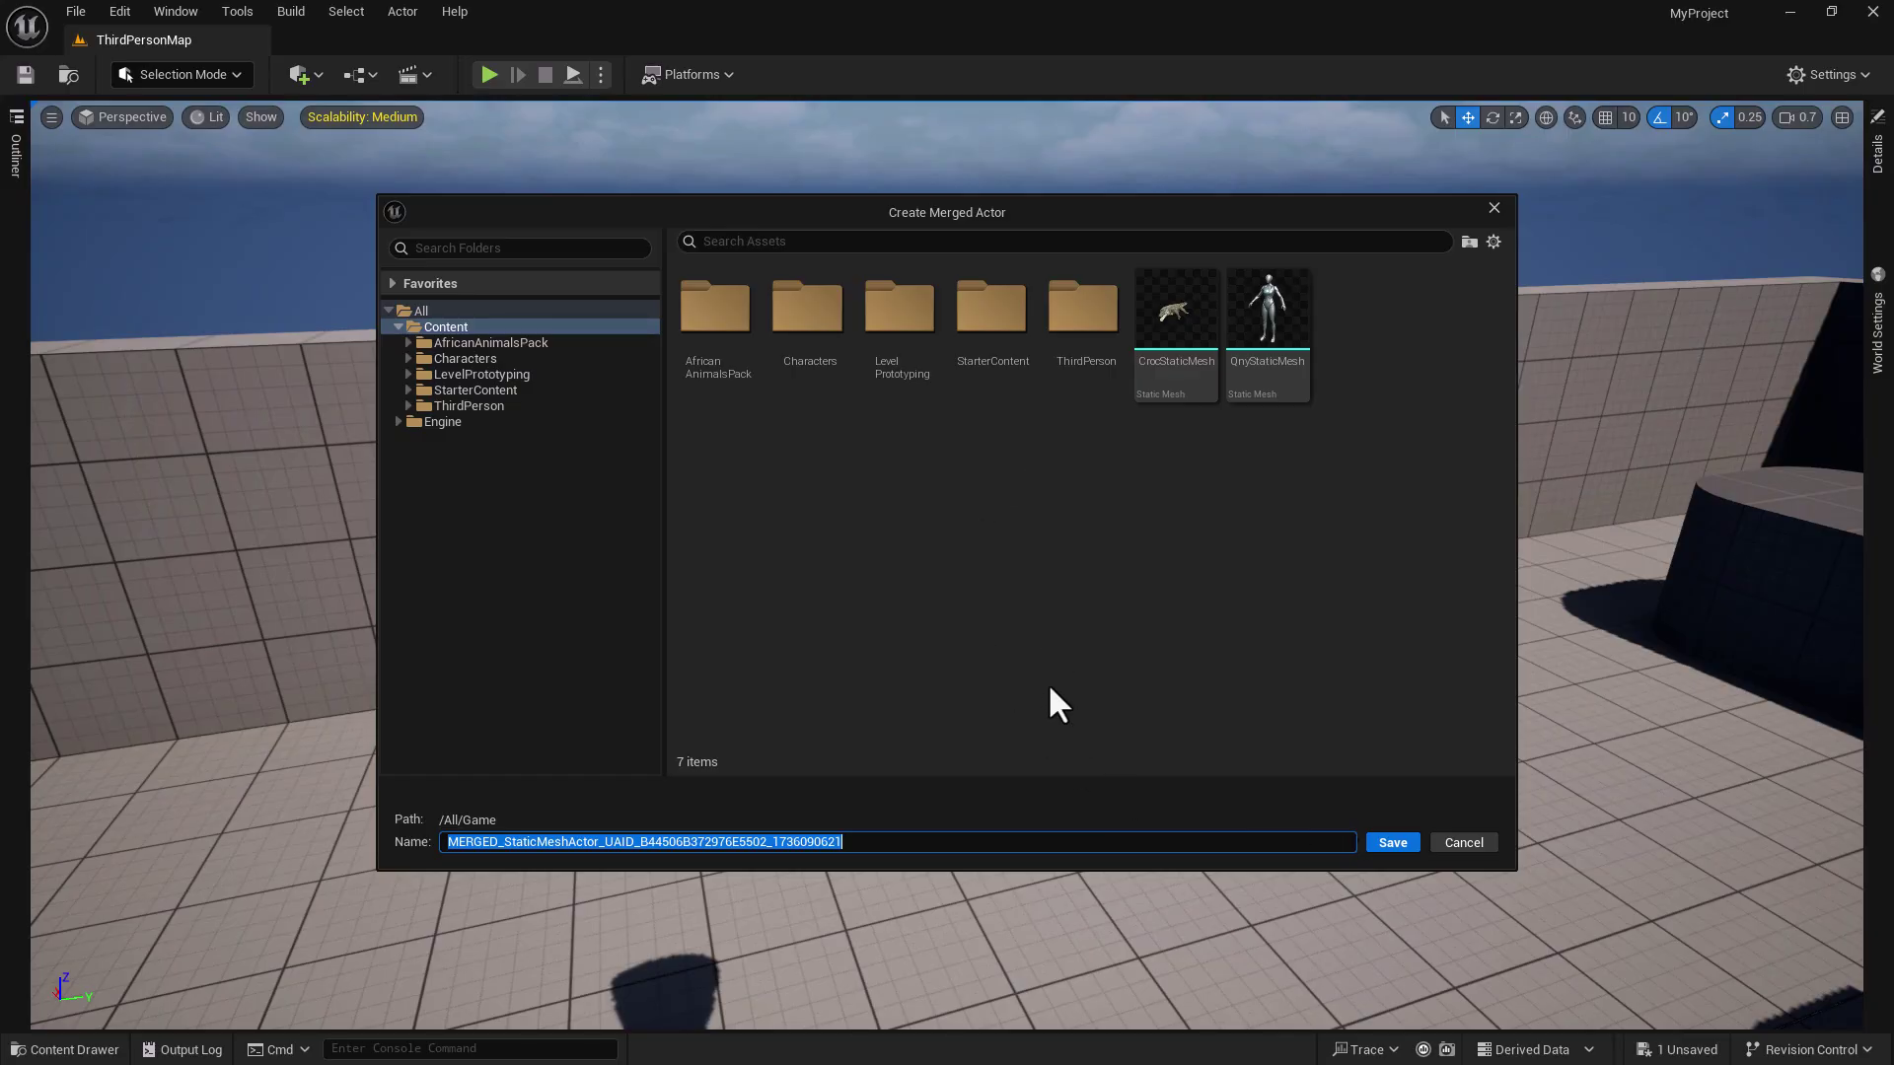
pyautogui.write('CrocHead')
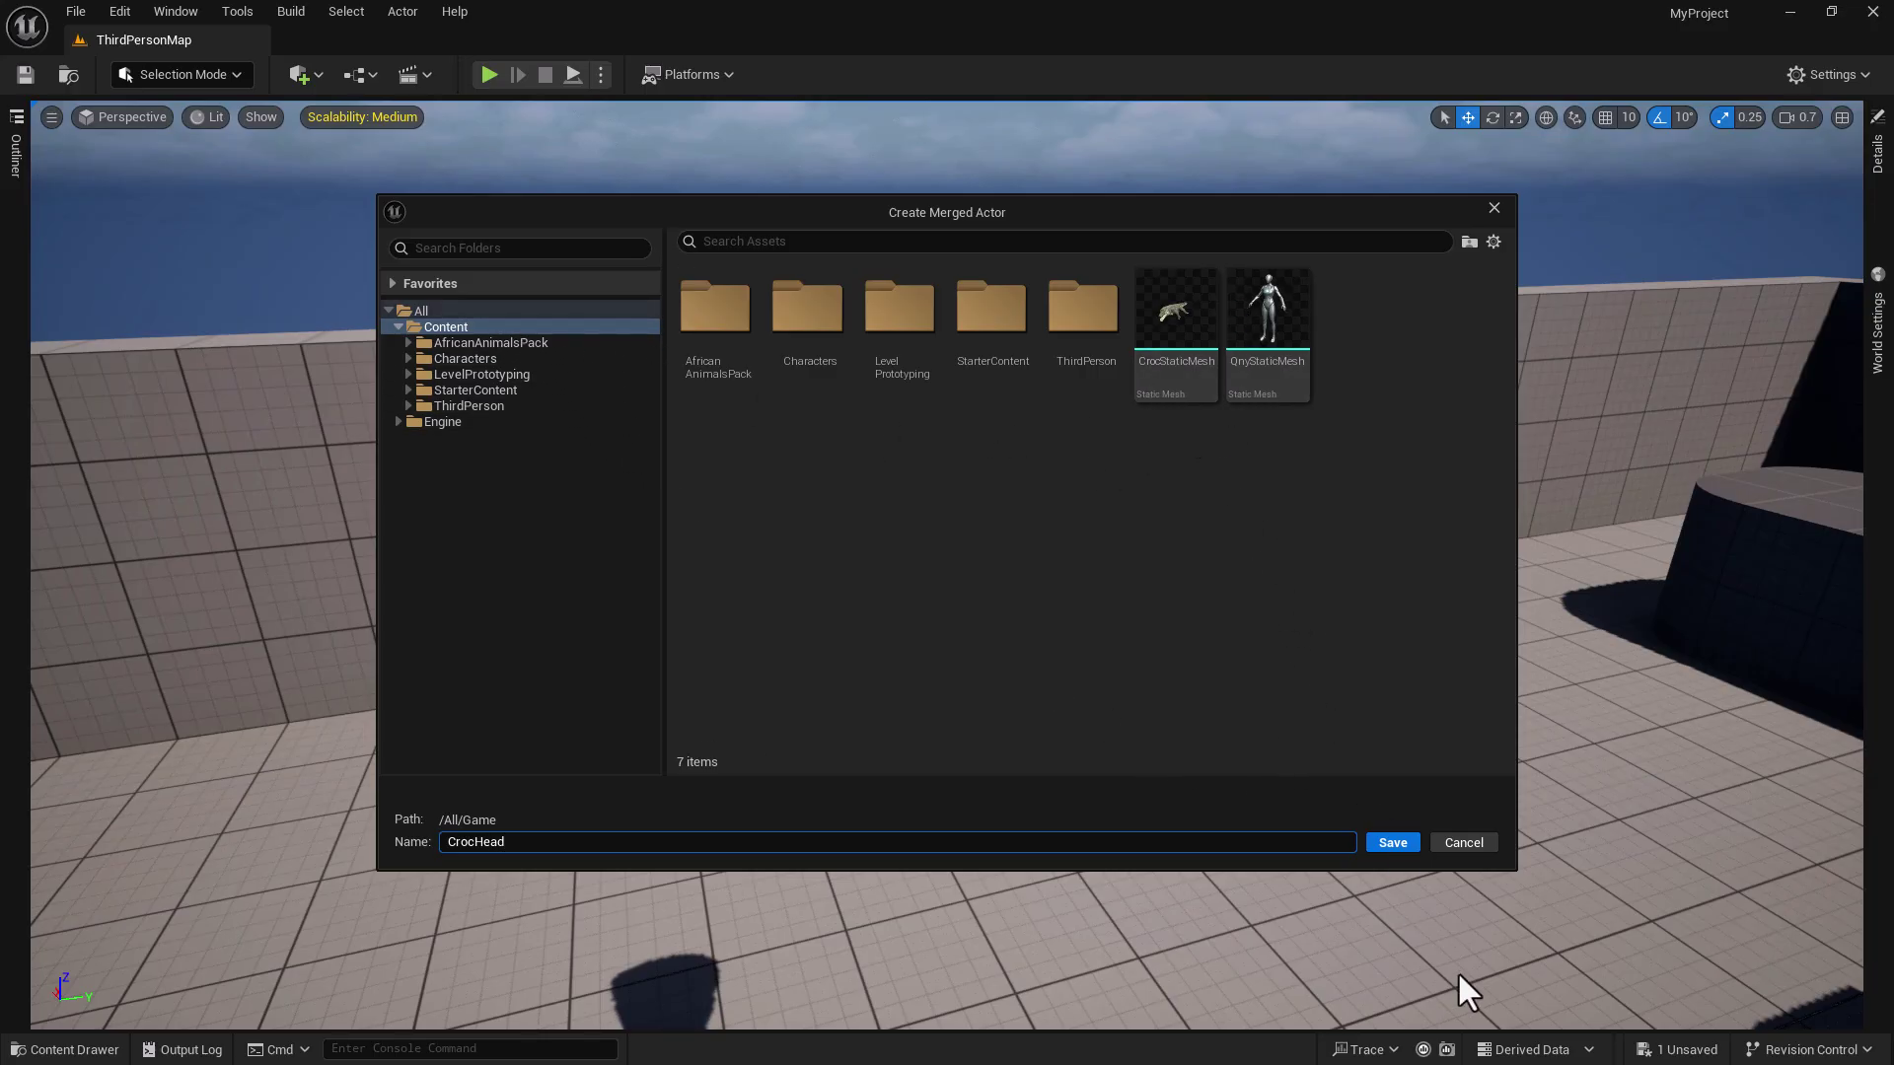
pyautogui.click(1394, 842)
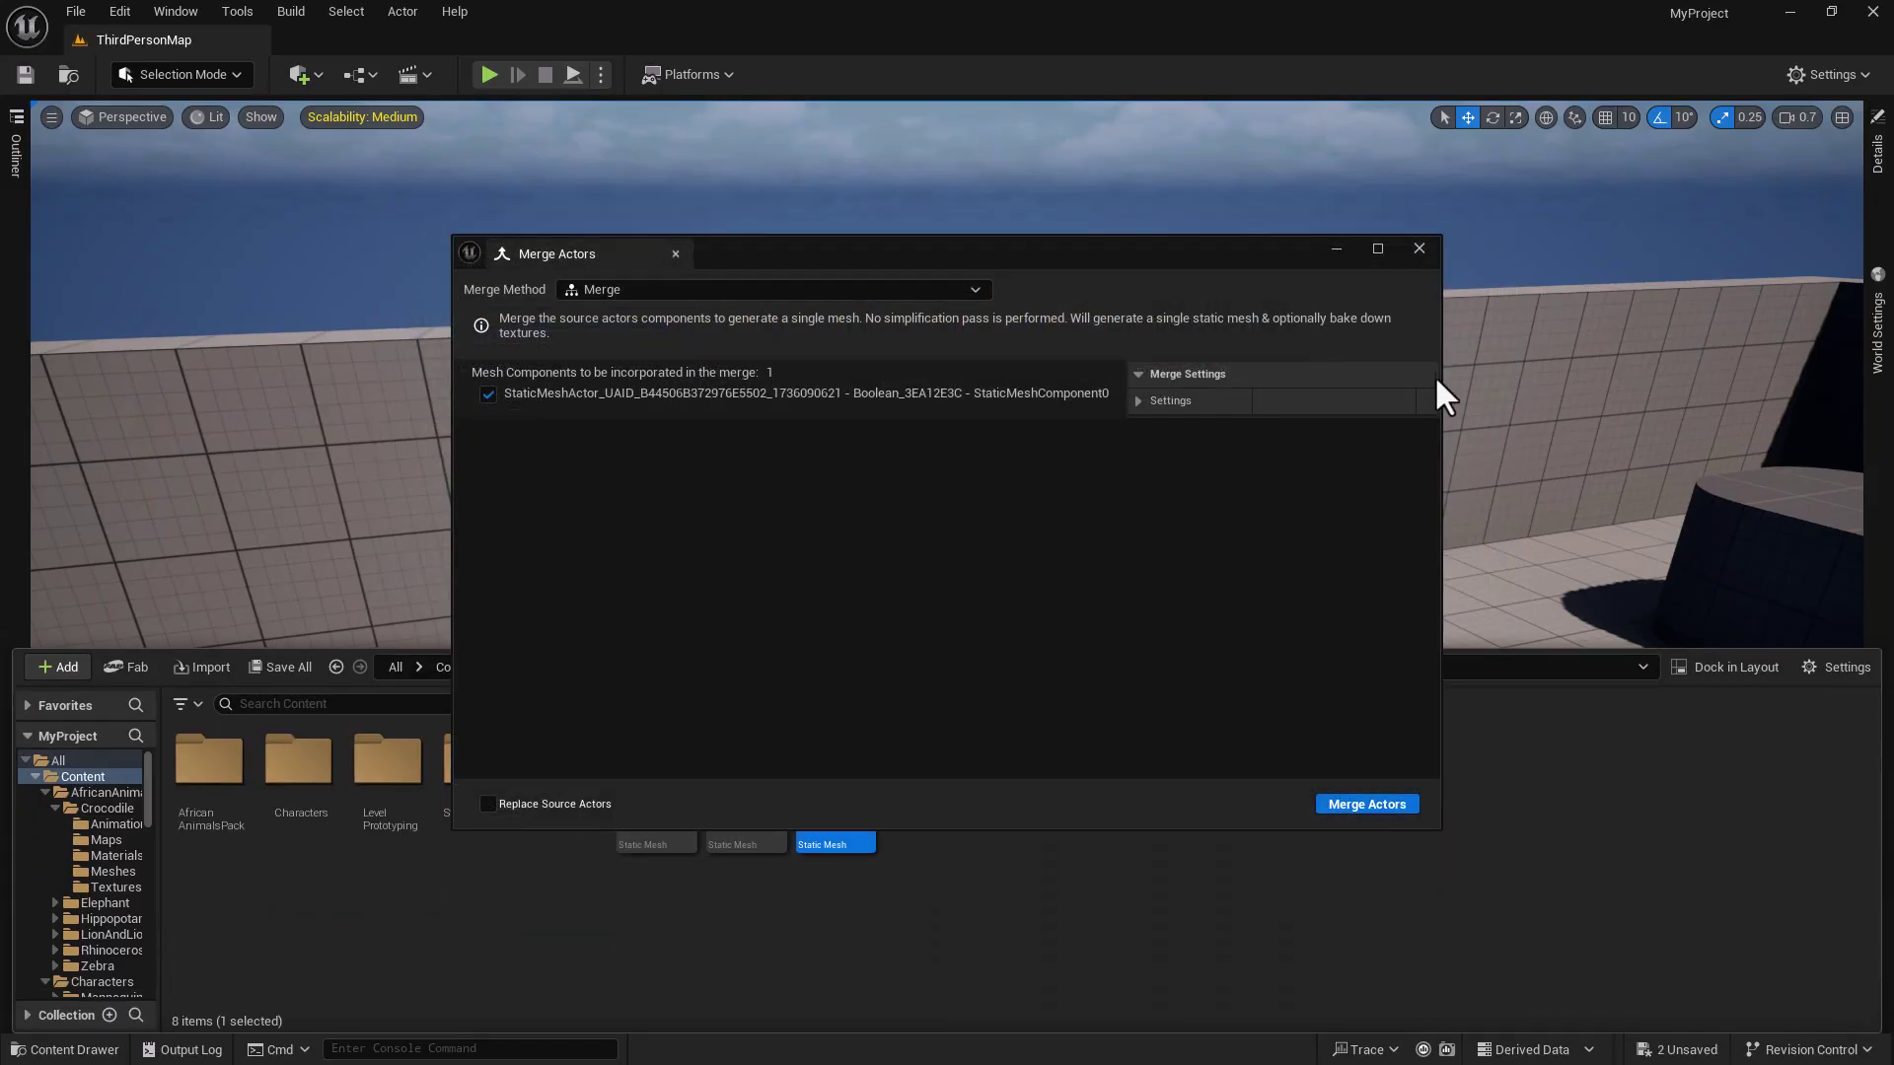
pyautogui.click(1419, 249)
# - Turn the mannequin head into a static mesh asset named QnyHead in the Content folder with Merge Actors, and save everything
pyautogui.moveTo(1040, 687); pyautogui.dragTo(910, 634, button='right')
pyautogui.moveTo(1000, 684); pyautogui.dragTo(1053, 765, button='right')
pyautogui.press('w')
pyautogui.click(937, 549)
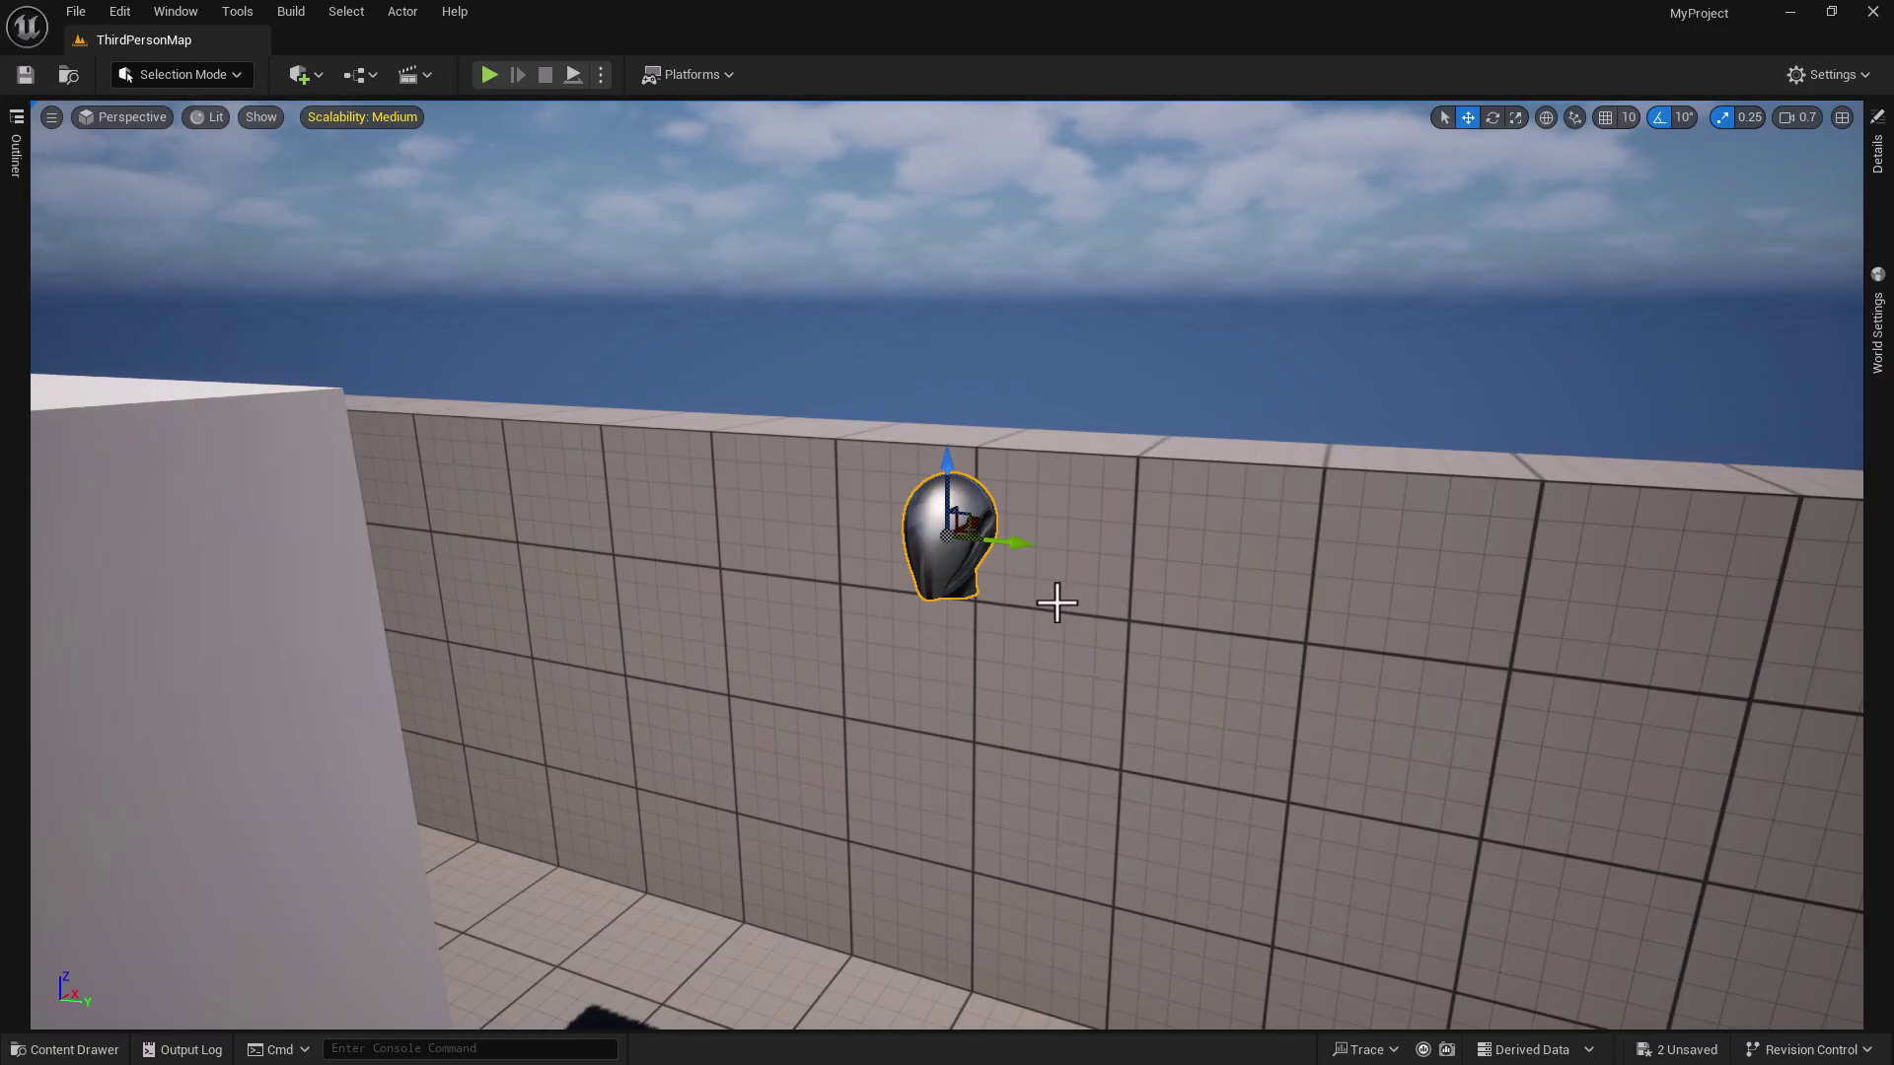
pyautogui.click(228, 12)
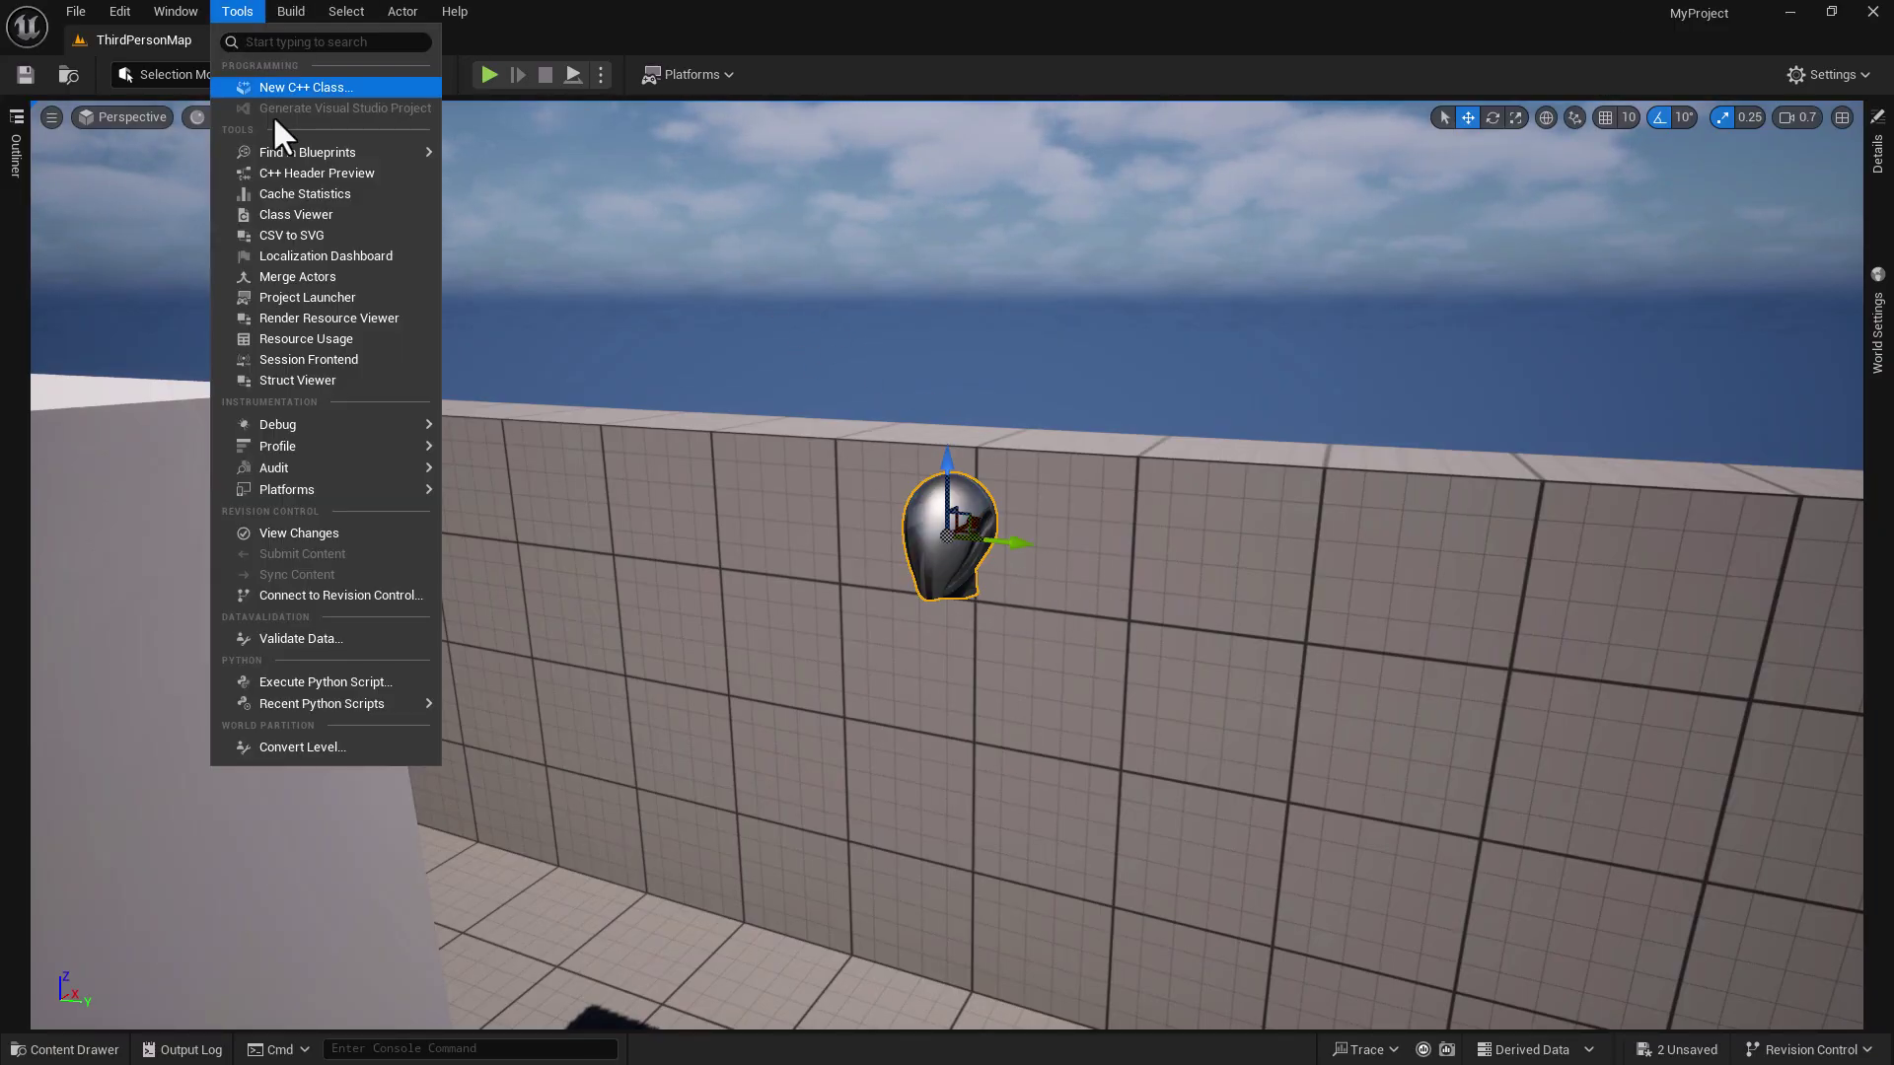
pyautogui.click(325, 274)
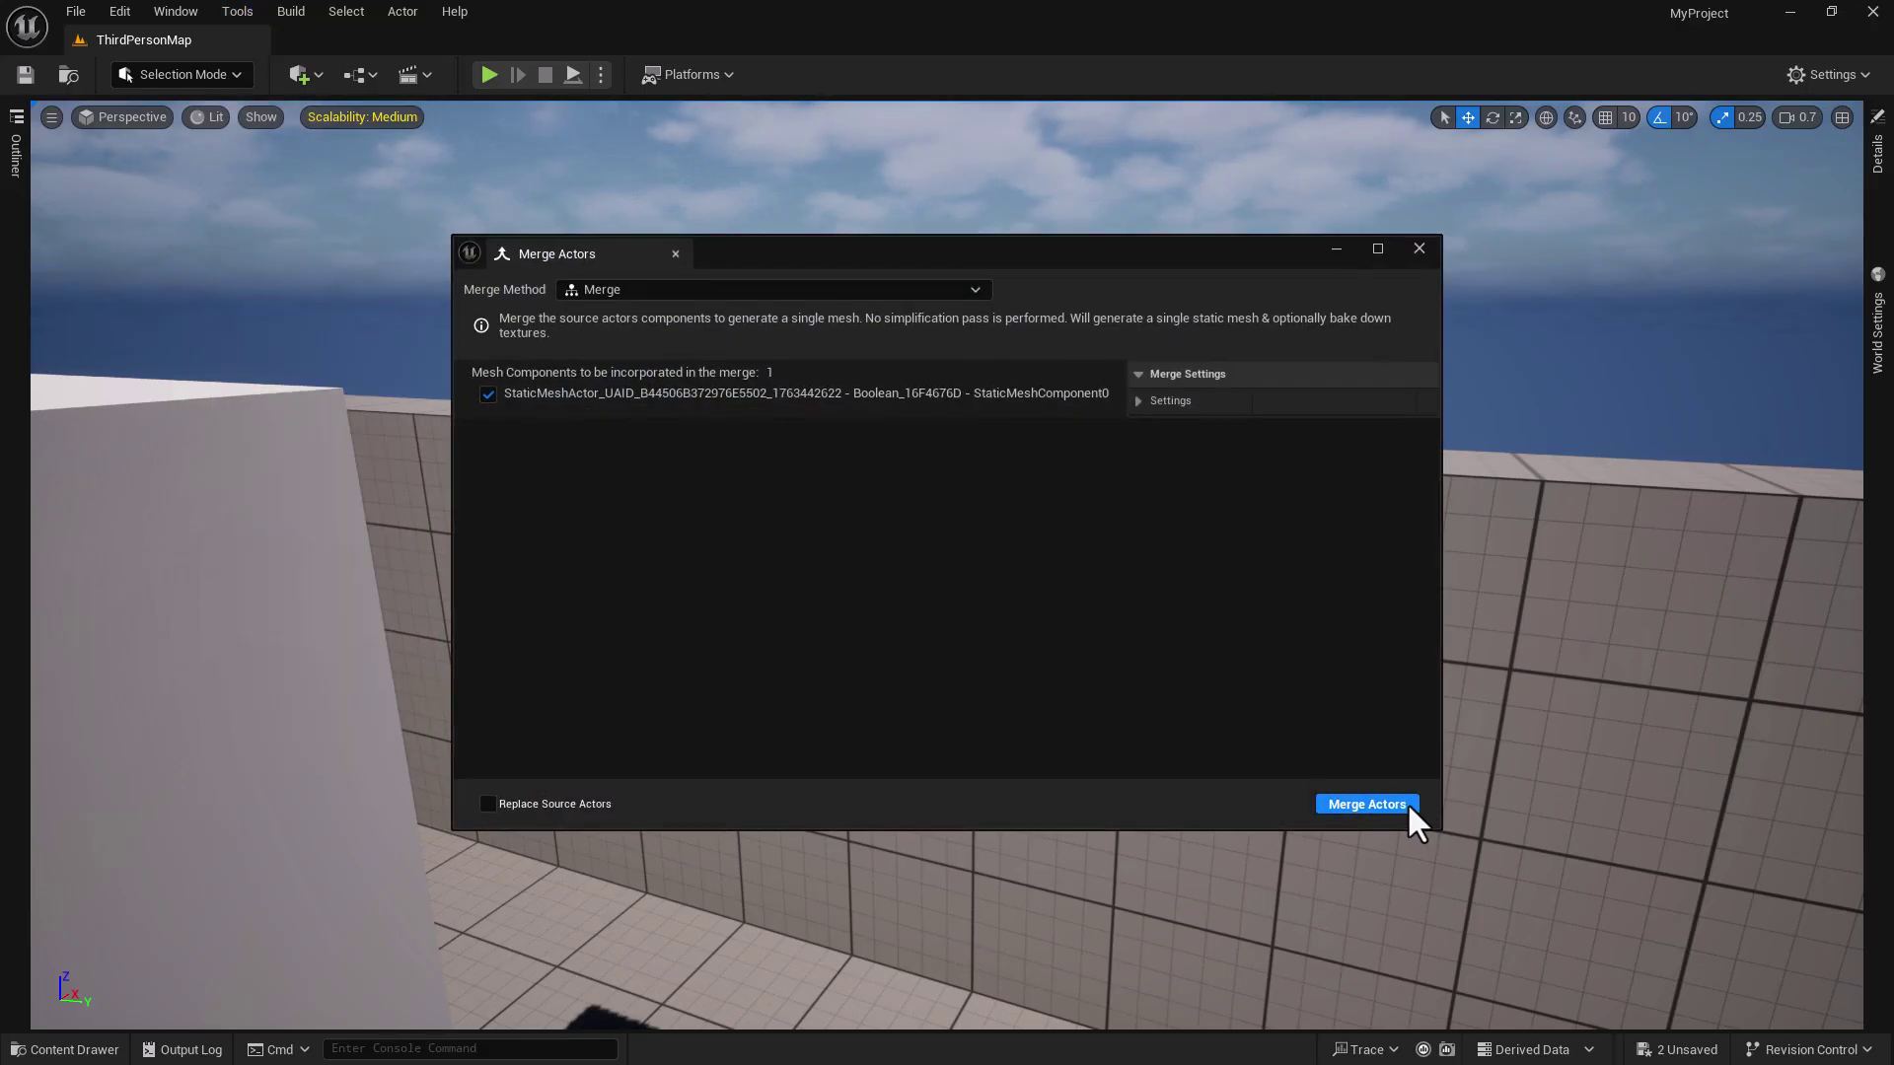
pyautogui.click(1404, 803)
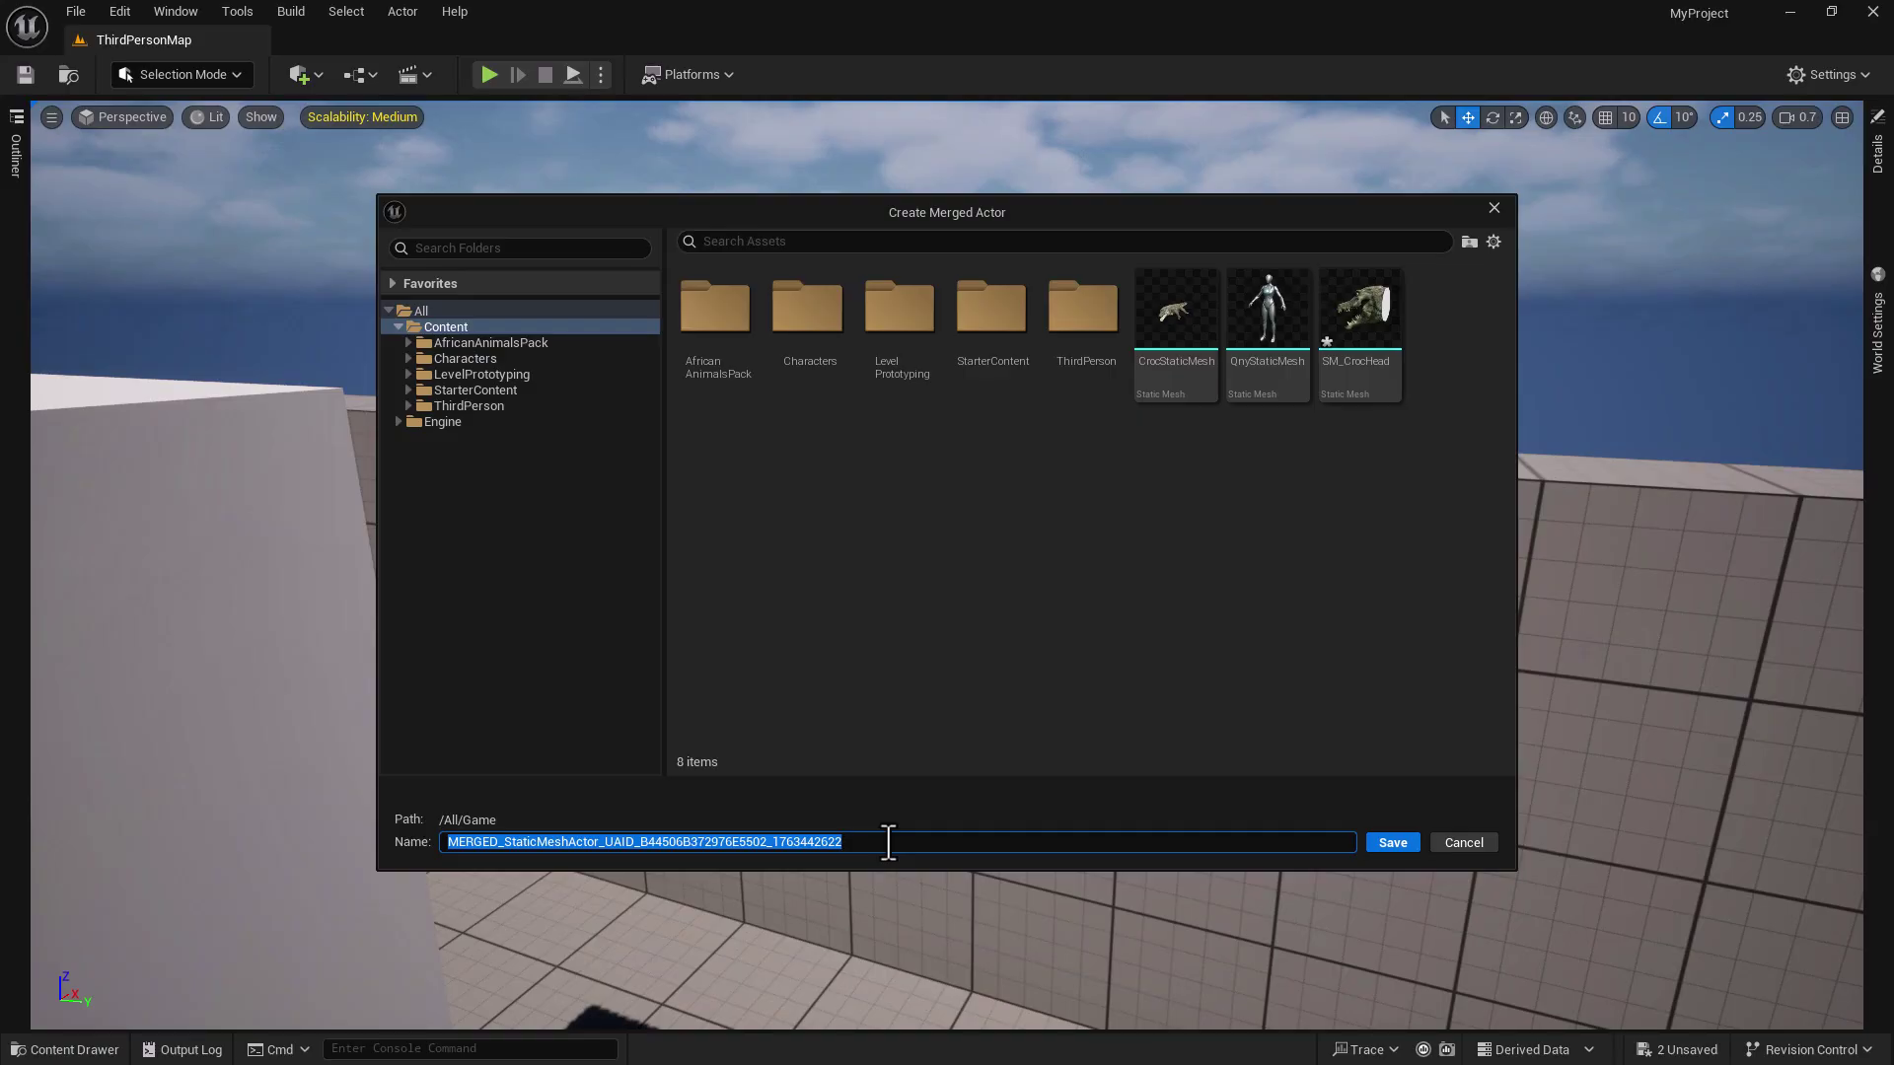
pyautogui.write('QnyHead')
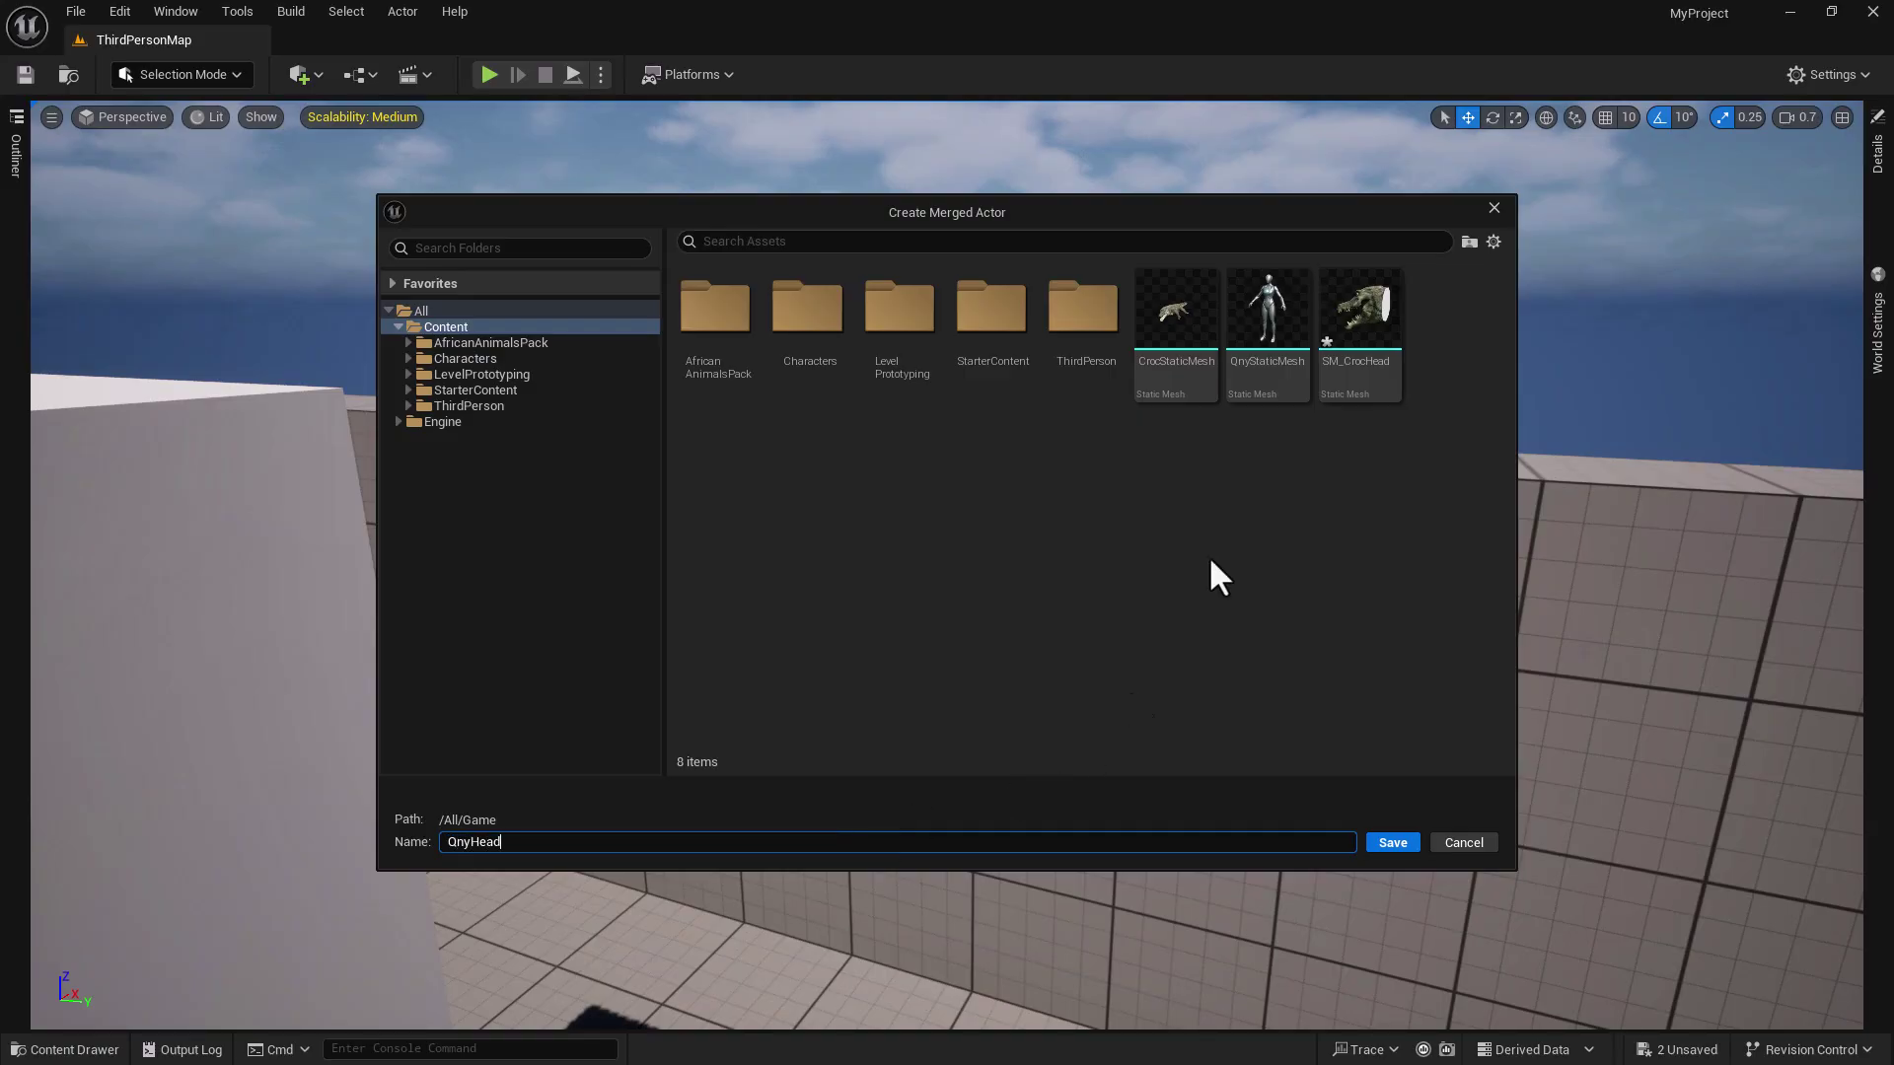
pyautogui.click(1400, 838)
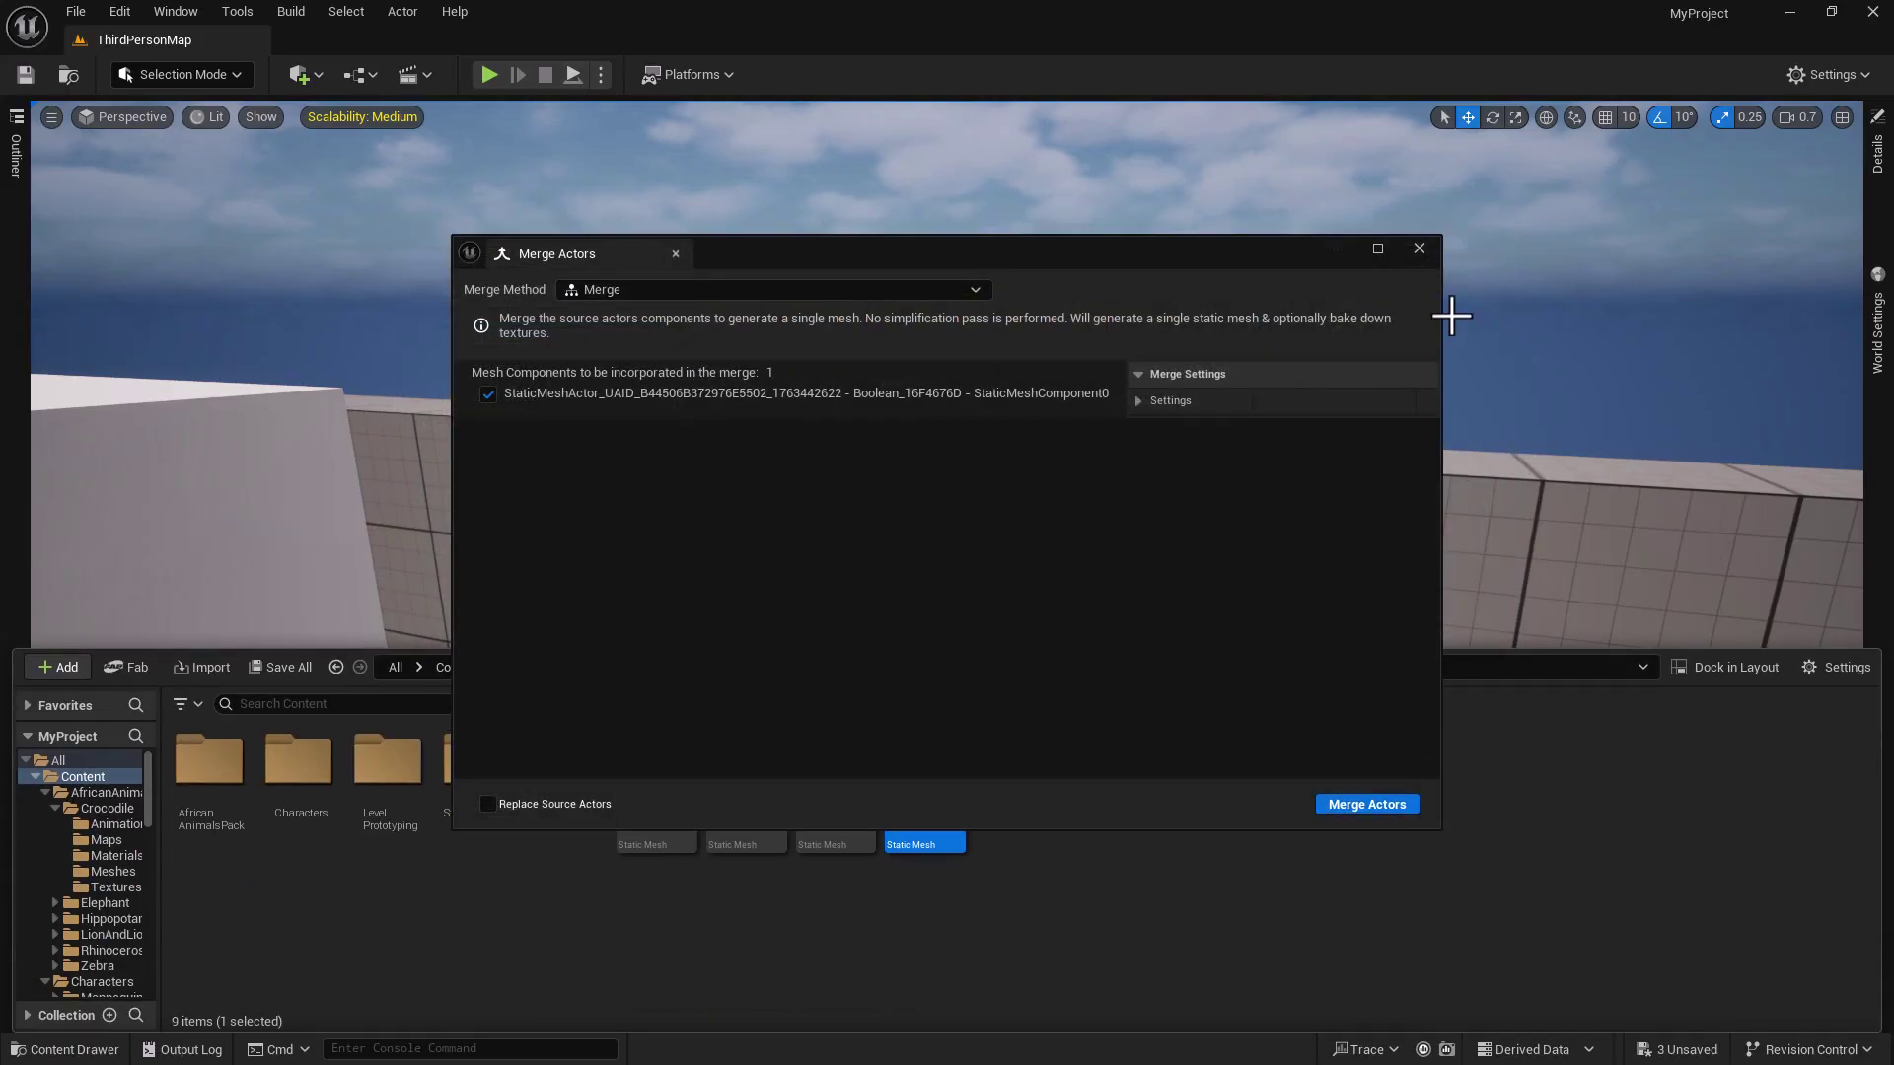
pyautogui.click(1426, 252)
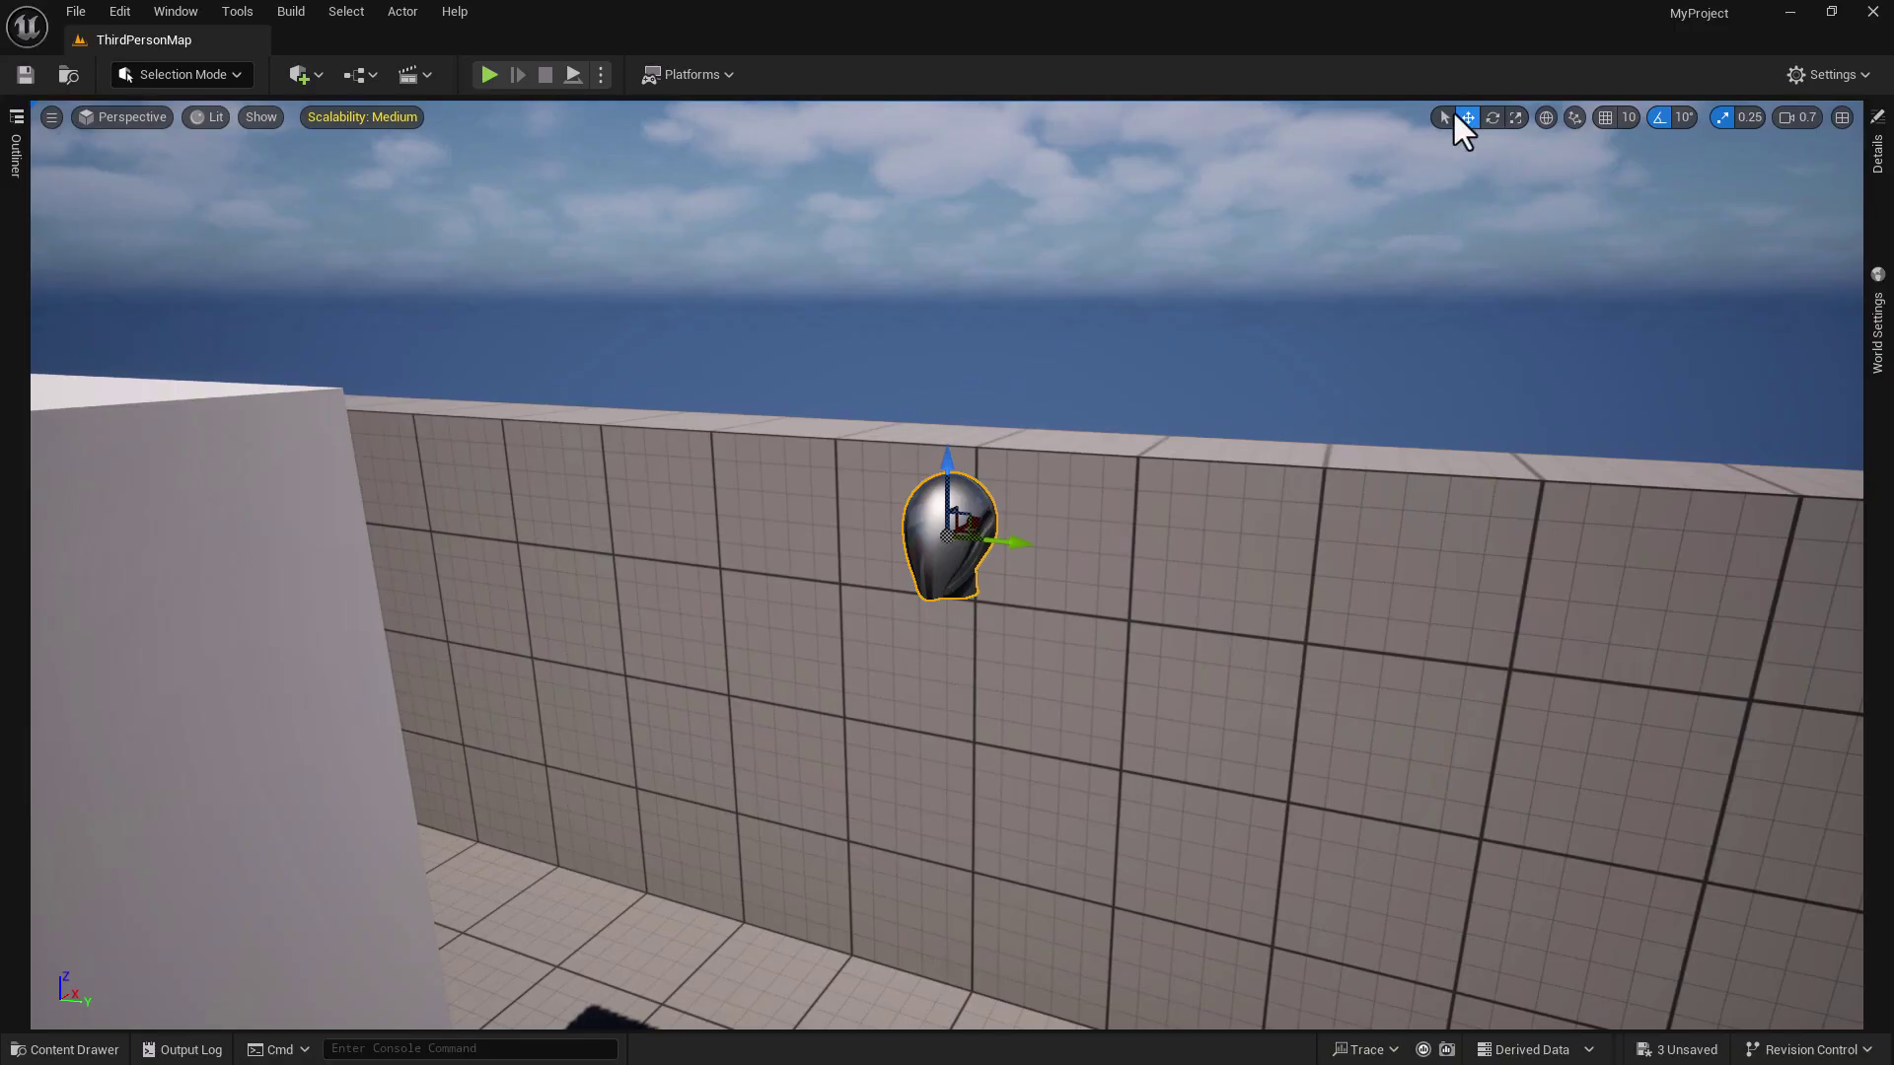
pyautogui.click(72, 1049)
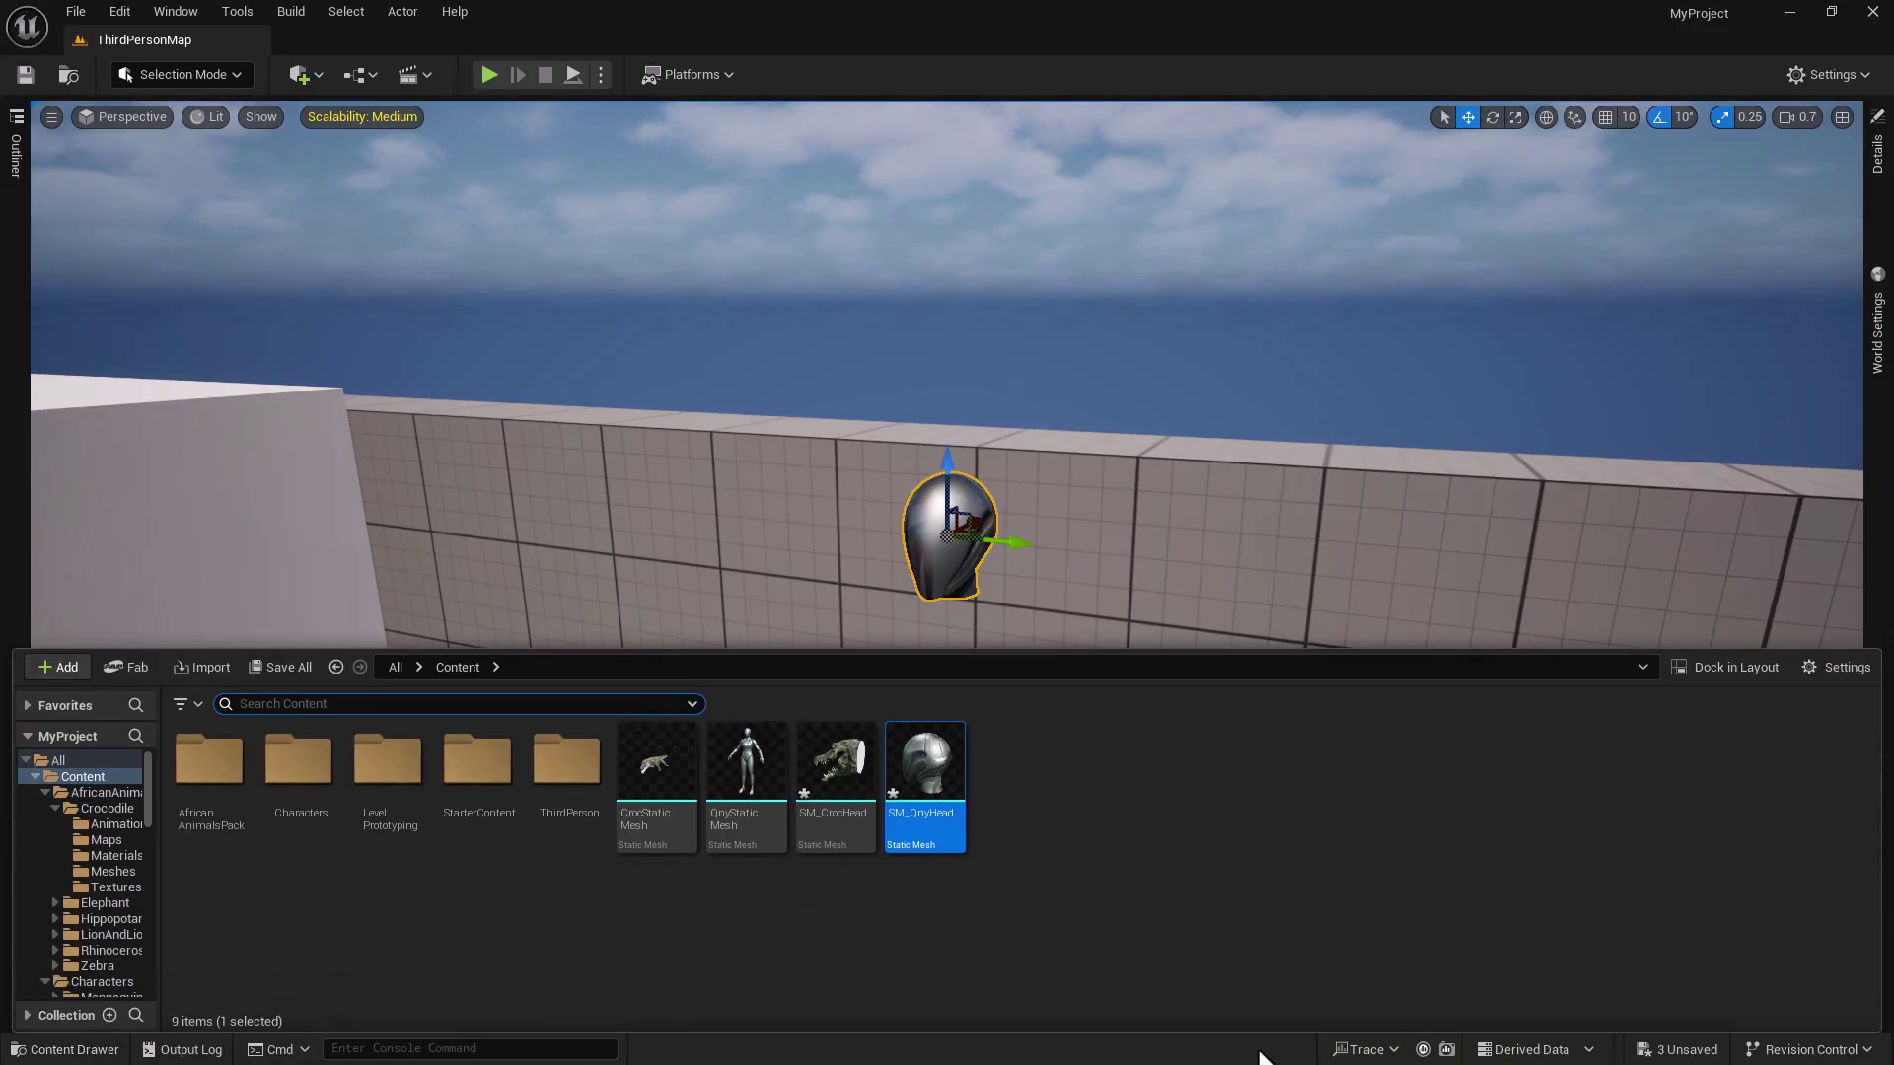
pyautogui.hotkey('ctrl', 'shift', 's')
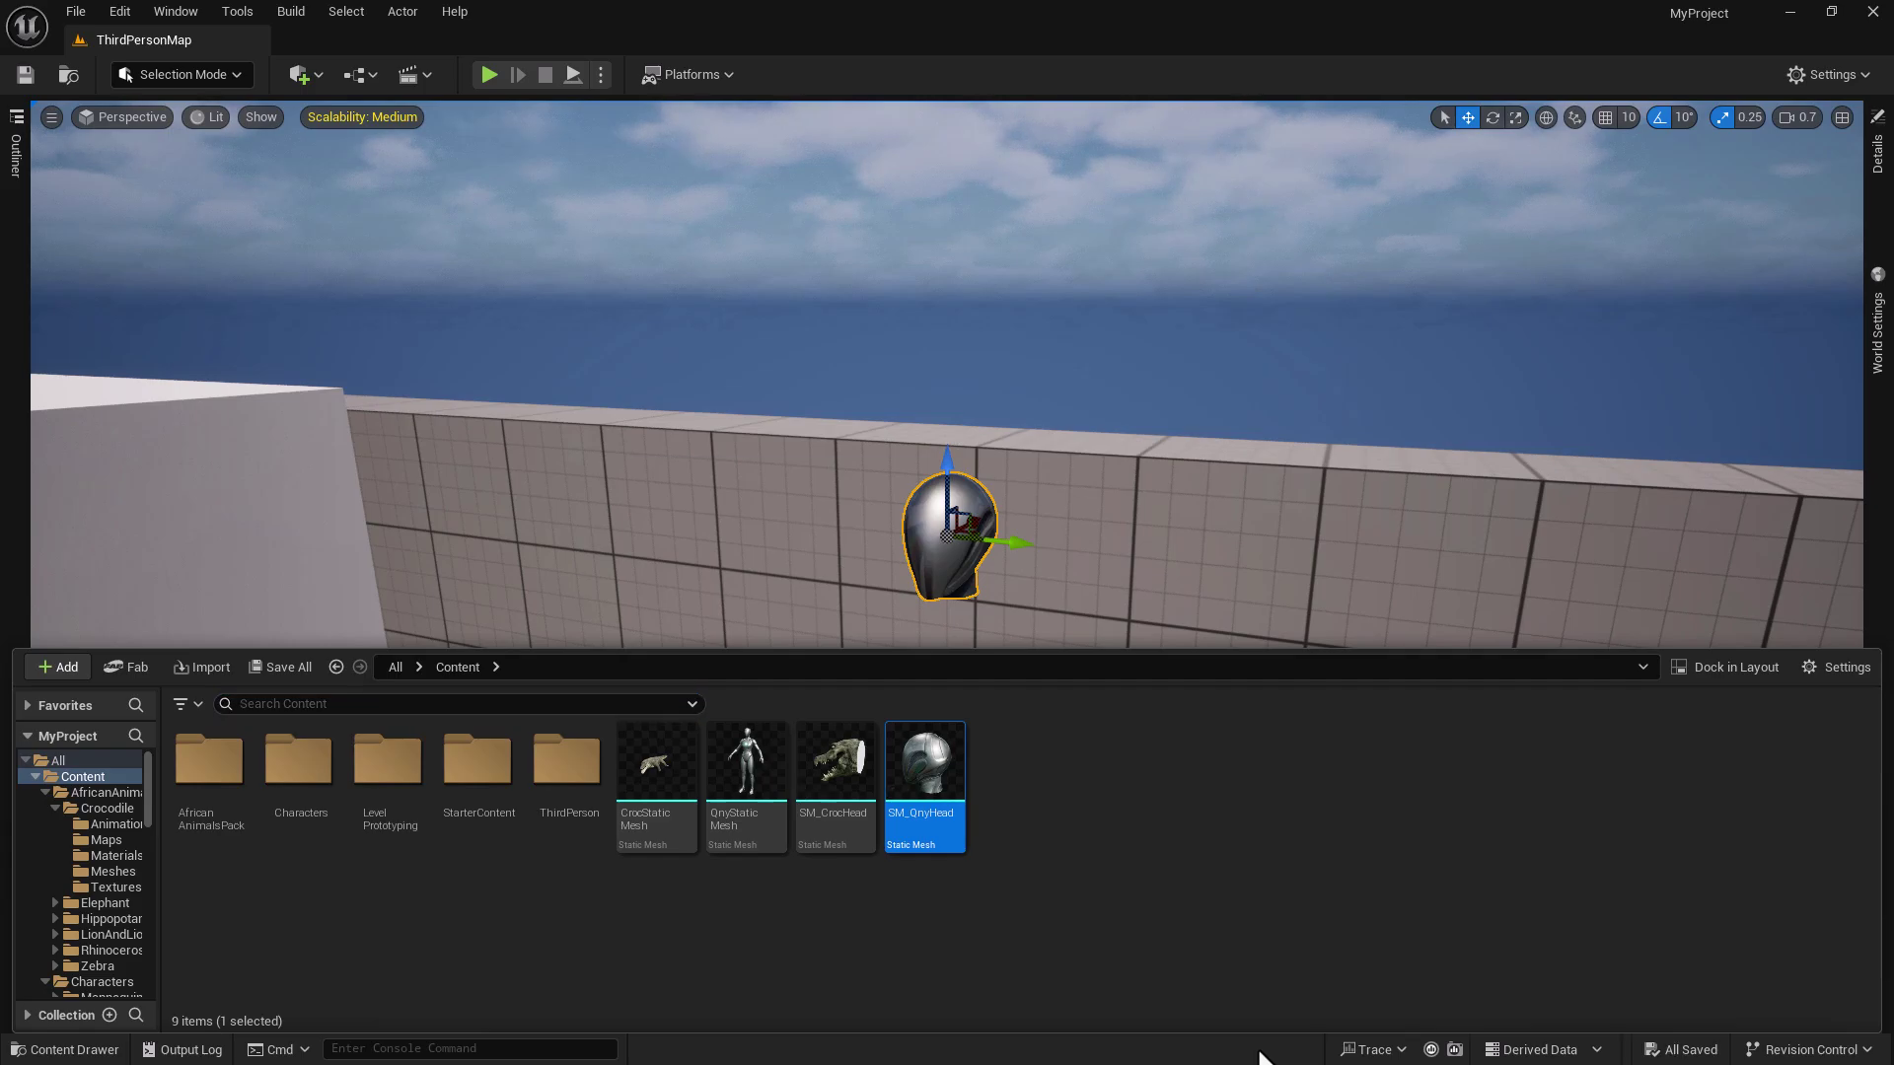
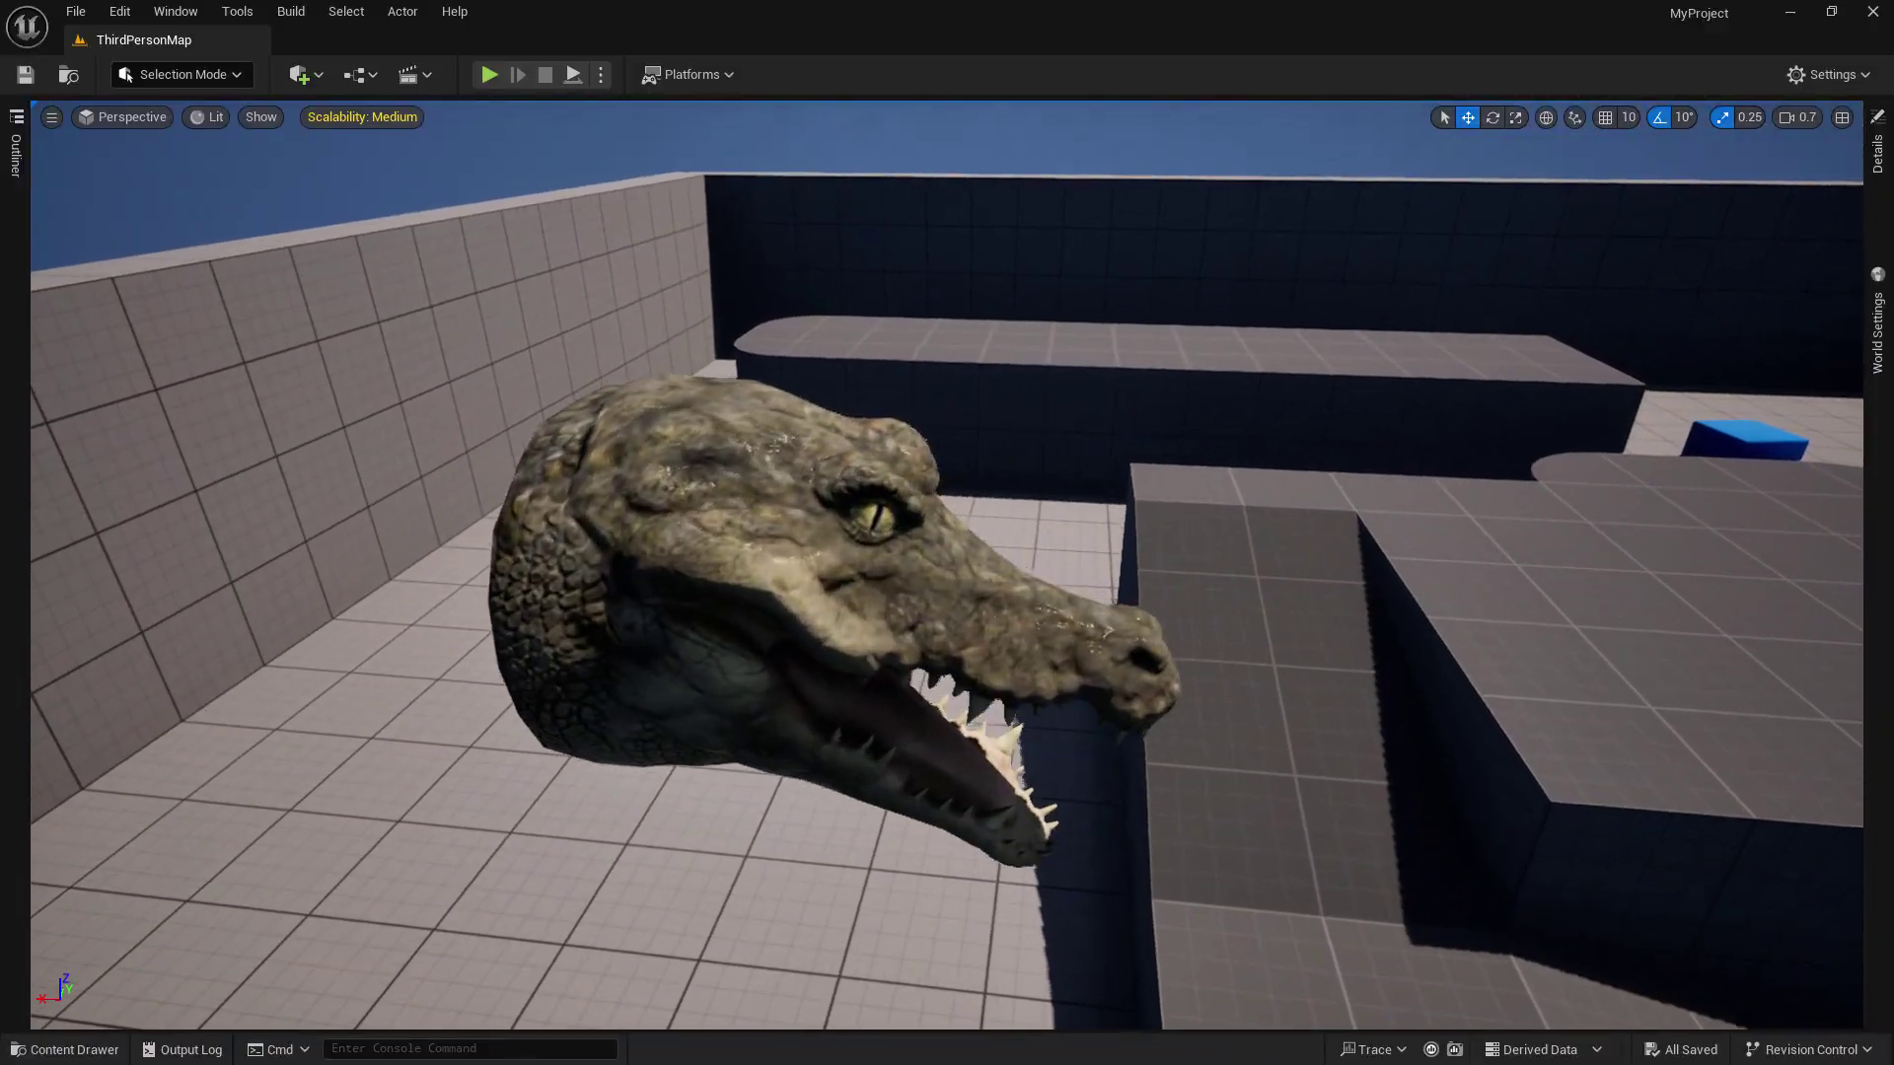
# - Delete the crocodile head and mannequin head actors from the level
pyautogui.moveTo(710, 838); pyautogui.dragTo(674, 839, button='right')
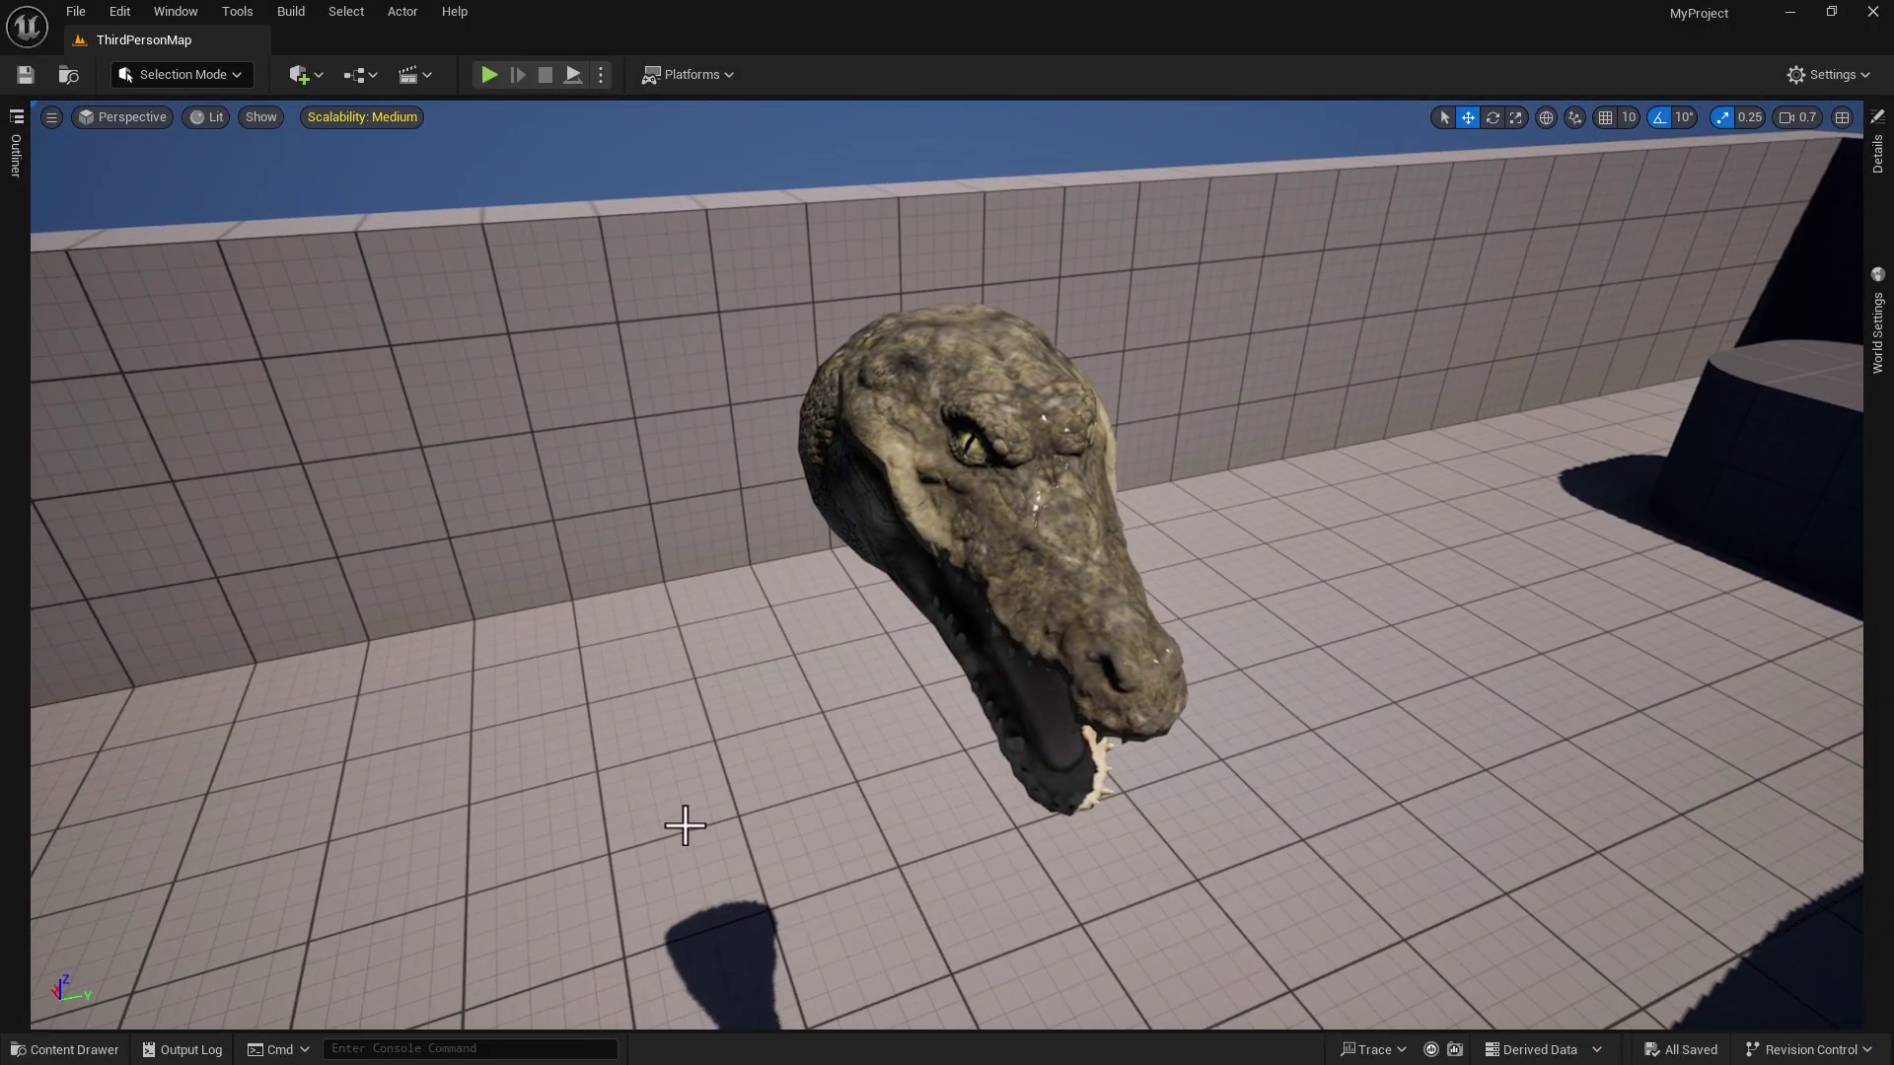
pyautogui.click(909, 468)
pyautogui.press('Delete')
pyautogui.moveTo(923, 410)
pyautogui.mouseDown(button='right')
pyautogui.moveTo(887, 414)
pyautogui.moveTo(923, 410)
pyautogui.mouseUp(button='right')
pyautogui.click(888, 363)
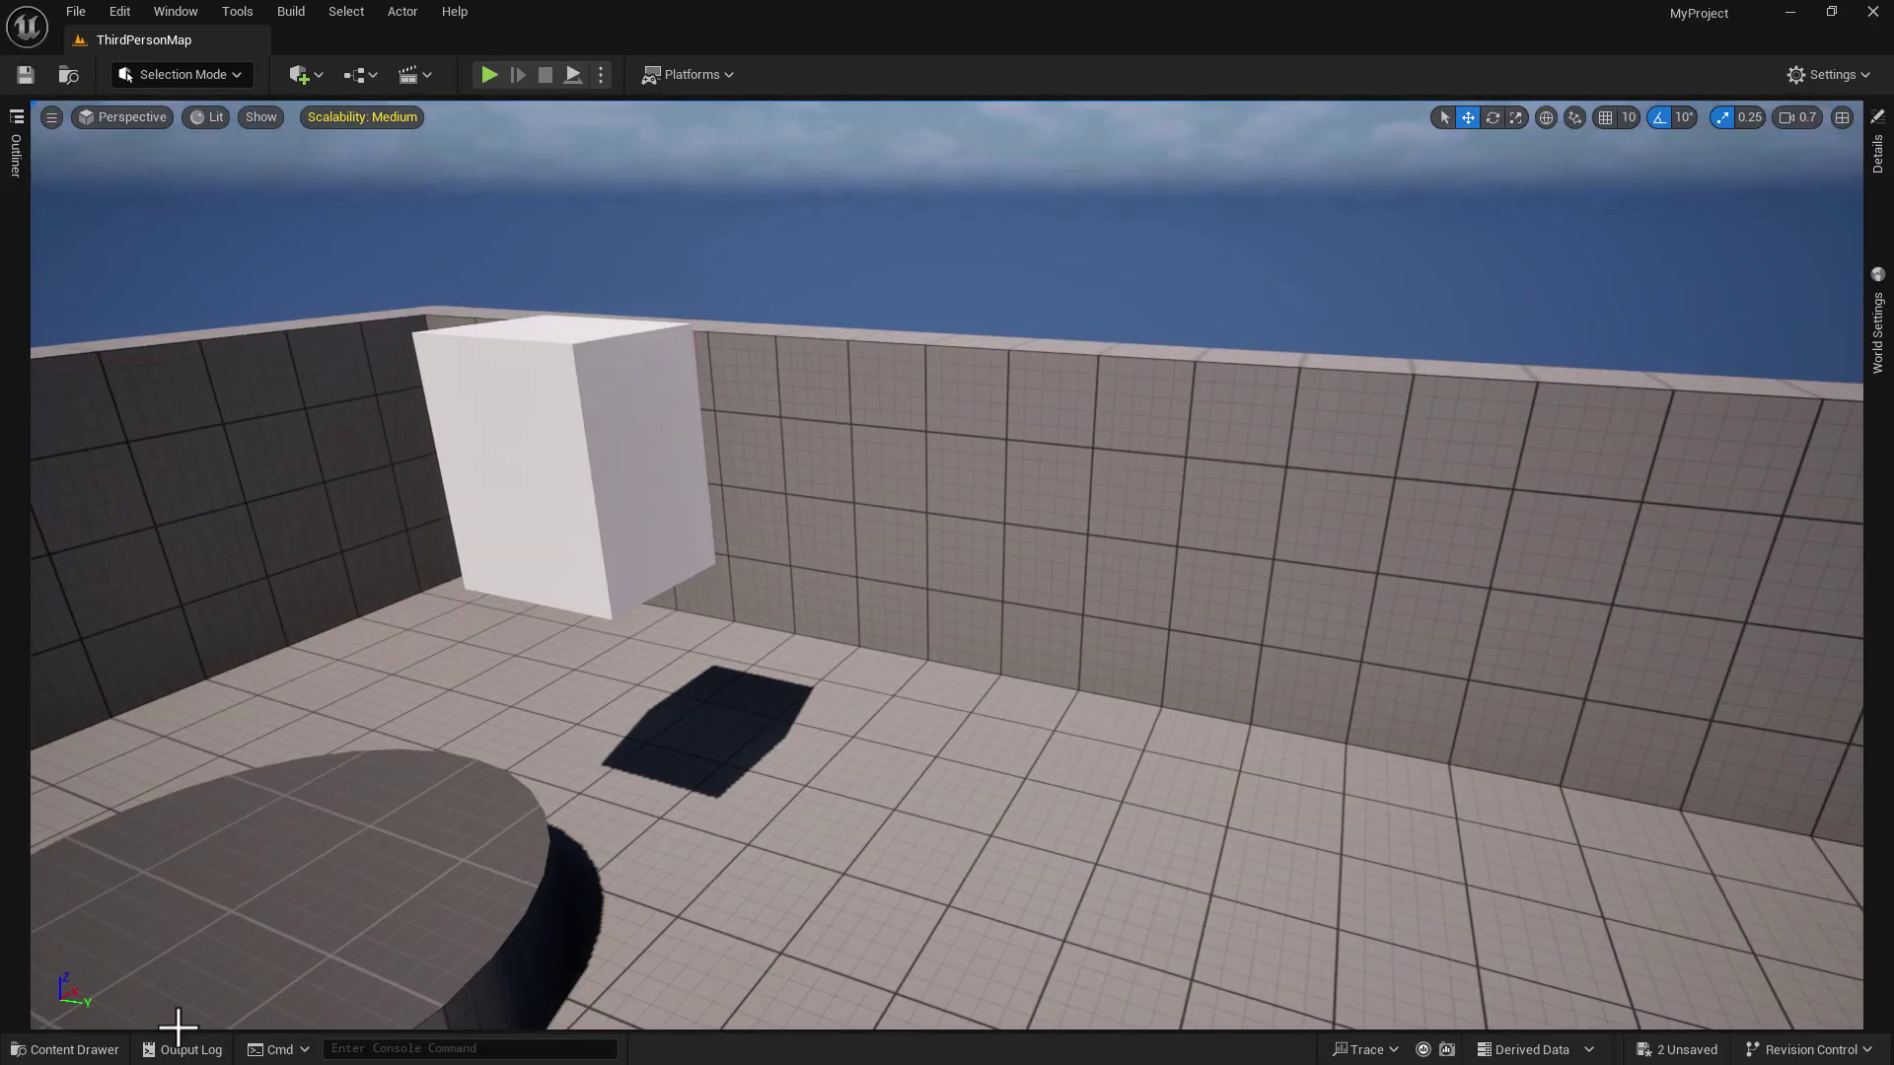
# - Open the SM_CrocHead and SM_QnyHead static meshes together for editing from the Content folder
pyautogui.moveTo(374, 945)
pyautogui.mouseDown(button='right')
pyautogui.moveTo(346, 1015)
pyautogui.moveTo(375, 952)
pyautogui.moveTo(444, 898)
pyautogui.moveTo(367, 946)
pyautogui.mouseUp(button='right')
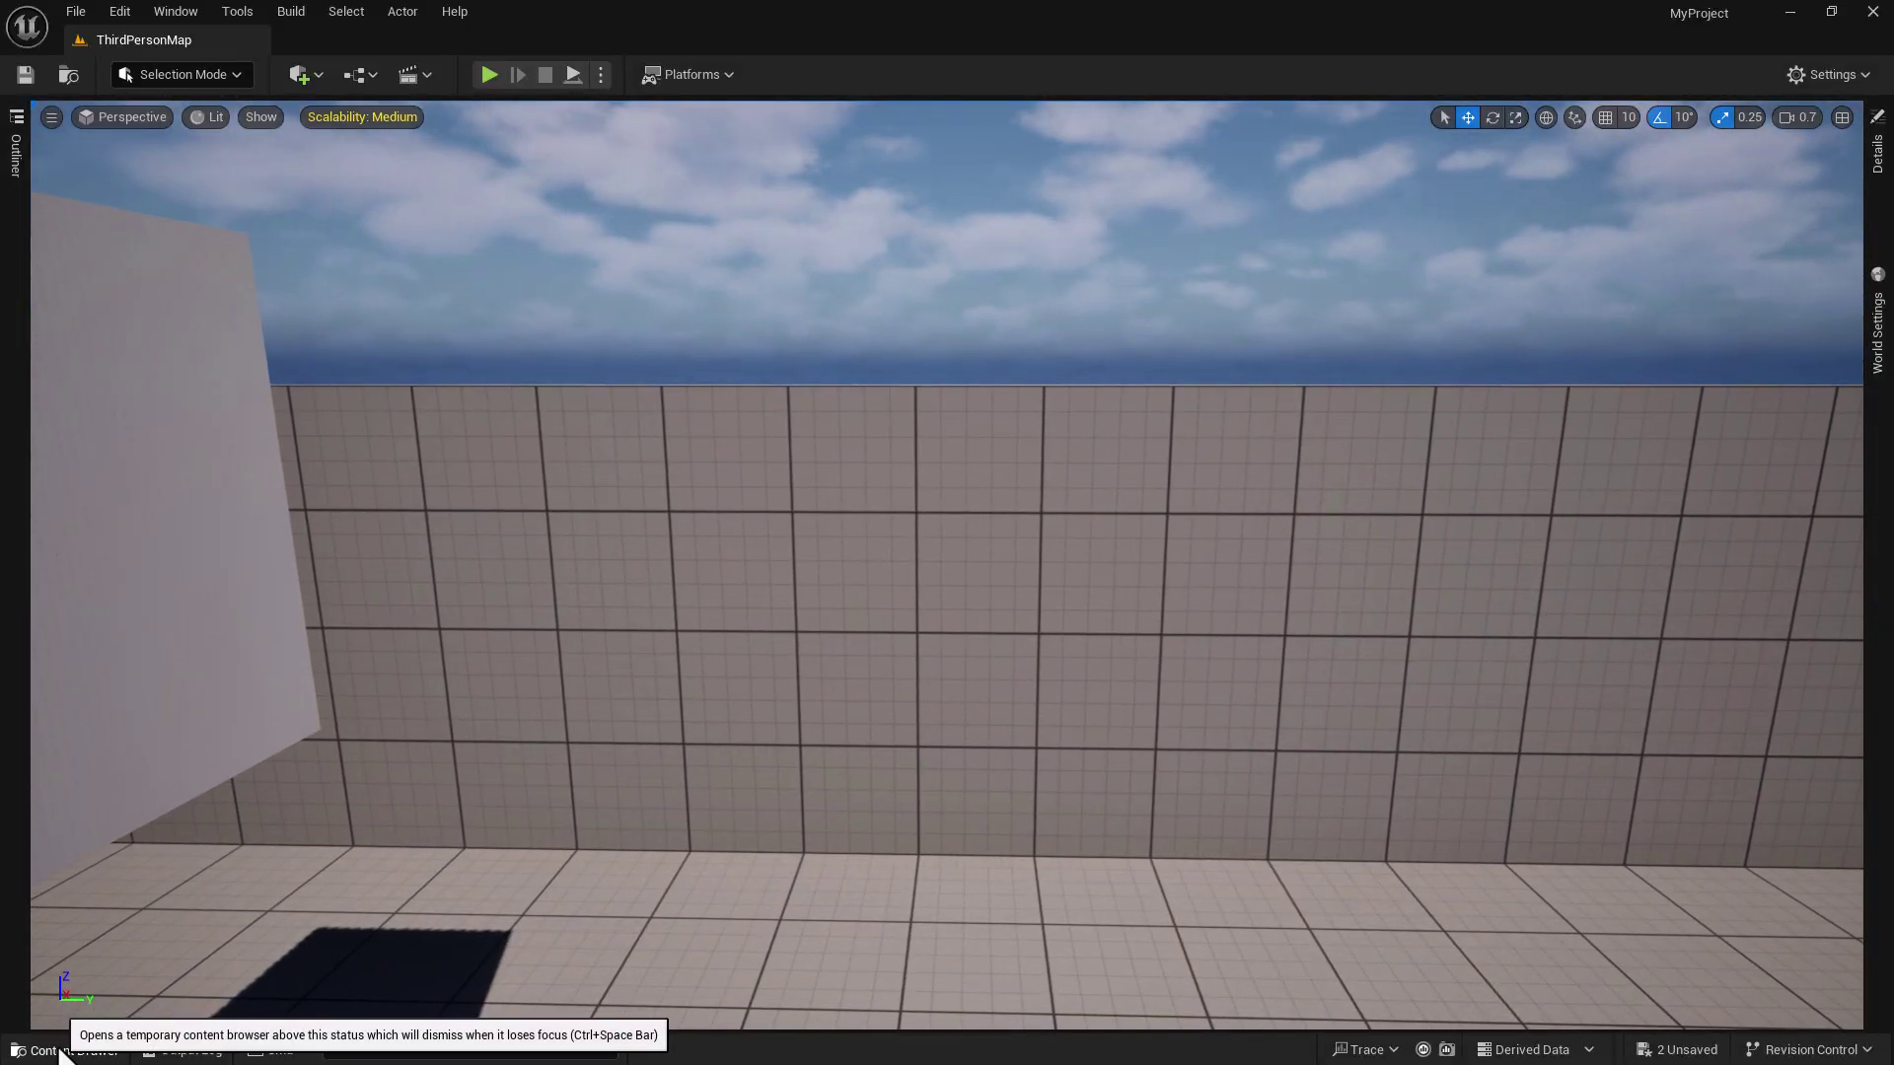
pyautogui.click(61, 1050)
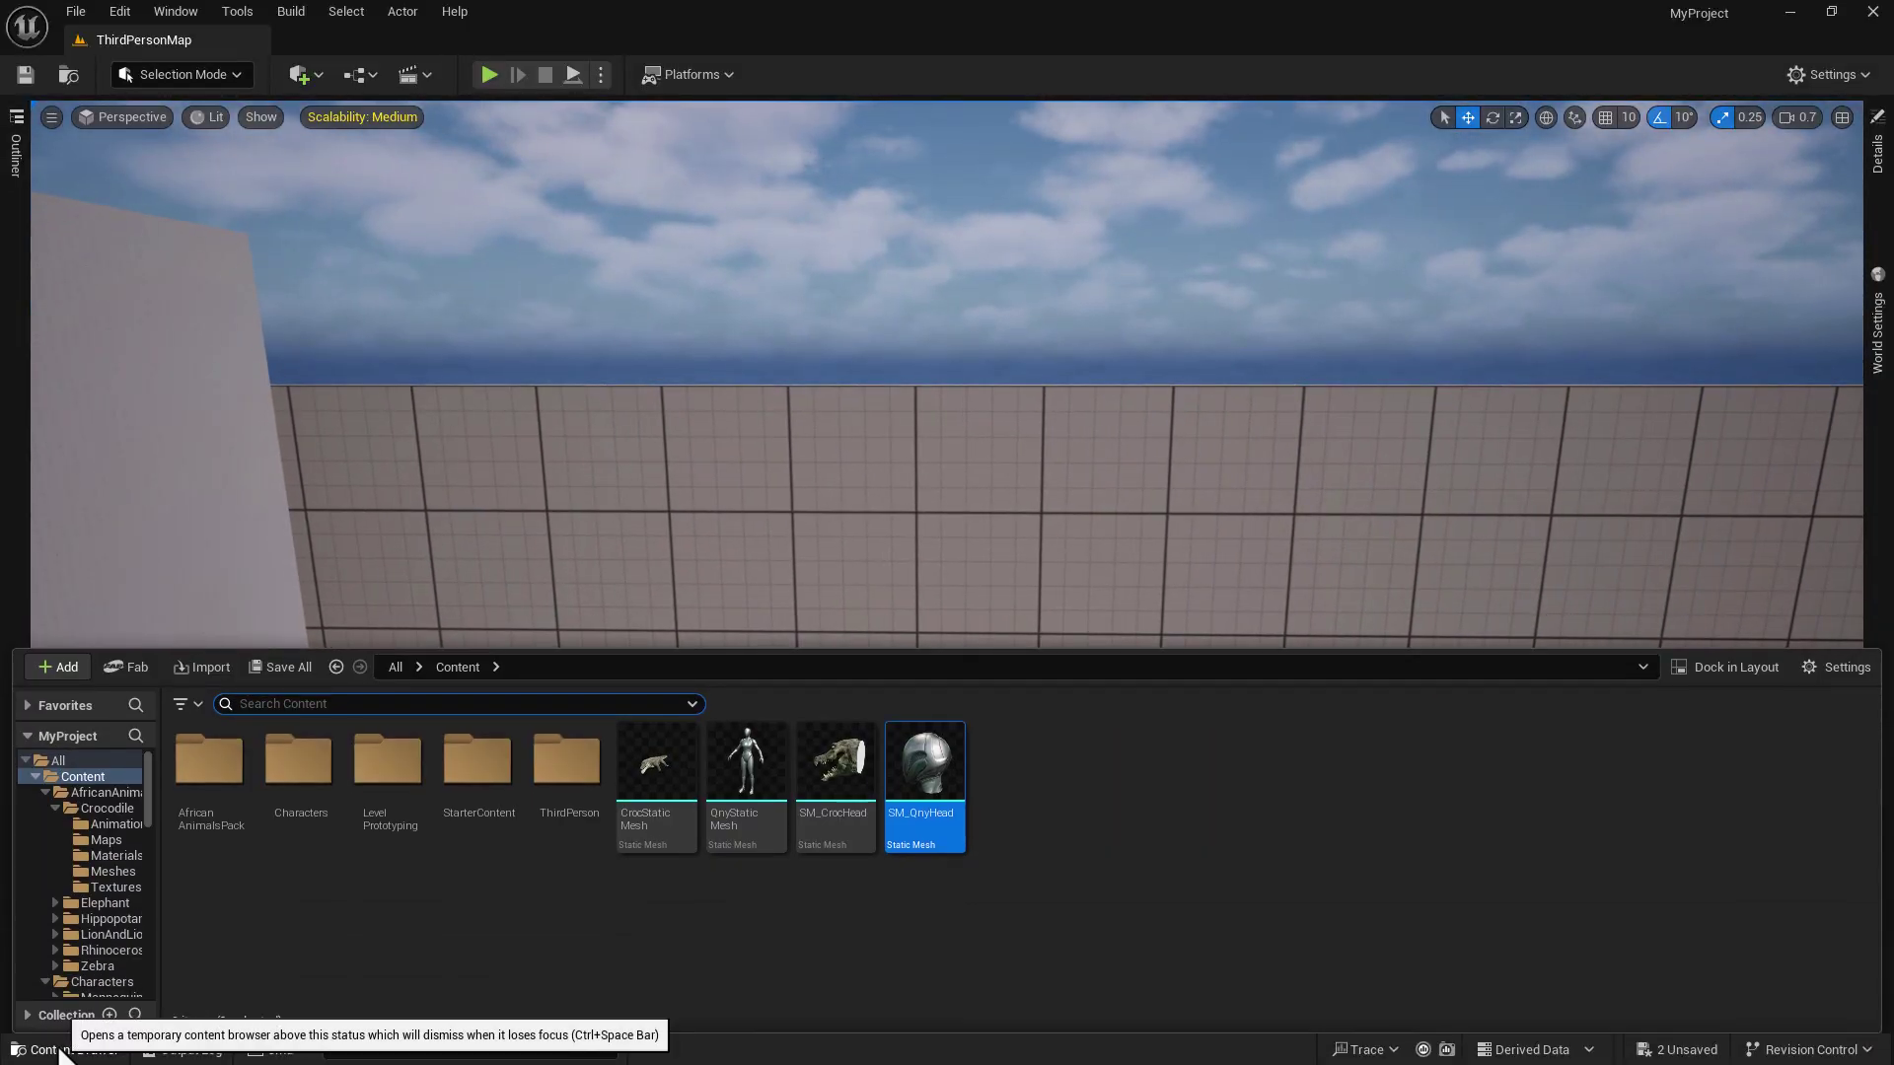
pyautogui.click(872, 782)
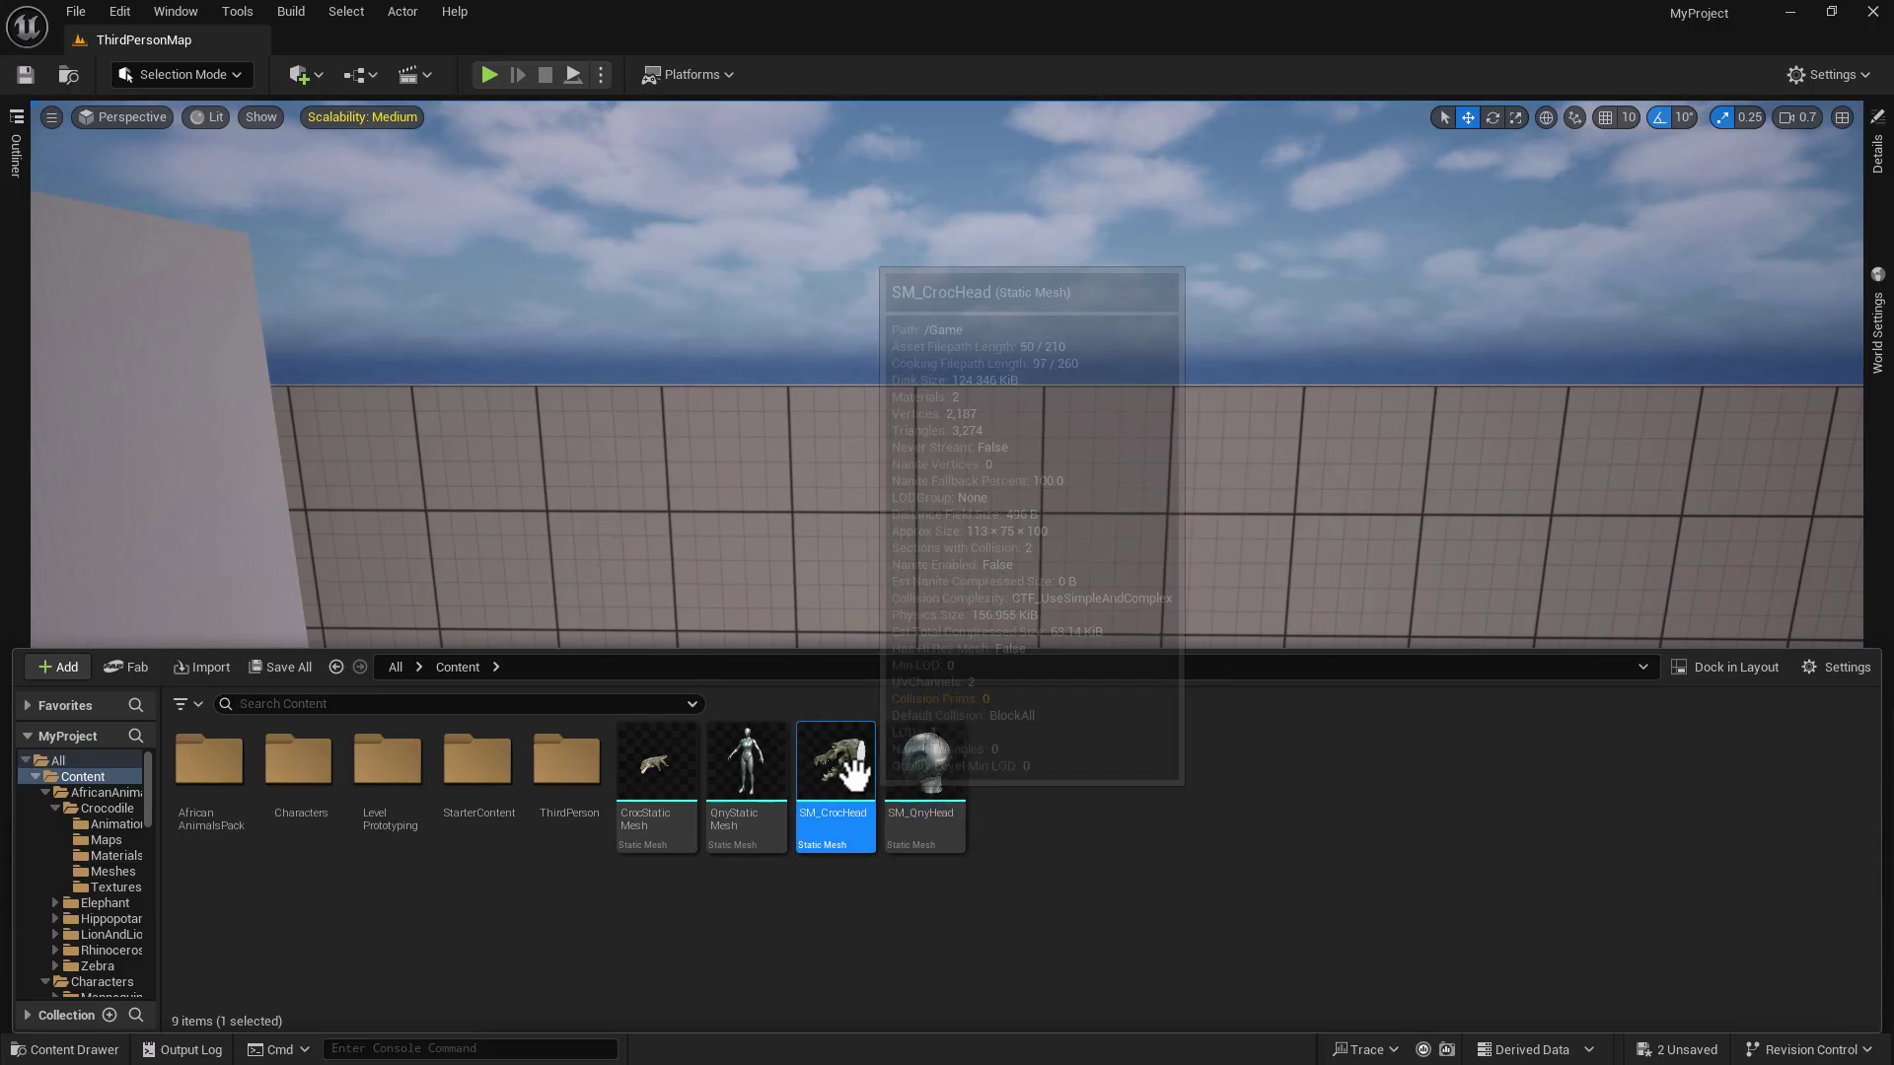
pyautogui.keyDown('ctrl'); pyautogui.click(927, 767); pyautogui.keyUp('ctrl')
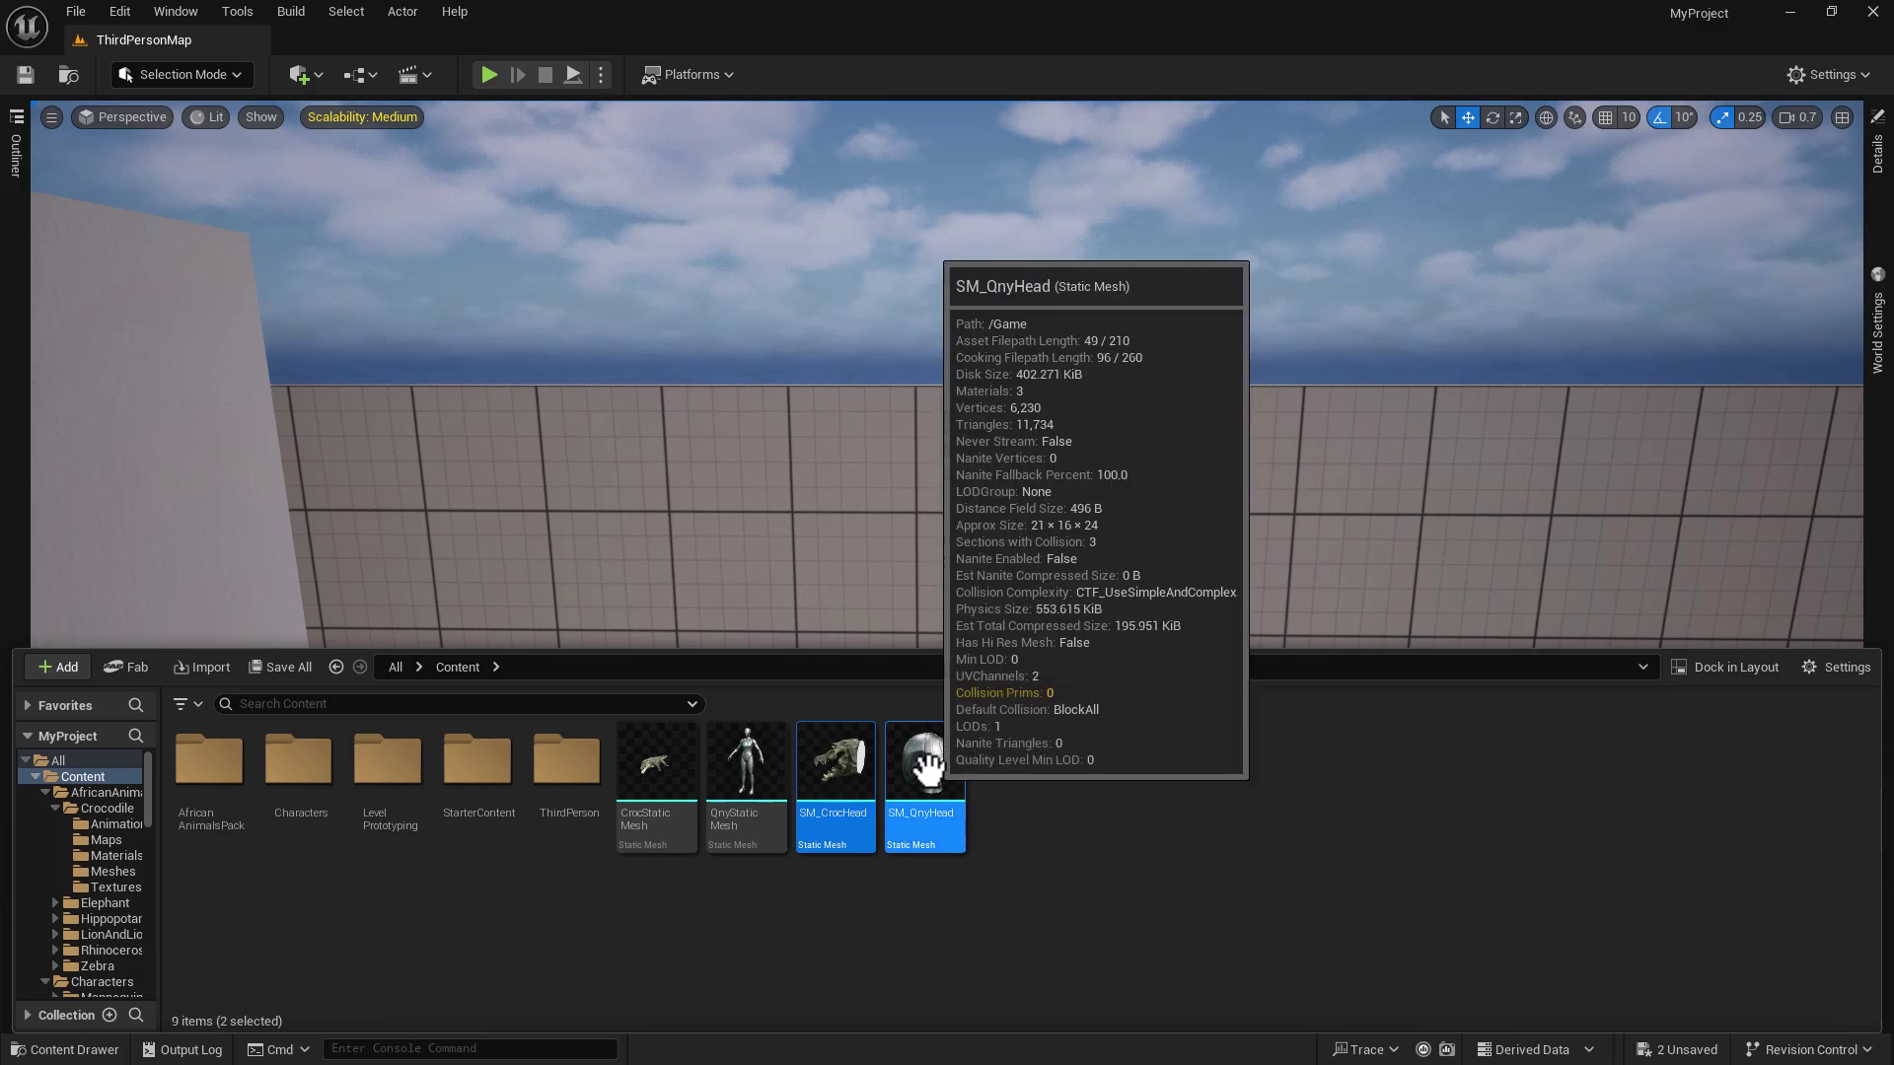
pyautogui.rightClick(927, 768)
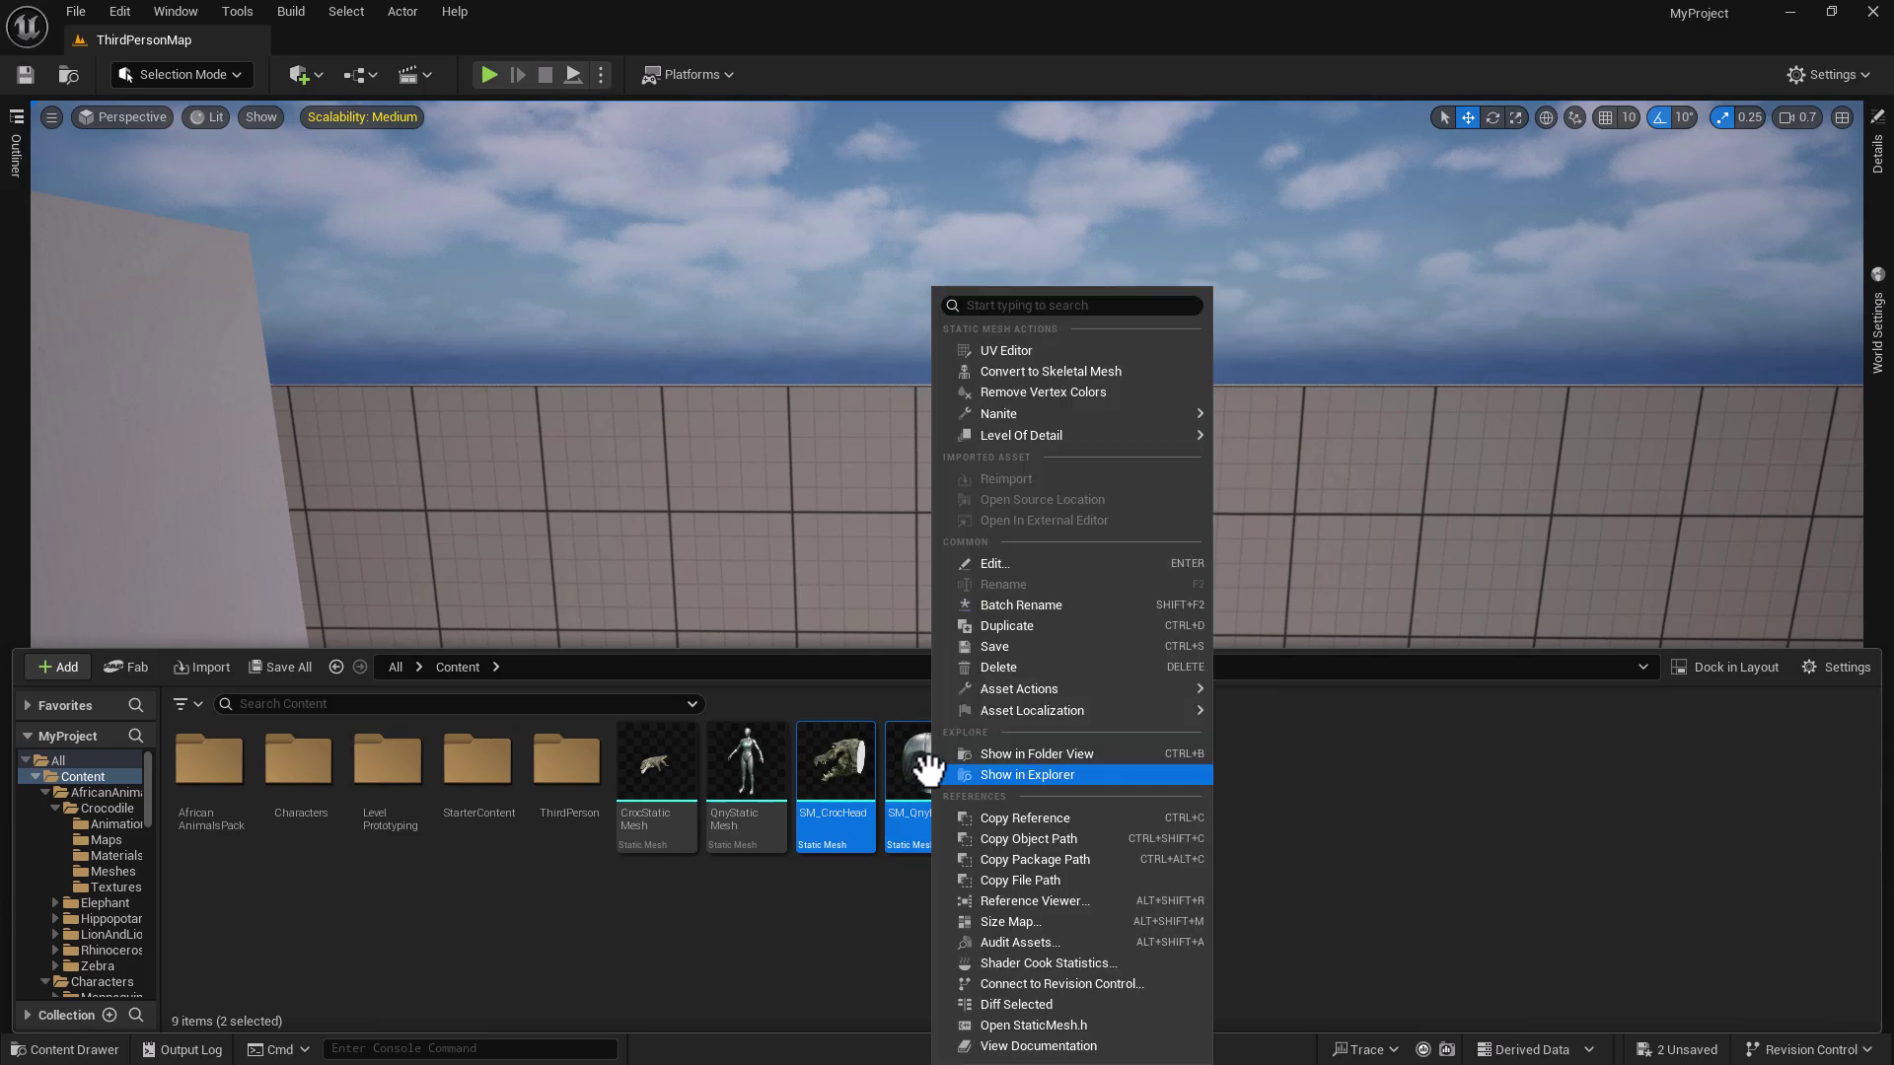
pyautogui.click(1079, 558)
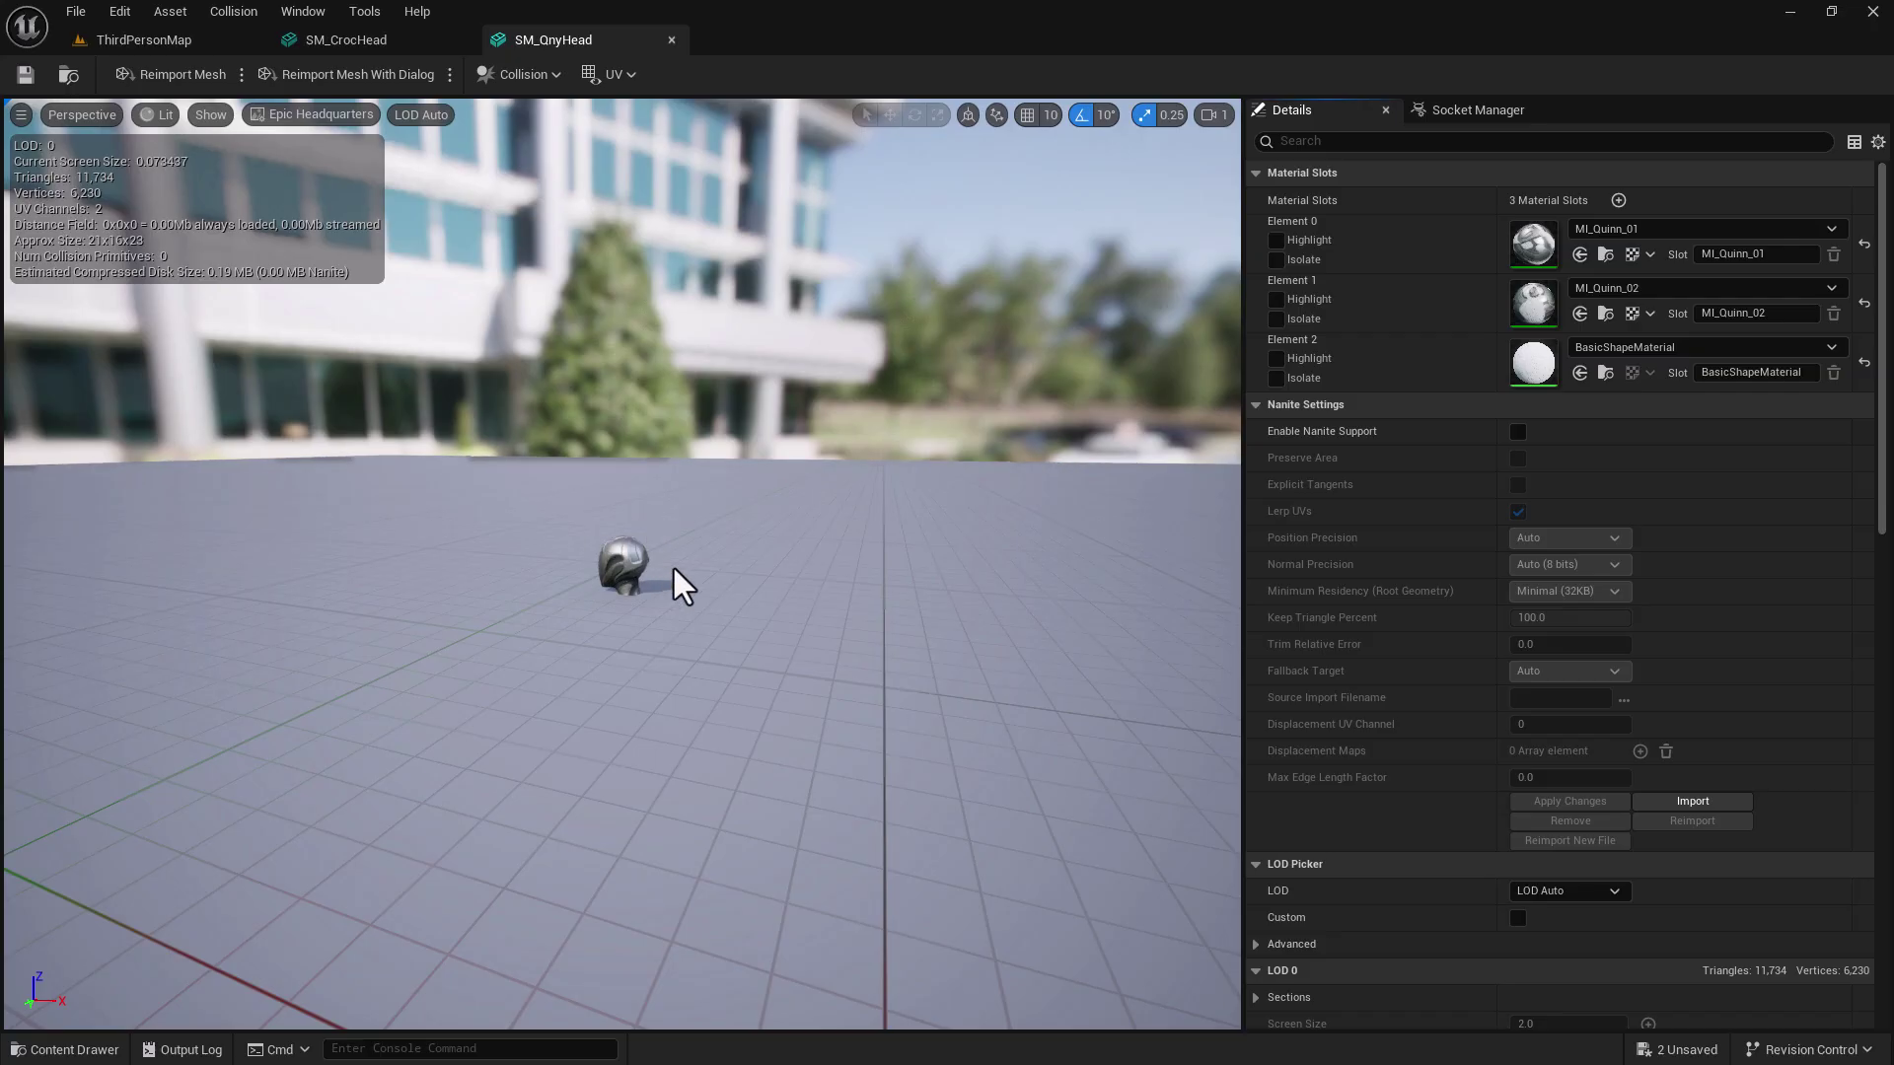
# - Assign the MI_Quinn_01 material to the mannequin head's Element 2 slot and undo the assignment
pyautogui.click(1606, 312)
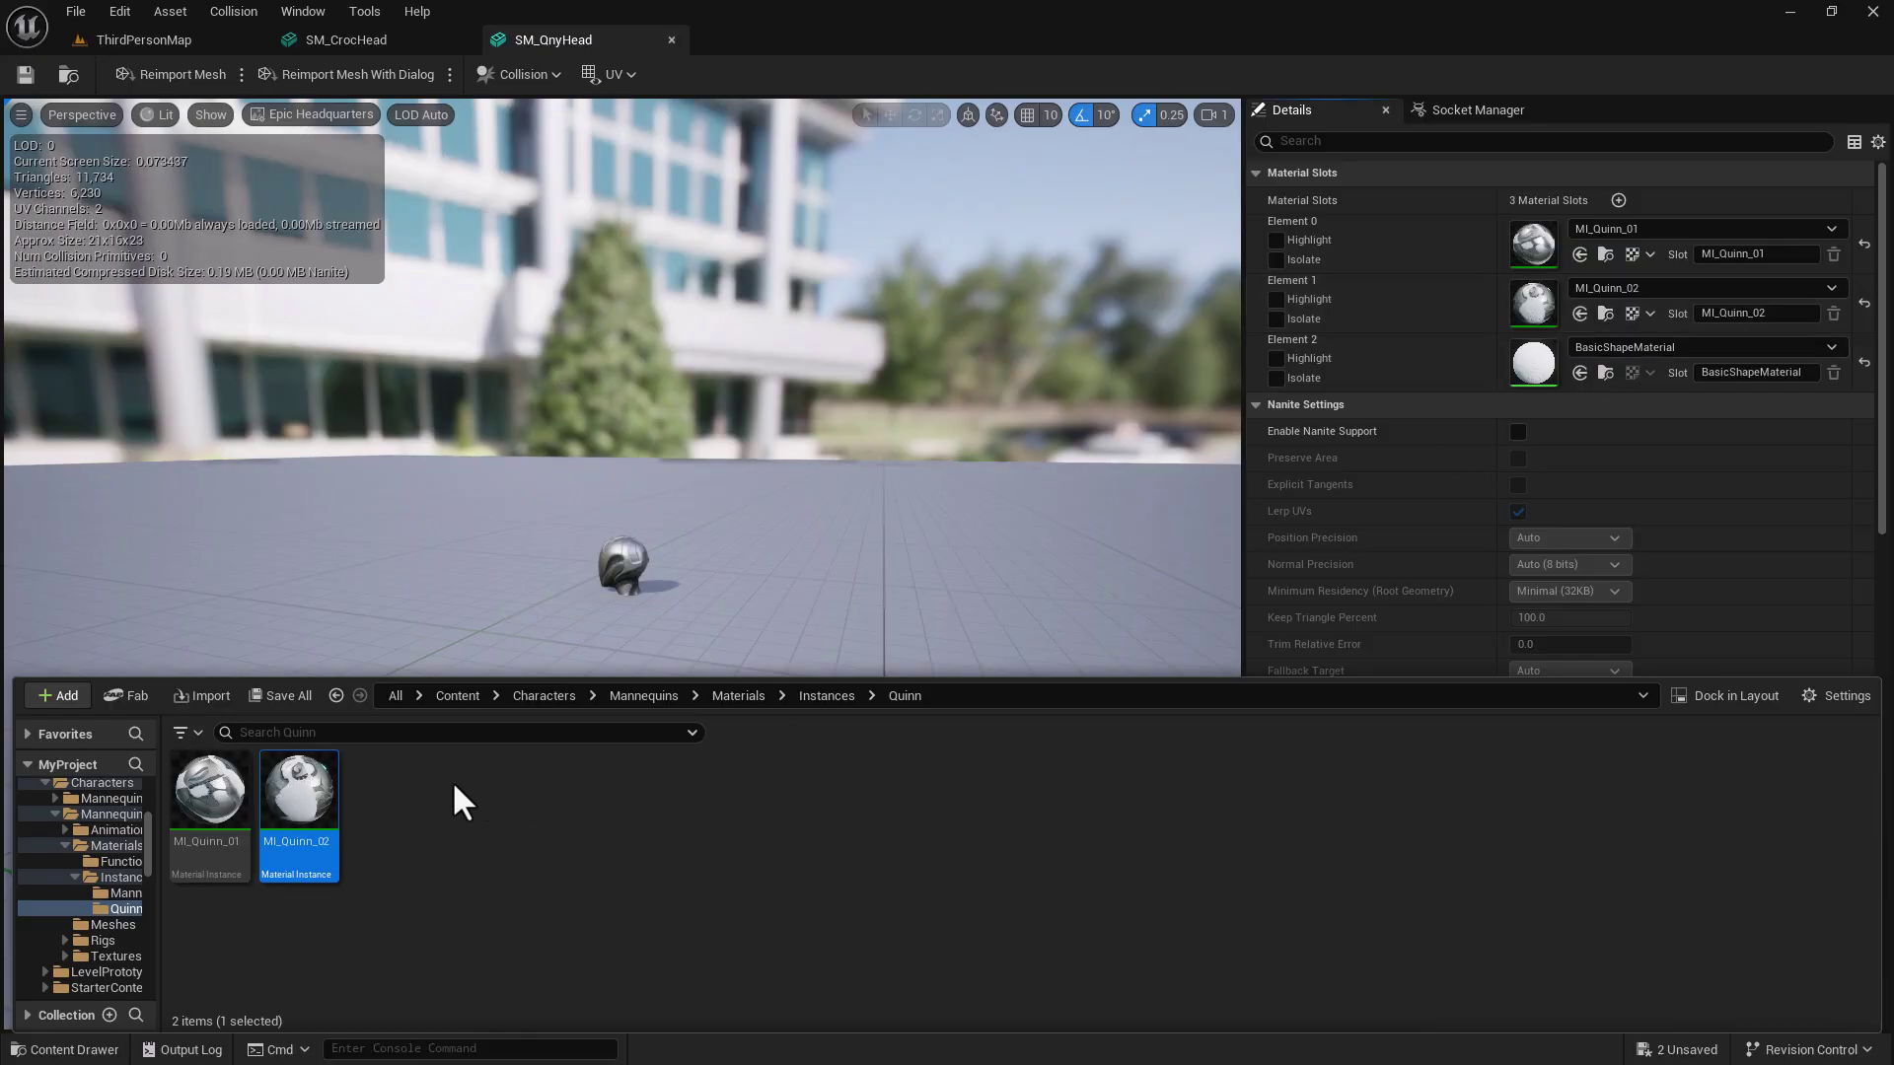
pyautogui.click(210, 799)
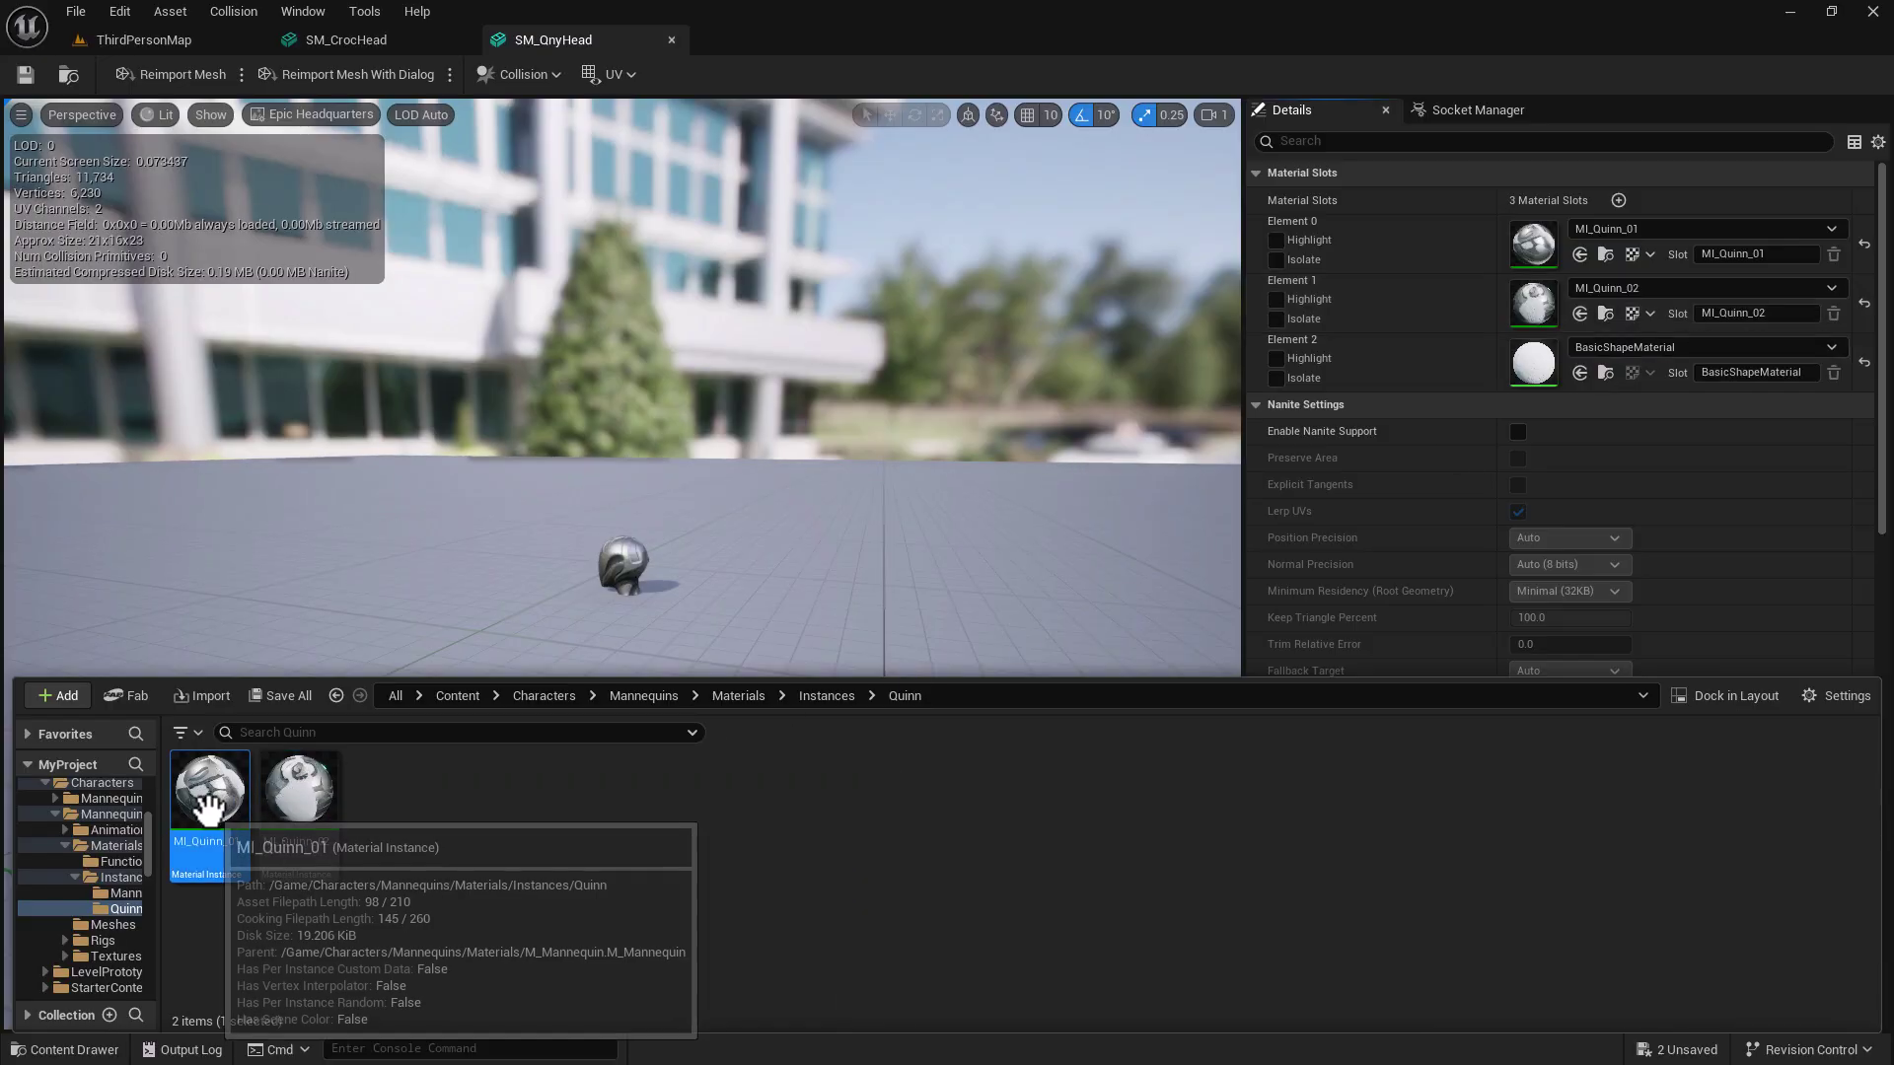
pyautogui.click(1581, 373)
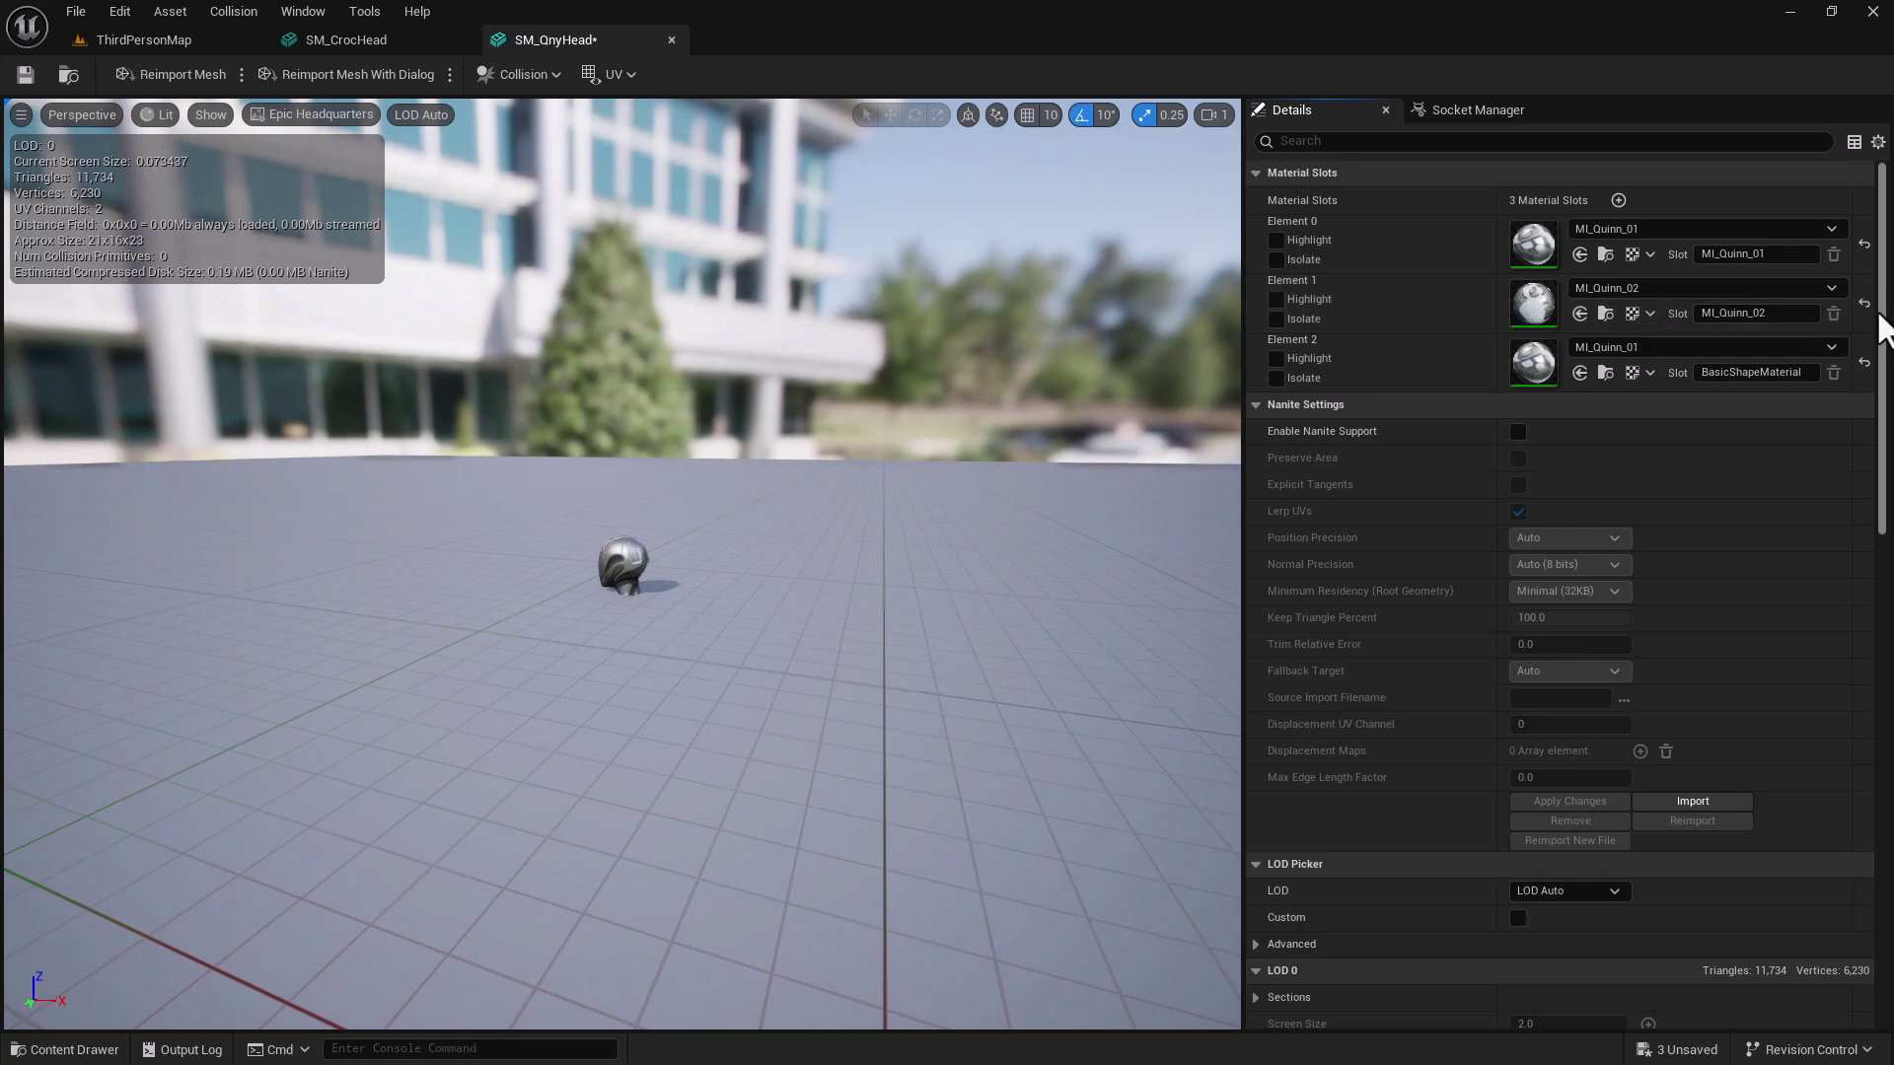
pyautogui.hotkey('ctrl', 'z')
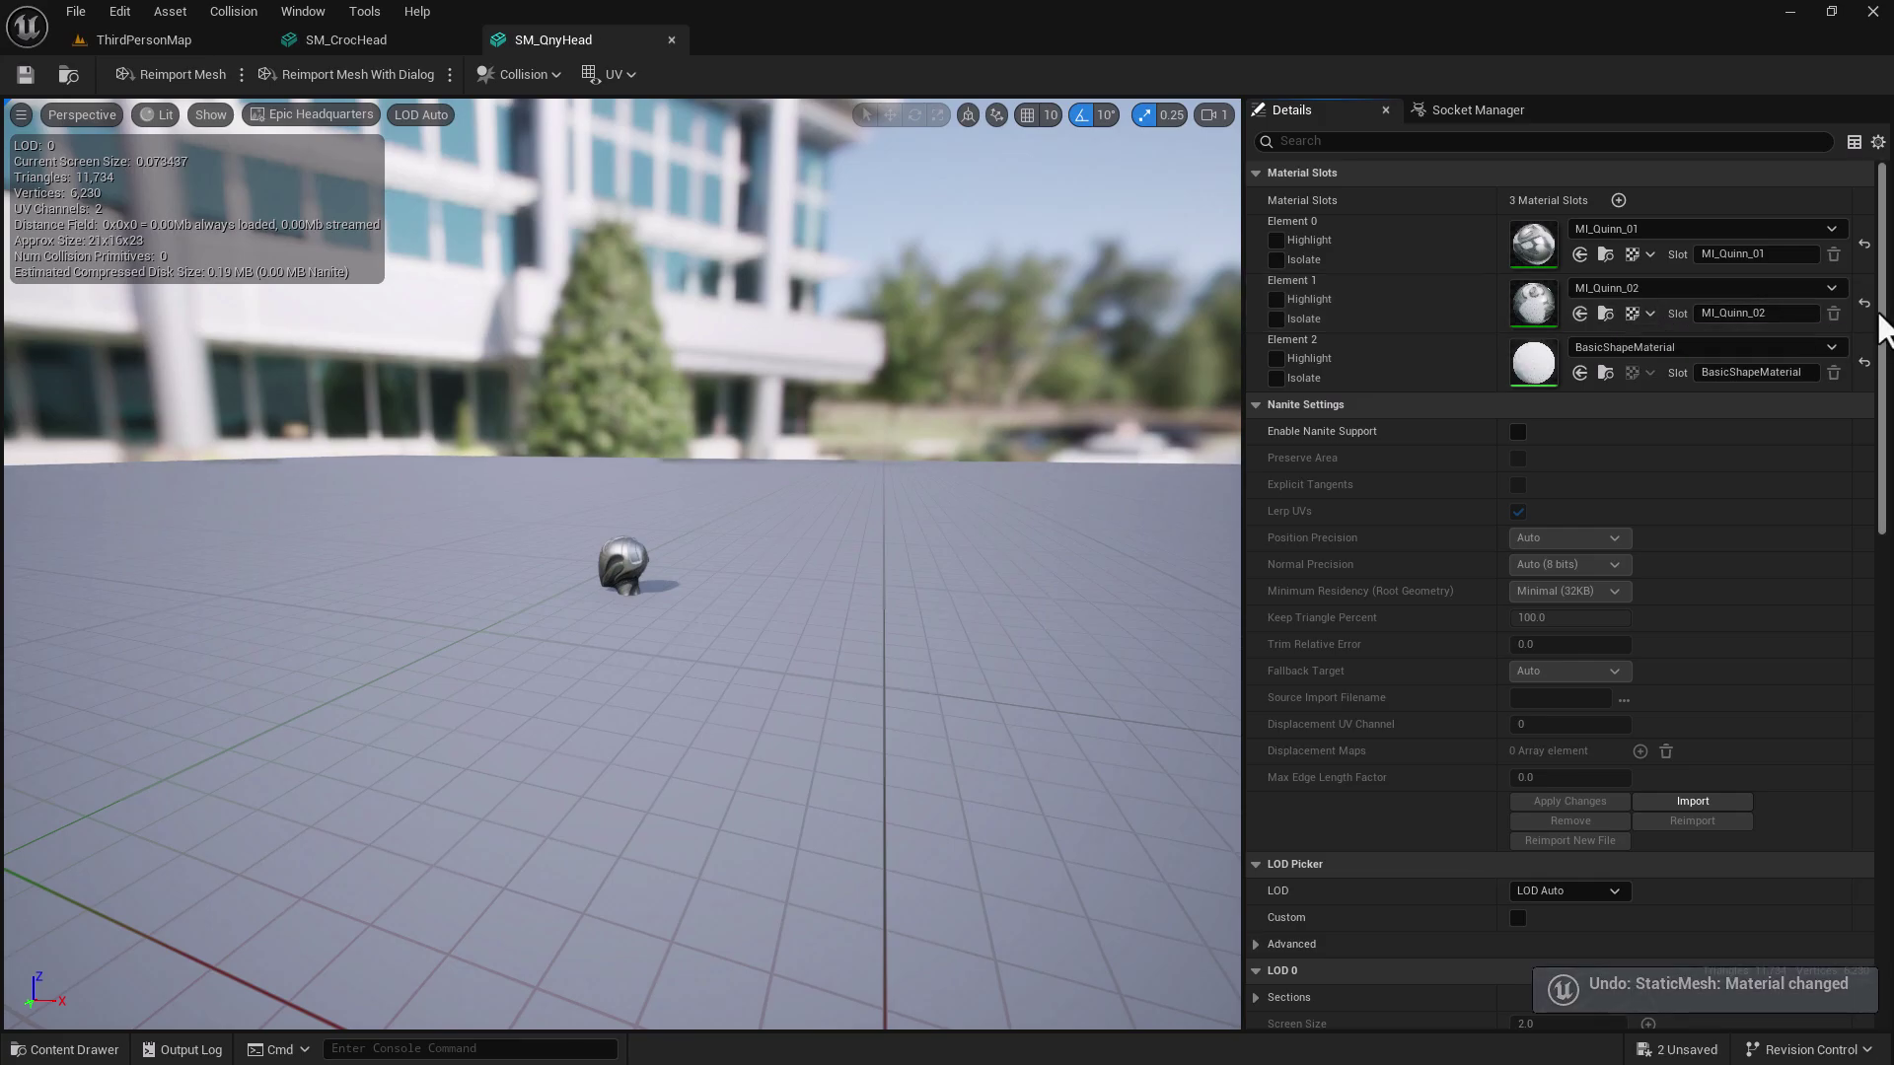
# - Replace the basic shape material in the mannequin head's Element 2 slot with MI_Quinn_01
pyautogui.click(1604, 374)
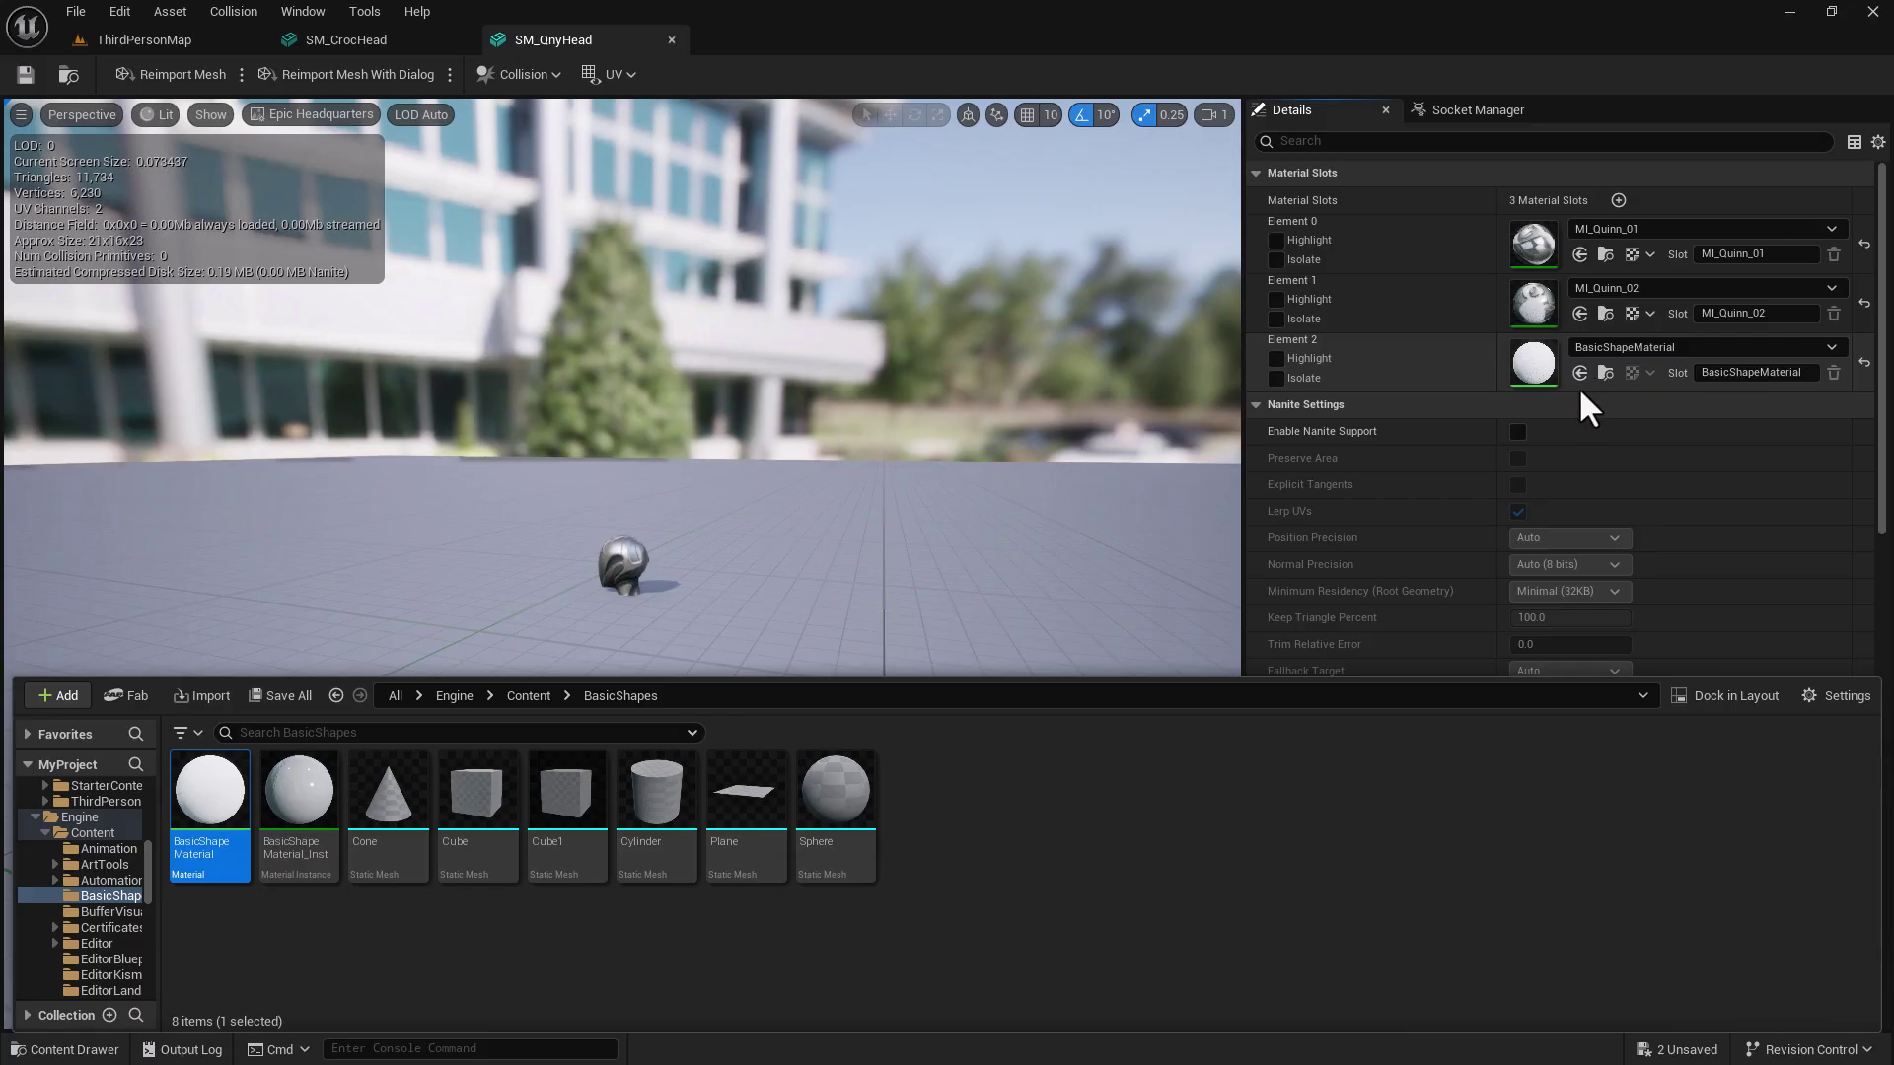
pyautogui.click(1609, 258)
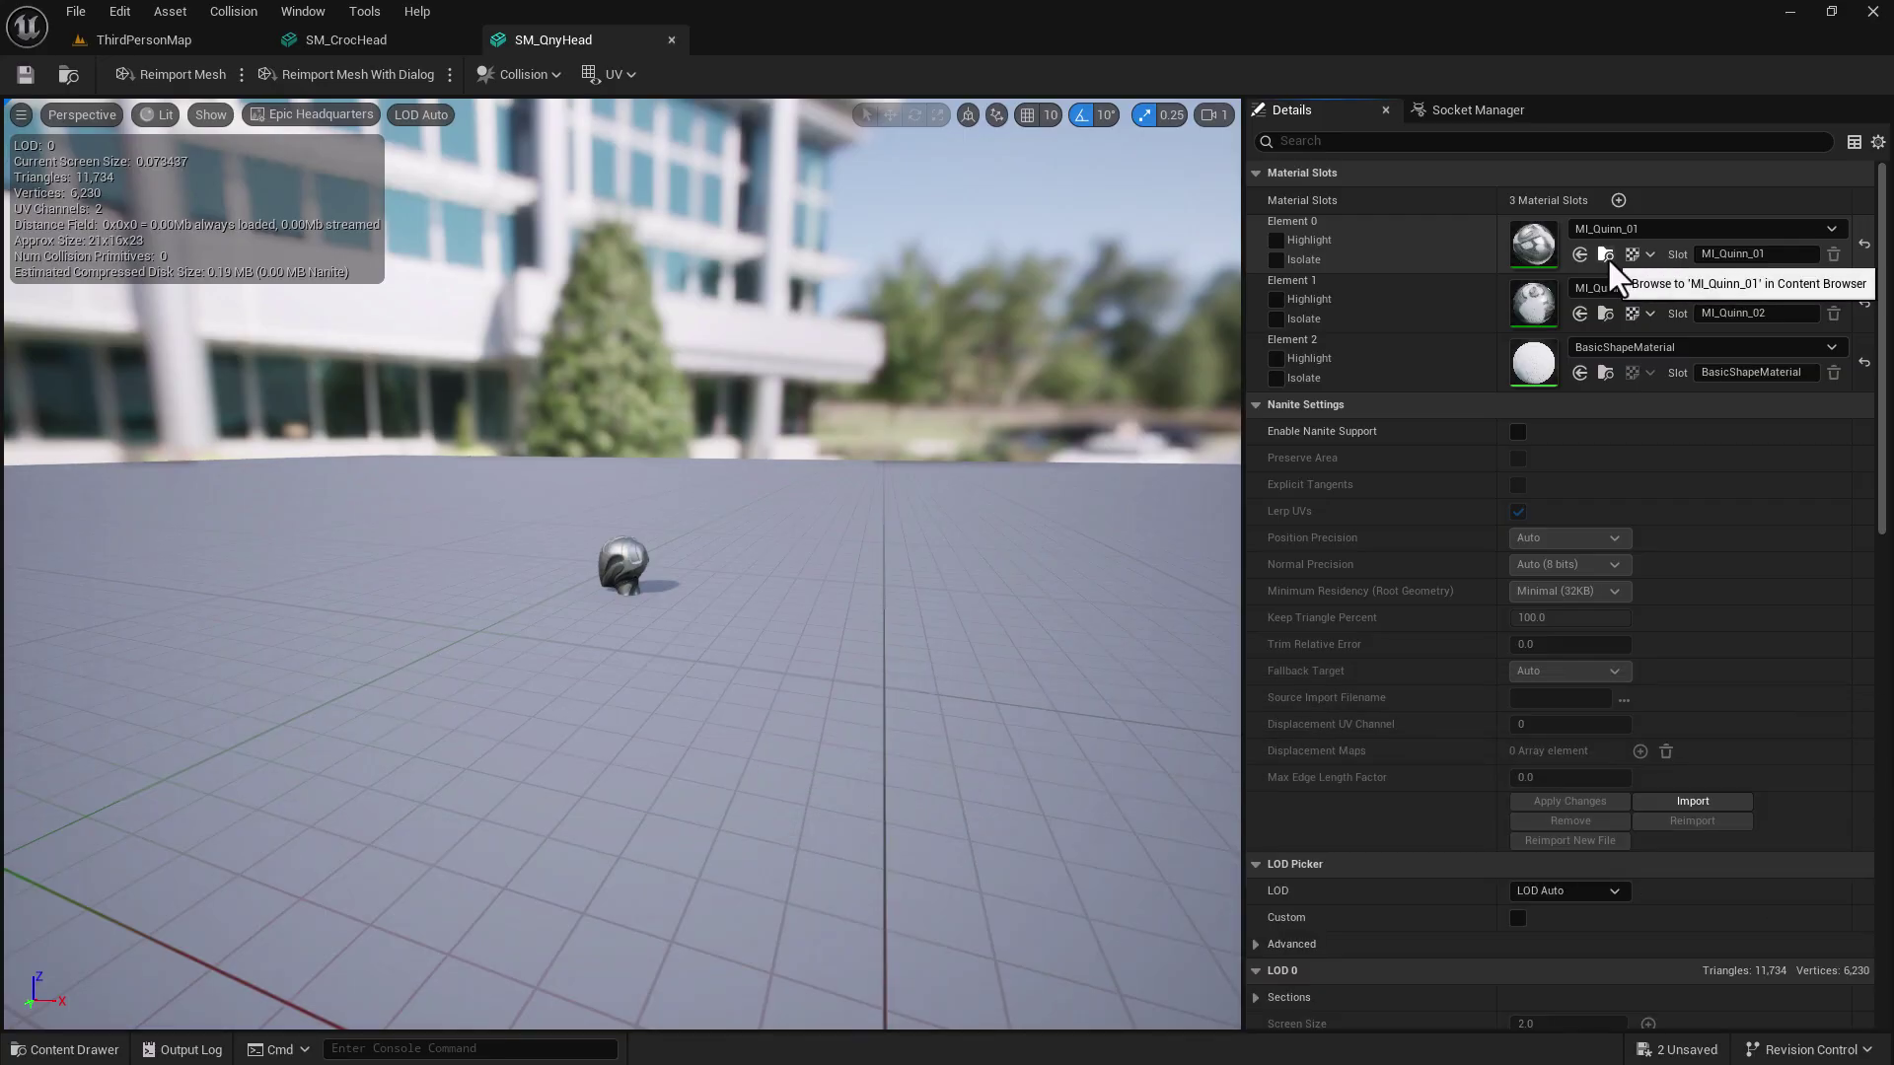
pyautogui.click(1605, 255)
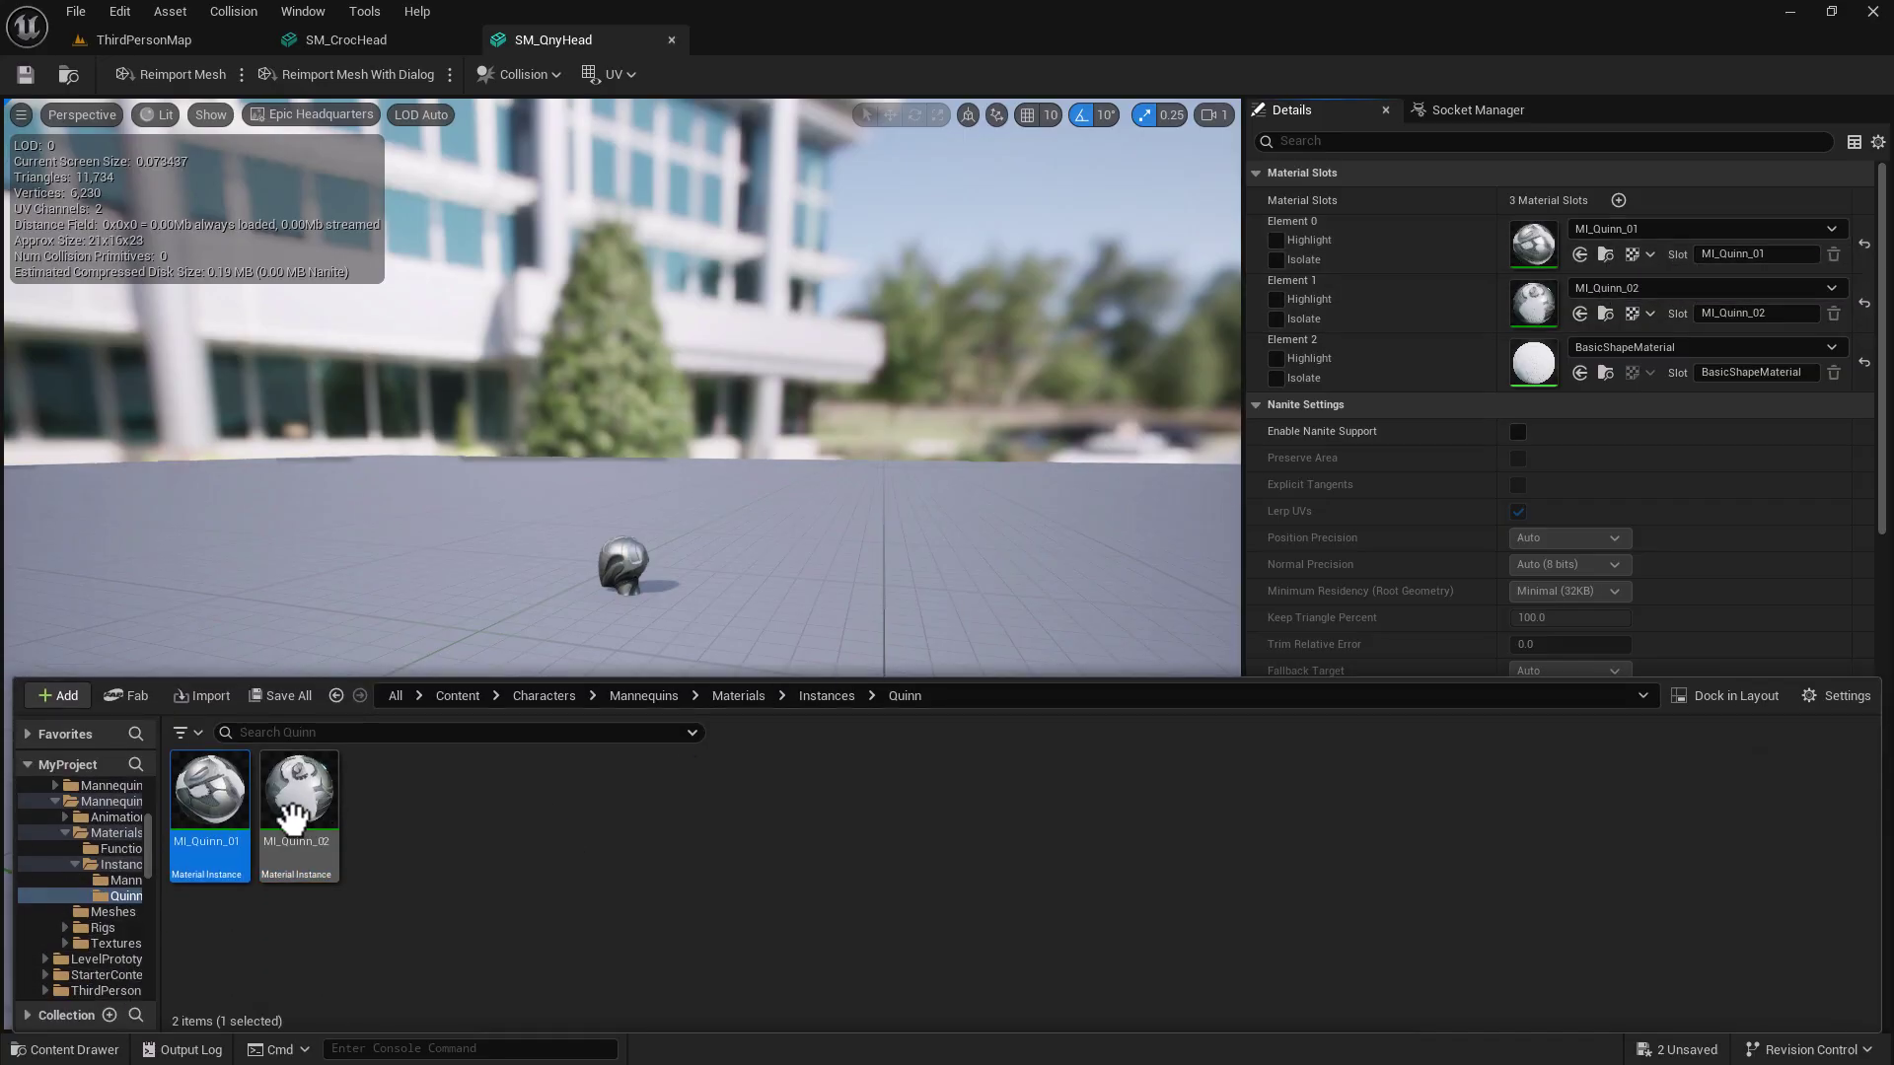
pyautogui.click(1579, 371)
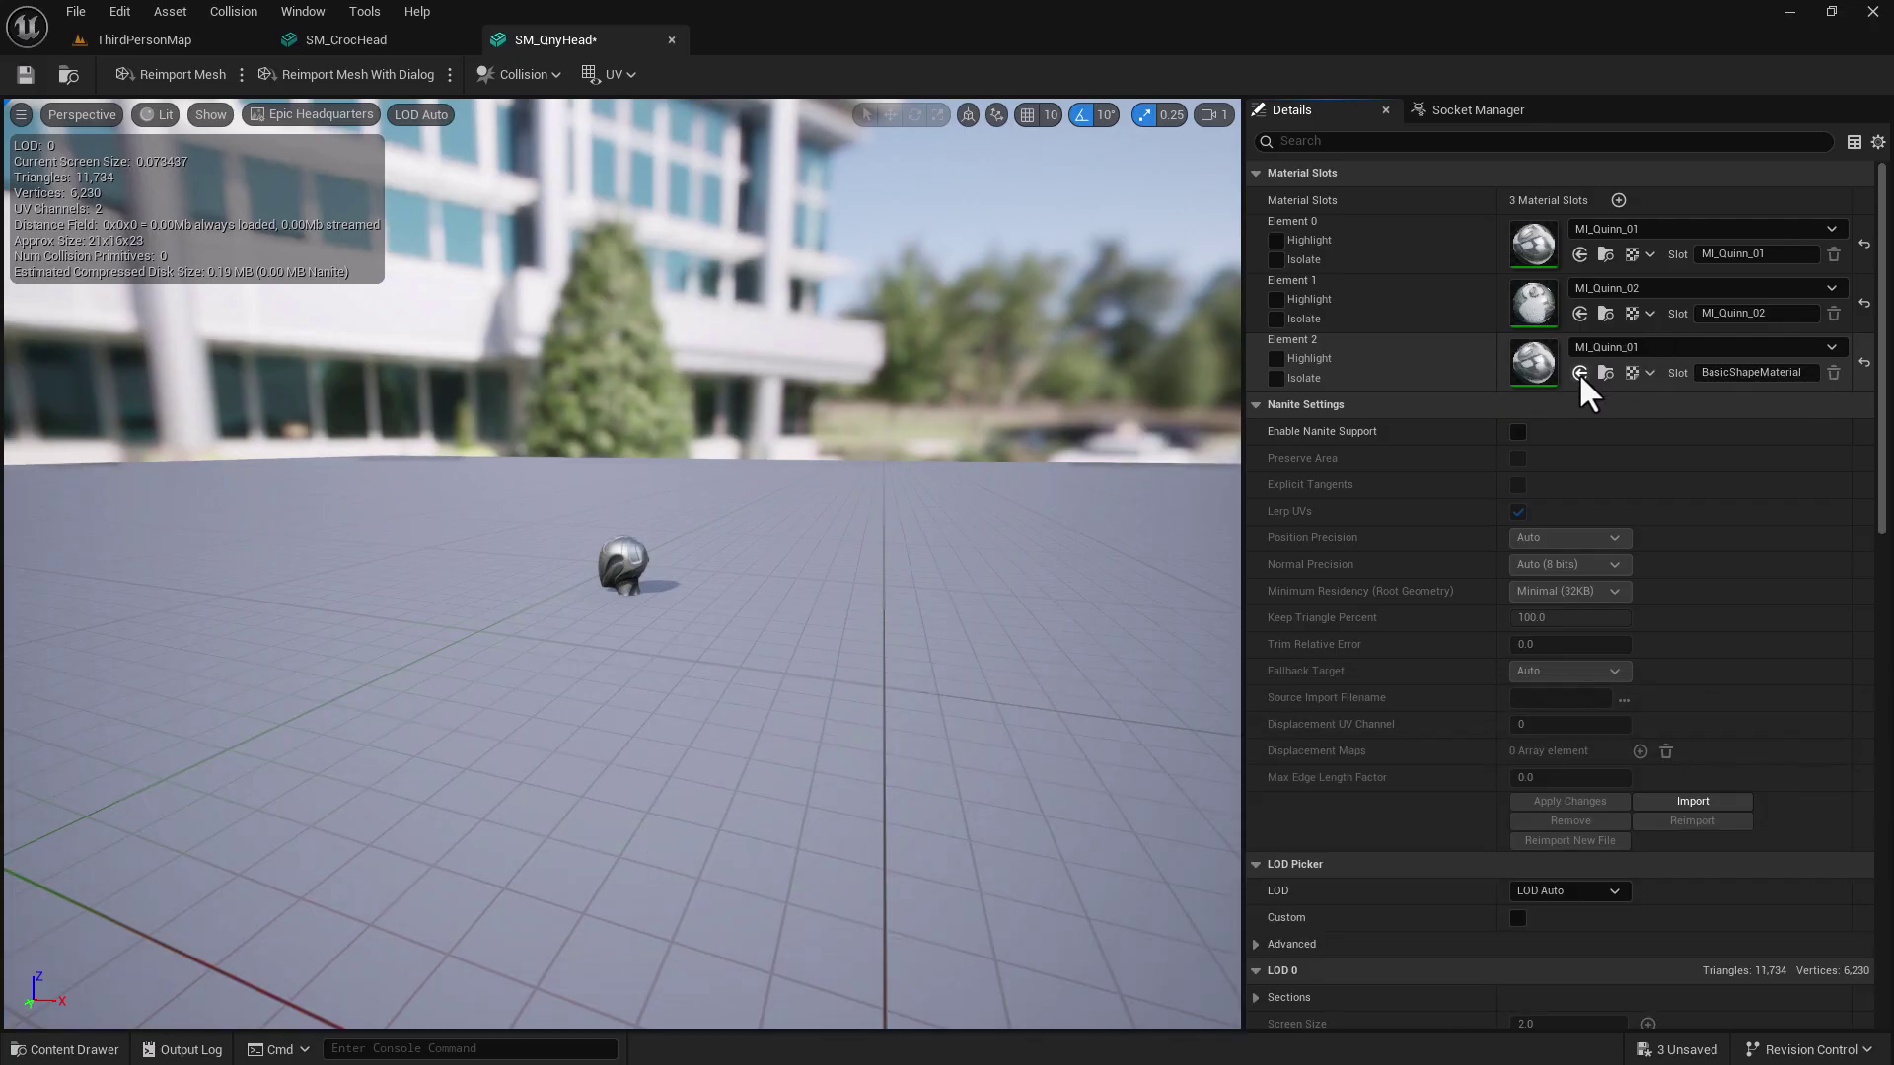
# - Examine the mannequin head's surface from different angles with its new Element 2 material
pyautogui.moveTo(675, 610); pyautogui.dragTo(731, 716, button='right')
pyautogui.press('w')
pyautogui.press('s')
pyautogui.press('q')
pyautogui.press('s')
pyautogui.scroll(-1, 708, 550)
pyautogui.press('e')
pyautogui.press('w')
pyautogui.press('s')
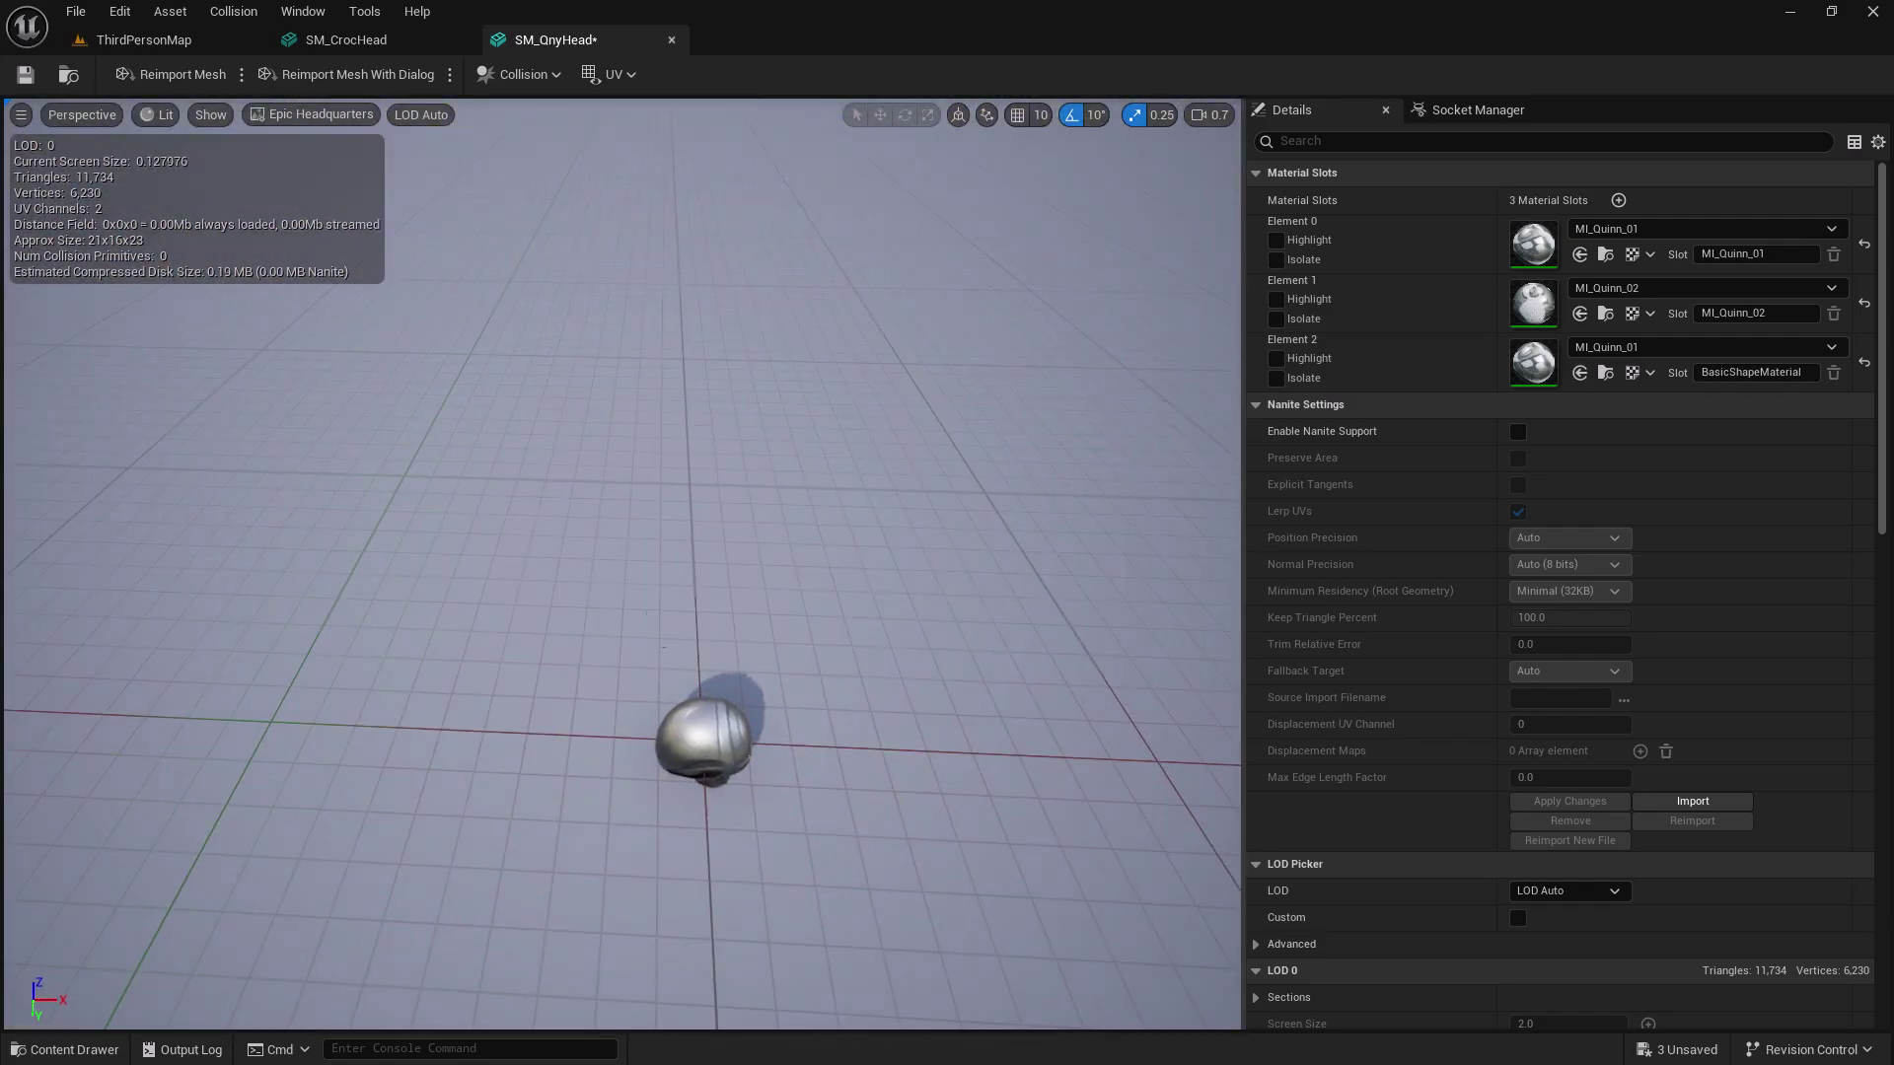
# - Assign the M_Crocodile material to the Element 1 slot of SM_CrocHead
pyautogui.click(389, 35)
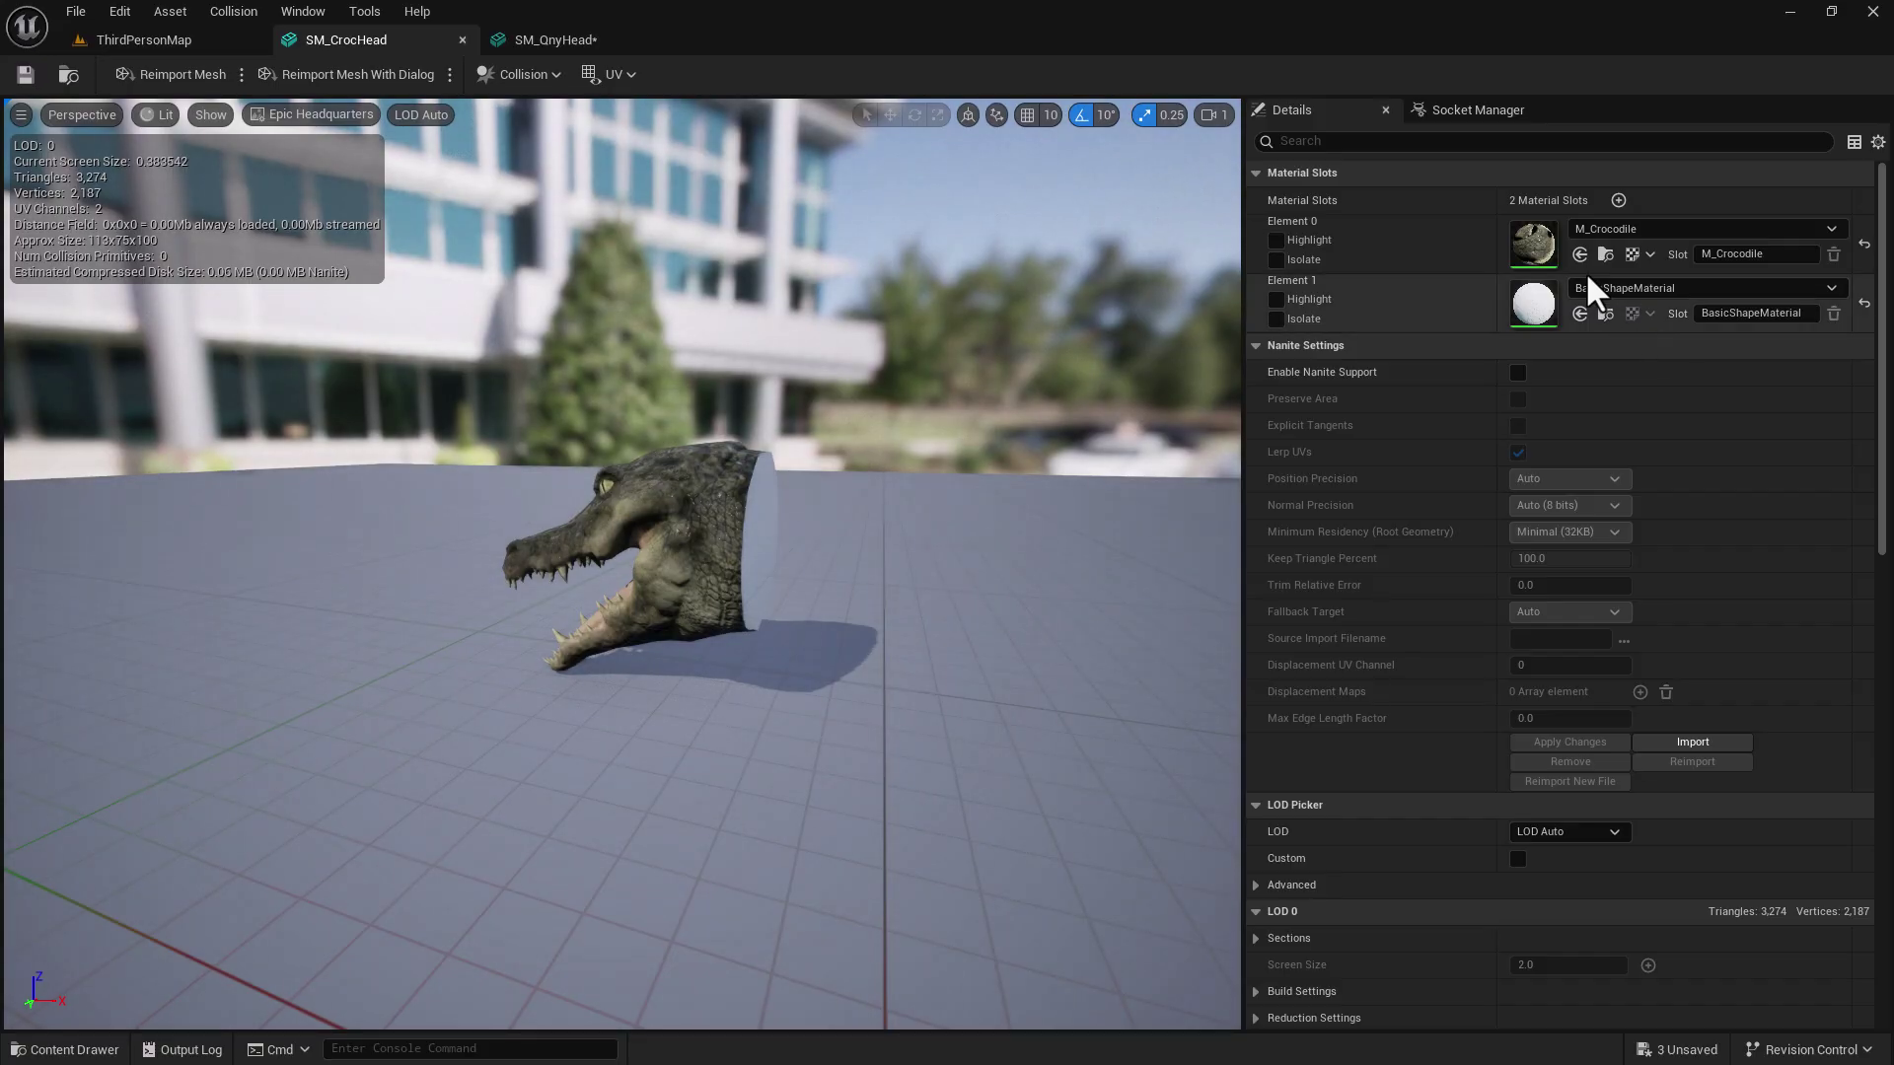
pyautogui.click(1605, 254)
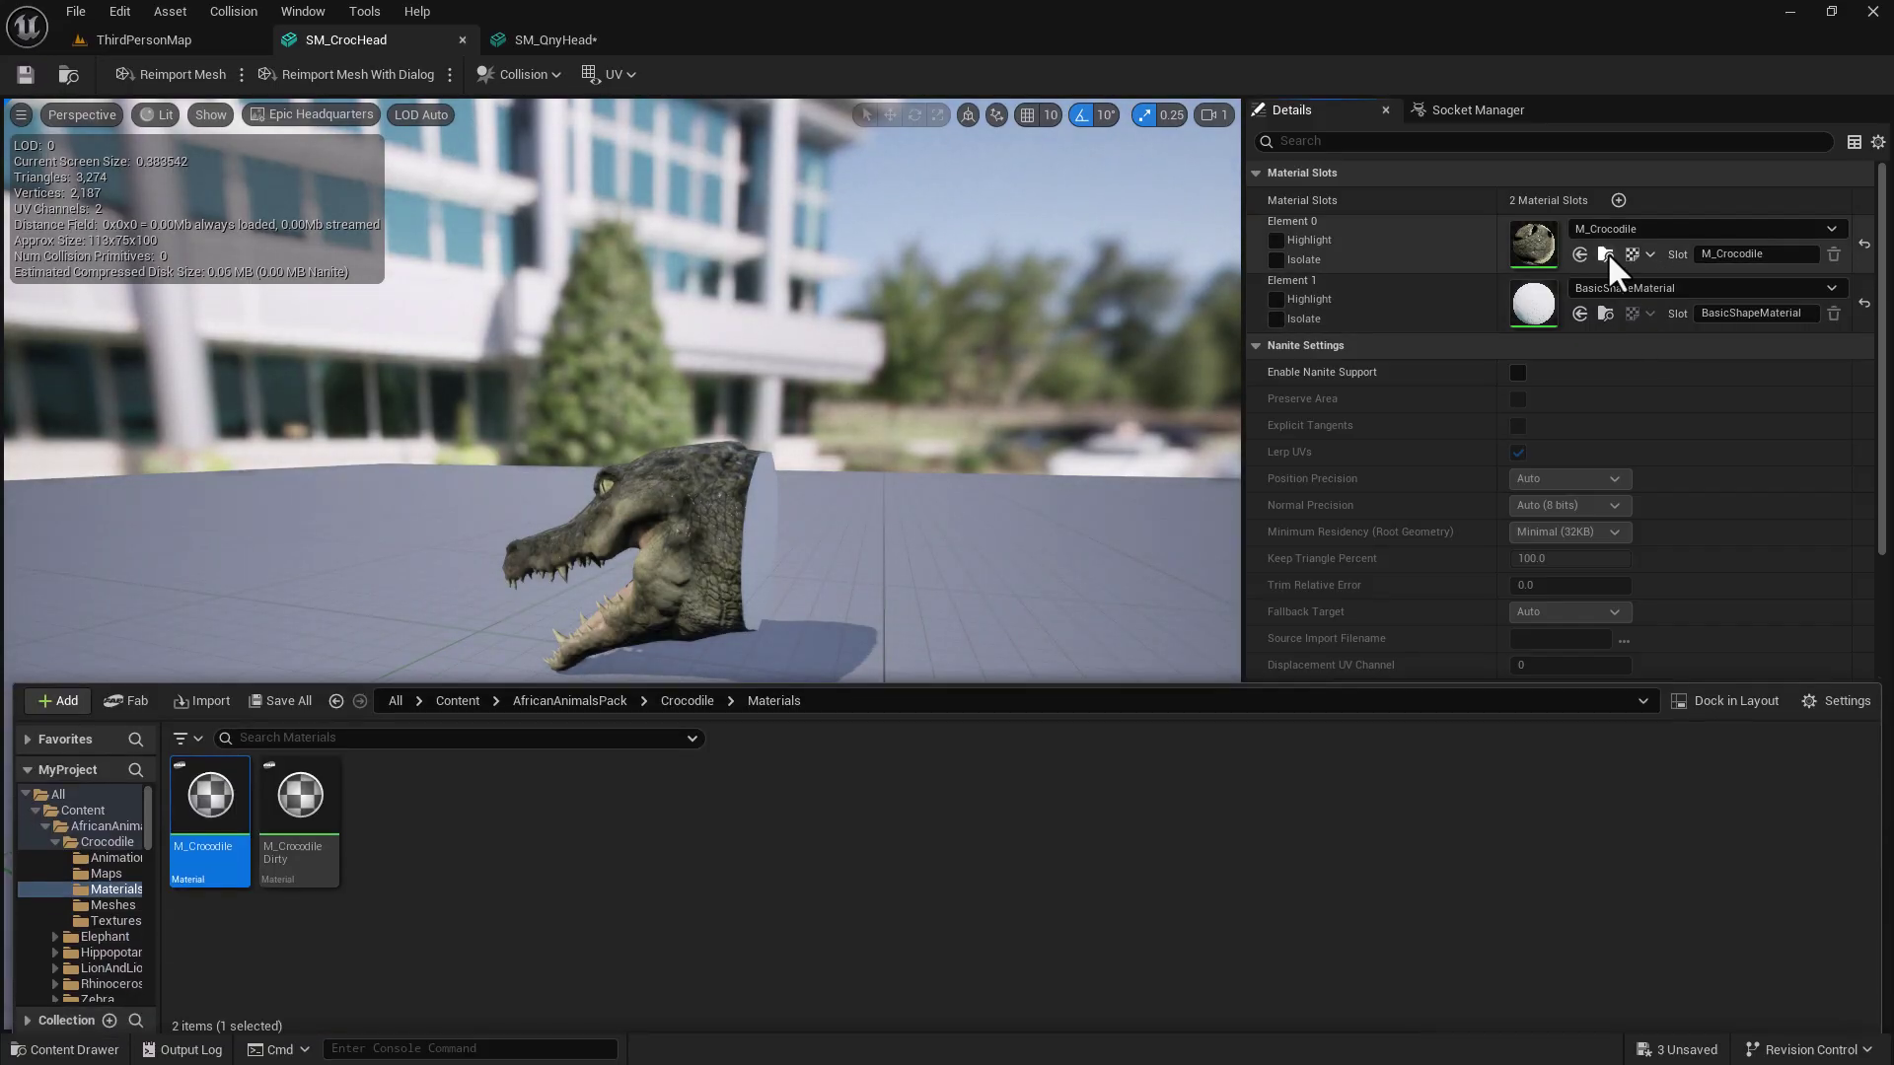
pyautogui.click(1579, 311)
# - Examine the crocodile head and its neck cut with the new Element 1 material from several angles
pyautogui.press('w')
pyautogui.moveTo(633, 542); pyautogui.dragTo(592, 558, button='right')
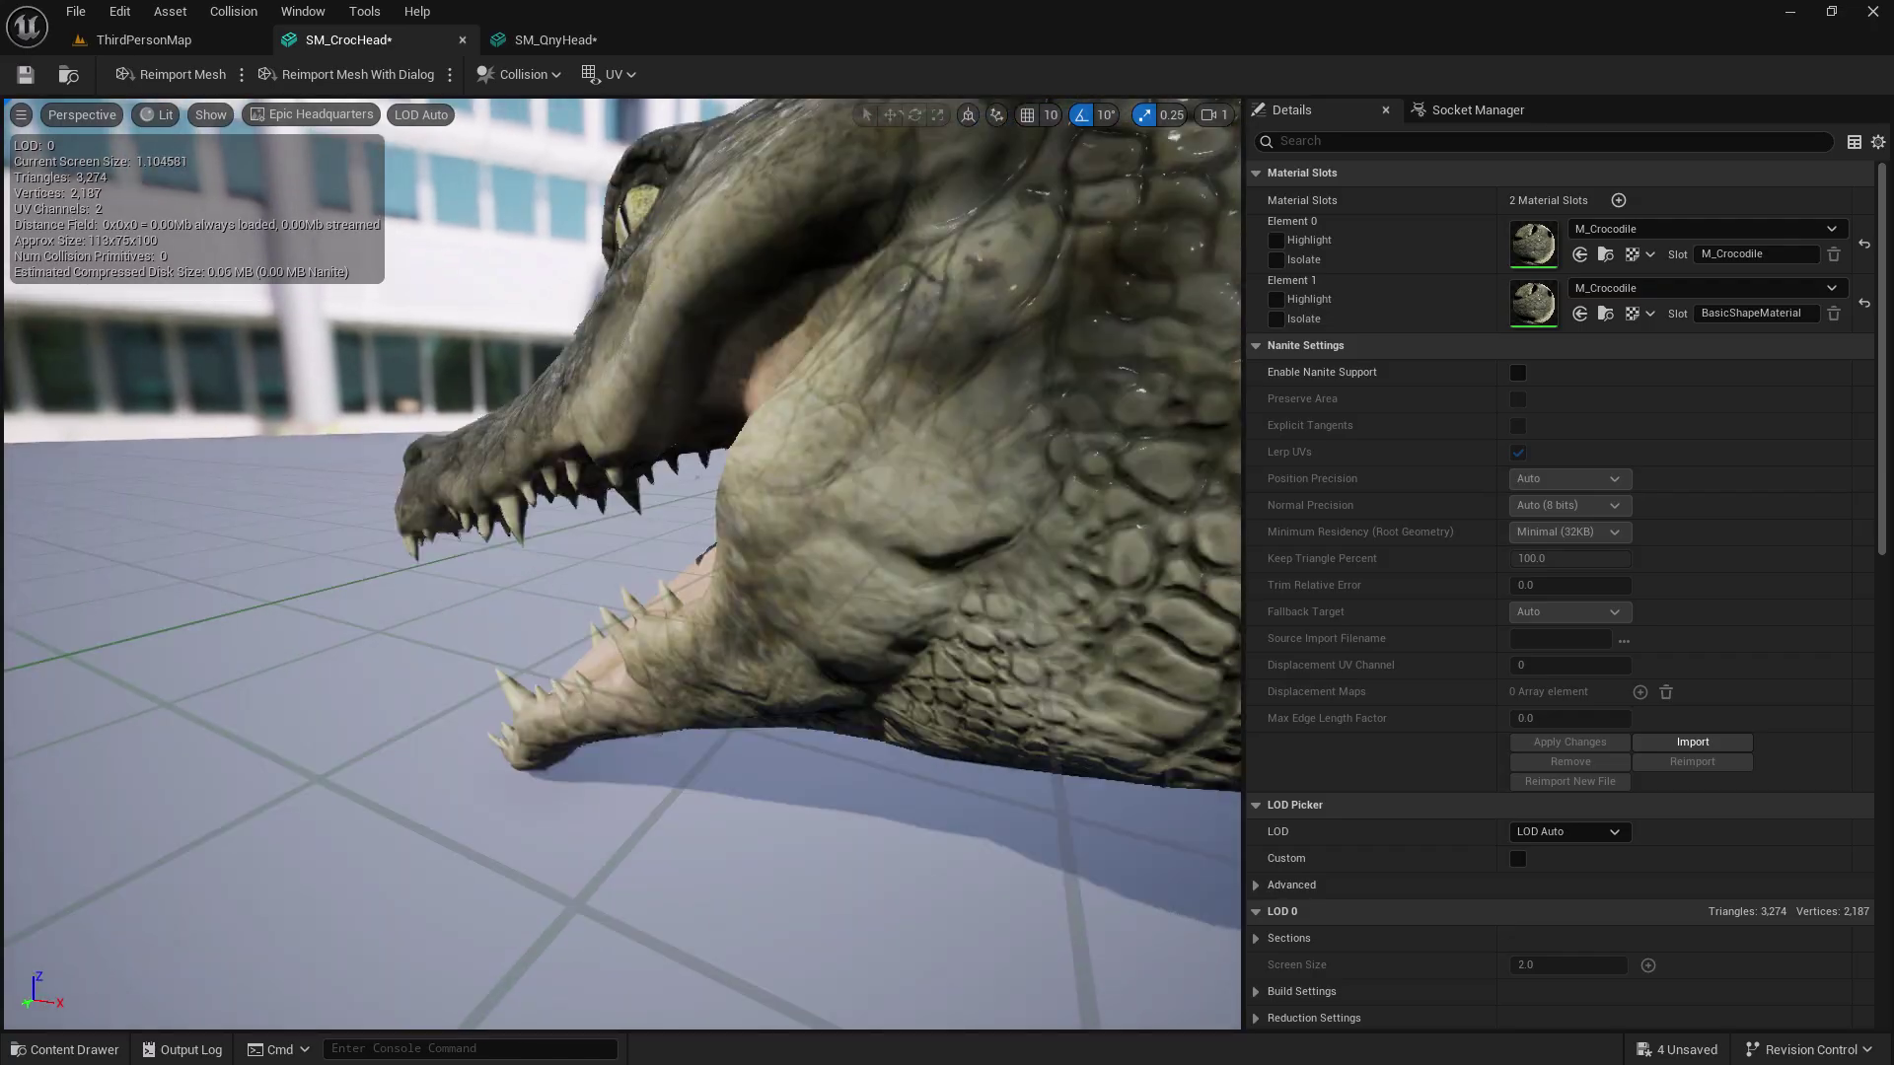
pyautogui.keyDown('alt'); pyautogui.moveTo(633, 542); pyautogui.dragTo(345, 537); pyautogui.keyUp('alt')
pyautogui.moveTo(662, 559); pyautogui.dragTo(528, 551, button='right')
pyautogui.press('s')
pyautogui.press('a')
pyautogui.moveTo(533, 567); pyautogui.dragTo(567, 532)
pyautogui.moveTo(554, 546); pyautogui.dragTo(597, 528, button='right')
pyautogui.press('w')
pyautogui.press('a')
pyautogui.press('d')
pyautogui.moveTo(591, 558); pyautogui.dragTo(605, 511)
# - Add a socket with the default name to the crocodile head mesh and select it
pyautogui.click(1499, 111)
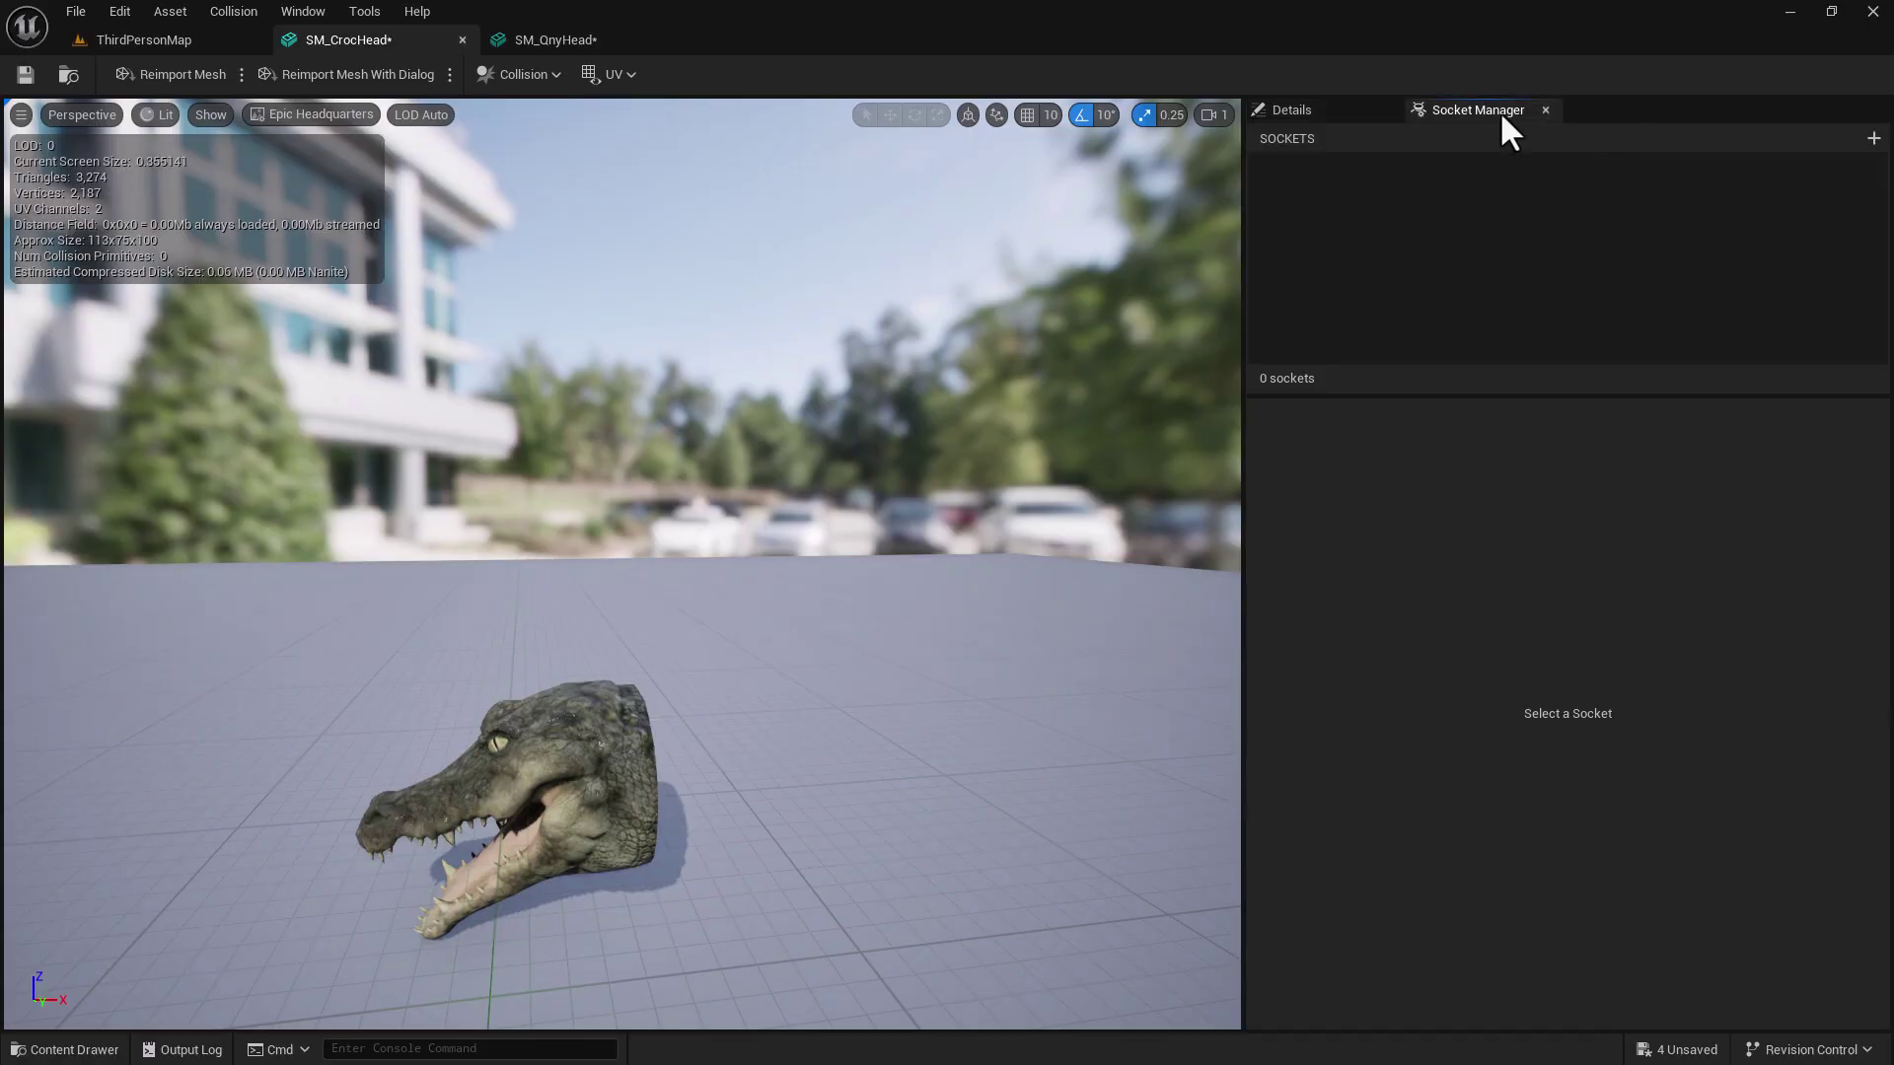
pyautogui.click(1873, 139)
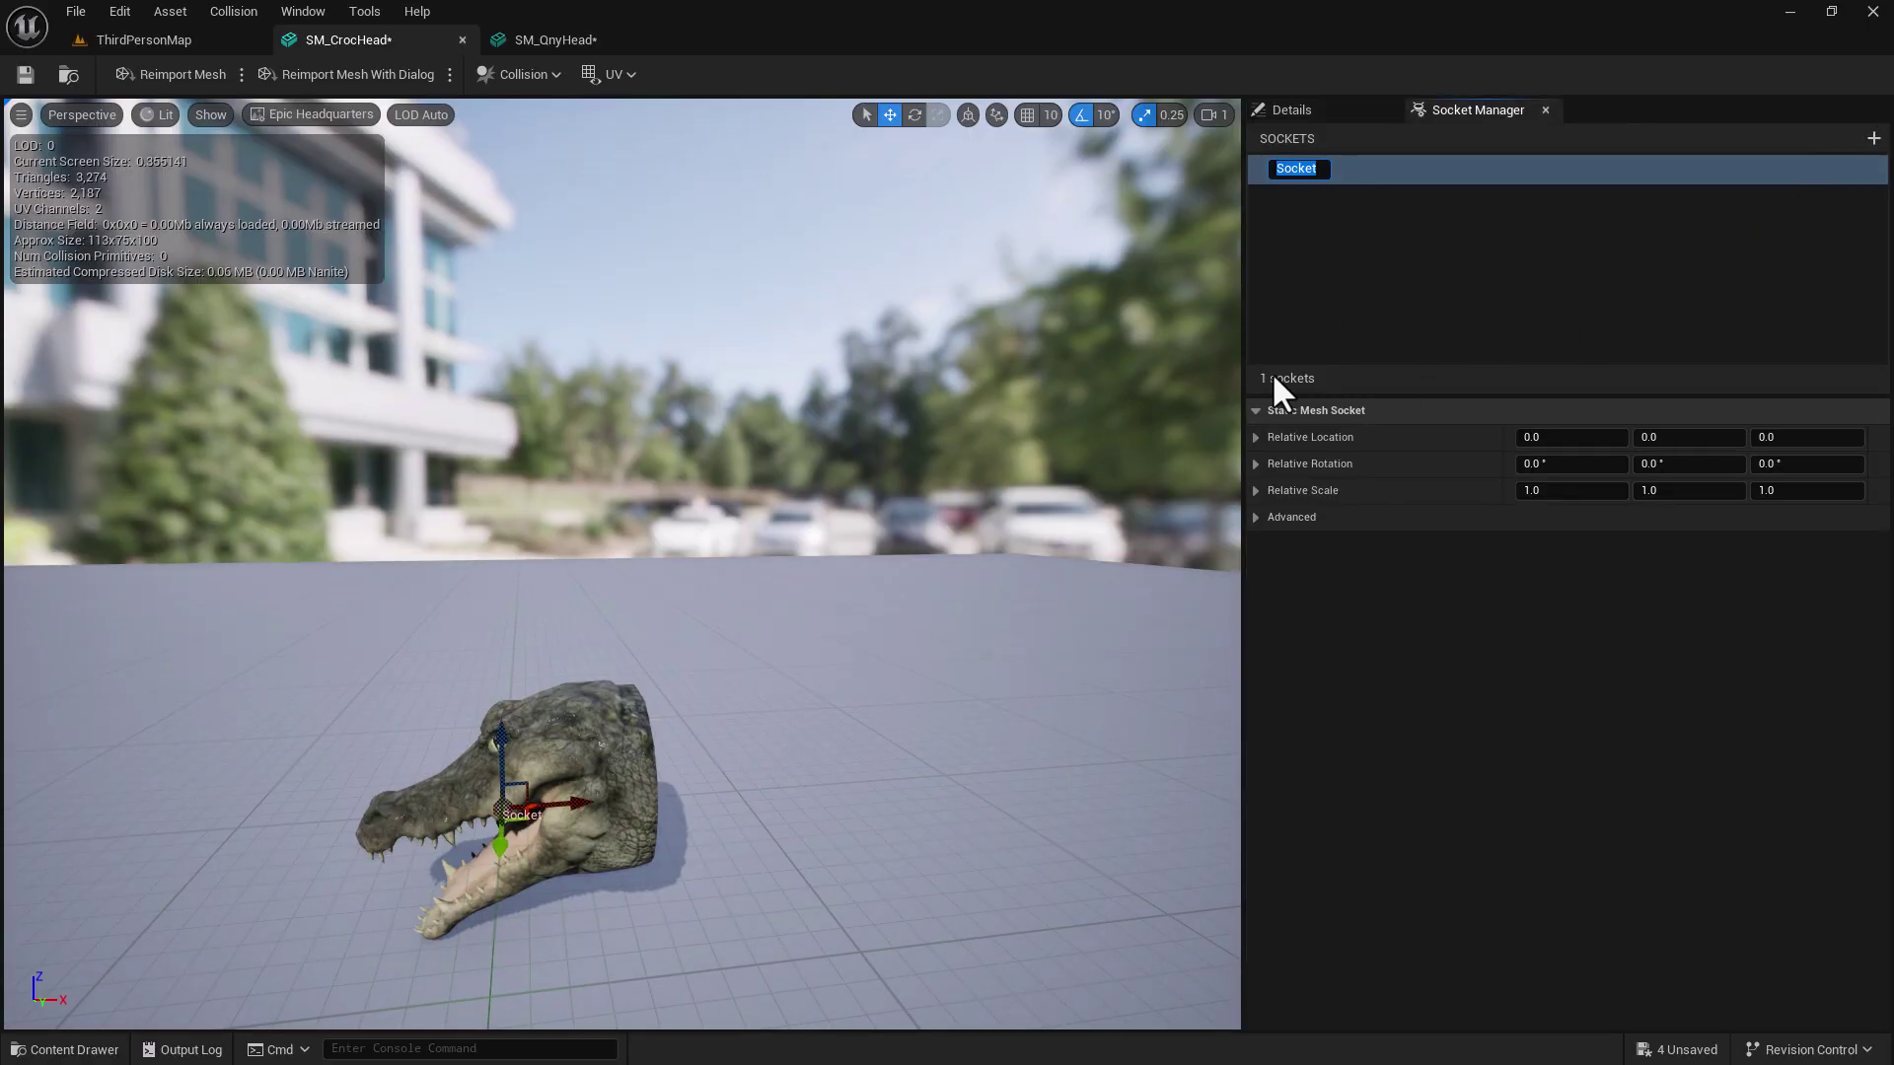
pyautogui.click(1365, 237)
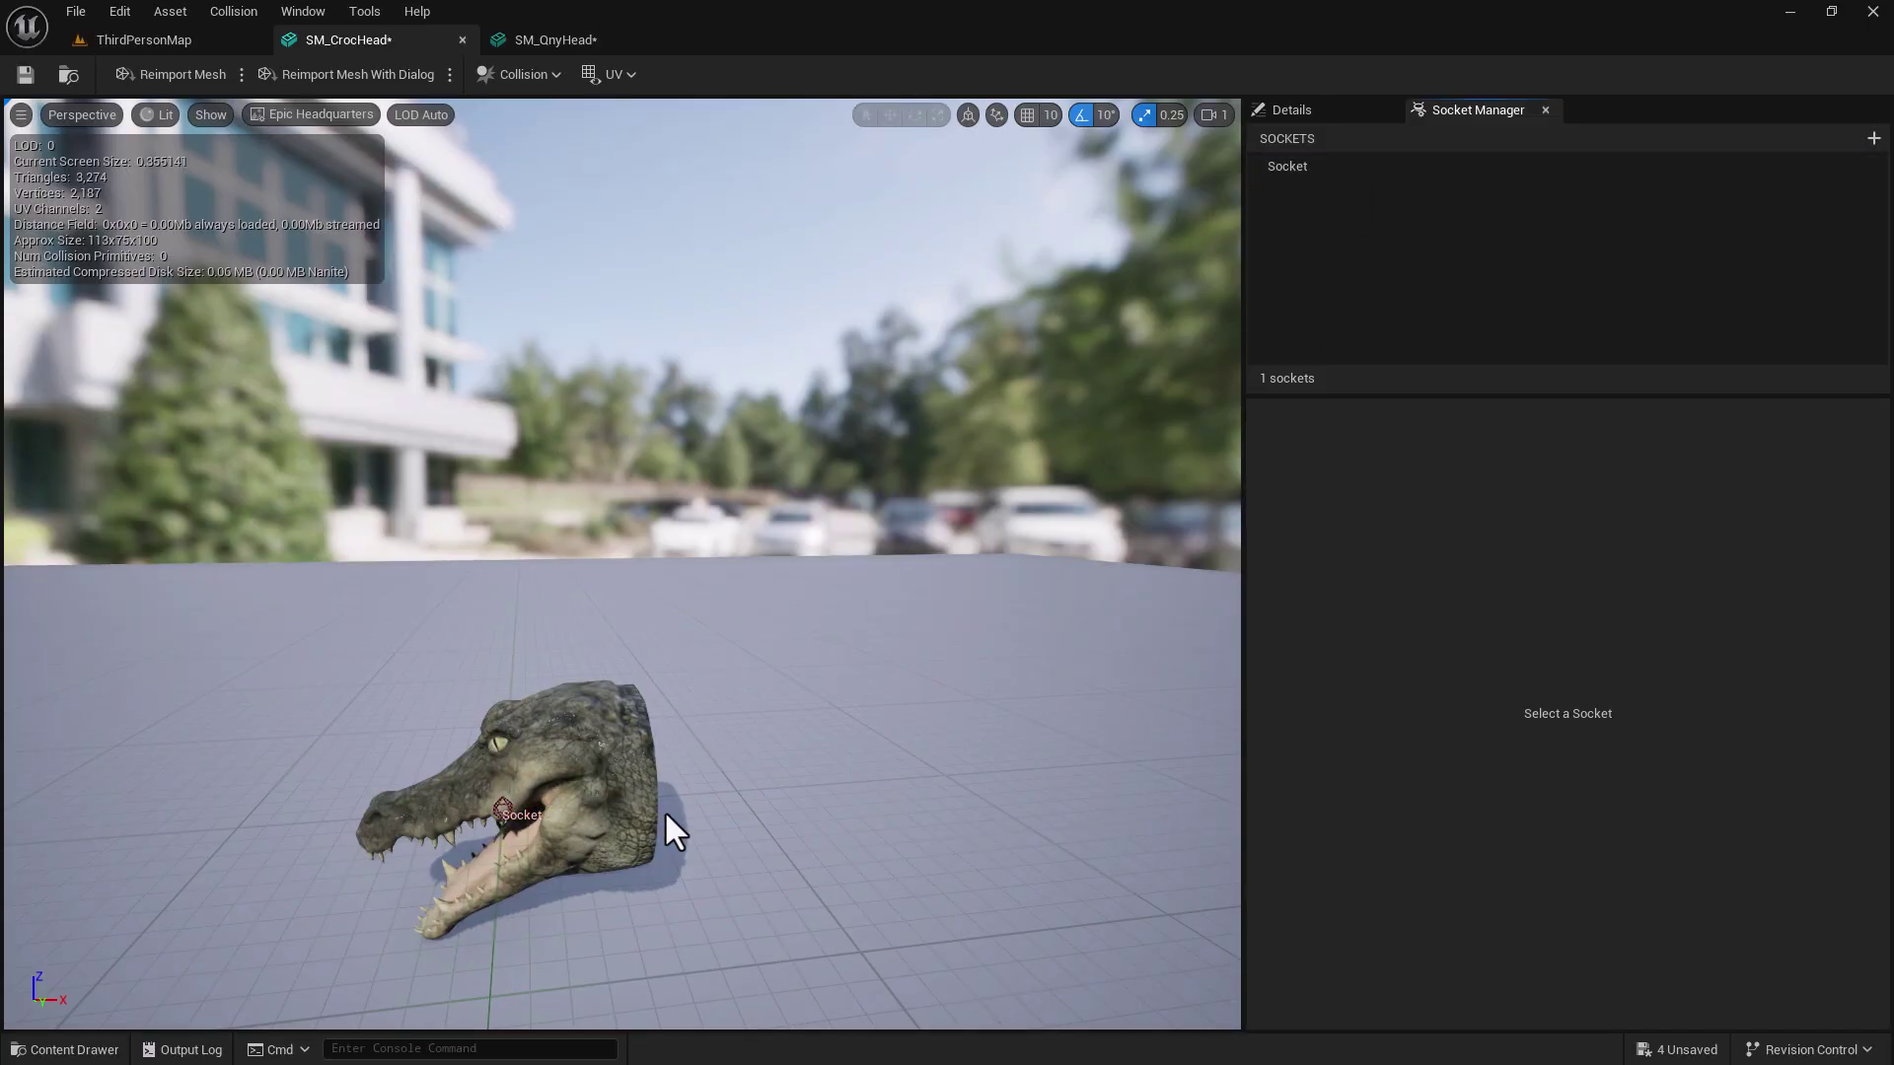
pyautogui.click(1314, 168)
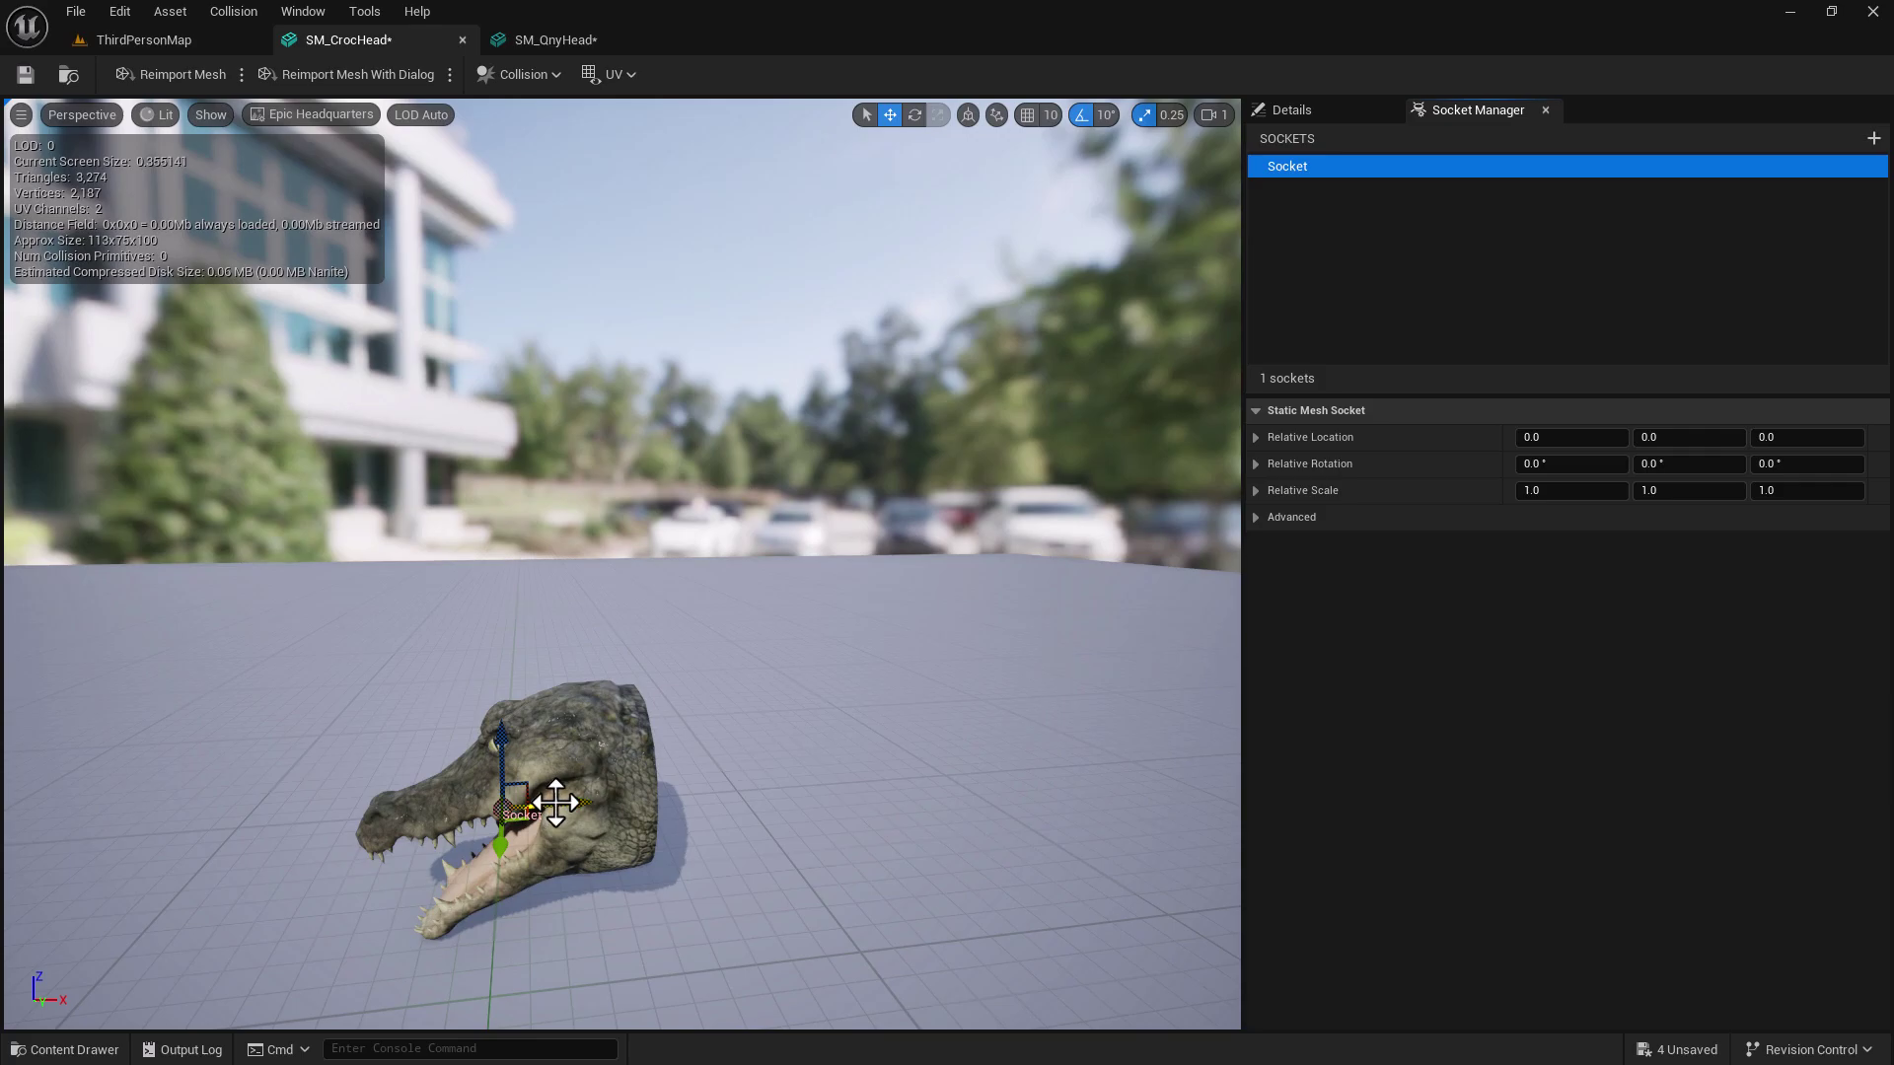
# - Move the socket to the crocodile's neck cut, at about 62.17 in X and 6.96 in Z
pyautogui.moveTo(543, 800); pyautogui.dragTo(634, 800)
pyautogui.moveTo(725, 793); pyautogui.dragTo(562, 778, button='right')
pyautogui.press('d')
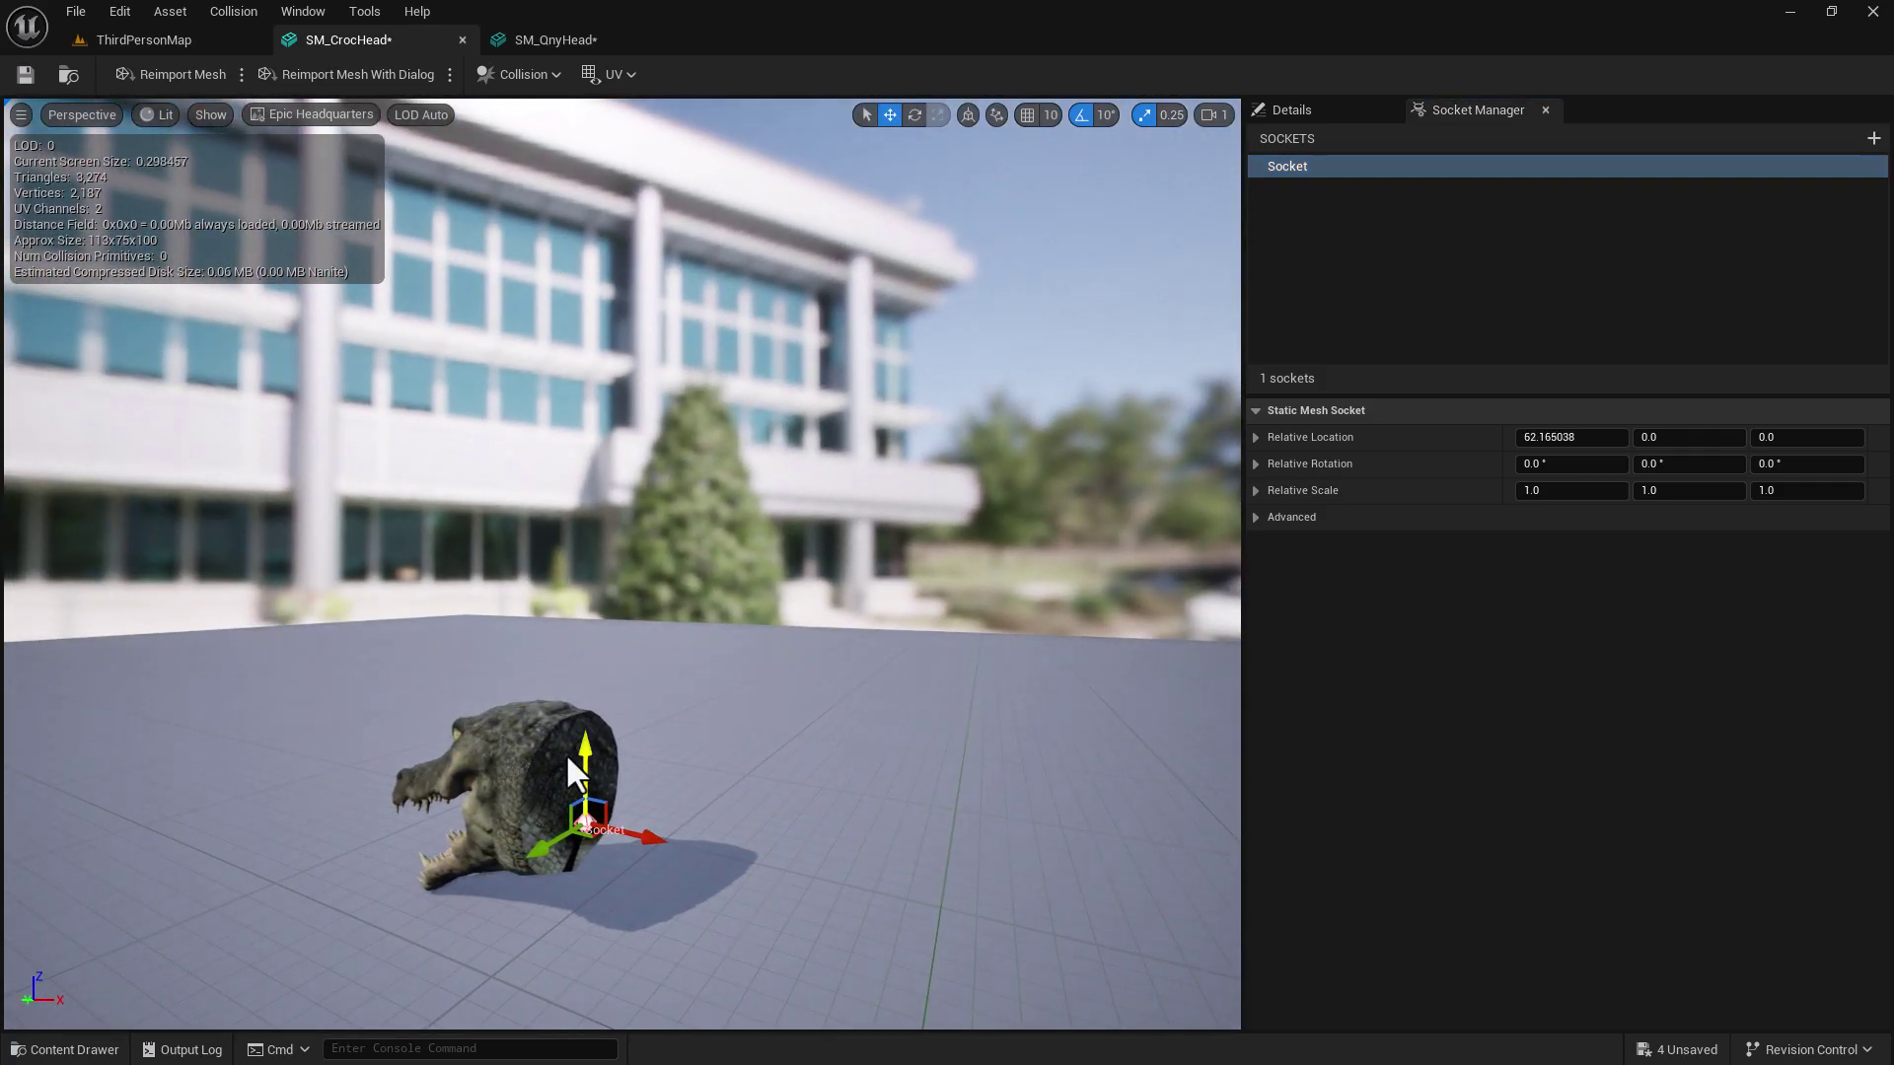
pyautogui.moveTo(590, 750); pyautogui.dragTo(585, 731)
# - Check the socket's placement on the crocodile's neck cut from behind and from both sides
pyautogui.press('a')
pyautogui.moveTo(585, 731); pyautogui.dragTo(498, 836, button='right')
pyautogui.press('d')
pyautogui.press('w')
pyautogui.press('a')
pyautogui.scroll(-2, 621, 775)
pyautogui.press('d')
pyautogui.press('a')
pyautogui.moveTo(634, 883); pyautogui.dragTo(445, 904, button='right')
pyautogui.press('d')
pyautogui.moveTo(712, 128); pyautogui.dragTo(727, 177, button='right')
pyautogui.moveTo(727, 431); pyautogui.dragTo(758, 449, button='right')
pyautogui.press('s')
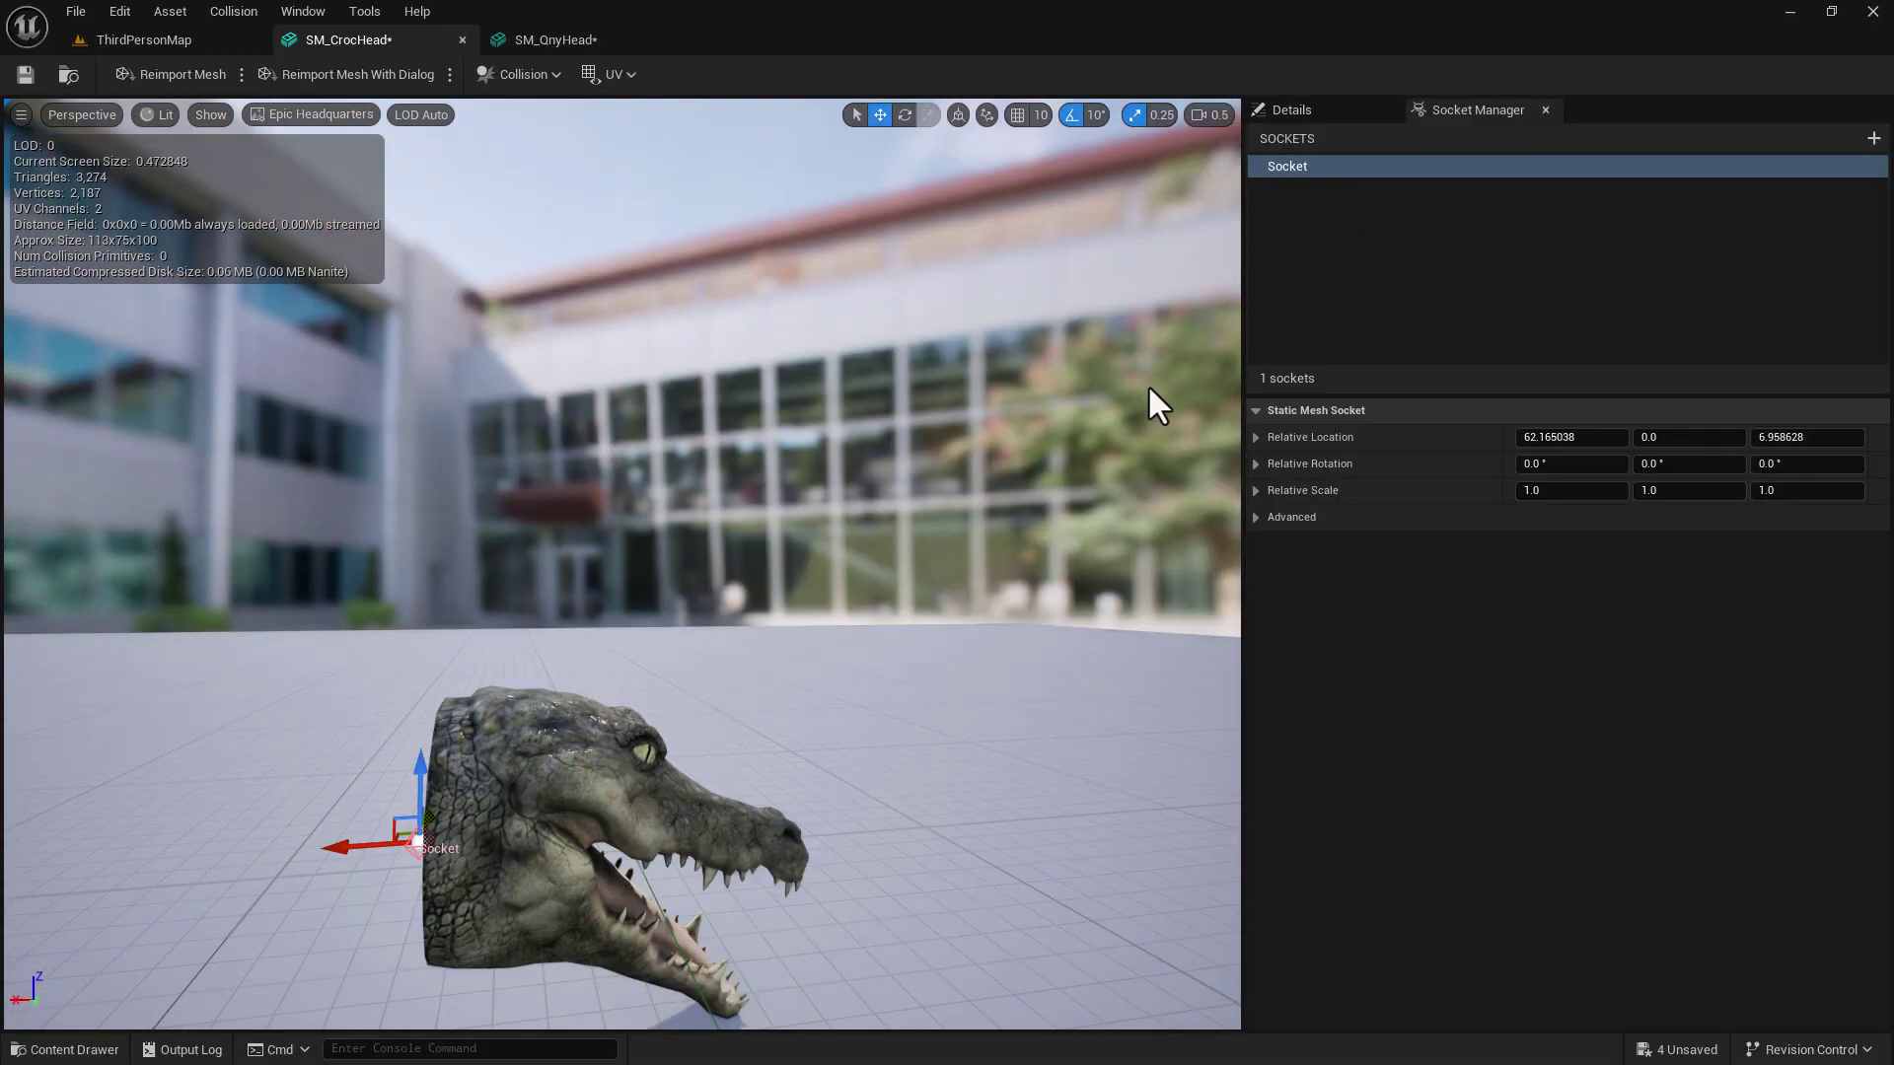
pyautogui.moveTo(949, 475); pyautogui.dragTo(949, 475, button='right')
pyautogui.press('a')
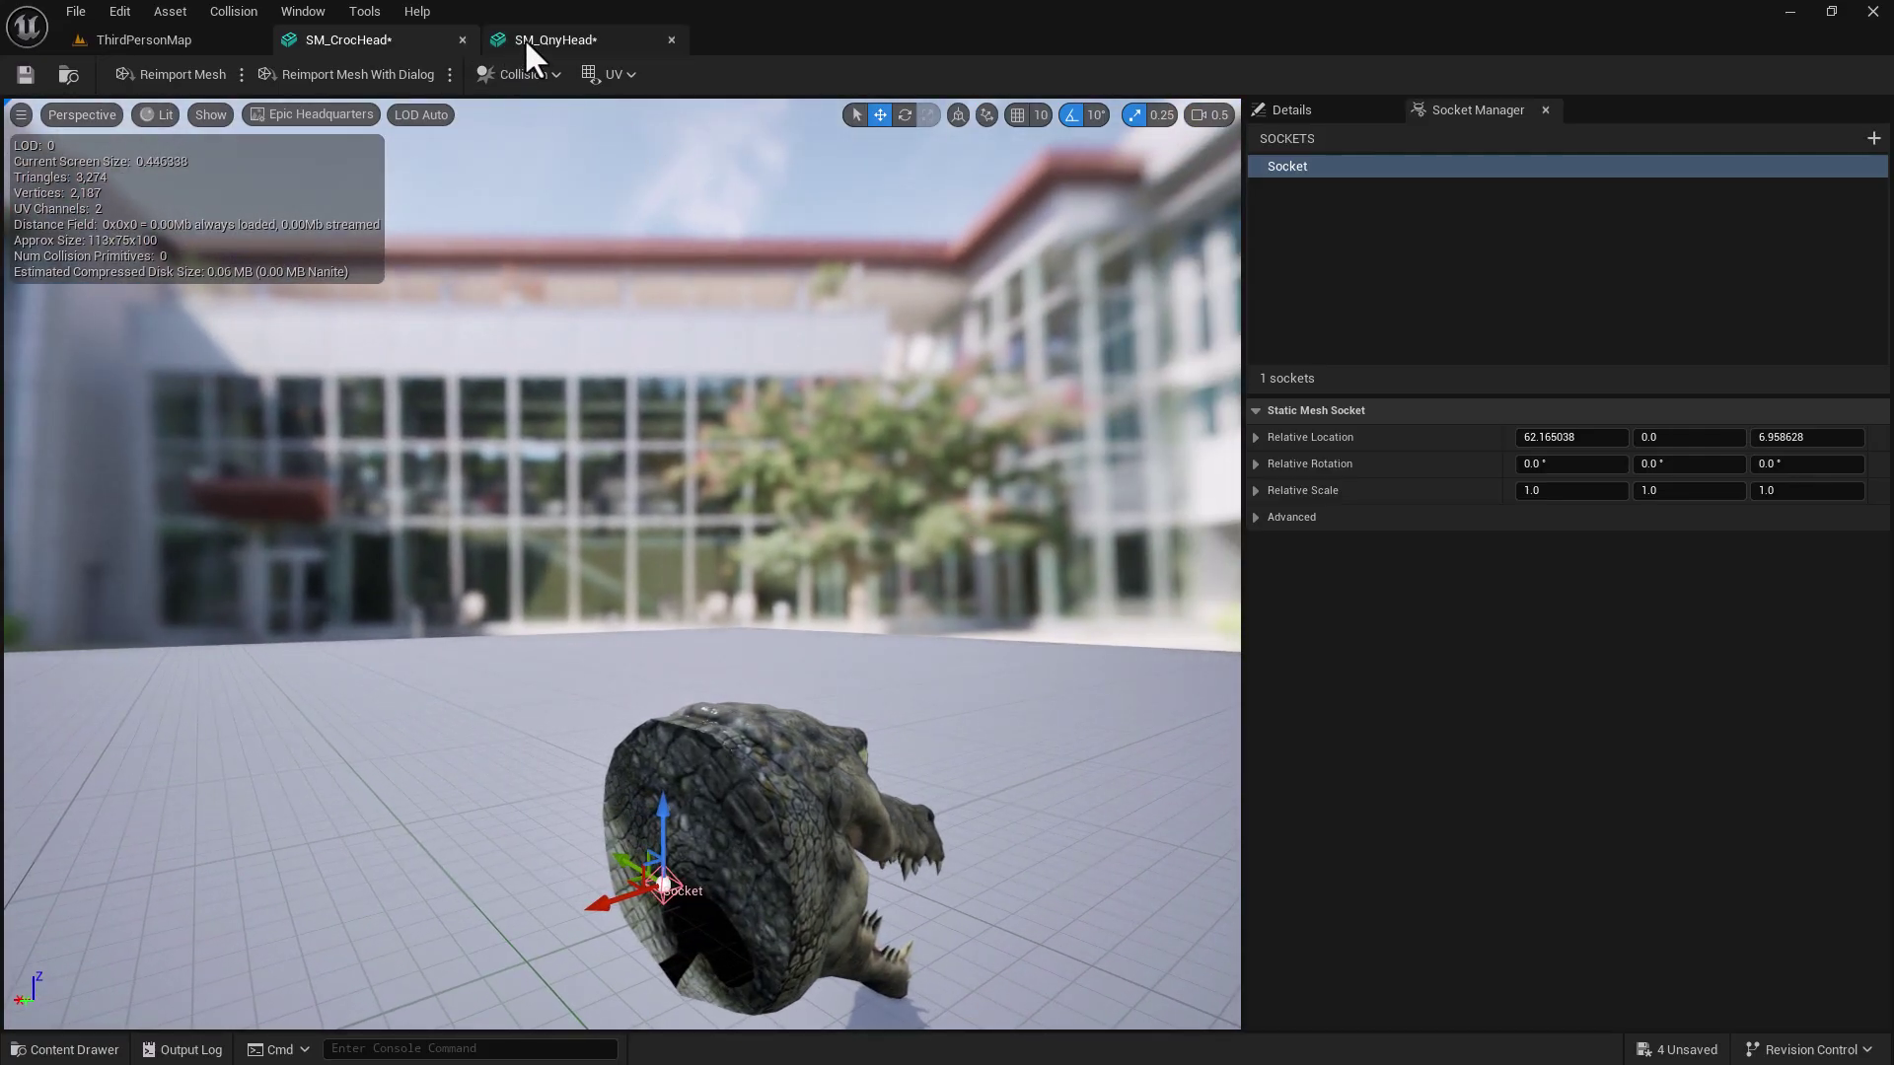
# - Switch to the SM_QnyHead mesh and add a socket with the default name
pyautogui.click(538, 41)
pyautogui.scroll(-5, 621, 562)
pyautogui.press('w')
pyautogui.moveTo(621, 562); pyautogui.dragTo(621, 562, button='right')
pyautogui.press('a')
pyautogui.press('w')
pyautogui.scroll(1, 621, 562)
pyautogui.press('a')
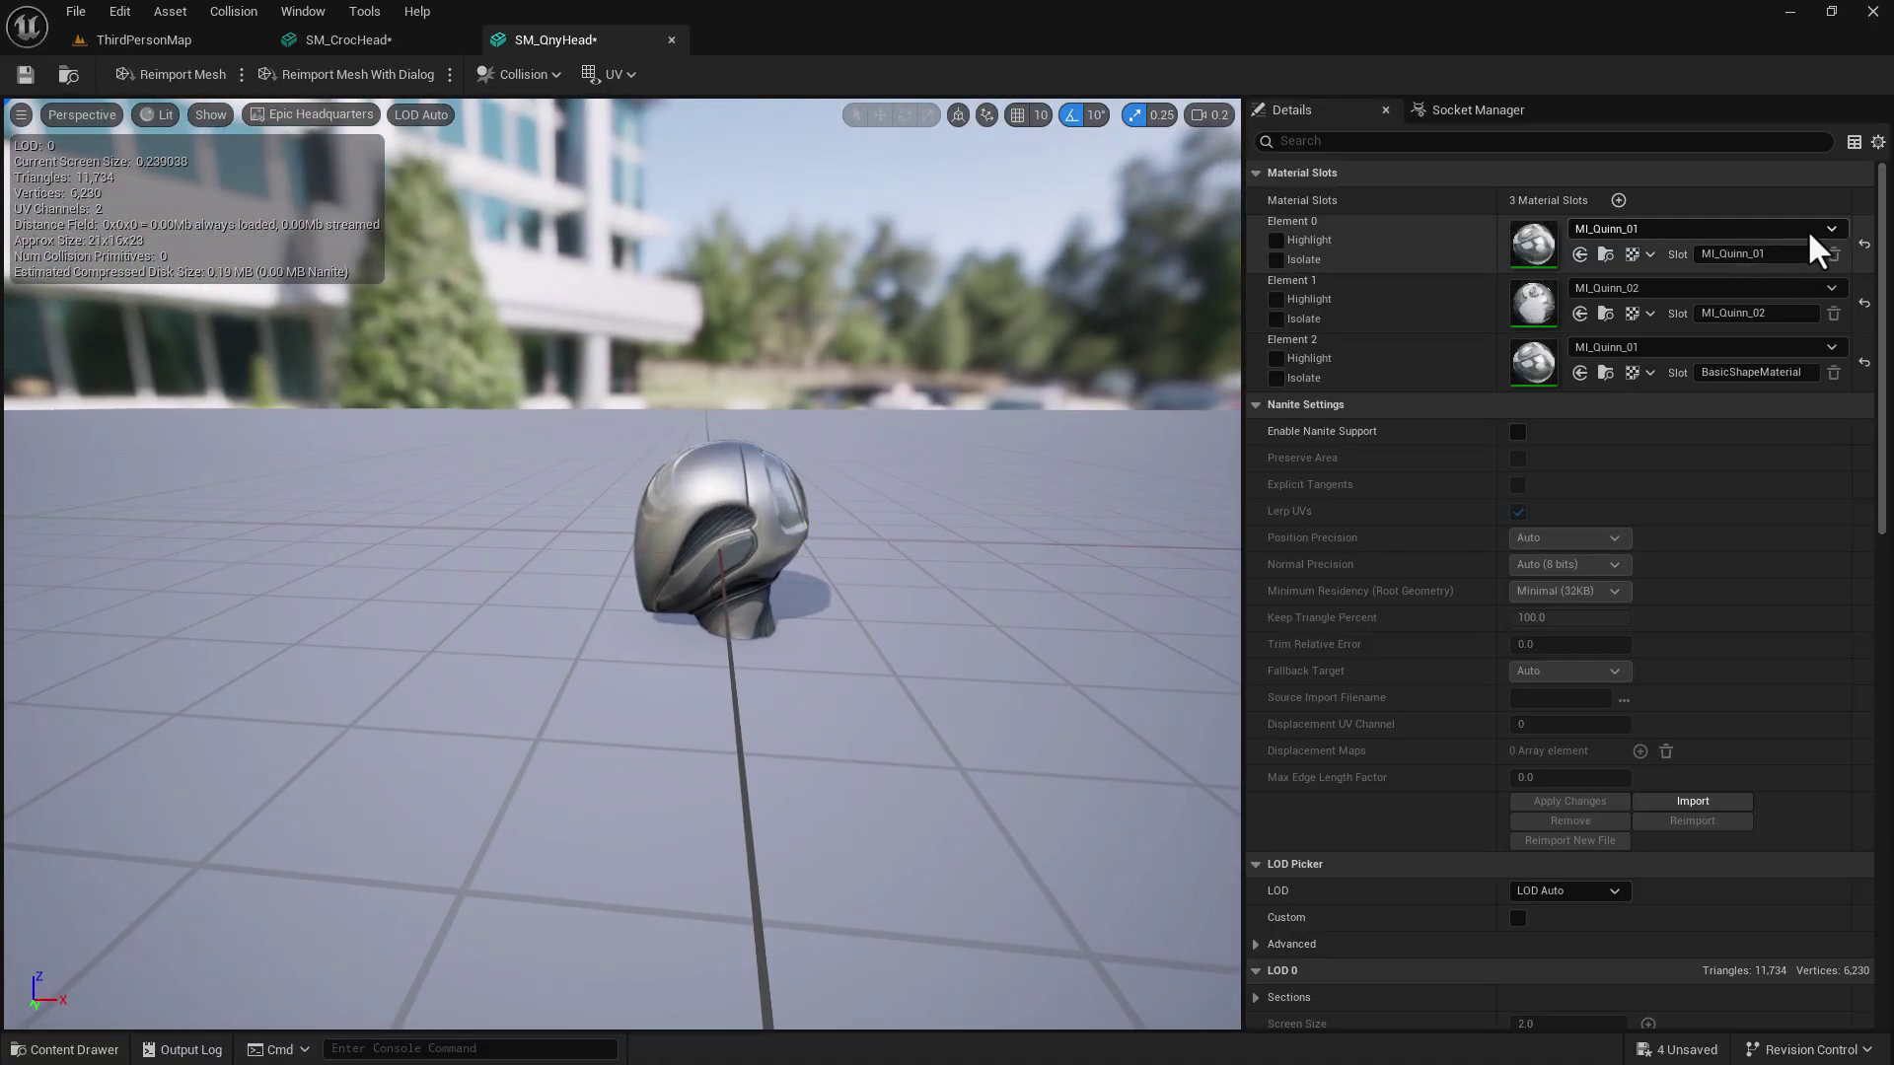
pyautogui.click(1503, 113)
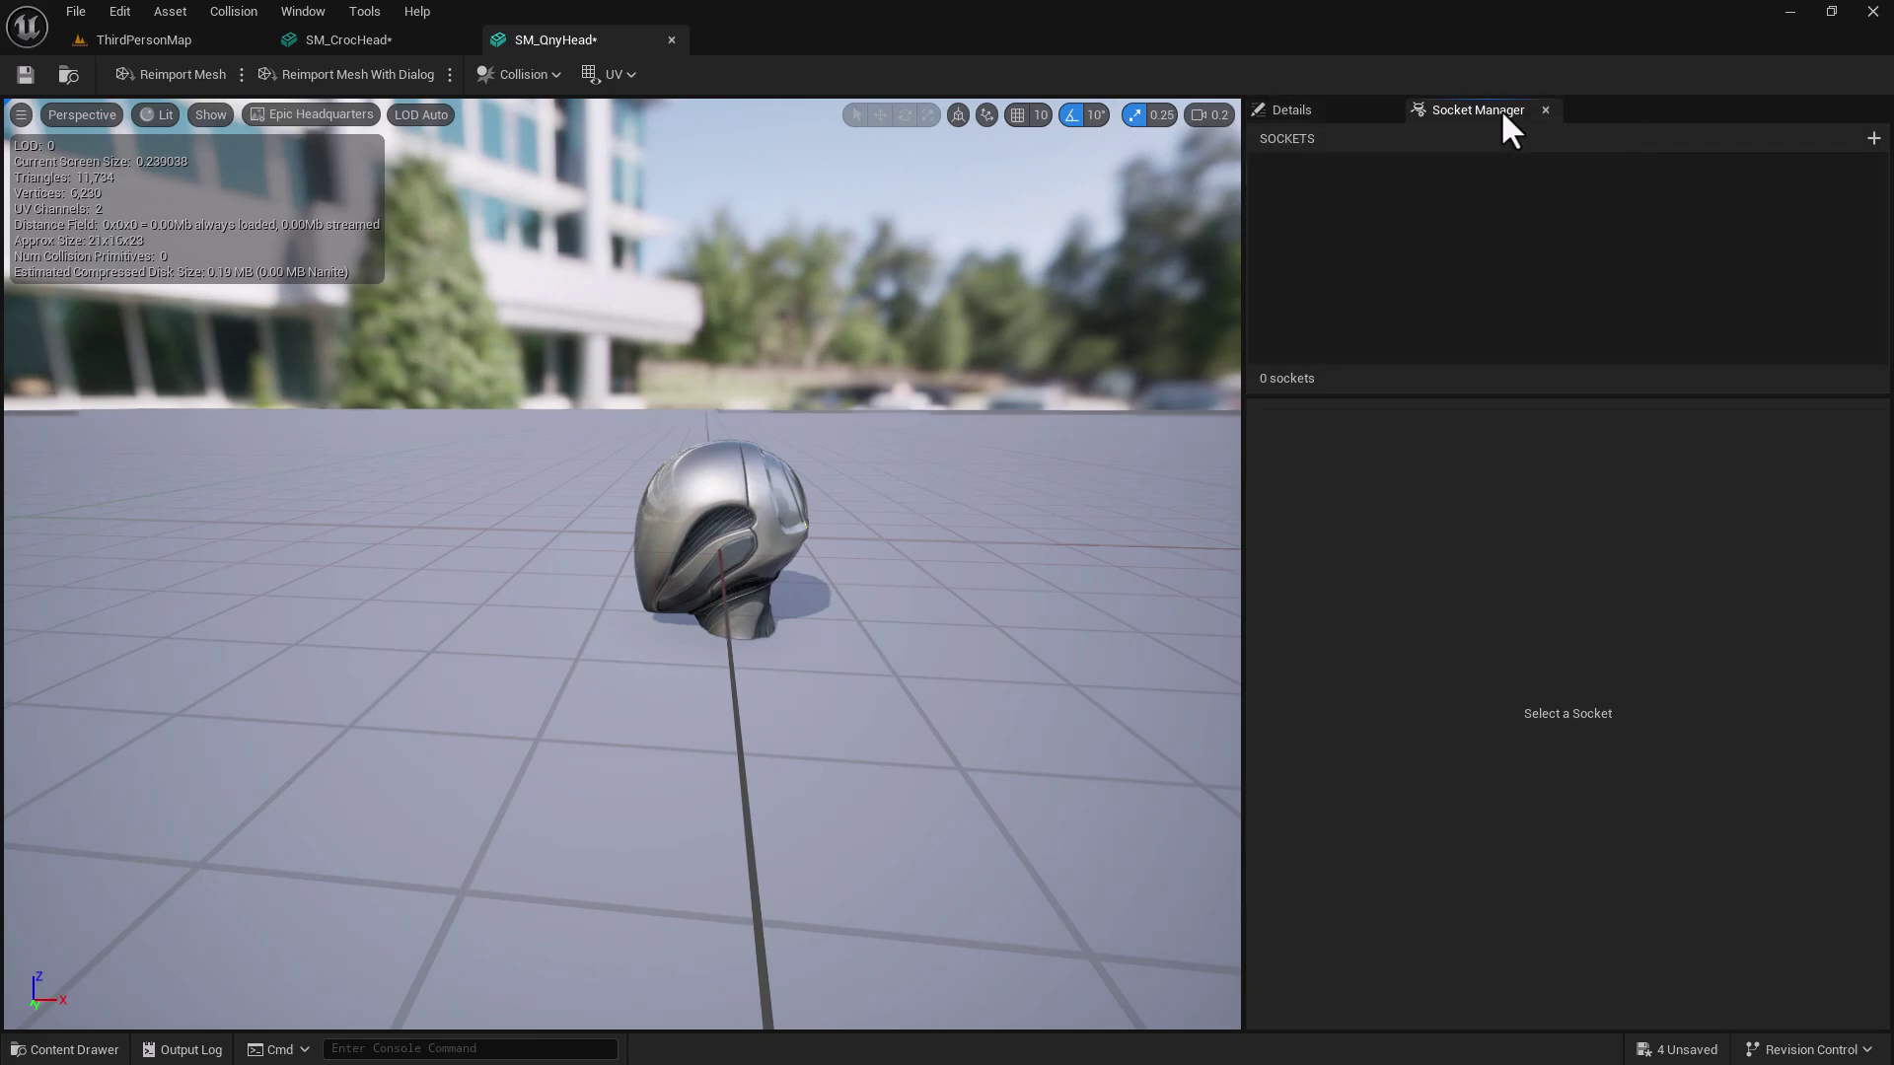
pyautogui.click(1871, 140)
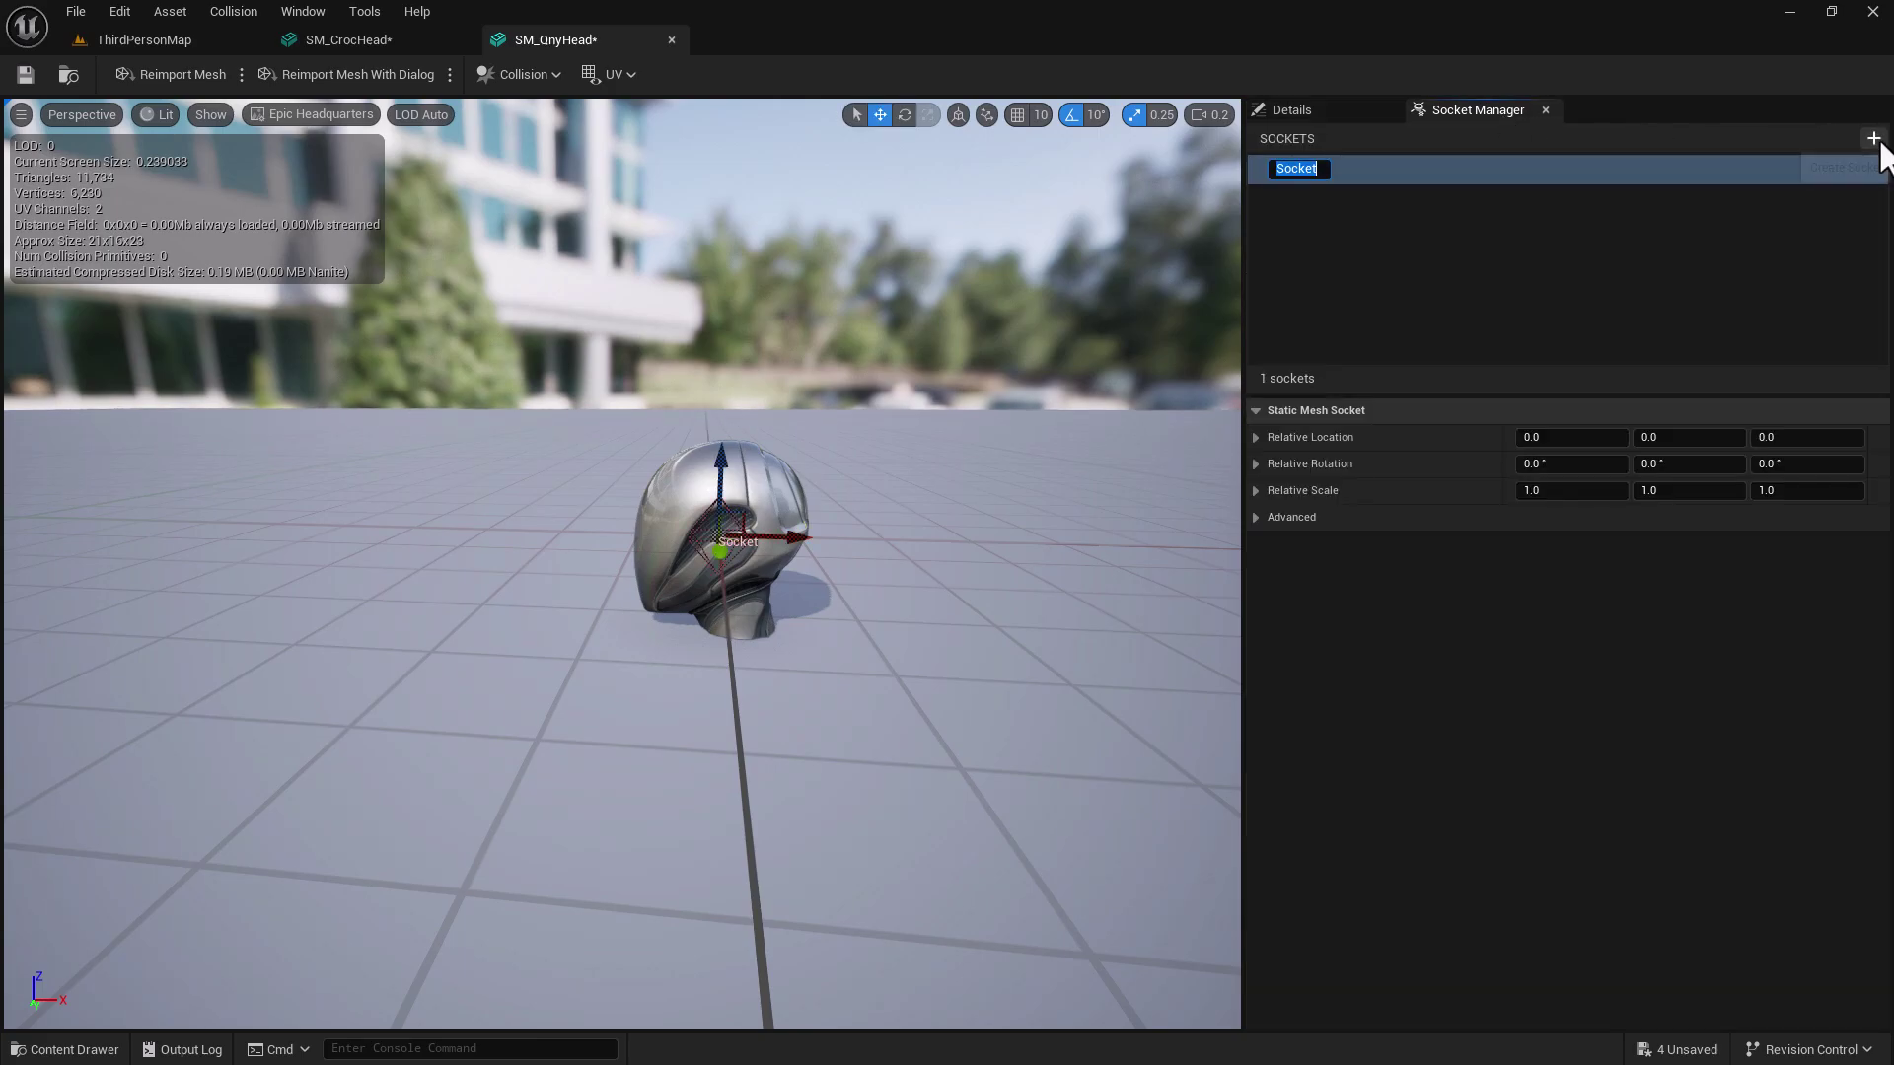
pyautogui.press('Return')
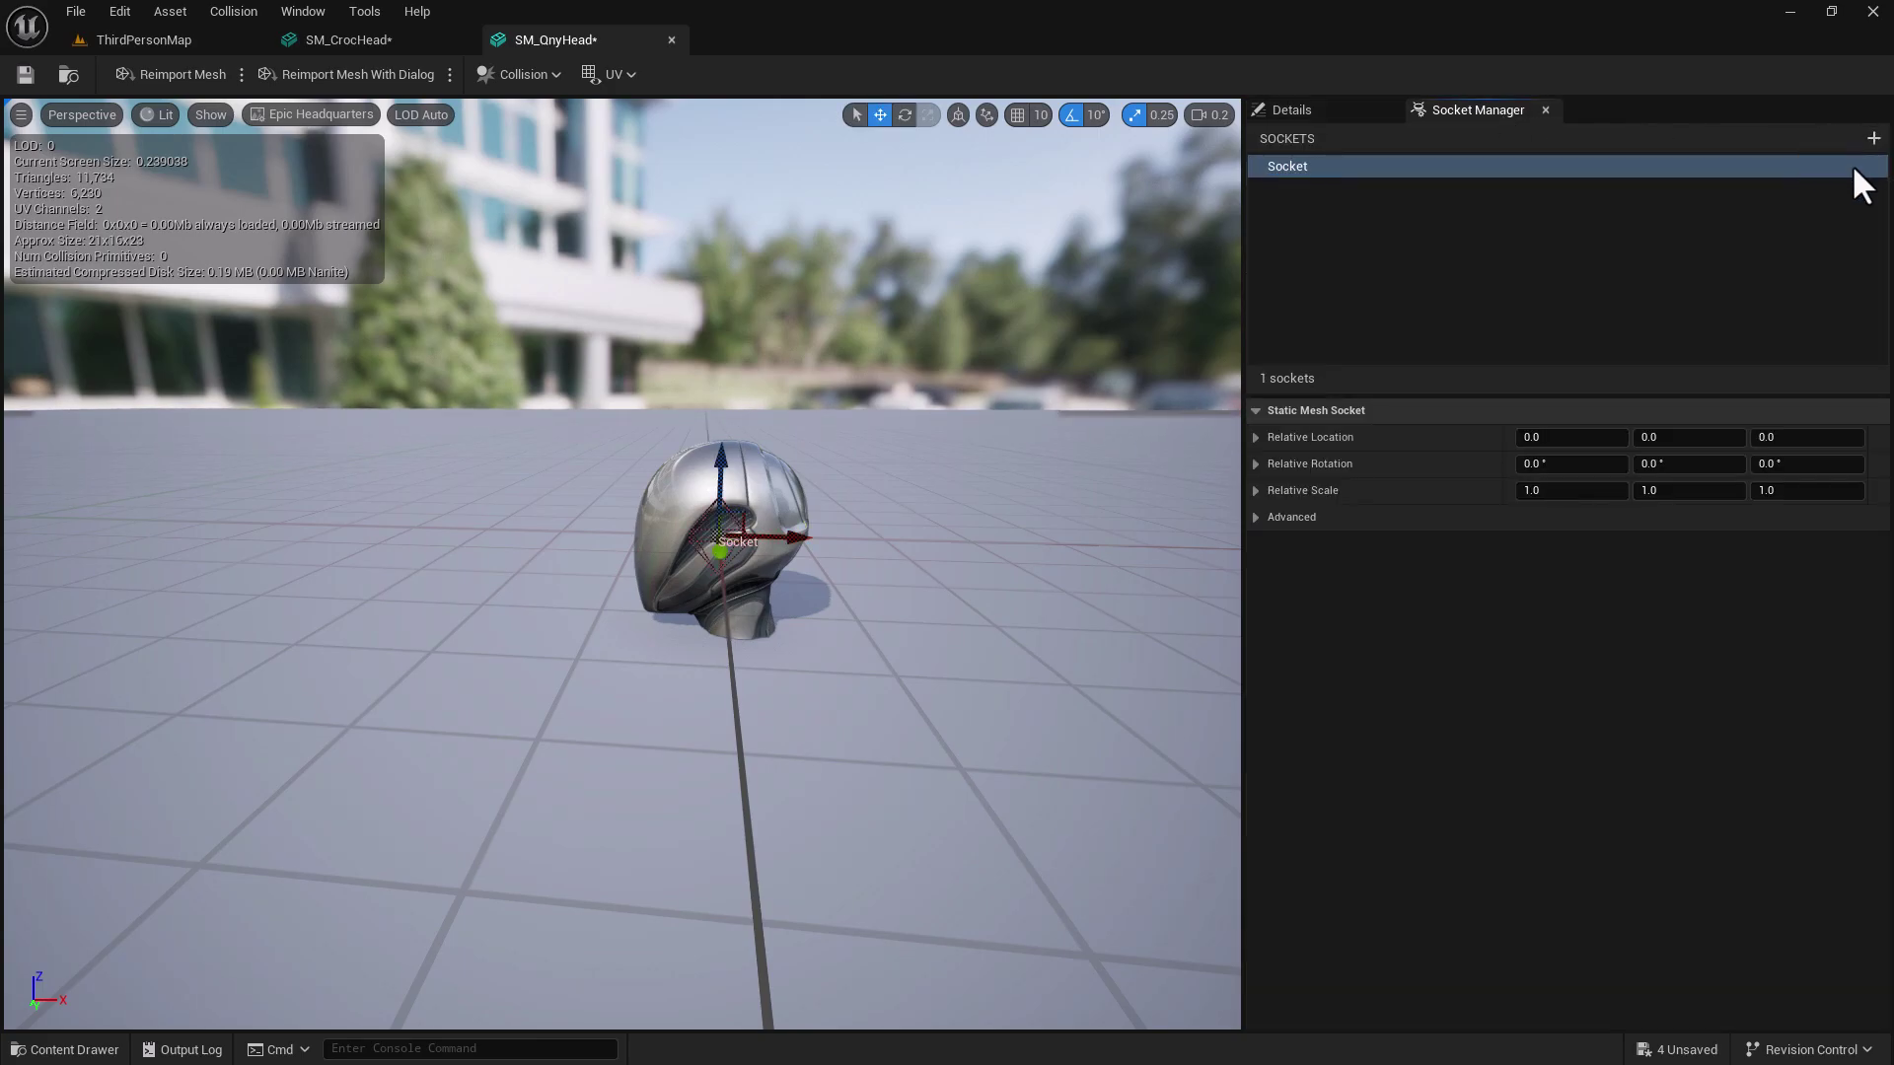
# - Move the mannequin head's socket to the base of the neck, at about 0.52, -2.30, -12.60
pyautogui.moveTo(769, 531); pyautogui.dragTo(820, 538)
pyautogui.moveTo(752, 459); pyautogui.dragTo(740, 562)
pyautogui.press('d')
pyautogui.moveTo(917, 623); pyautogui.dragTo(680, 597, button='right')
pyautogui.press('d')
pyautogui.press('w')
pyautogui.moveTo(819, 683); pyautogui.dragTo(902, 682)
pyautogui.moveTo(863, 600); pyautogui.dragTo(860, 611)
pyautogui.press('a')
pyautogui.moveTo(844, 706); pyautogui.dragTo(971, 659, button='right')
pyautogui.keyDown('alt'); pyautogui.moveTo(789, 720); pyautogui.dragTo(734, 730); pyautogui.keyUp('alt')
pyautogui.moveTo(897, 643); pyautogui.dragTo(925, 718, button='right')
pyautogui.press('q')
pyautogui.press('e')
pyautogui.keyDown('alt'); pyautogui.moveTo(883, 670); pyautogui.dragTo(896, 662); pyautogui.keyUp('alt')
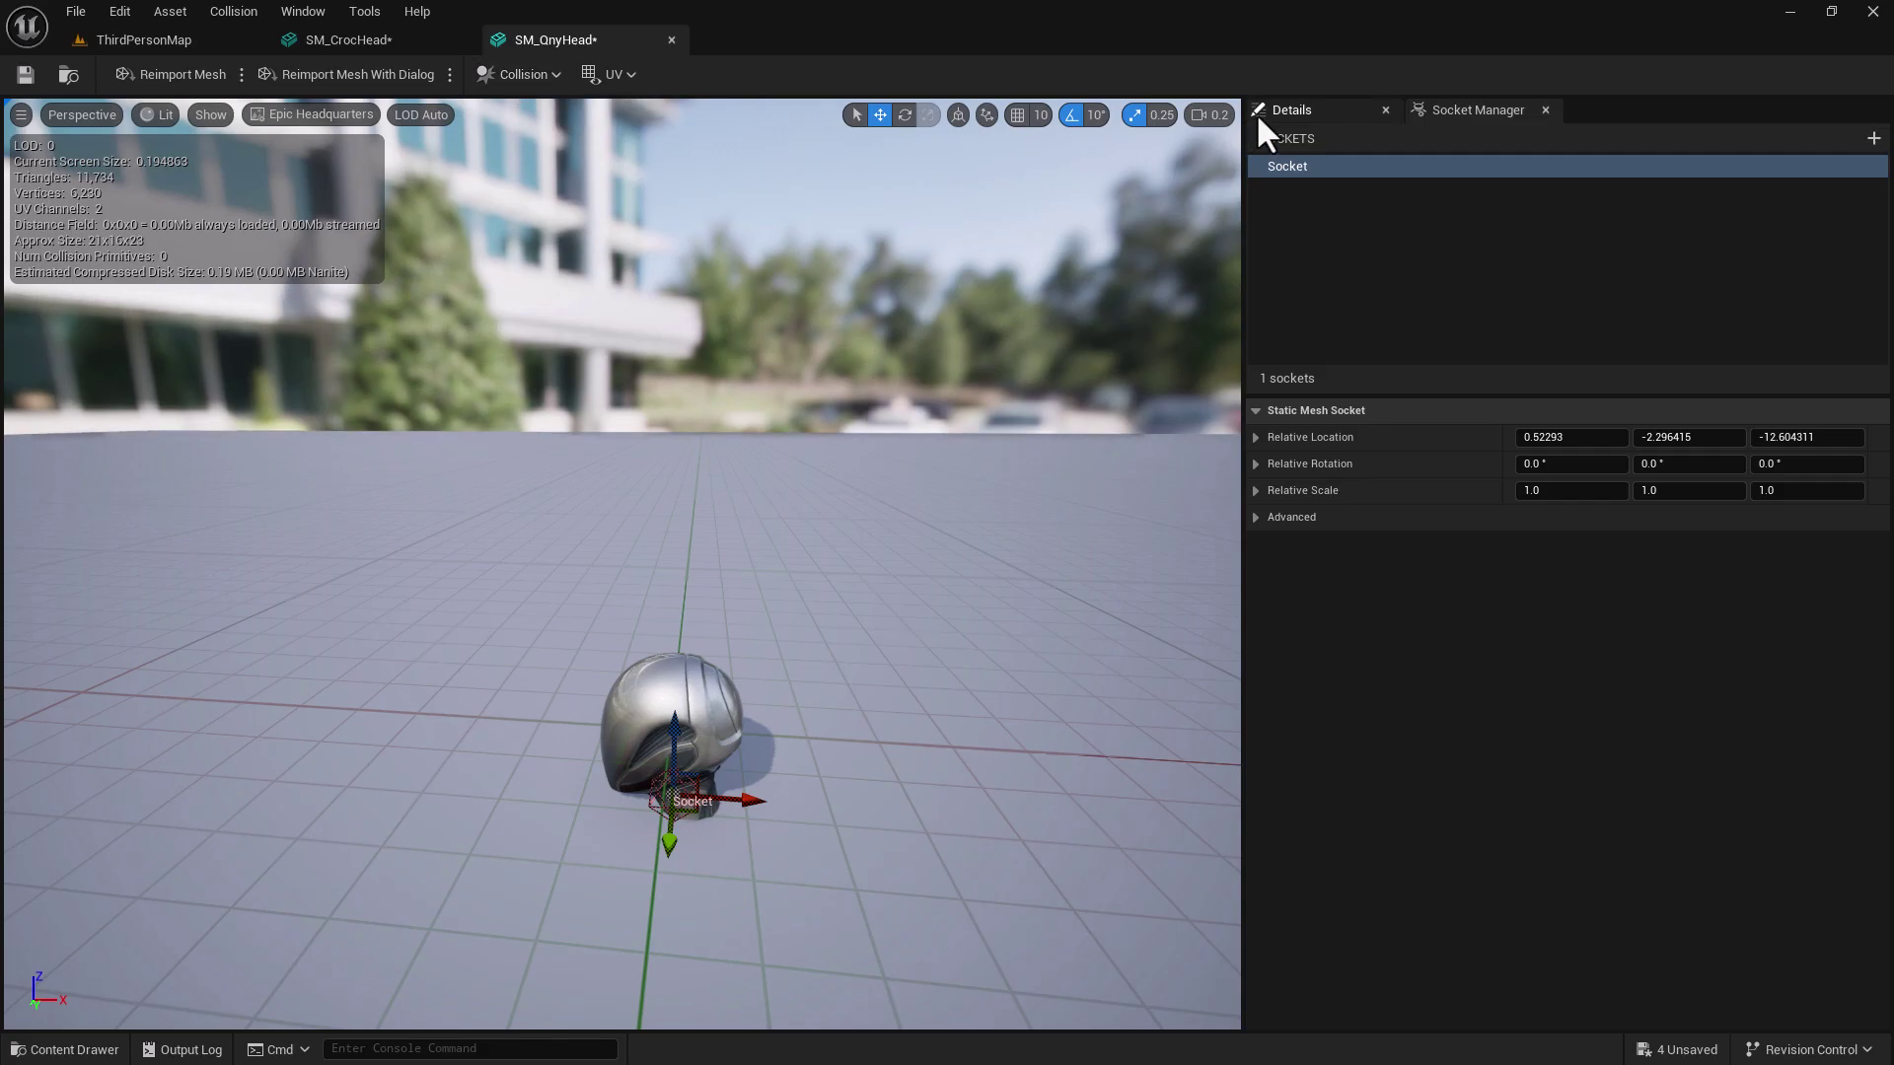
# - Add a sphere simplified collision to the mannequin head and check how it encloses the mesh
pyautogui.click(1286, 109)
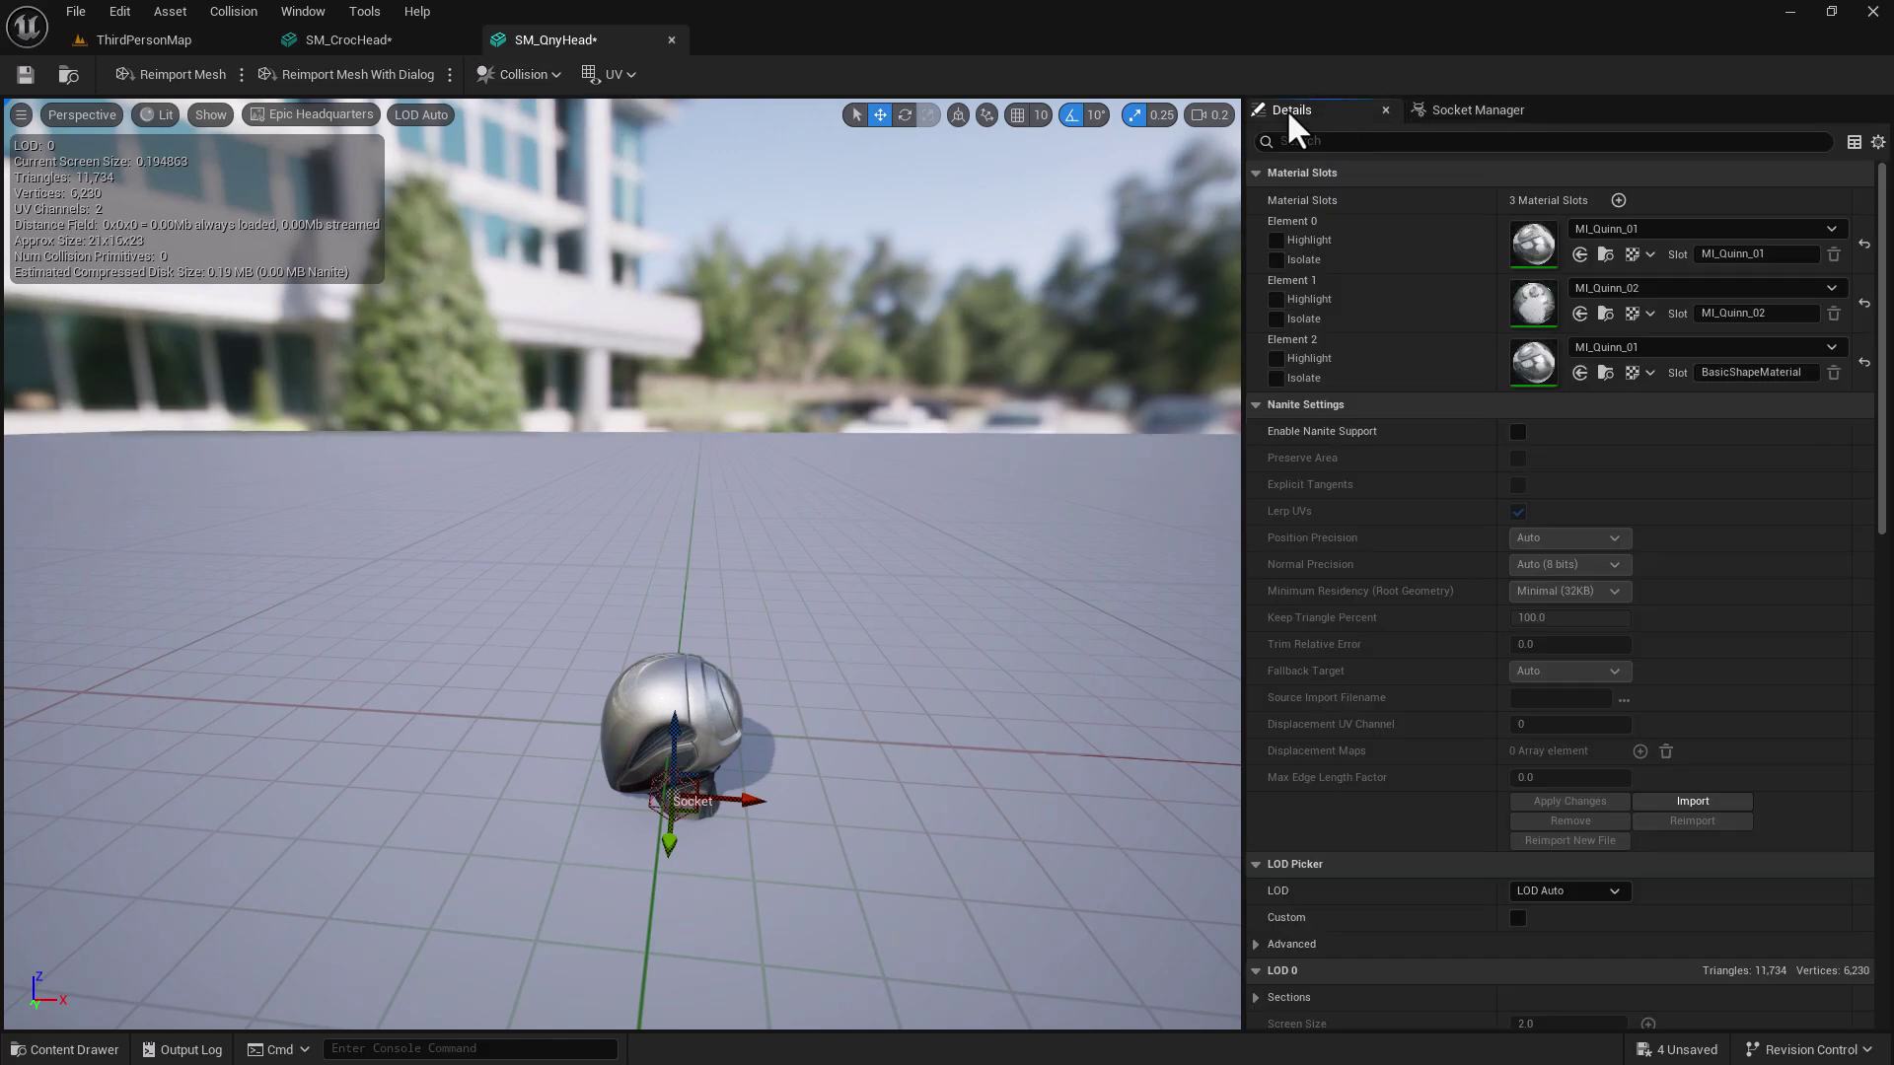
pyautogui.click(526, 75)
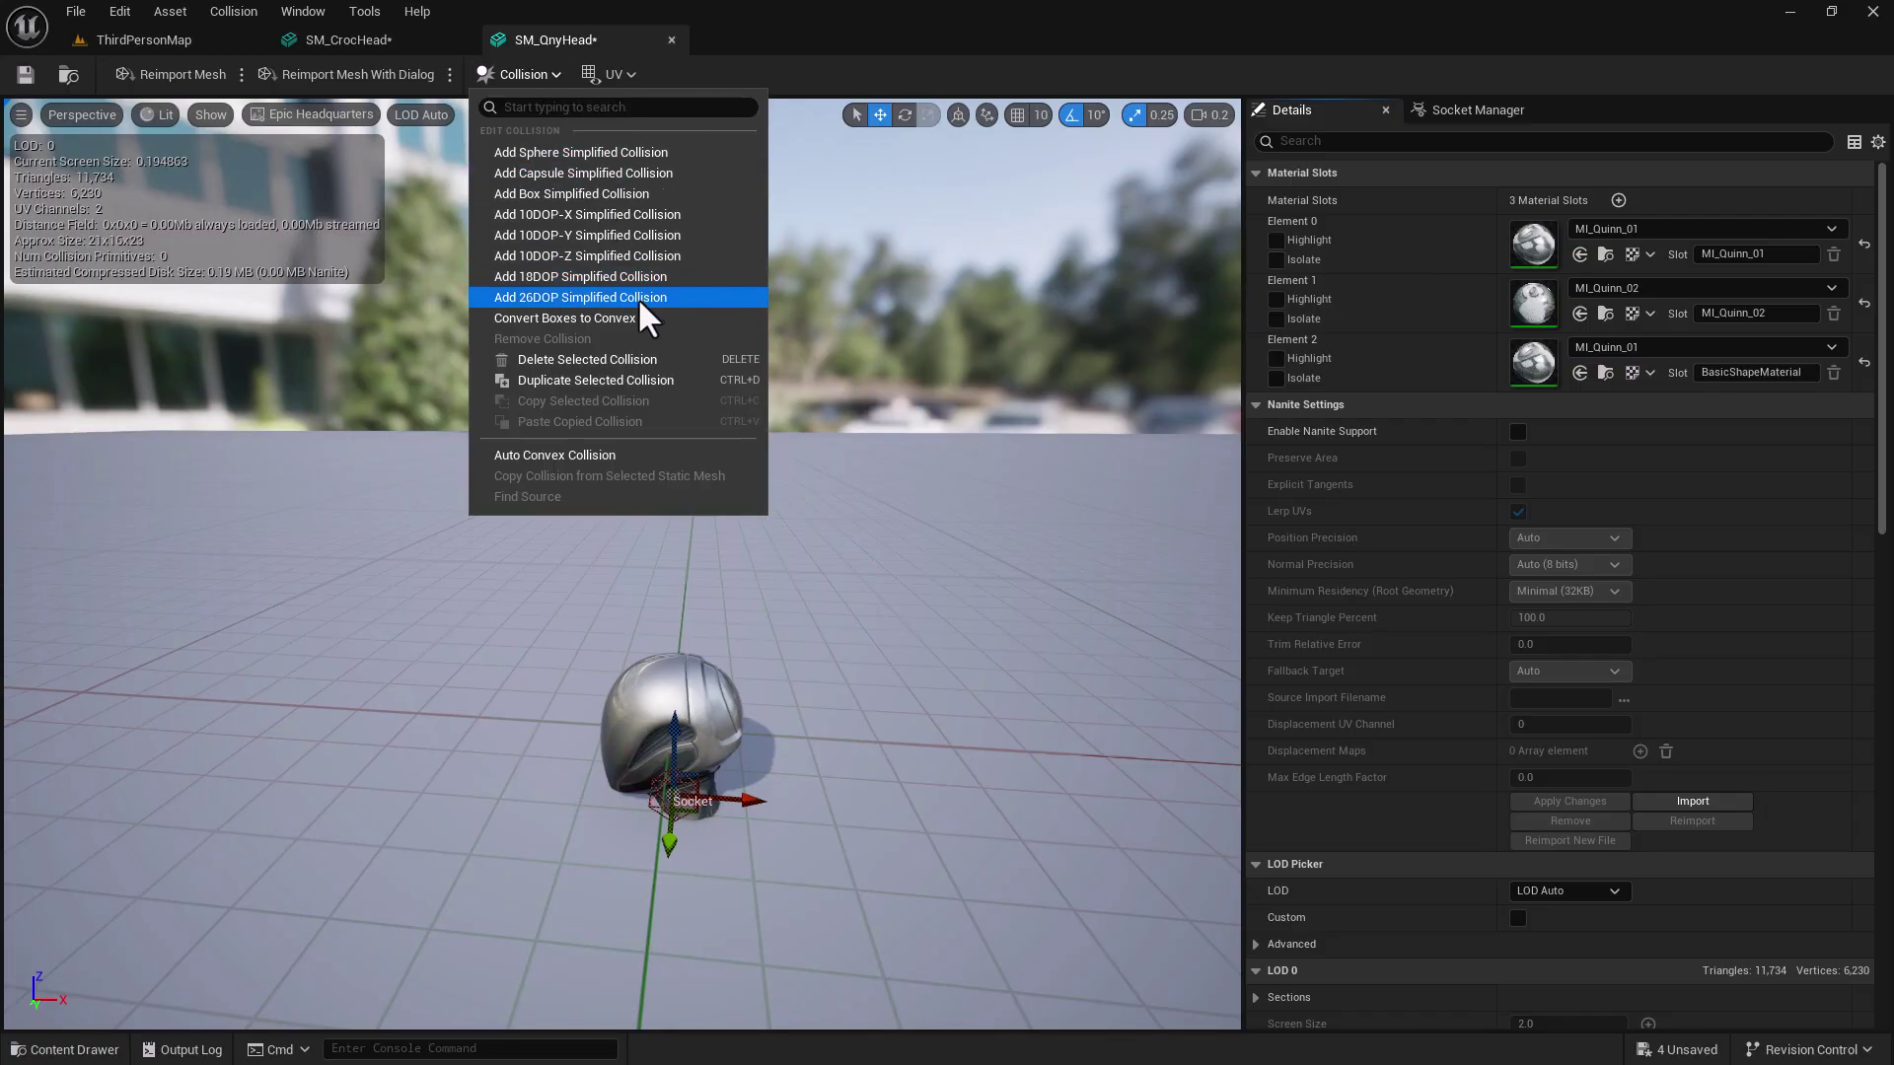
pyautogui.click(629, 149)
pyautogui.moveTo(807, 816); pyautogui.dragTo(992, 846, button='right')
pyautogui.moveTo(769, 464)
pyautogui.mouseDown(button='right')
pyautogui.moveTo(809, 503)
pyautogui.moveTo(779, 515)
pyautogui.moveTo(759, 483)
pyautogui.mouseUp(button='right')
pyautogui.moveTo(848, 543); pyautogui.dragTo(685, 668, button='right')
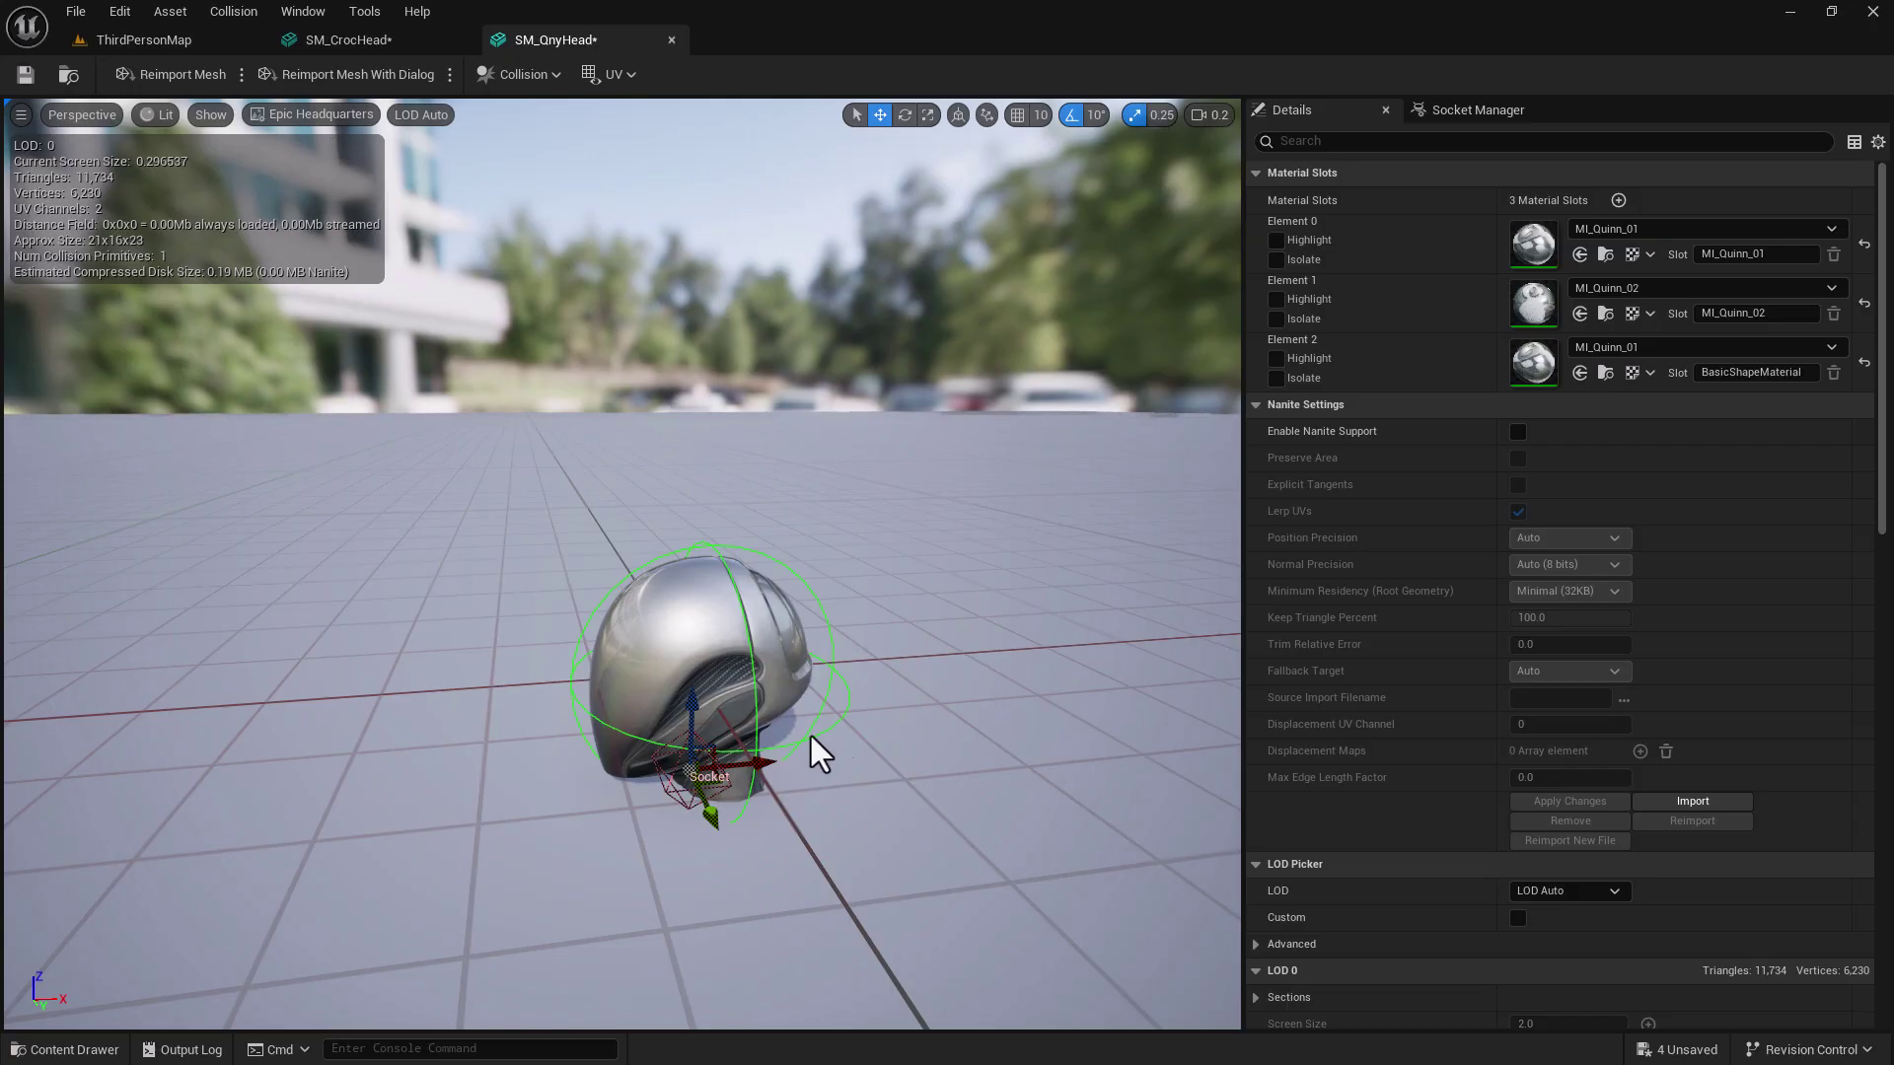
# - Switch to the SM_CrocHead mesh and add a 26DOP simplified collision around the crocodile head
pyautogui.click(375, 38)
pyautogui.press('a')
pyautogui.moveTo(622, 564); pyautogui.dragTo(1156, 518, button='right')
pyautogui.press('s')
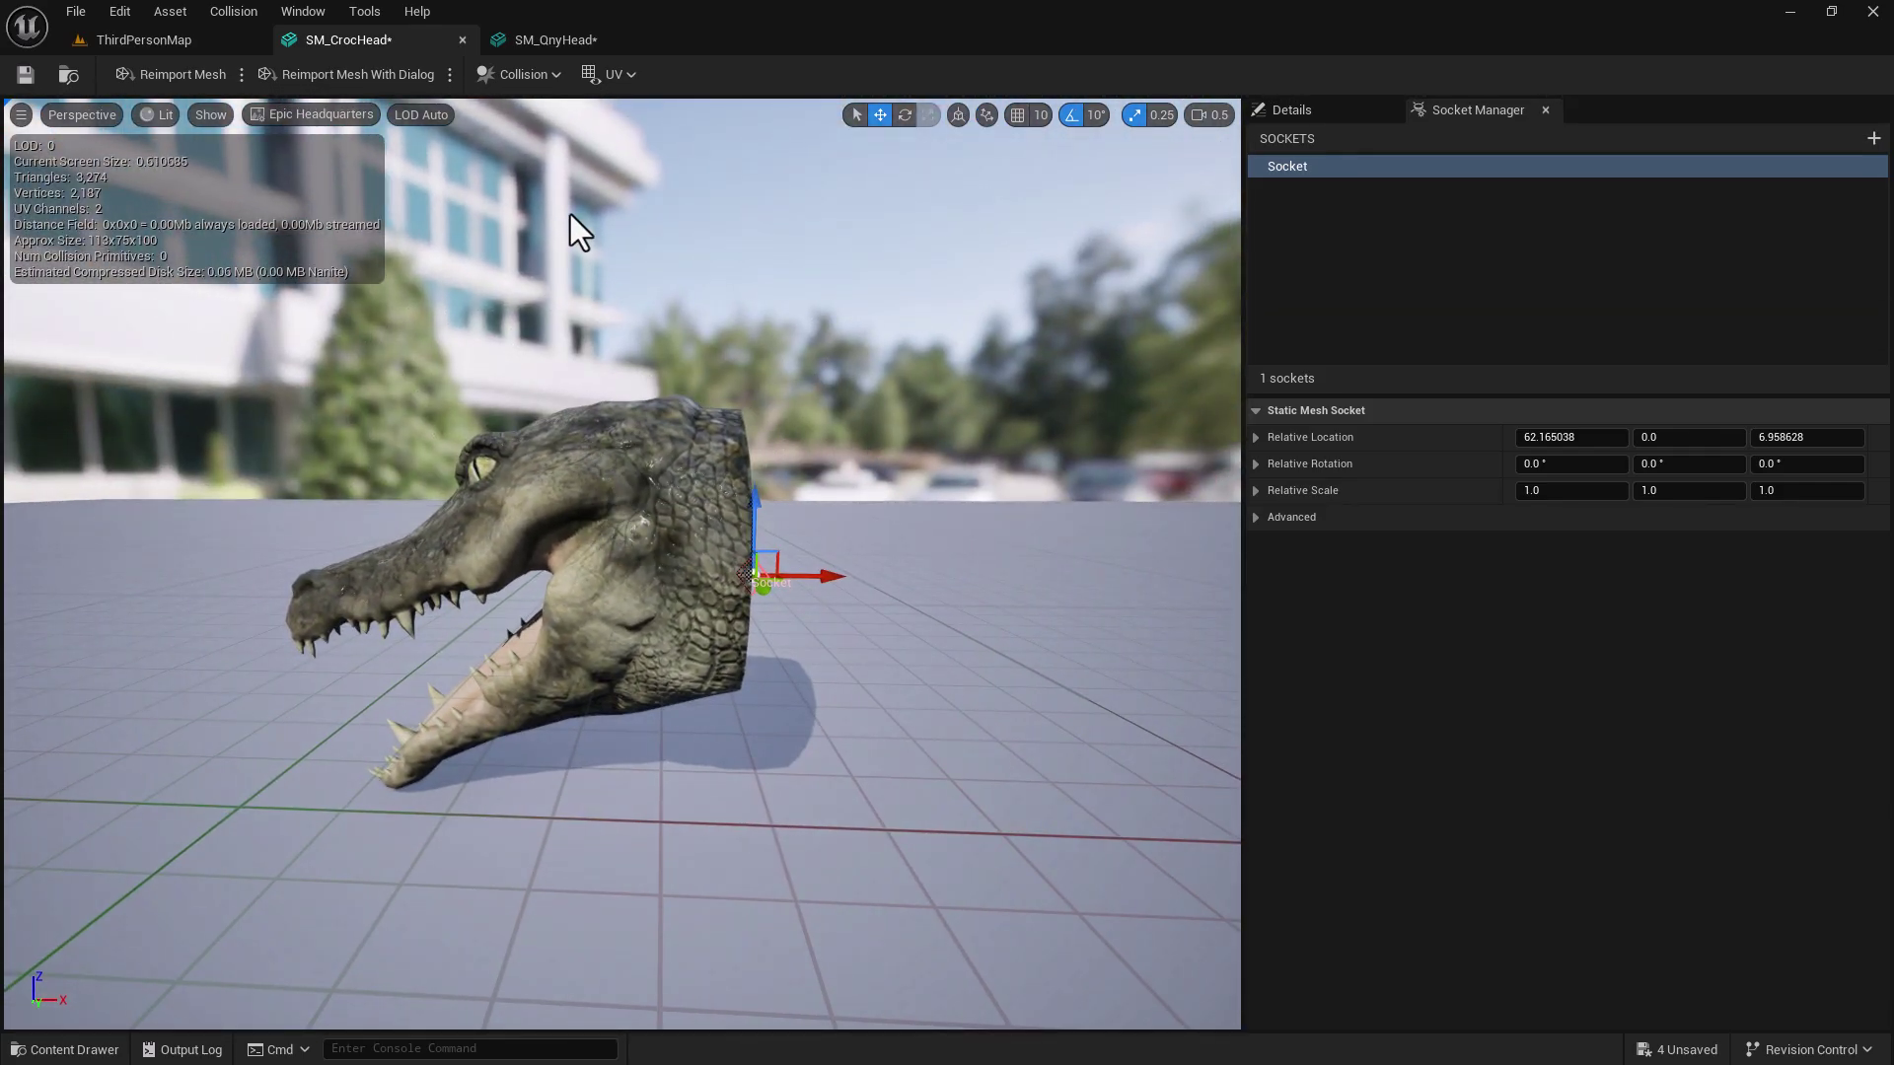
pyautogui.click(523, 75)
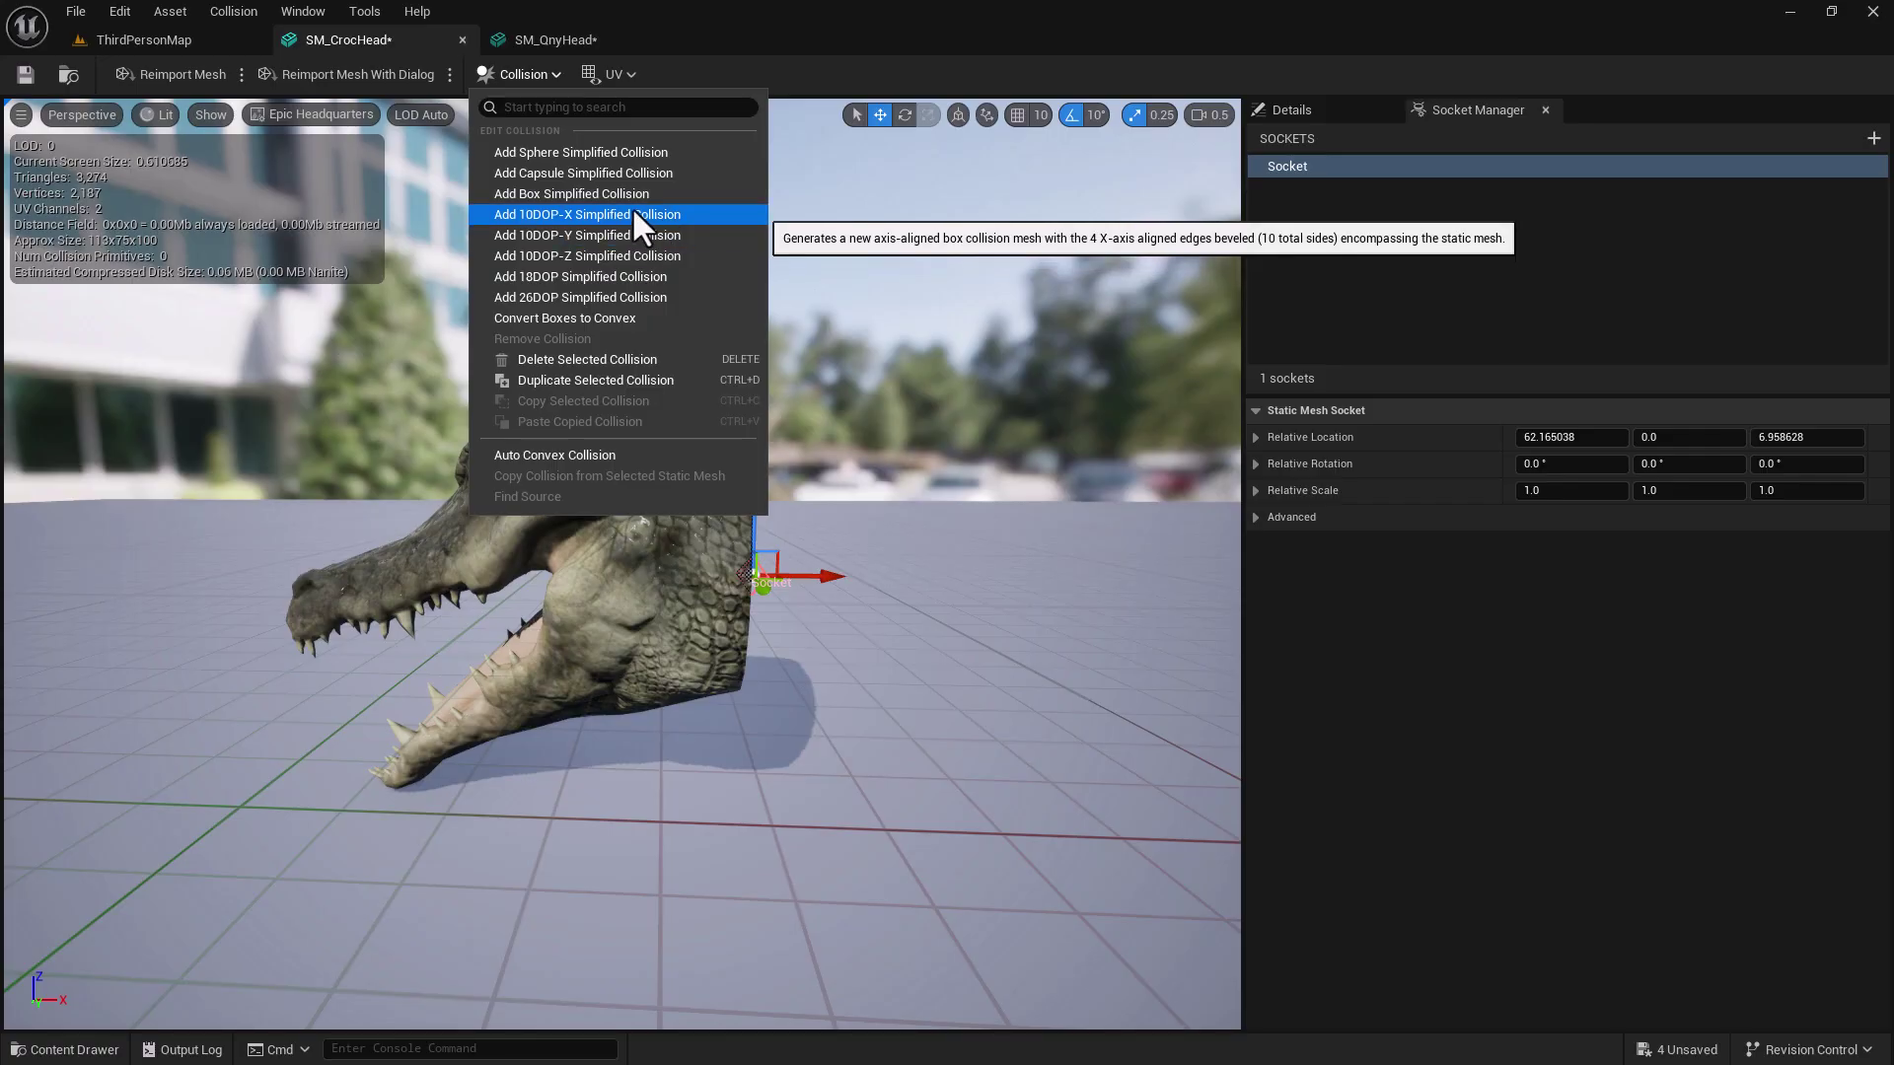
pyautogui.click(637, 298)
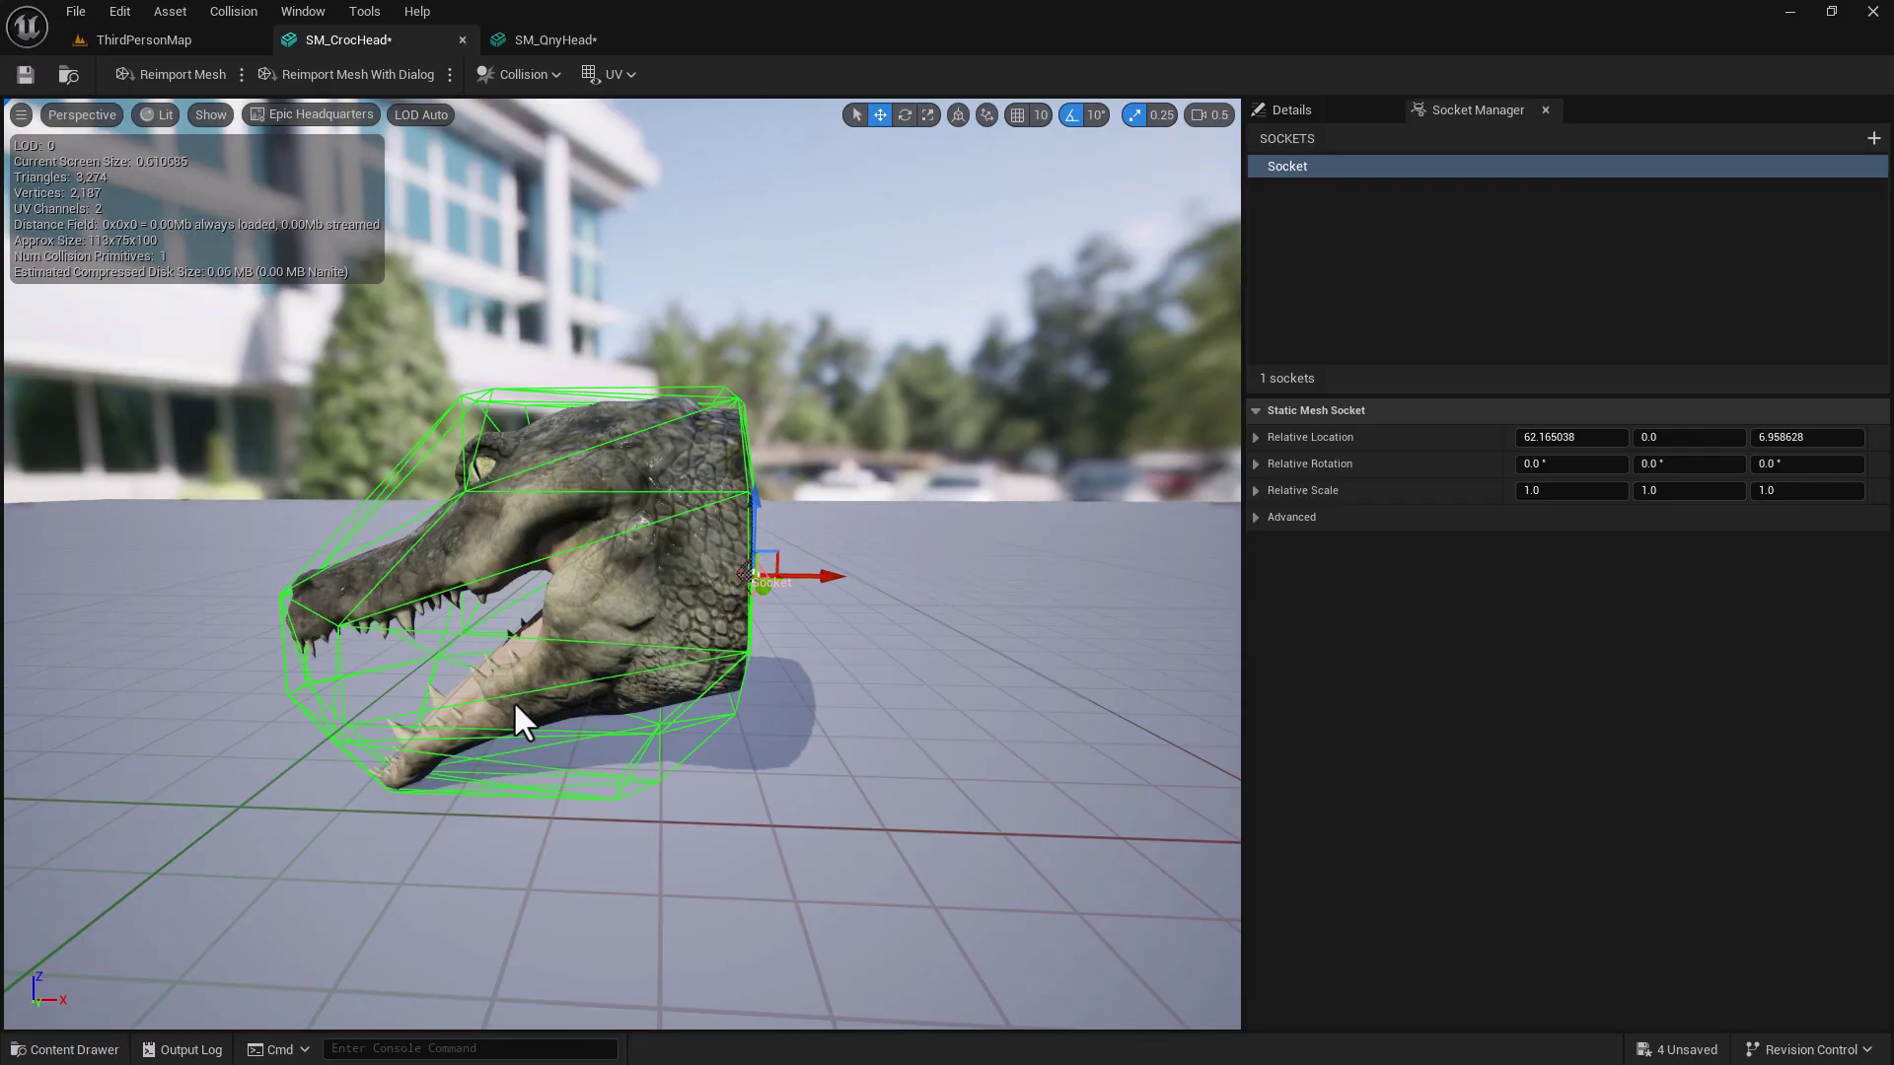
# - Save the crocodile and mannequin head meshes and close both asset editors
pyautogui.click(24, 78)
pyautogui.click(543, 40)
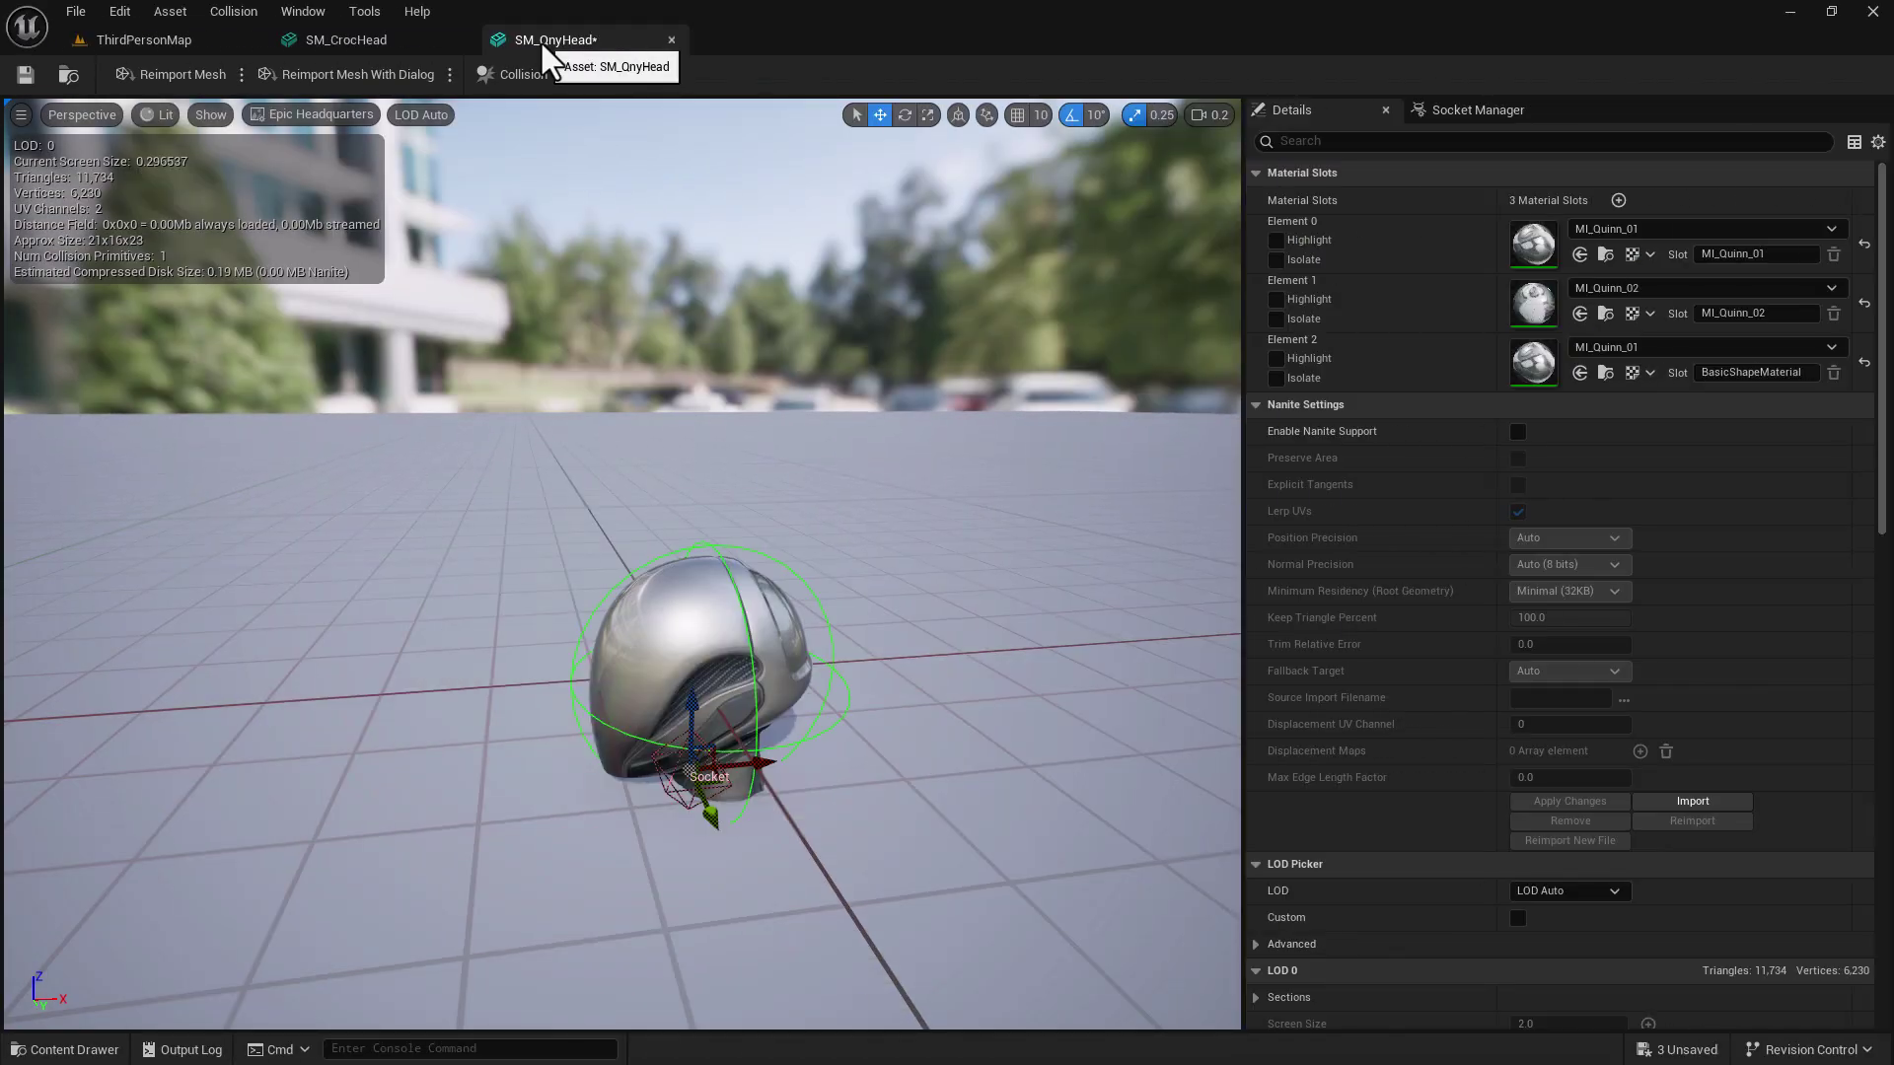
pyautogui.hotkey('ctrl', 'shift', 's')
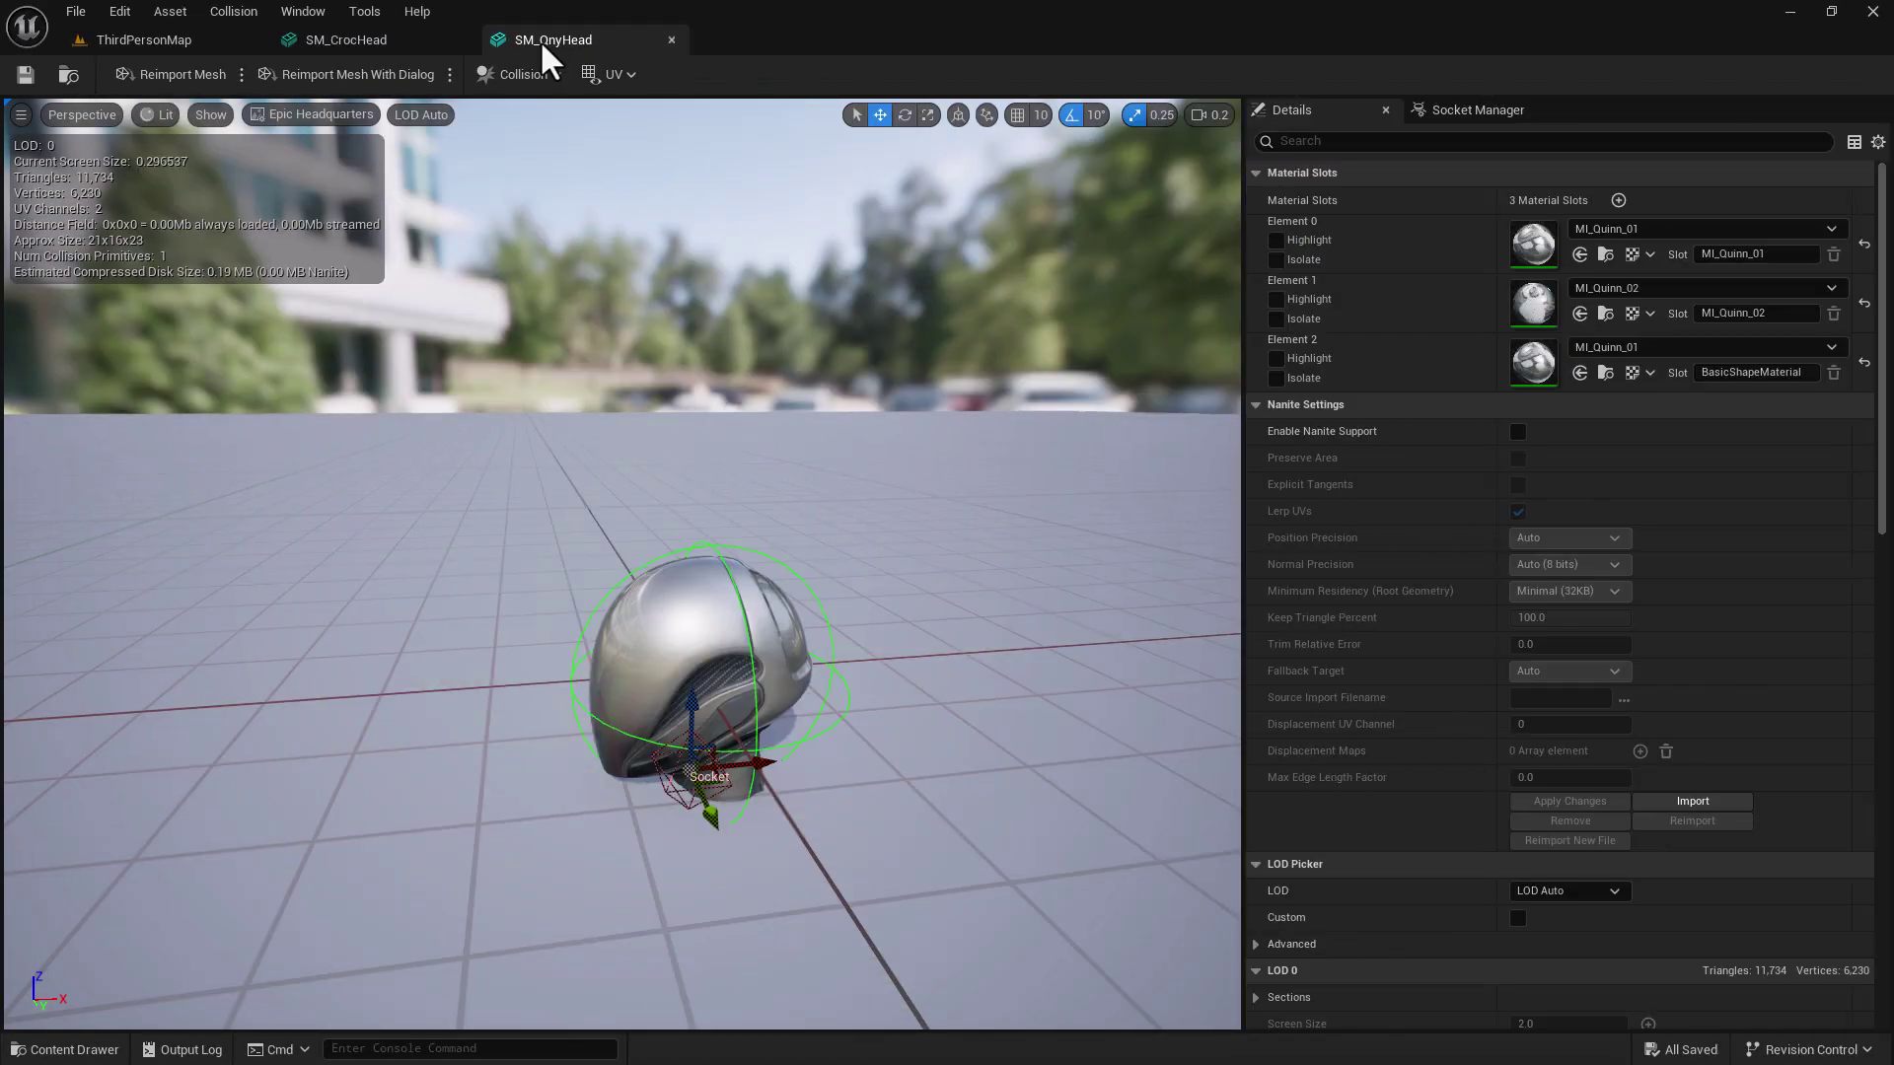
pyautogui.click(461, 39)
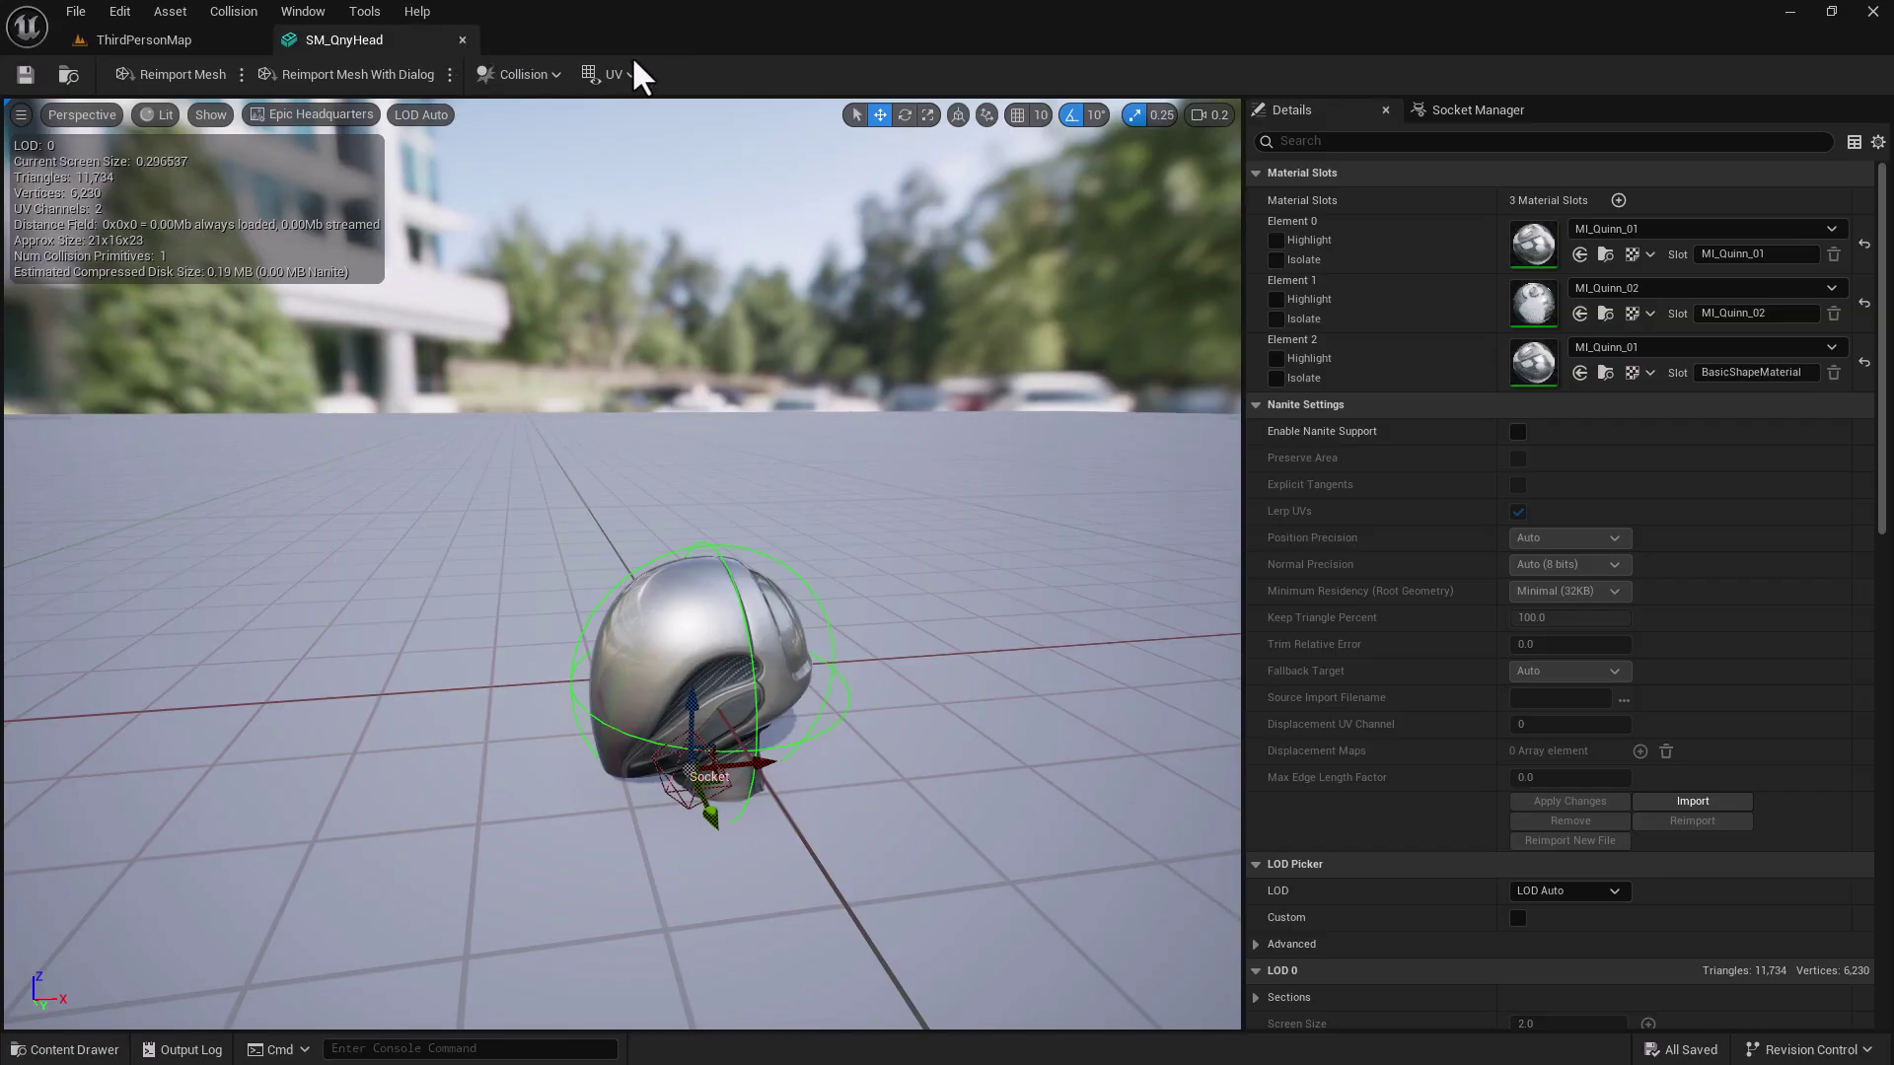
pyautogui.click(460, 39)
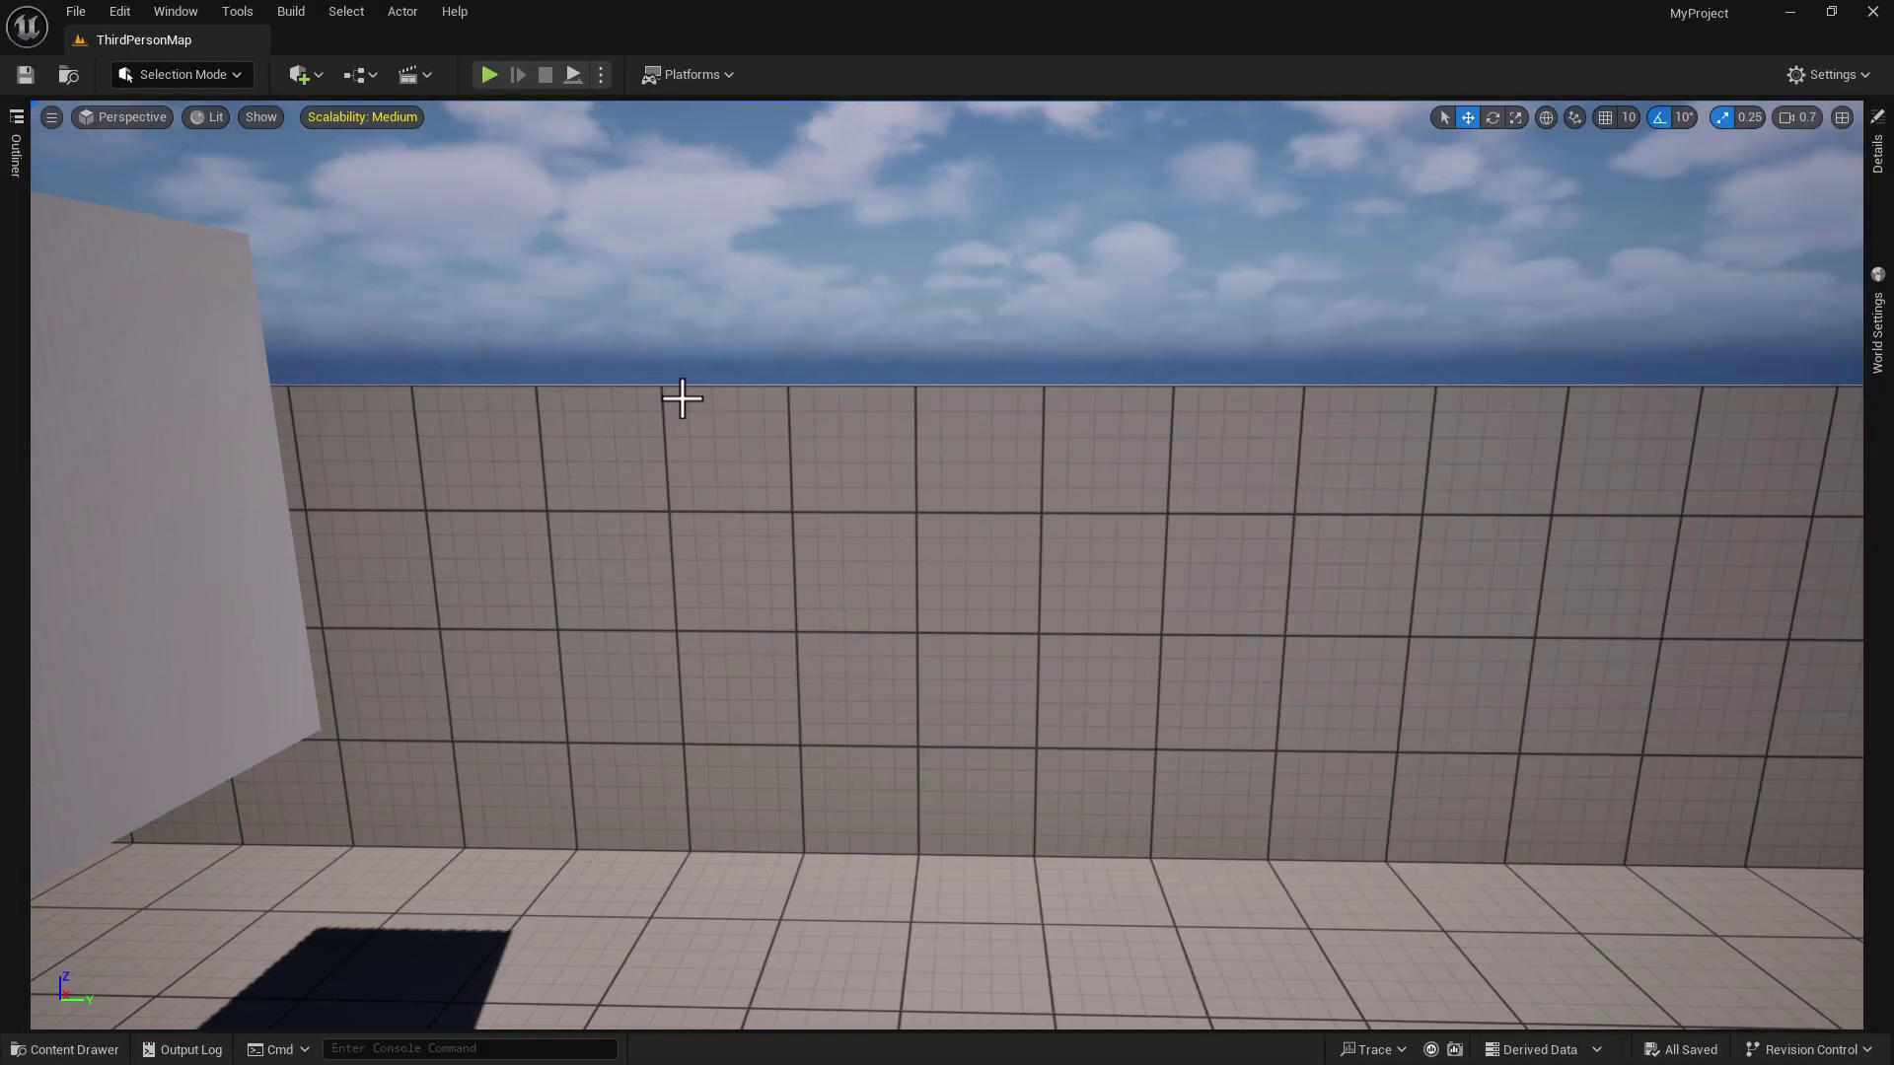
# - Lower the white block in the level toward the floor and shift it along X toward the side wall
pyautogui.moveTo(682, 399); pyautogui.dragTo(759, 395, button='right')
pyautogui.press('w')
pyautogui.press('d')
pyautogui.press('w')
pyautogui.press('s')
pyautogui.press('a')
pyautogui.moveTo(786, 465); pyautogui.dragTo(836, 529, button='right')
pyautogui.press('d')
pyautogui.press('w')
pyautogui.press('s')
pyautogui.press('w')
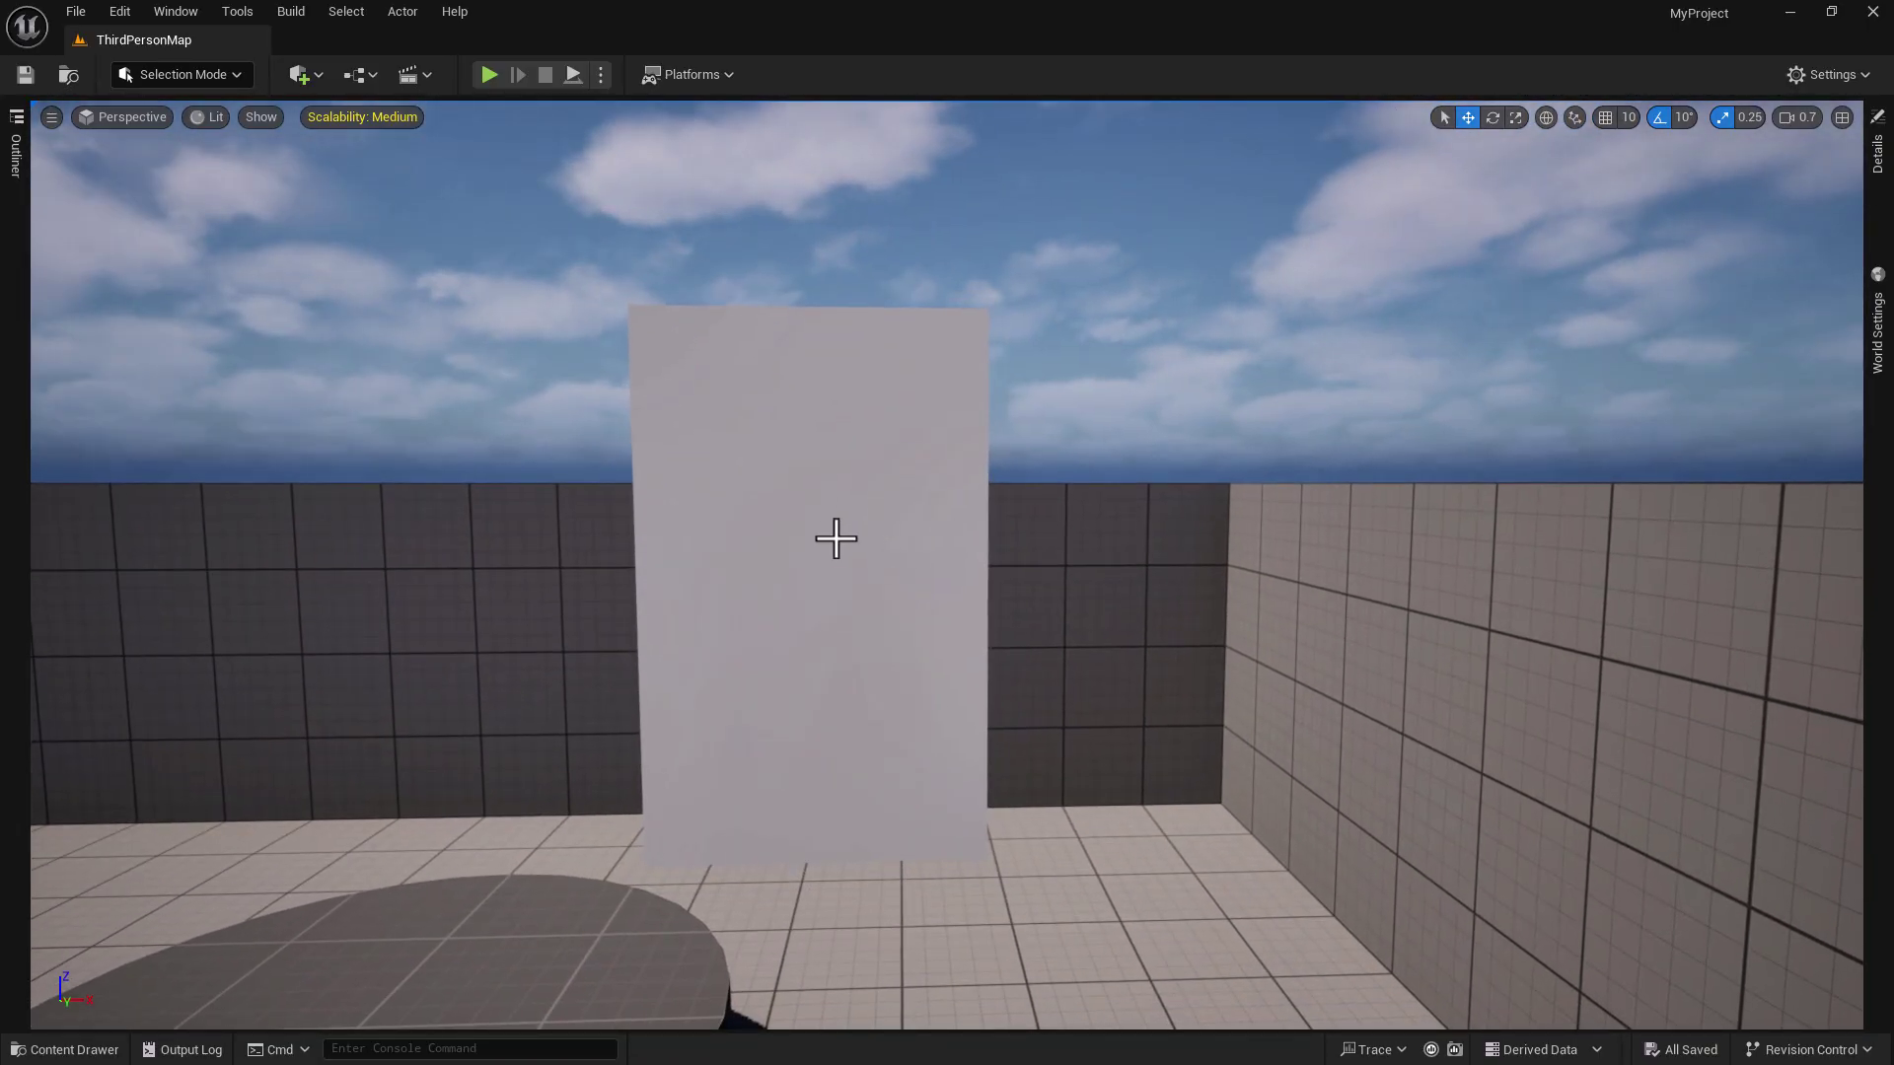
pyautogui.moveTo(825, 508); pyautogui.dragTo(825, 733)
pyautogui.moveTo(882, 797); pyautogui.dragTo(1313, 811)
pyautogui.press('d')
pyautogui.moveTo(1285, 827); pyautogui.dragTo(1262, 834, button='right')
pyautogui.press('s')
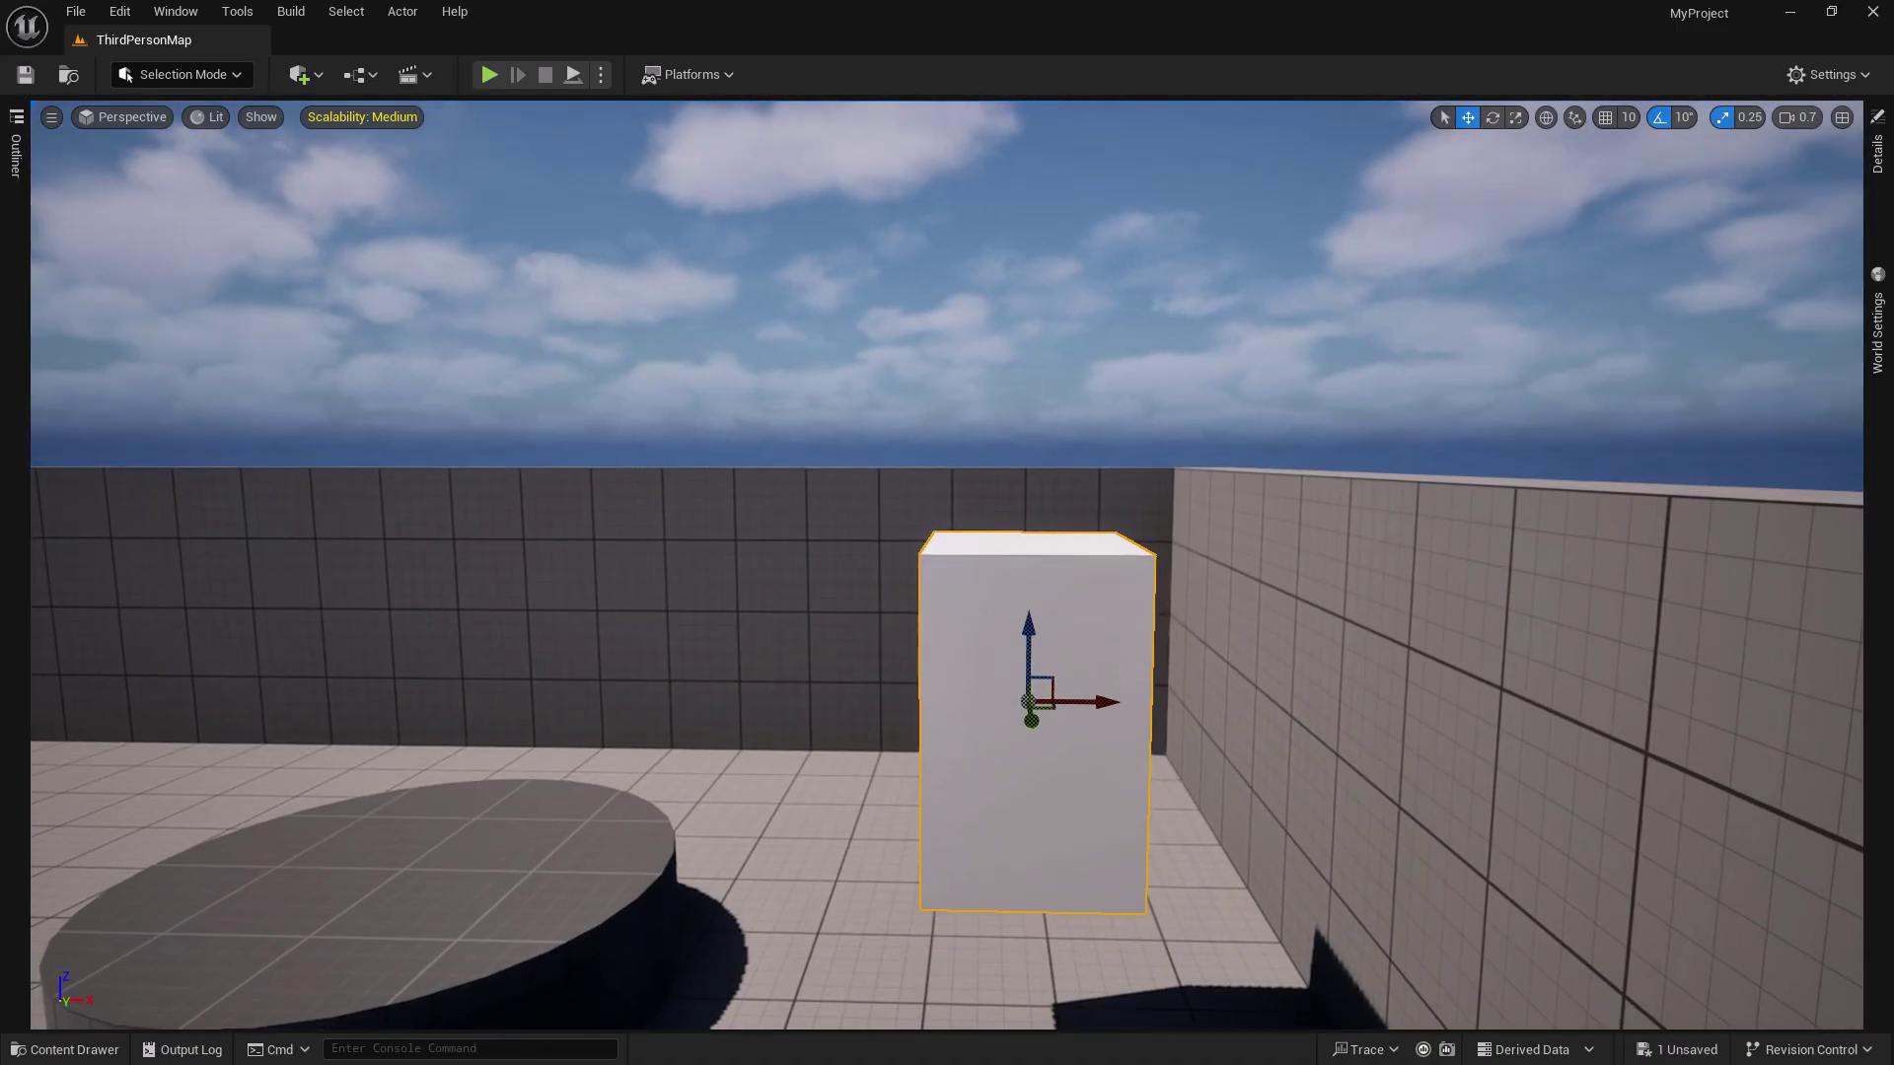
# - Rotate the white block -270 degrees about its vertical axis, turning its figure-shaped cavity along the wall
pyautogui.moveTo(986, 731); pyautogui.dragTo(710, 734)
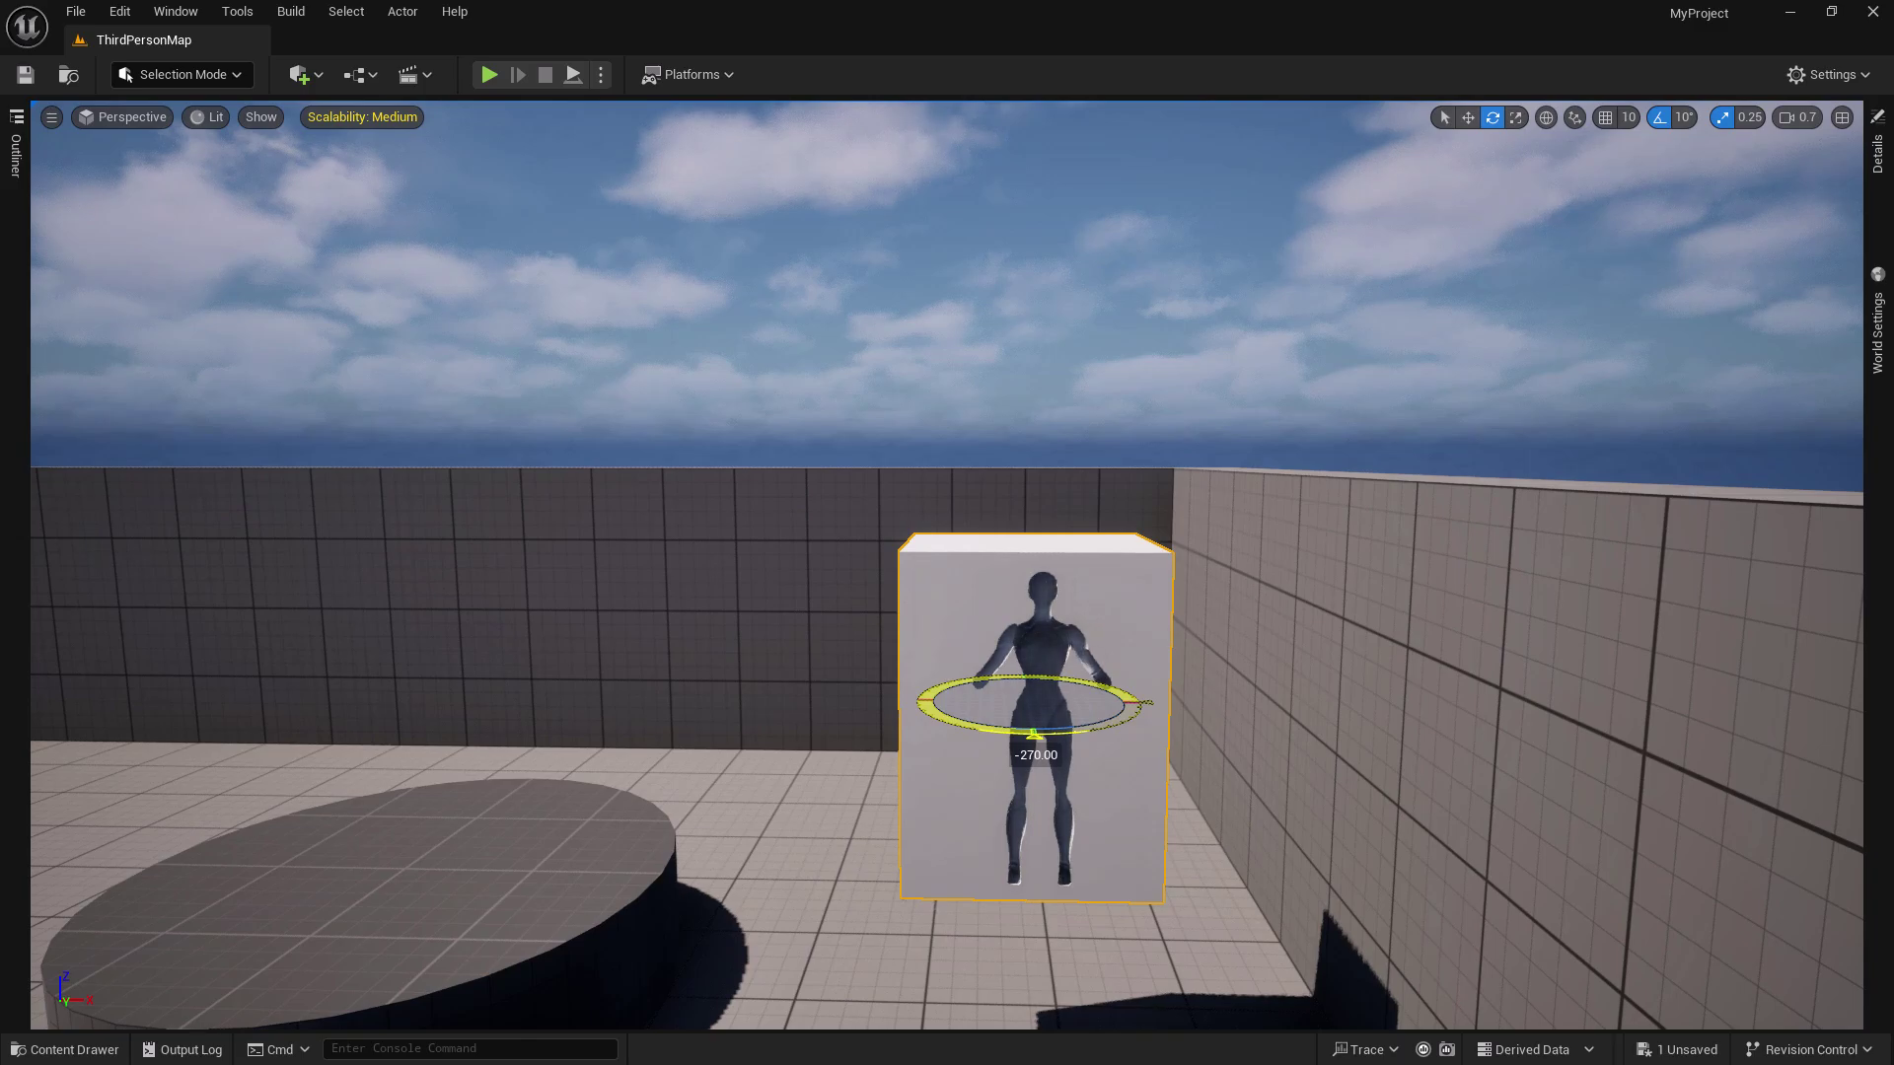
pyautogui.press('w')
pyautogui.moveTo(870, 800); pyautogui.dragTo(899, 805, button='right')
pyautogui.press('e')
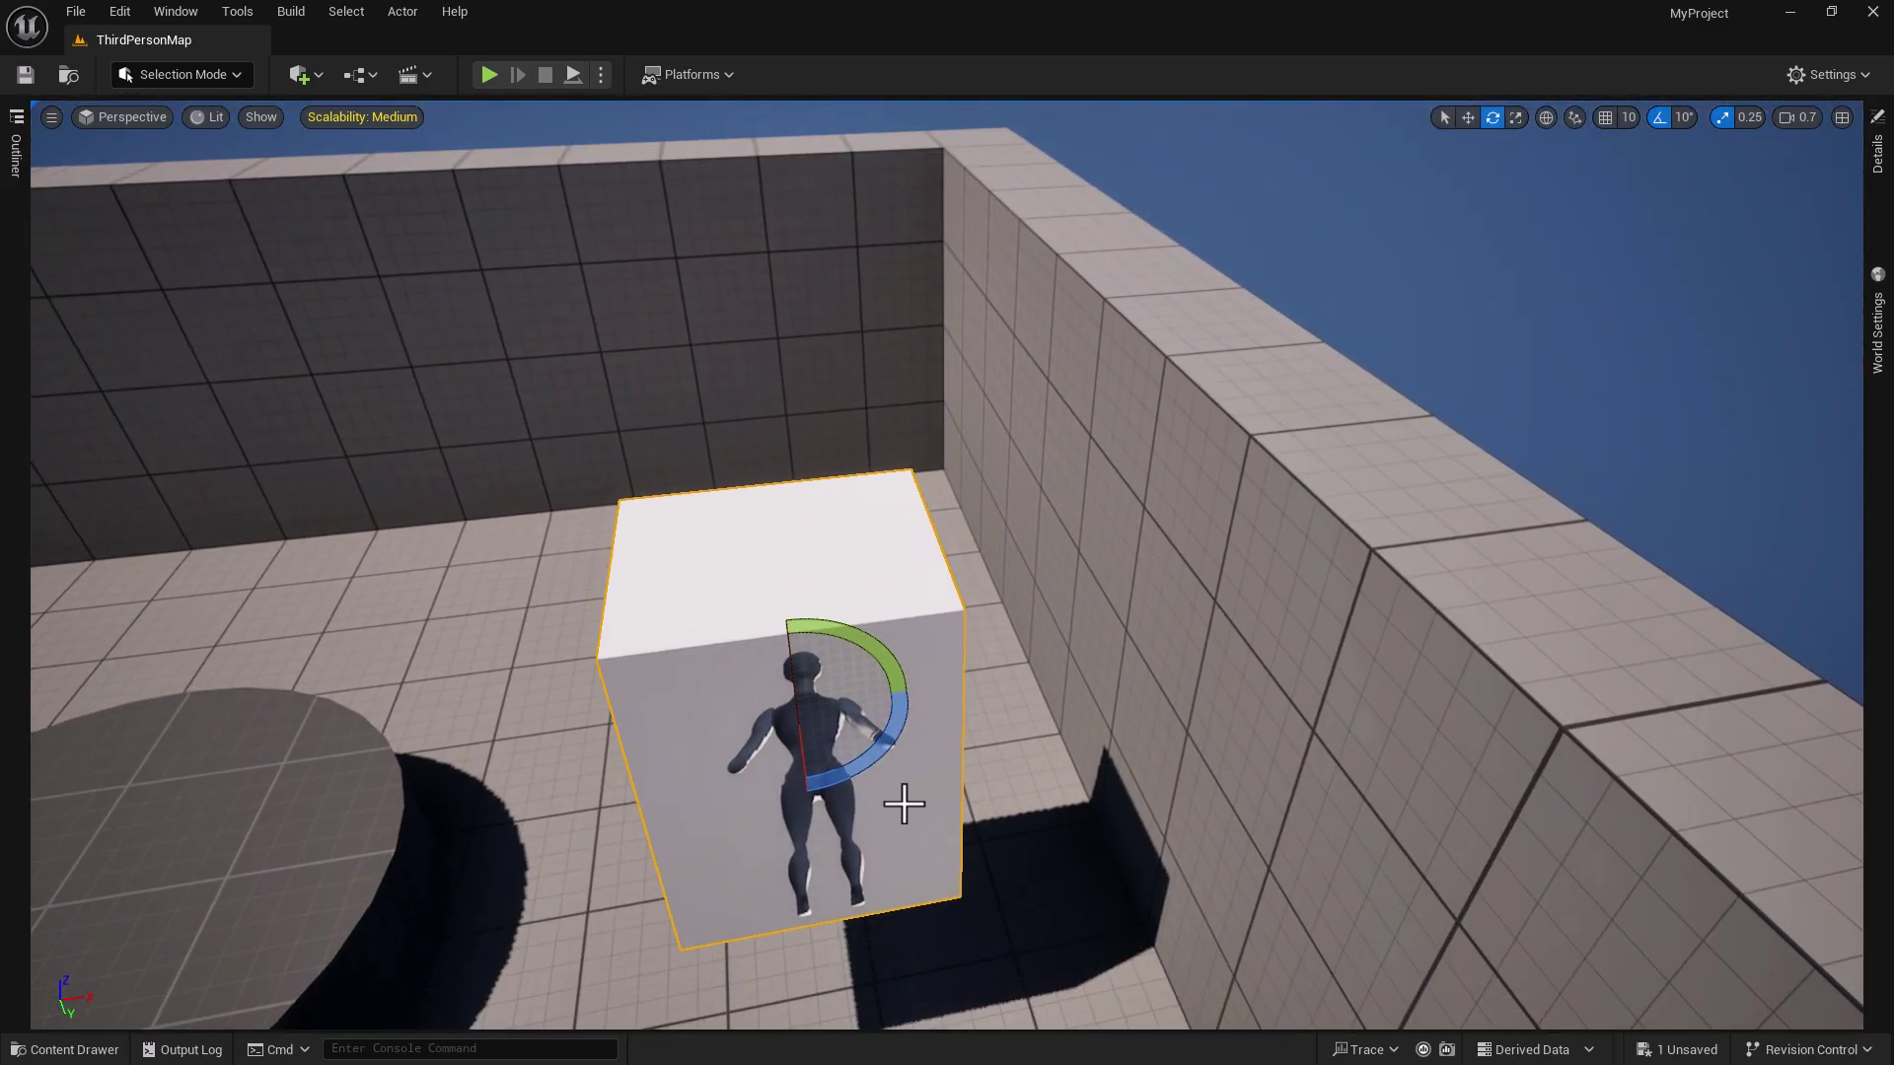
# - Move the rotated block along X until it passes through the side wall
pyautogui.moveTo(868, 697); pyautogui.dragTo(700, 724)
pyautogui.moveTo(904, 727); pyautogui.dragTo(305, 710, button='right')
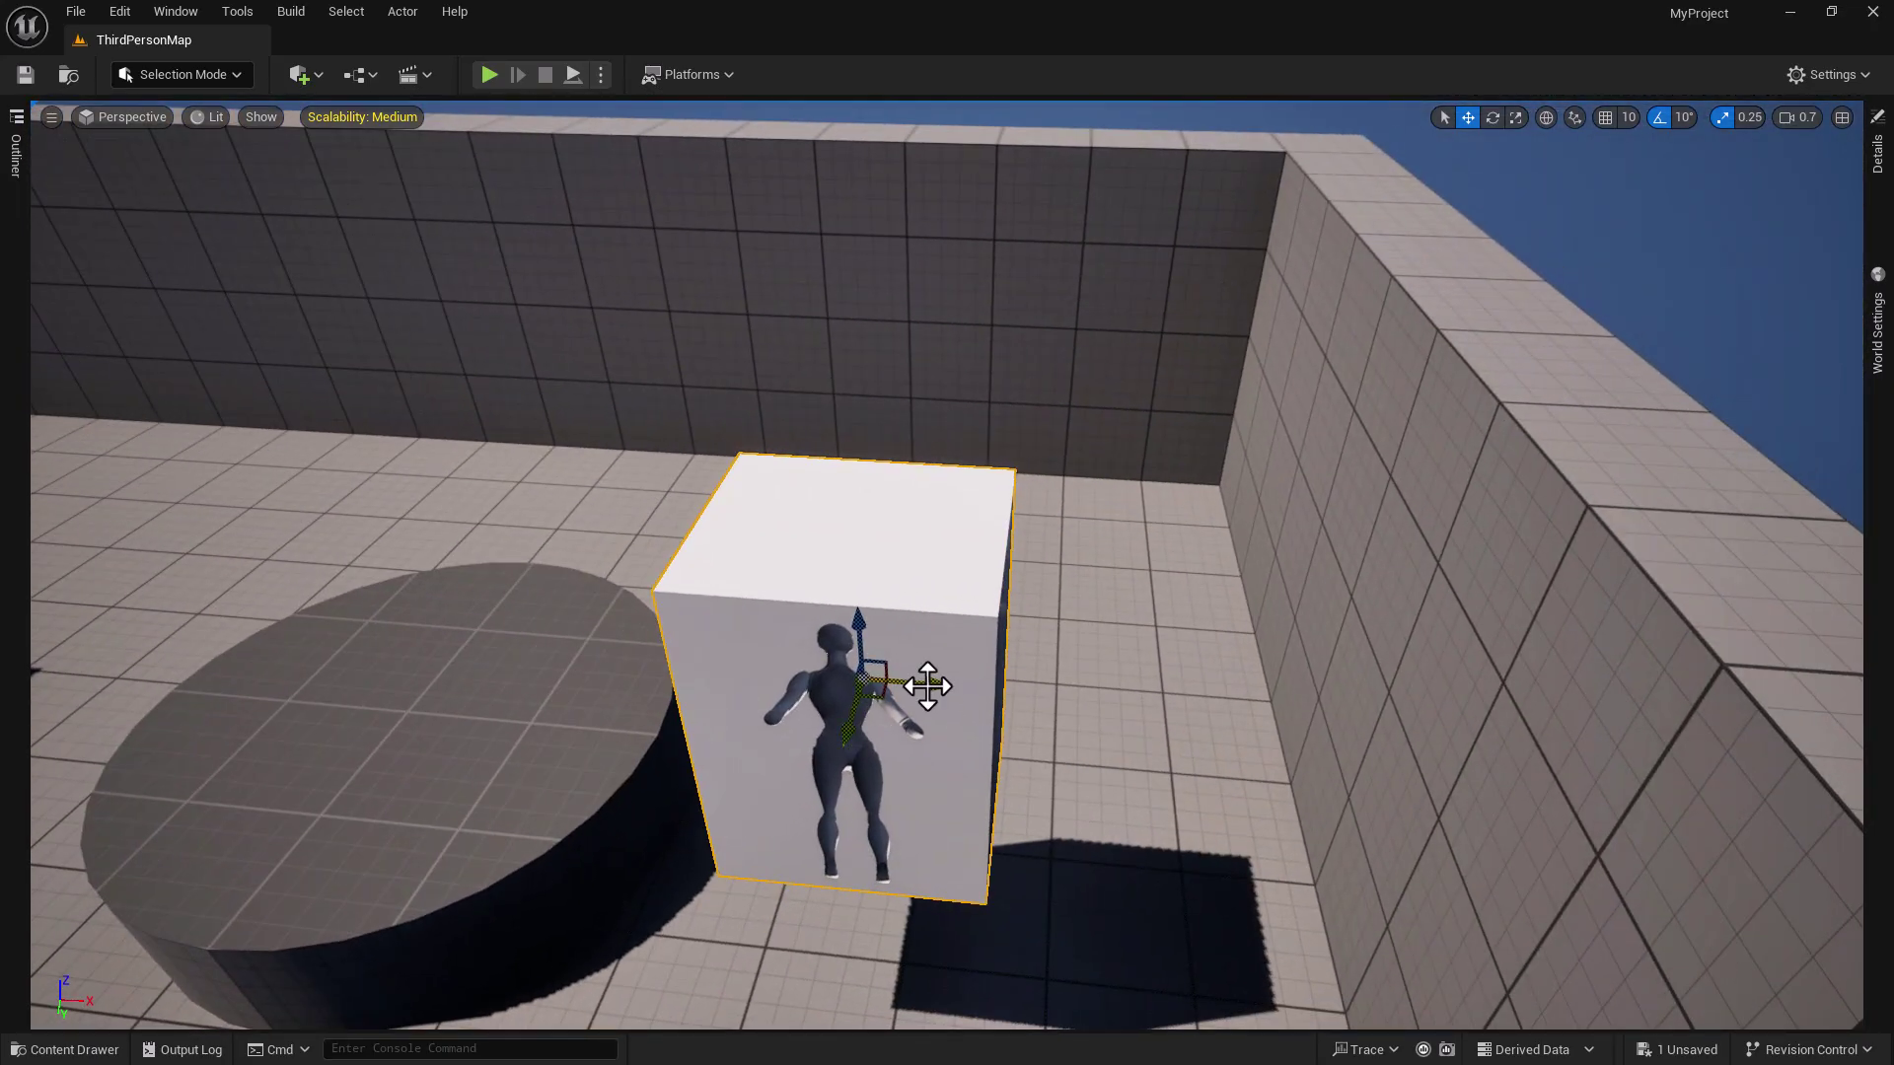
pyautogui.moveTo(927, 687); pyautogui.dragTo(1683, 693)
pyautogui.moveTo(1555, 735); pyautogui.dragTo(1481, 830, button='right')
pyautogui.press('d')
pyautogui.press('a')
pyautogui.press('s')
pyautogui.moveTo(1121, 706); pyautogui.dragTo(1121, 706, button='right')
# - Scale the floor along X so it extends well beyond the side wall, and save the level
pyautogui.click(672, 685)
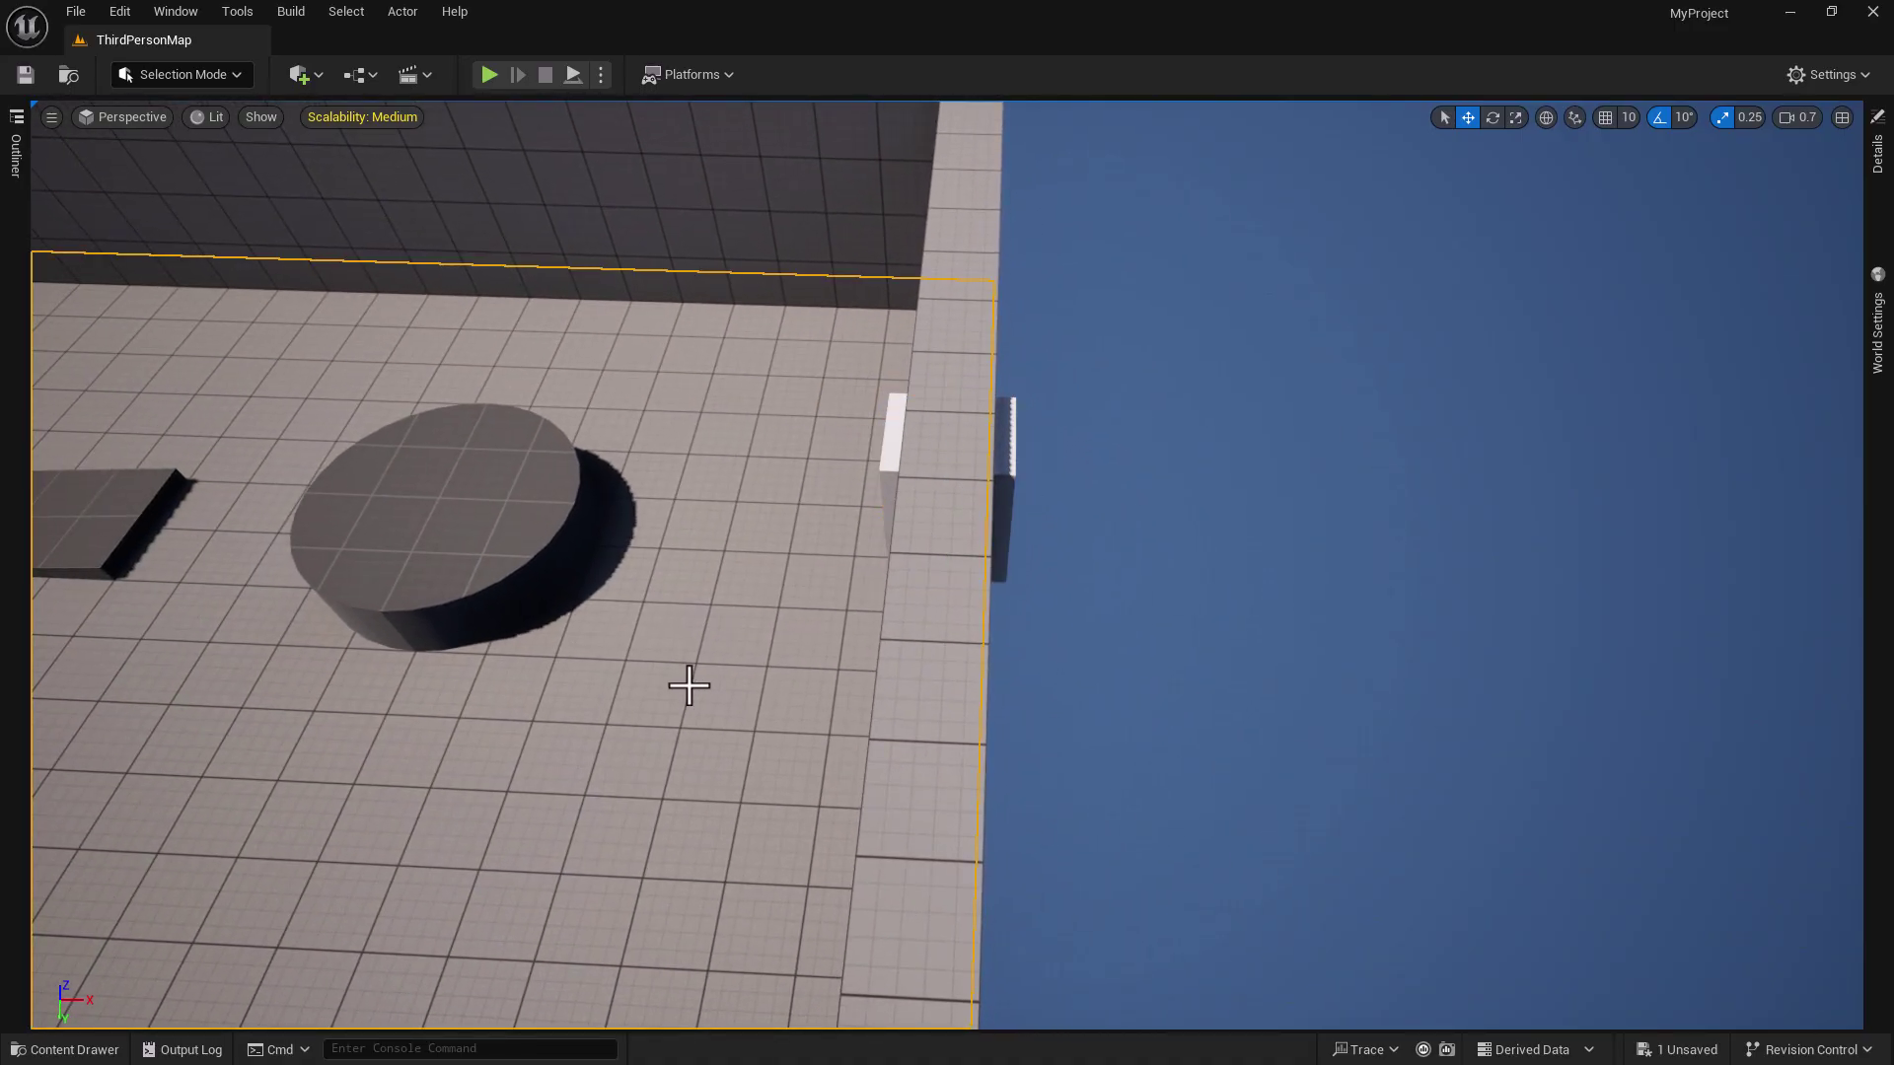
pyautogui.press('s')
pyautogui.moveTo(690, 686); pyautogui.dragTo(379, 498, button='right')
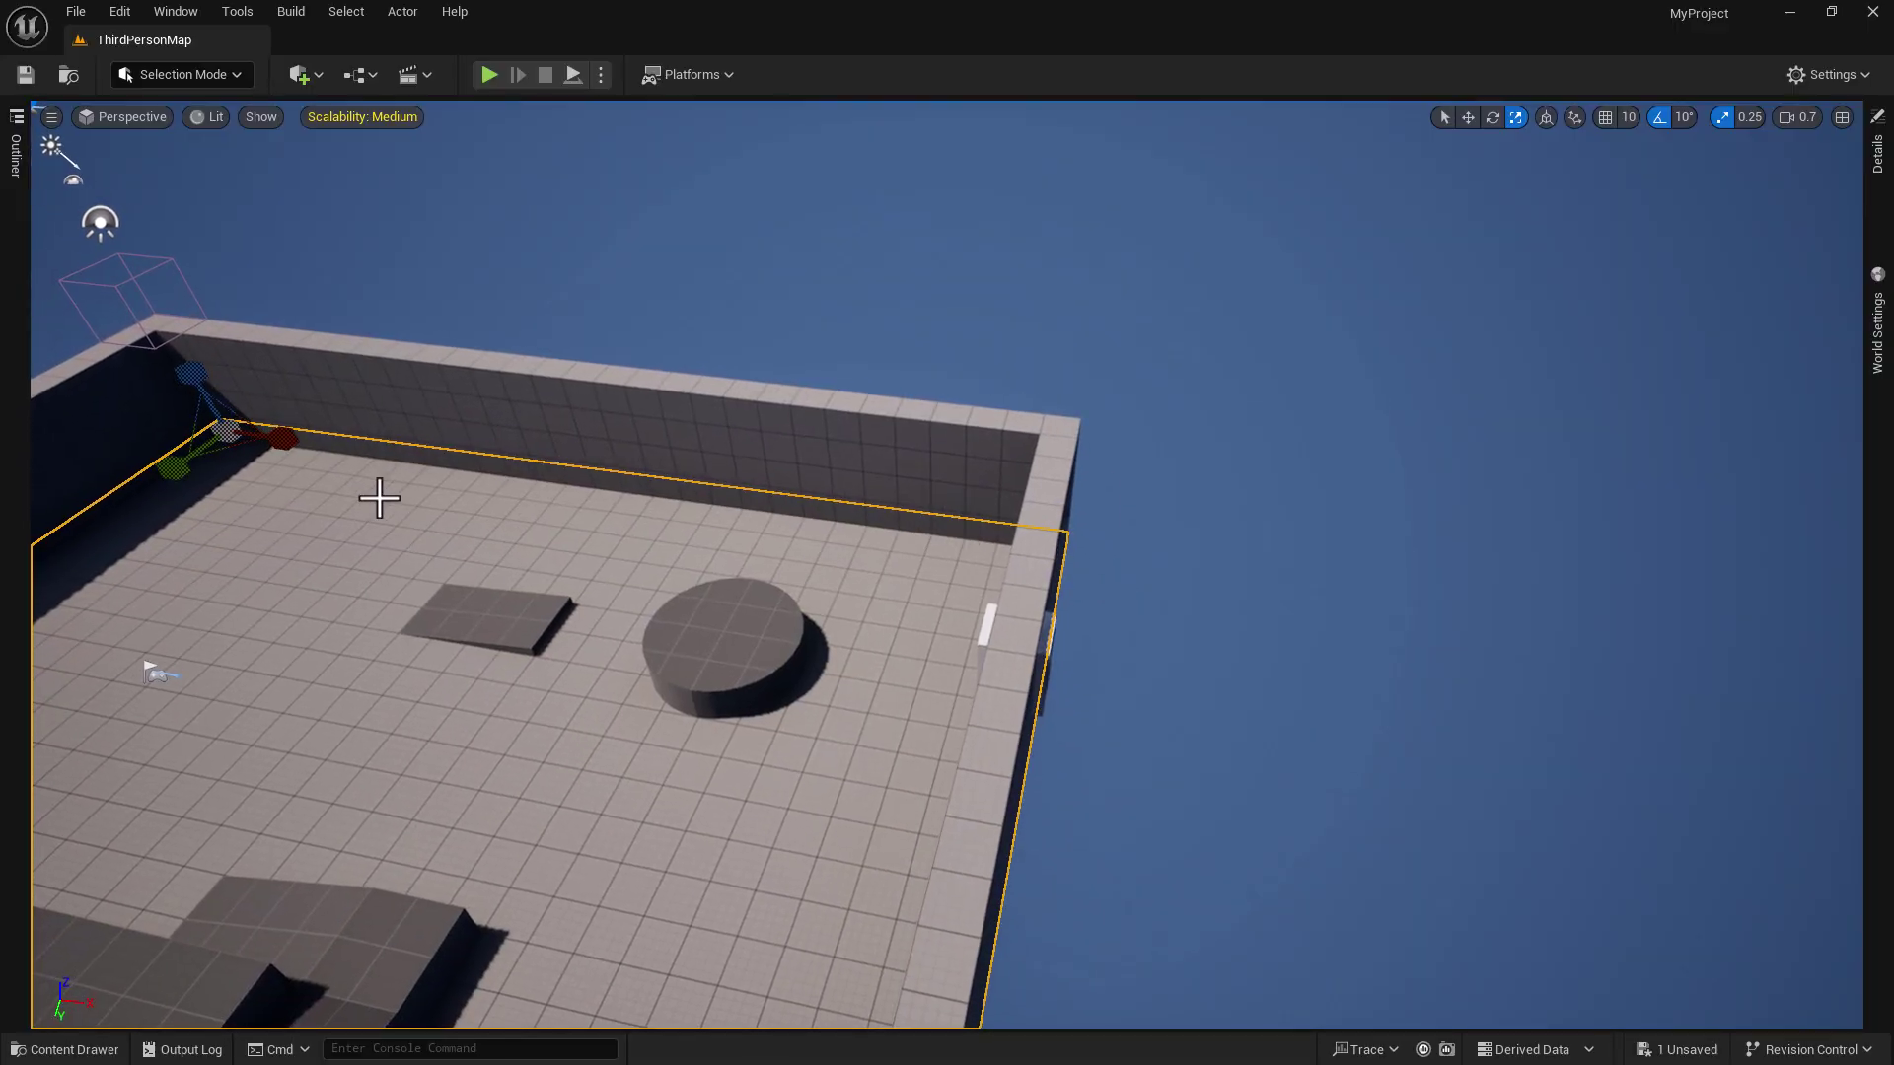
pyautogui.moveTo(292, 439); pyautogui.dragTo(513, 462)
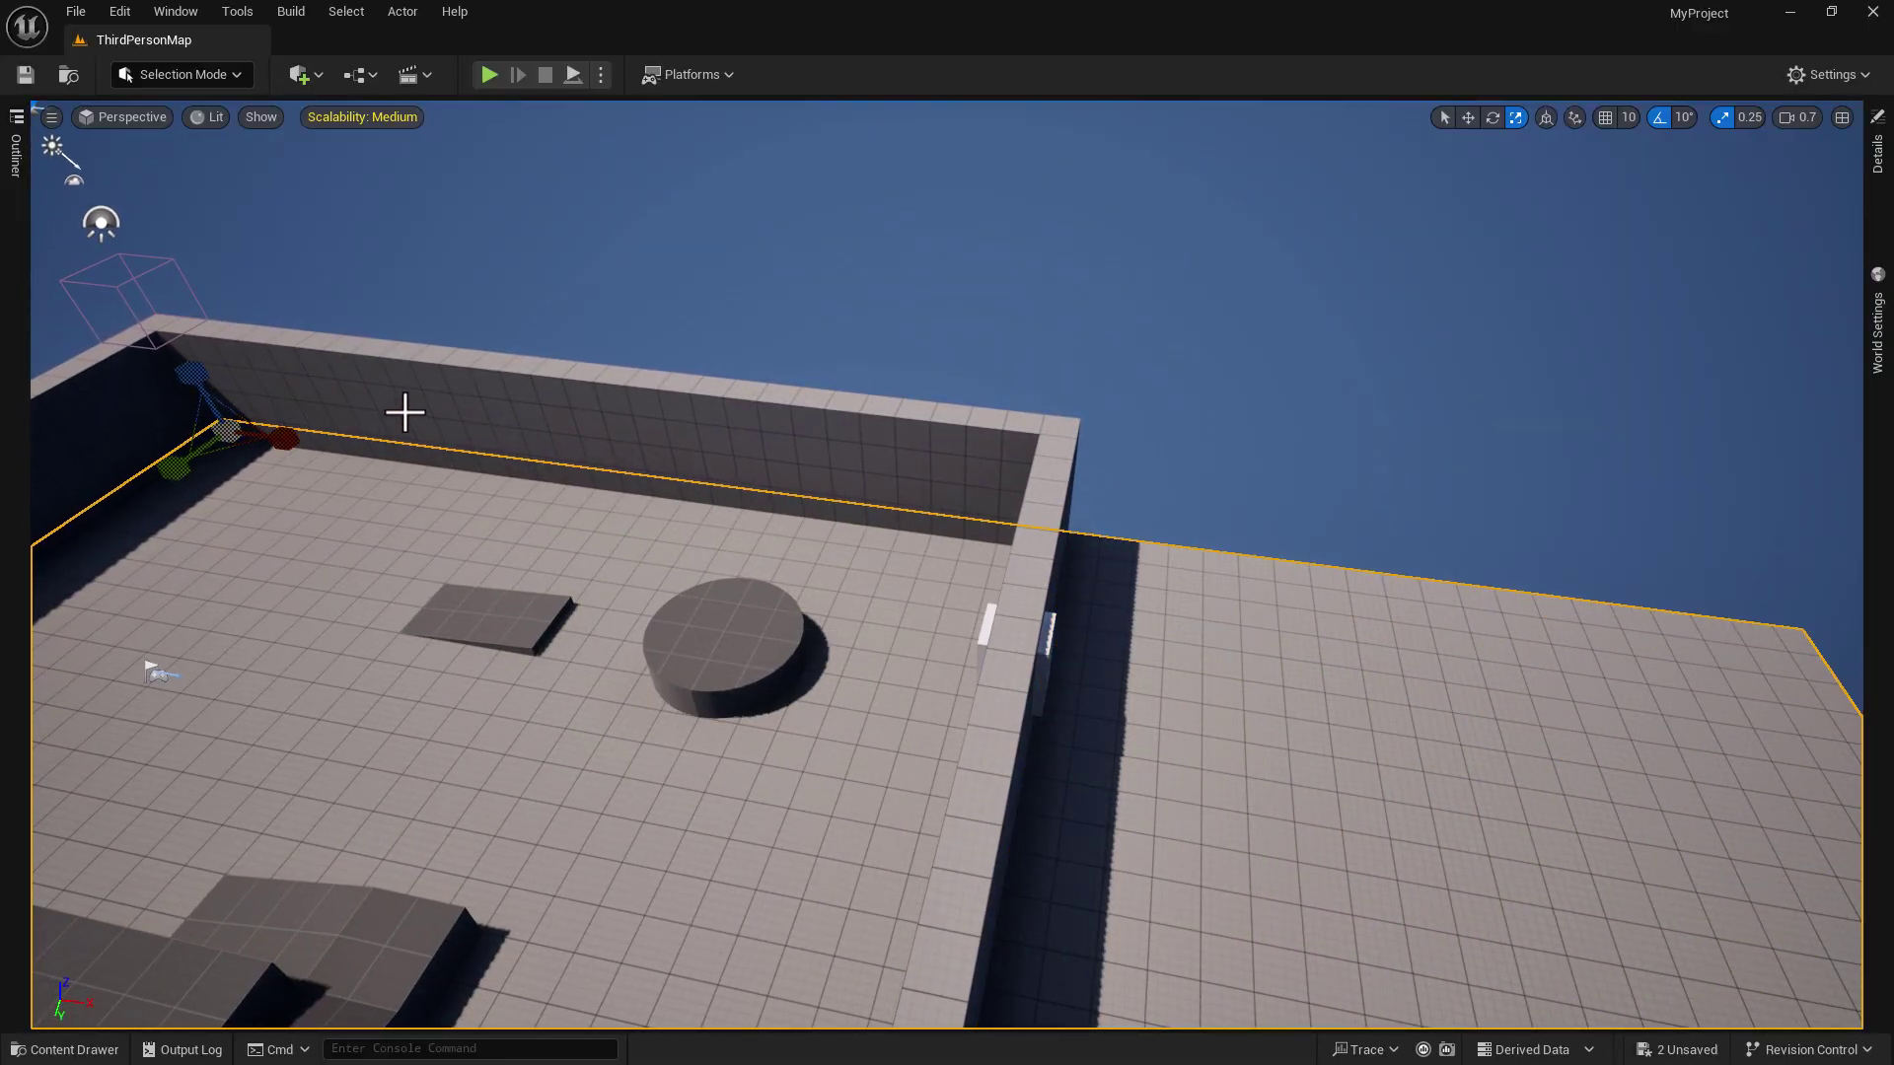
pyautogui.click(25, 74)
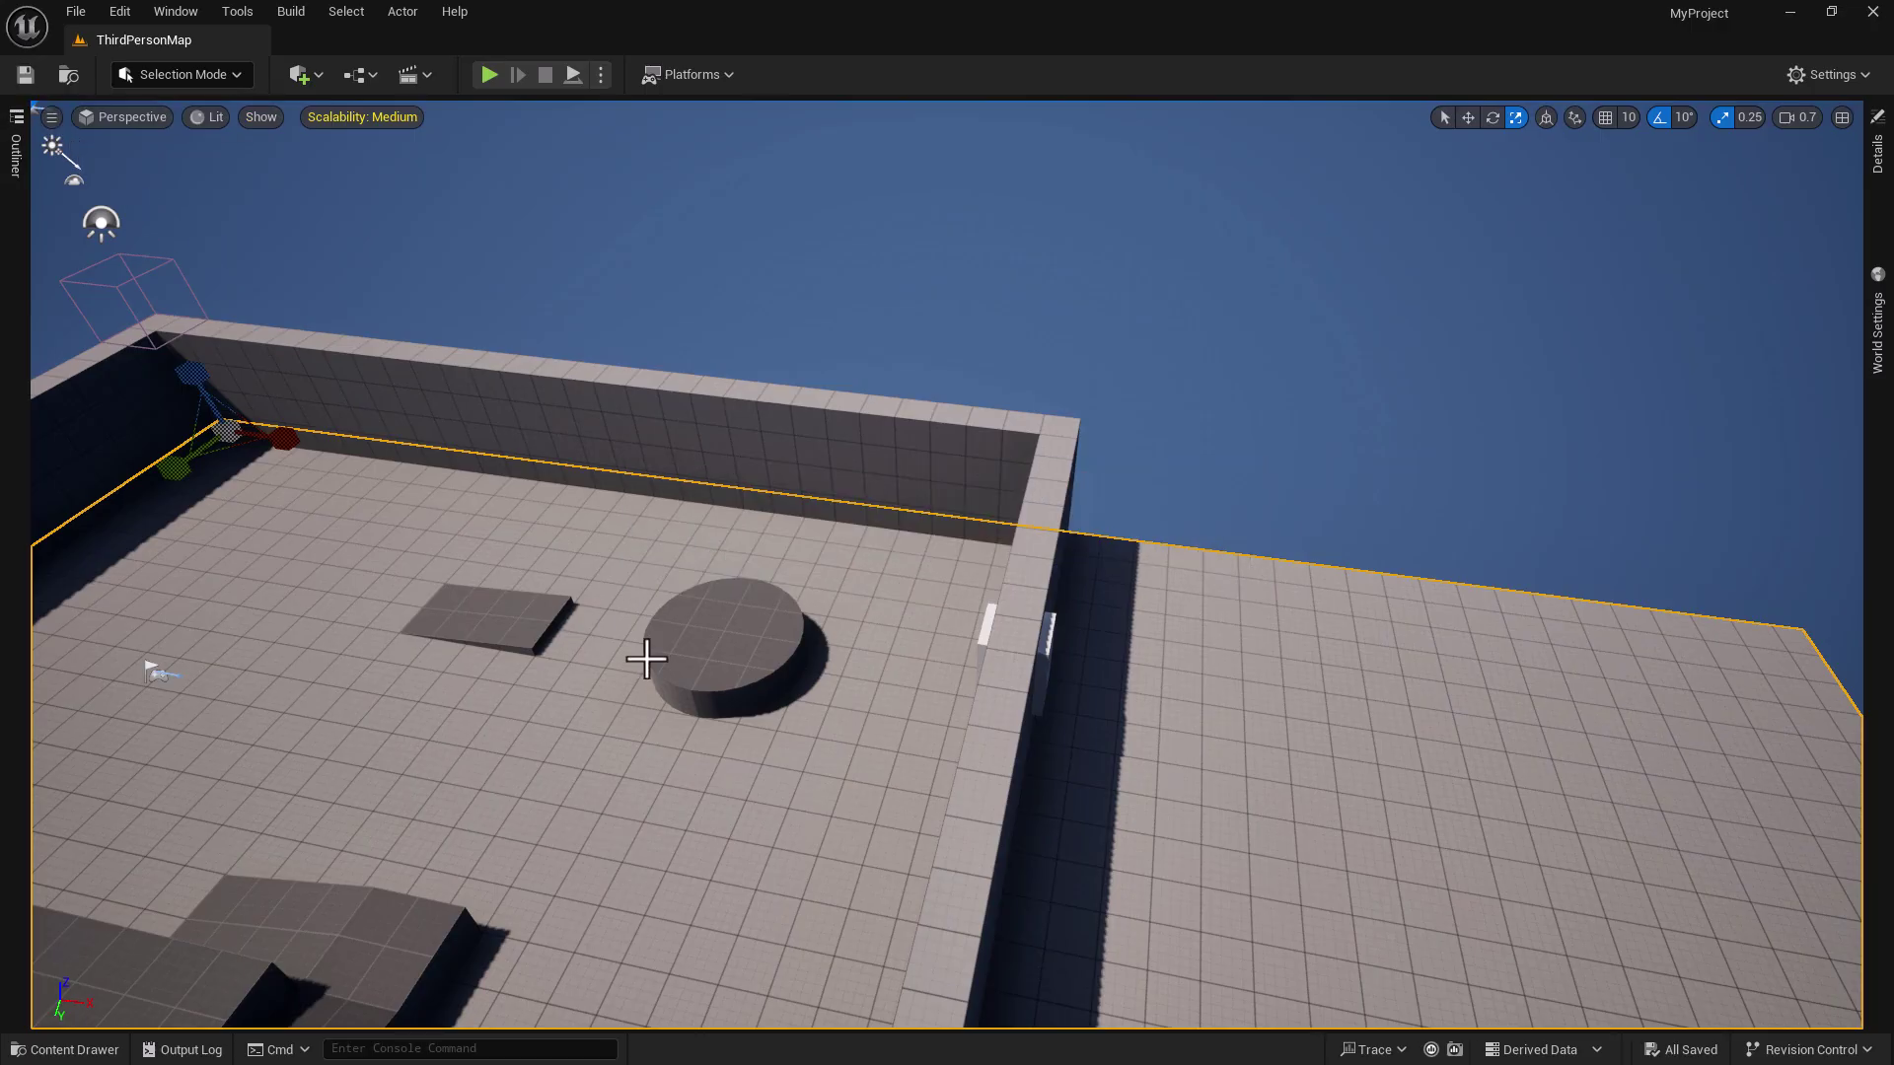
# - Lower the white block slightly within the wall and check its placement from outside
pyautogui.moveTo(1128, 708); pyautogui.dragTo(794, 656, button='right')
pyautogui.press('d')
pyautogui.press('w')
pyautogui.press('d')
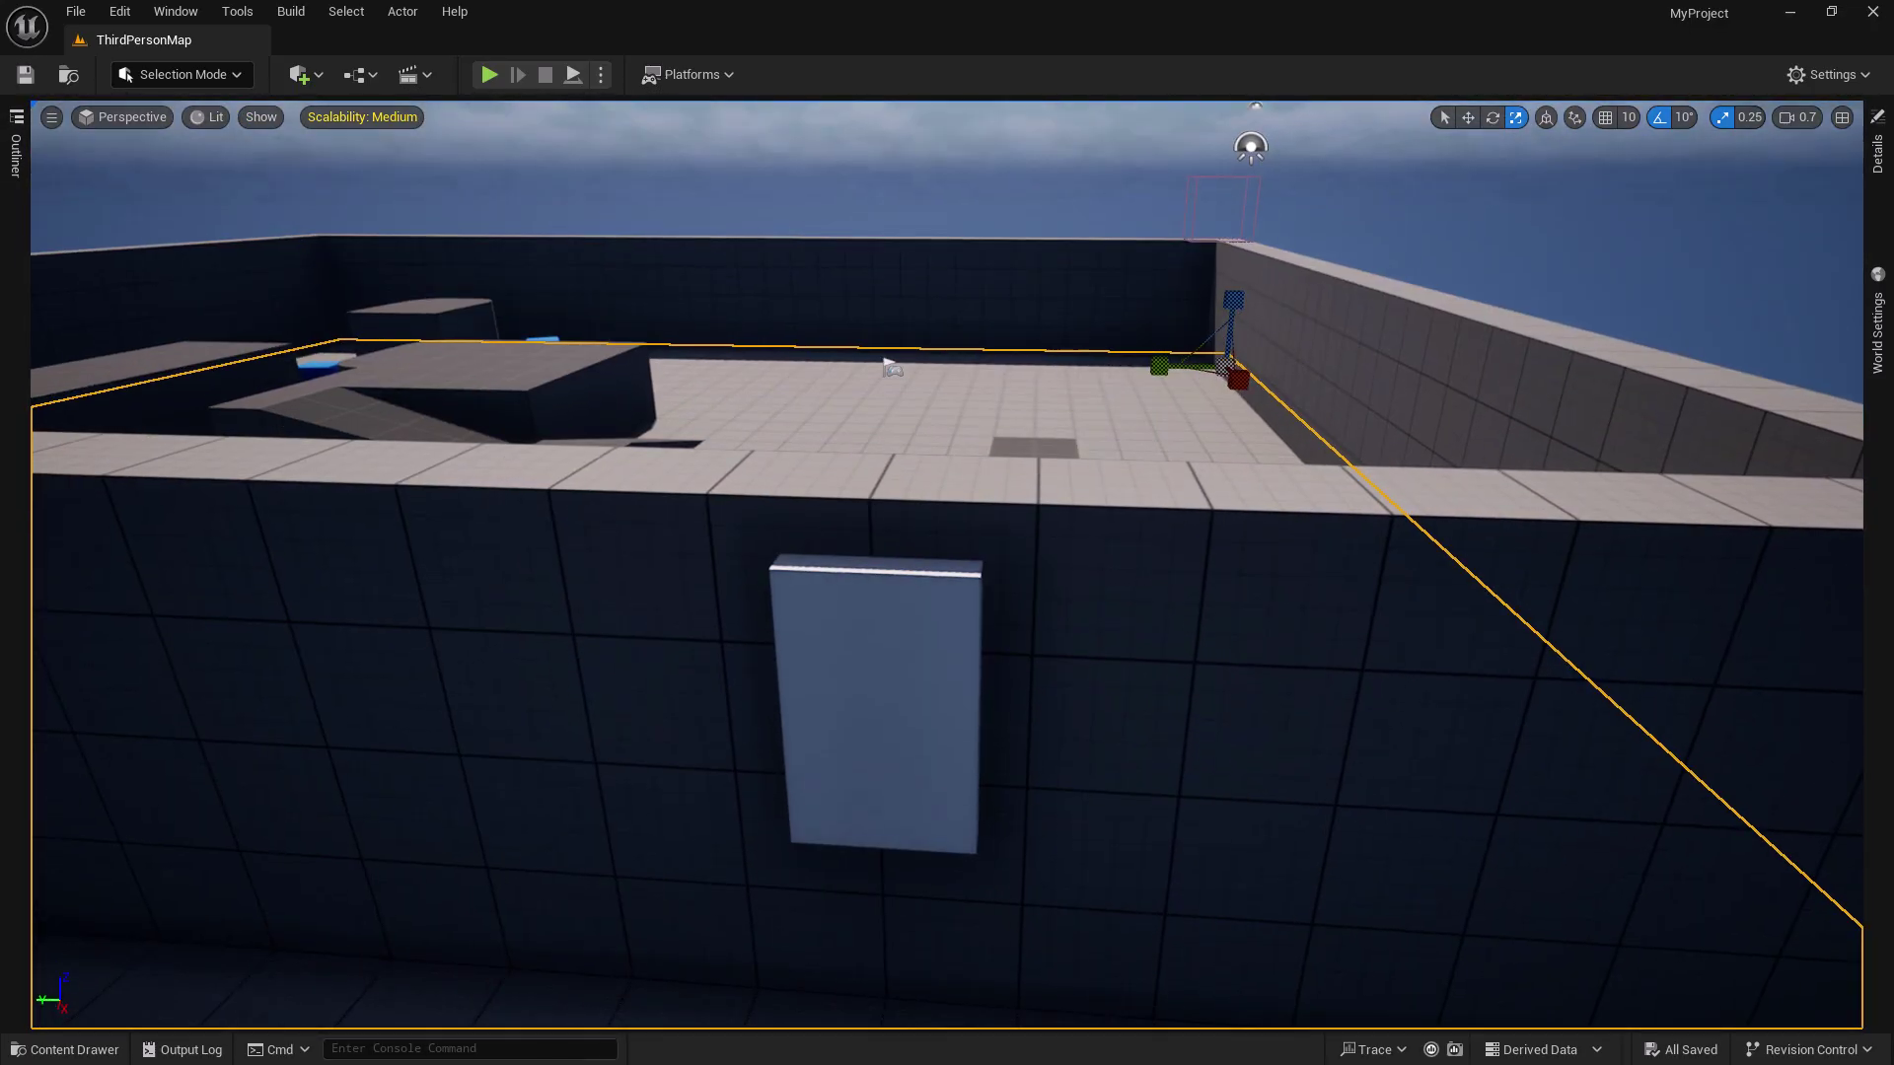
pyautogui.click(900, 665)
pyautogui.moveTo(892, 604); pyautogui.dragTo(892, 624)
pyautogui.press('e')
pyautogui.moveTo(892, 624); pyautogui.dragTo(508, 883, button='right')
pyautogui.press('d')
pyautogui.moveTo(789, 789); pyautogui.dragTo(1208, 370, button='right')
pyautogui.press('a')
pyautogui.press('q')
pyautogui.moveTo(788, 680); pyautogui.dragTo(707, 680, button='right')
pyautogui.press('s')
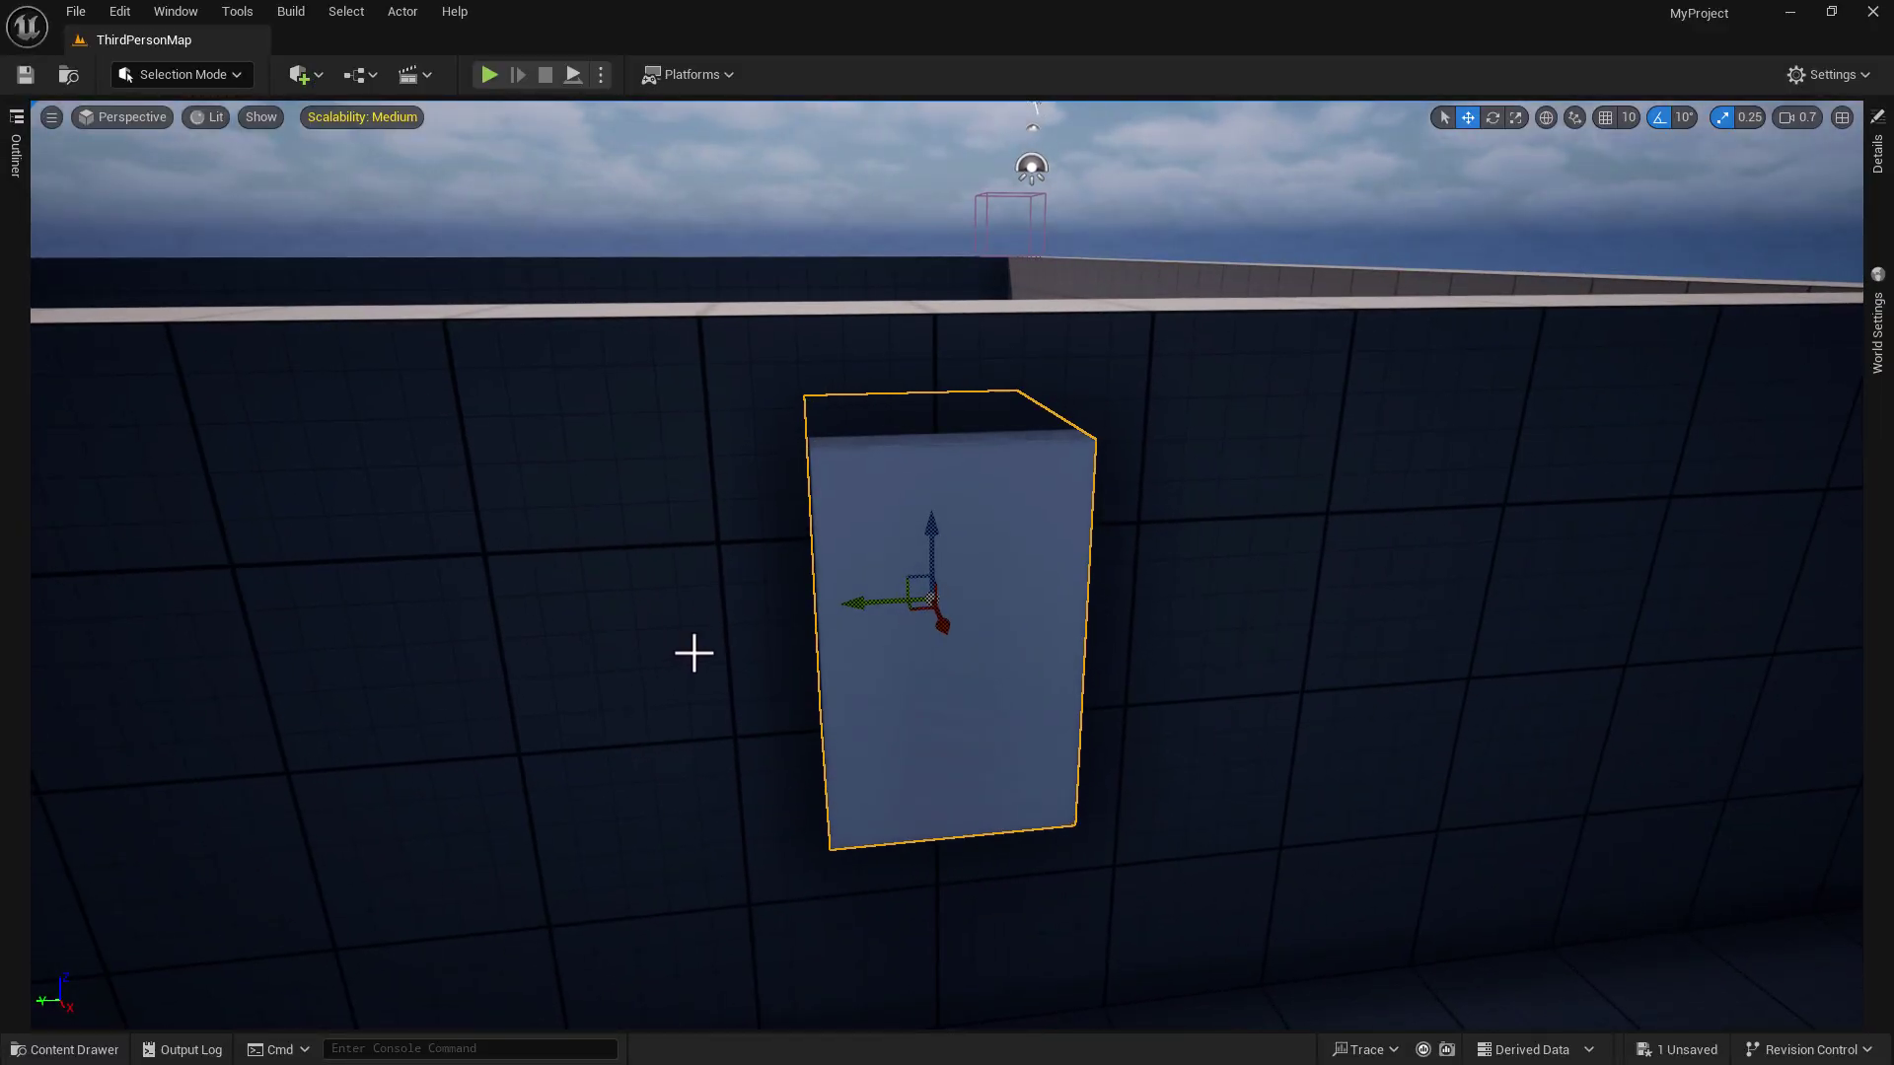
# - In Modeling mode, subtract the white block from the wall with a Boolean using Difference A - B
pyautogui.click(192, 75)
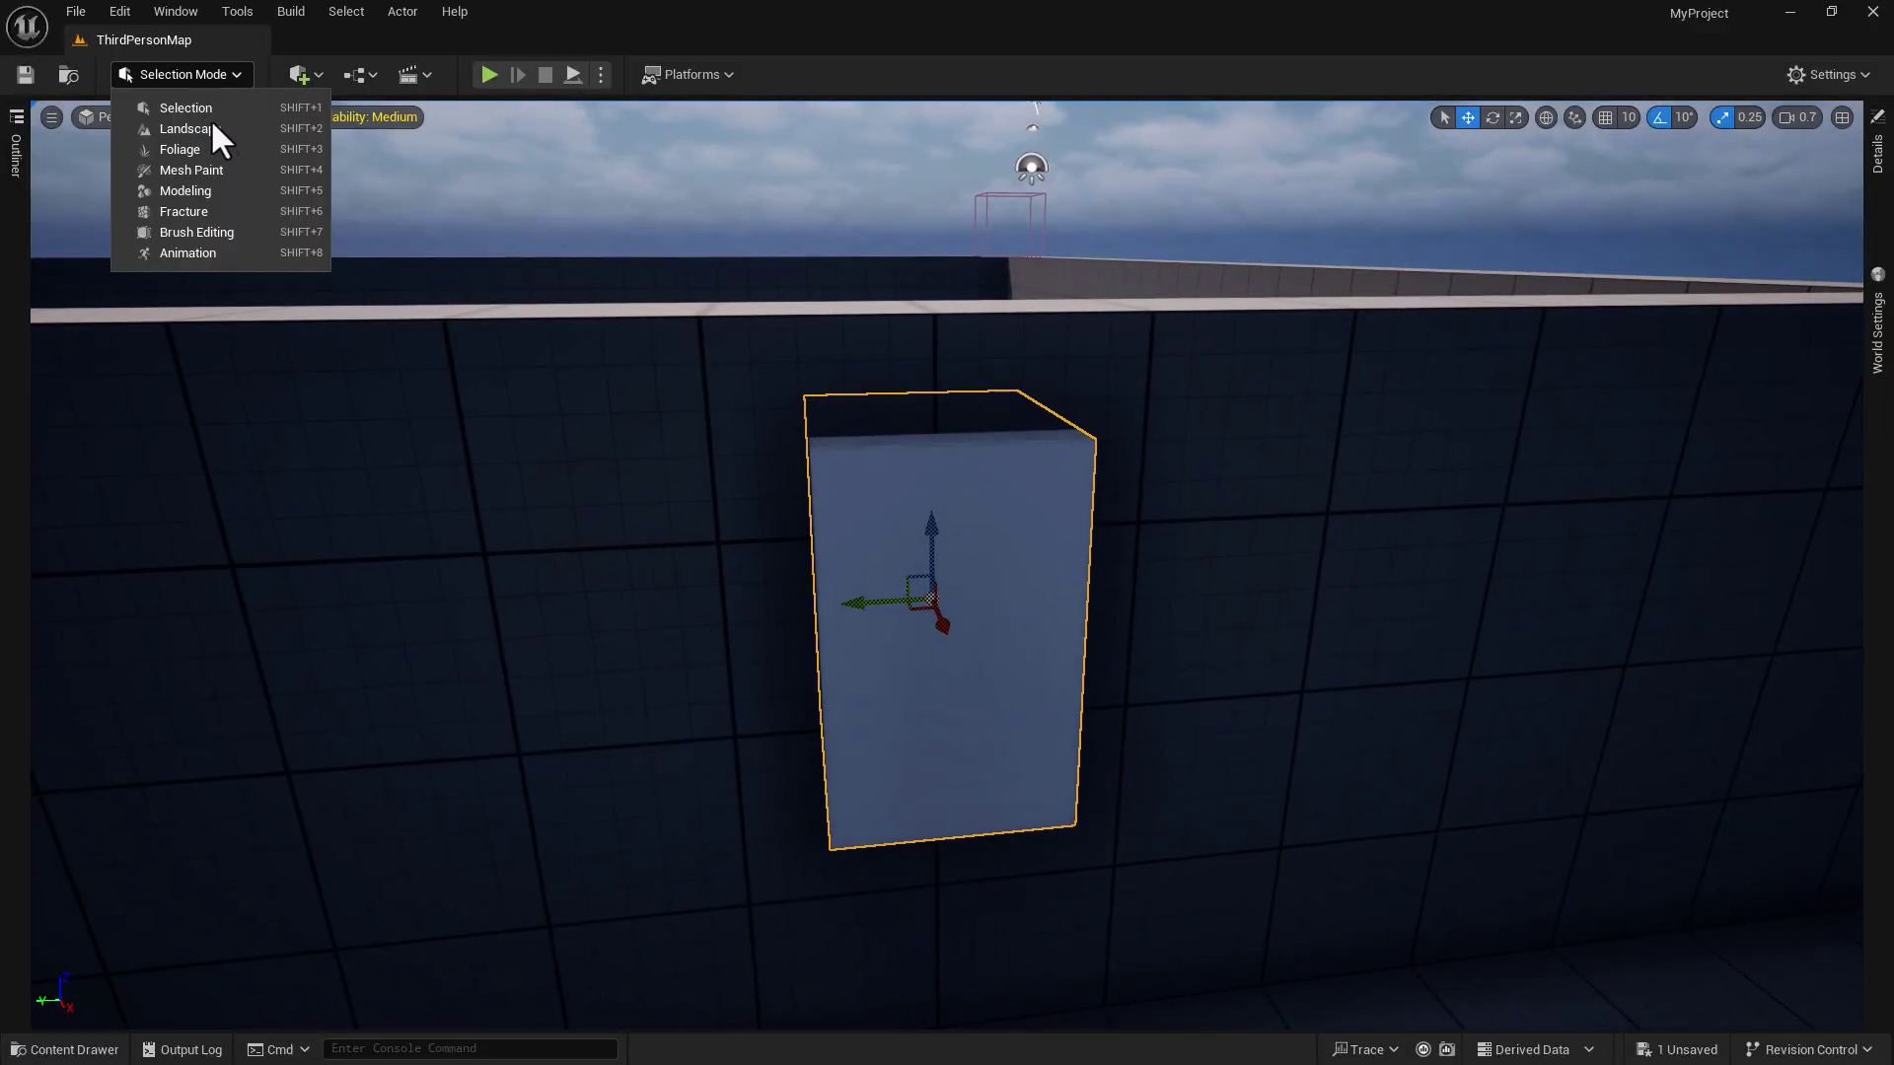
pyautogui.click(225, 191)
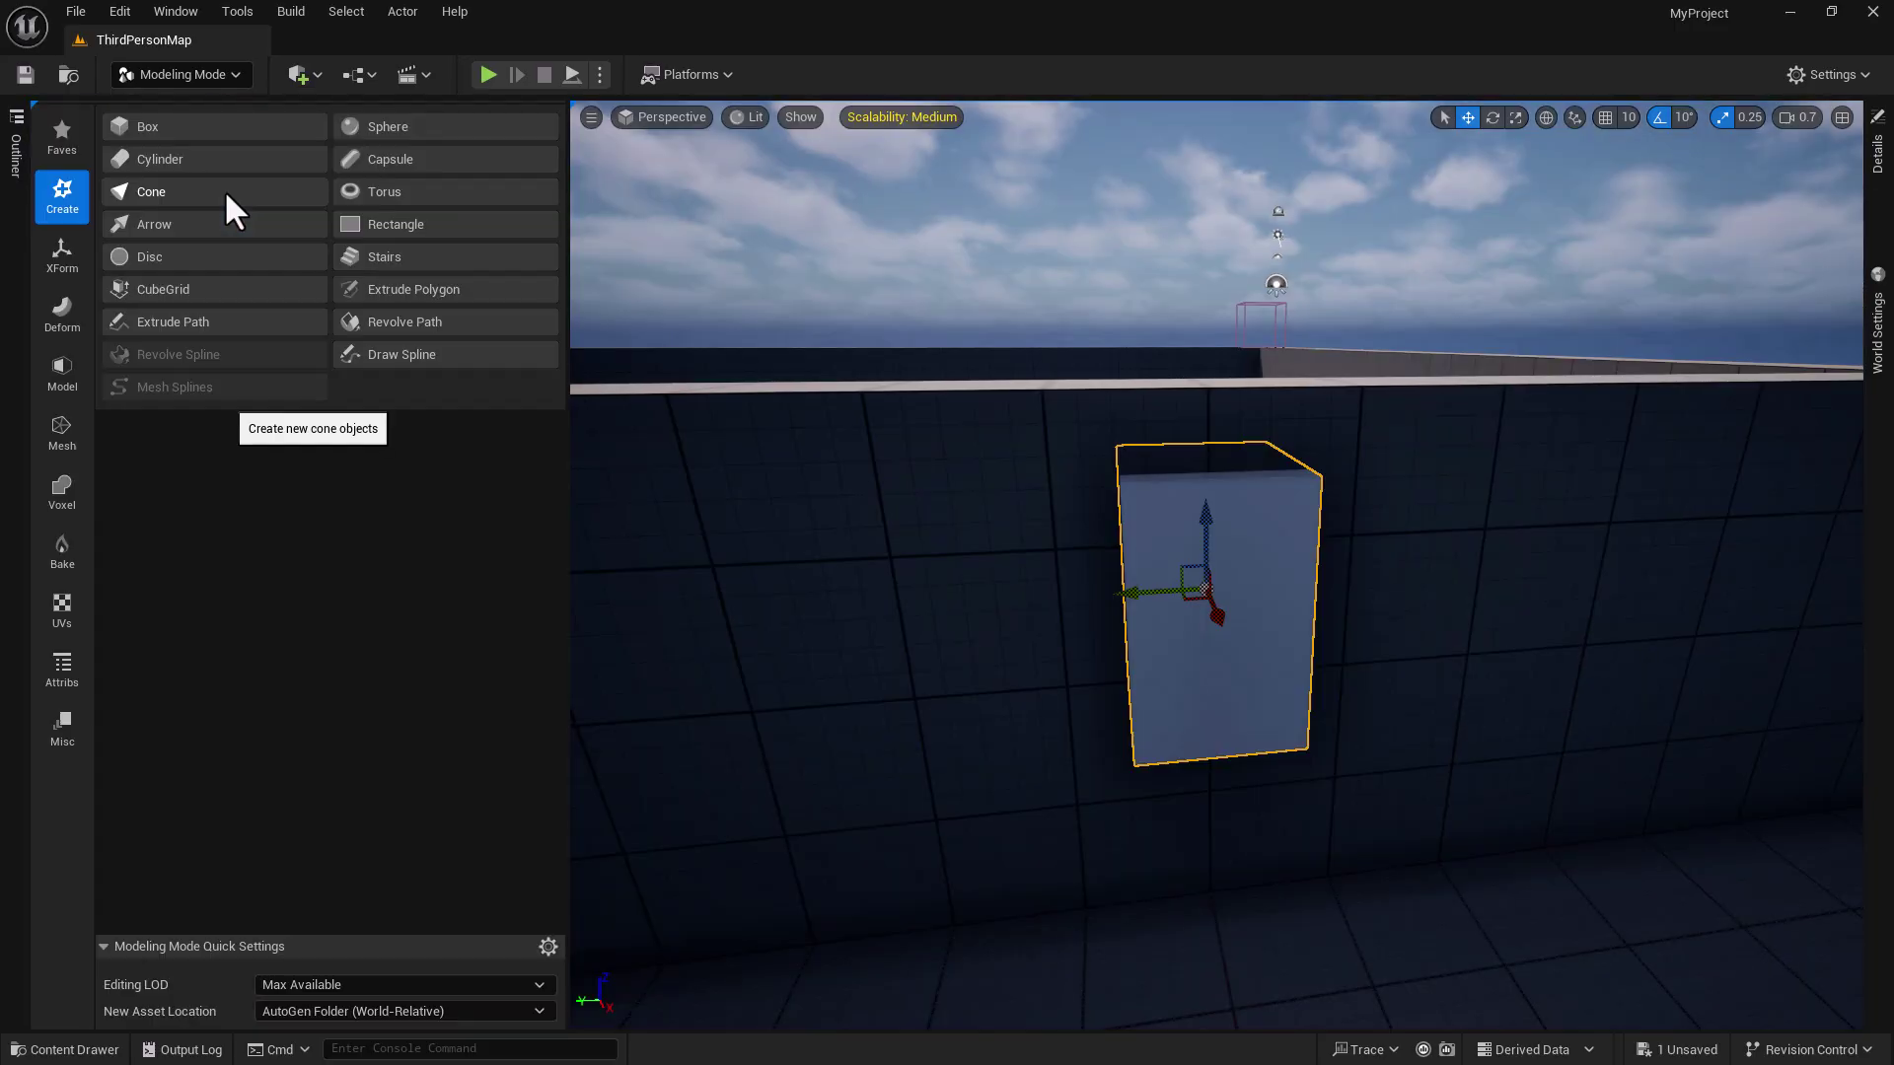
pyautogui.click(75, 365)
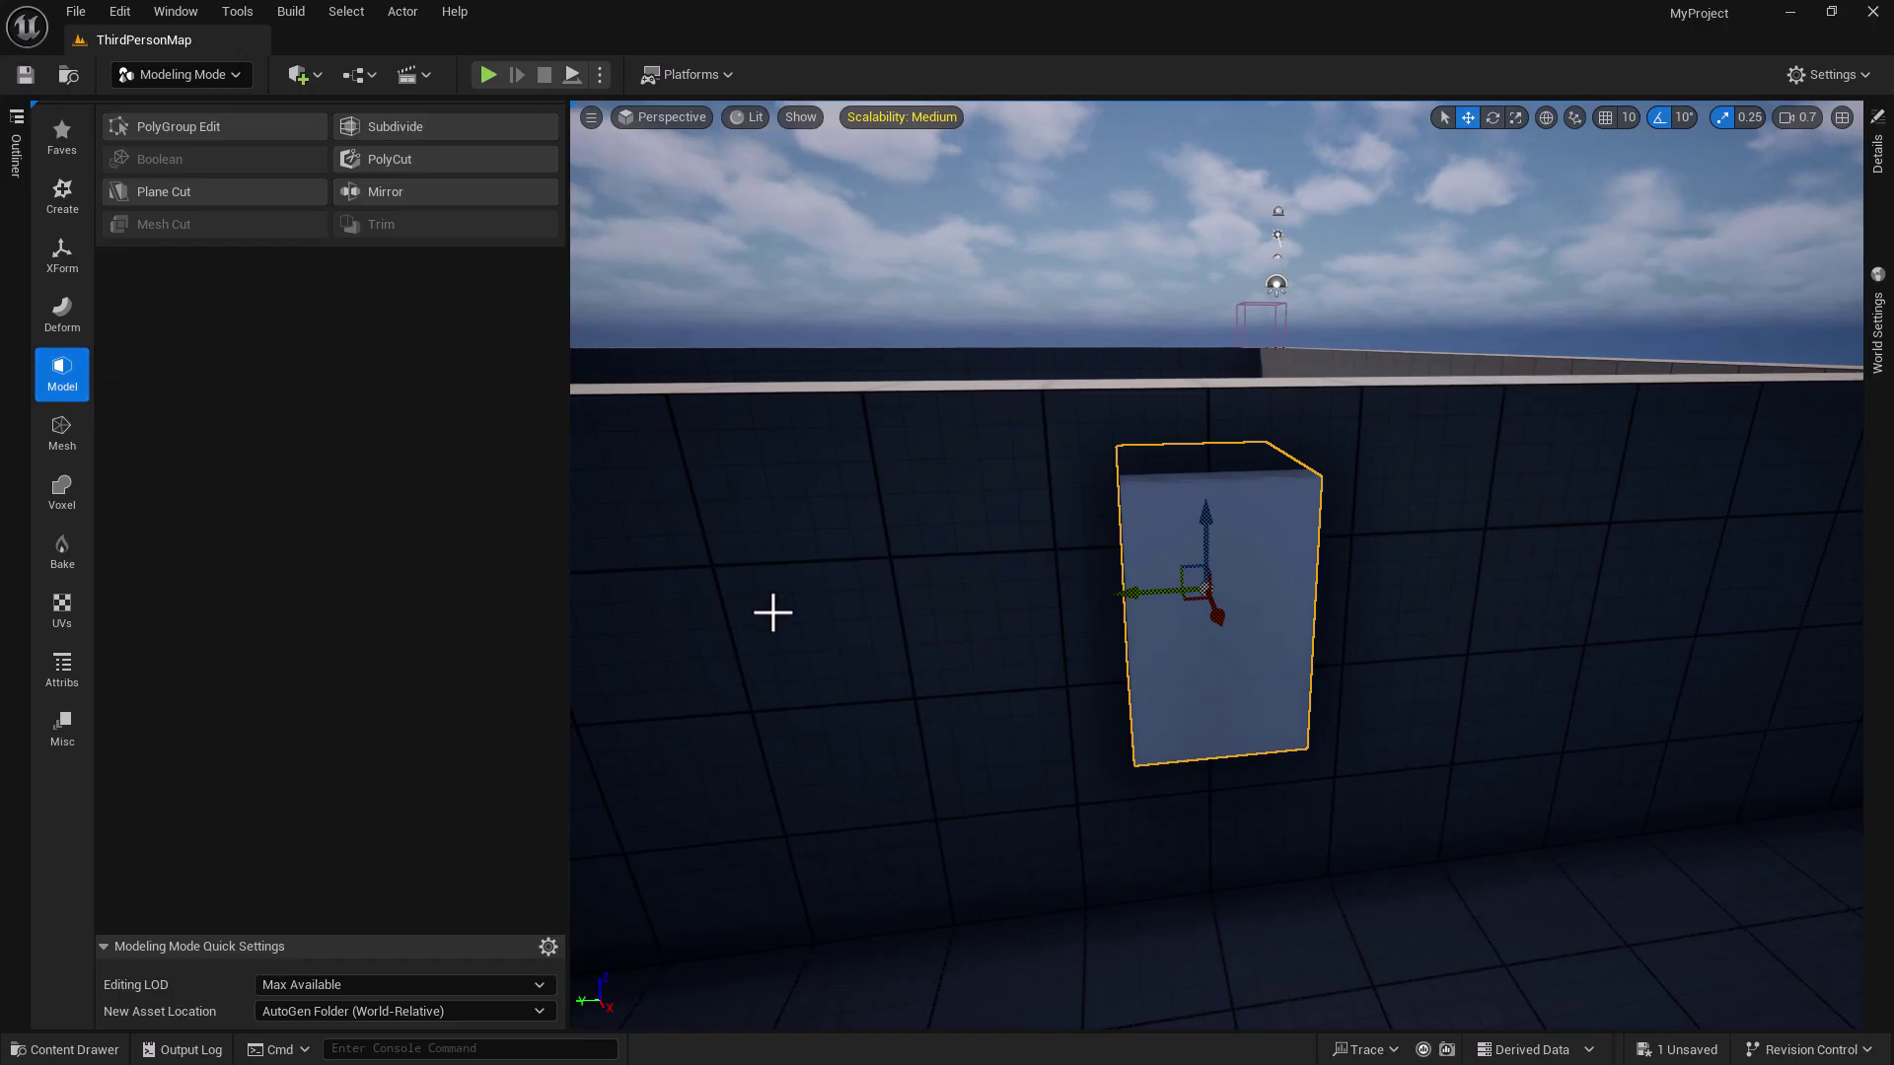
pyautogui.press('Right')
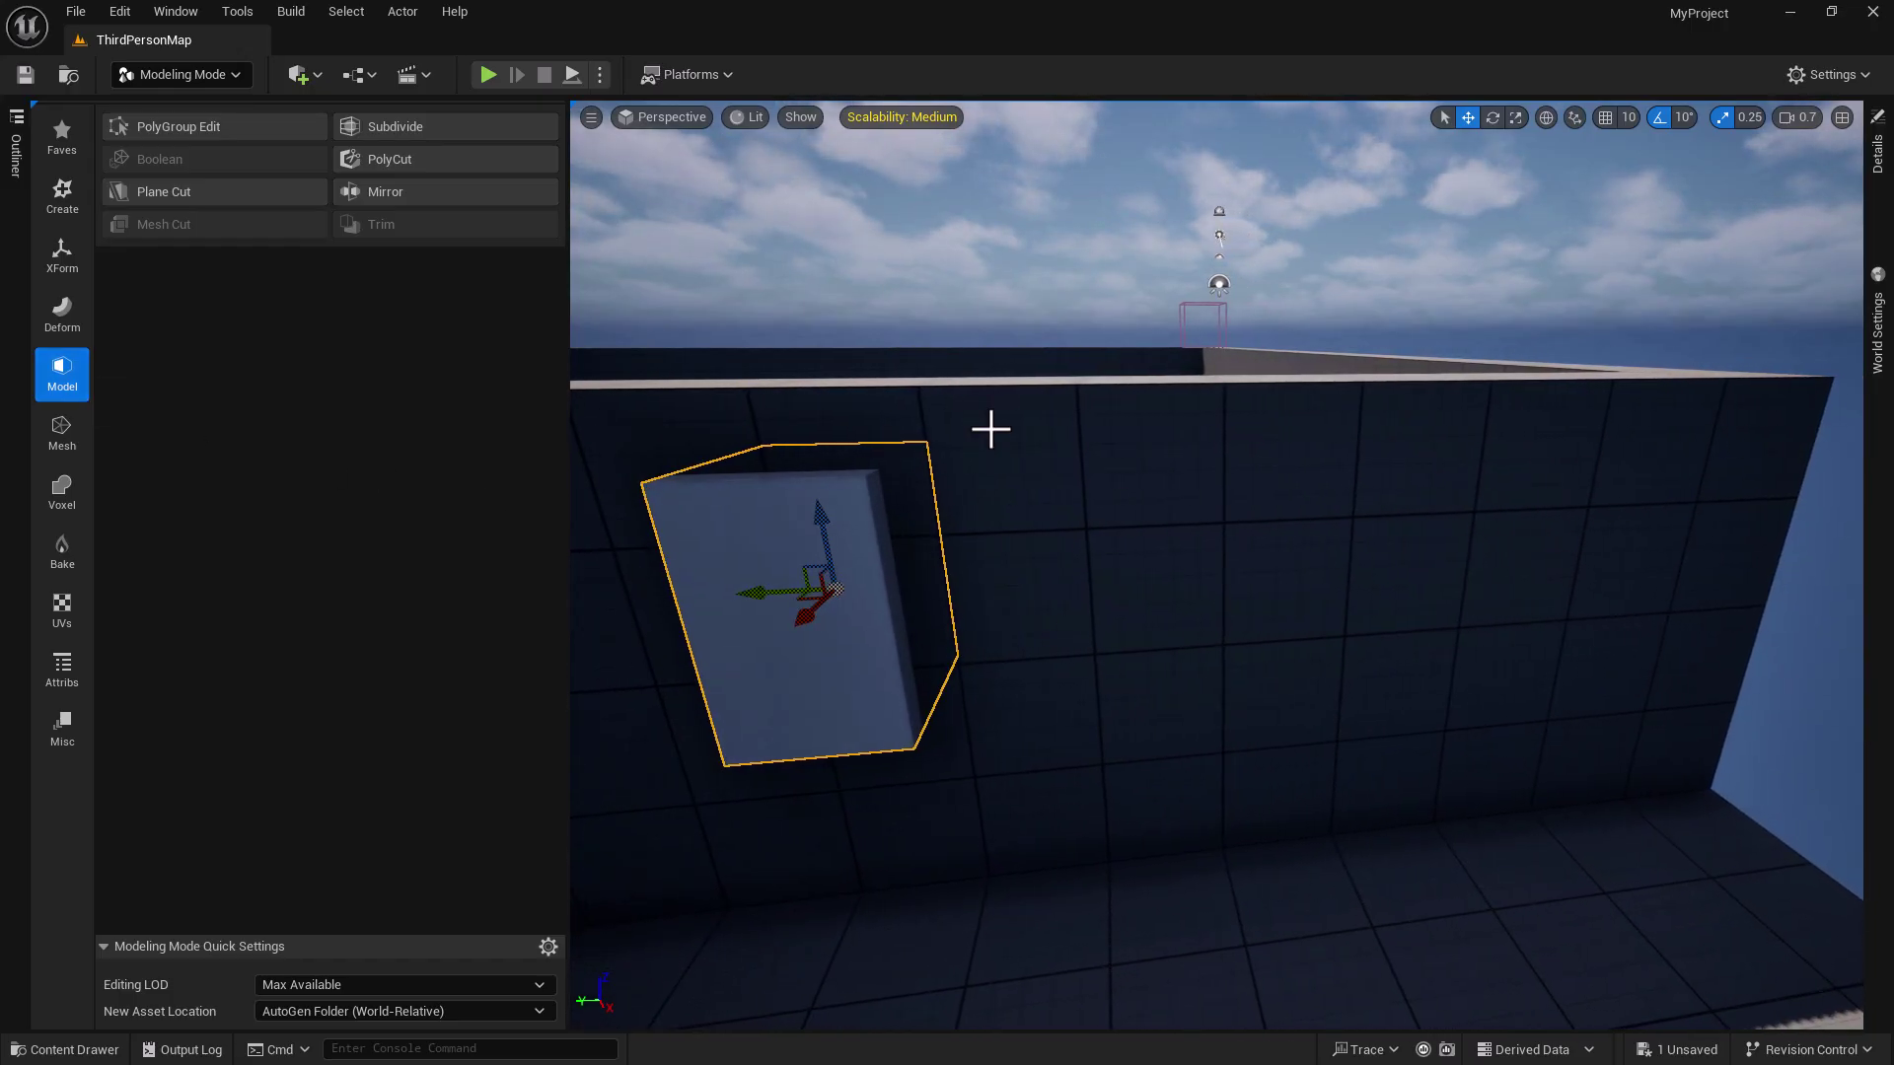
pyautogui.moveTo(1112, 444); pyautogui.dragTo(1121, 367, button='right')
pyautogui.press('a')
pyautogui.click(1111, 444)
pyautogui.press('w')
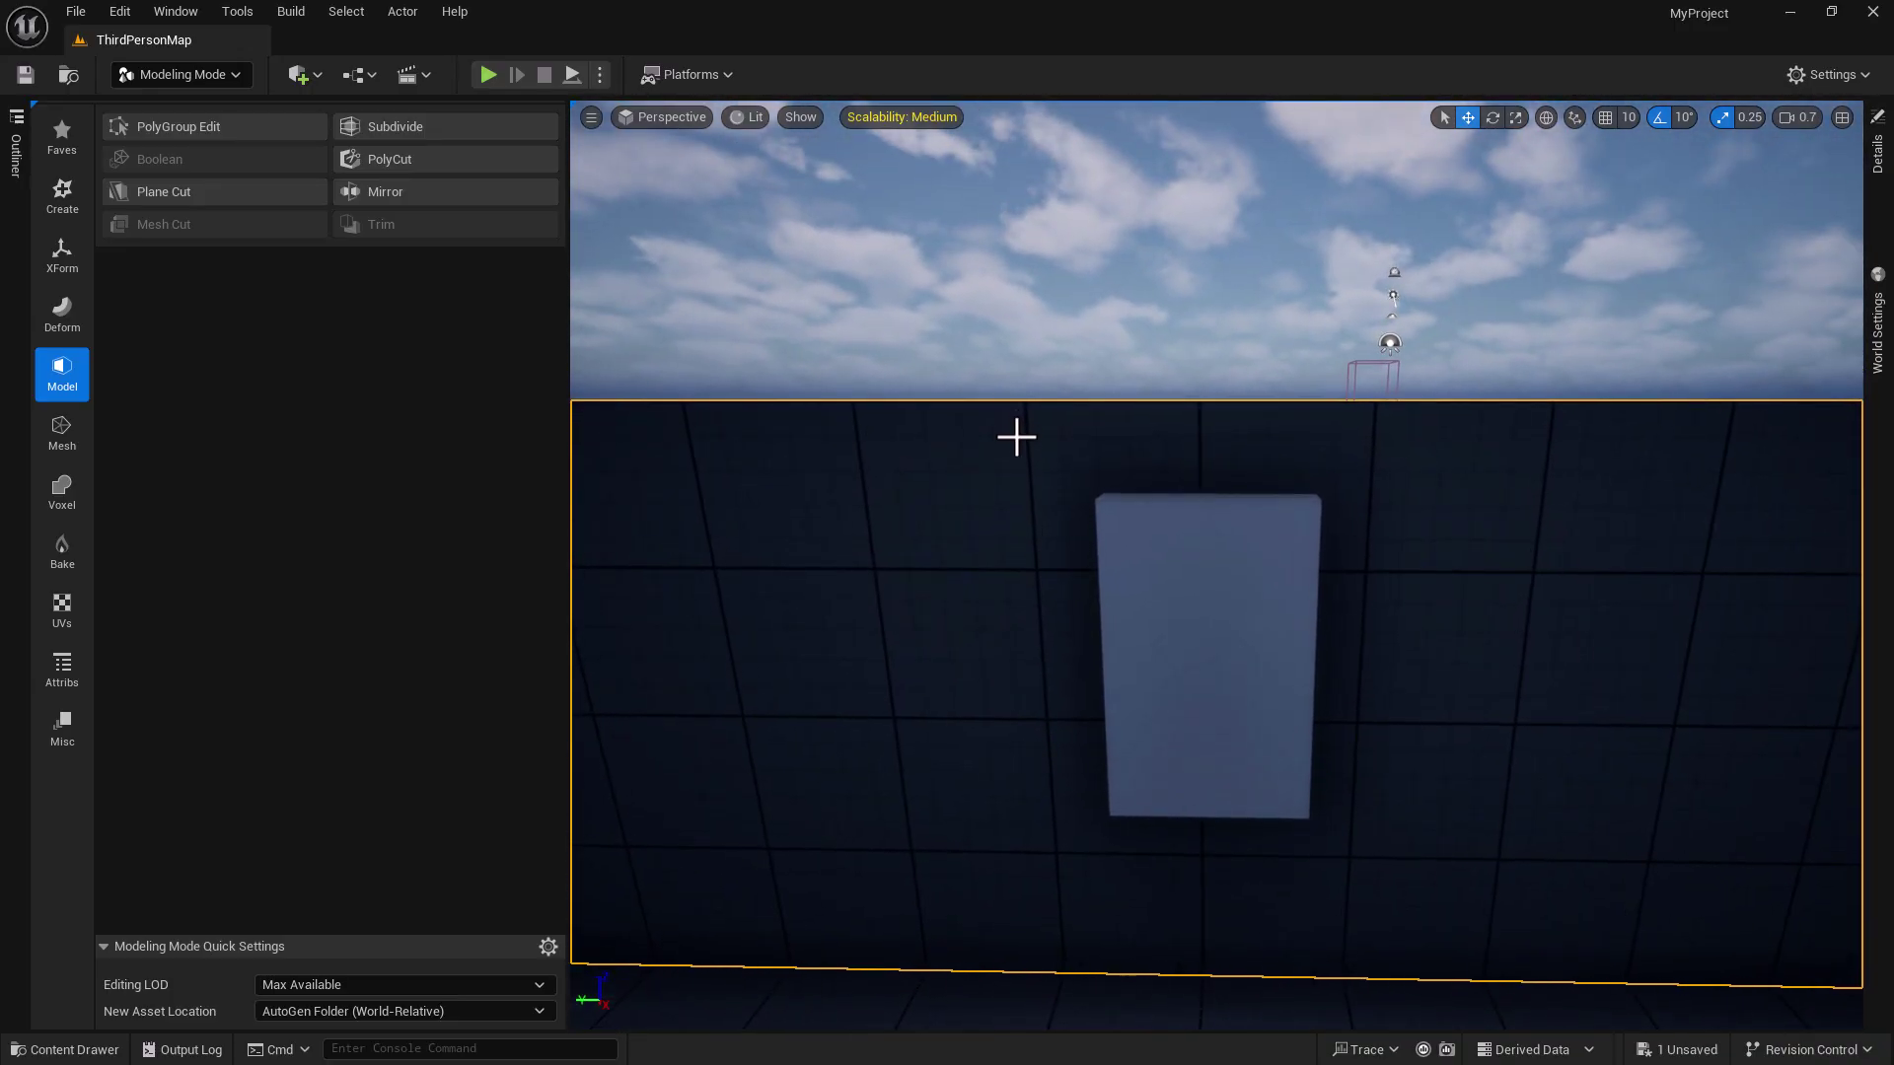
pyautogui.keyDown('ctrl'); pyautogui.click(1229, 613); pyautogui.keyUp('ctrl')
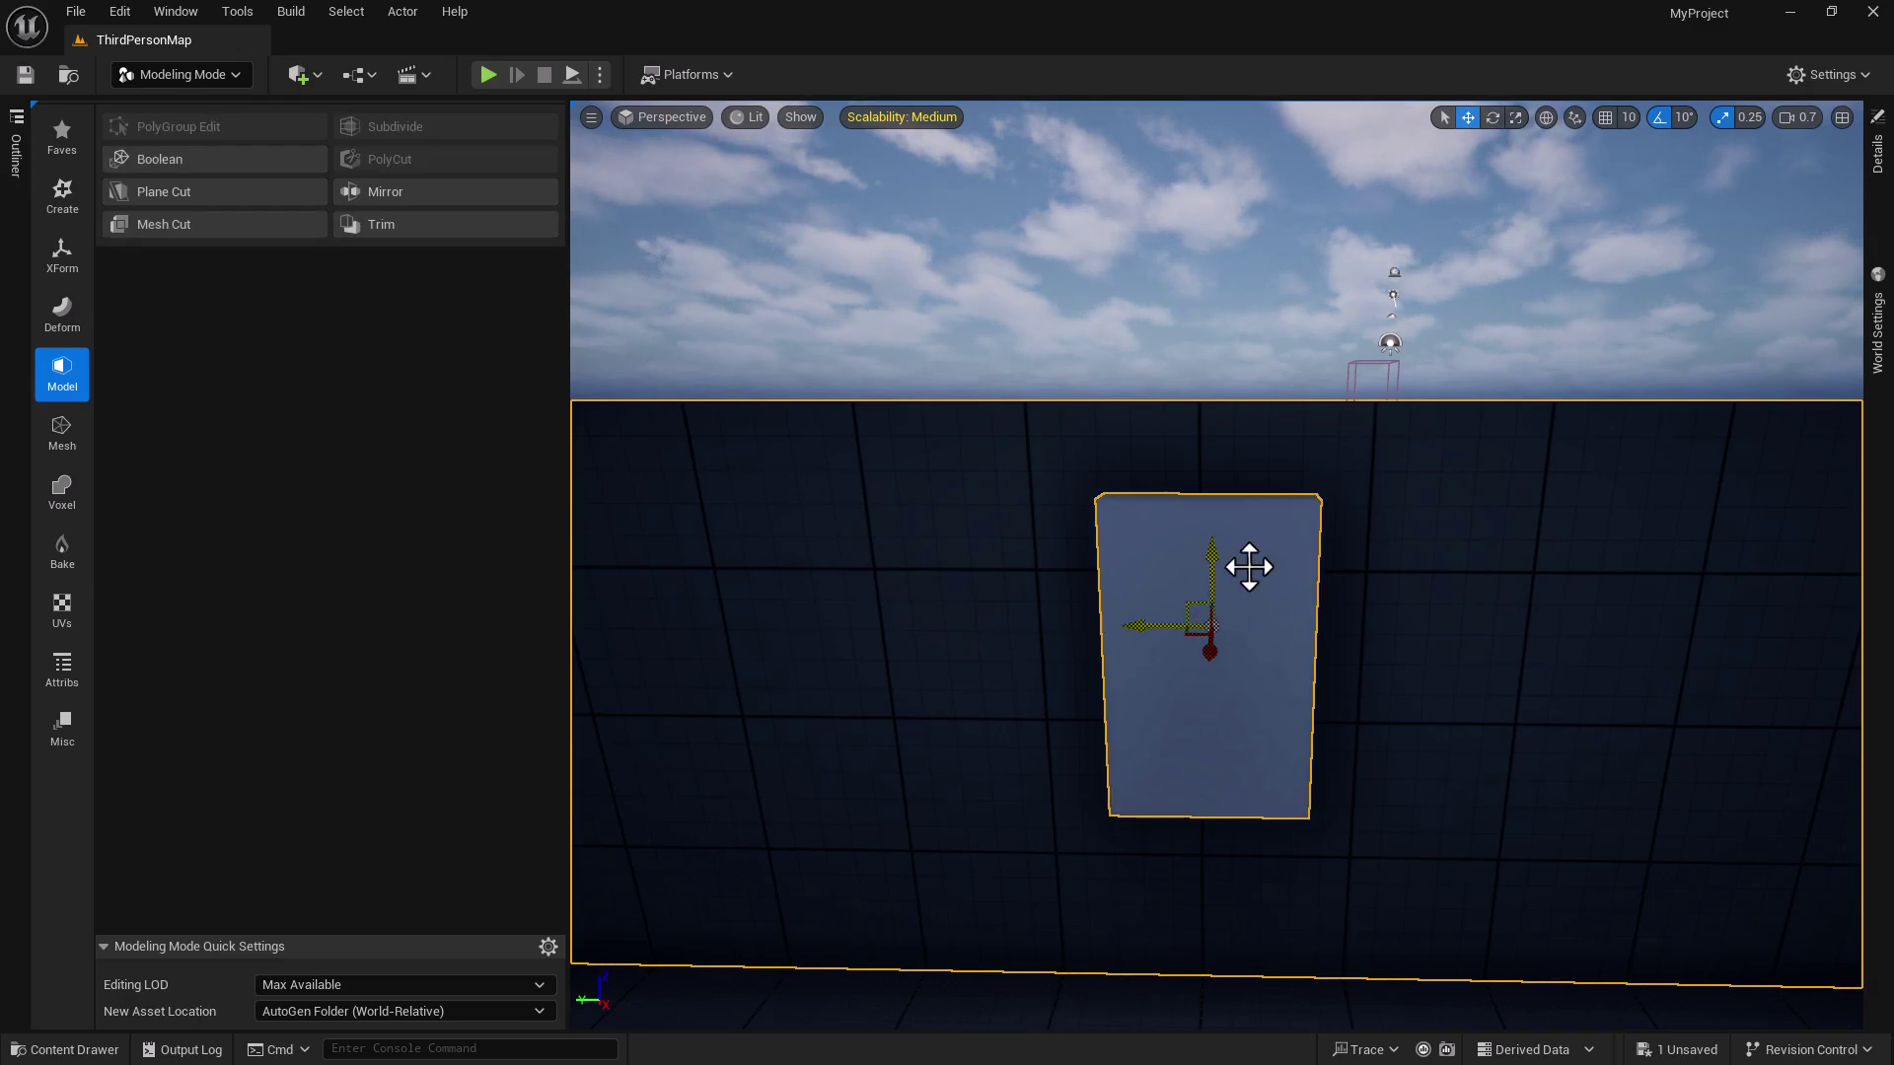
pyautogui.click(256, 161)
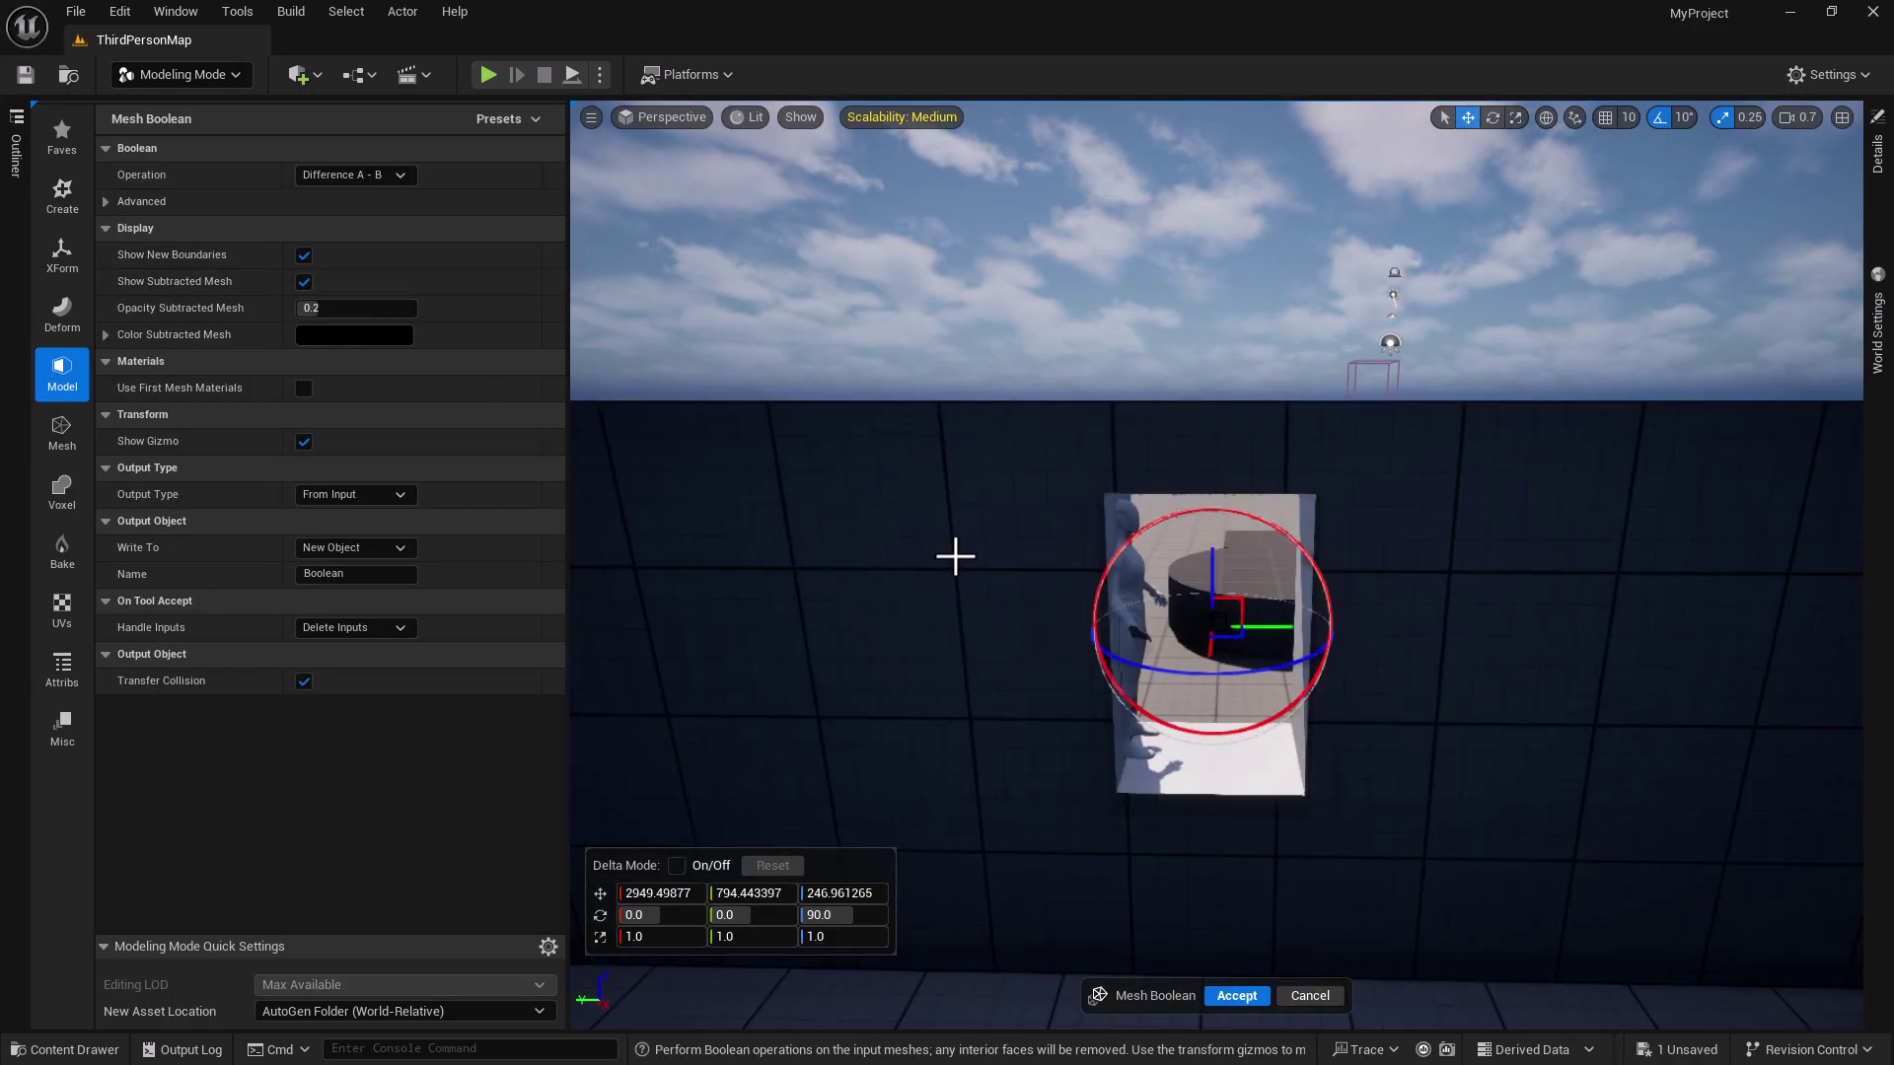
pyautogui.click(1236, 996)
# - Examine the mannequin figure left inside the new wall opening from up close
pyautogui.scroll(10, 1200, 752)
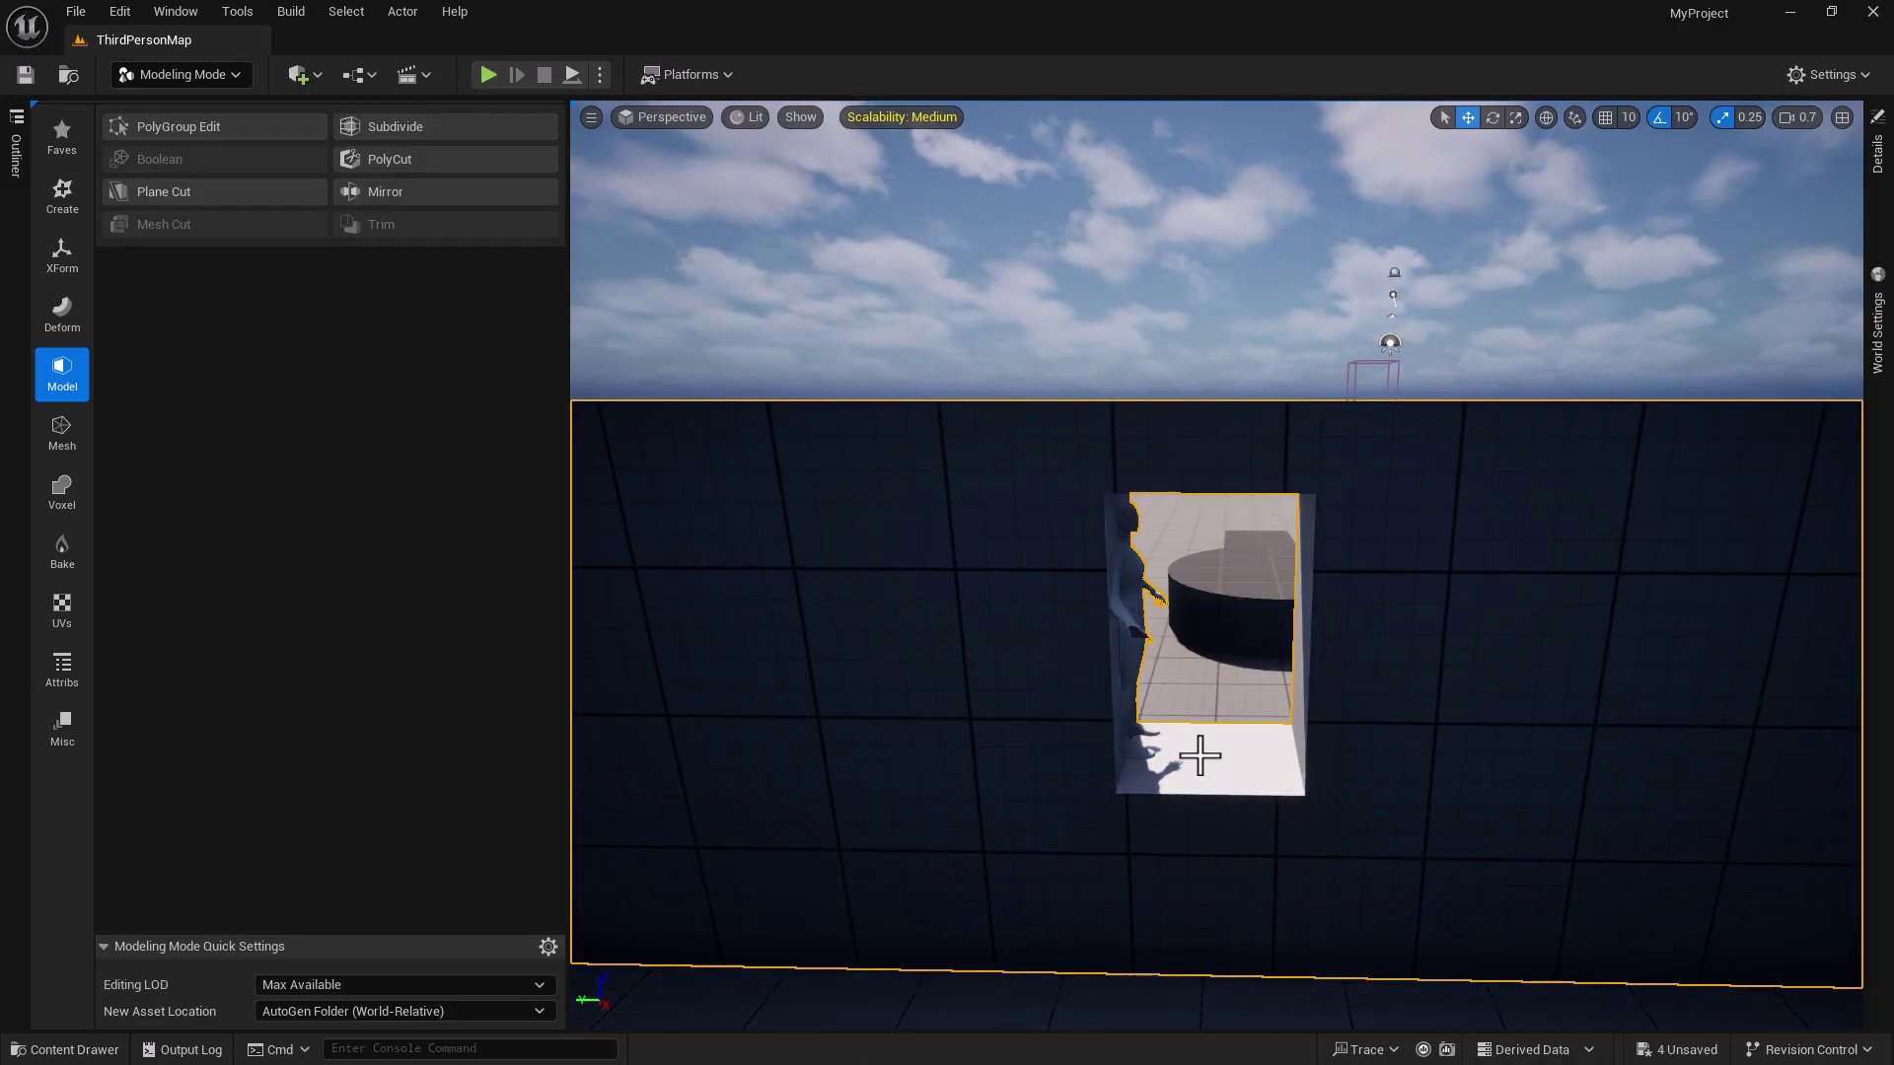
pyautogui.moveTo(1200, 752); pyautogui.dragTo(661, 724, button='right')
pyautogui.moveTo(1208, 754)
pyautogui.mouseDown(button='right')
pyautogui.moveTo(1253, 749)
pyautogui.moveTo(1233, 751)
pyautogui.mouseUp(button='right')
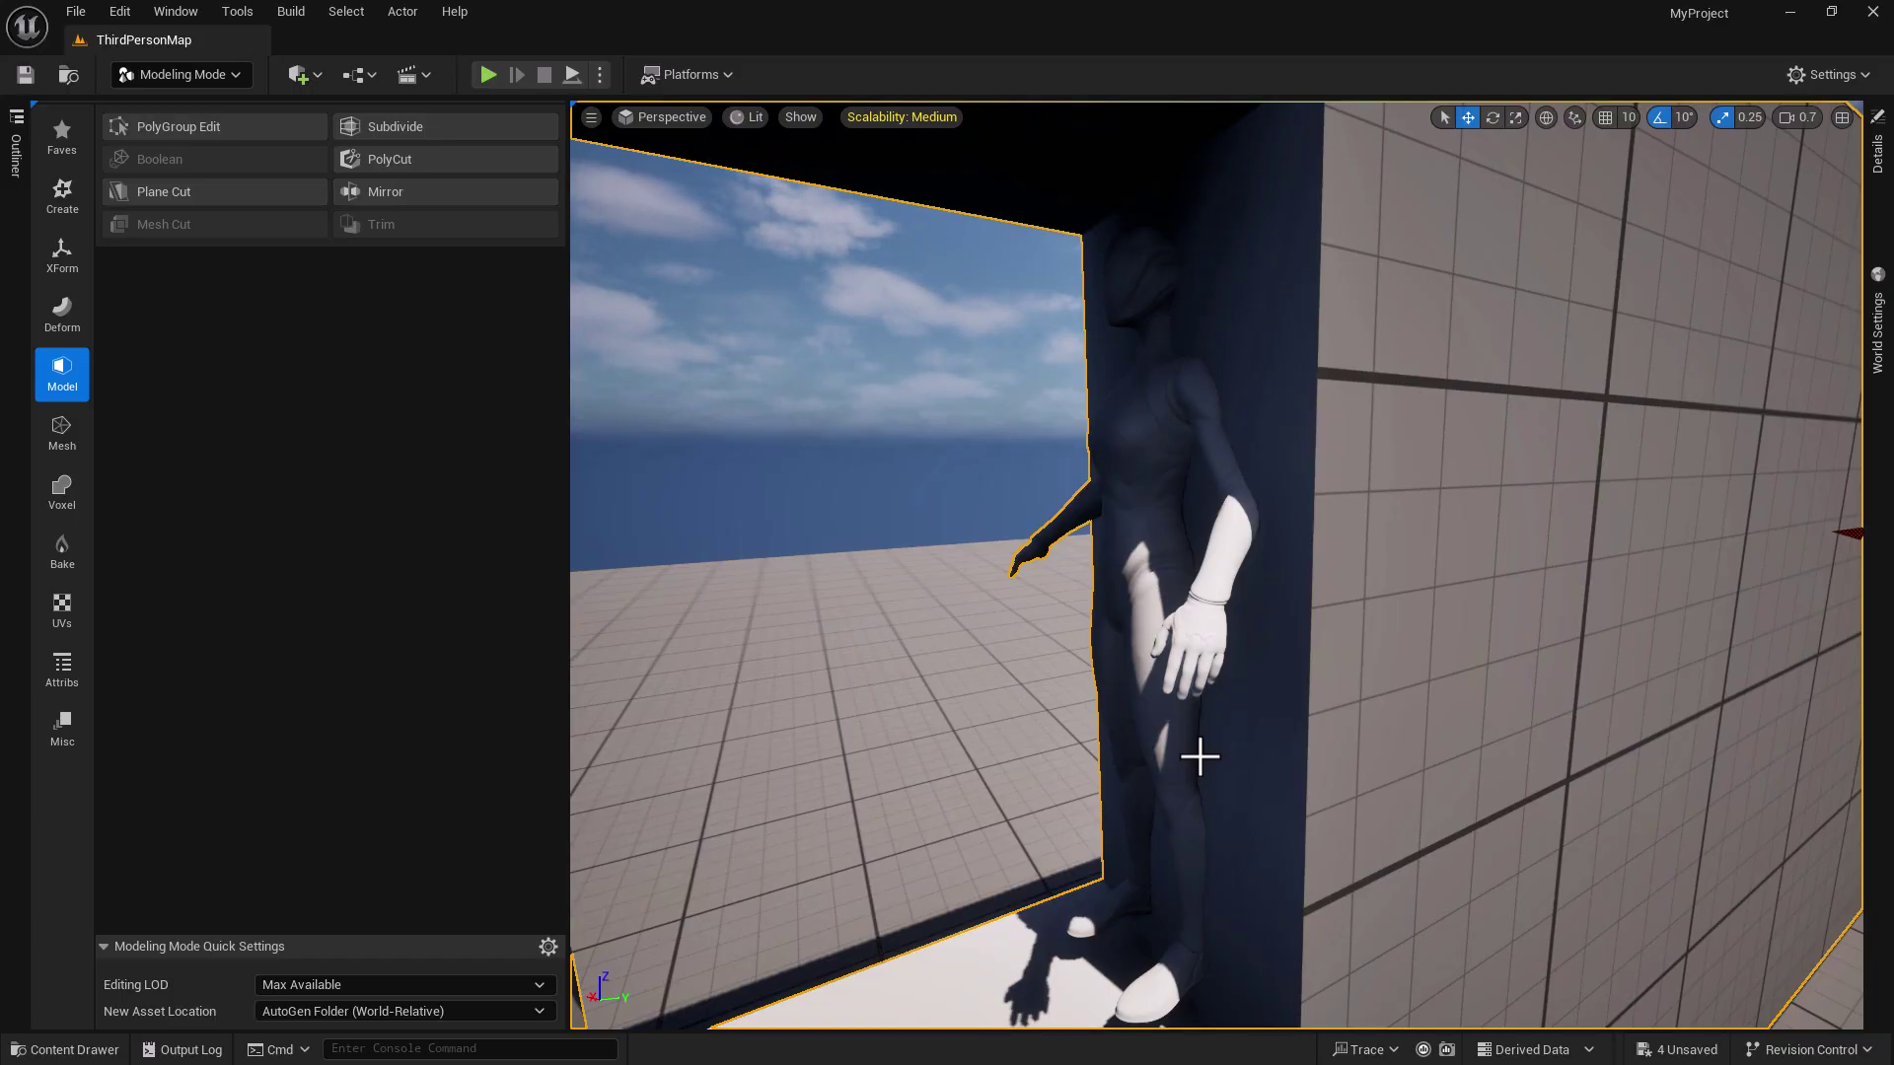
pyautogui.moveTo(1199, 756); pyautogui.dragTo(1252, 757, button='right')
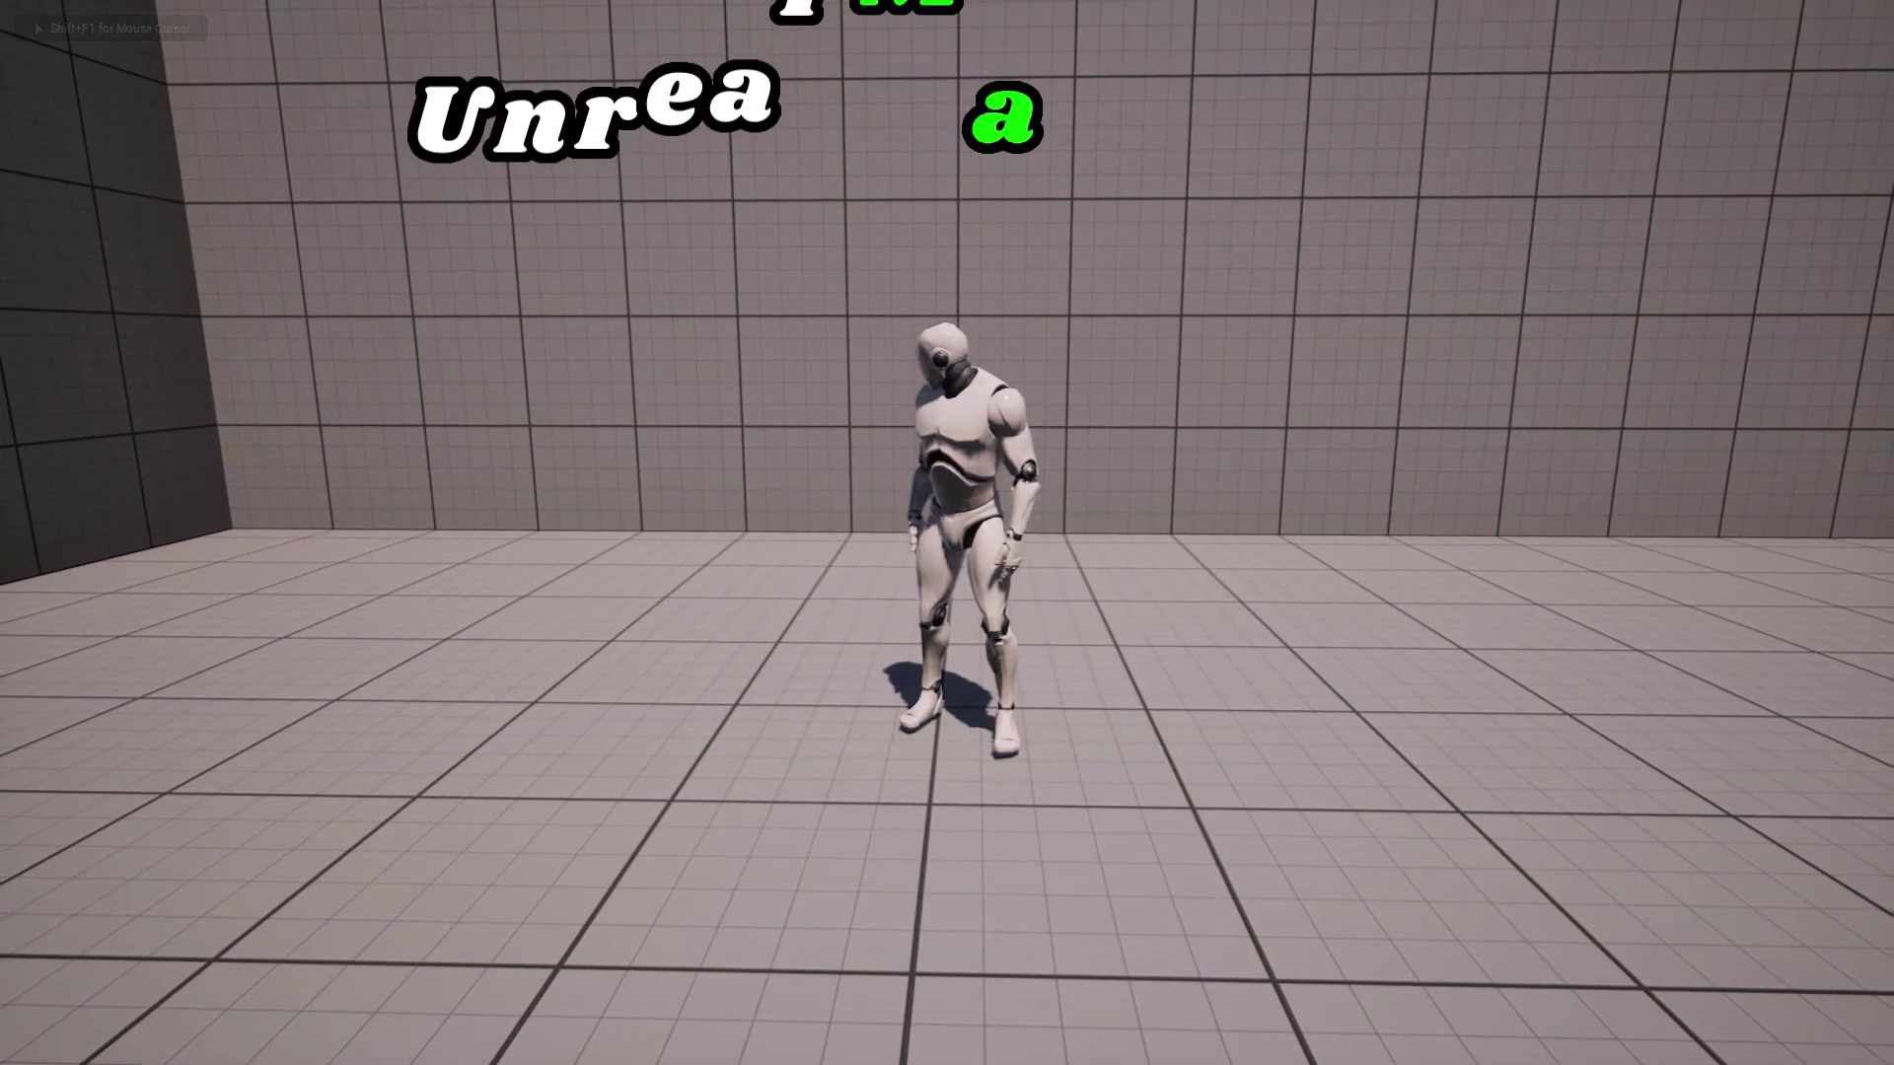